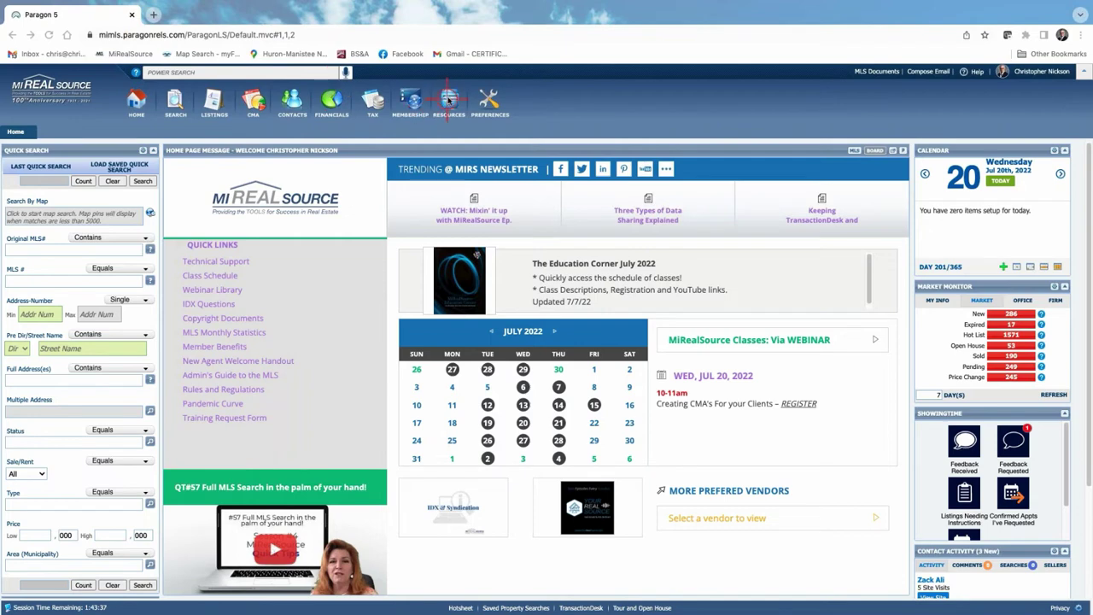
- Launch BS&A Online from the TAX icon's Tax Integrations list
{"action": "left_click", "coordinate": [375, 98]}
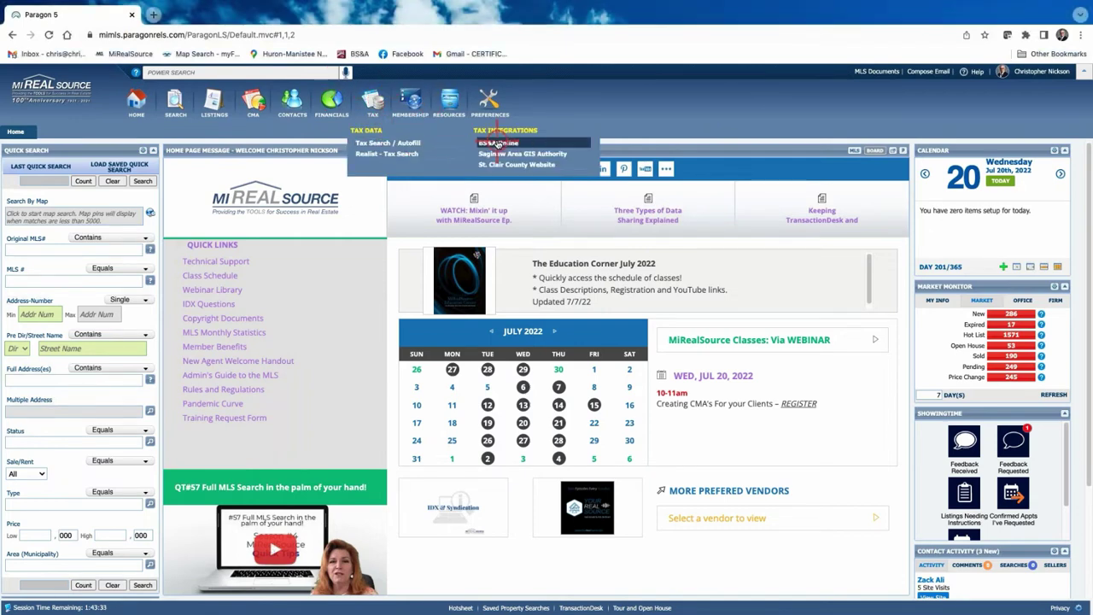
{"action": "left_click", "coordinate": [495, 143]}
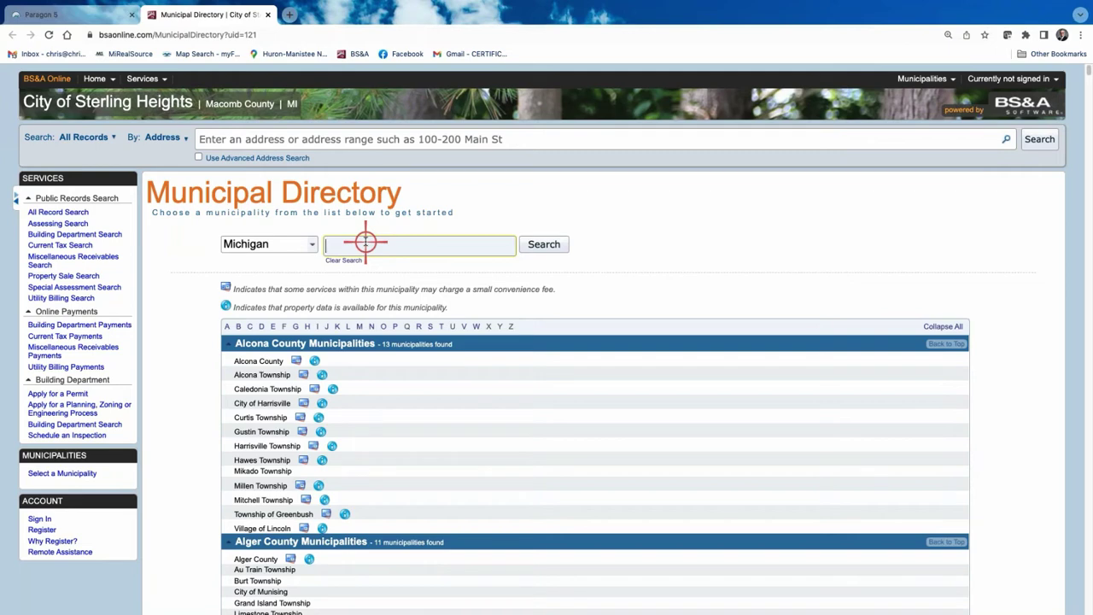
- Select City of Sterling Heights as the municipality by searching 'sterling'
{"action": "type", "text": "sterling"}
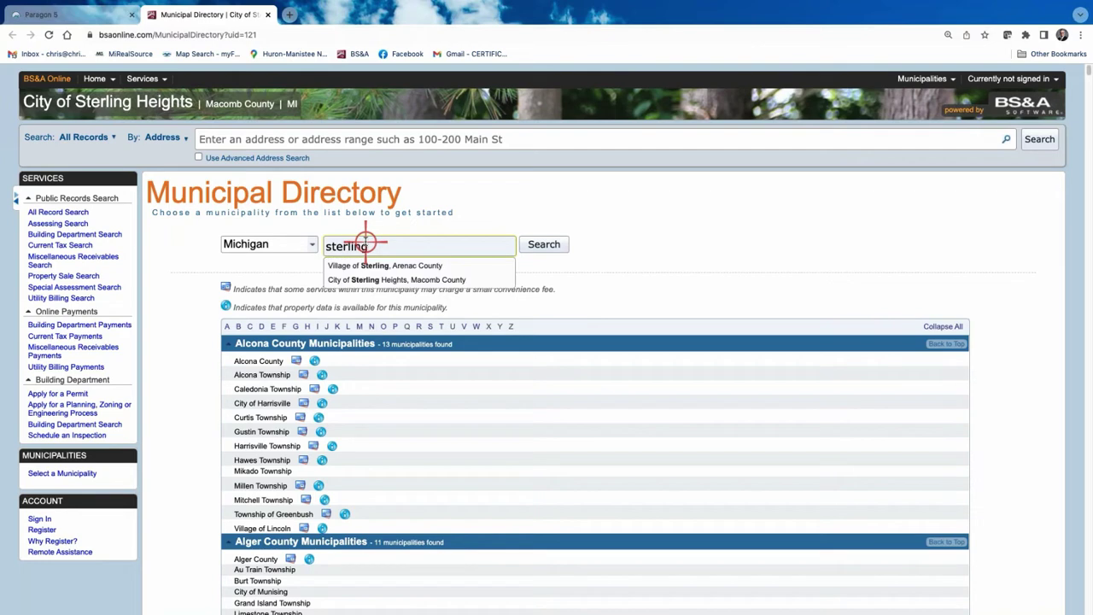
{"action": "left_click", "coordinate": [419, 279]}
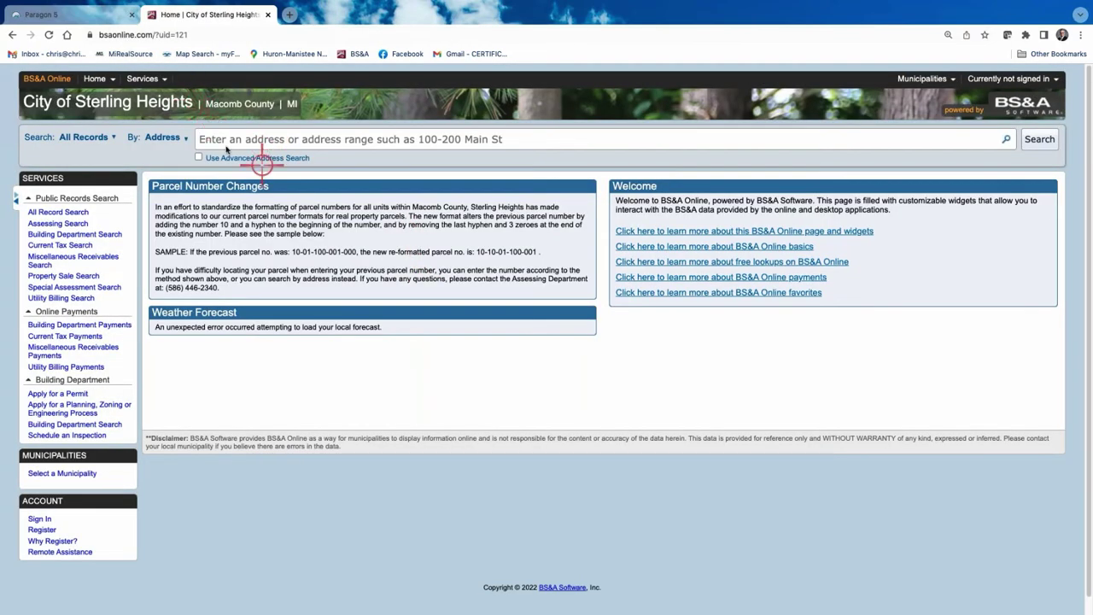
- Search the subject property's address and open the matching parcel record
{"action": "left_click", "coordinate": [208, 140]}
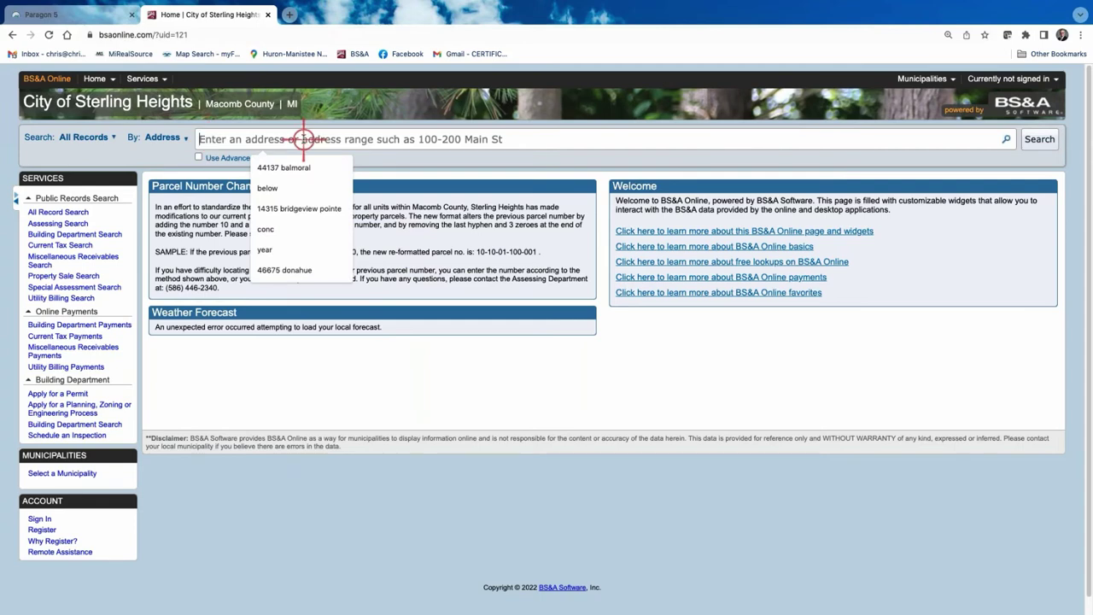
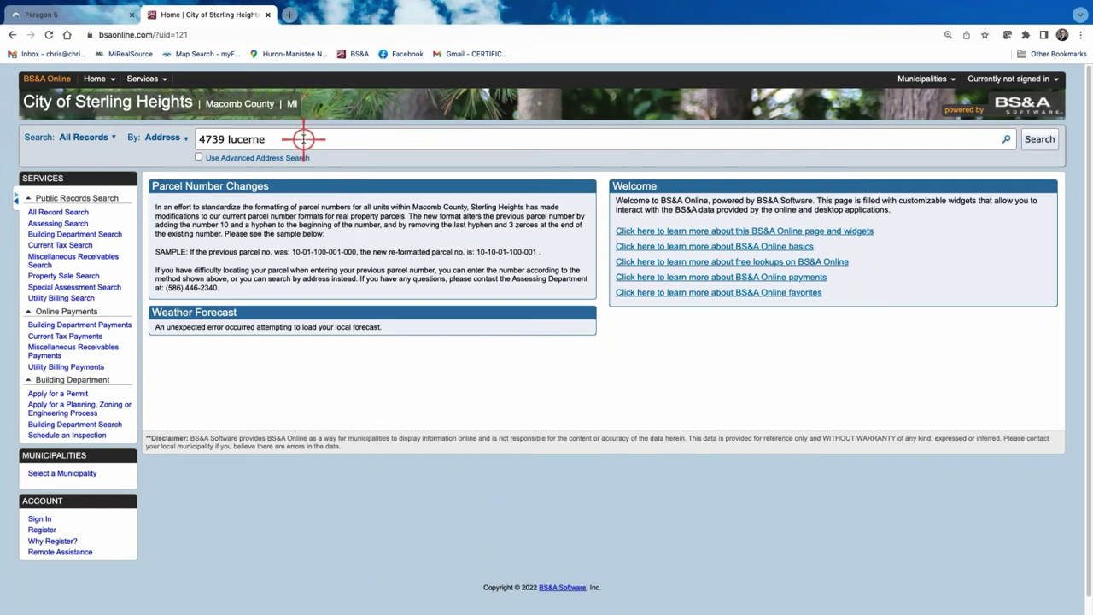
{"action": "left_click", "coordinate": [1009, 140]}
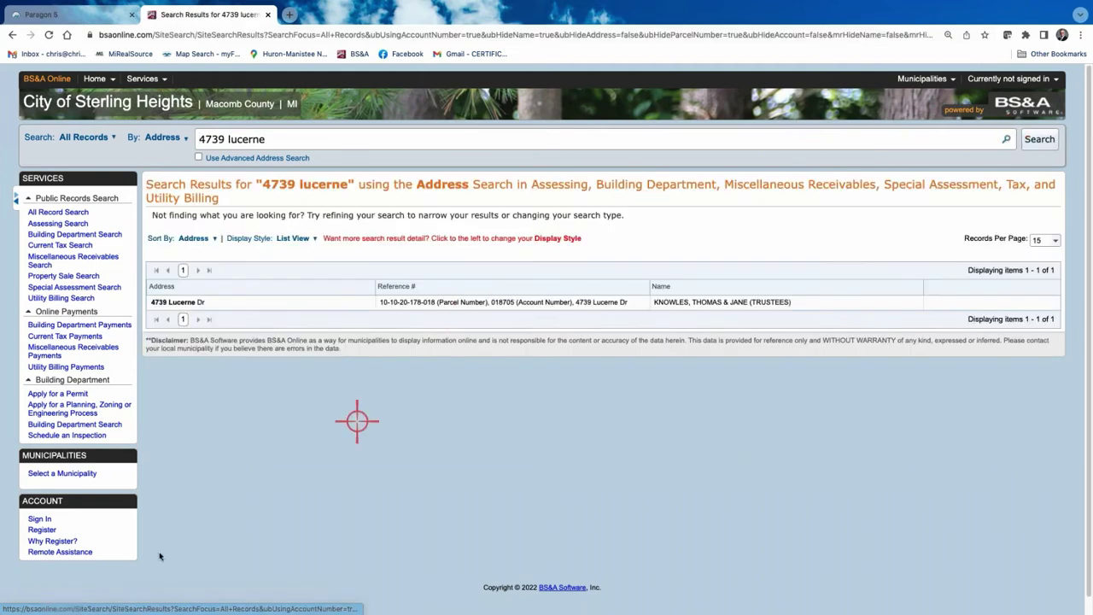
{"action": "left_click", "coordinate": [218, 303]}
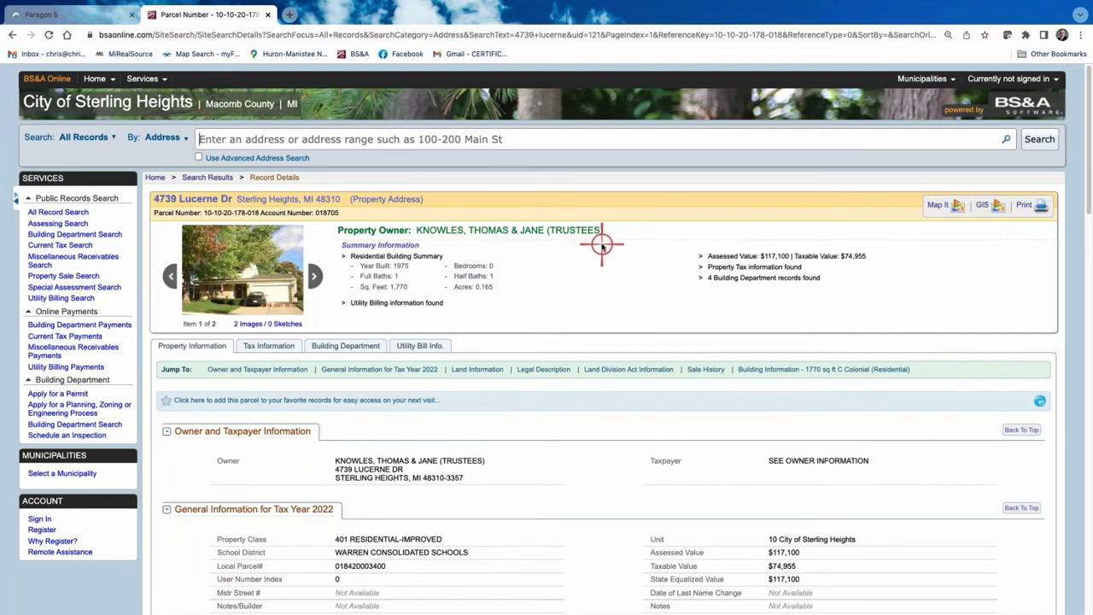
{"action": "scroll", "coordinate": [602, 245], "scroll_direction": "down", "scroll_amount": 1}
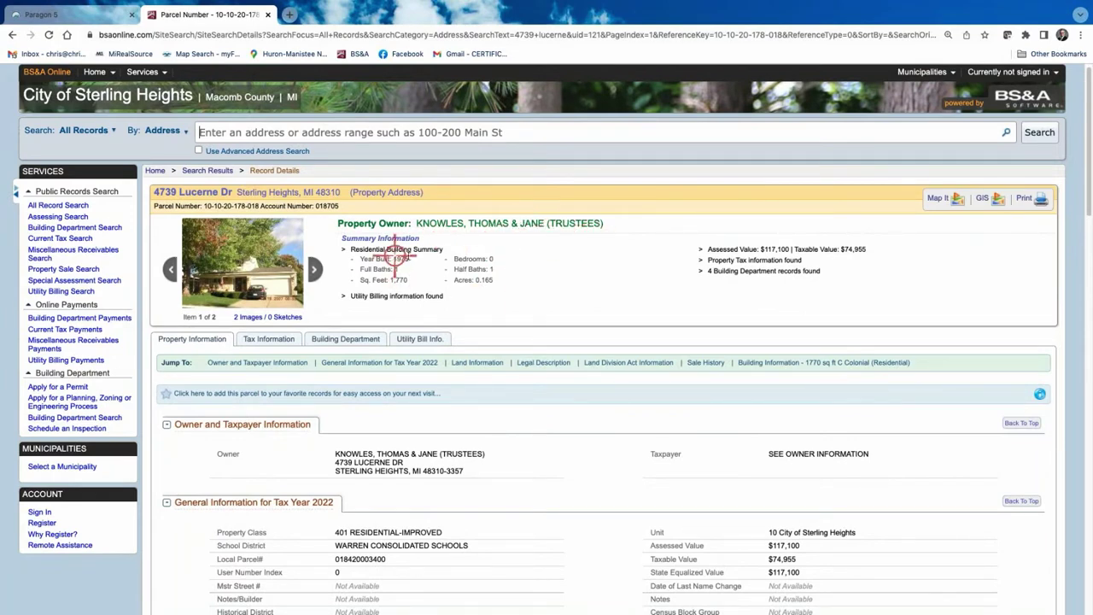
{"action": "scroll", "coordinate": [499, 295], "scroll_direction": "down", "scroll_amount": 3}
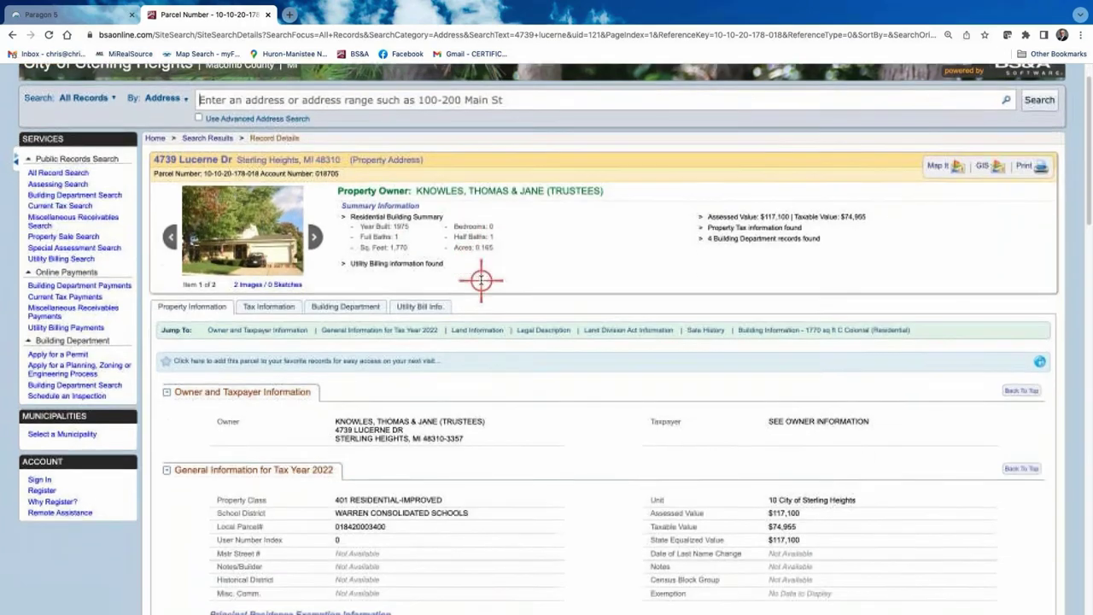
{"action": "scroll", "coordinate": [507, 295], "scroll_direction": "down", "scroll_amount": 5}
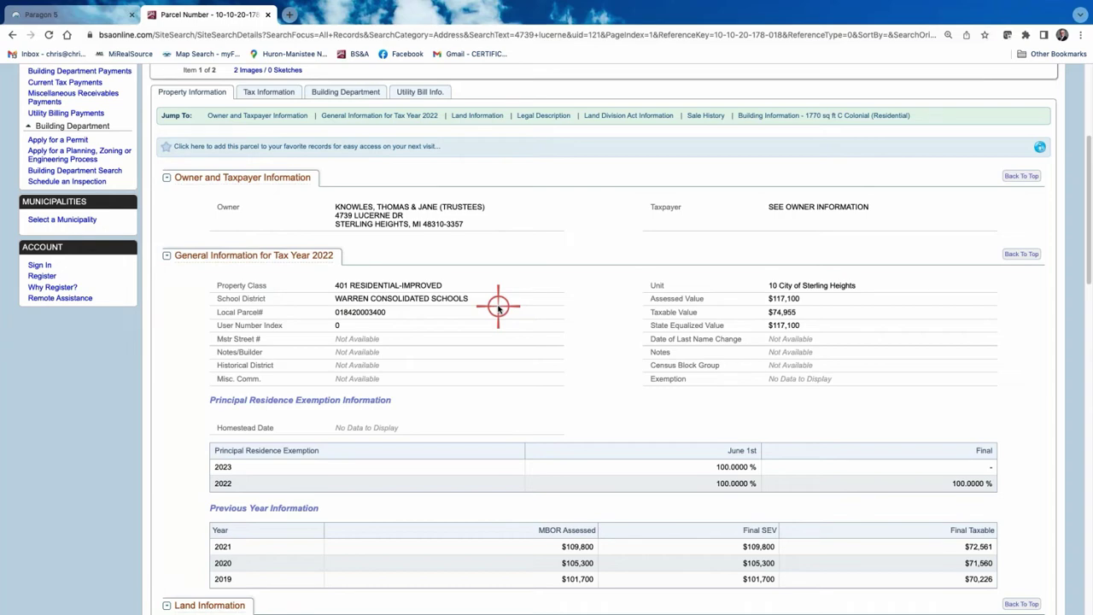
{"action": "scroll", "coordinate": [264, 359], "scroll_direction": "up", "scroll_amount": 3}
{"action": "scroll", "coordinate": [320, 370], "scroll_direction": "down", "scroll_amount": 6}
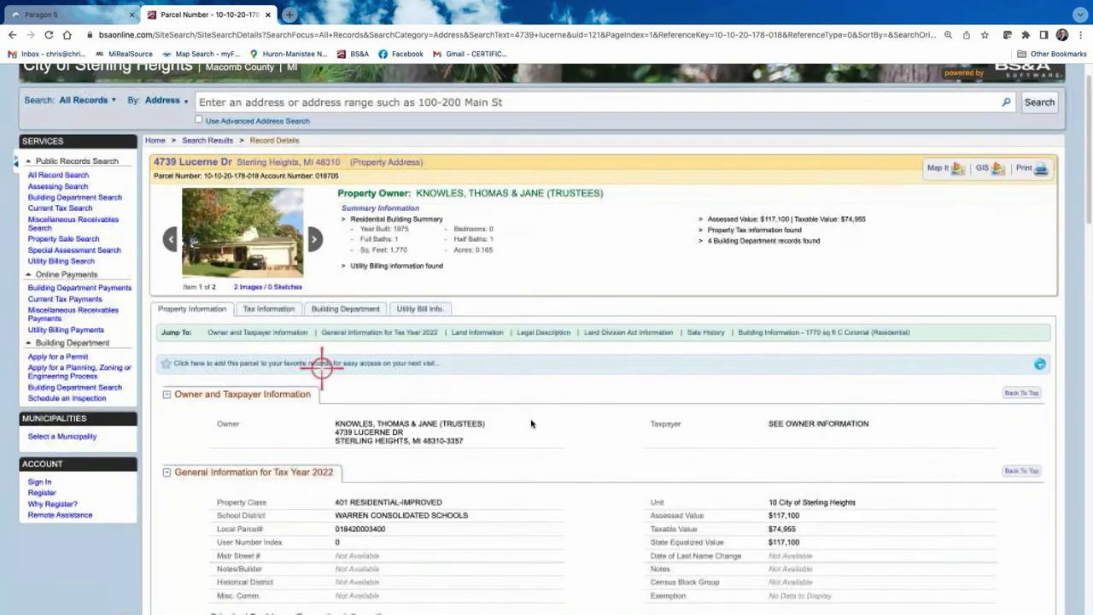
{"action": "scroll", "coordinate": [443, 427], "scroll_direction": "down", "scroll_amount": 5}
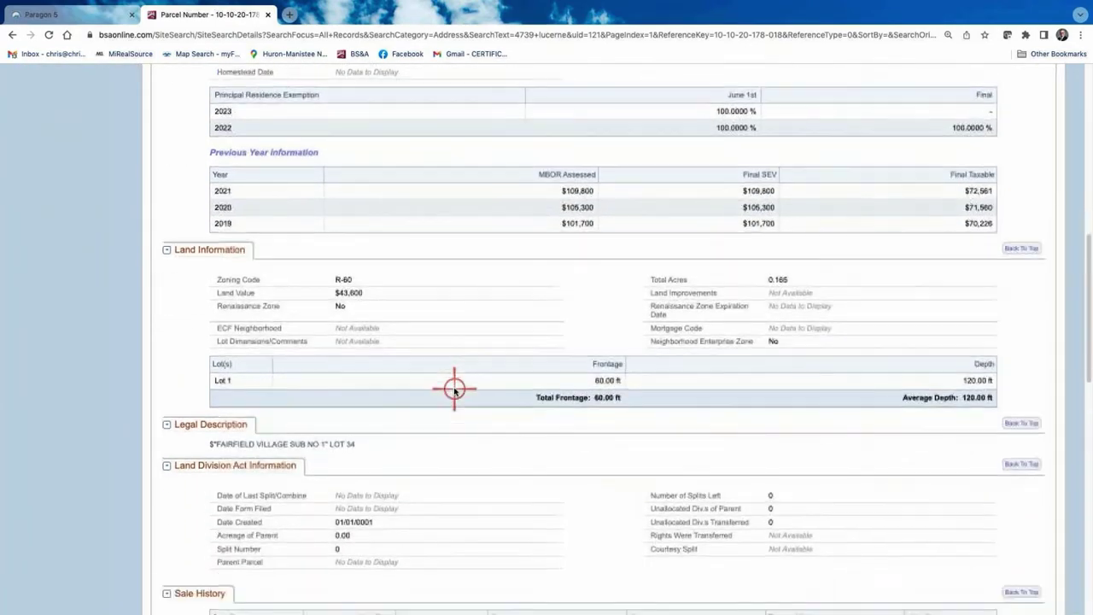
{"action": "scroll", "coordinate": [454, 389], "scroll_direction": "down", "scroll_amount": 4}
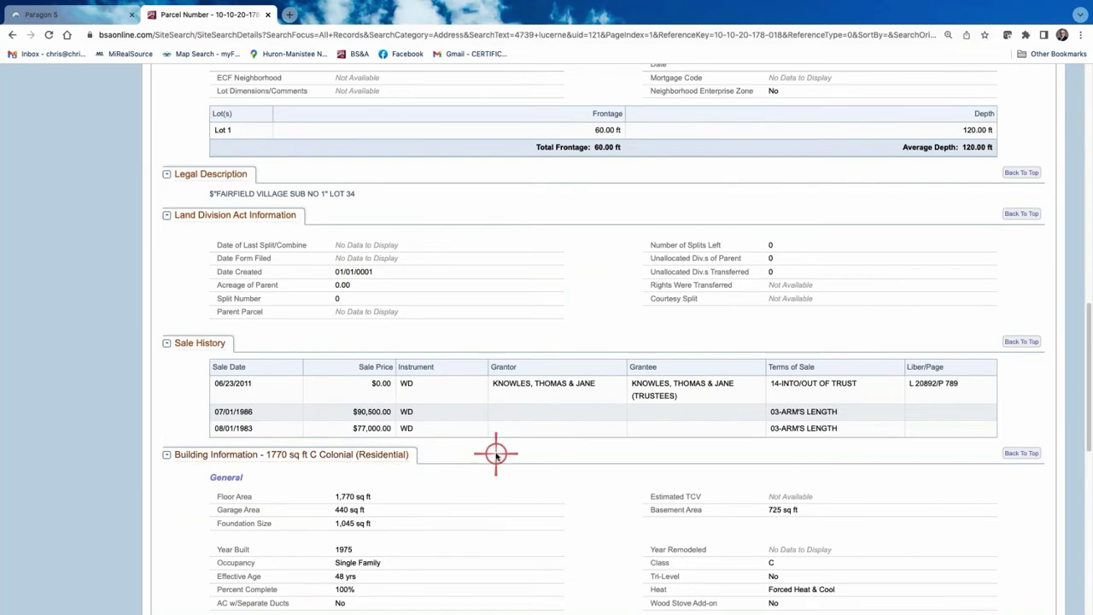
{"action": "scroll", "coordinate": [495, 452], "scroll_direction": "down", "scroll_amount": 4}
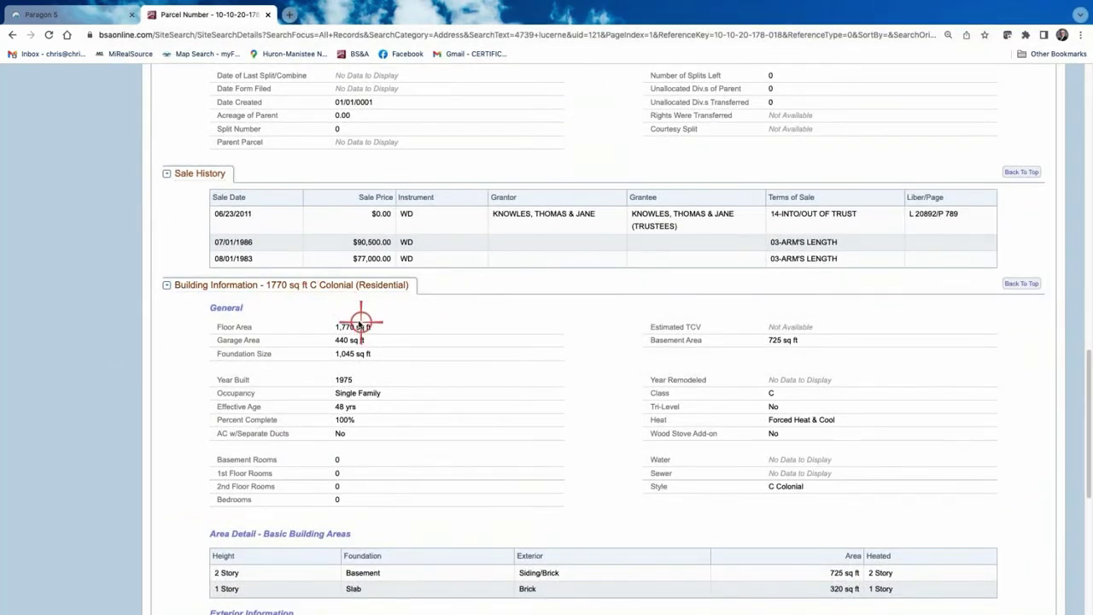
{"action": "scroll", "coordinate": [411, 391], "scroll_direction": "up", "scroll_amount": 15}
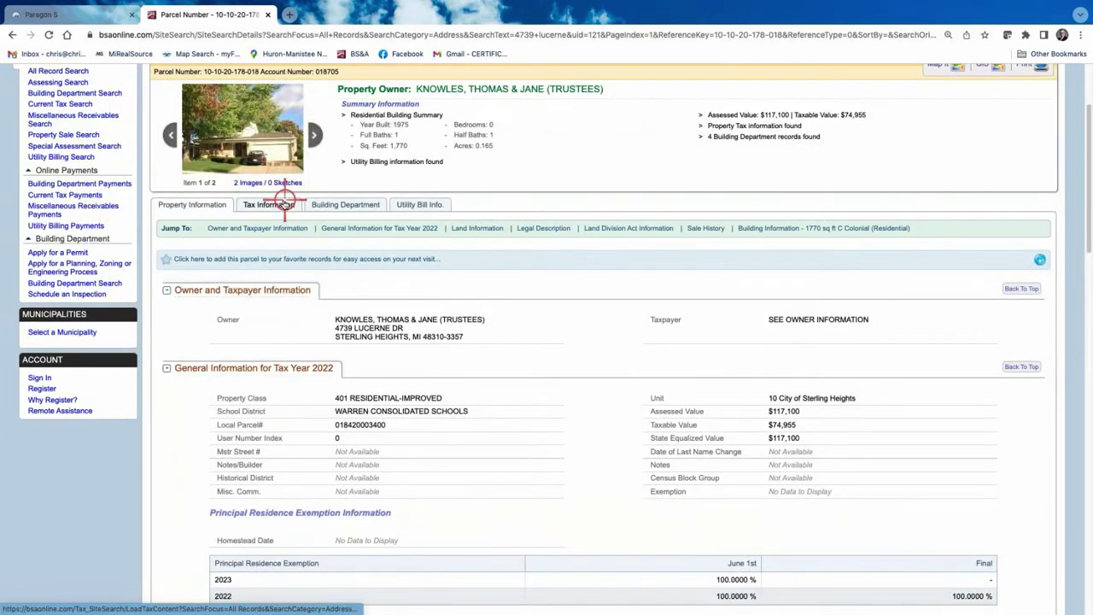
- Review the parcel's Tax Information and its Tax History
{"action": "left_click", "coordinate": [278, 205]}
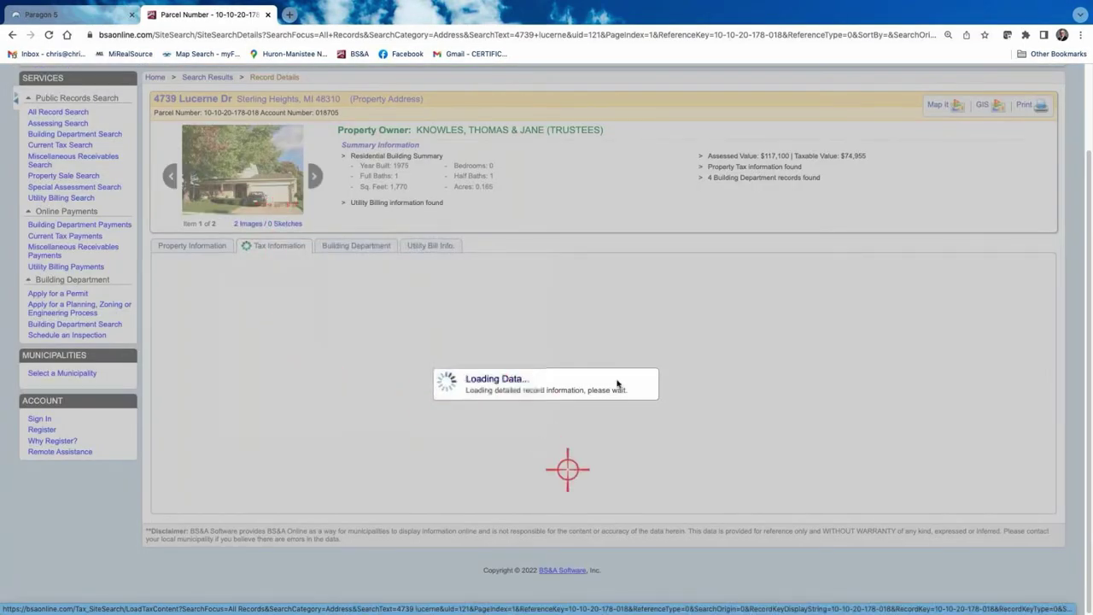
{"action": "scroll", "coordinate": [585, 419], "scroll_direction": "down", "scroll_amount": 6}
{"action": "scroll", "coordinate": [585, 424], "scroll_direction": "down", "scroll_amount": 1}
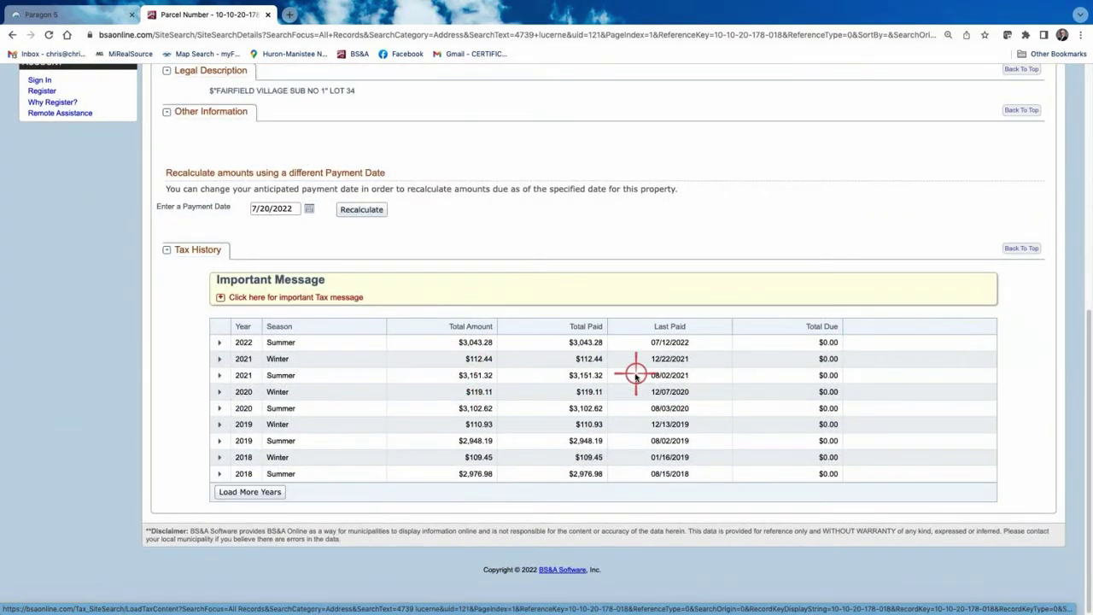
{"action": "scroll", "coordinate": [590, 379], "scroll_direction": "up", "scroll_amount": 5}
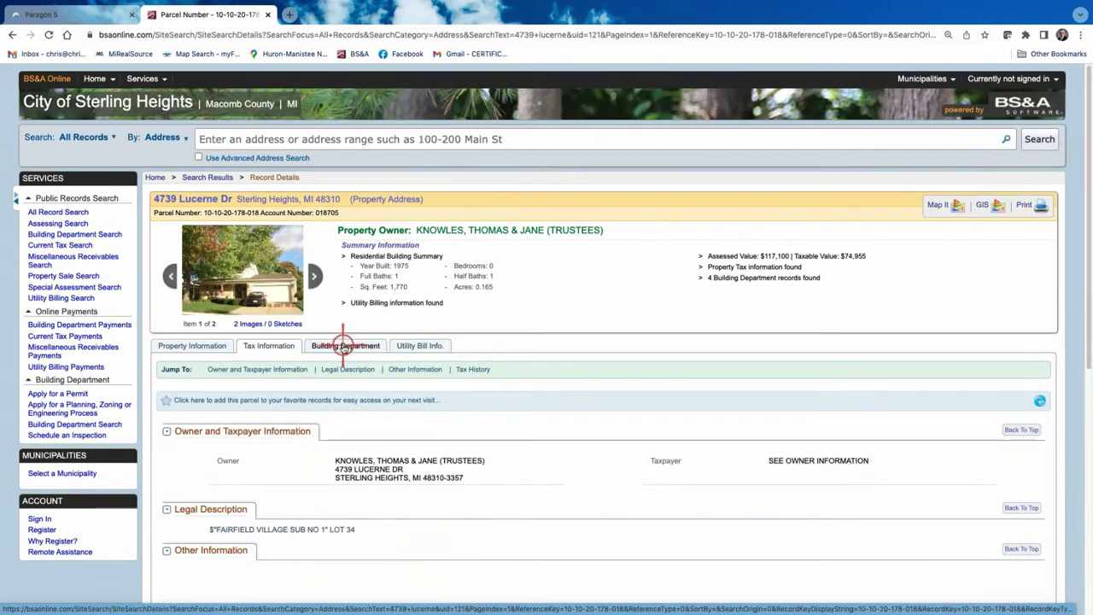
- View the Building Department tab's fence project and four closed or finaled permits
{"action": "left_click", "coordinate": [342, 346]}
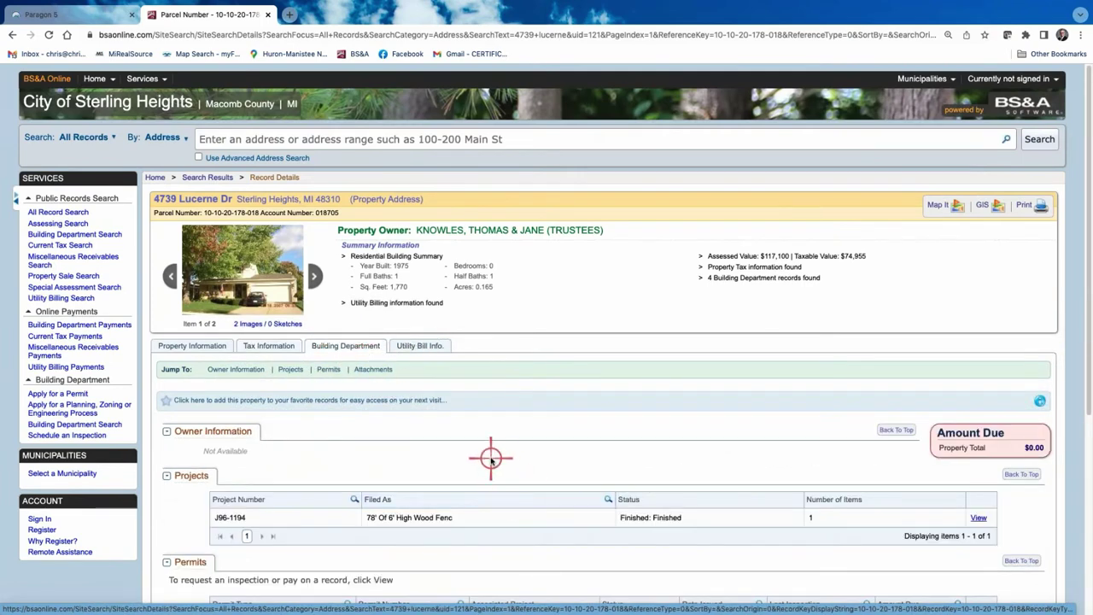
{"action": "scroll", "coordinate": [491, 459], "scroll_direction": "down", "scroll_amount": 1}
{"action": "scroll", "coordinate": [489, 459], "scroll_direction": "down", "scroll_amount": 4}
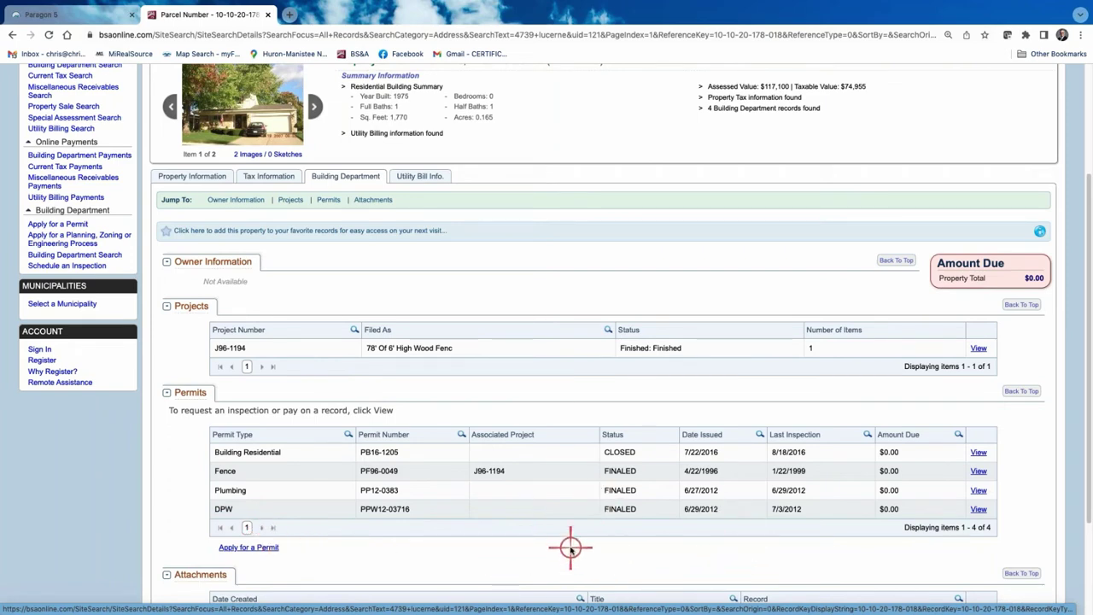
{"action": "scroll", "coordinate": [568, 544], "scroll_direction": "down", "scroll_amount": 1}
{"action": "scroll", "coordinate": [560, 538], "scroll_direction": "down", "scroll_amount": 2}
{"action": "scroll", "coordinate": [341, 418], "scroll_direction": "up", "scroll_amount": 10}
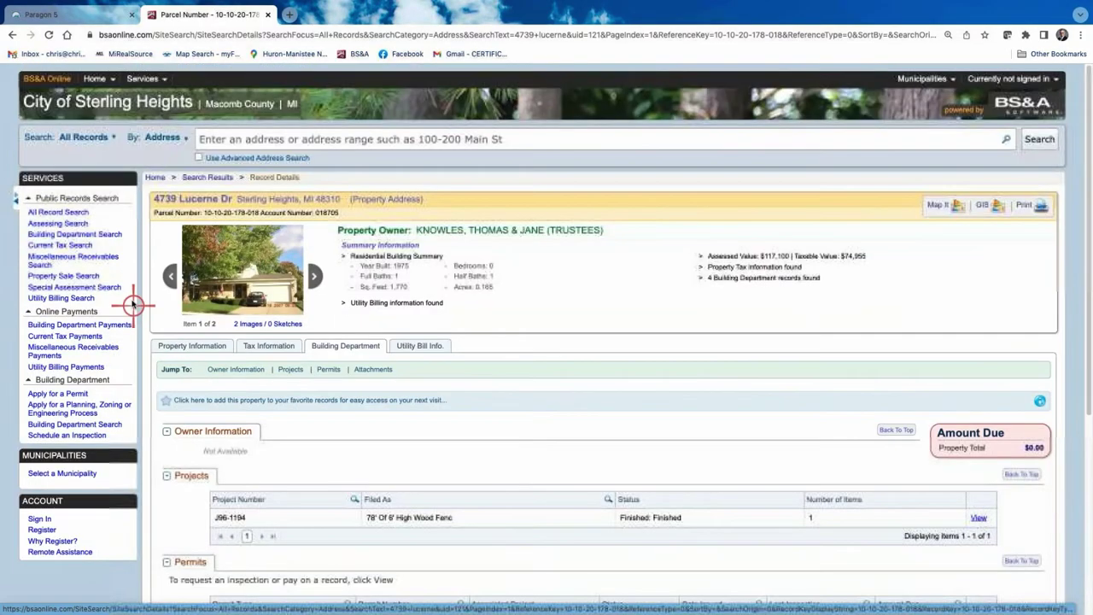
- Scroll through Property Information: class 401 Residential-Improved, $117,100 assessed value
{"action": "left_click", "coordinate": [197, 343]}
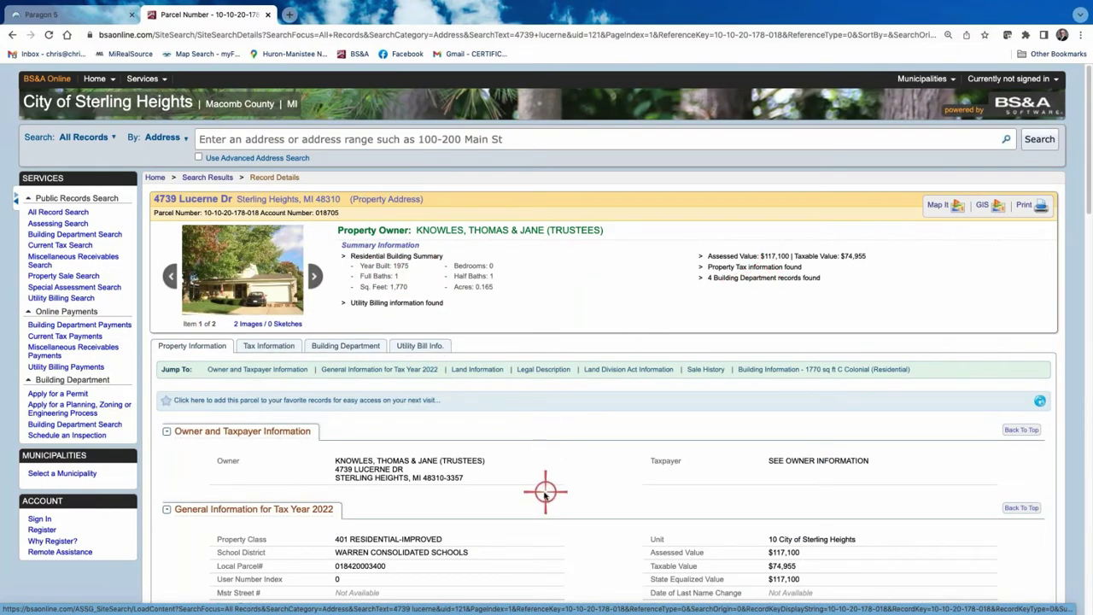
{"action": "scroll", "coordinate": [516, 463], "scroll_direction": "down", "scroll_amount": 1}
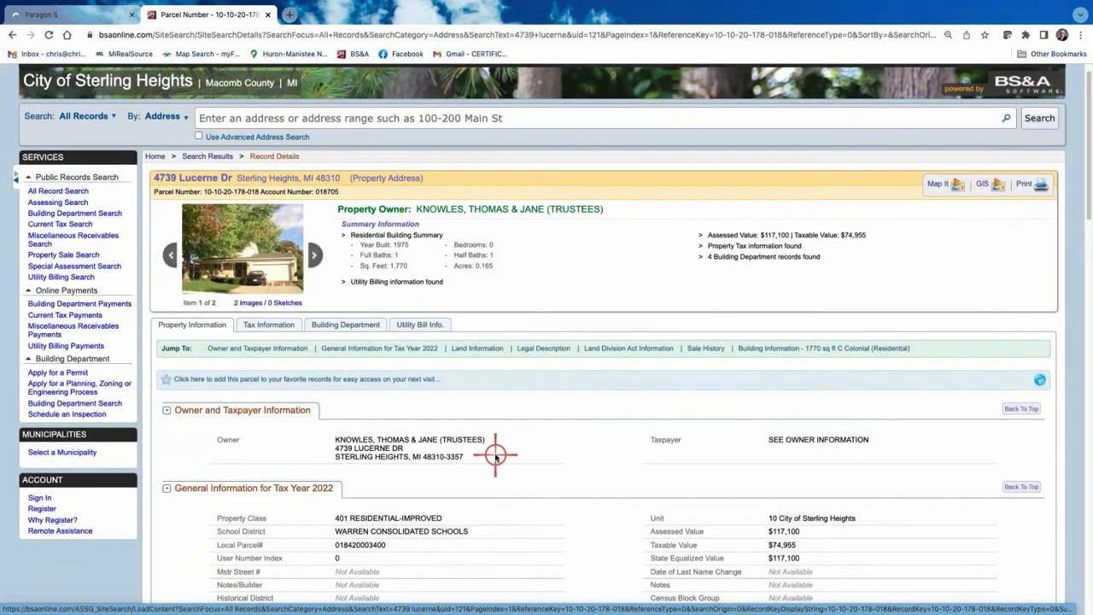
{"action": "scroll", "coordinate": [495, 453], "scroll_direction": "down", "scroll_amount": 2}
{"action": "scroll", "coordinate": [483, 420], "scroll_direction": "down", "scroll_amount": 4}
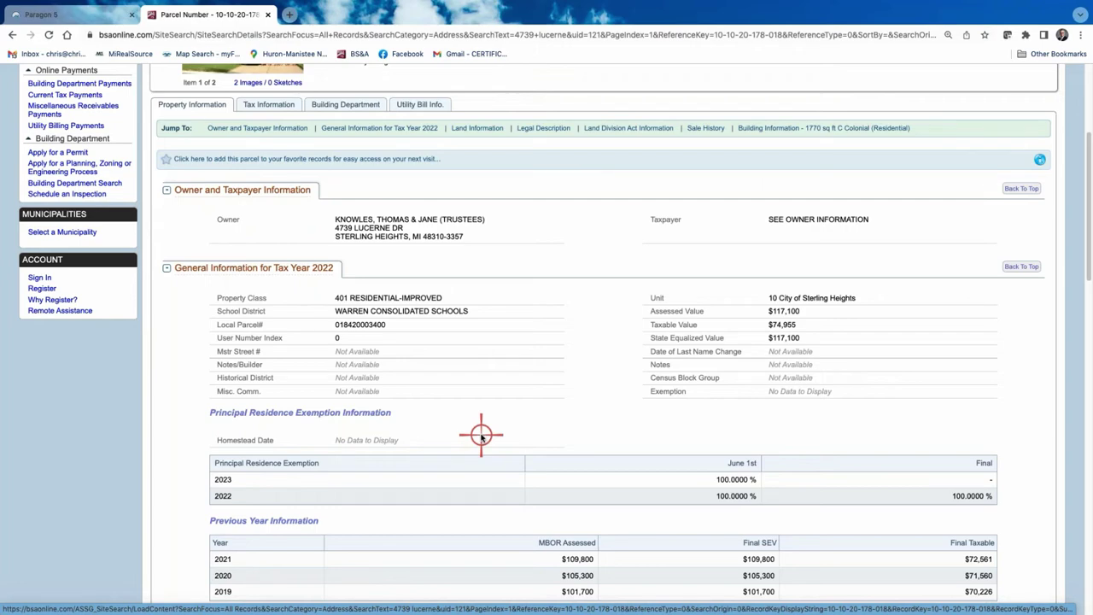
{"action": "scroll", "coordinate": [532, 522], "scroll_direction": "up", "scroll_amount": 3}
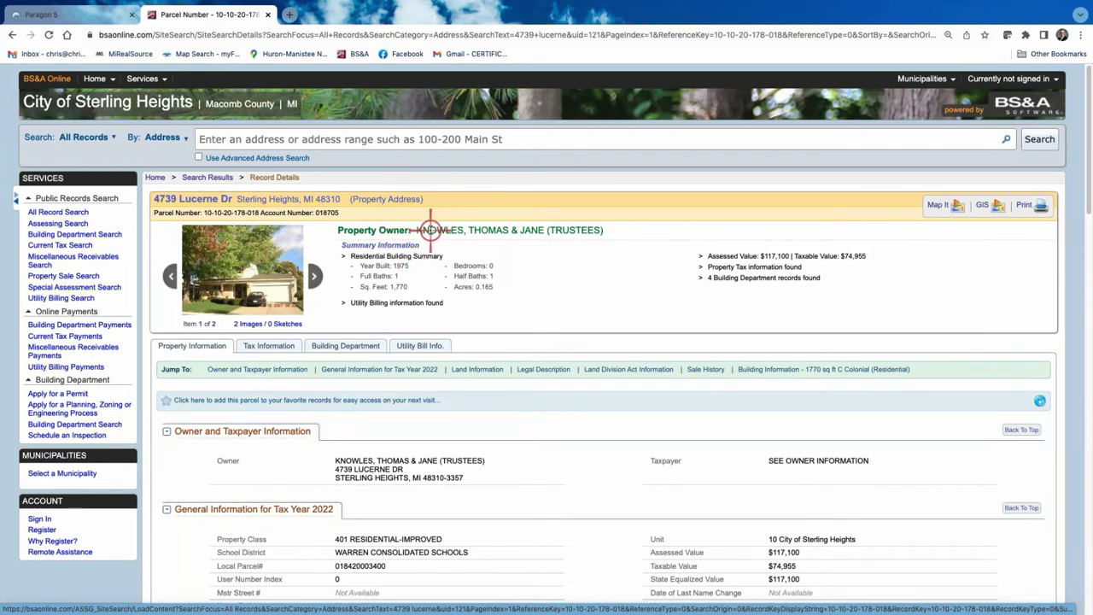
- Back in Paragon 5, start a new Residential listing search
{"action": "left_click", "coordinate": [77, 15]}
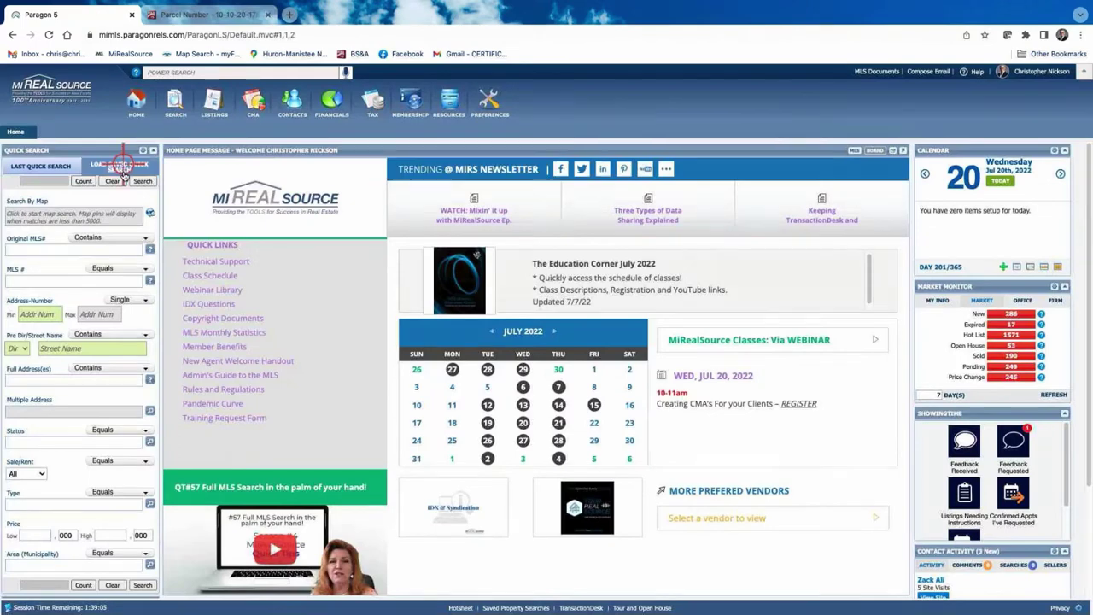
{"action": "left_click", "coordinate": [175, 103]}
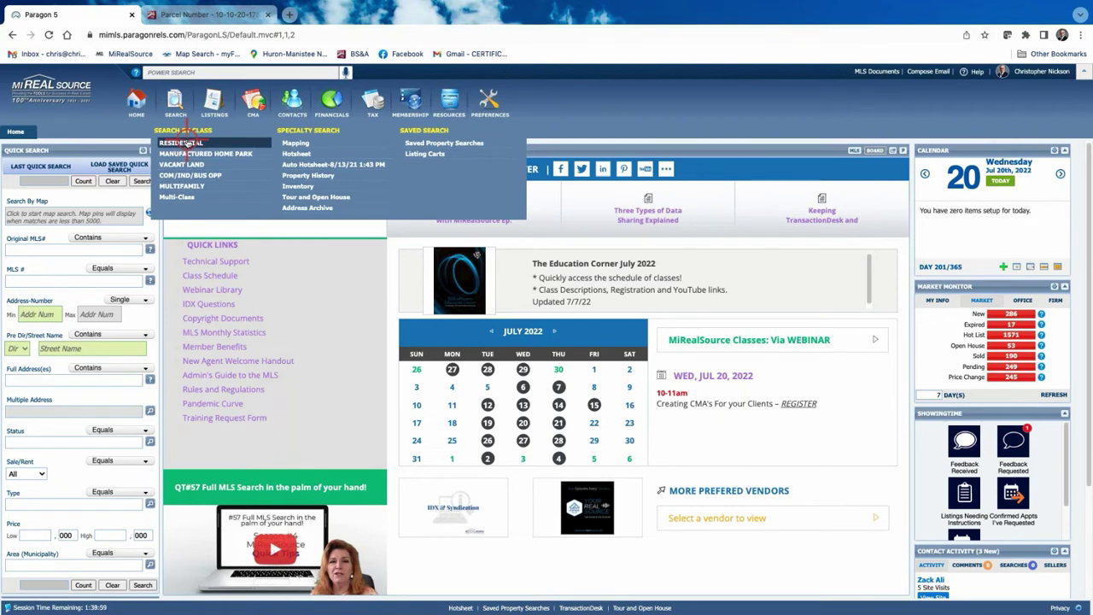
{"action": "left_click", "coordinate": [180, 142]}
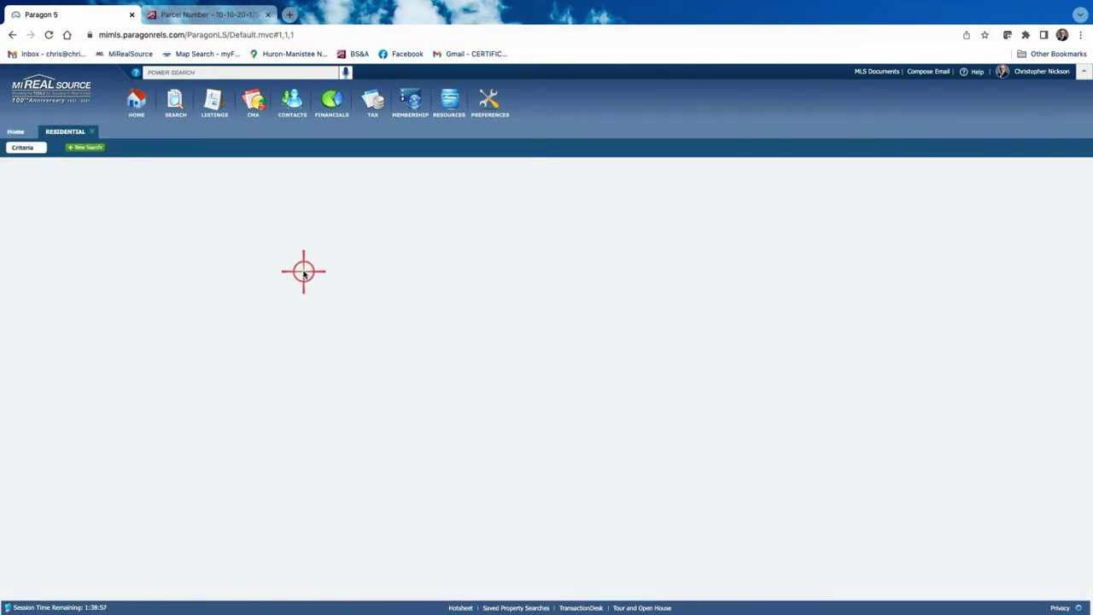
- Uncheck Coming Soon and add Sold and Pending to the search statuses
{"action": "left_click", "coordinate": [322, 245]}
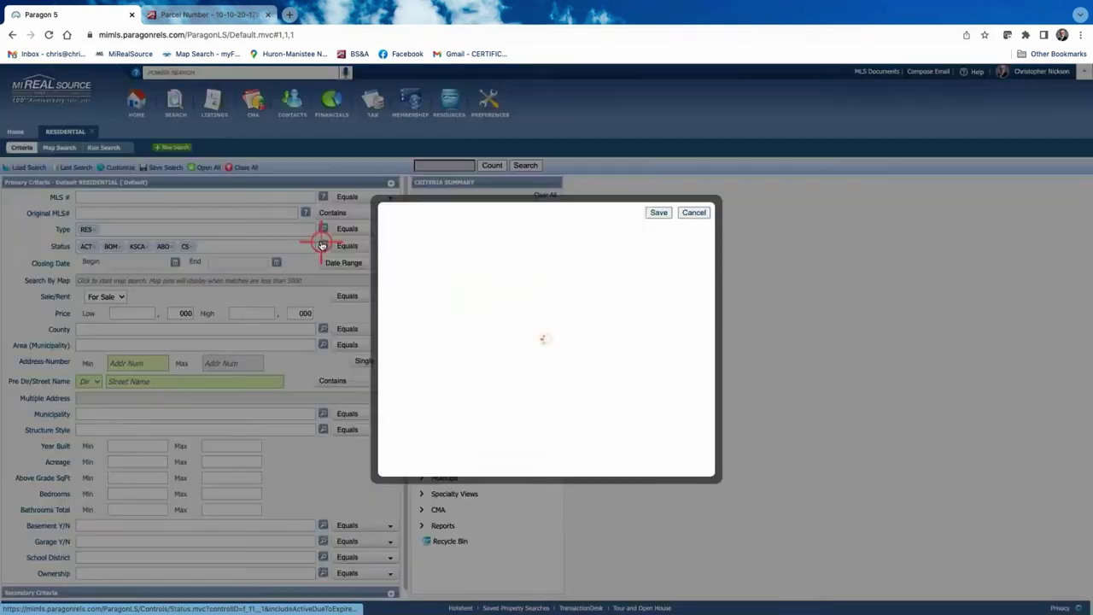
{"action": "left_click", "coordinate": [445, 335]}
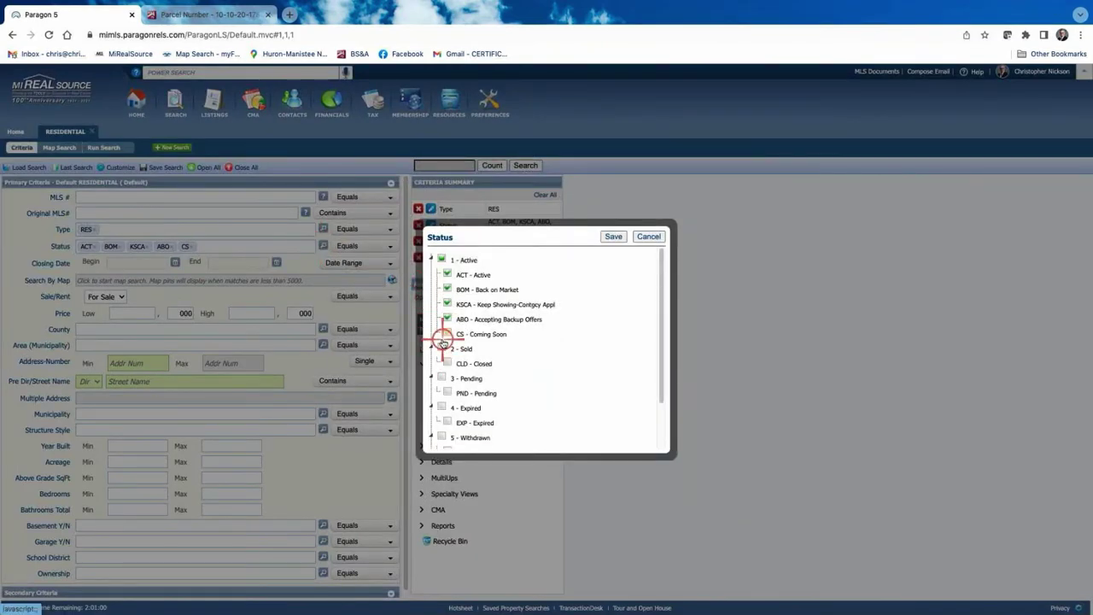
{"action": "left_click", "coordinate": [440, 378]}
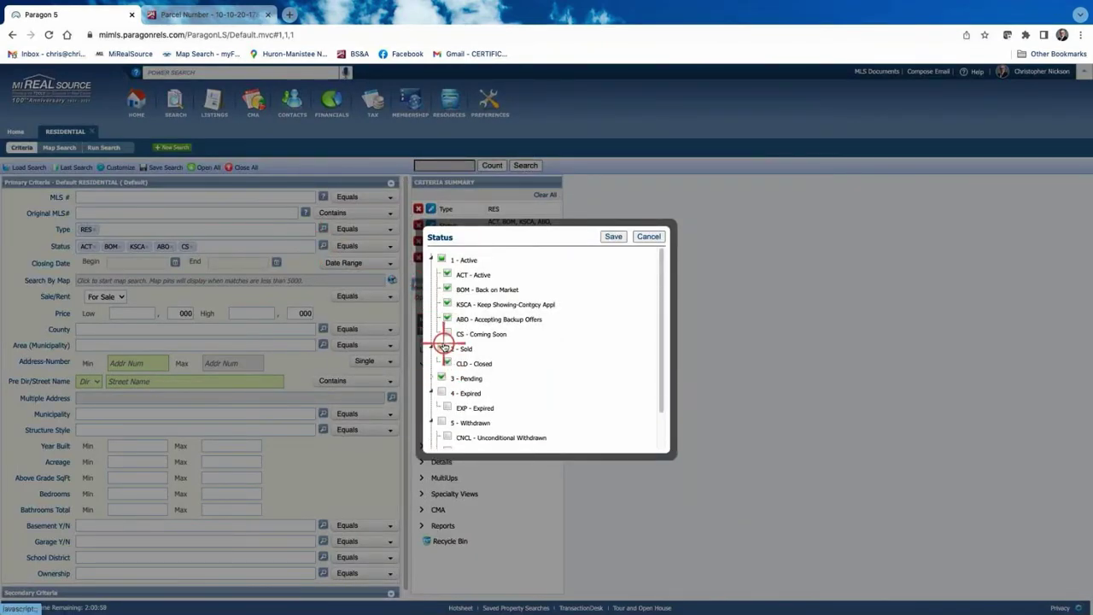
{"action": "left_click", "coordinate": [604, 238]}
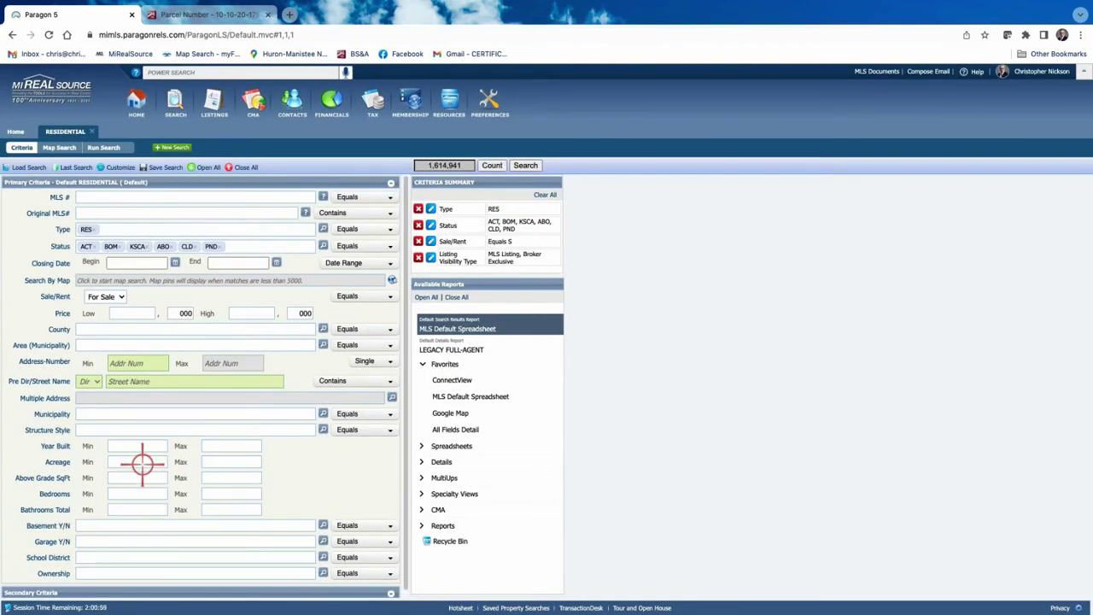
- Set Above Grade SqFt to a 1600 minimum and 1850 maximum
{"action": "left_click", "coordinate": [147, 477]}
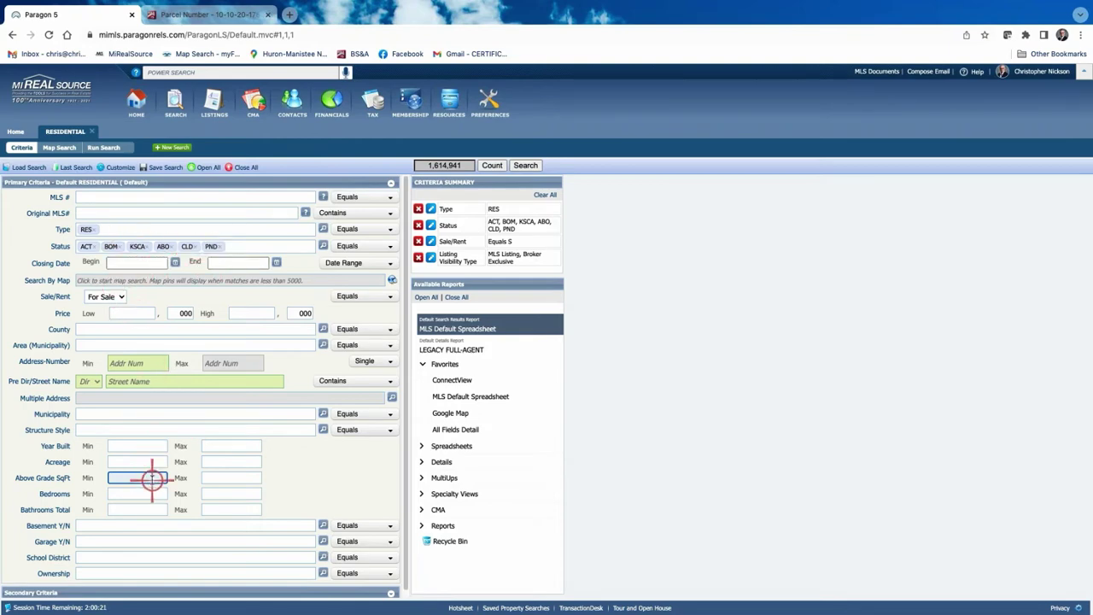
{"action": "type", "text": "1600"}
{"action": "key", "text": "Tab"}
{"action": "type", "text": "1850"}
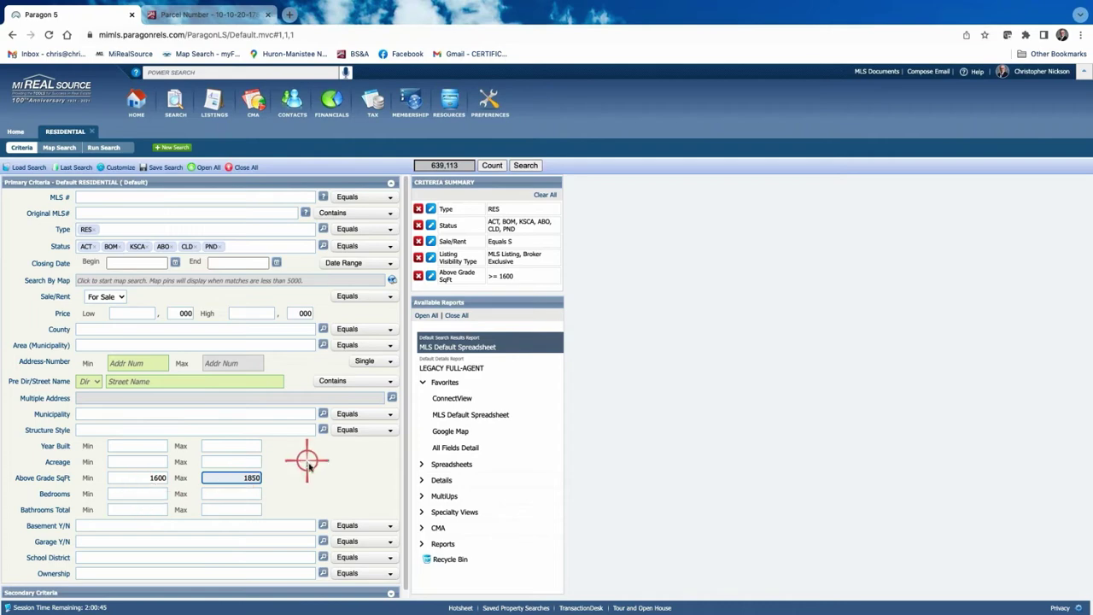
- Require at least 3 bedrooms and at least 1 total bathroom
{"action": "scroll", "coordinate": [207, 485], "scroll_direction": "down", "scroll_amount": 1}
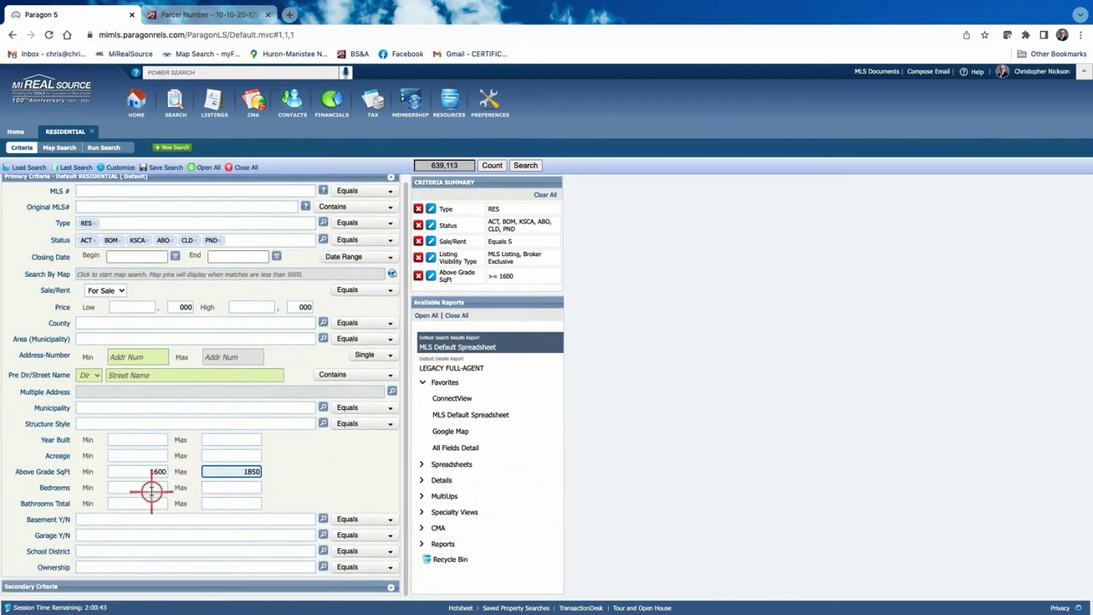
{"action": "left_click", "coordinate": [174, 486]}
{"action": "type", "text": "3"}
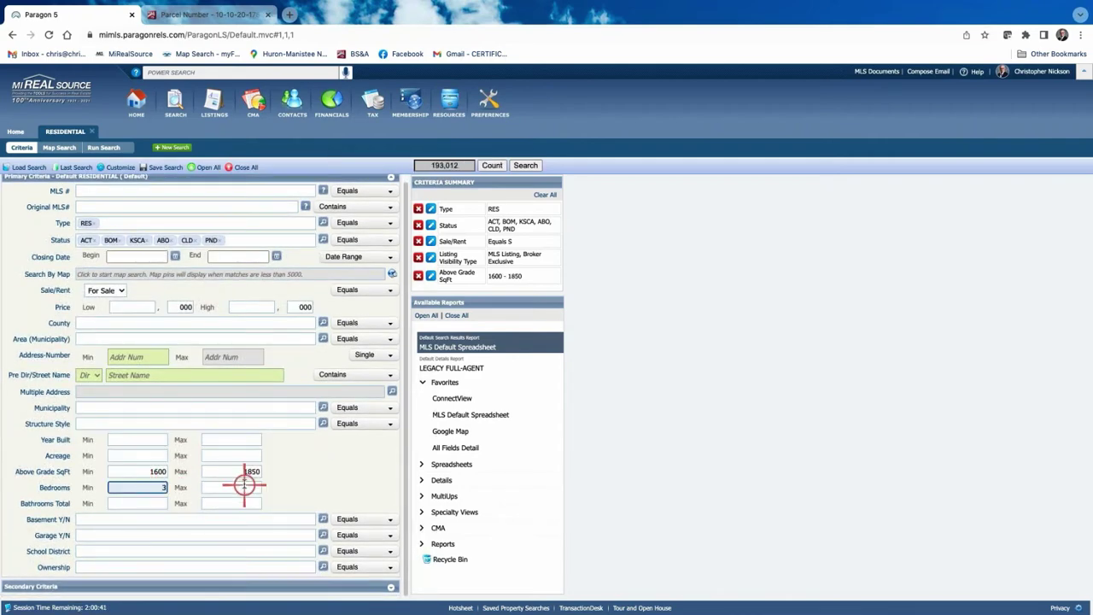
{"action": "left_click", "coordinate": [245, 484]}
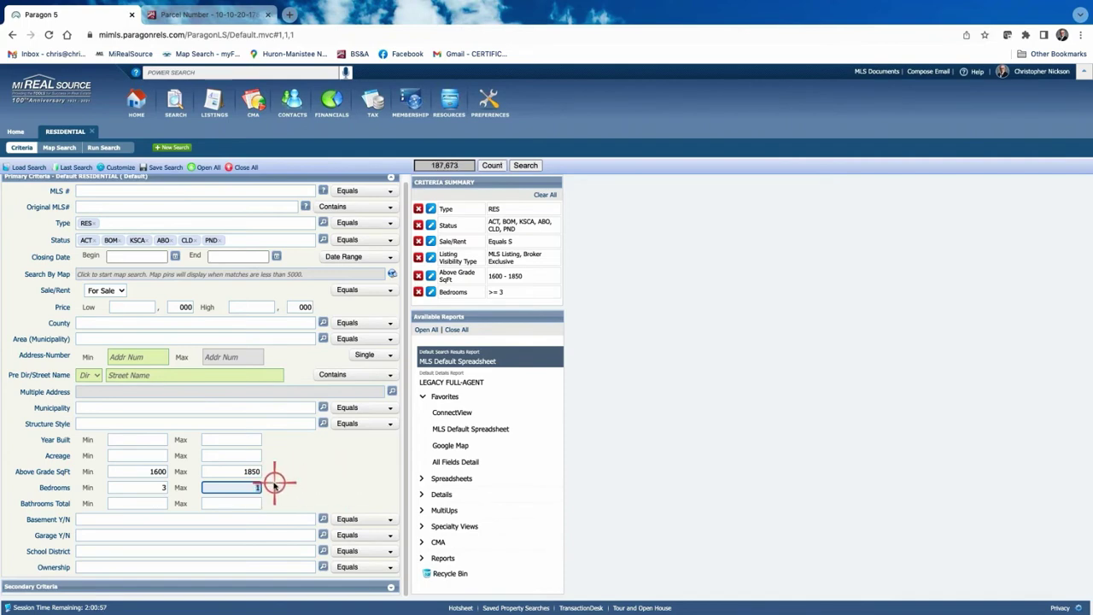
{"action": "left_click", "coordinate": [154, 505]}
{"action": "type", "text": "1"}
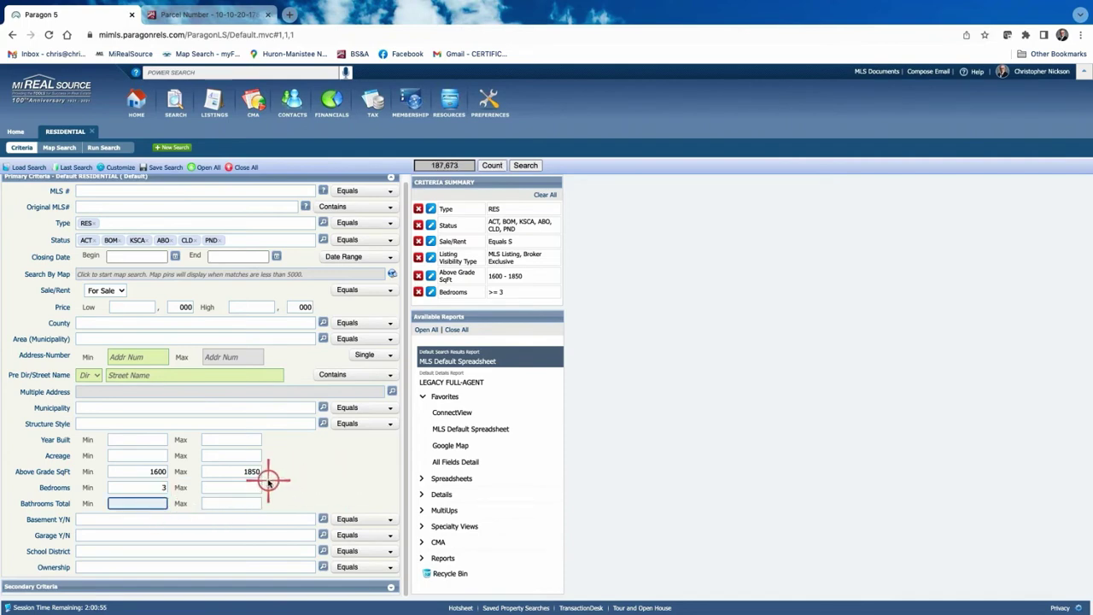
{"action": "scroll", "coordinate": [324, 478], "scroll_direction": "up", "scroll_amount": 1}
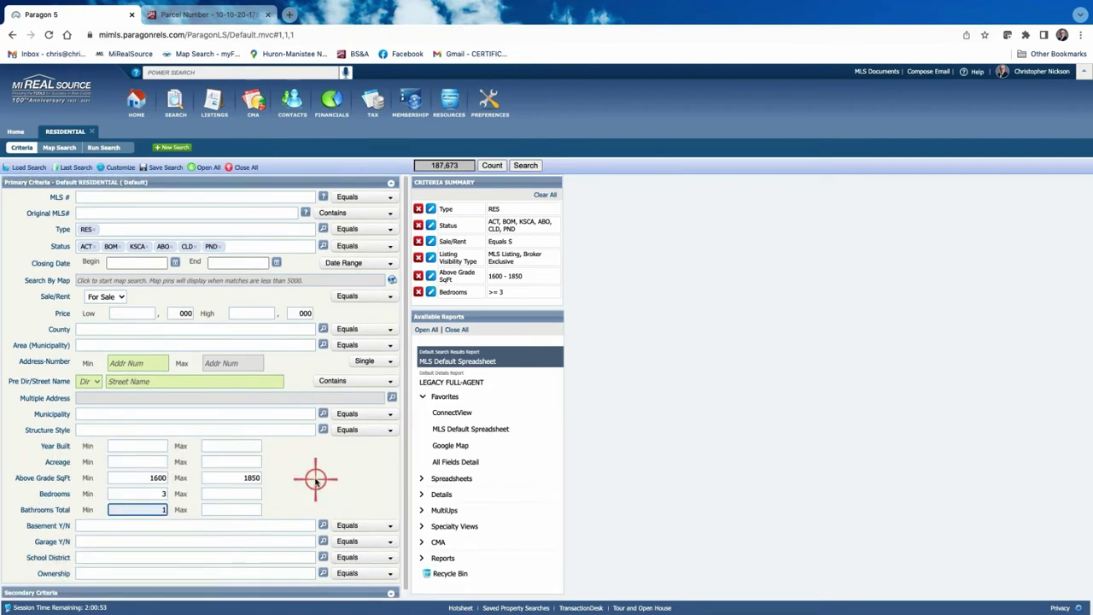
{"action": "scroll", "coordinate": [317, 485], "scroll_direction": "down", "scroll_amount": 1}
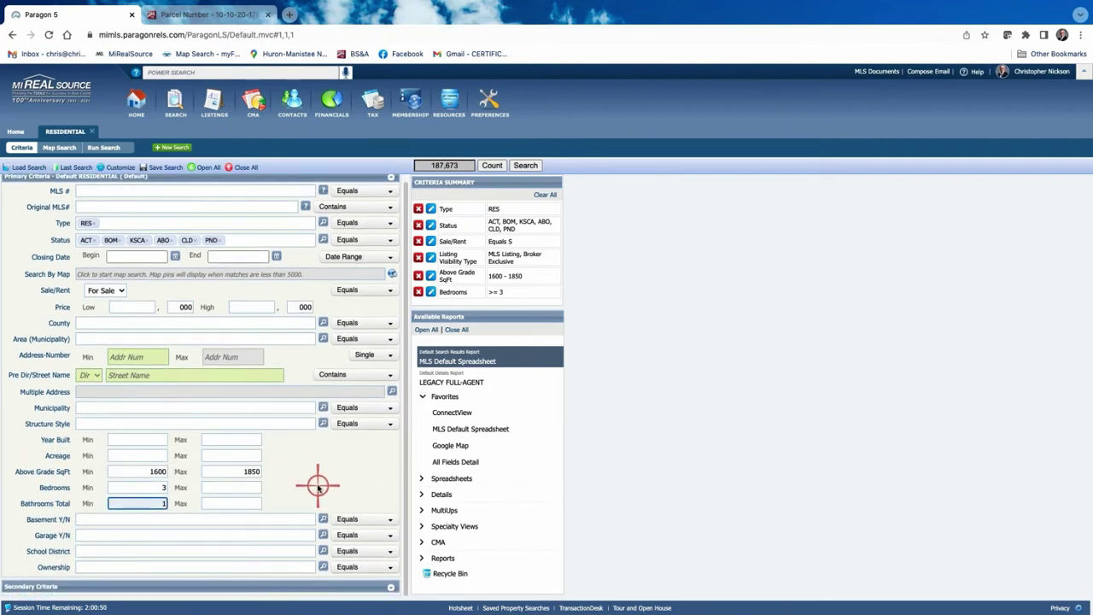
{"action": "left_click", "coordinate": [122, 422]}
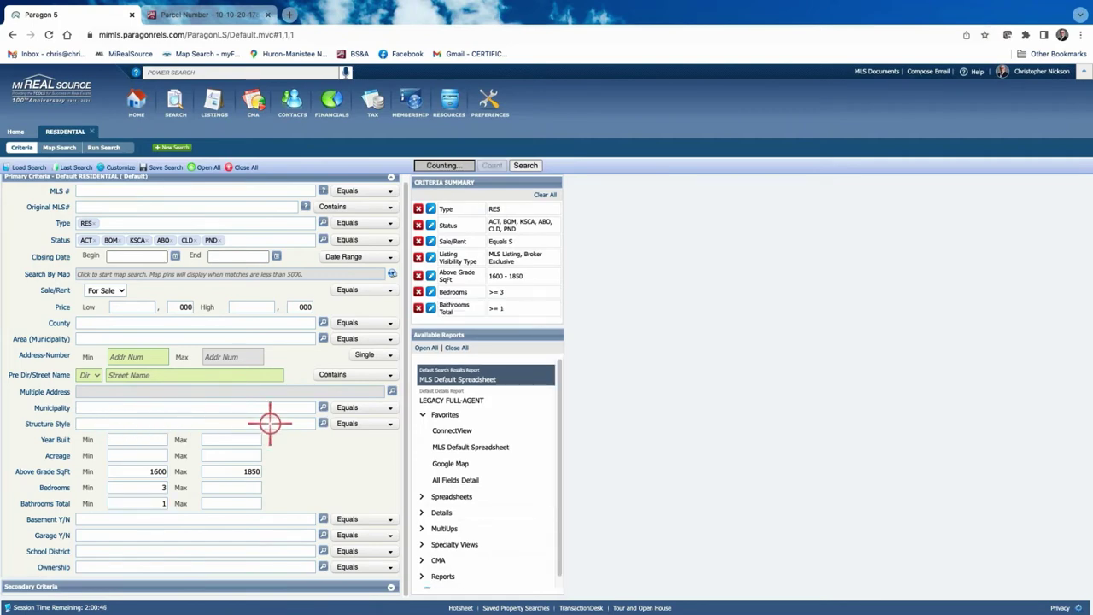
- Check 2S - 2 Story in the Structure Style lookup and save
{"action": "left_click", "coordinate": [322, 423]}
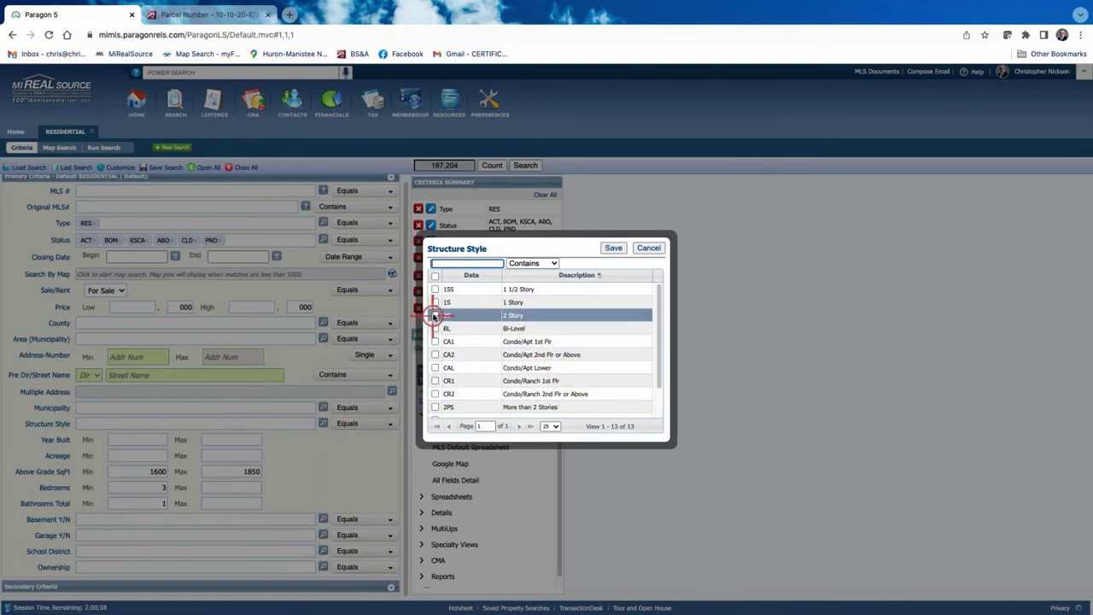
{"action": "left_click", "coordinate": [435, 315]}
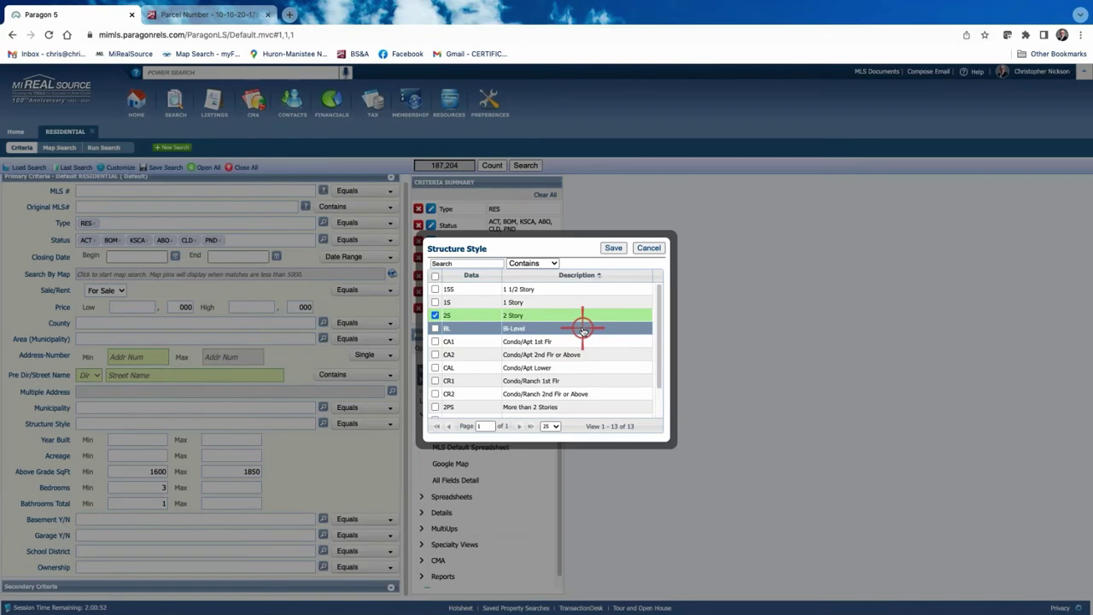
{"action": "left_click", "coordinate": [614, 248]}
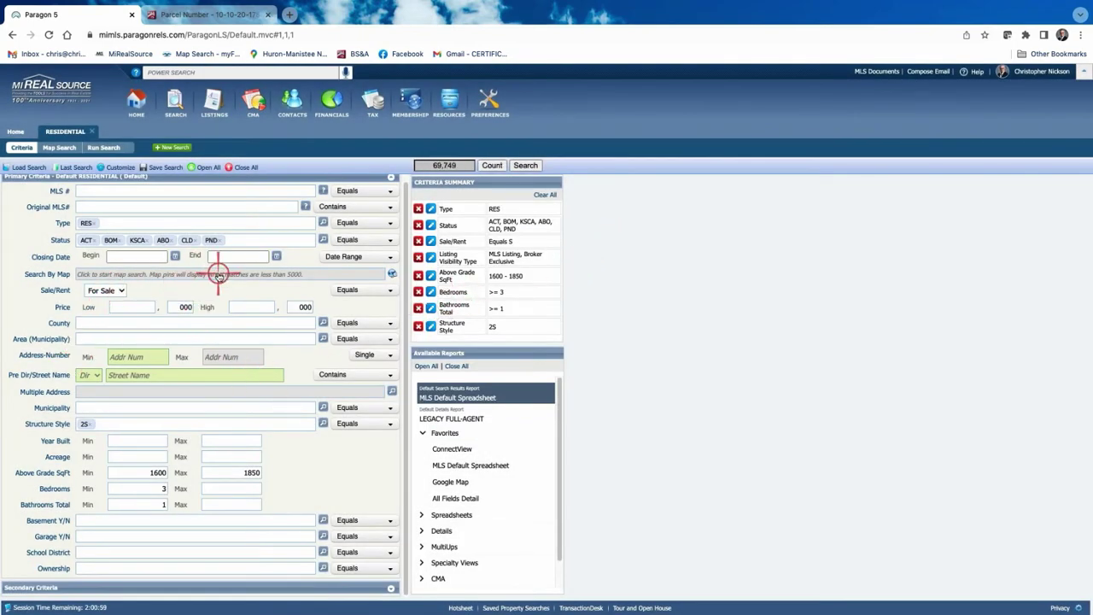
- In Map Search, center the map on the subject property in Sterling Heights
{"action": "left_click", "coordinate": [343, 273]}
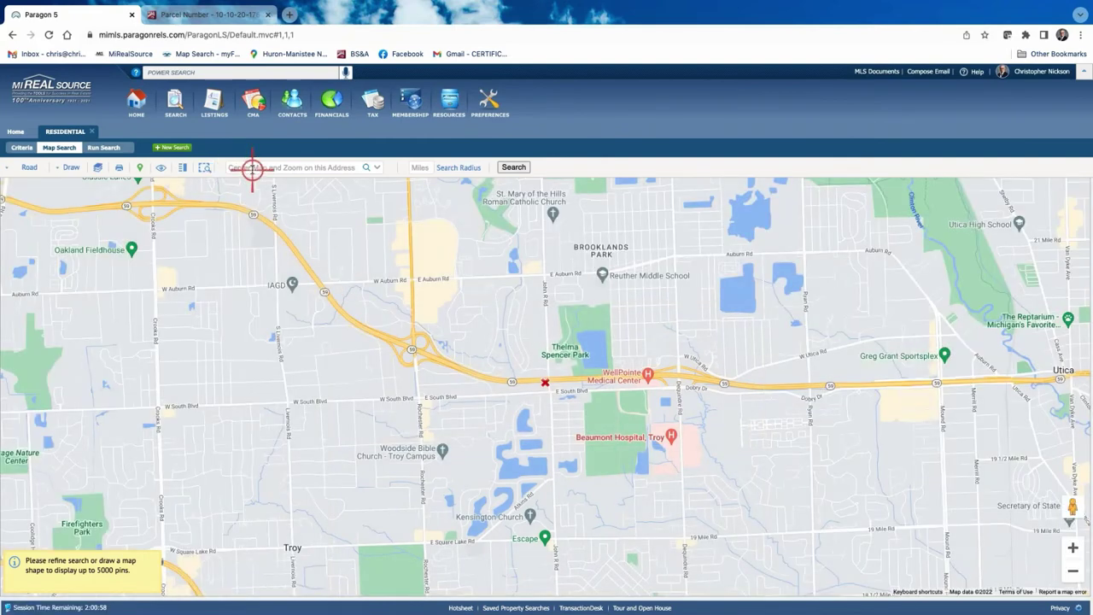
{"action": "left_click", "coordinate": [314, 164]}
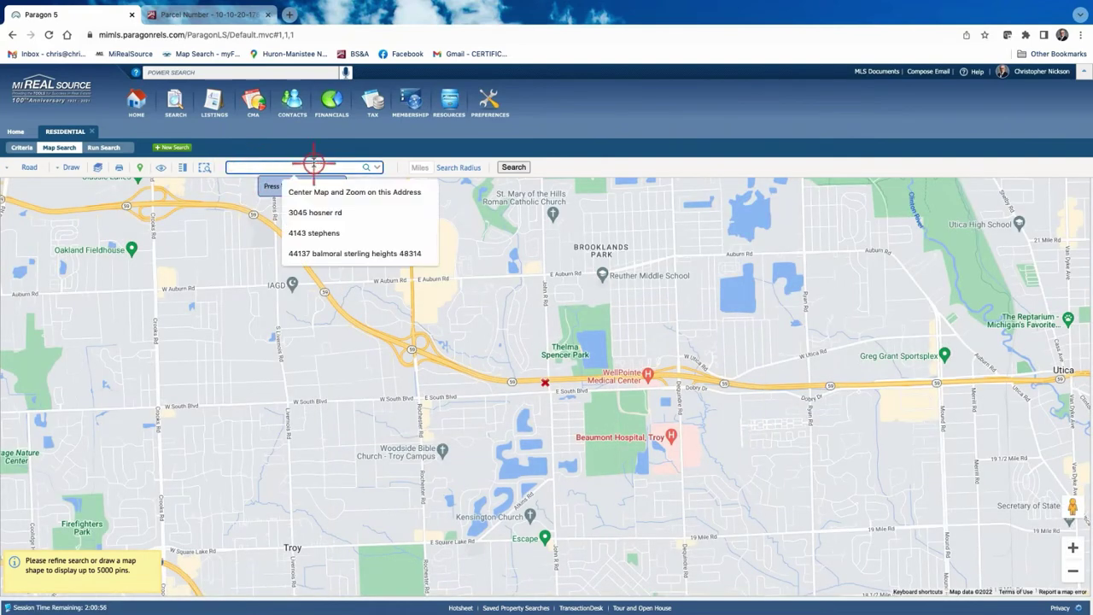
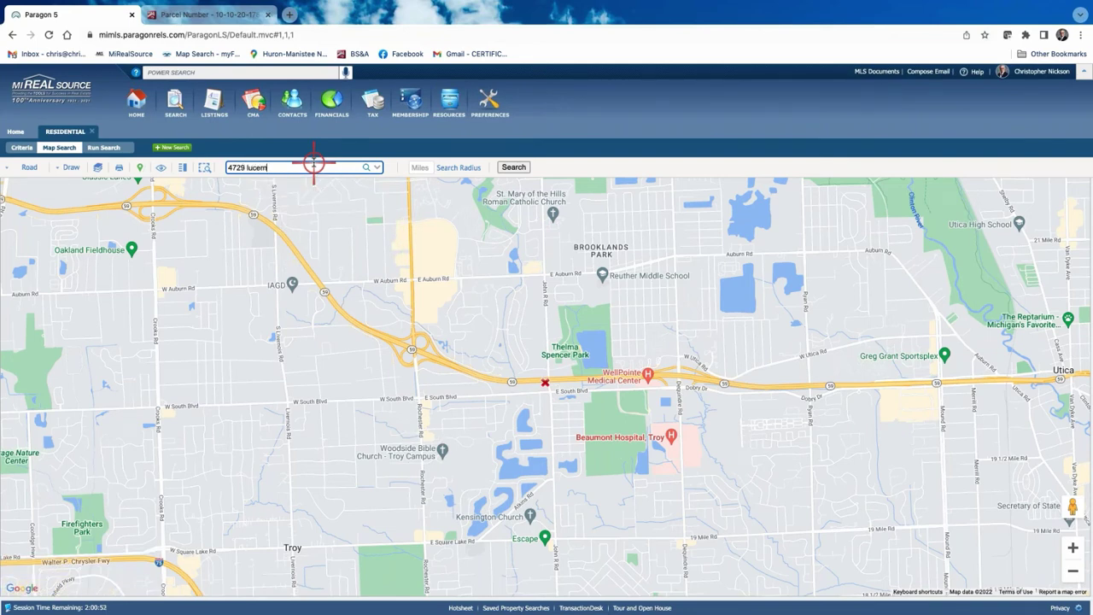
{"action": "left_click", "coordinate": [366, 167]}
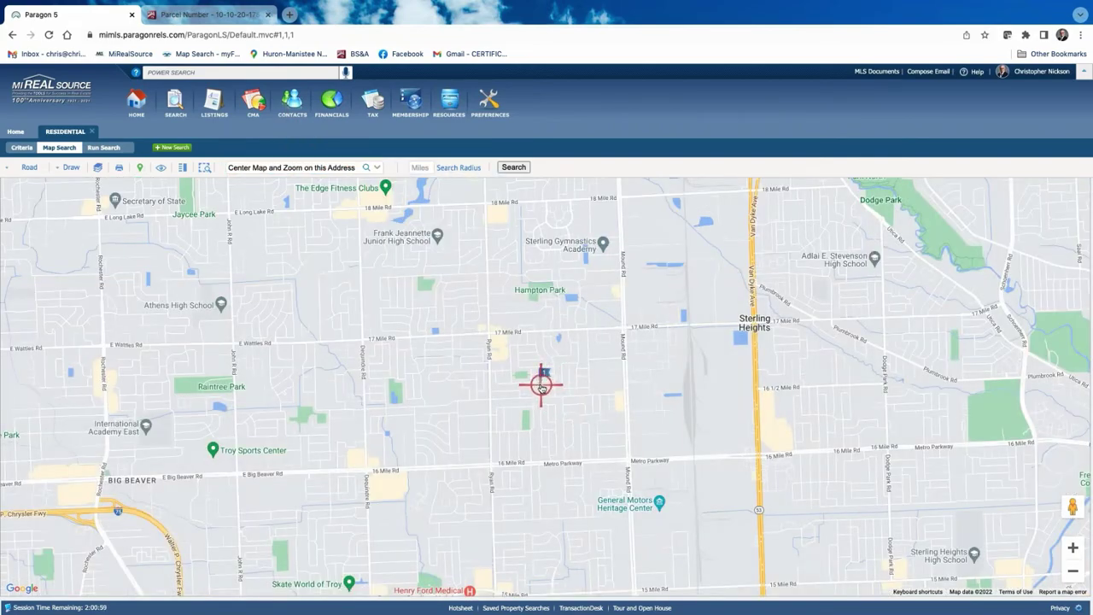
- Set a 0.75-mile search radius and show listings inside the circle
{"action": "left_click", "coordinate": [420, 167]}
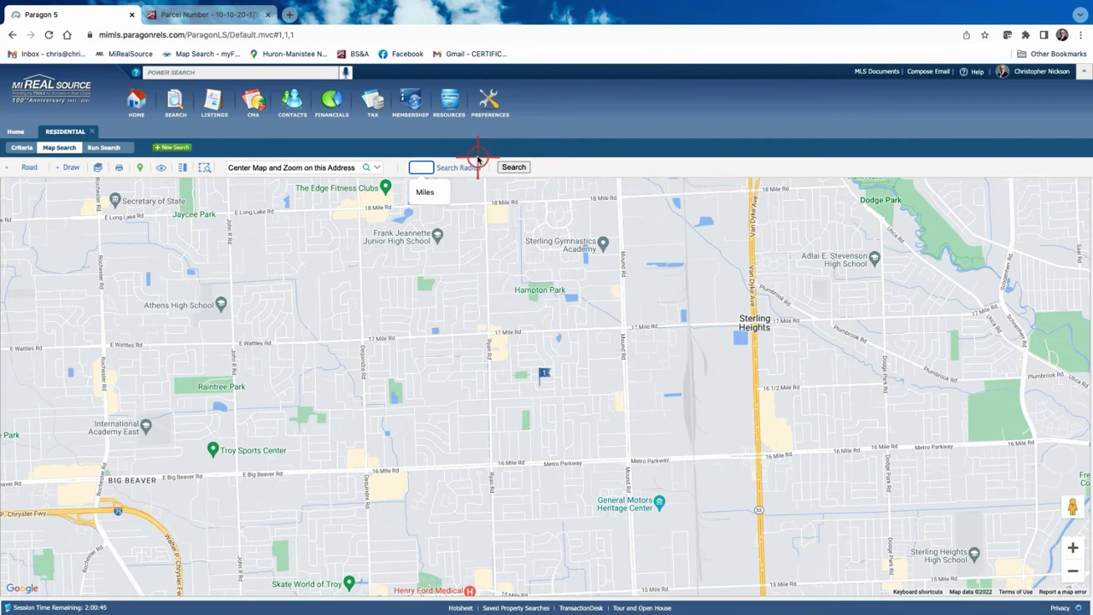
{"action": "type", "text": ".75"}
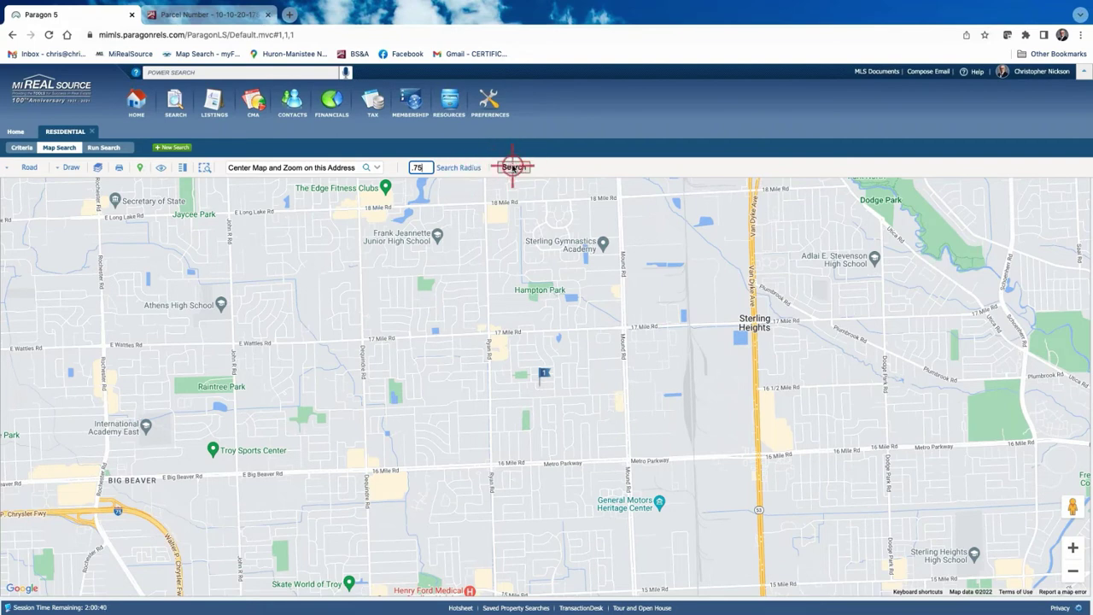
{"action": "left_click", "coordinate": [515, 166]}
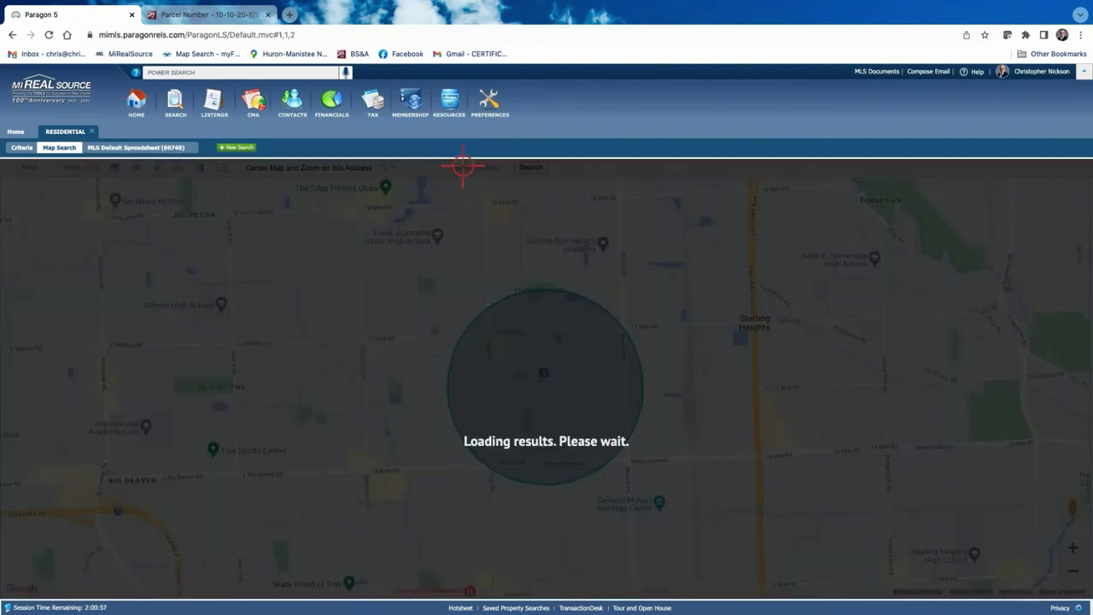
{"action": "left_click", "coordinate": [460, 168]}
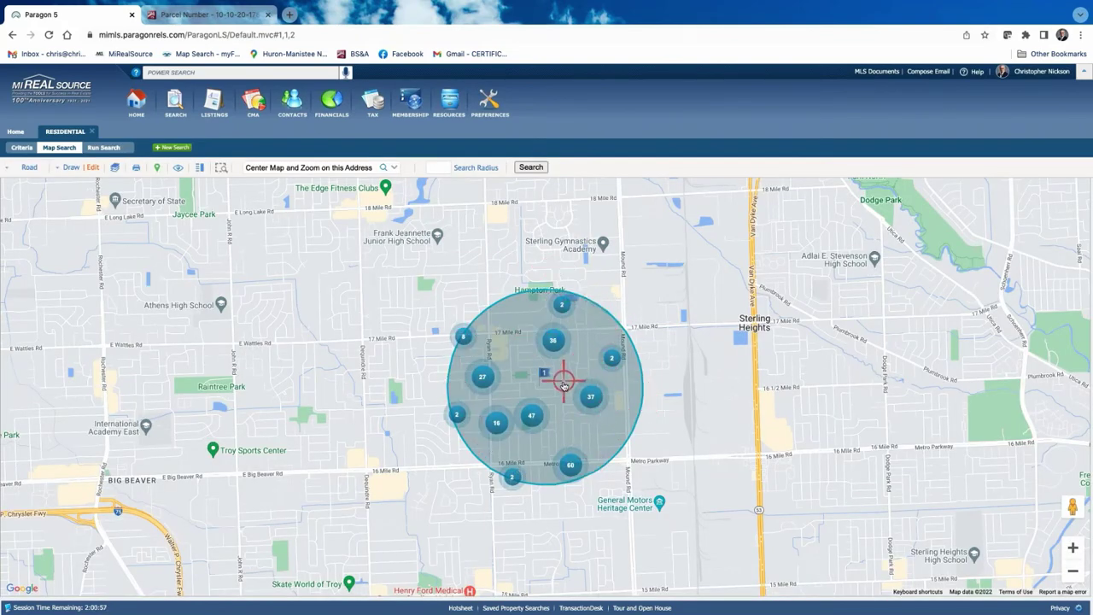
- Set Closing Date range to 6 Months Back and recount to 6 listings
{"action": "left_click", "coordinate": [19, 148]}
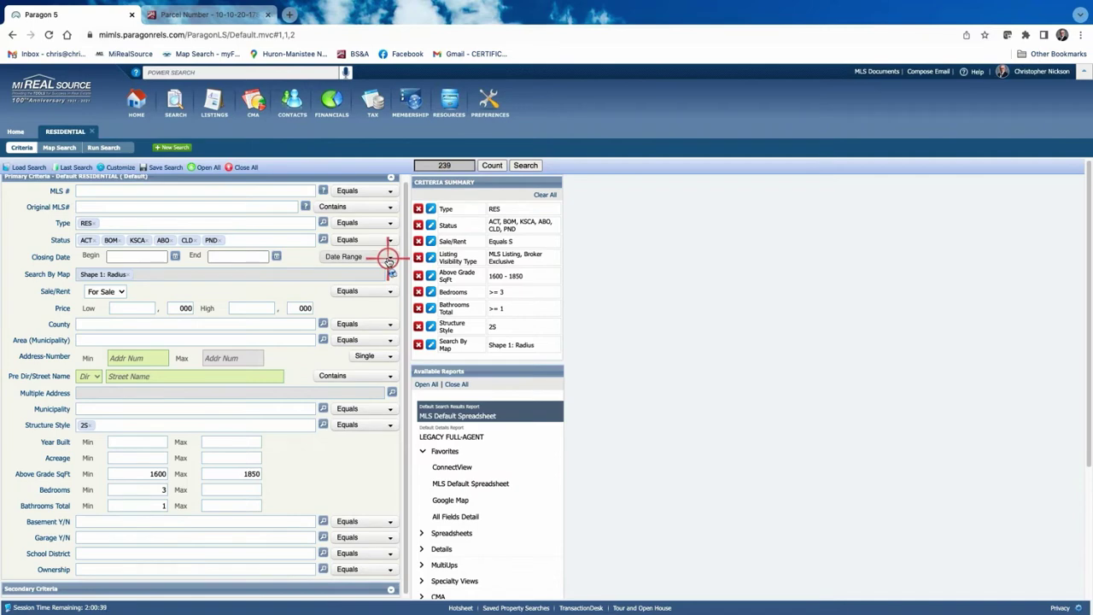
{"action": "left_click", "coordinate": [389, 259]}
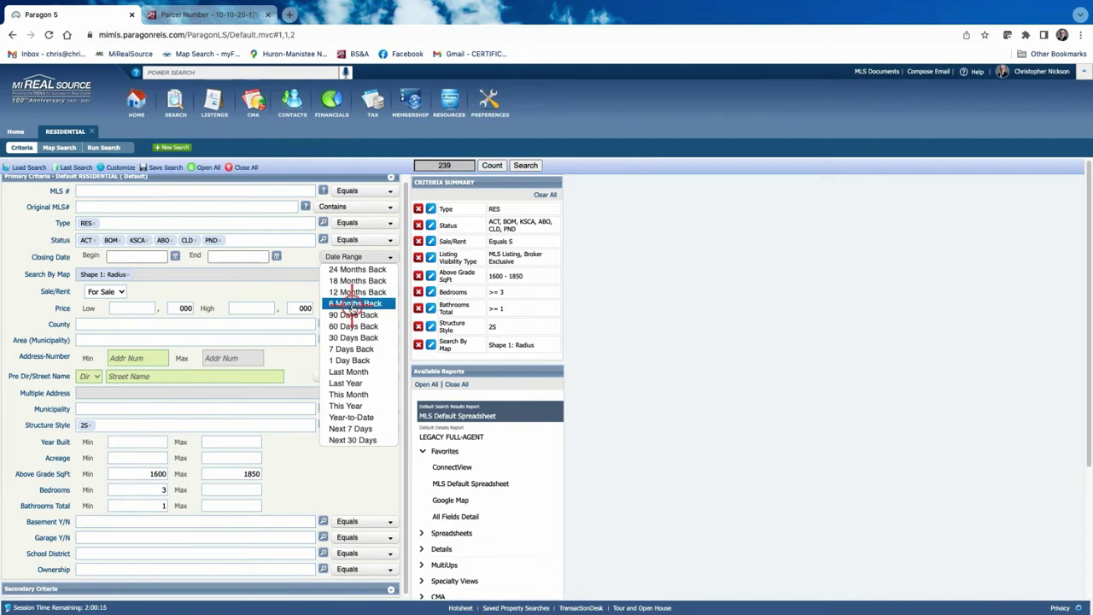
{"action": "left_click", "coordinate": [355, 303]}
{"action": "left_click", "coordinate": [522, 164]}
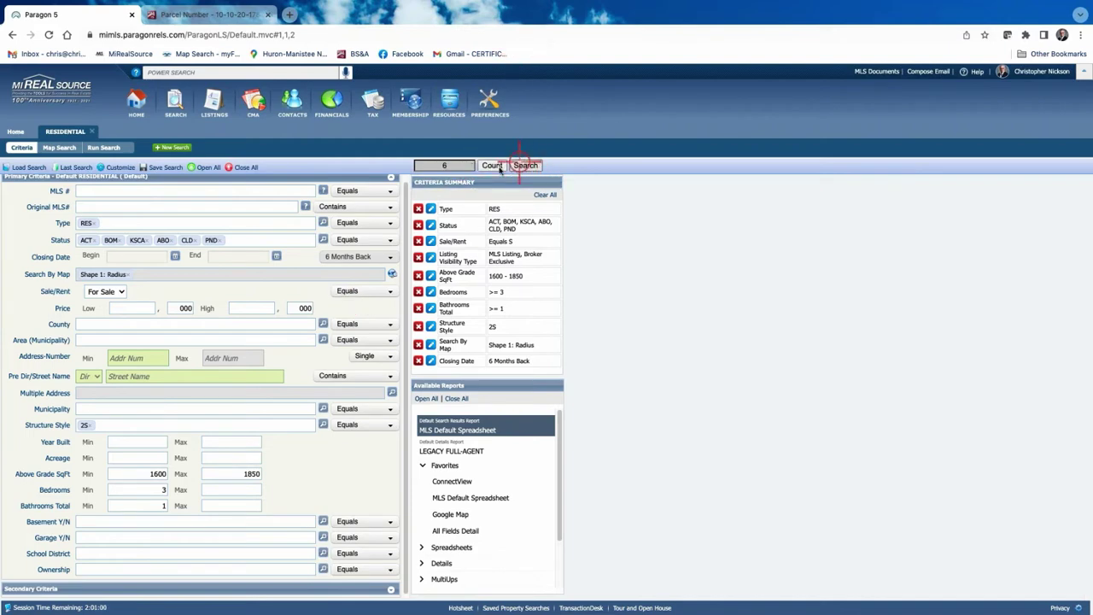
{"action": "left_click", "coordinate": [435, 163]}
{"action": "left_click", "coordinate": [522, 165]}
{"action": "left_click", "coordinate": [439, 164]}
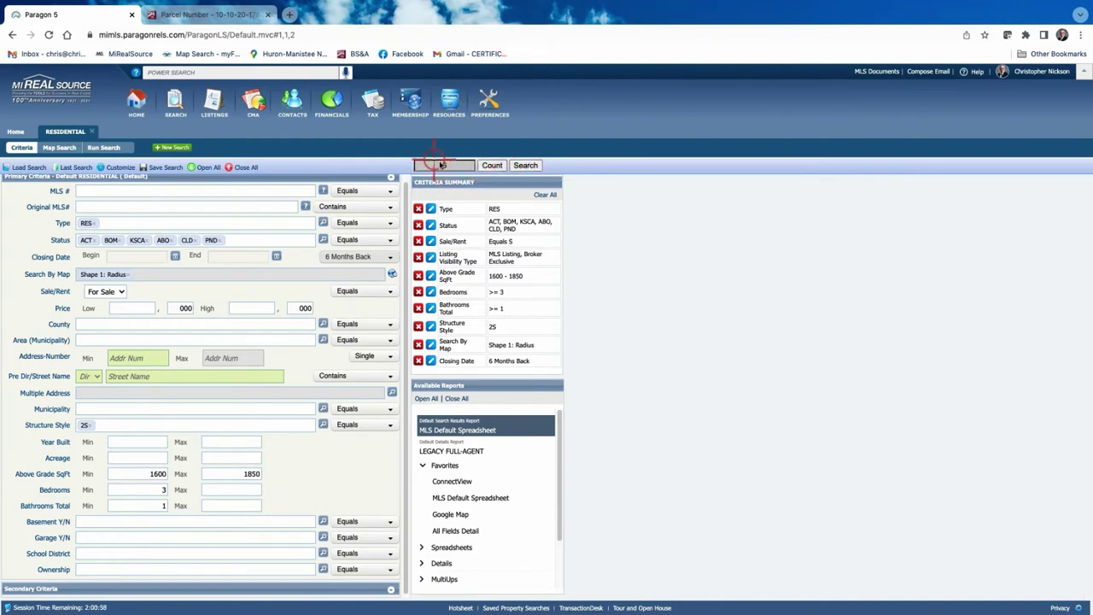
{"action": "left_click", "coordinate": [447, 165]}
{"action": "left_click", "coordinate": [524, 165]}
- Show the six results and open row 3's Legacy Full-Agent report ($290,300 sold)
{"action": "left_click", "coordinate": [526, 165]}
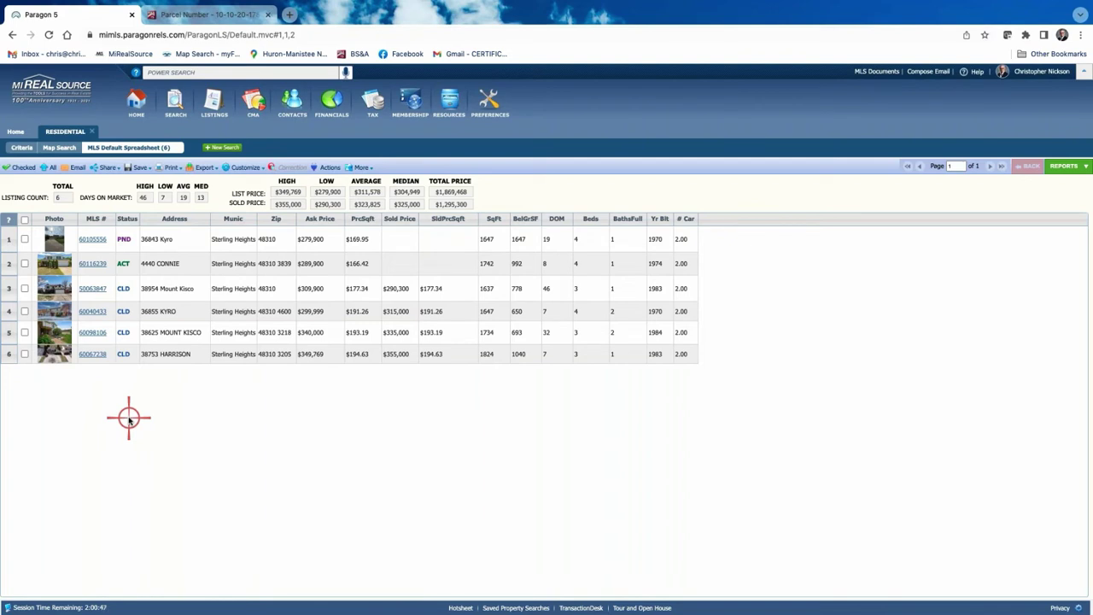
{"action": "left_click", "coordinate": [92, 290]}
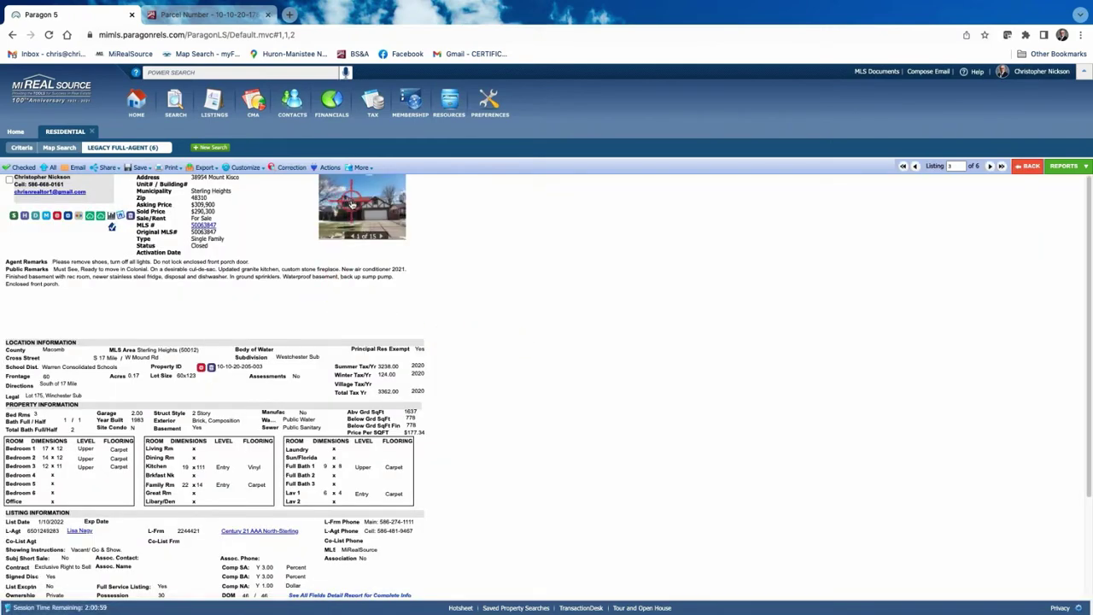
{"action": "left_click", "coordinate": [351, 201]}
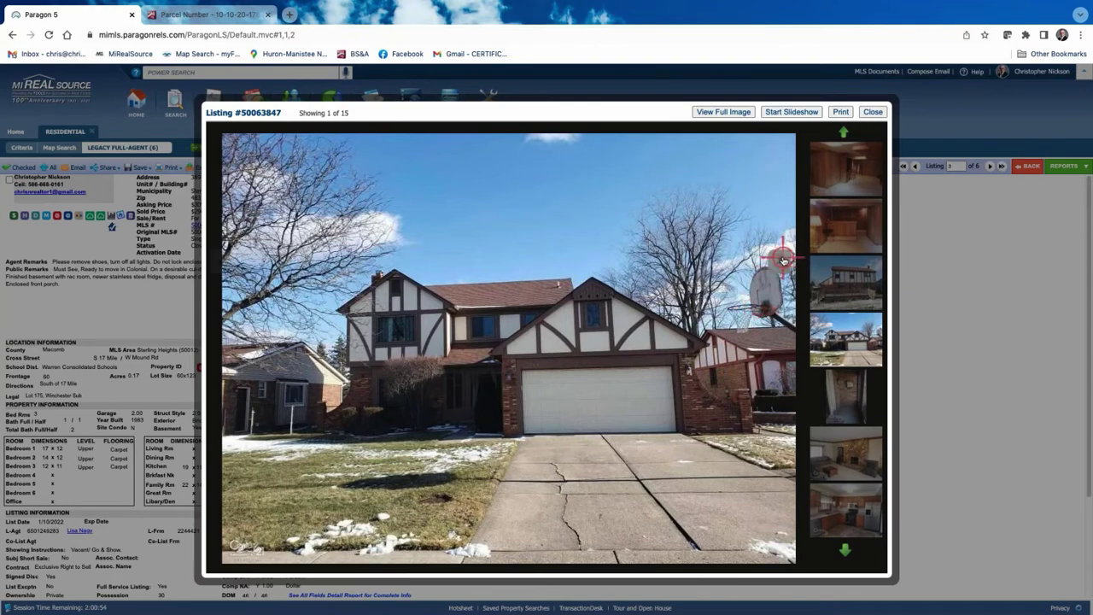
{"action": "left_click", "coordinate": [783, 259]}
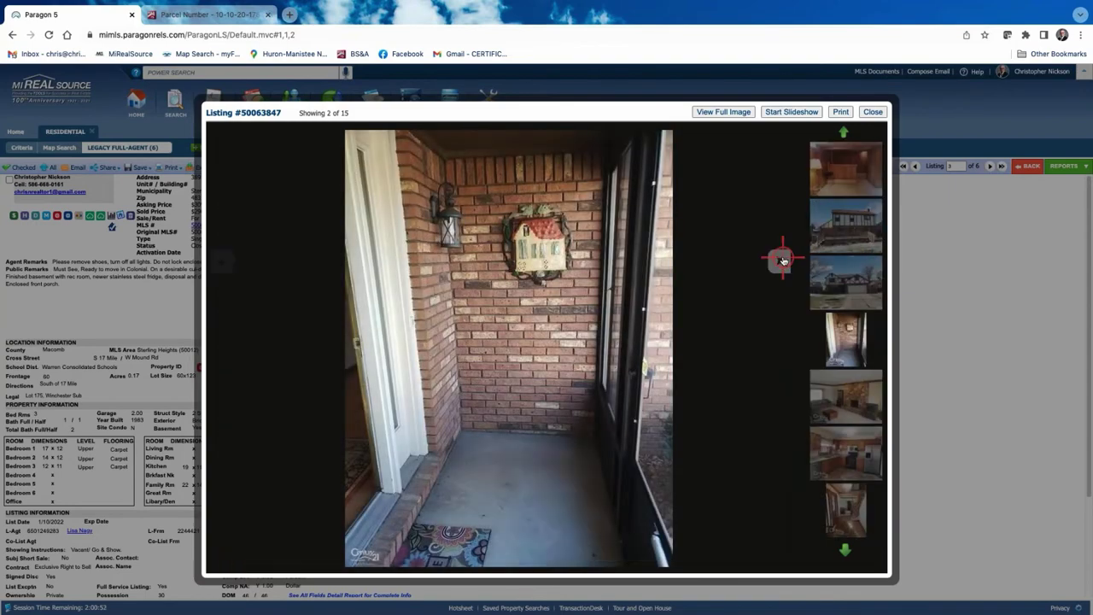
{"action": "left_click", "coordinate": [780, 256]}
{"action": "left_click", "coordinate": [760, 435]}
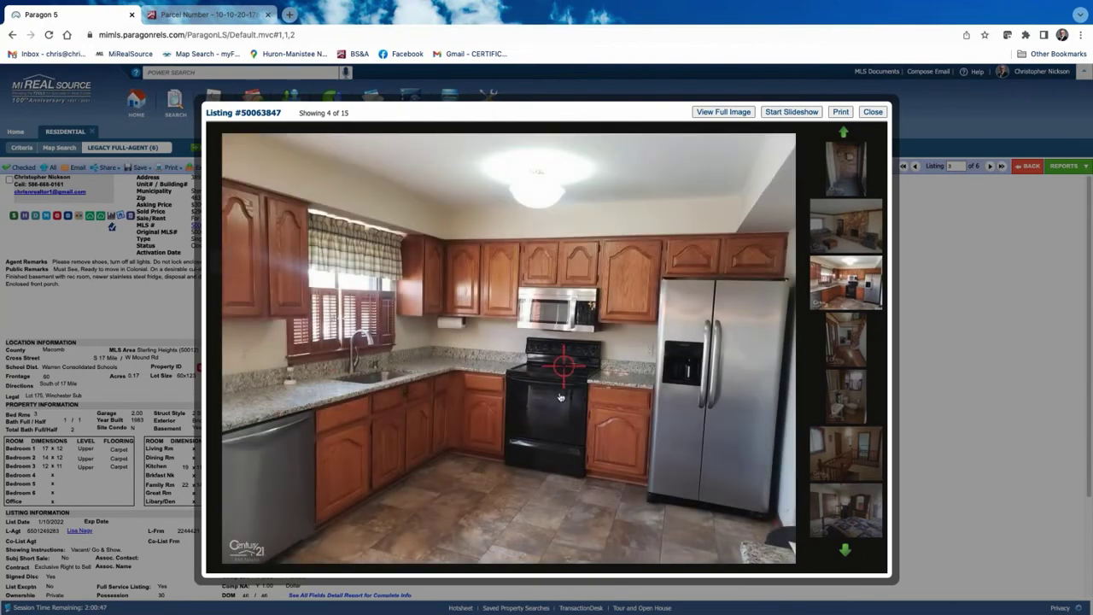
{"action": "left_click", "coordinate": [779, 265]}
{"action": "left_click", "coordinate": [779, 265]}
{"action": "left_click", "coordinate": [778, 264]}
{"action": "left_click", "coordinate": [778, 265]}
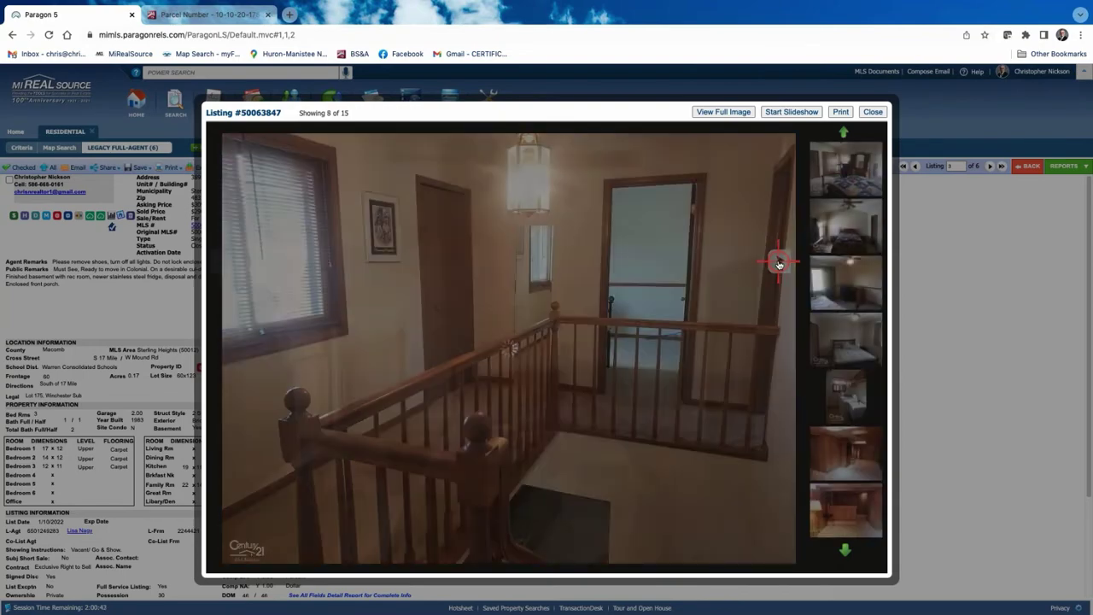
{"action": "left_click", "coordinate": [779, 265]}
{"action": "left_click", "coordinate": [778, 264]}
{"action": "left_click", "coordinate": [778, 264]}
{"action": "left_click", "coordinate": [779, 264]}
{"action": "left_click", "coordinate": [779, 265]}
{"action": "left_click", "coordinate": [779, 264]}
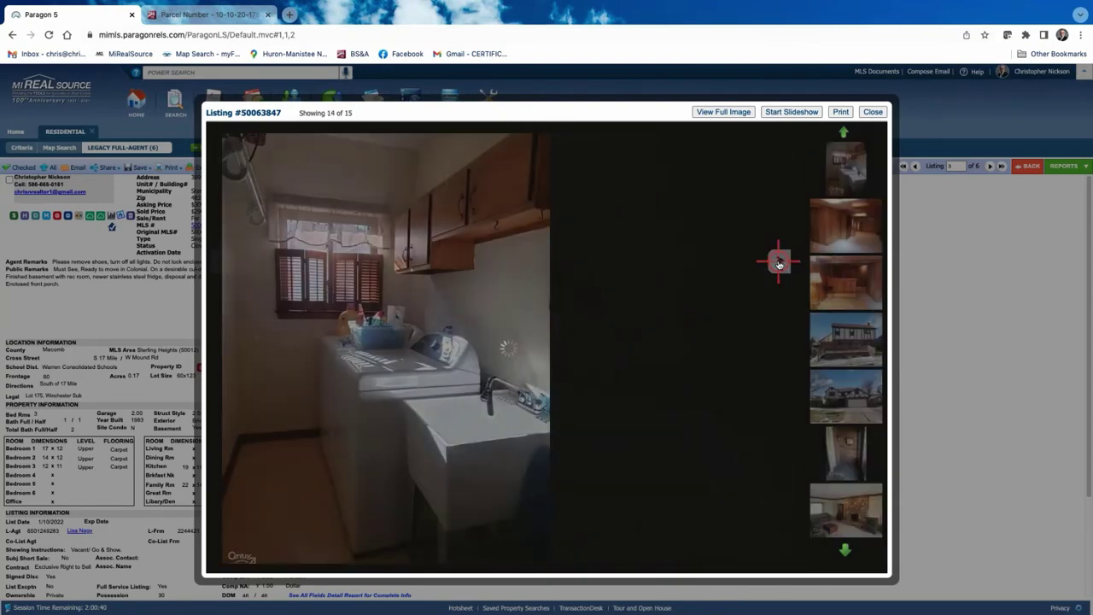
{"action": "left_click", "coordinate": [779, 264]}
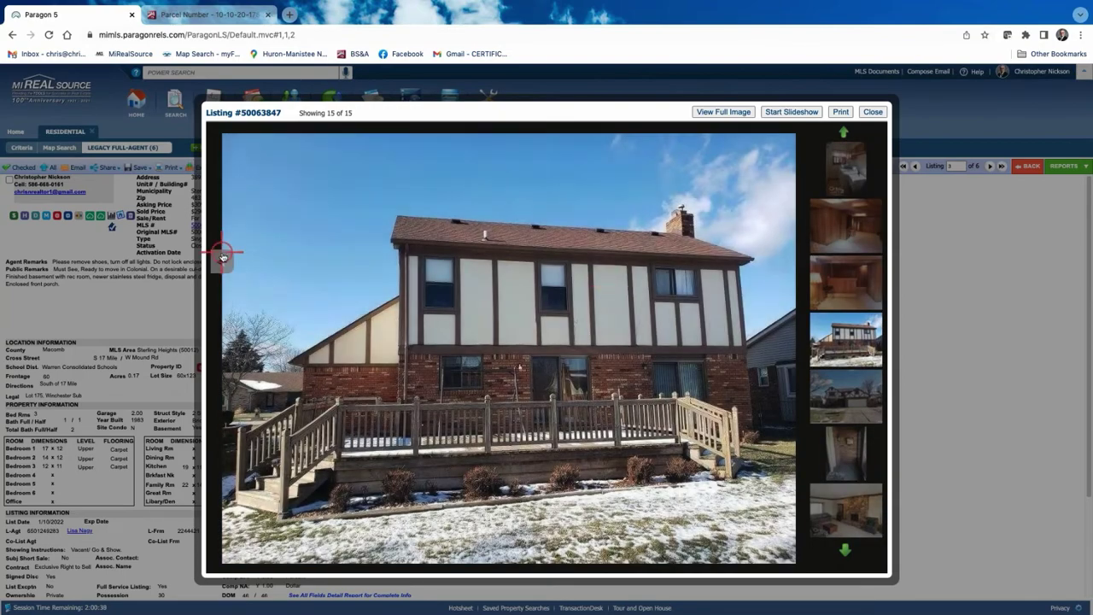
{"action": "left_click", "coordinate": [222, 256]}
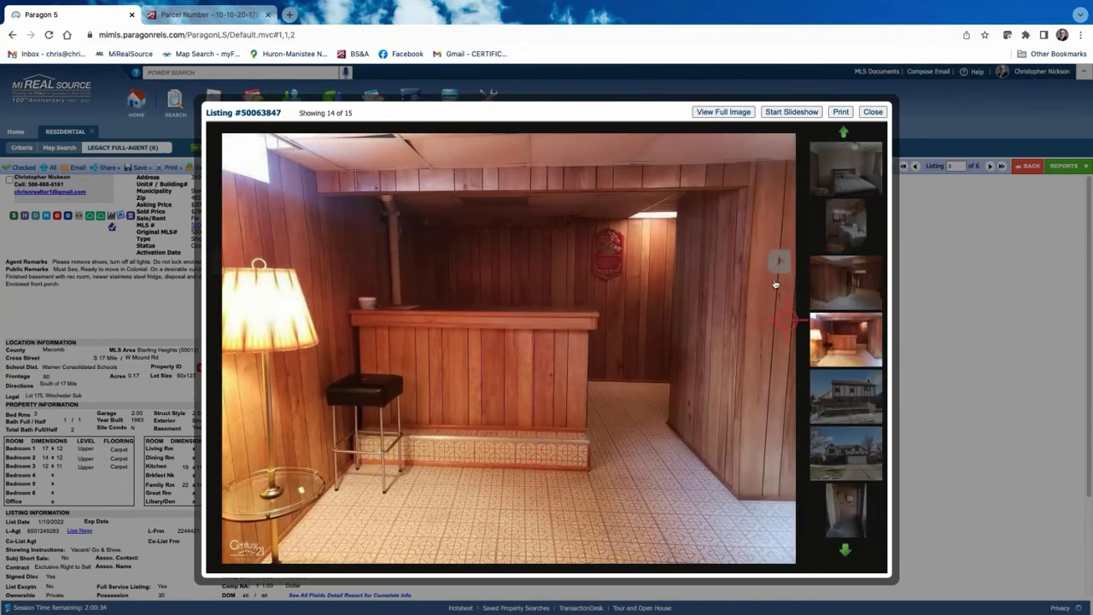
{"action": "left_click", "coordinate": [773, 266]}
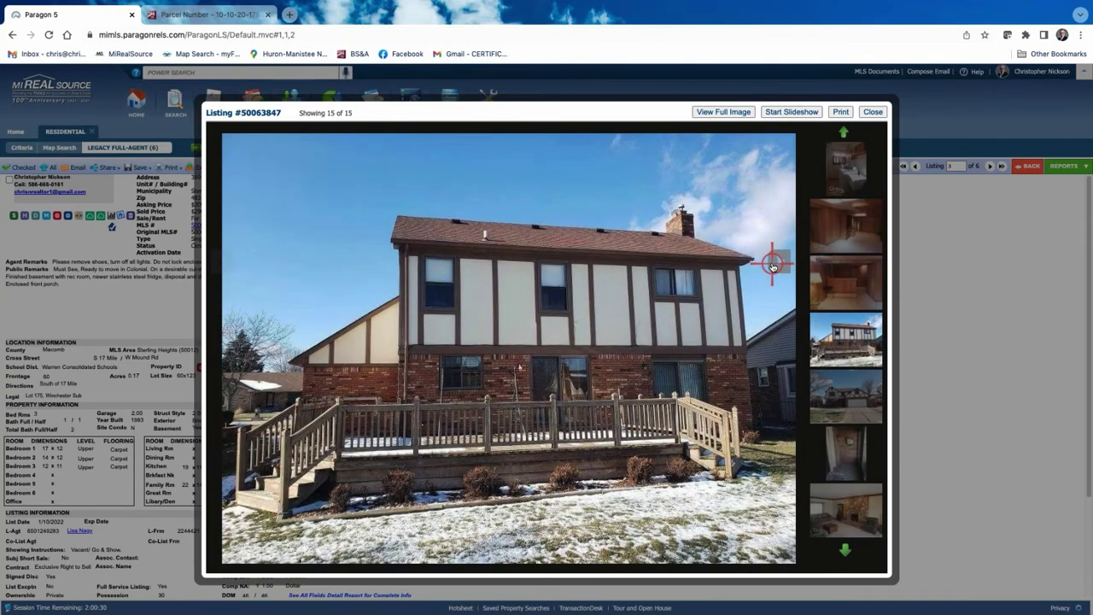
{"action": "left_click", "coordinate": [773, 265]}
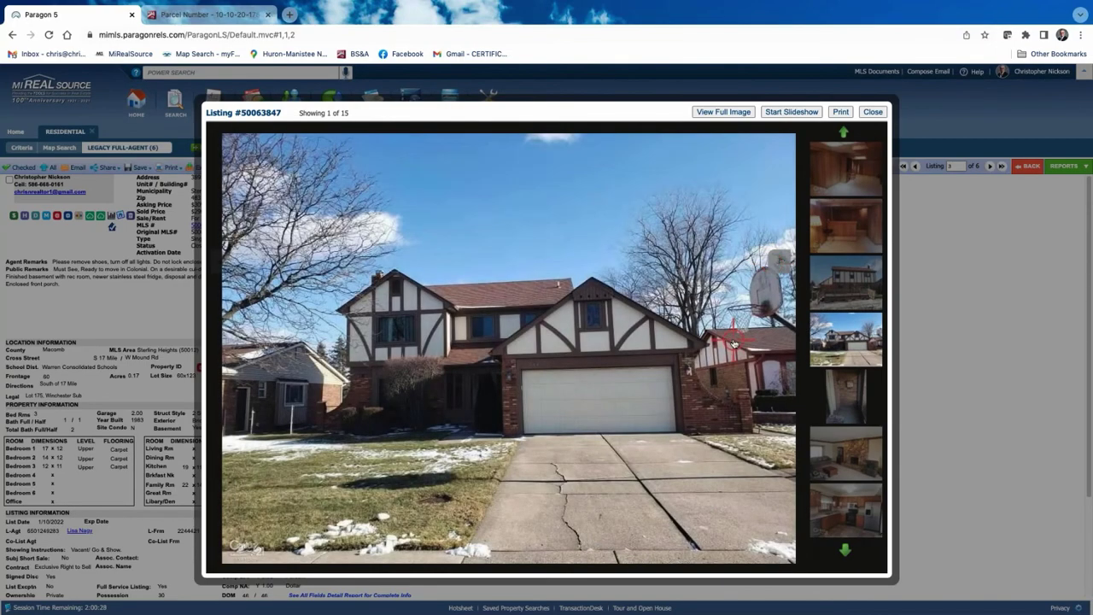
{"action": "left_click", "coordinate": [873, 112]}
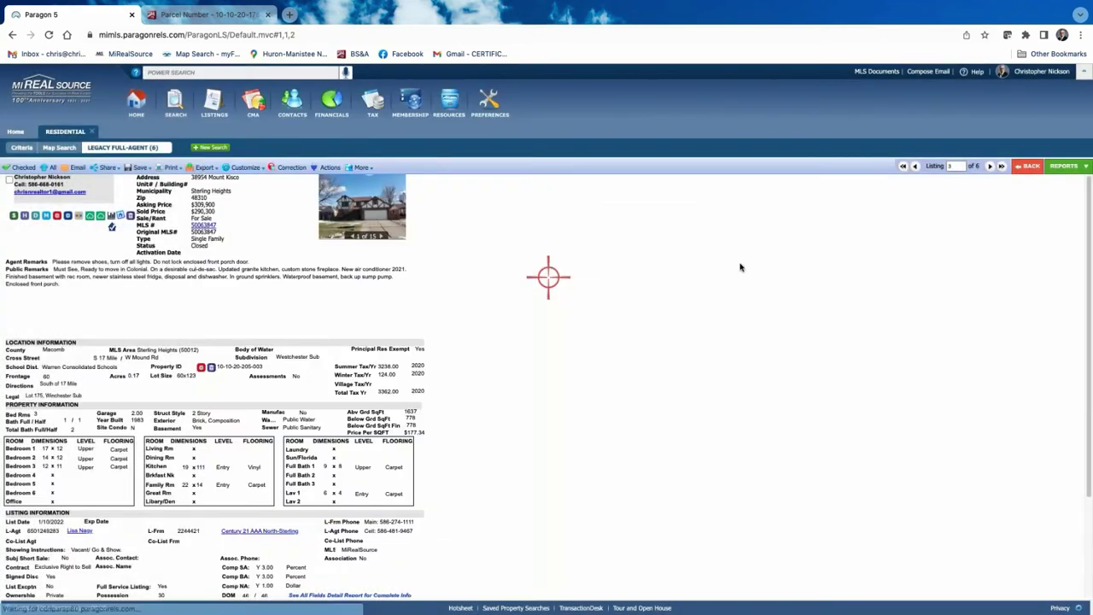
{"action": "left_click", "coordinate": [988, 165]}
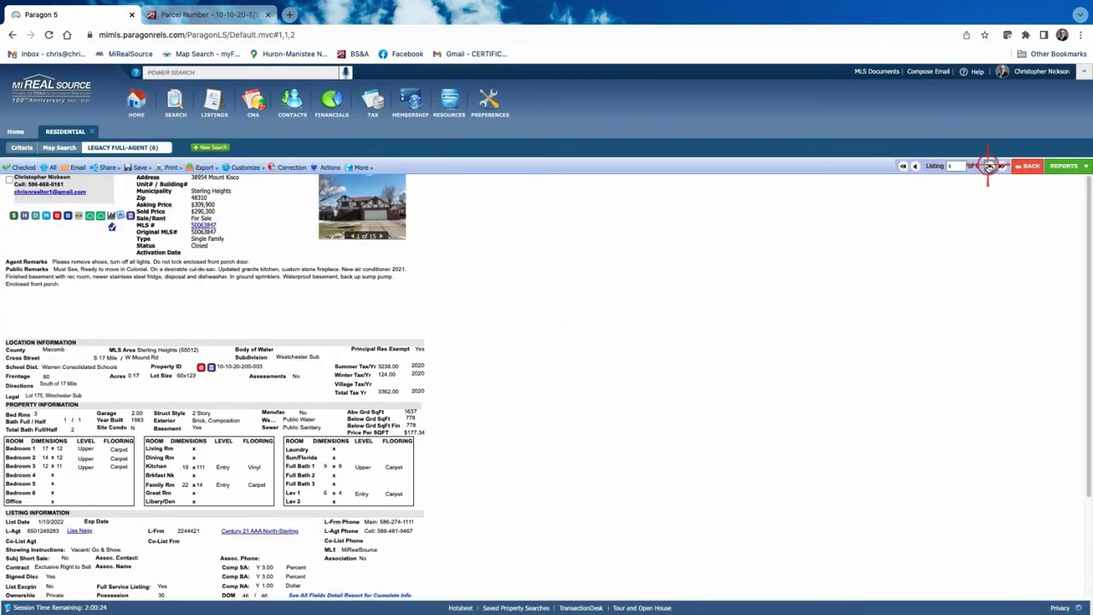
{"action": "left_click", "coordinate": [375, 201]}
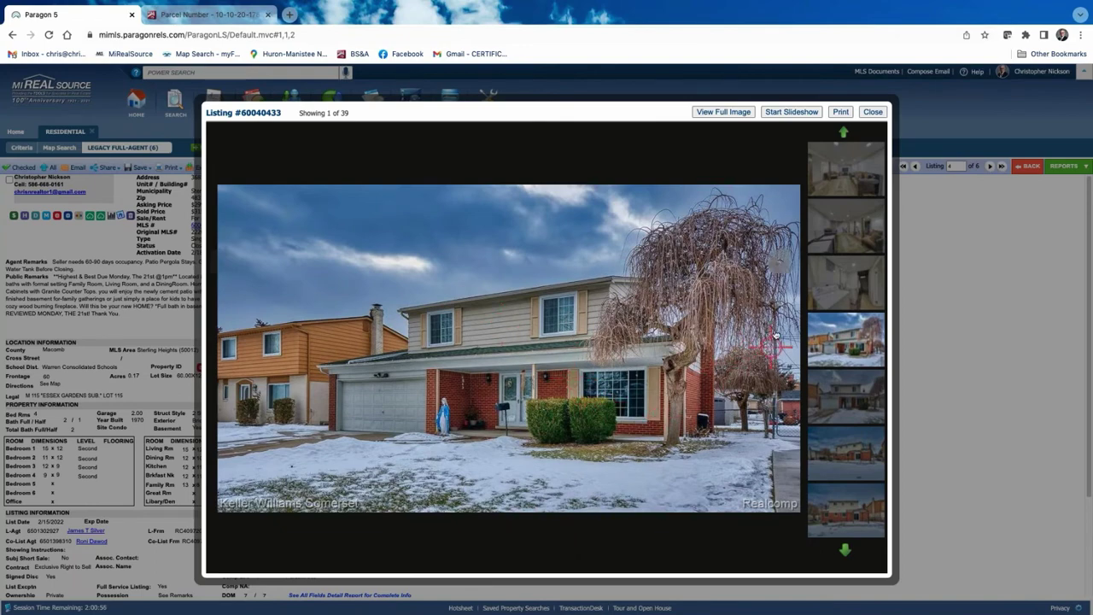
{"action": "left_click", "coordinate": [777, 265]}
{"action": "left_click", "coordinate": [776, 265]}
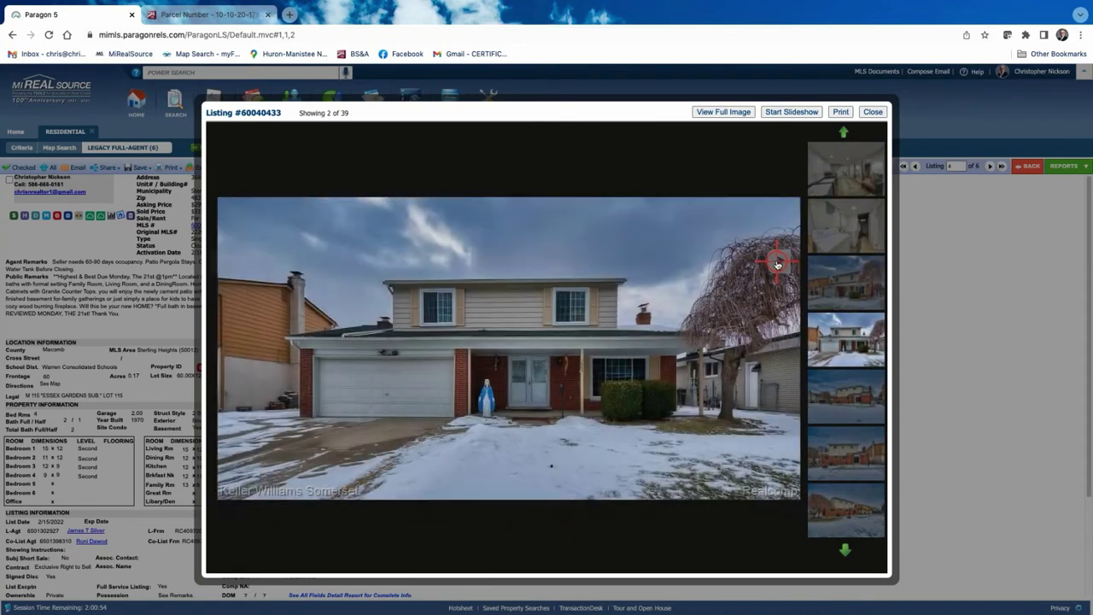
{"action": "left_click", "coordinate": [776, 265]}
{"action": "left_click", "coordinate": [777, 265]}
{"action": "left_click", "coordinate": [777, 264]}
{"action": "left_click", "coordinate": [776, 264]}
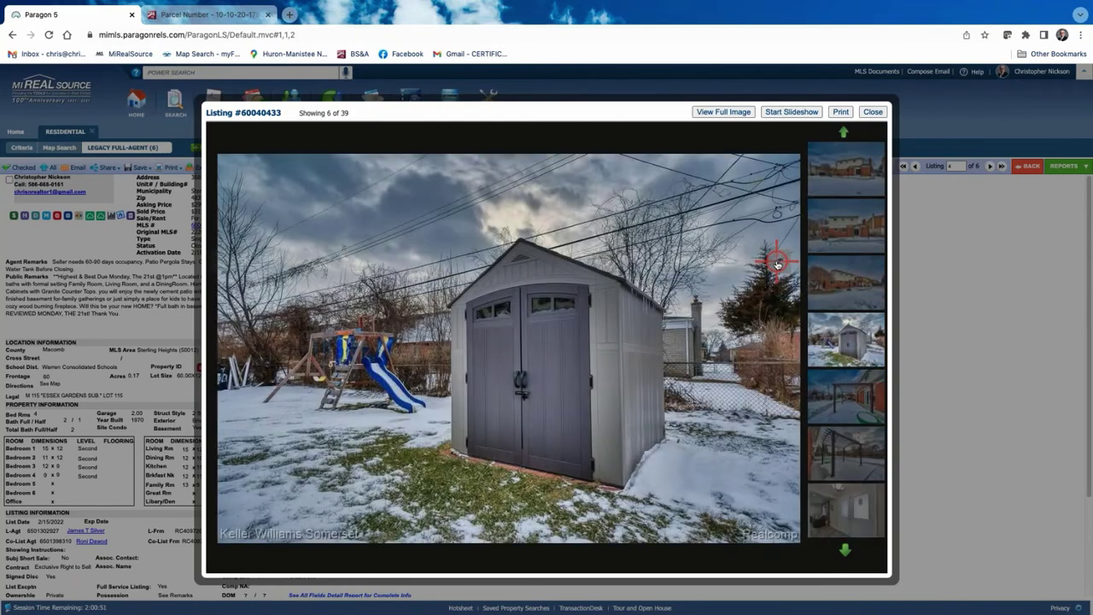
{"action": "left_click", "coordinate": [777, 265]}
{"action": "left_click", "coordinate": [777, 265]}
{"action": "left_click", "coordinate": [777, 264]}
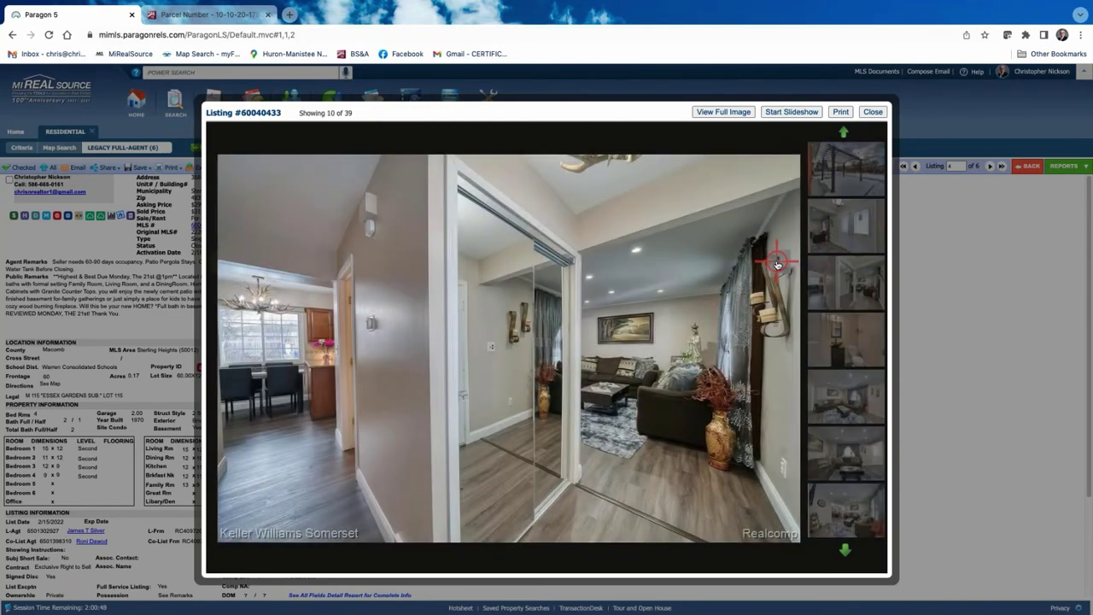
{"action": "left_click", "coordinate": [776, 264]}
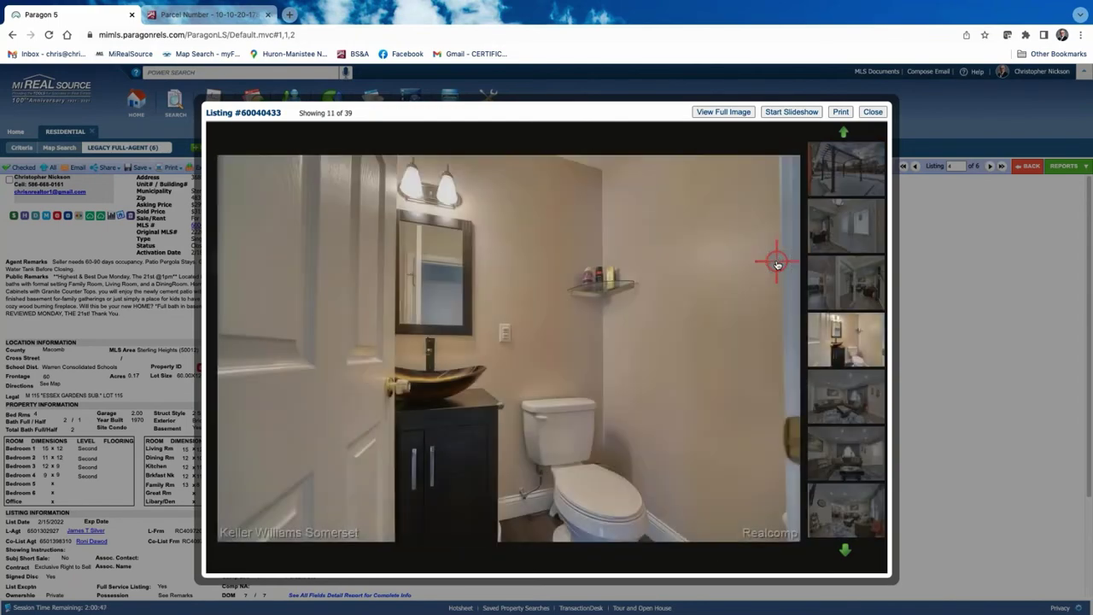
{"action": "left_click", "coordinate": [777, 265]}
{"action": "left_click", "coordinate": [777, 265]}
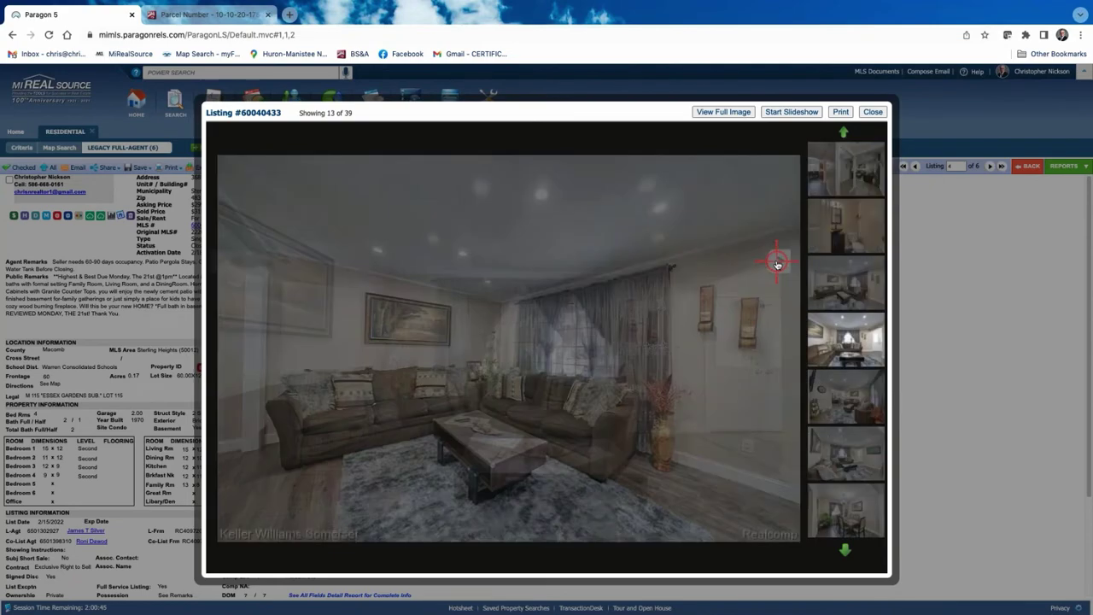
{"action": "left_click", "coordinate": [777, 265]}
{"action": "left_click", "coordinate": [777, 264]}
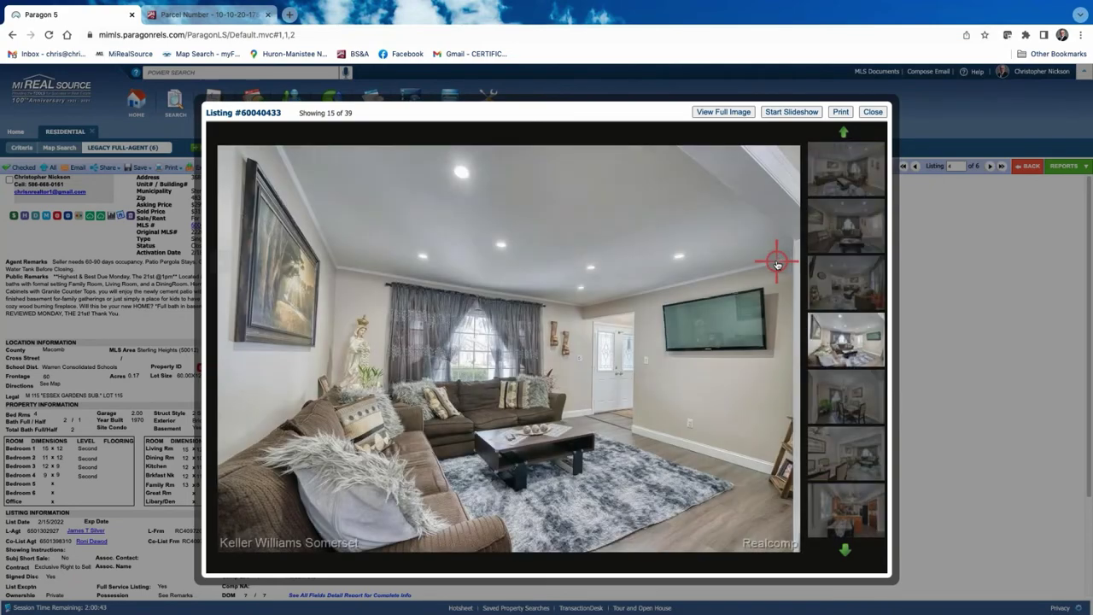
{"action": "left_click", "coordinate": [776, 264]}
{"action": "left_click", "coordinate": [776, 265]}
{"action": "left_click", "coordinate": [776, 265]}
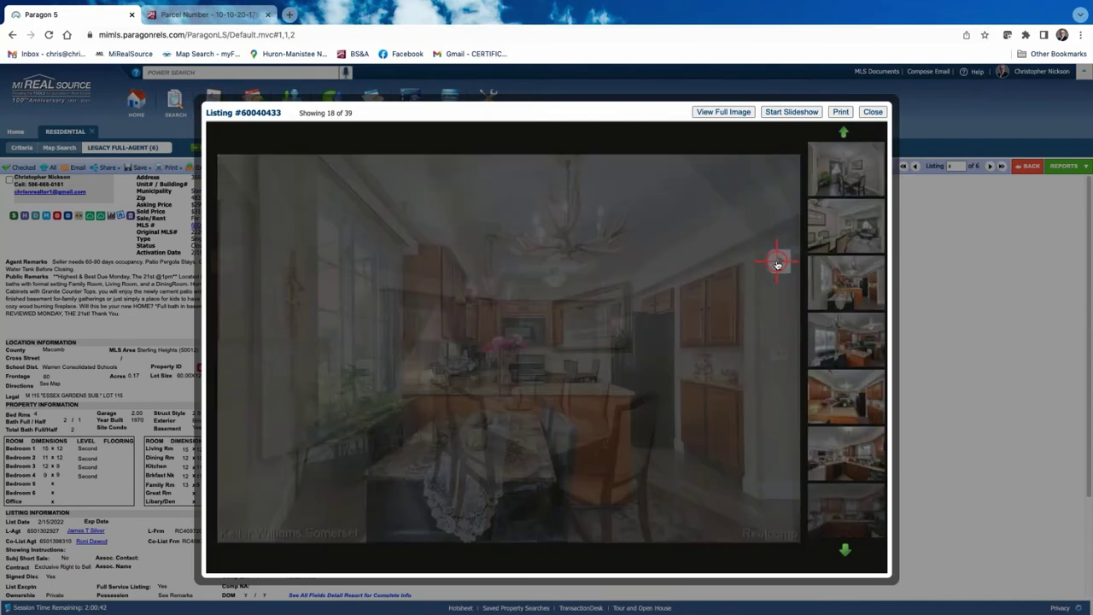
{"action": "left_click", "coordinate": [777, 265]}
{"action": "left_click", "coordinate": [777, 264]}
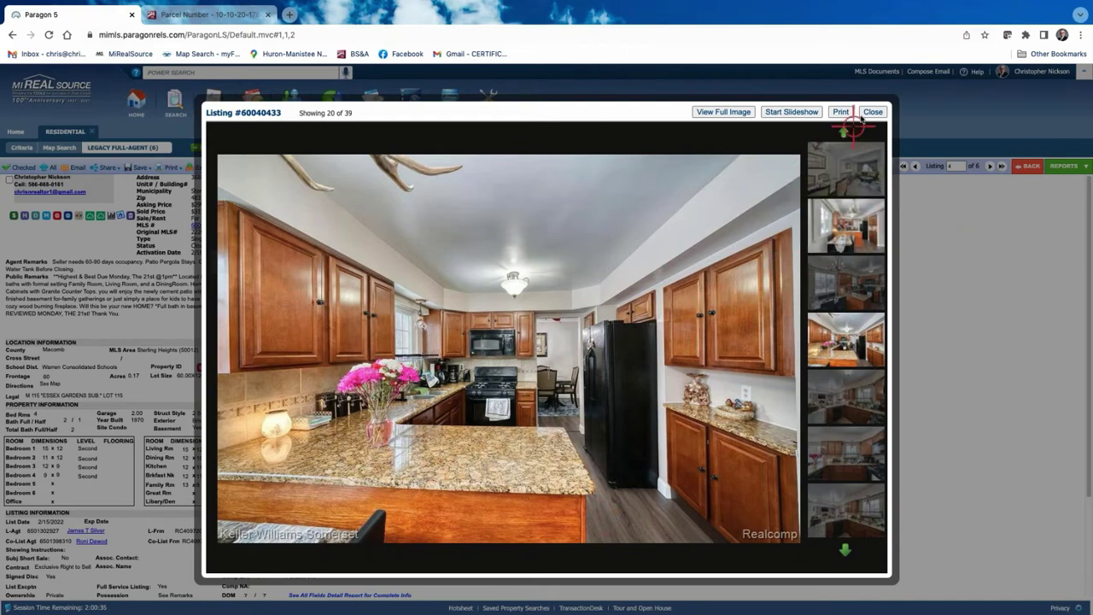
{"action": "left_click", "coordinate": [871, 112]}
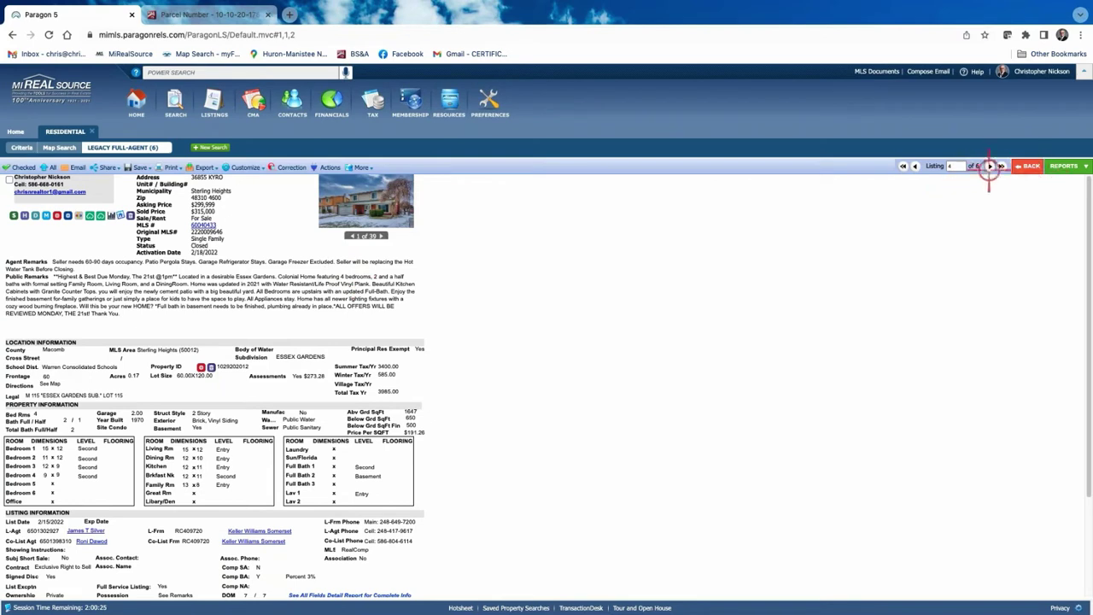
{"action": "left_click", "coordinate": [1027, 166]}
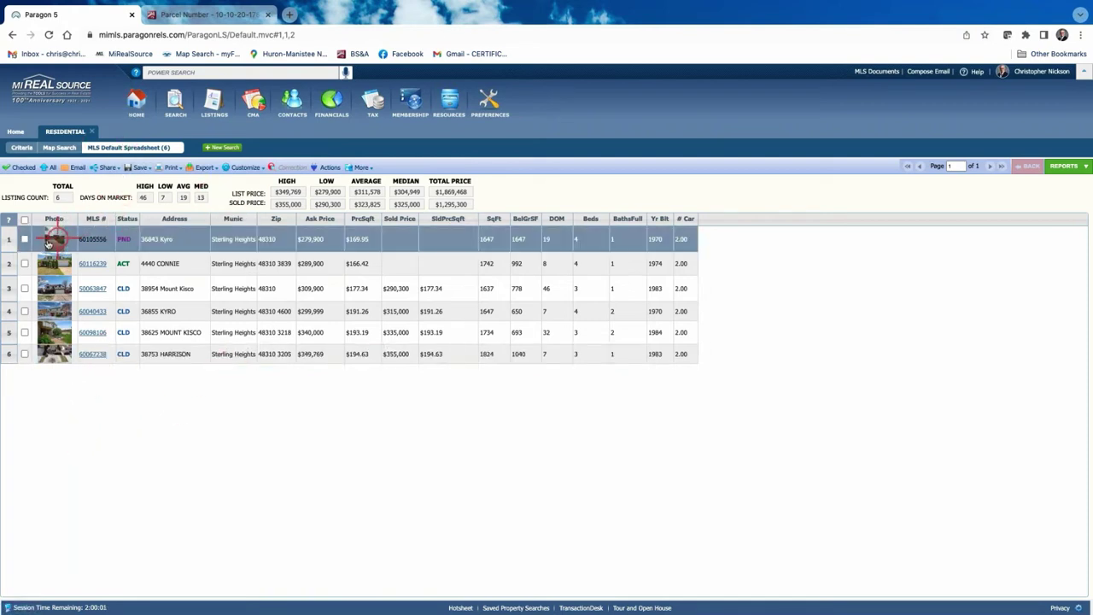
{"action": "left_click", "coordinate": [25, 240]}
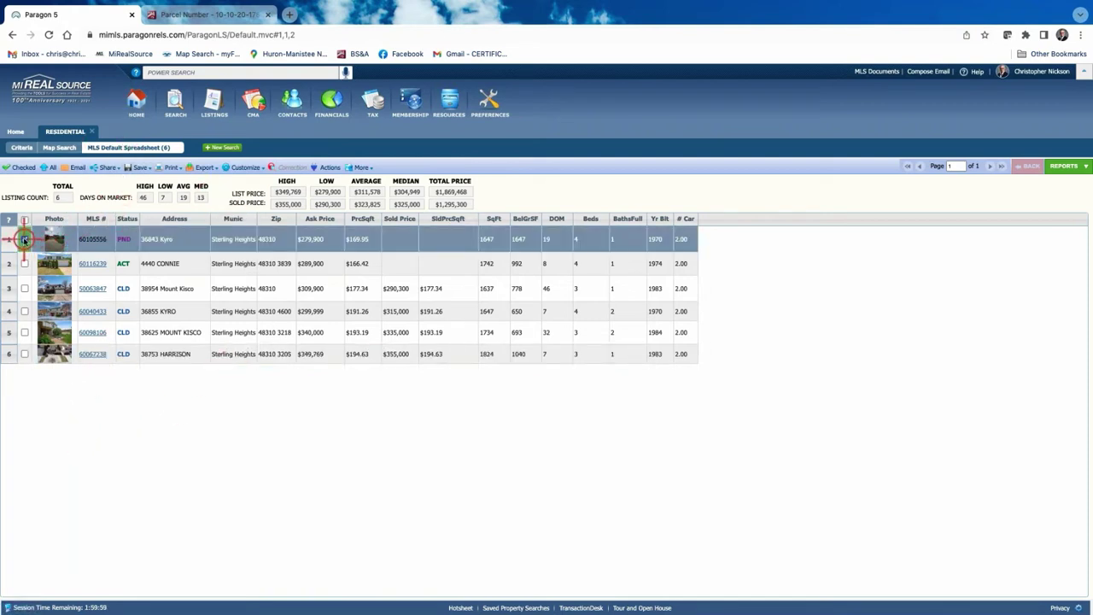
{"action": "left_click", "coordinate": [25, 264]}
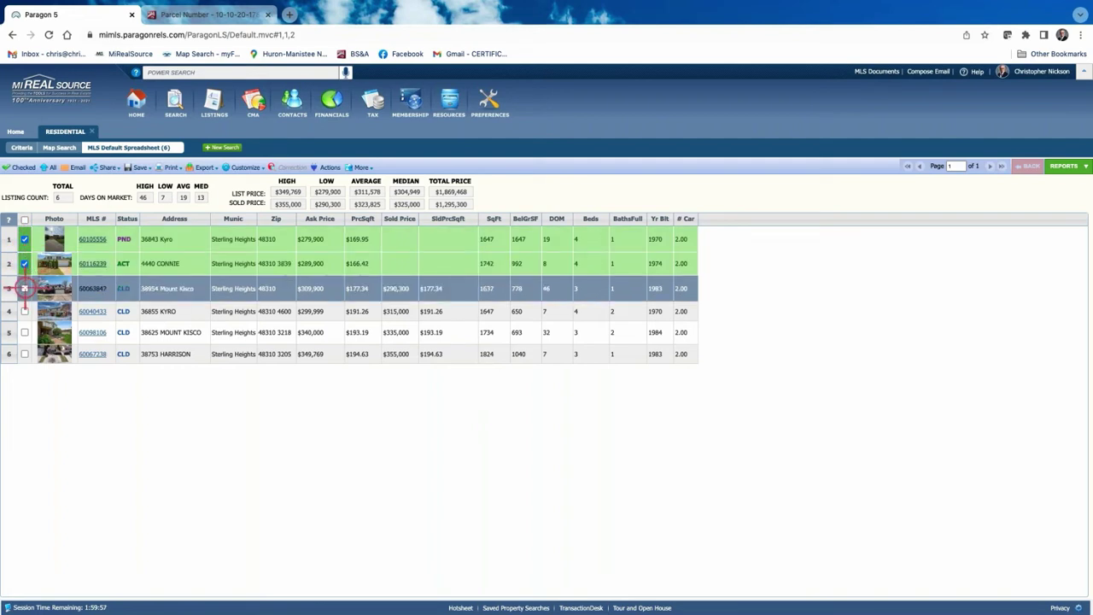
{"action": "left_click", "coordinate": [24, 289]}
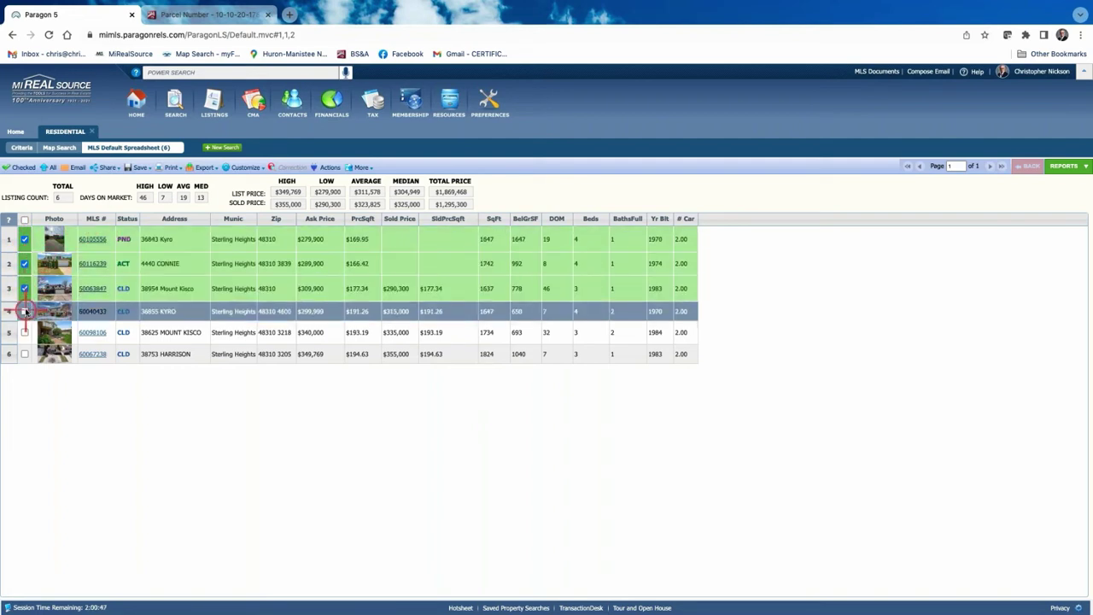
{"action": "left_click", "coordinate": [25, 312]}
{"action": "left_click", "coordinate": [24, 332]}
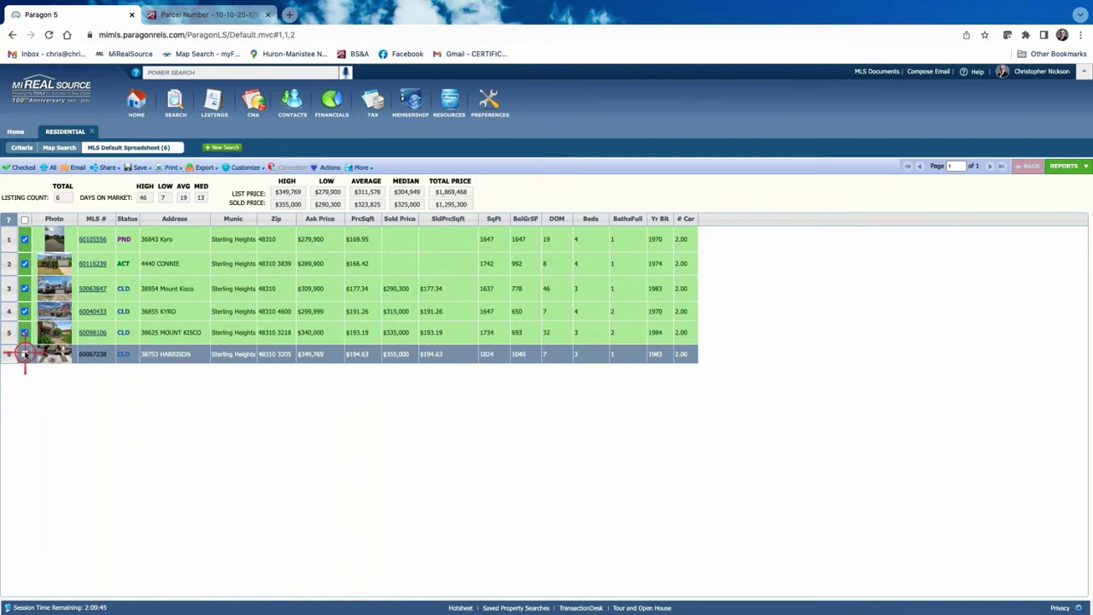
{"action": "left_click", "coordinate": [25, 354]}
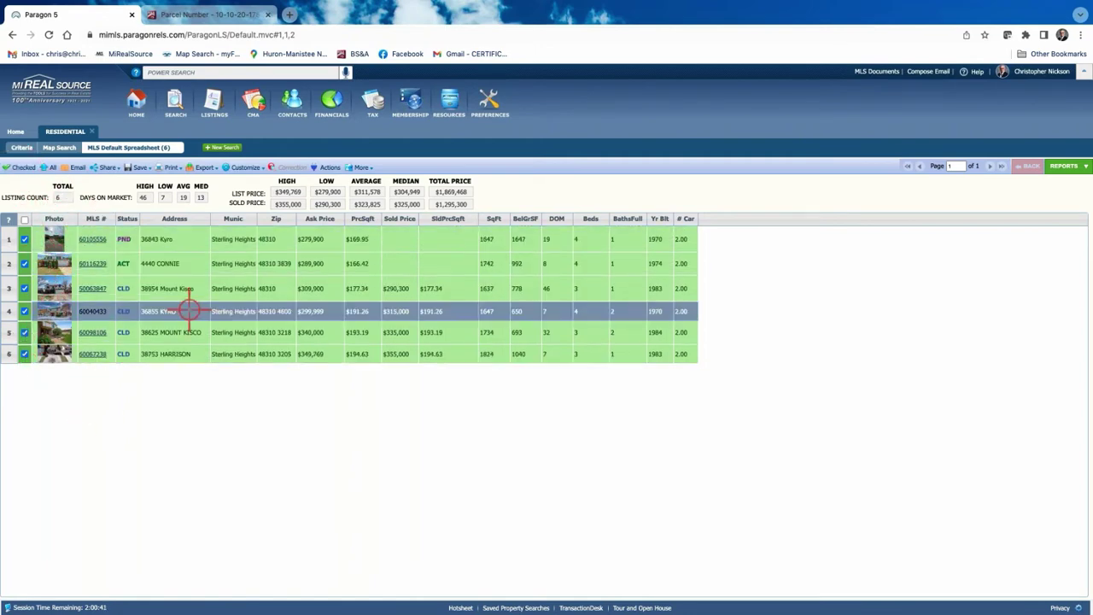
{"action": "left_click", "coordinate": [289, 392]}
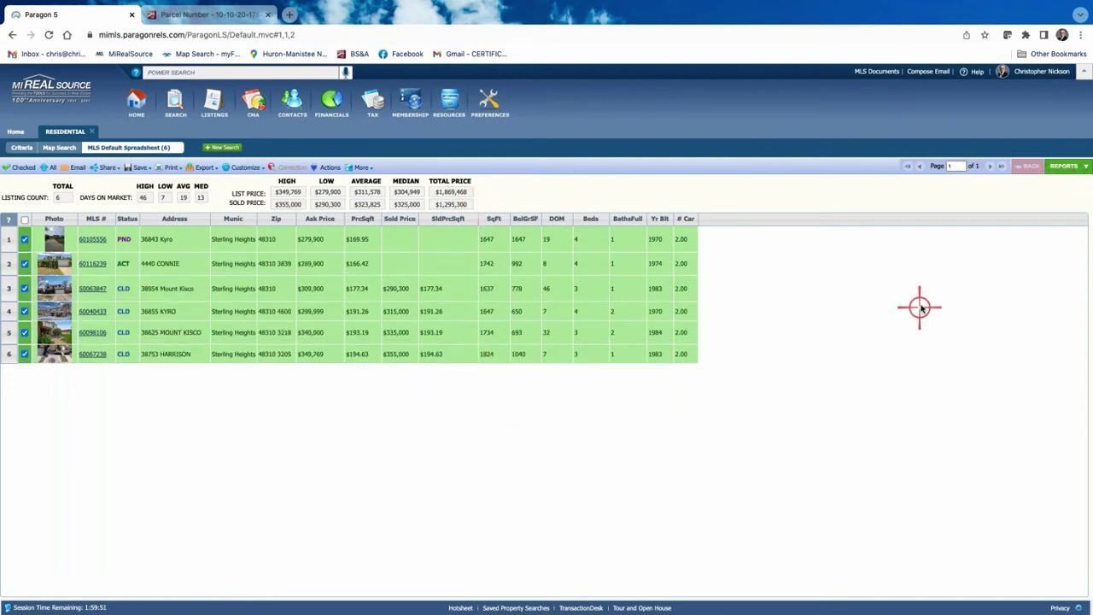
- Open CMA Quick View from the CMA group in the Reports list
{"action": "left_click", "coordinate": [1067, 167]}
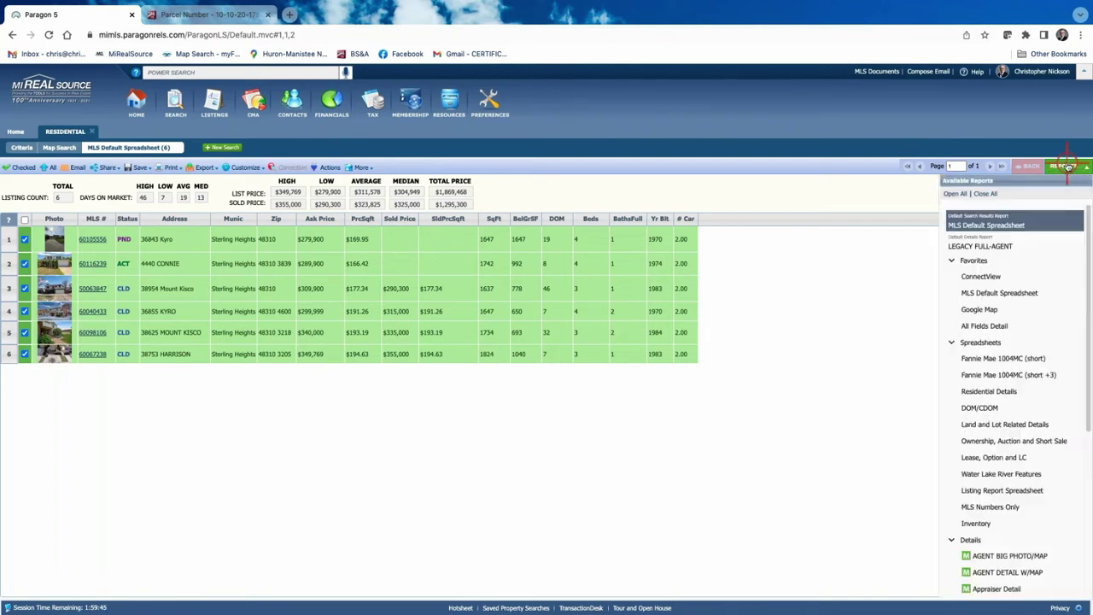
{"action": "left_click", "coordinate": [952, 340]}
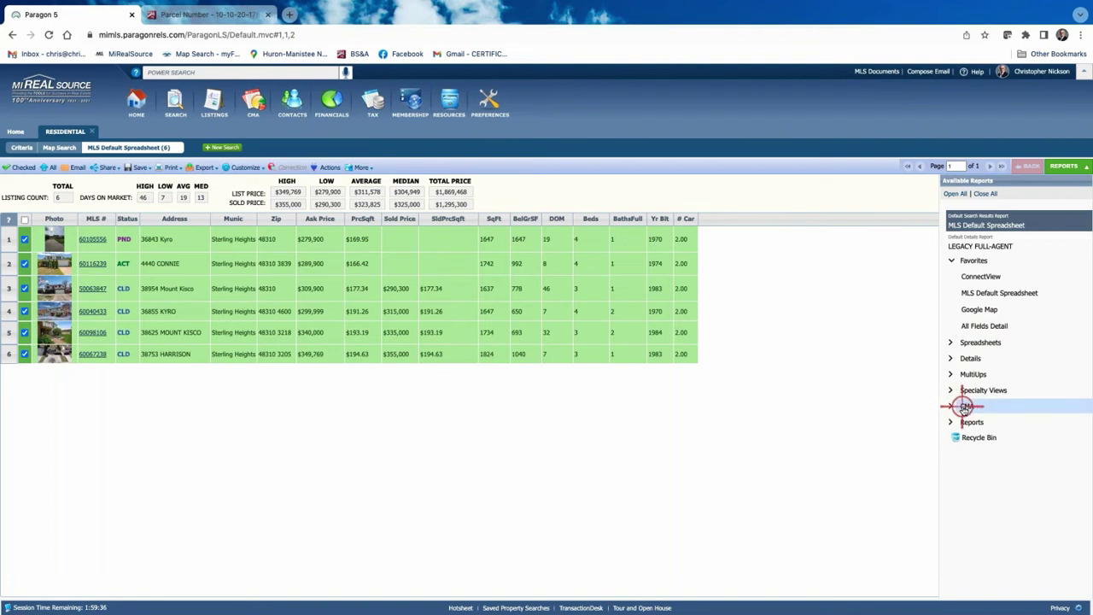
{"action": "left_click", "coordinate": [950, 405]}
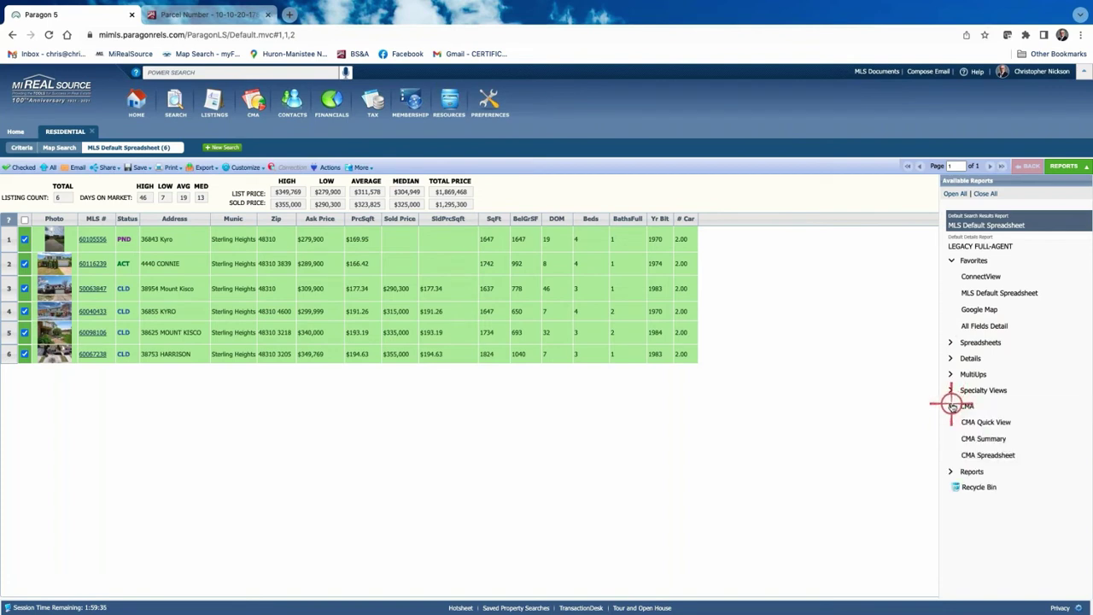
{"action": "left_click", "coordinate": [985, 424]}
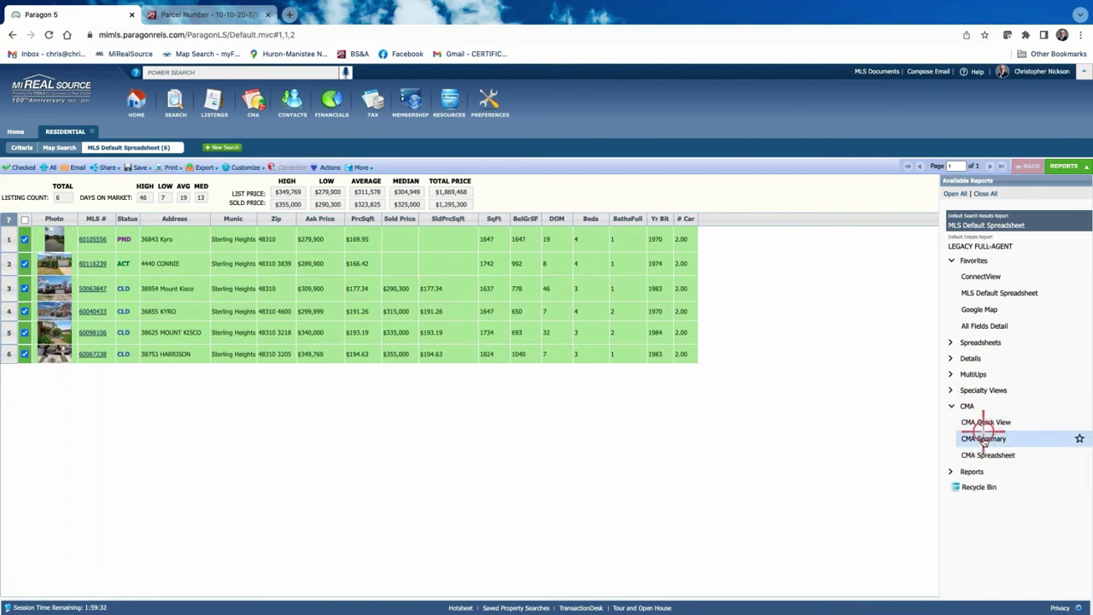
{"action": "left_click", "coordinate": [991, 424]}
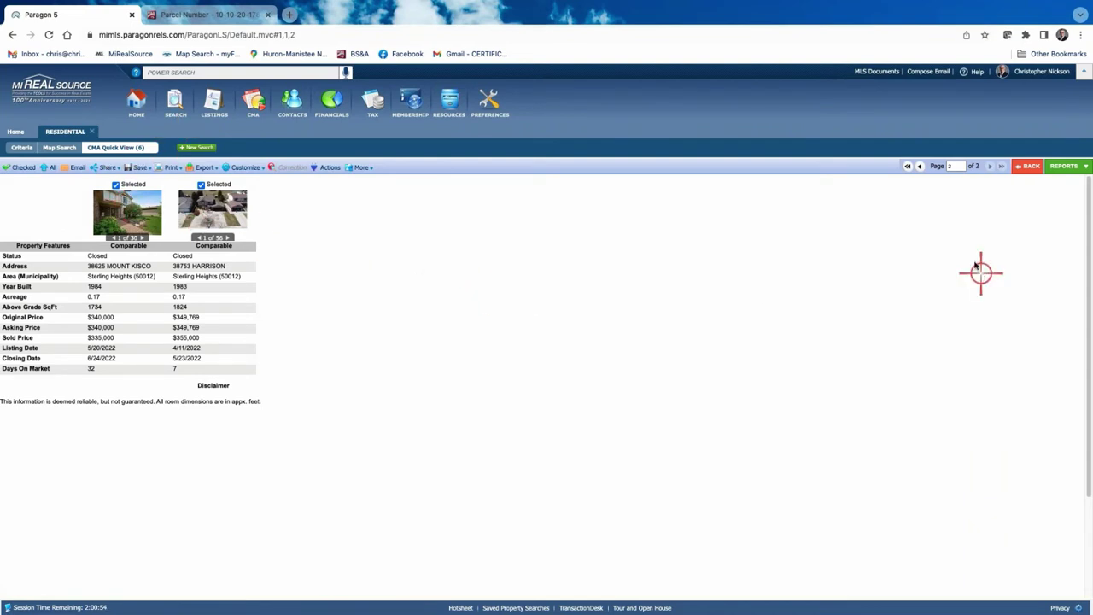
- Browse Quick View pages 1 and 2, end back on page 1, and bring up the reports list
{"action": "left_click", "coordinate": [918, 166]}
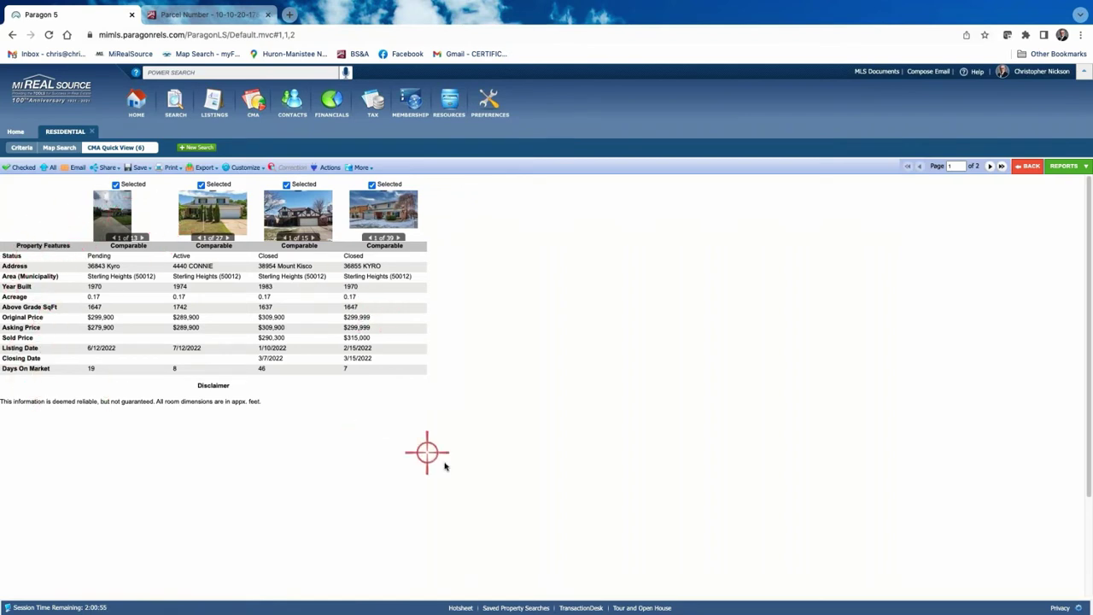
{"action": "left_click", "coordinate": [989, 166]}
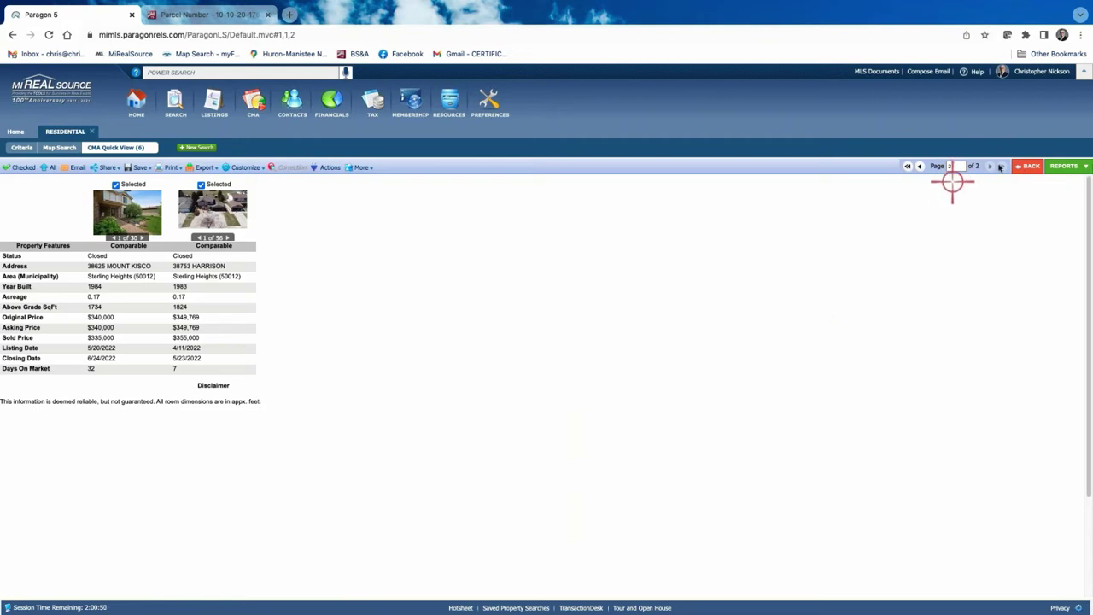
{"action": "left_click", "coordinate": [919, 165]}
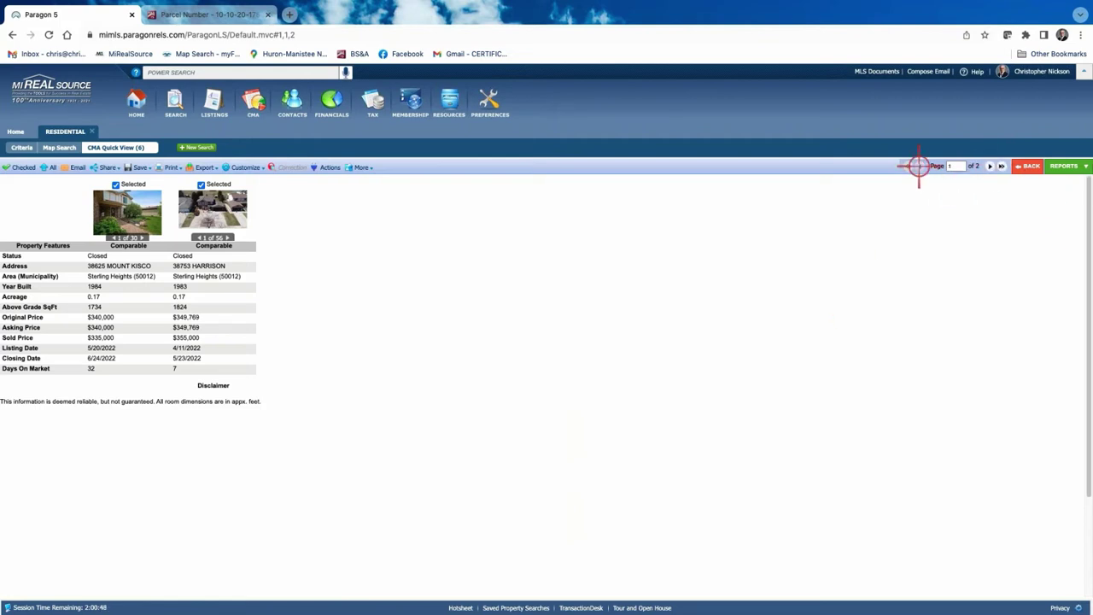
{"action": "left_click", "coordinate": [1075, 166]}
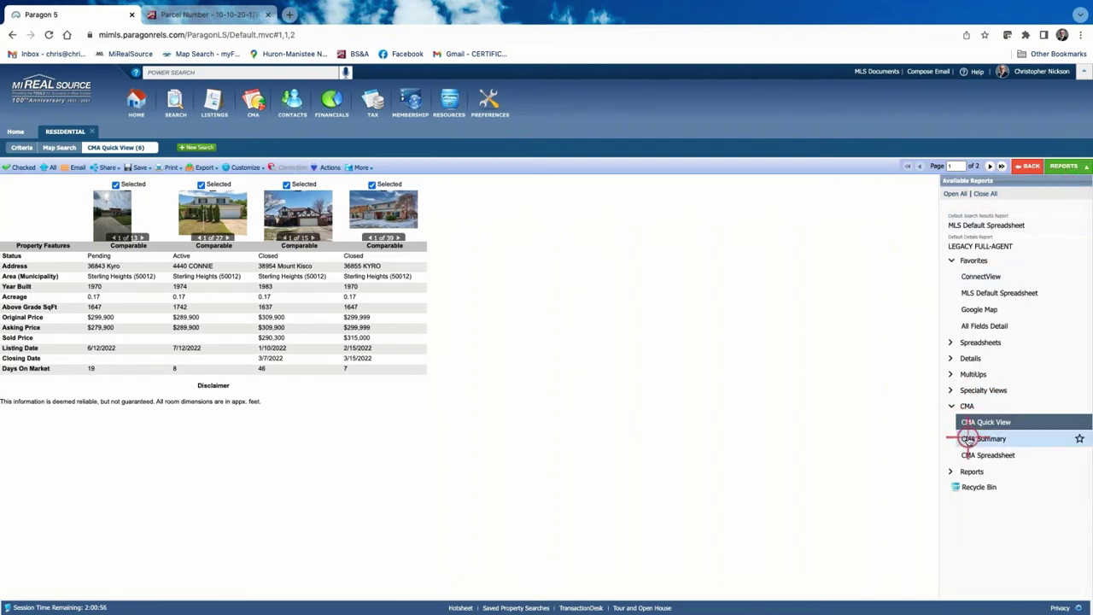
- Switch to the CMA Summary report and open its Customize menu
{"action": "left_click", "coordinate": [967, 438]}
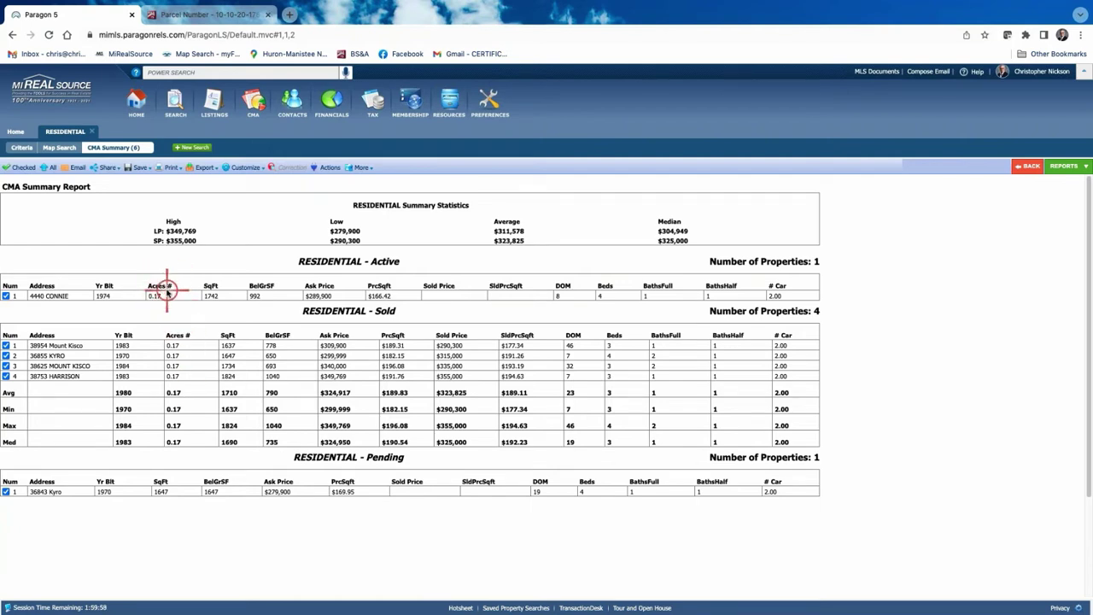
{"action": "left_click", "coordinate": [242, 167]}
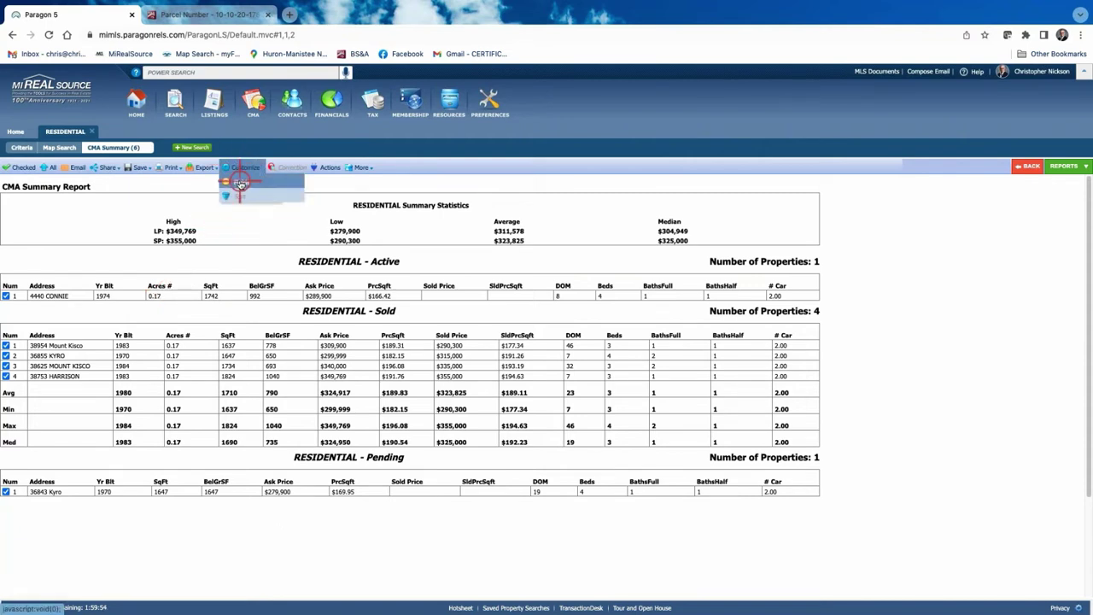
- In Field Prefs, remove Acreage from the selected Active report fields and save
{"action": "left_click", "coordinate": [241, 182]}
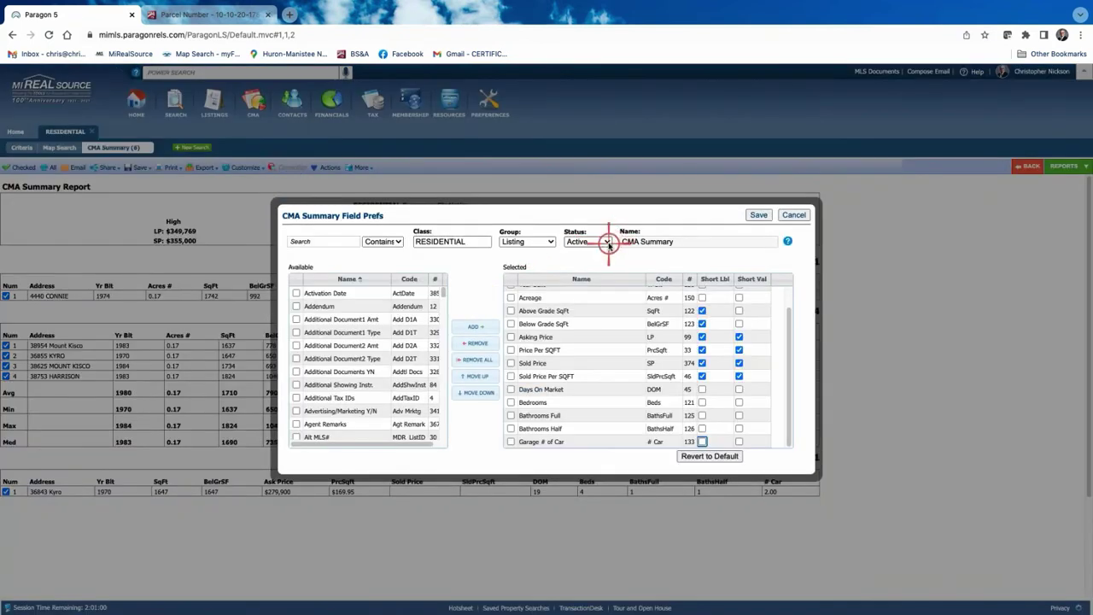
{"action": "left_click", "coordinate": [508, 297]}
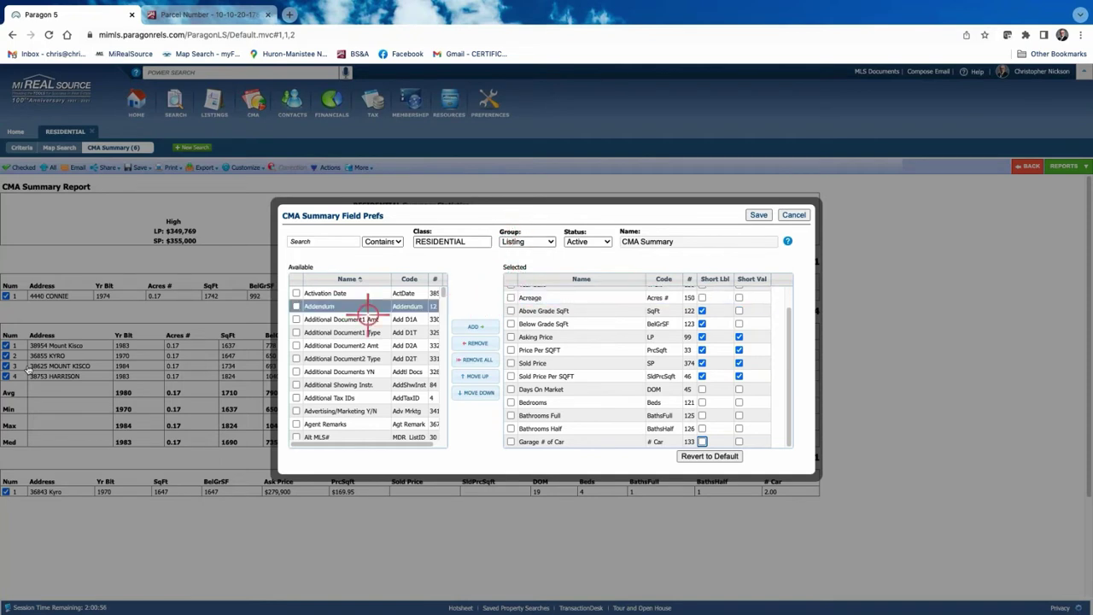
{"action": "left_click", "coordinate": [510, 297]}
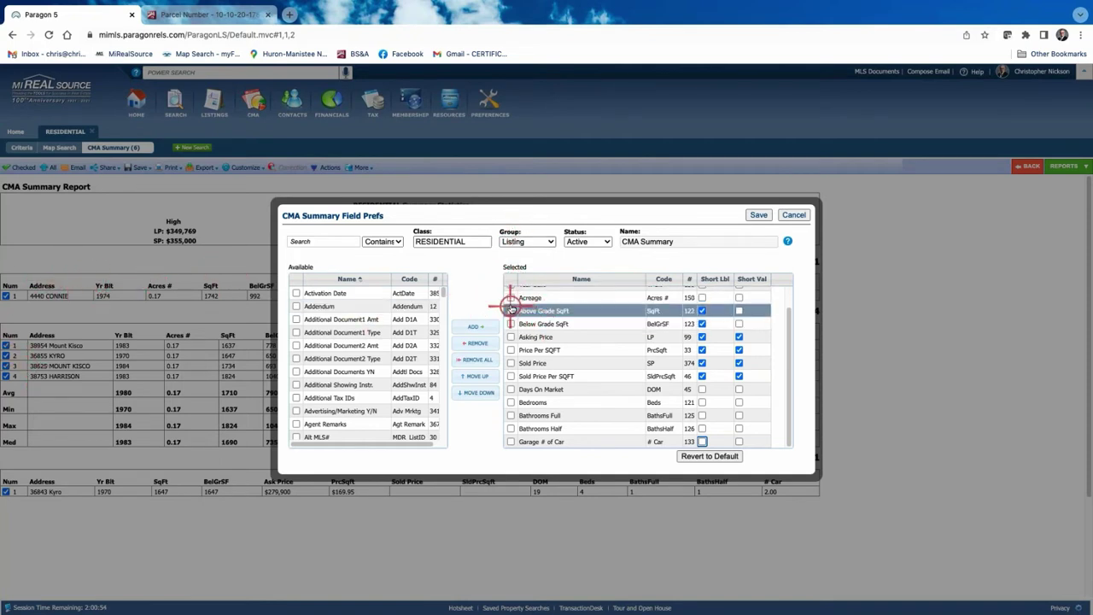
{"action": "left_click", "coordinate": [510, 297]}
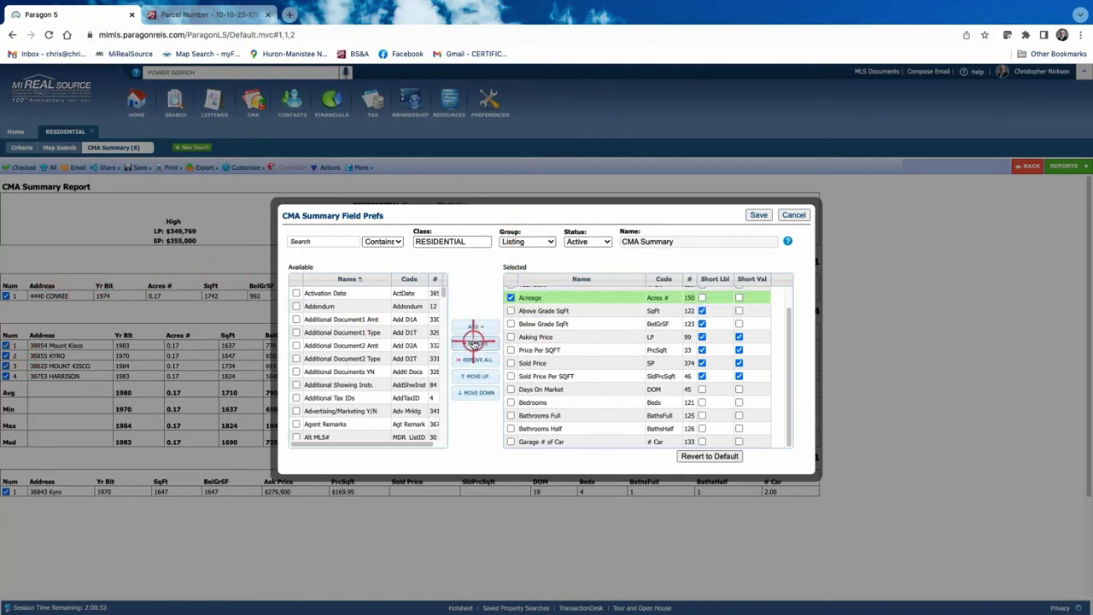
{"action": "left_click", "coordinate": [474, 342]}
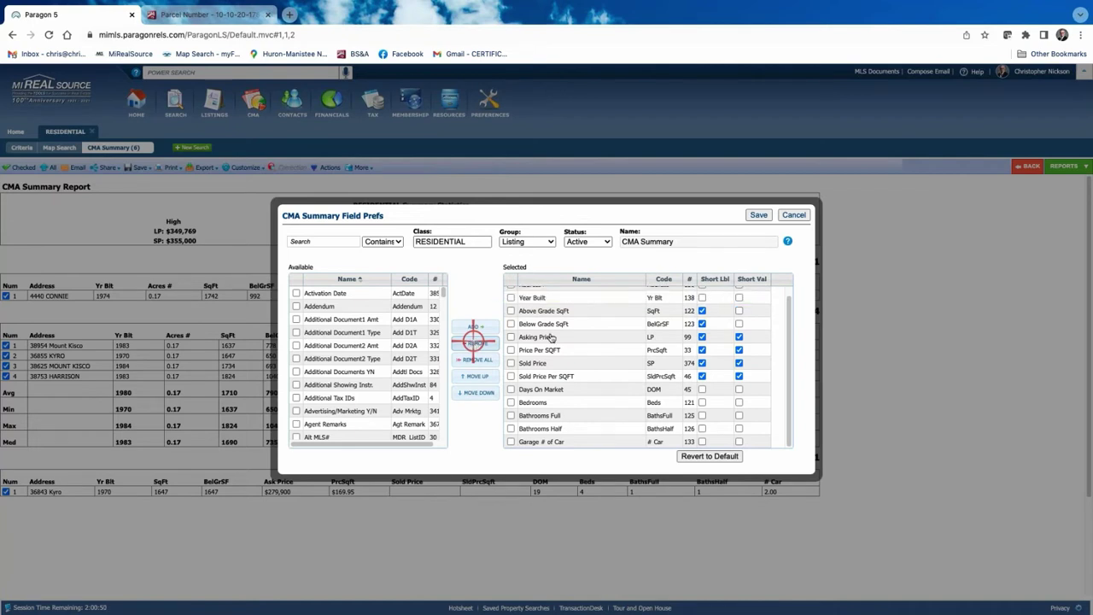
{"action": "left_click", "coordinate": [758, 216]}
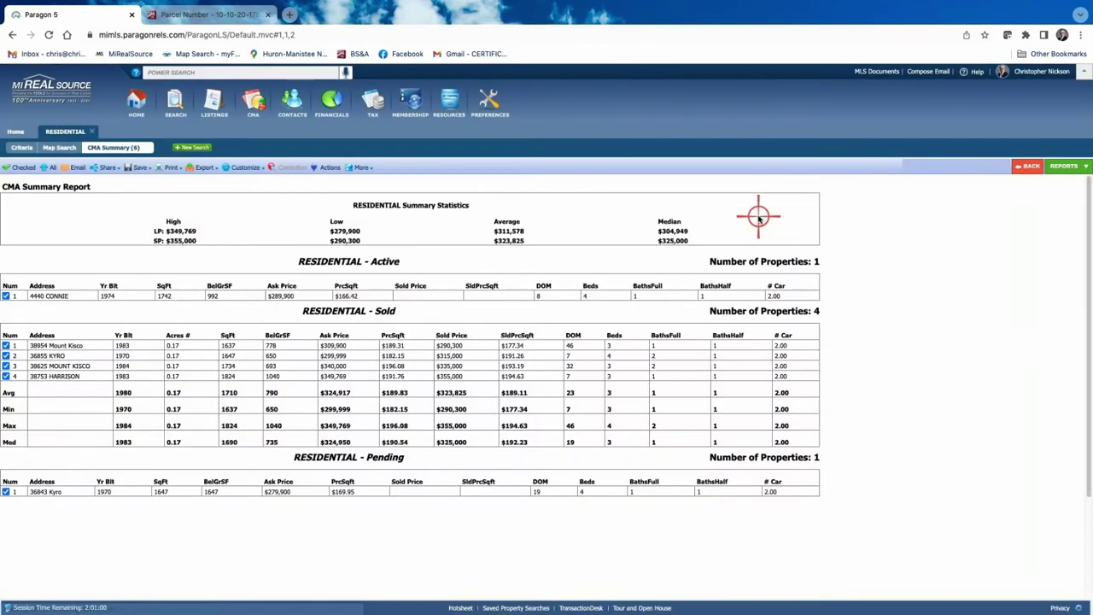
- In Field Prefs with Status set to Sold, remove Acreage and save
{"action": "left_click", "coordinate": [239, 167]}
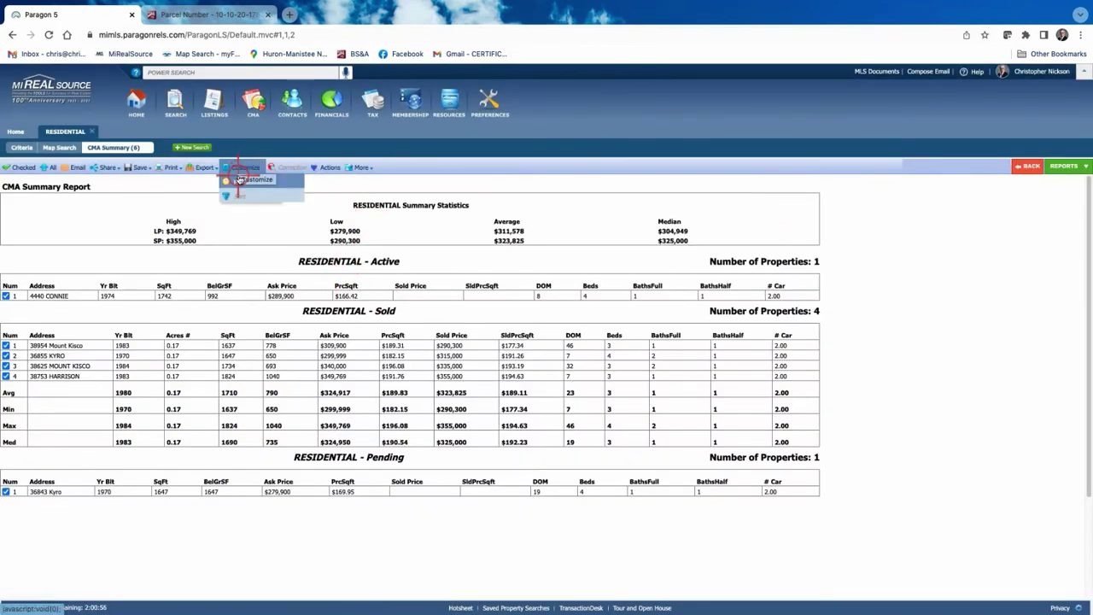
{"action": "left_click", "coordinate": [241, 182]}
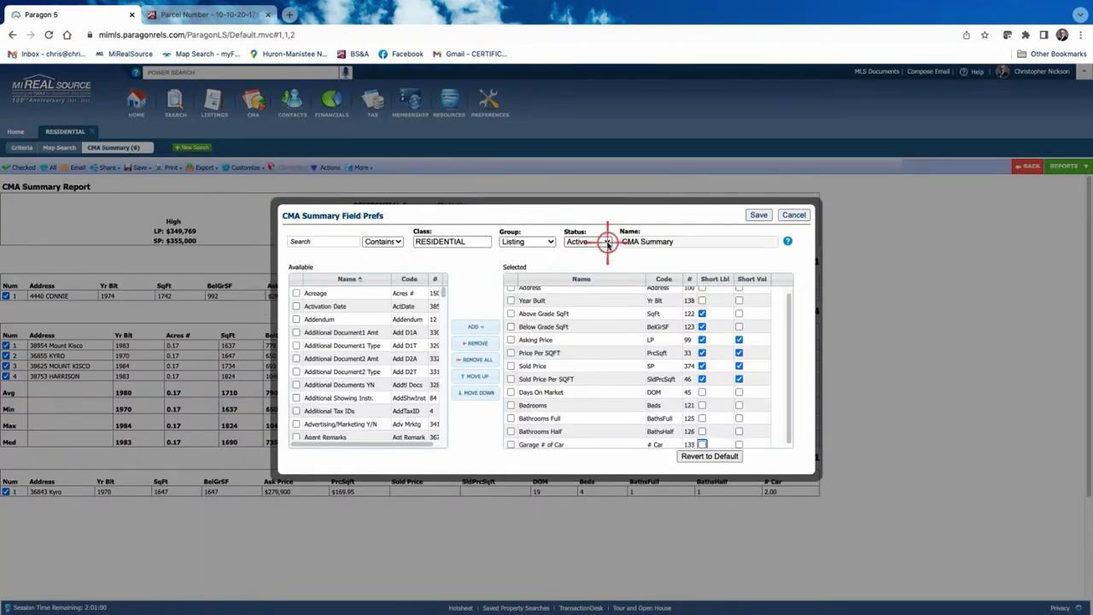
{"action": "left_click", "coordinate": [604, 241]}
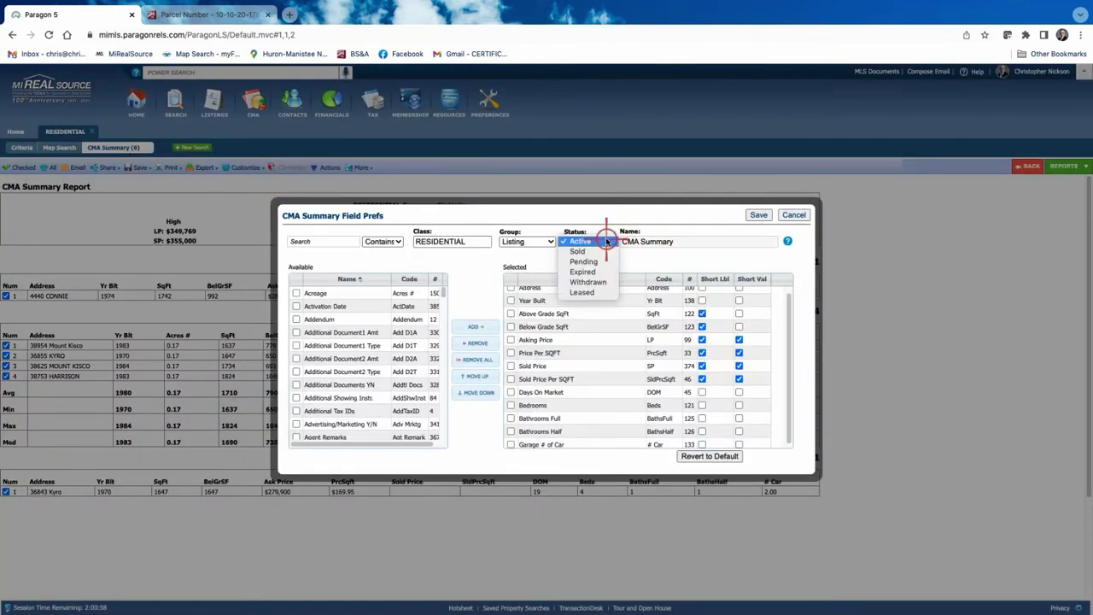
{"action": "left_click", "coordinate": [579, 252]}
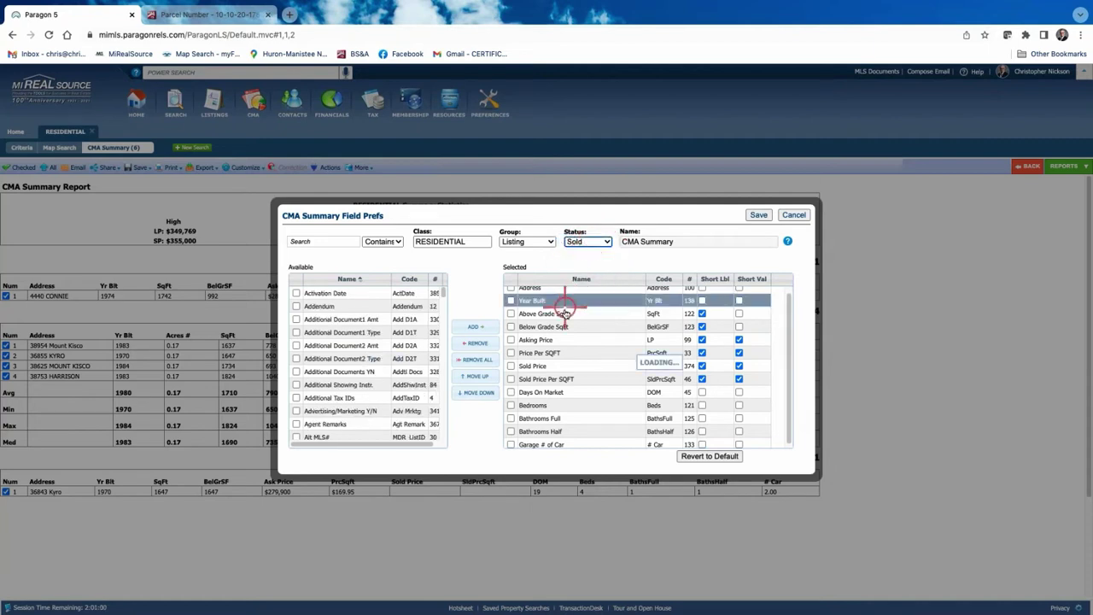
{"action": "left_click_drag", "start_coordinate": [563, 293], "coordinate": [514, 319]}
{"action": "left_click", "coordinate": [510, 319]}
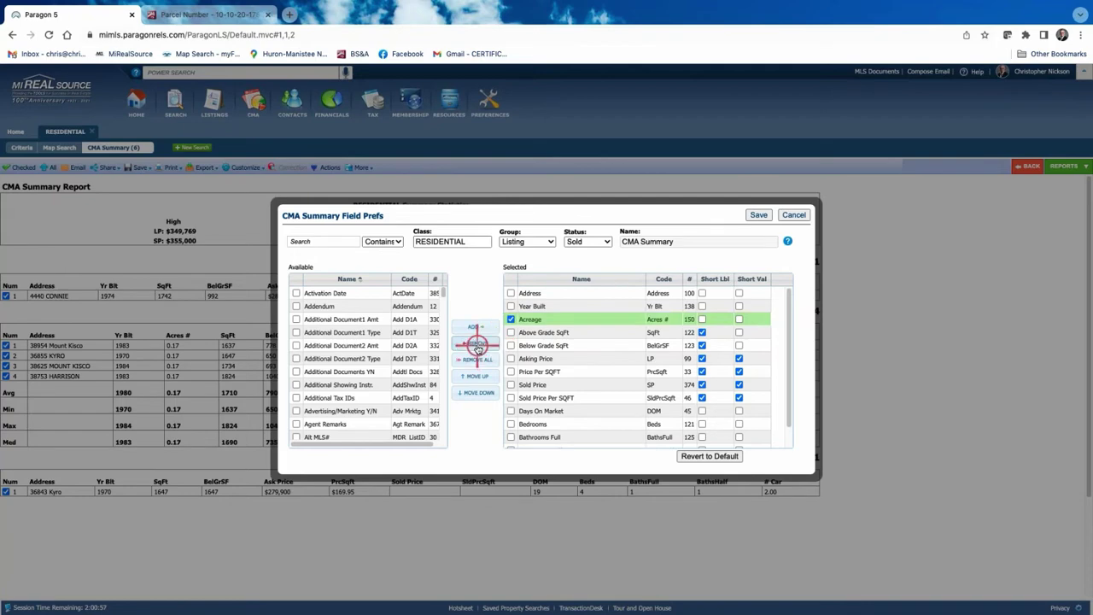
{"action": "left_click", "coordinate": [476, 345]}
{"action": "left_click", "coordinate": [759, 216]}
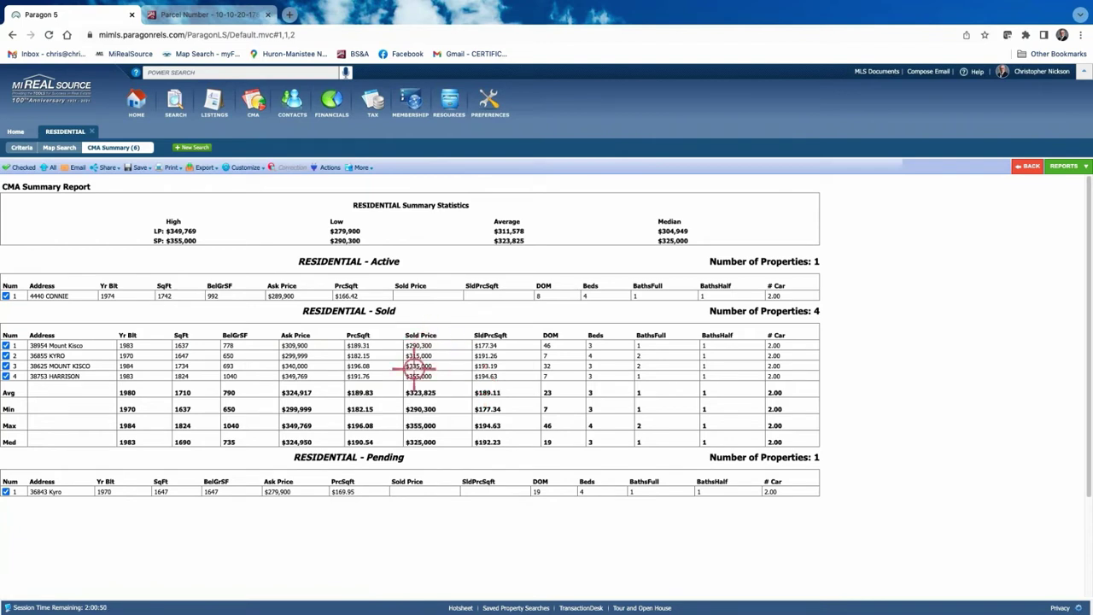
- Search 'cho', add School District to the Active fields, move it right after Address, and save
{"action": "left_click", "coordinate": [242, 167]}
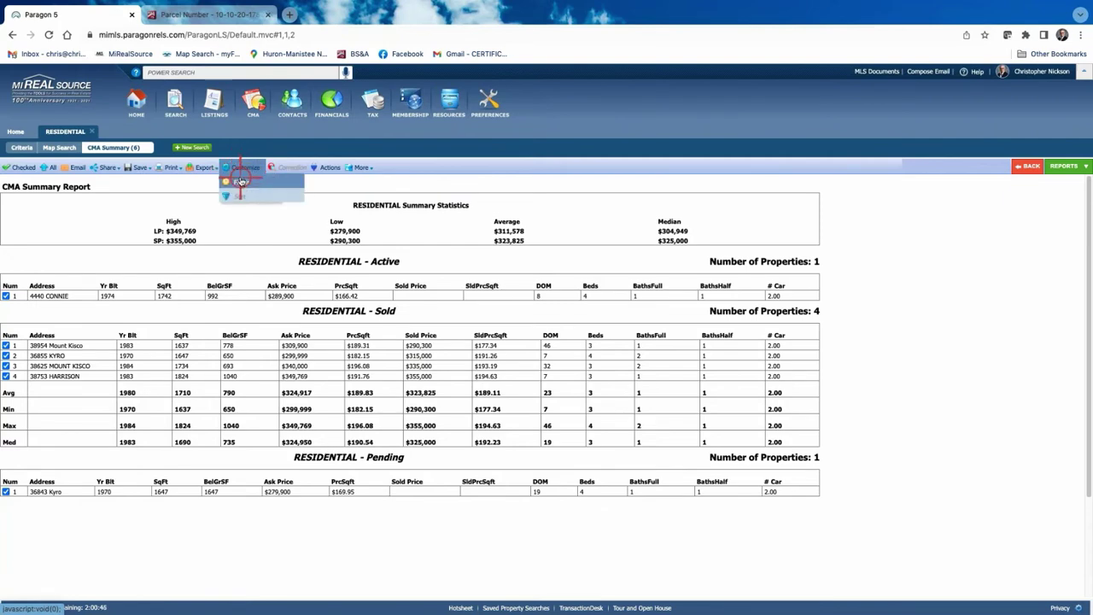
{"action": "left_click", "coordinate": [241, 181]}
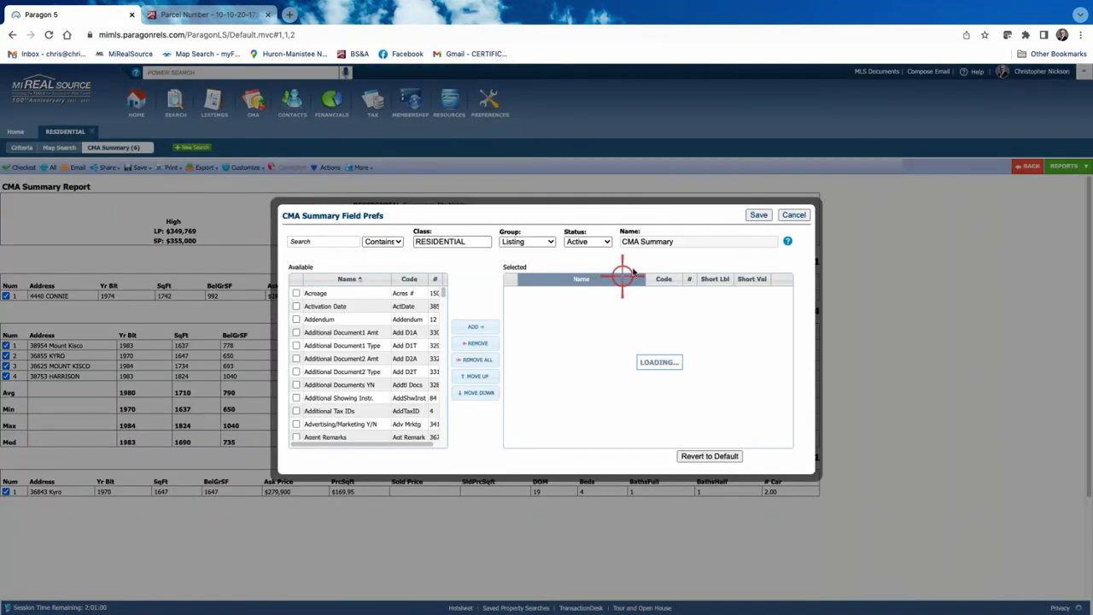
{"action": "left_click", "coordinate": [328, 243]}
{"action": "type", "text": "cho"}
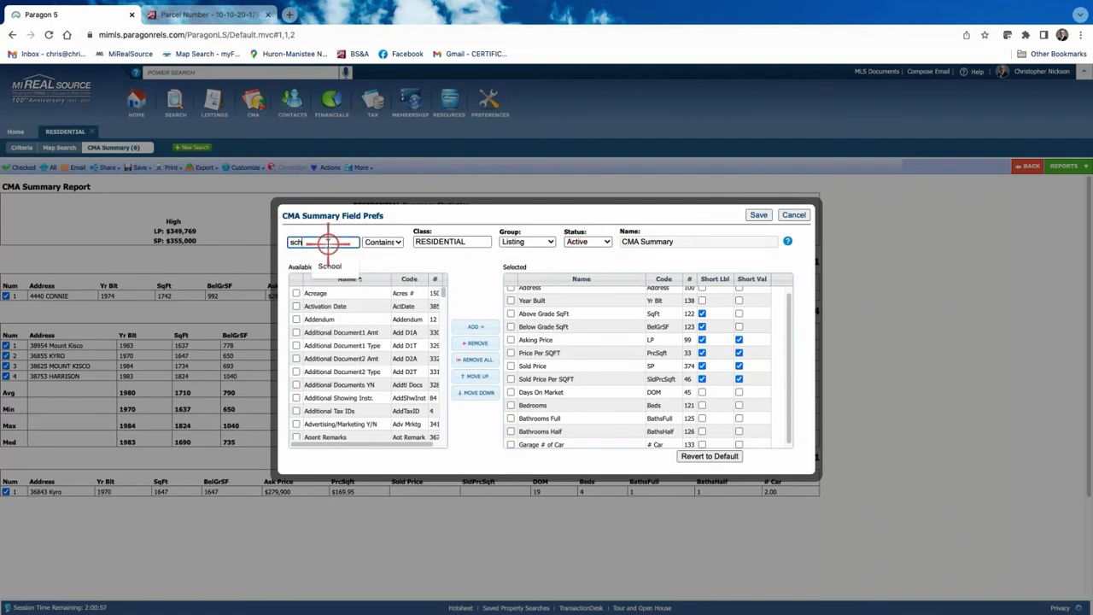
{"action": "left_click", "coordinate": [299, 332]}
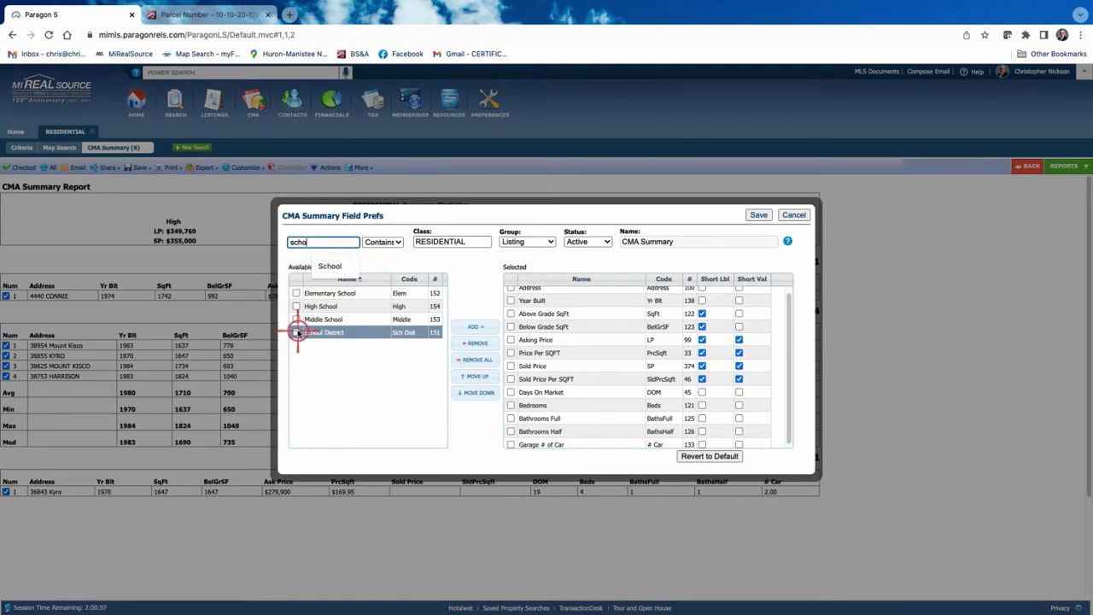
{"action": "left_click", "coordinate": [296, 333]}
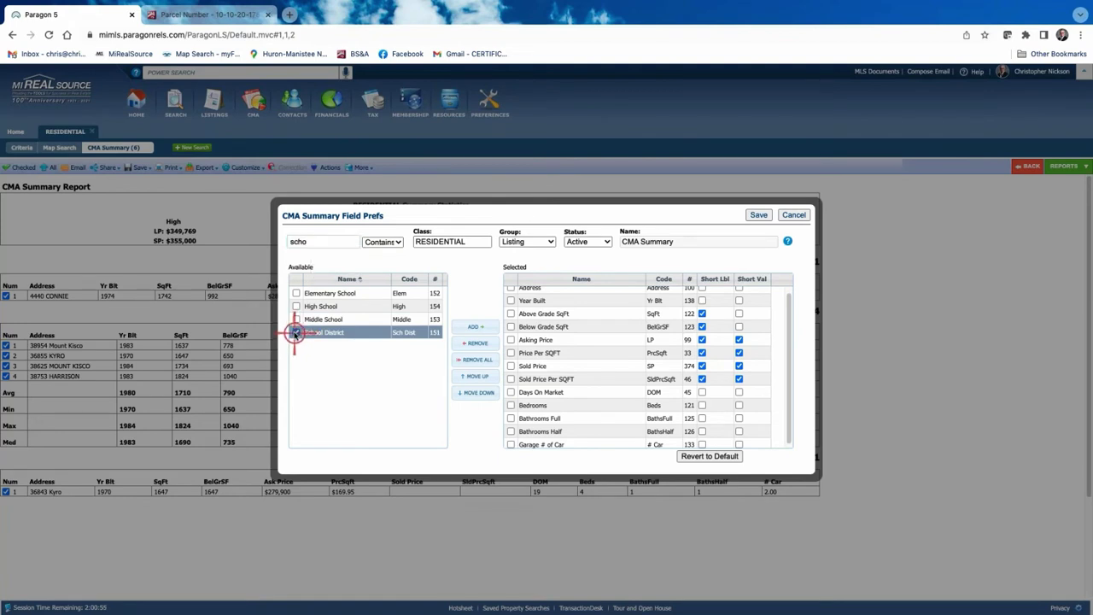
{"action": "left_click", "coordinate": [472, 326]}
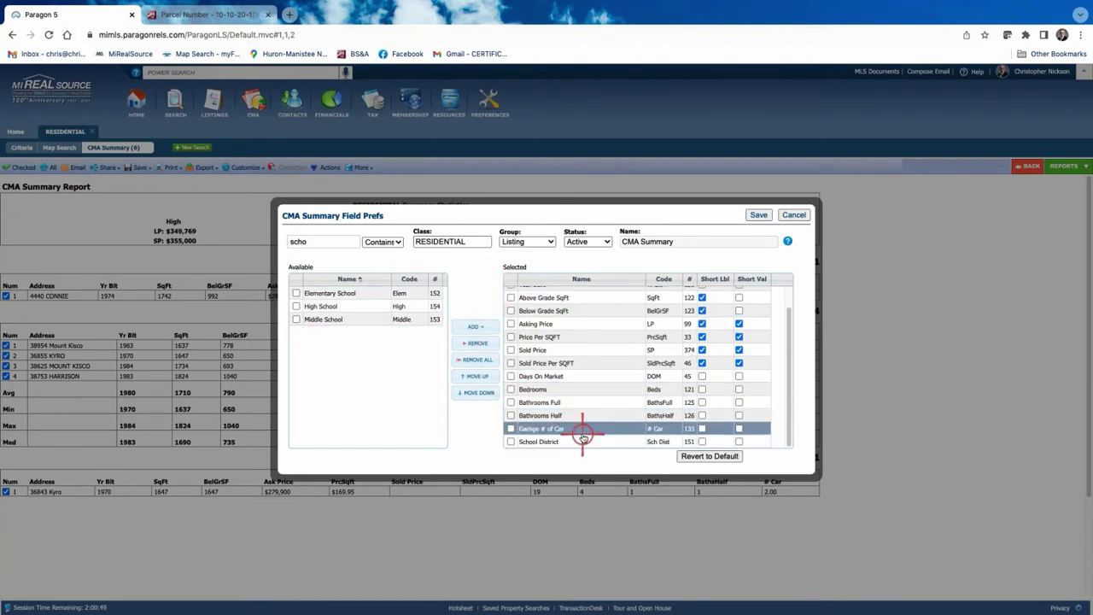
{"action": "left_click", "coordinate": [585, 440]}
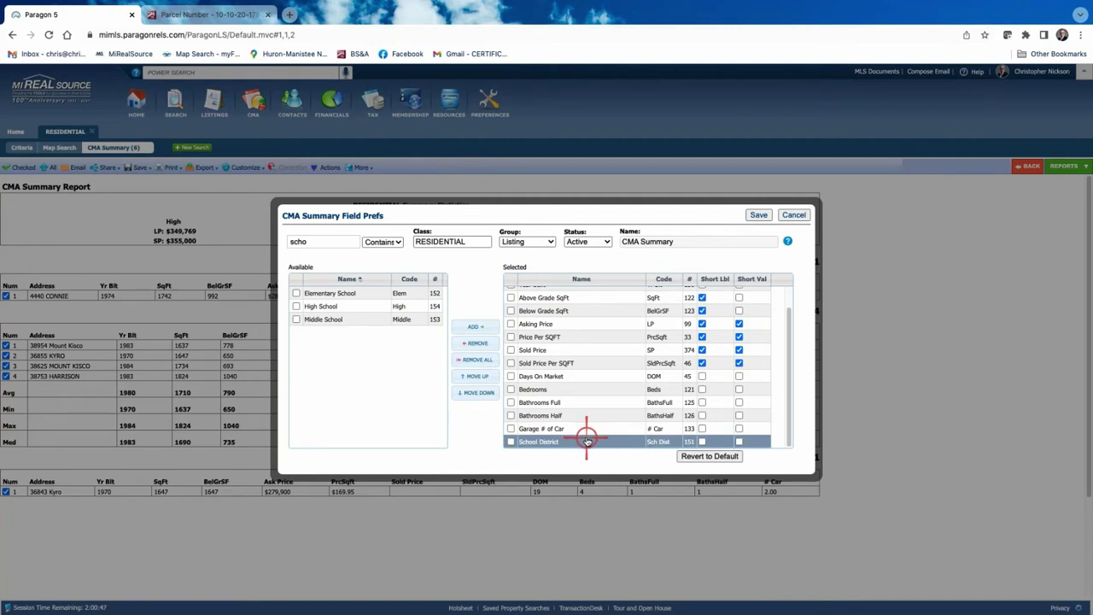
{"action": "left_click_drag", "start_coordinate": [586, 440], "coordinate": [603, 305]}
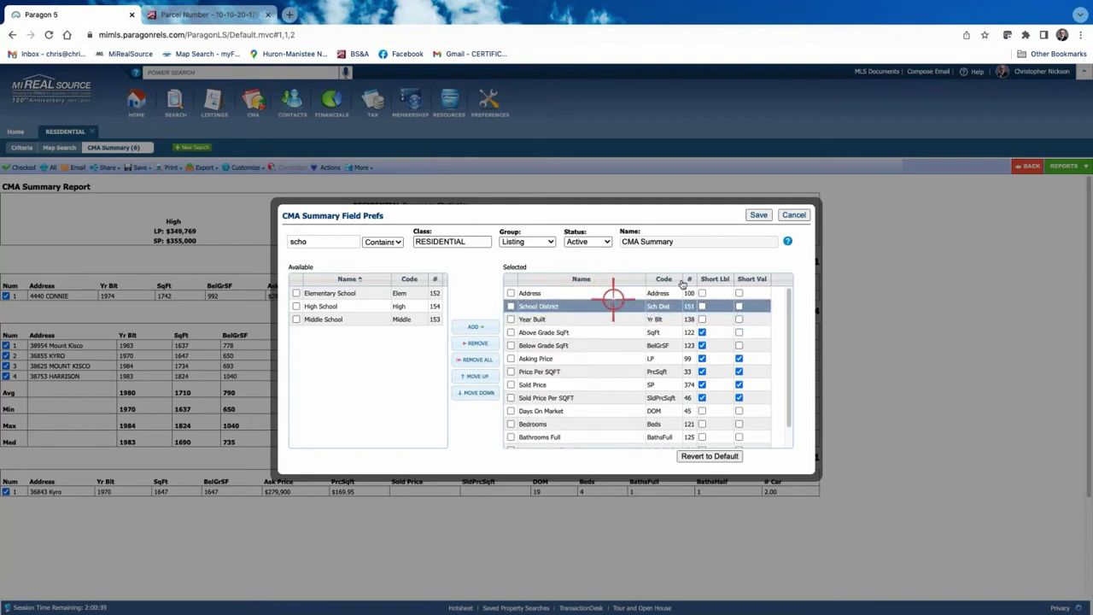
{"action": "left_click", "coordinate": [763, 214]}
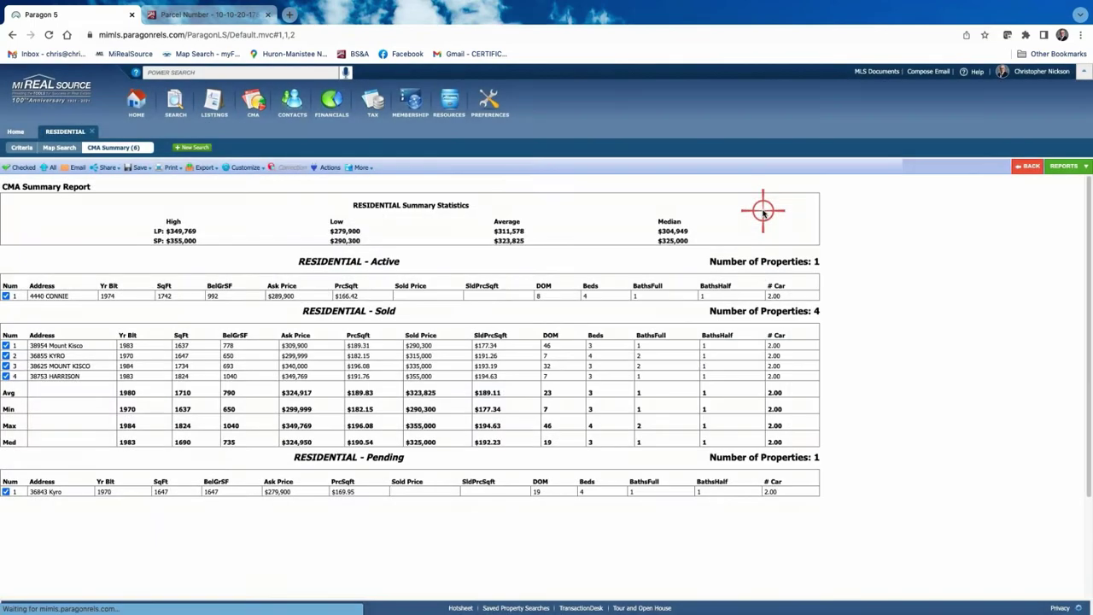
- For Sold status, search 'schoo', add School District, place it after Address, and save
{"action": "left_click", "coordinate": [246, 167]}
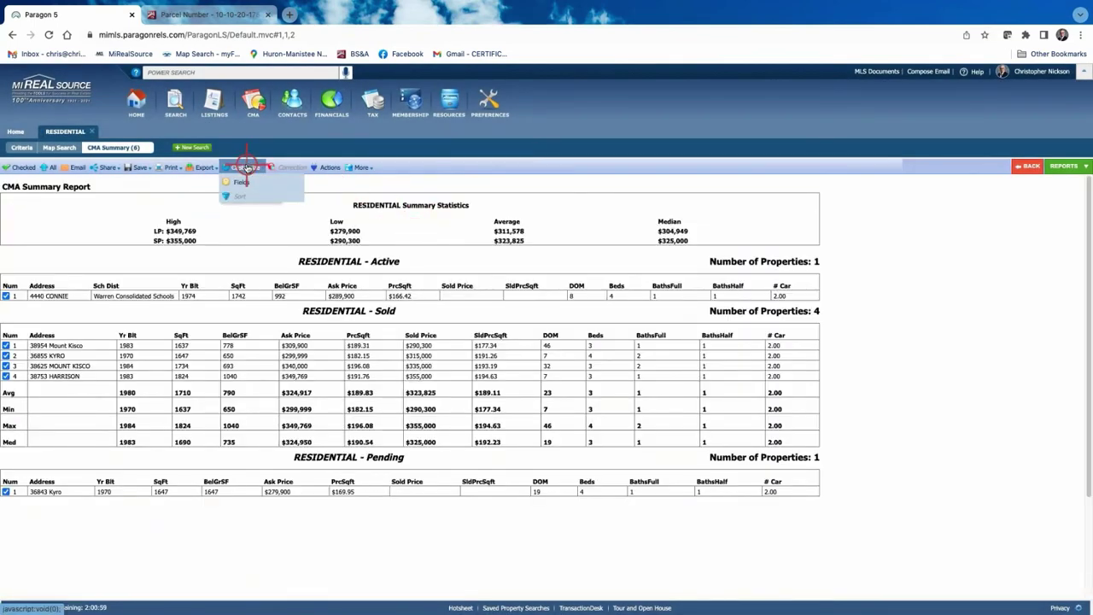
{"action": "left_click", "coordinate": [241, 184]}
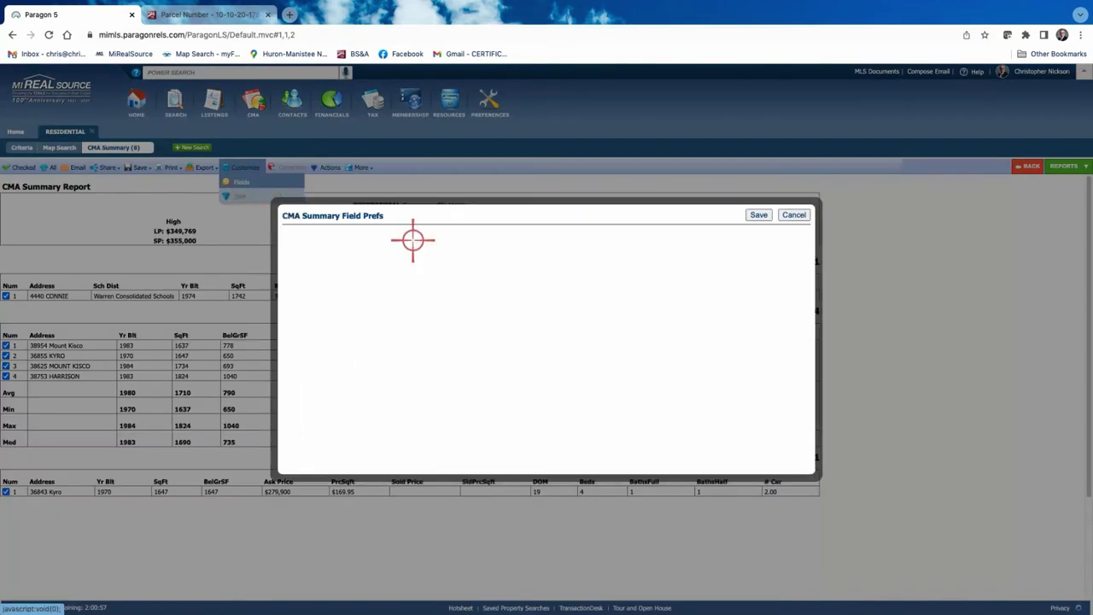
{"action": "left_click", "coordinate": [315, 241]}
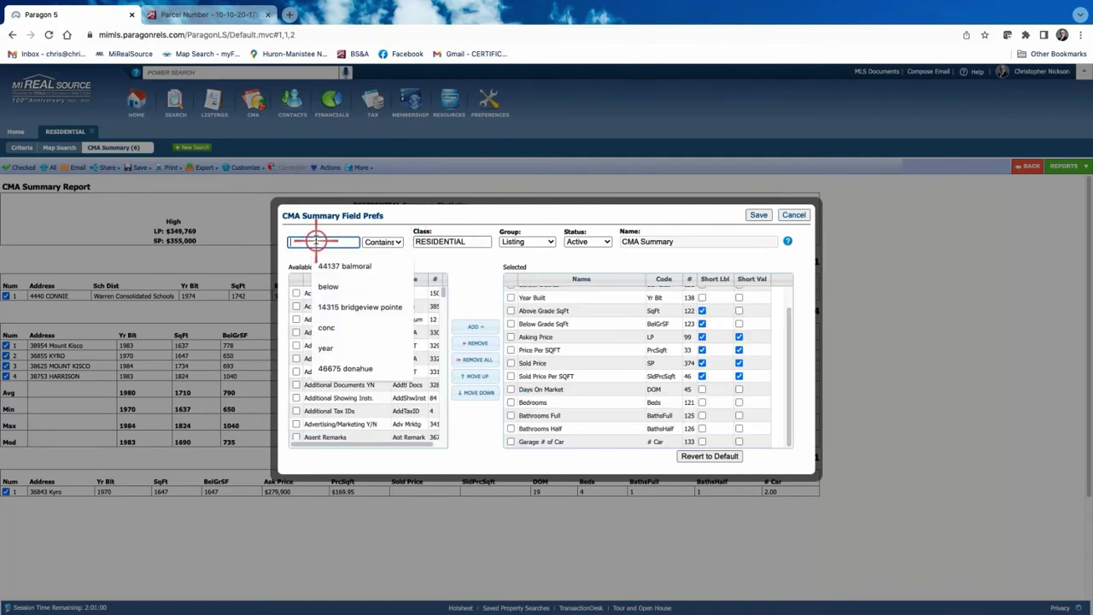
{"action": "type", "text": "schoo"}
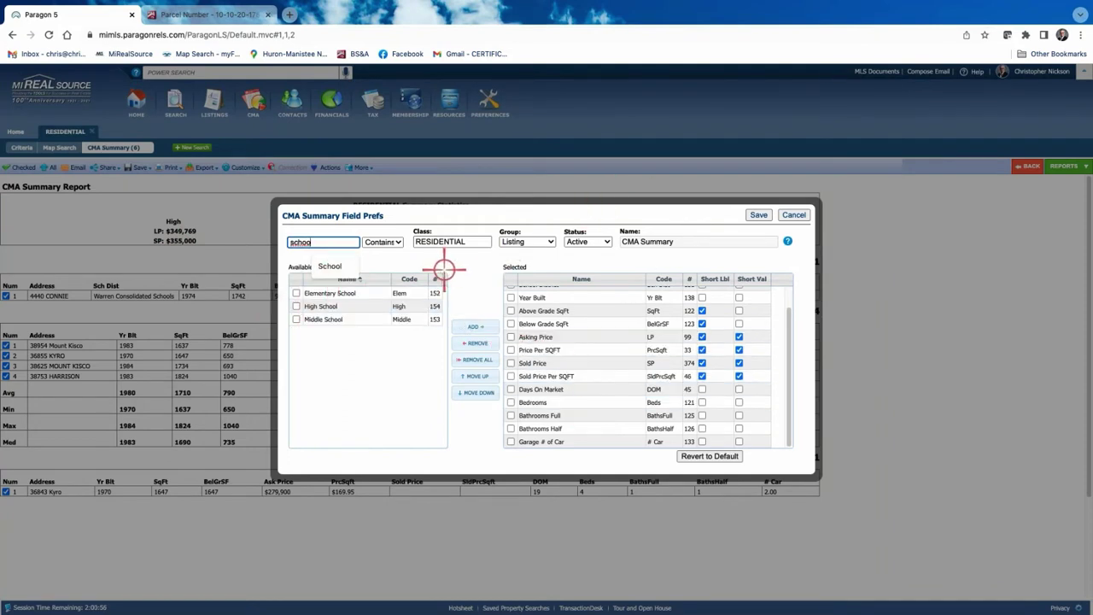
{"action": "left_click", "coordinate": [605, 243]}
{"action": "left_click", "coordinate": [581, 247]}
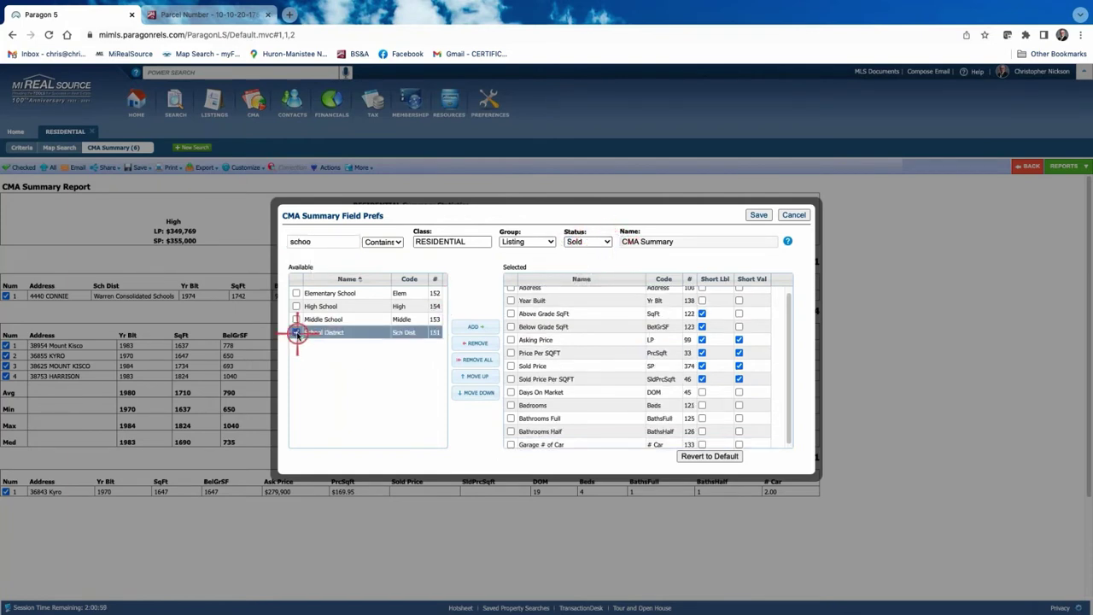
{"action": "left_click", "coordinate": [297, 333]}
{"action": "left_click", "coordinate": [476, 328]}
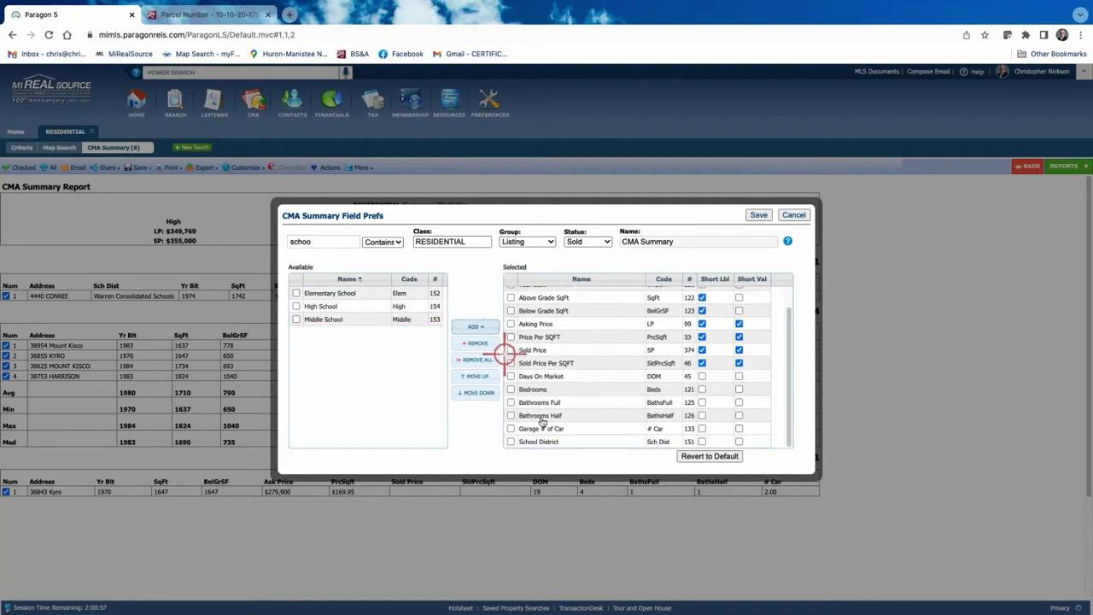
{"action": "left_click", "coordinate": [577, 439]}
{"action": "left_click_drag", "start_coordinate": [574, 400], "coordinate": [586, 310]}
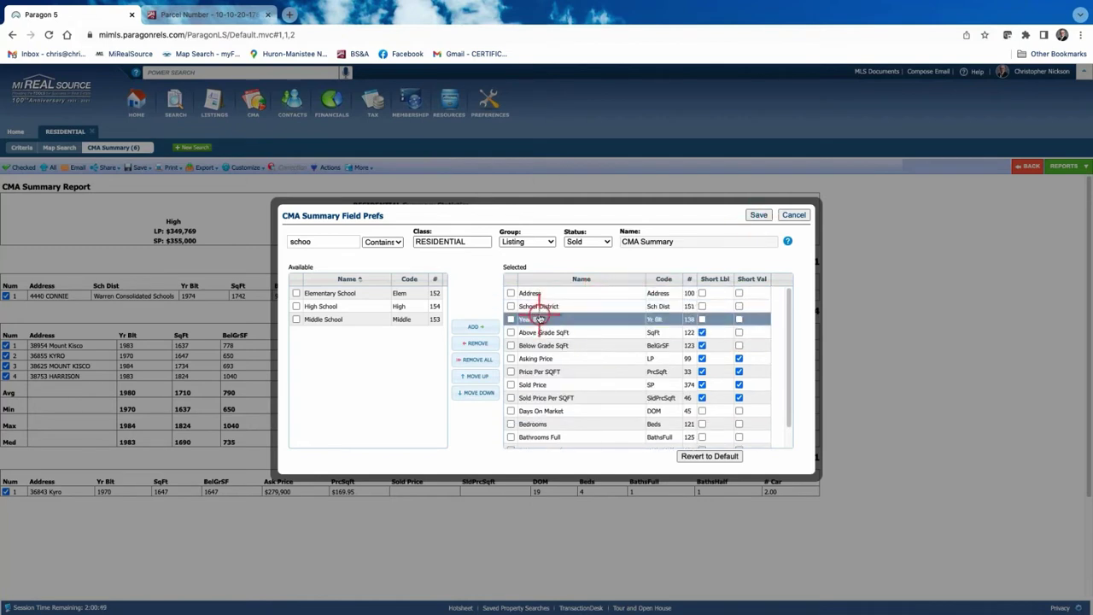
{"action": "left_click", "coordinate": [759, 215]}
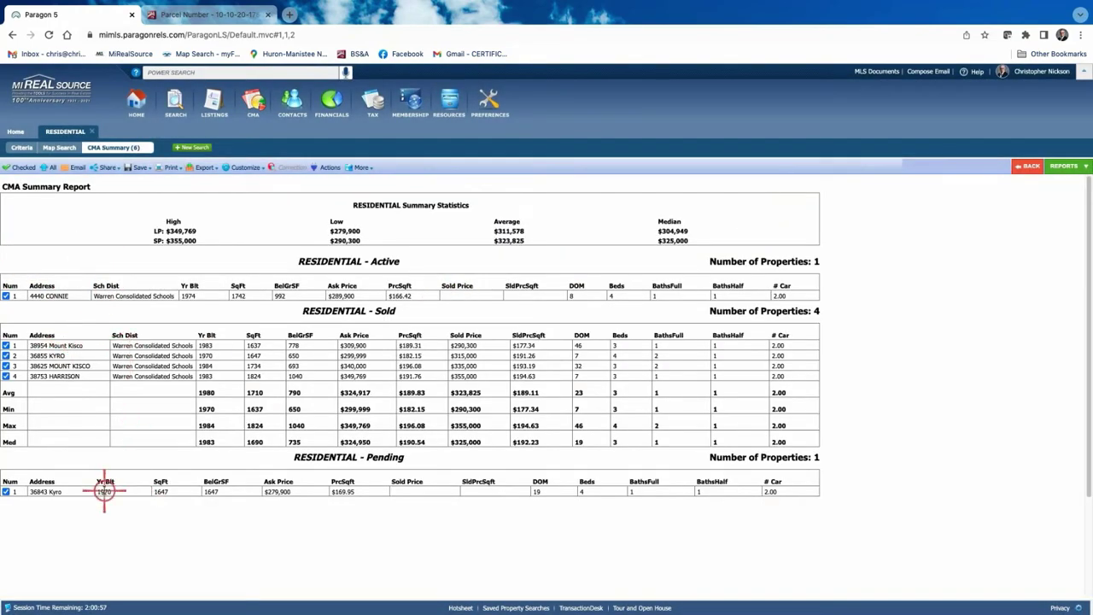
- Open the CMA Summary field preferences and switch the field setup to Pending listings
{"action": "left_click", "coordinate": [245, 168]}
{"action": "left_click", "coordinate": [241, 183]}
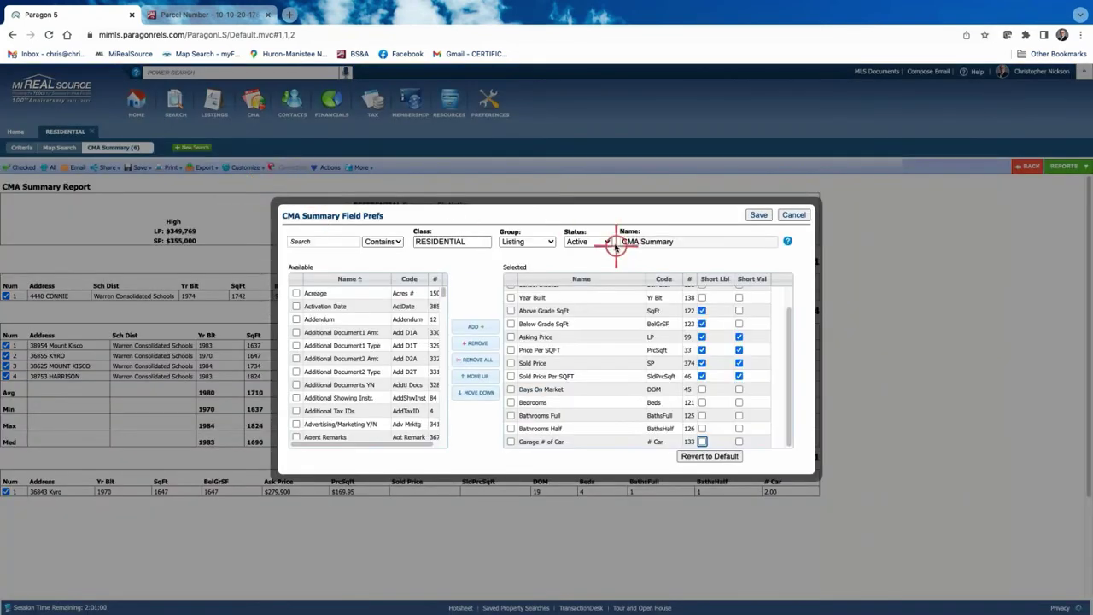
{"action": "left_click", "coordinate": [604, 241]}
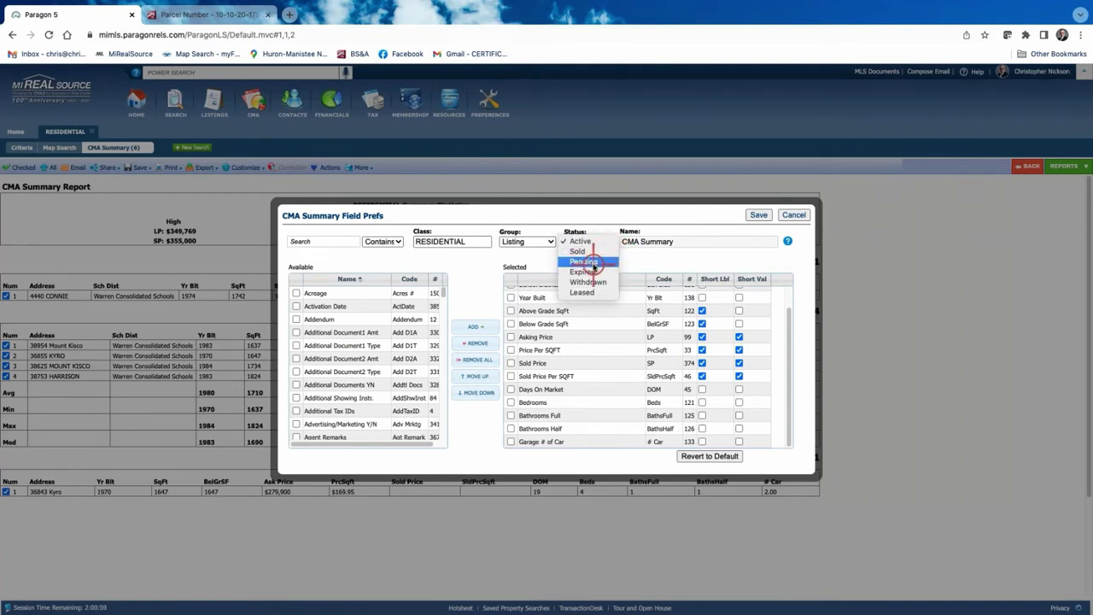
{"action": "left_click", "coordinate": [588, 261]}
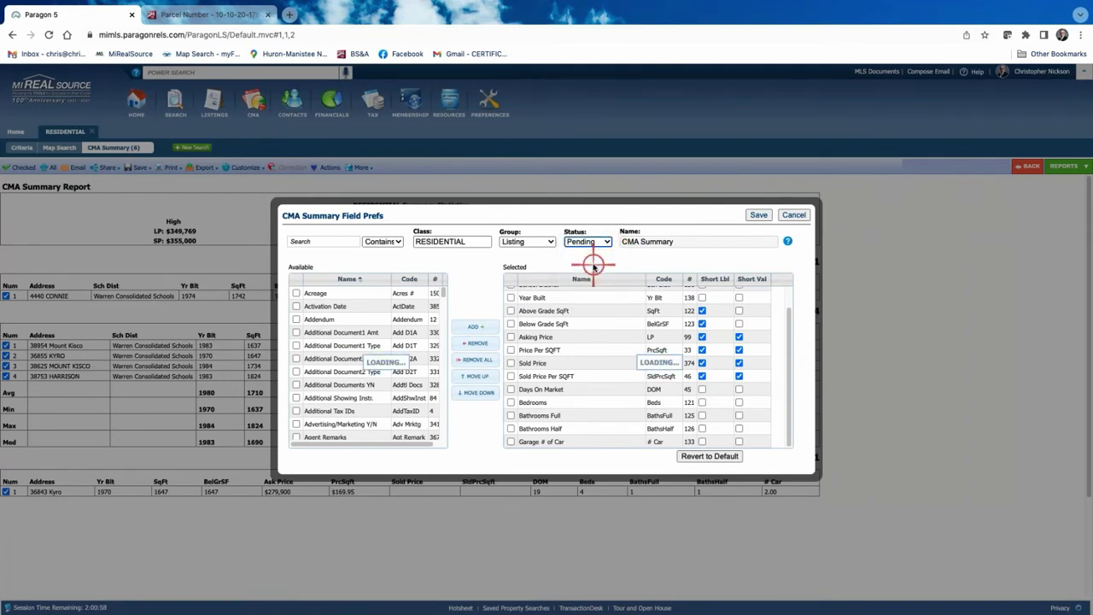
- Add School District to the Pending fields, place it right under Address, and save
{"action": "left_click", "coordinate": [306, 242]}
{"action": "type", "text": "scho"}
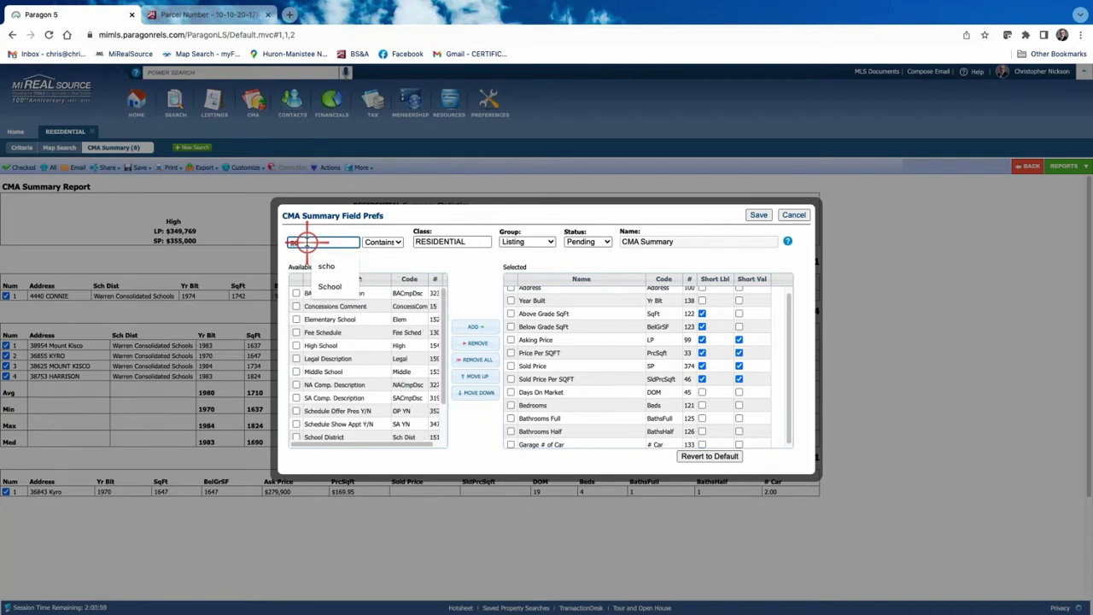
{"action": "left_click", "coordinate": [329, 286]}
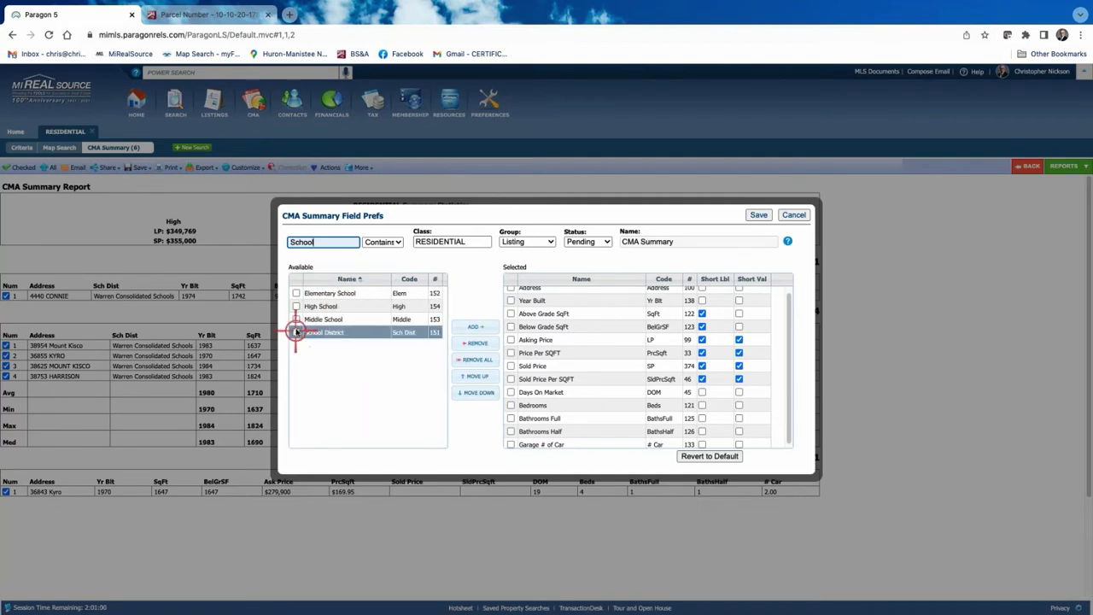
{"action": "left_click", "coordinate": [297, 332]}
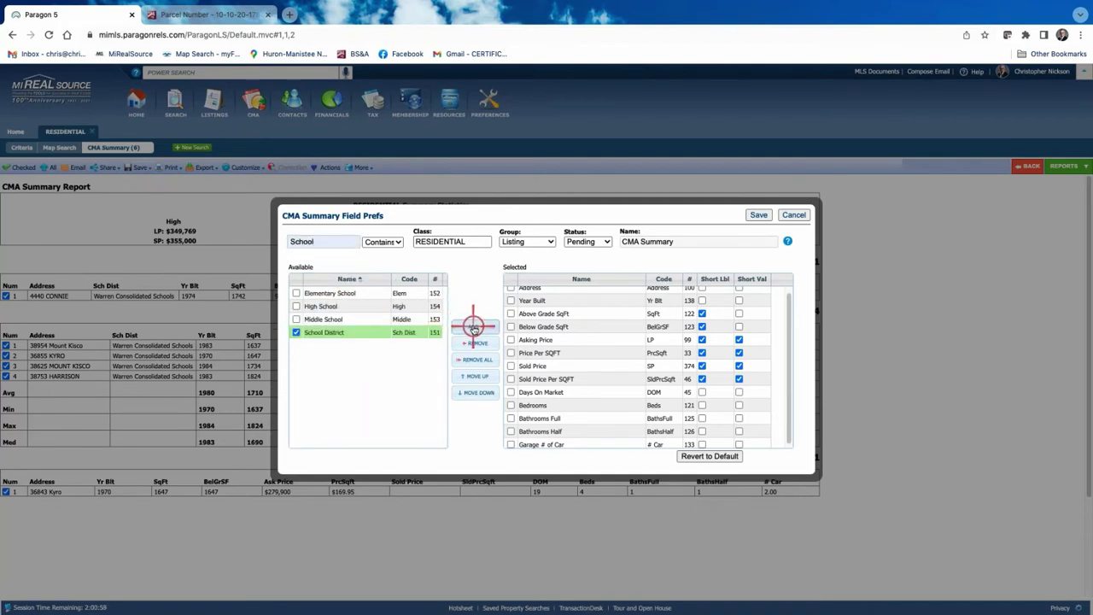
{"action": "left_click", "coordinate": [475, 327]}
{"action": "left_click", "coordinate": [615, 442]}
{"action": "left_click_drag", "start_coordinate": [615, 444], "coordinate": [621, 307]}
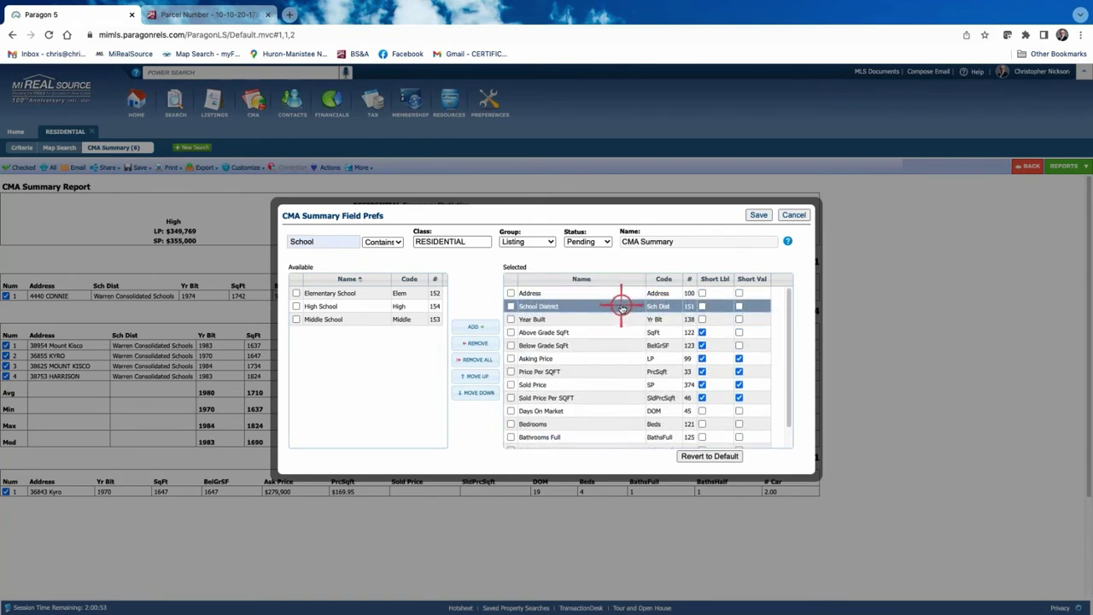
{"action": "left_click", "coordinate": [757, 214]}
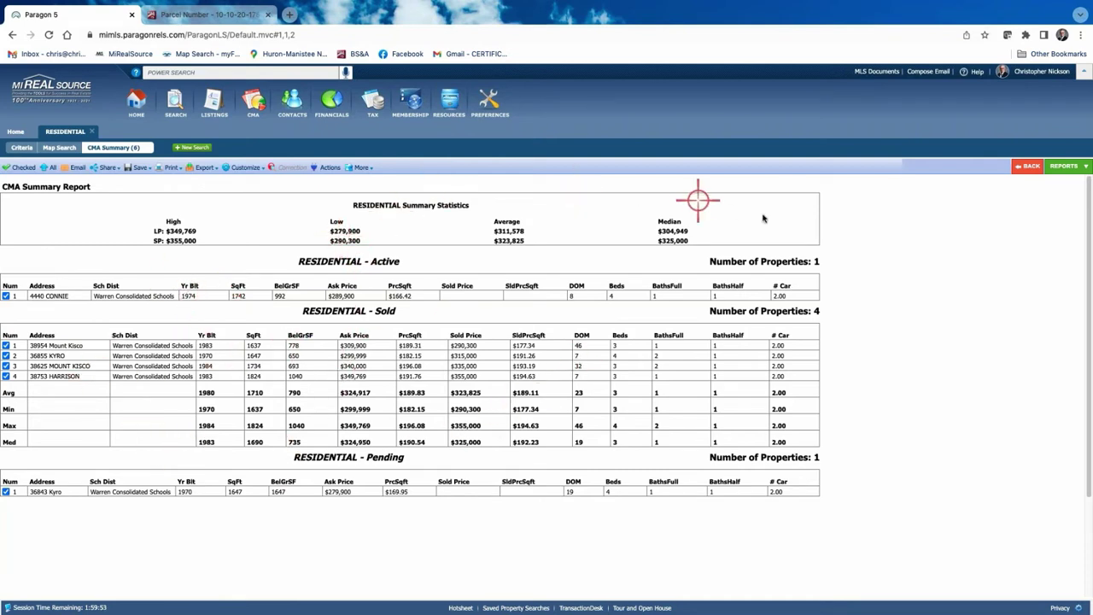
- Show the Available Reports panel beside the CMA Summary and bring up the Customize options
{"action": "left_click", "coordinate": [1069, 166]}
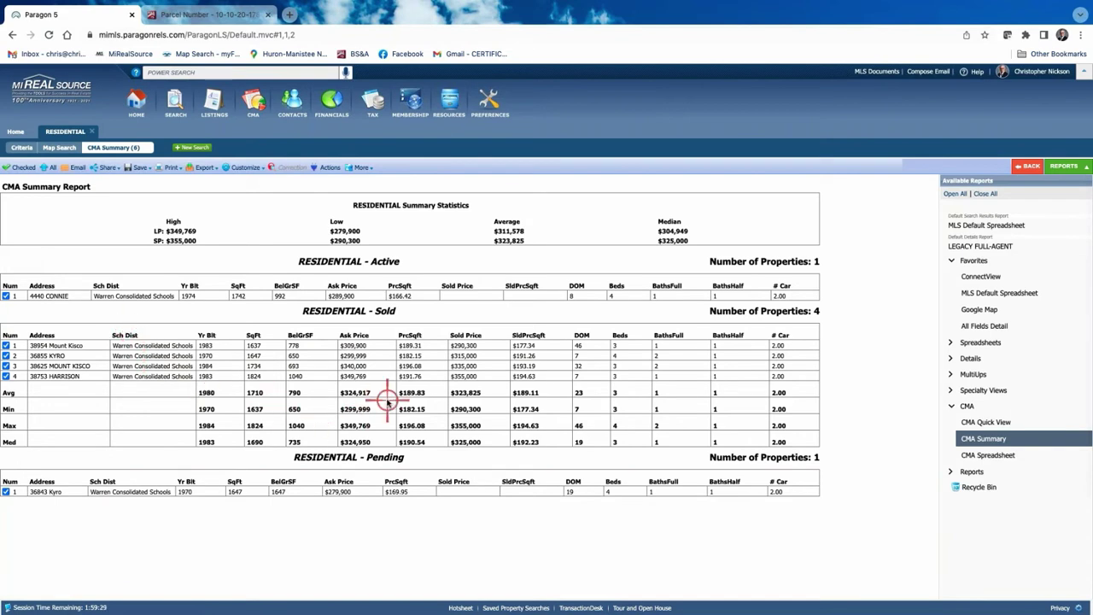
{"action": "left_click", "coordinate": [243, 168]}
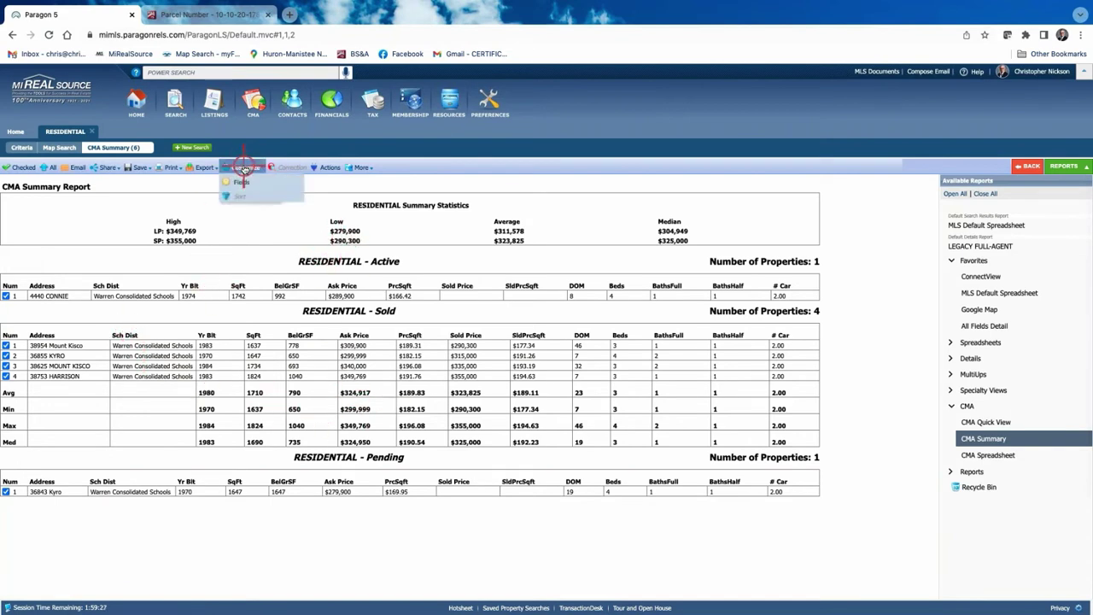
{"action": "left_click", "coordinate": [240, 182]}
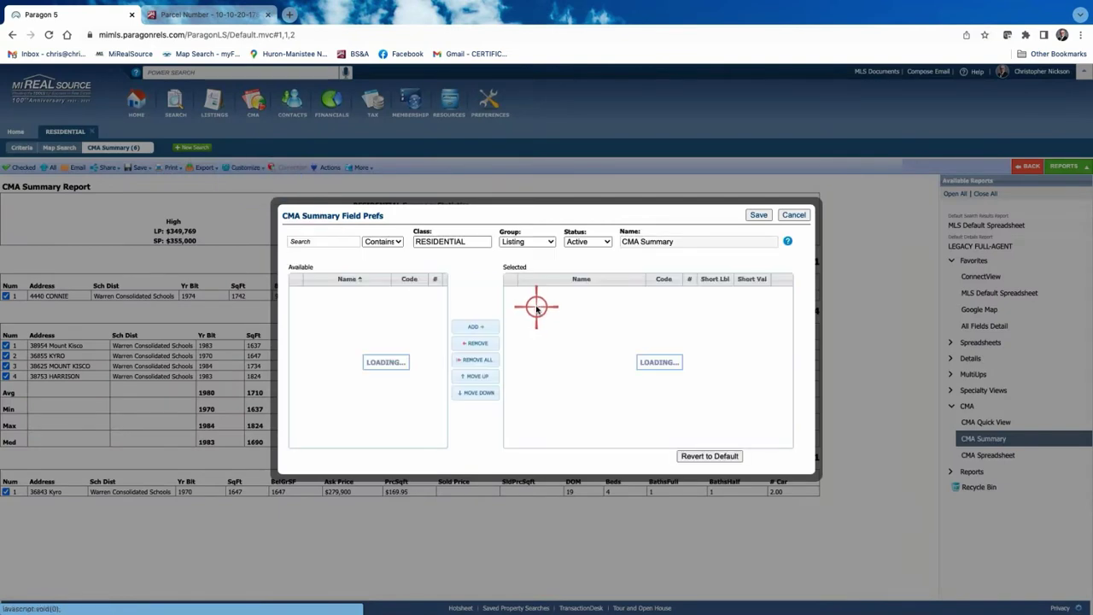
{"action": "left_click", "coordinate": [415, 332]}
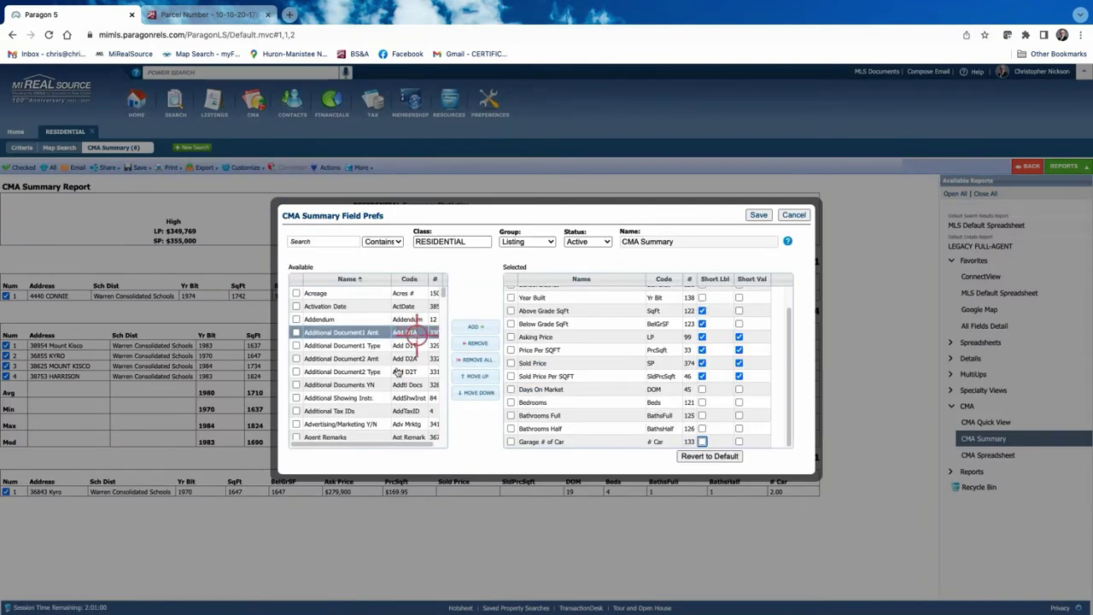
{"action": "scroll", "coordinate": [366, 336], "scroll_direction": "down", "scroll_amount": 2}
{"action": "left_click", "coordinate": [363, 341]}
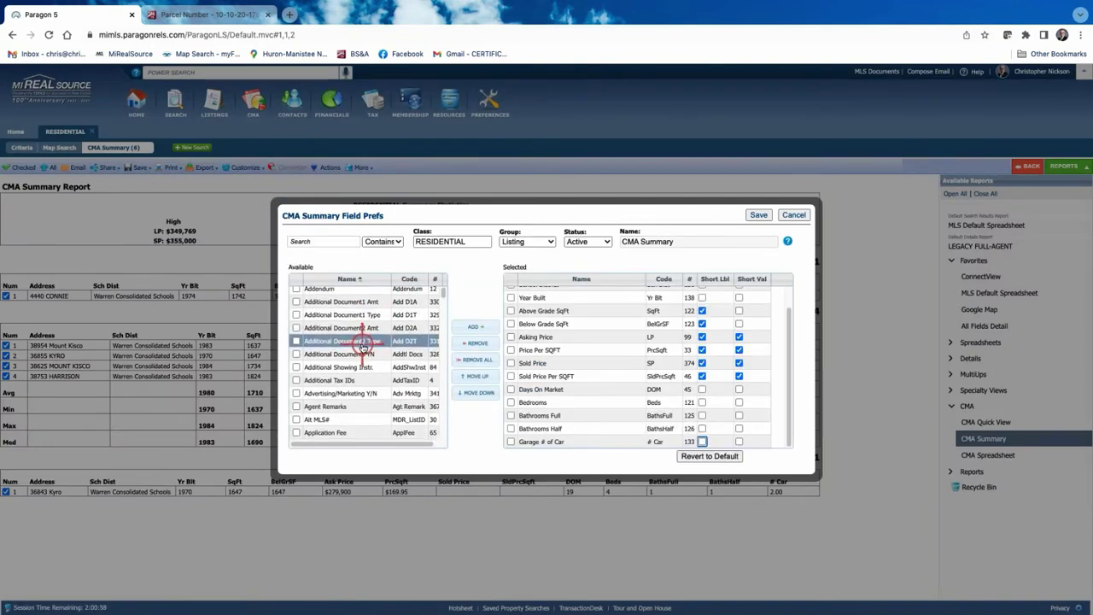
{"action": "scroll", "coordinate": [363, 344], "scroll_direction": "down", "scroll_amount": 5}
{"action": "left_click", "coordinate": [362, 366]}
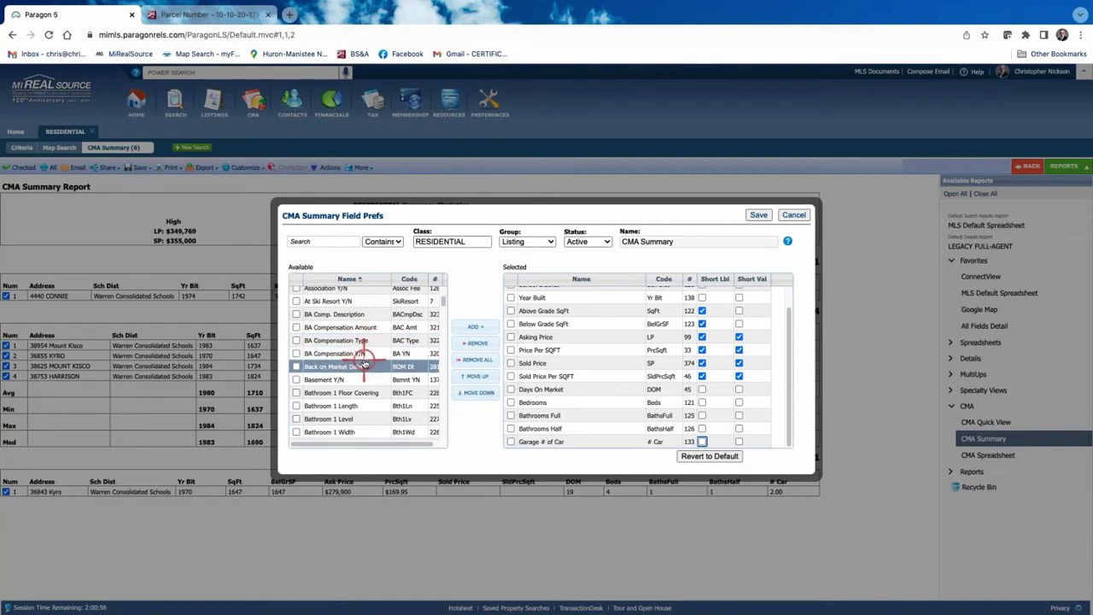
{"action": "left_click", "coordinate": [362, 353]}
{"action": "left_click", "coordinate": [362, 366]}
{"action": "left_click", "coordinate": [362, 353]}
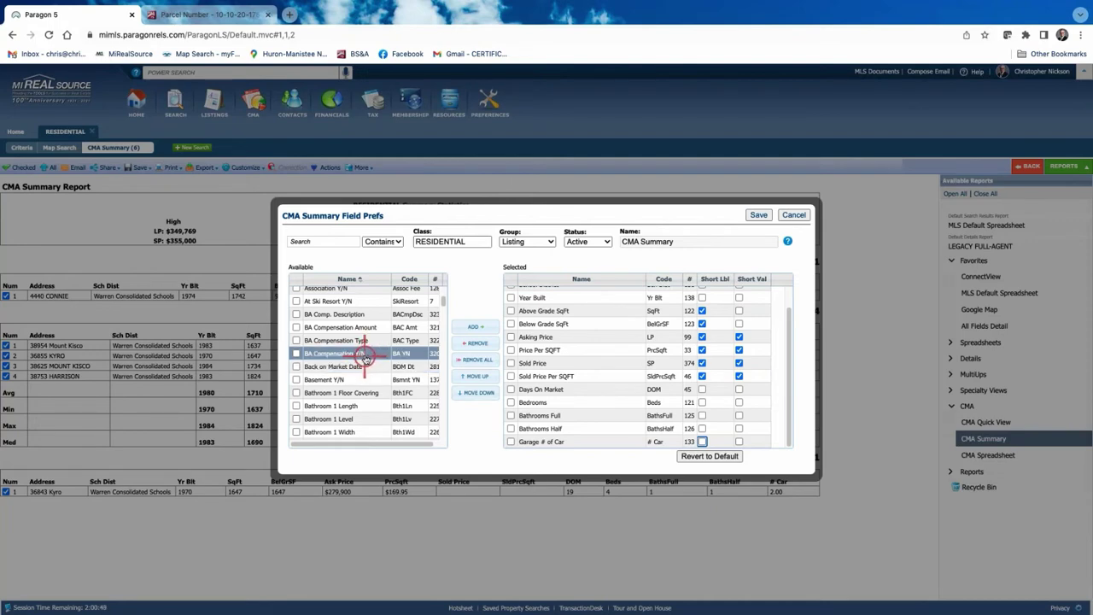
{"action": "left_click", "coordinate": [350, 367]}
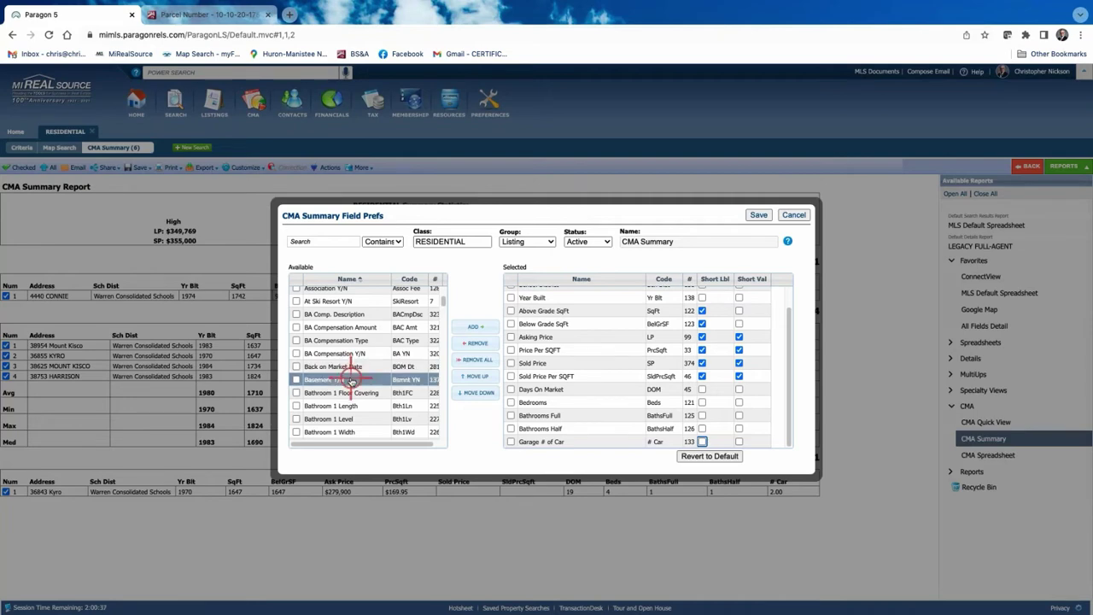
{"action": "scroll", "coordinate": [350, 375], "scroll_direction": "down", "scroll_amount": 1}
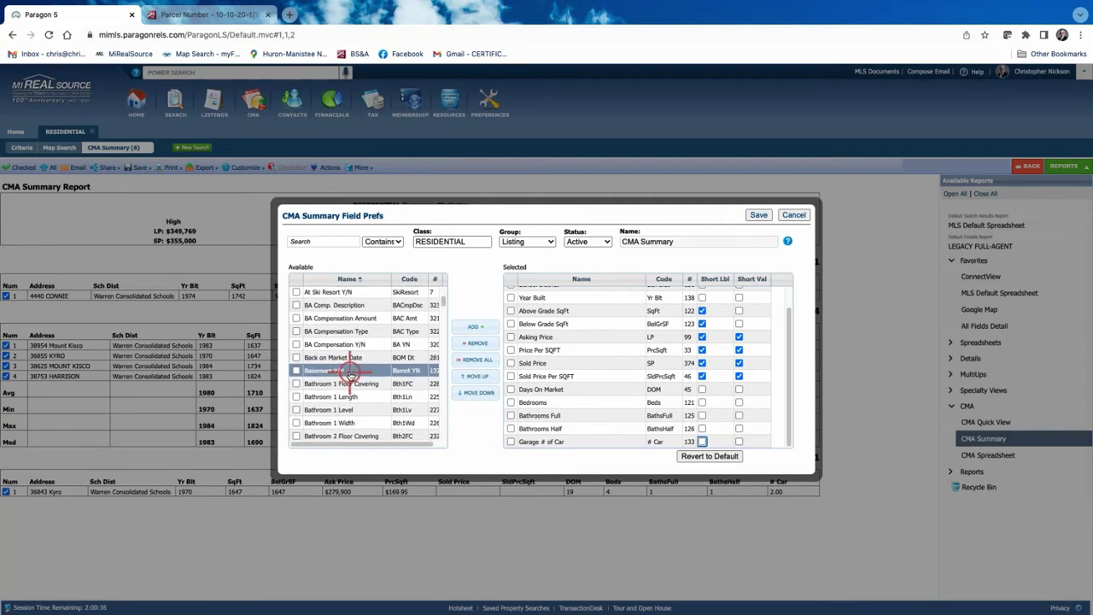
{"action": "scroll", "coordinate": [384, 369], "scroll_direction": "down", "scroll_amount": 3}
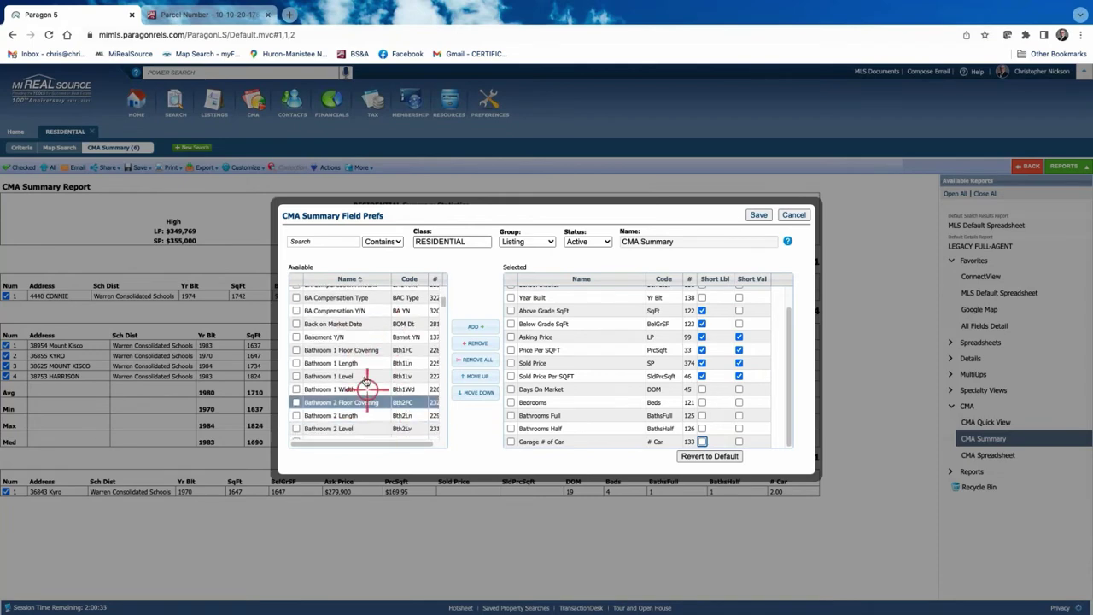
{"action": "scroll", "coordinate": [365, 378], "scroll_direction": "down", "scroll_amount": 9}
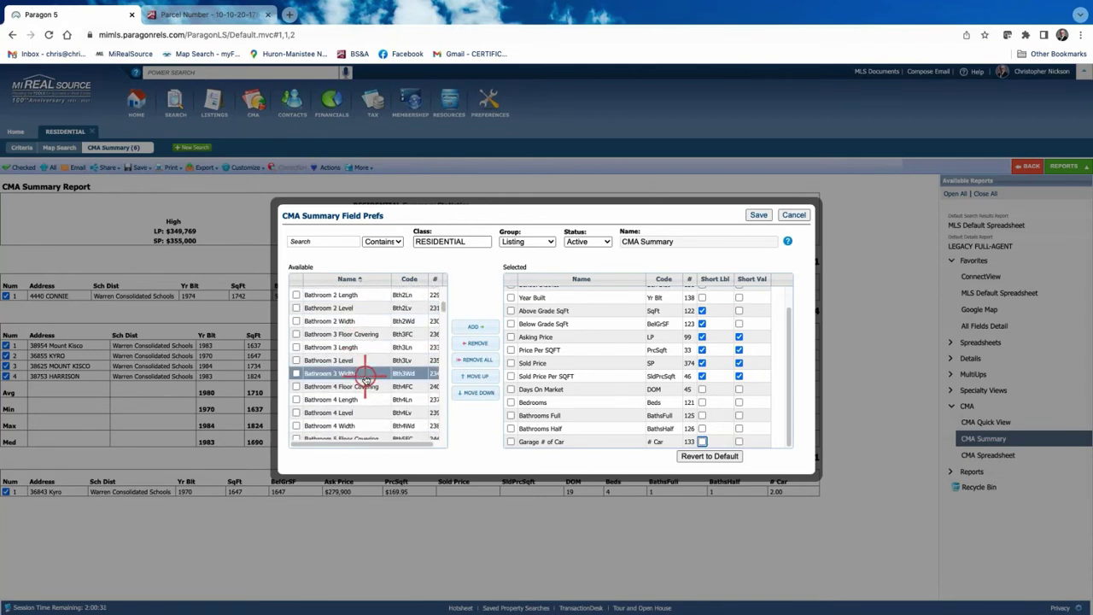
{"action": "scroll", "coordinate": [367, 376], "scroll_direction": "down", "scroll_amount": 15}
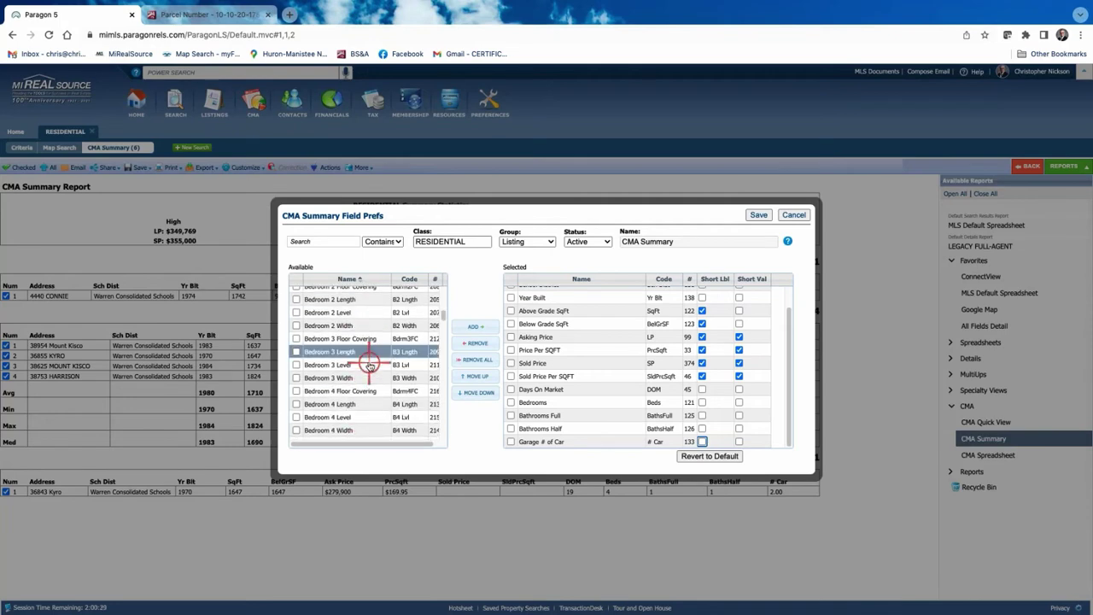
{"action": "scroll", "coordinate": [369, 364], "scroll_direction": "down", "scroll_amount": 10}
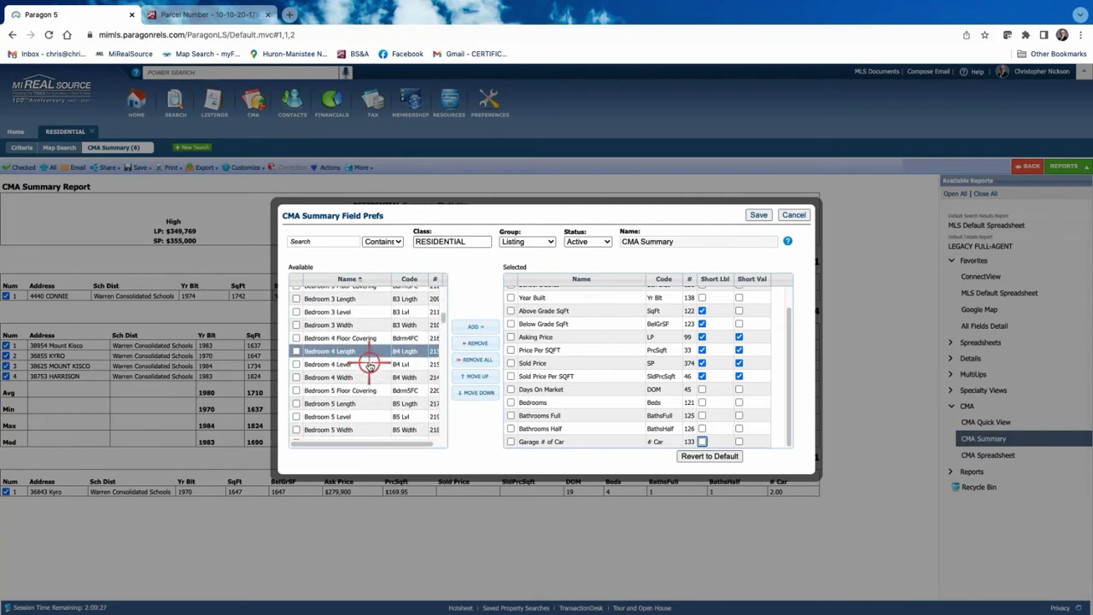
{"action": "scroll", "coordinate": [369, 364], "scroll_direction": "down", "scroll_amount": 15}
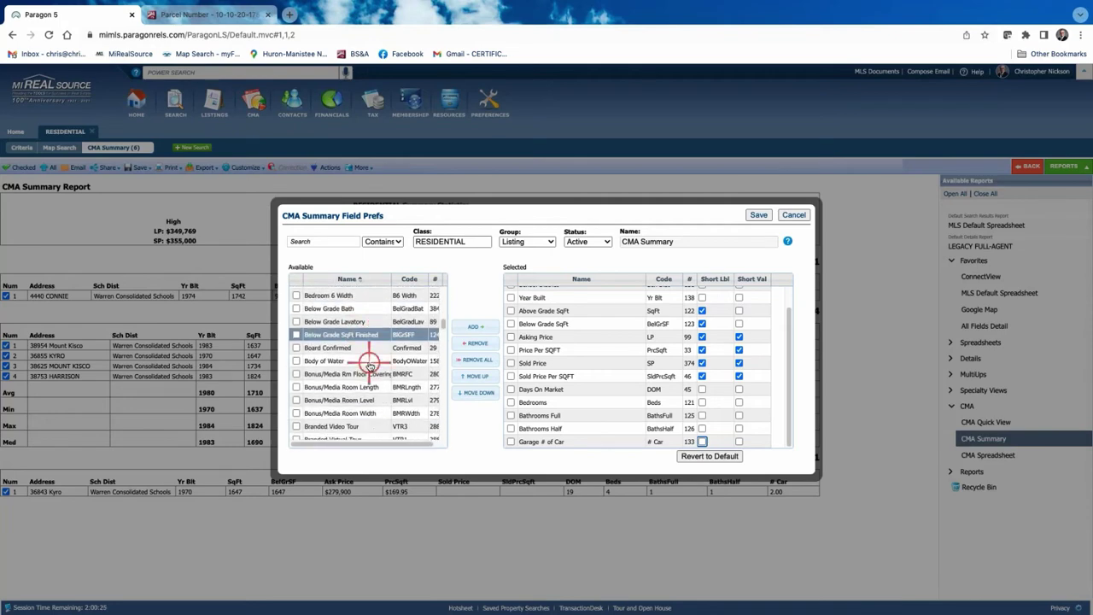
{"action": "scroll", "coordinate": [369, 364], "scroll_direction": "down", "scroll_amount": 10}
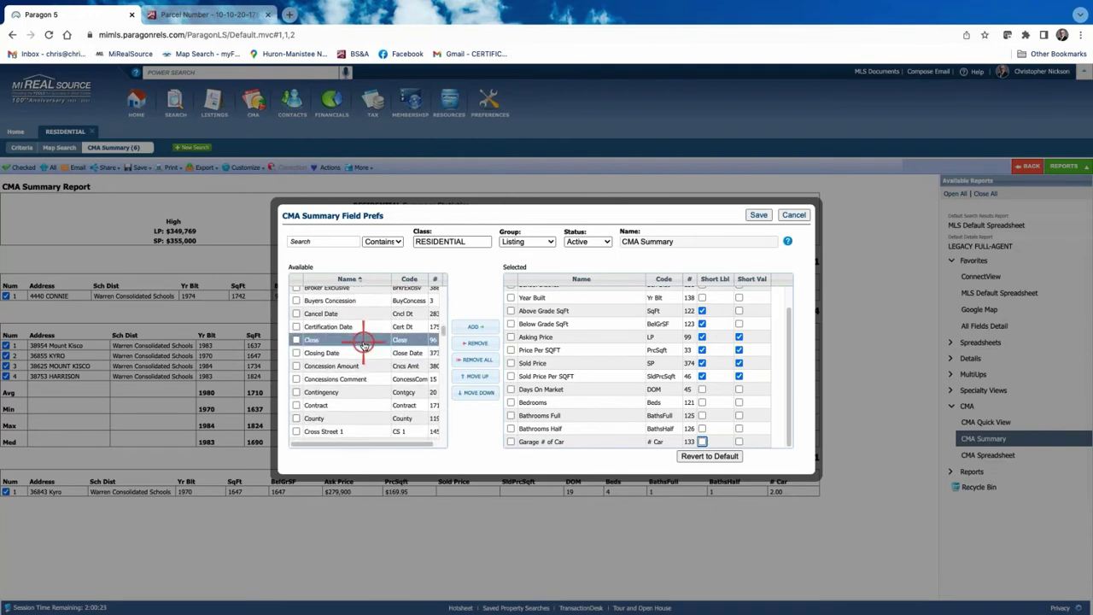
{"action": "scroll", "coordinate": [364, 342], "scroll_direction": "down", "scroll_amount": 15}
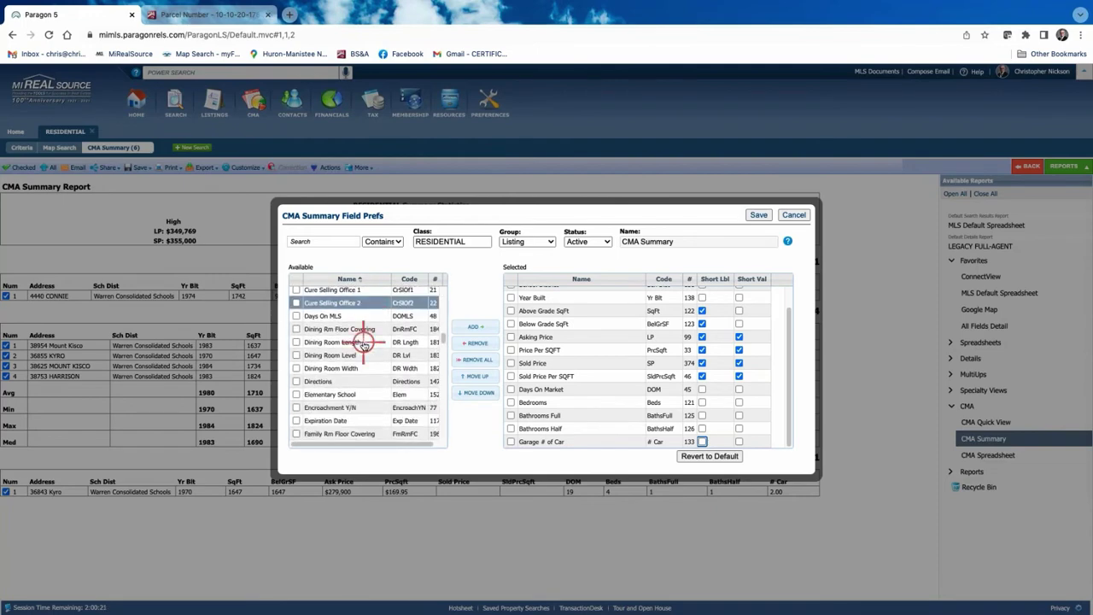
{"action": "scroll", "coordinate": [364, 342], "scroll_direction": "down", "scroll_amount": 10}
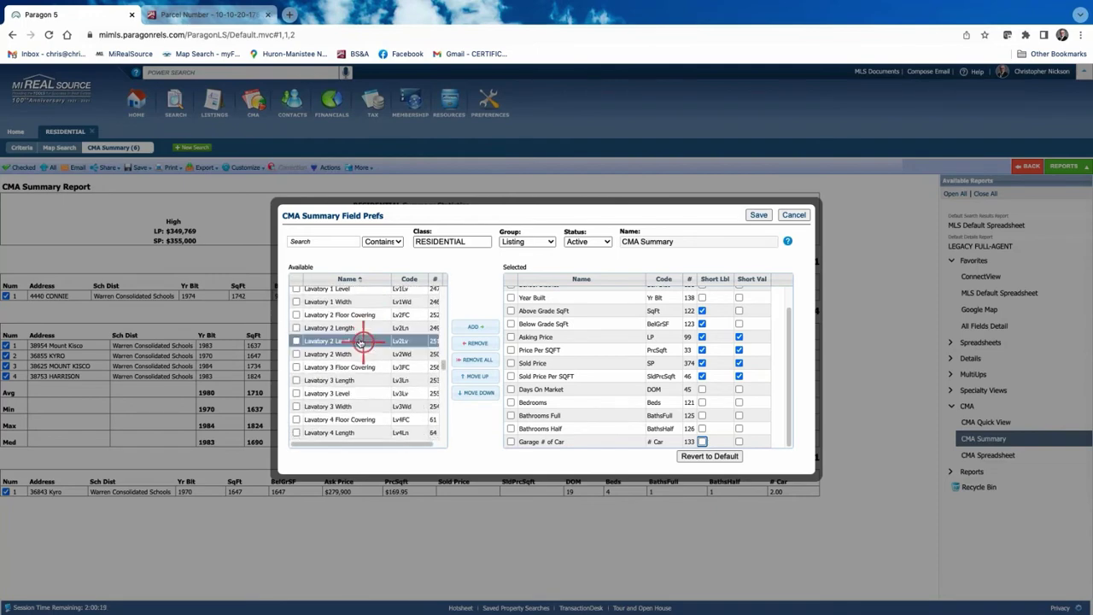
{"action": "scroll", "coordinate": [350, 393], "scroll_direction": "down", "scroll_amount": 3}
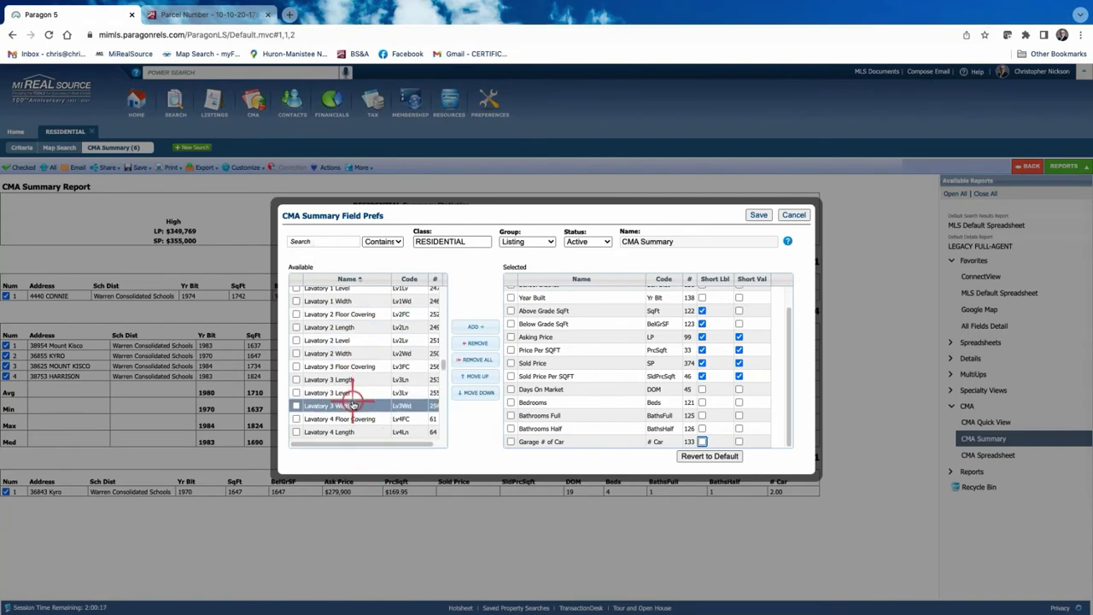
{"action": "scroll", "coordinate": [350, 399], "scroll_direction": "down", "scroll_amount": 3}
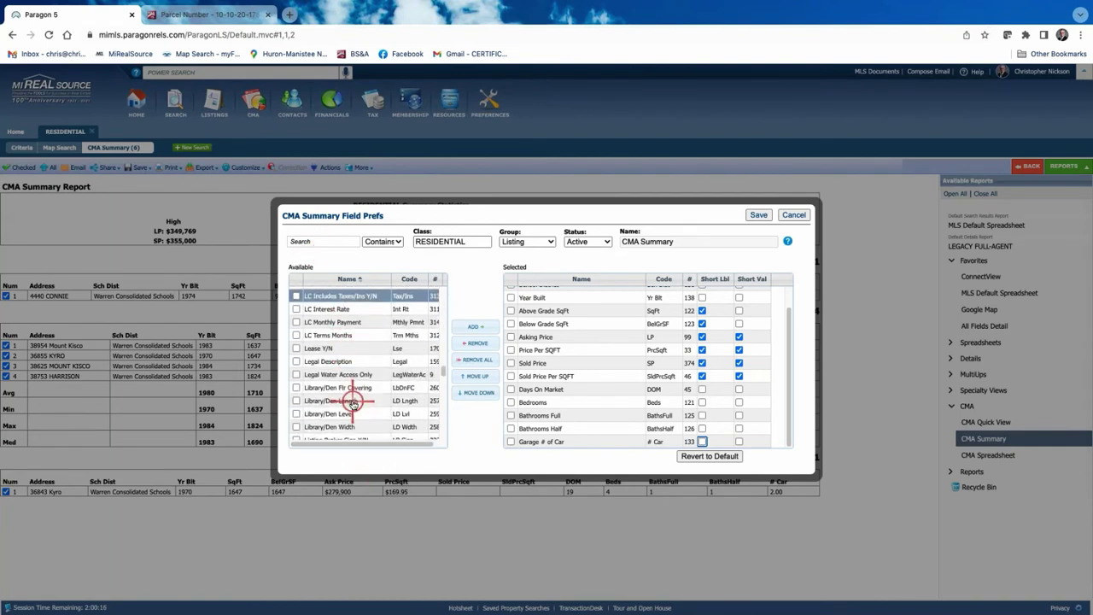
{"action": "left_click", "coordinate": [322, 242]}
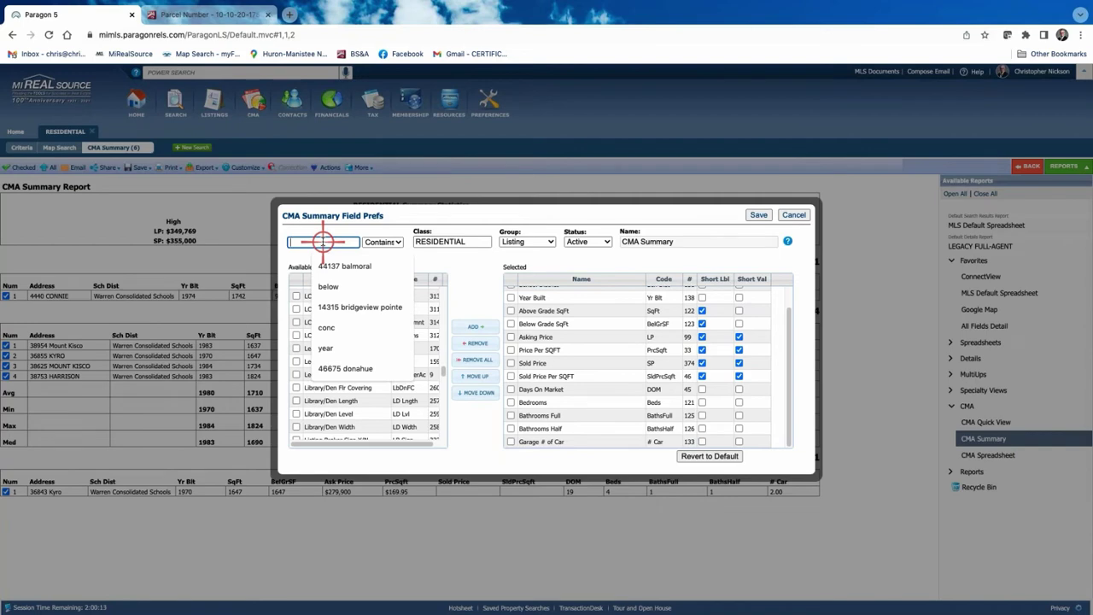
- Search the fields for 'con' and select Concession Amount and Buyers Concession
{"action": "type", "text": "con"}
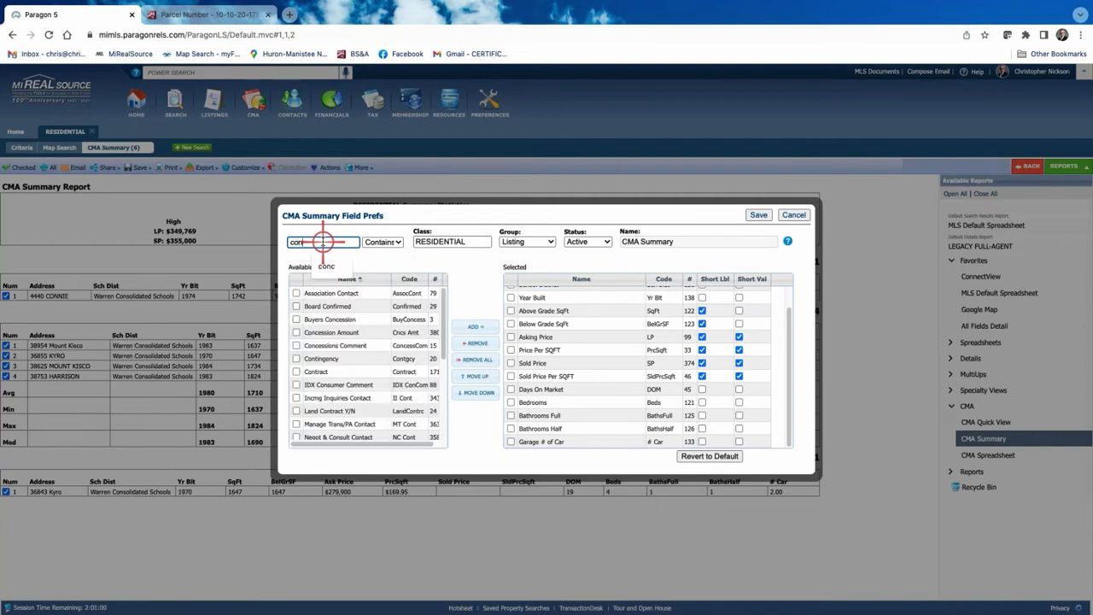
{"action": "left_click", "coordinate": [332, 332]}
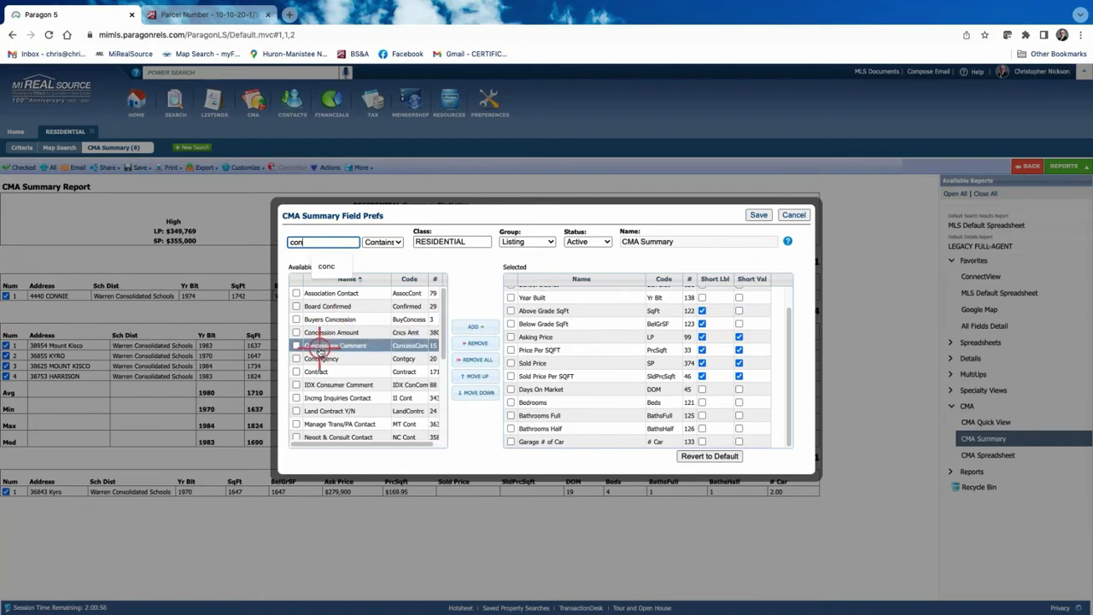
{"action": "left_click", "coordinate": [365, 330]}
{"action": "left_click", "coordinate": [367, 318]}
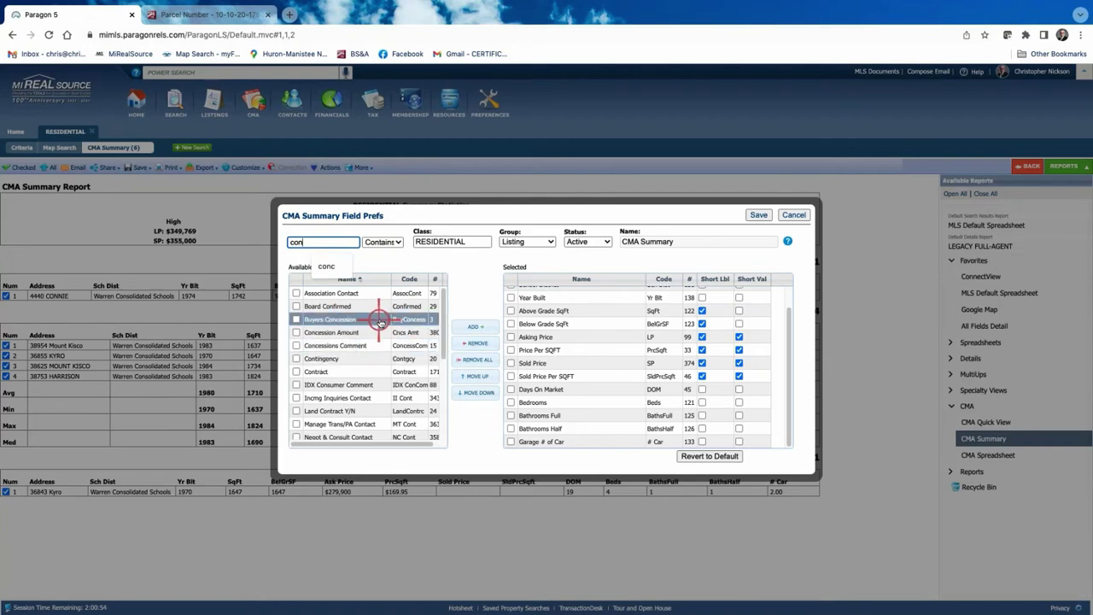
{"action": "left_click", "coordinate": [369, 332]}
{"action": "left_click", "coordinate": [355, 318]}
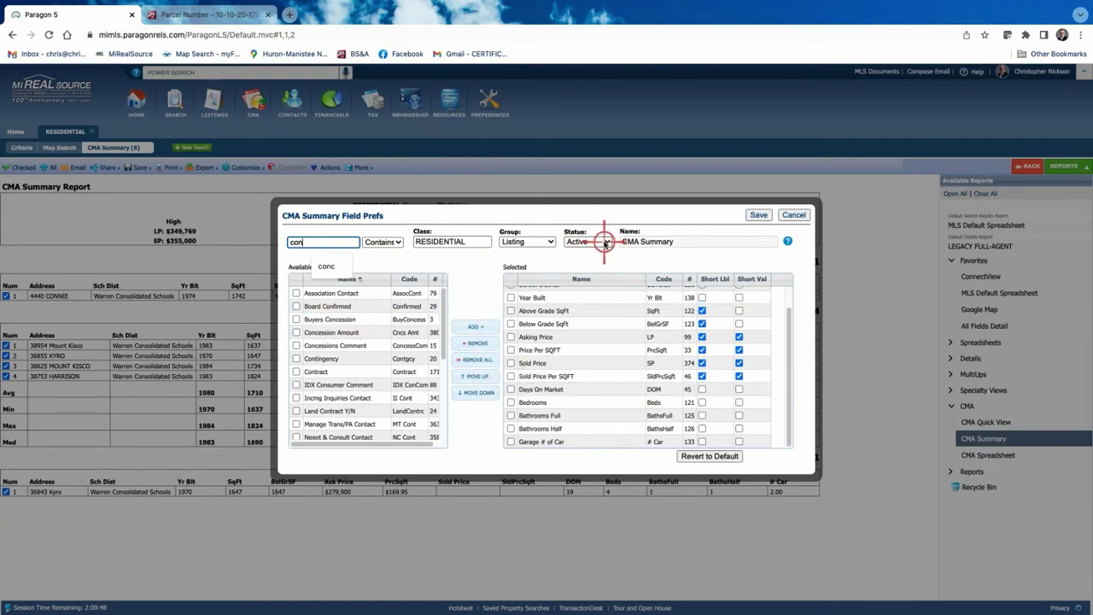
- Leave the status on Active and cancel the field preferences without saving
{"action": "left_click", "coordinate": [604, 242]}
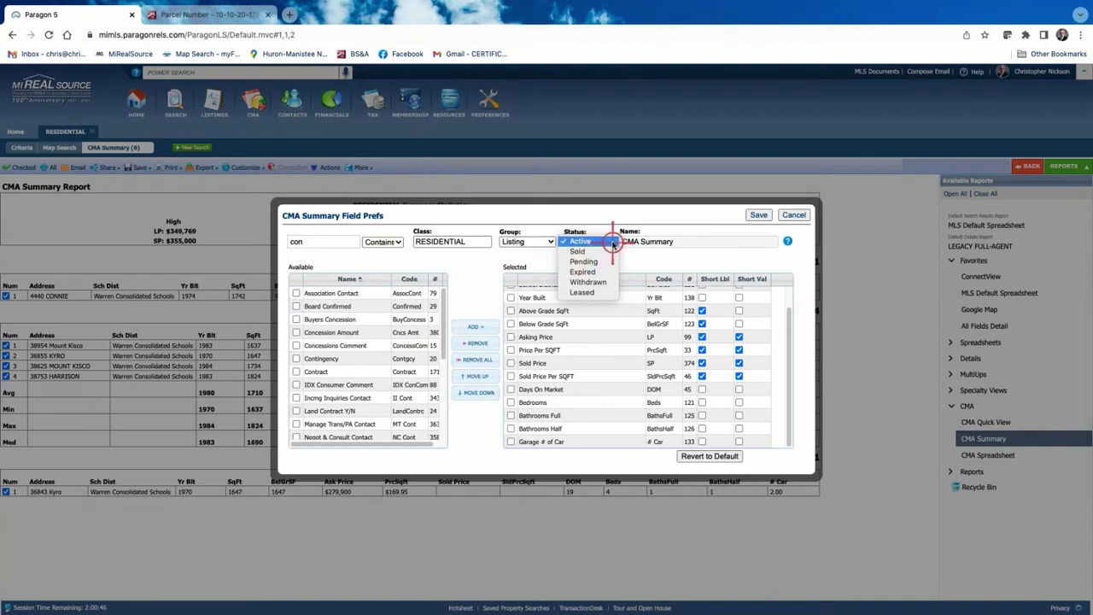
{"action": "left_click", "coordinate": [613, 244]}
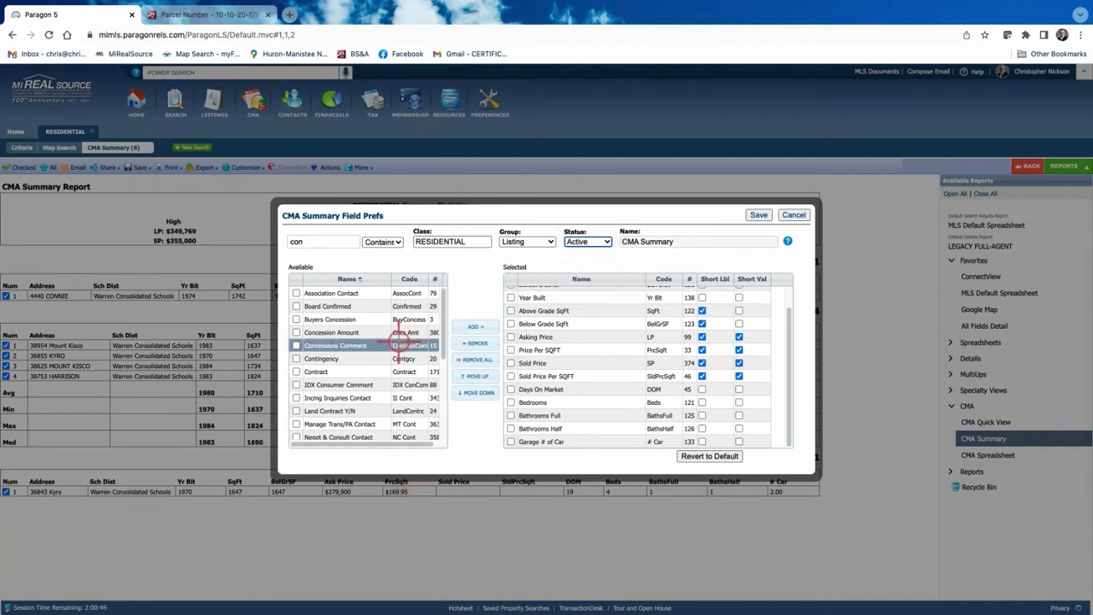
{"action": "left_click", "coordinate": [794, 215]}
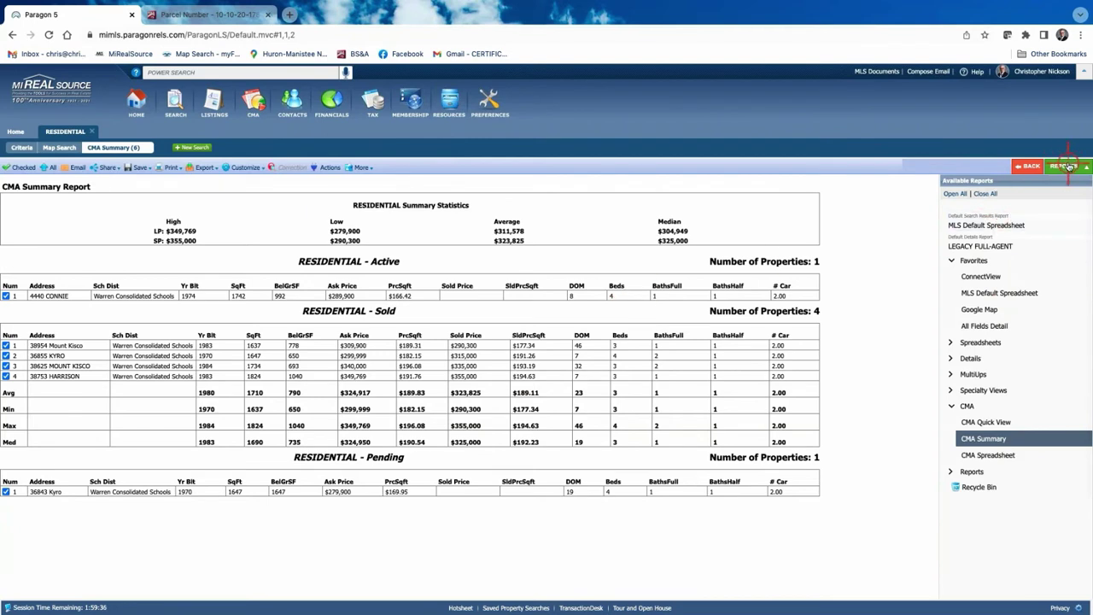
- Switch the report to CMA Spreadsheet from the CMA report group
{"action": "left_click", "coordinate": [964, 405]}
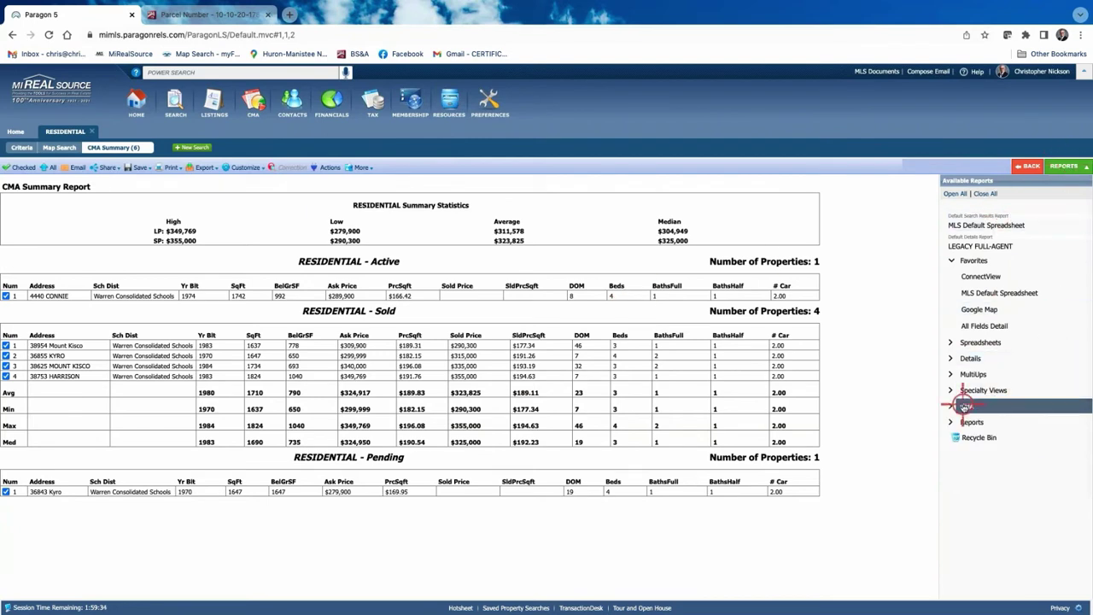
{"action": "left_click", "coordinate": [965, 405]}
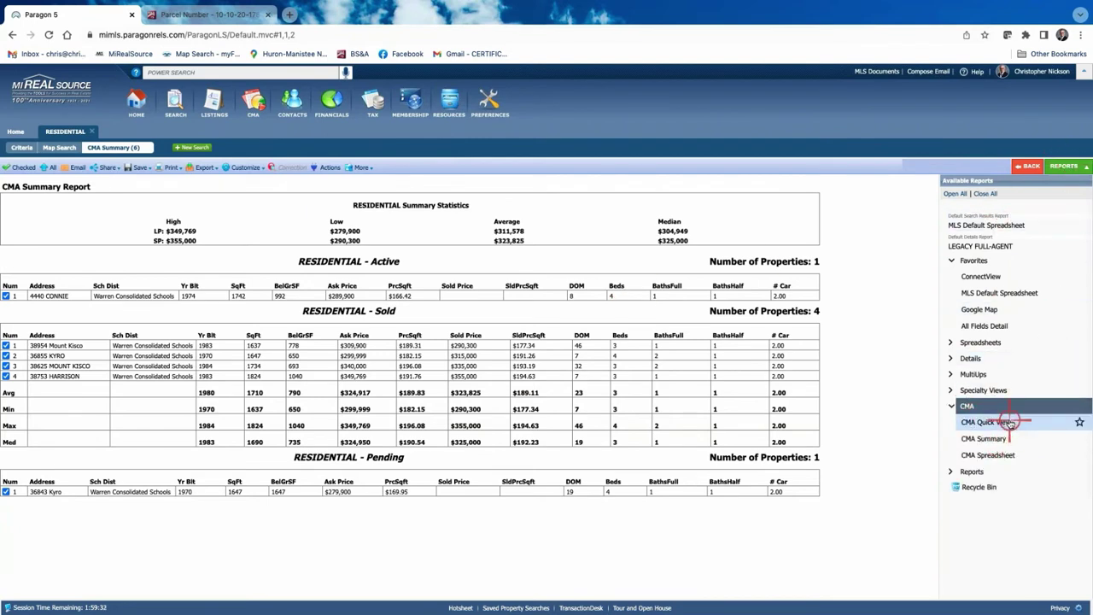
{"action": "left_click", "coordinate": [1000, 454]}
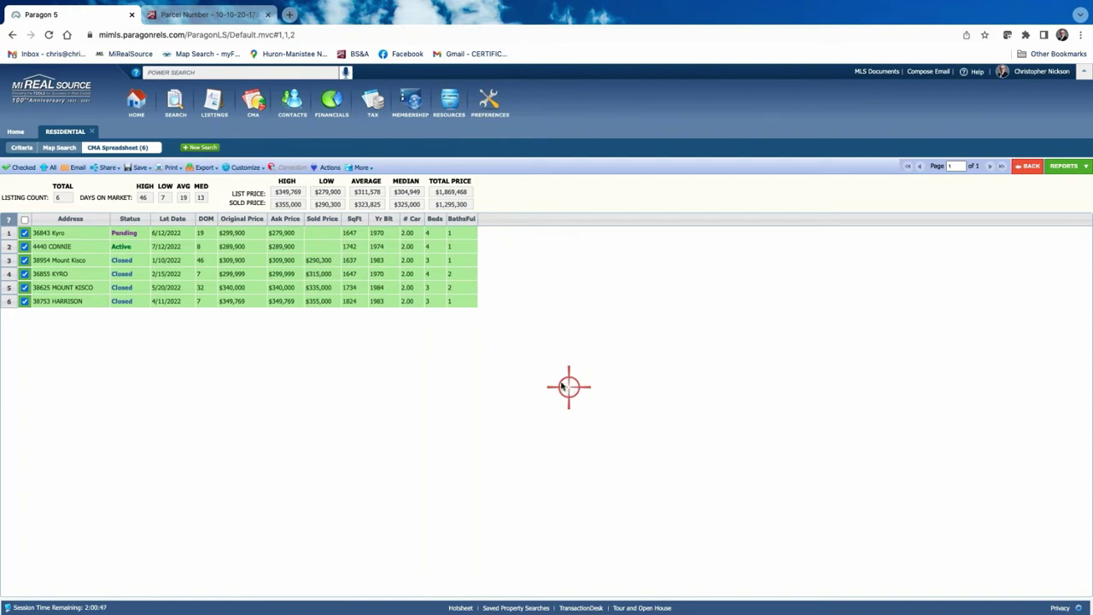
- Try reordering the Original Price and Ask Price columns by dragging their headers
{"action": "left_click", "coordinate": [247, 220]}
{"action": "left_click_drag", "start_coordinate": [246, 220], "coordinate": [509, 232]}
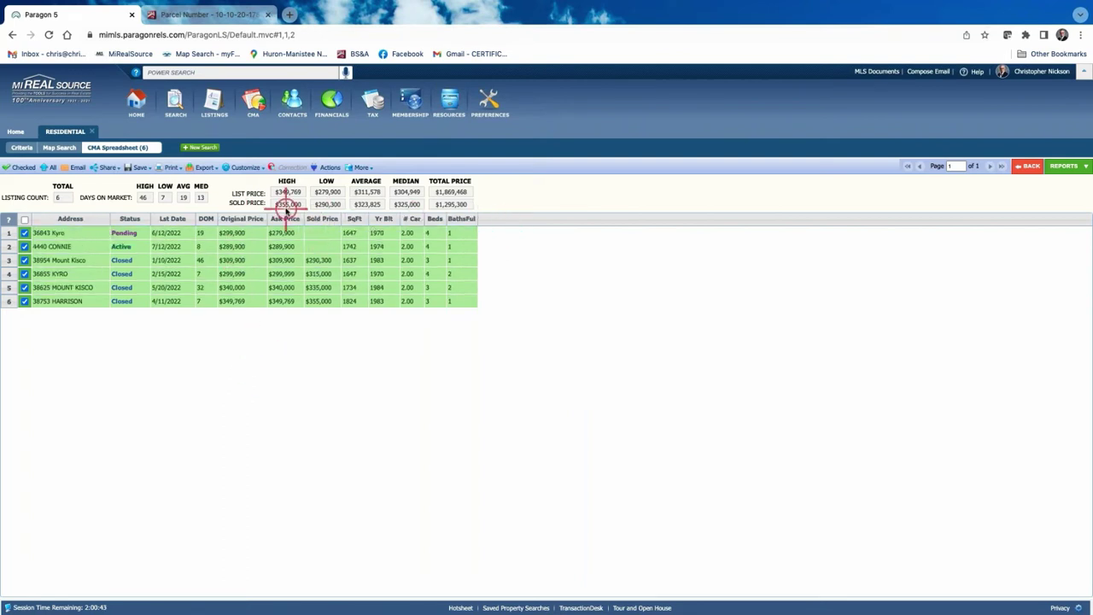
{"action": "left_click_drag", "start_coordinate": [285, 219], "coordinate": [391, 215]}
- Review the spreadsheet's field preferences at Listing Date, cancel, and show Available Reports
{"action": "left_click", "coordinate": [247, 167]}
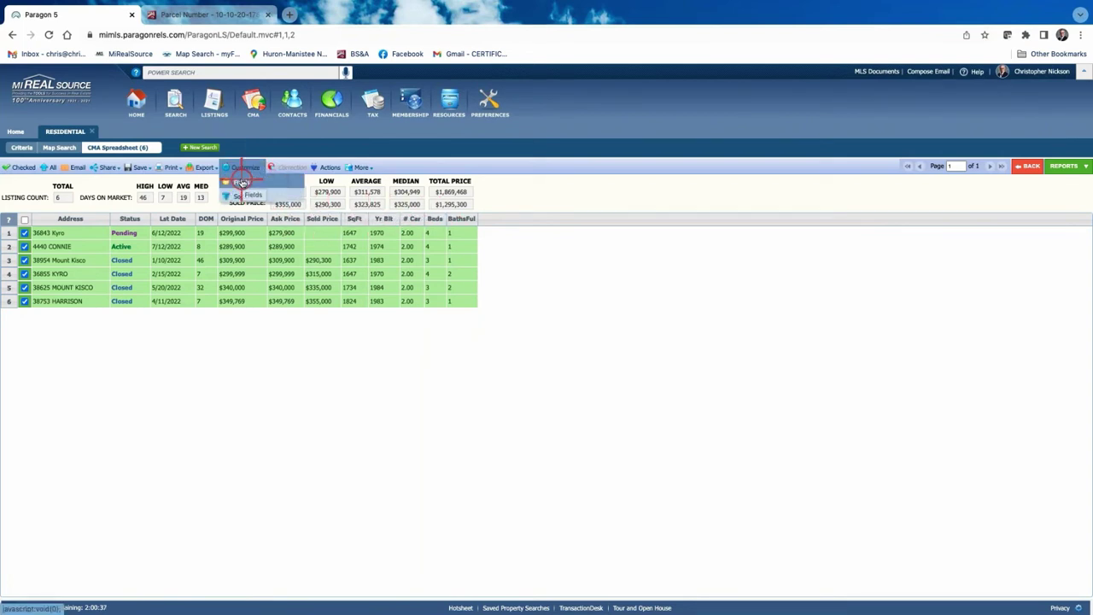
{"action": "left_click", "coordinate": [243, 183]}
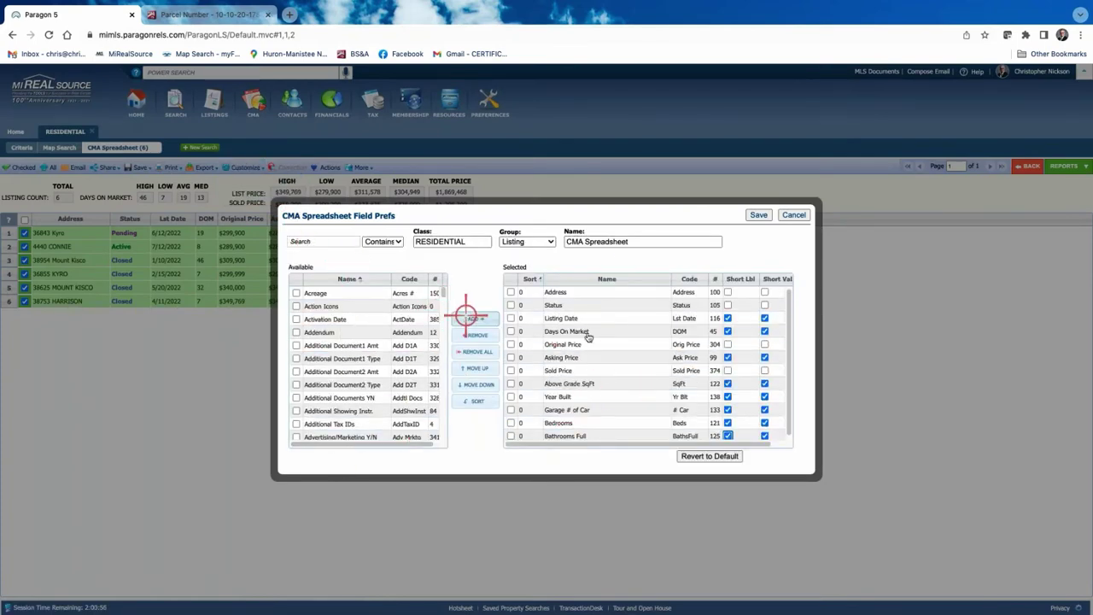
{"action": "left_click", "coordinate": [694, 315]}
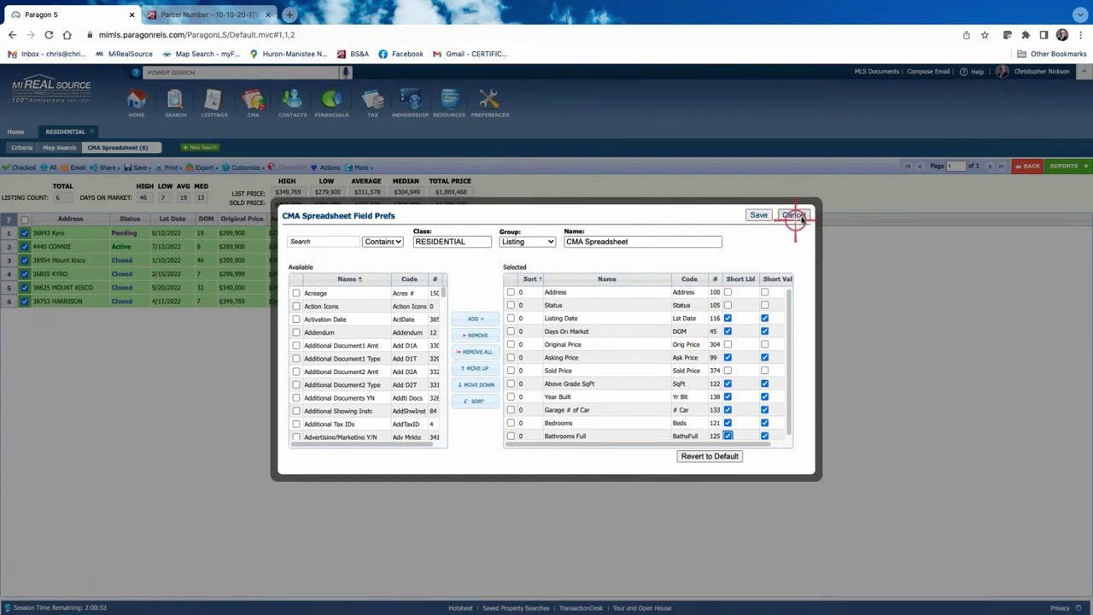
{"action": "left_click", "coordinate": [796, 215]}
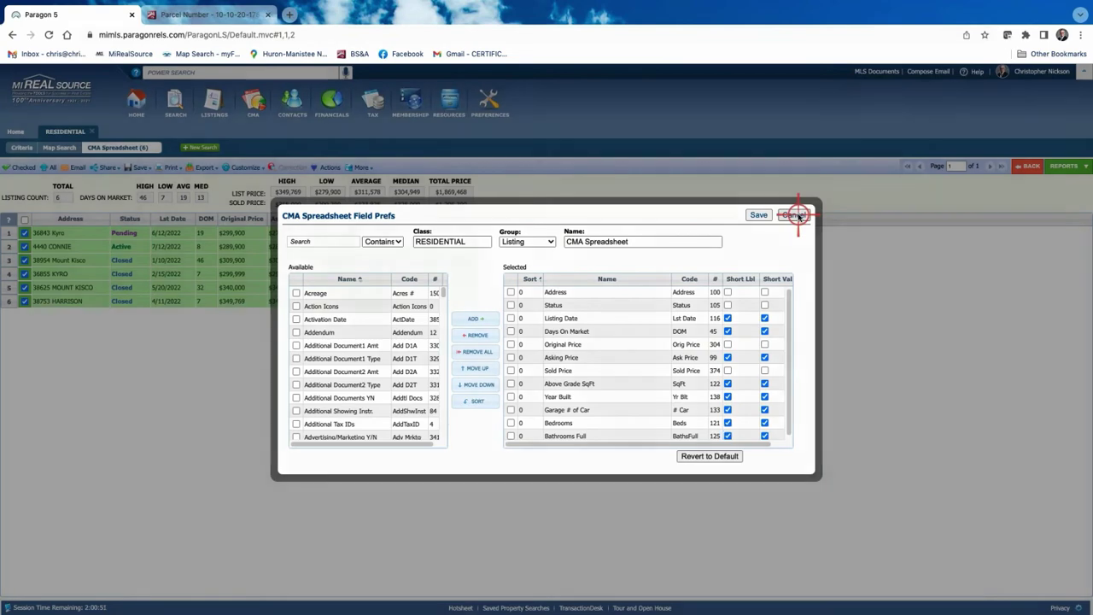
{"action": "left_click", "coordinate": [1058, 166]}
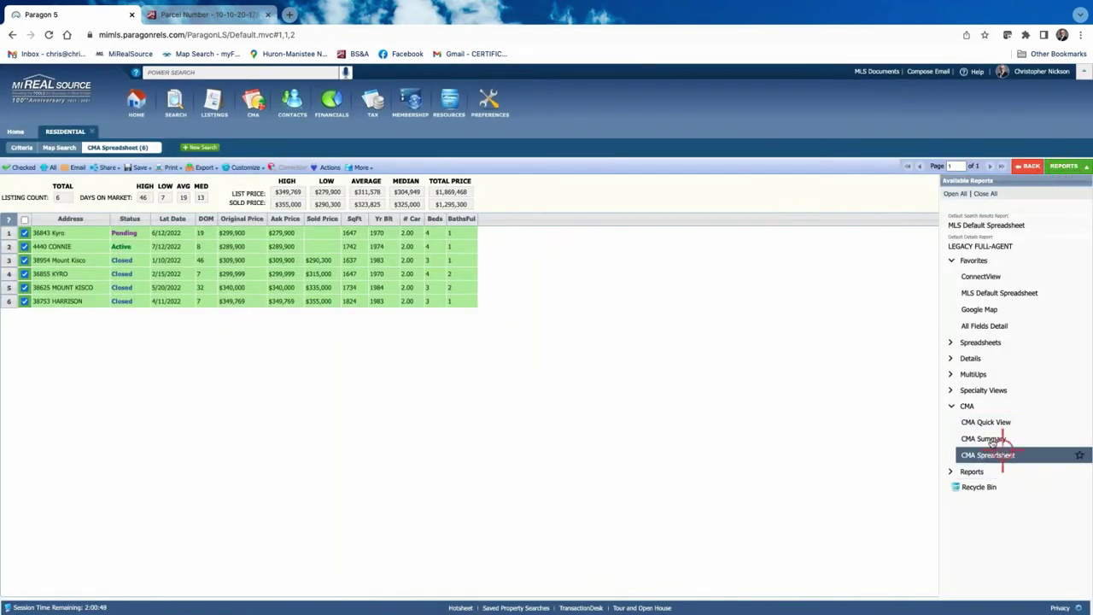
- Compare the CMA Summary and CMA Spreadsheet, then switch to MLS Default Spreadsheet
{"action": "left_click", "coordinate": [983, 438]}
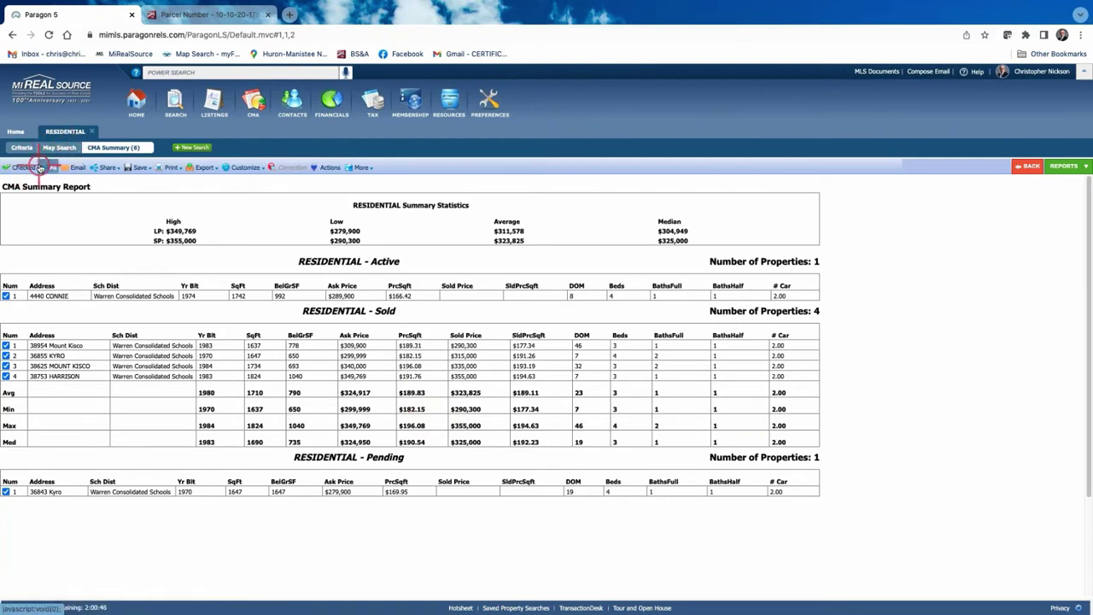
{"action": "left_click", "coordinate": [1027, 165]}
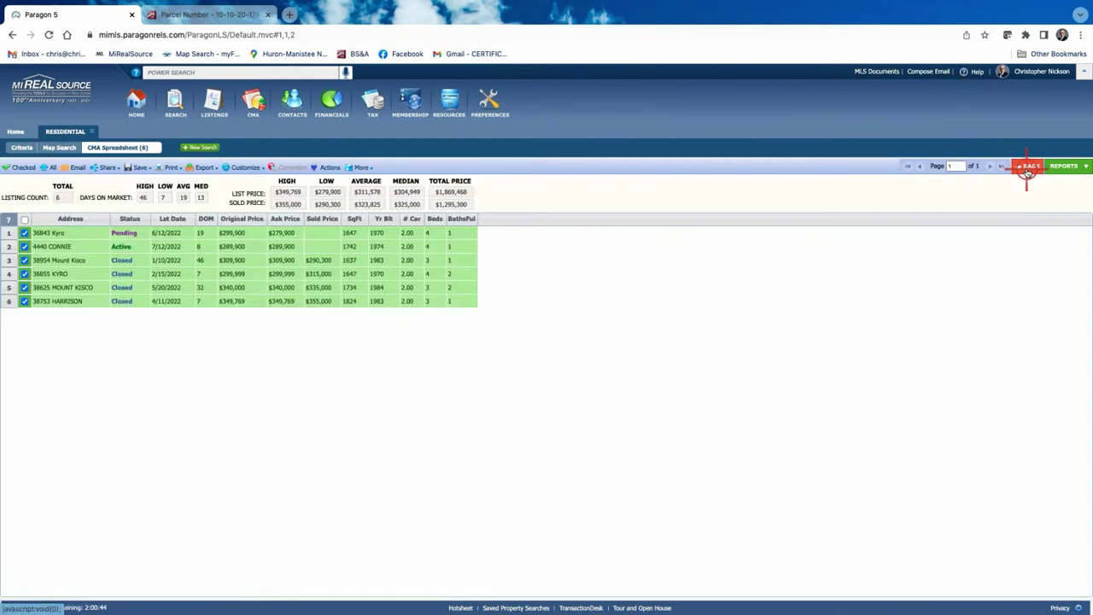
{"action": "left_click", "coordinate": [1064, 166]}
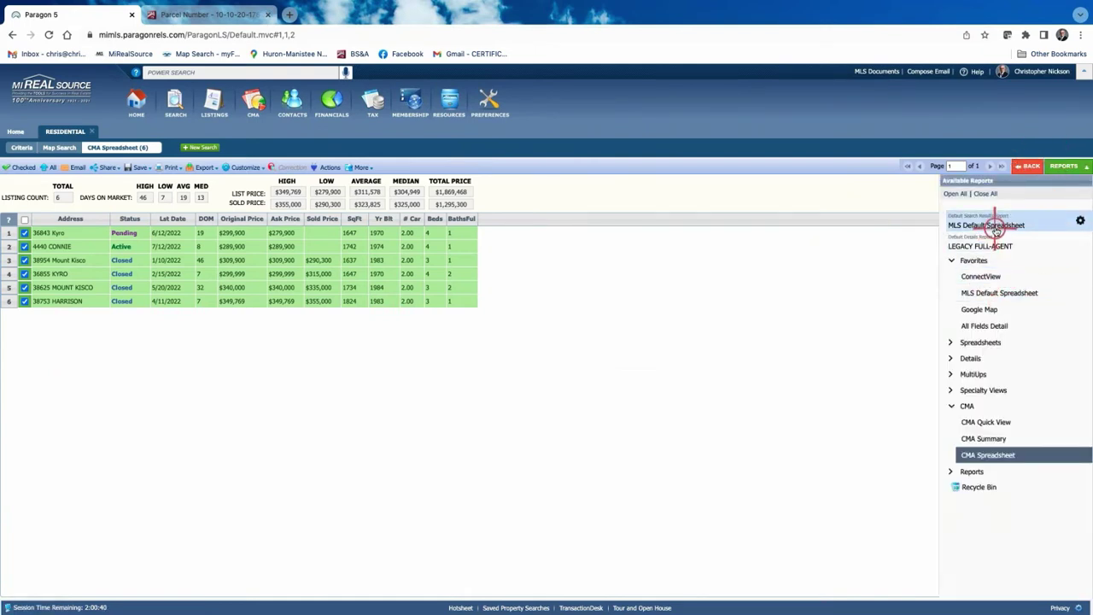
{"action": "left_click", "coordinate": [995, 225]}
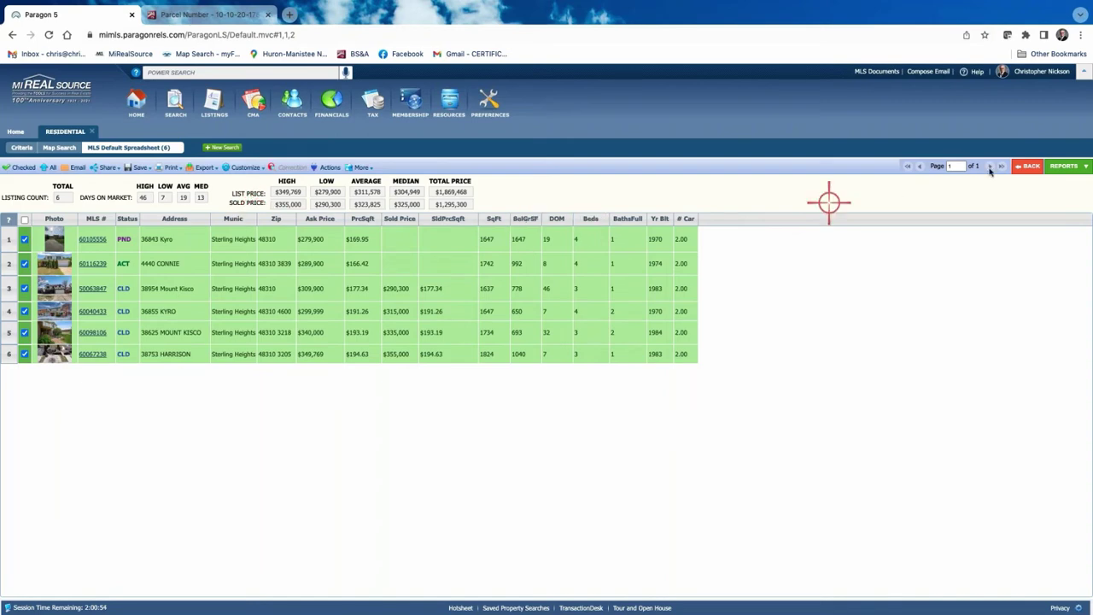
- Check the CMA Summary again, return to MLS Default Spreadsheet, and select the row 2 listing
{"action": "left_click", "coordinate": [1071, 165]}
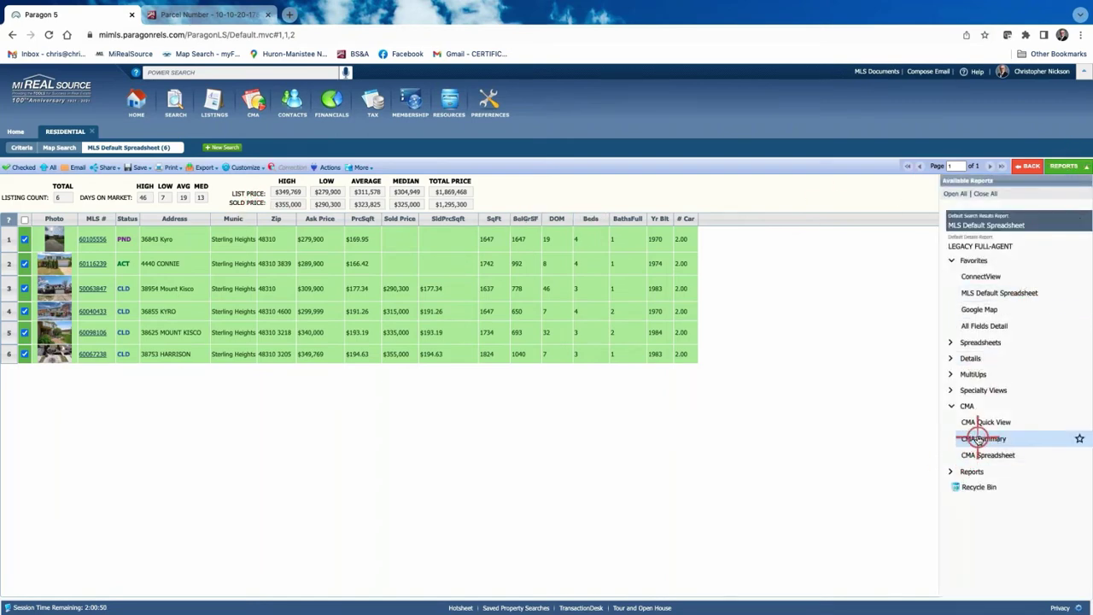
{"action": "left_click", "coordinate": [971, 438]}
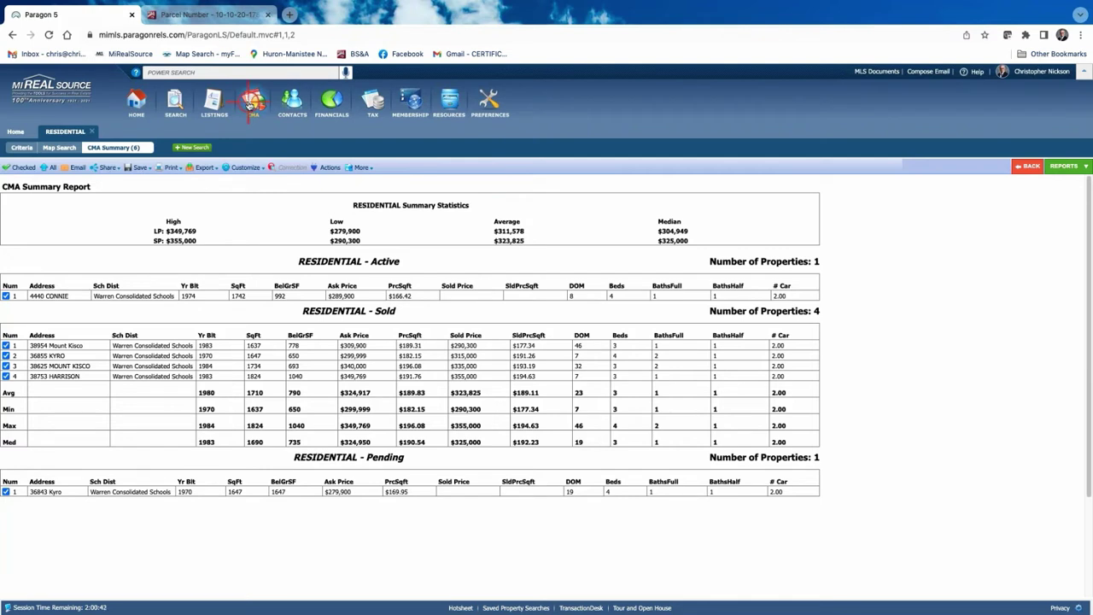
{"action": "left_click", "coordinate": [1032, 167]}
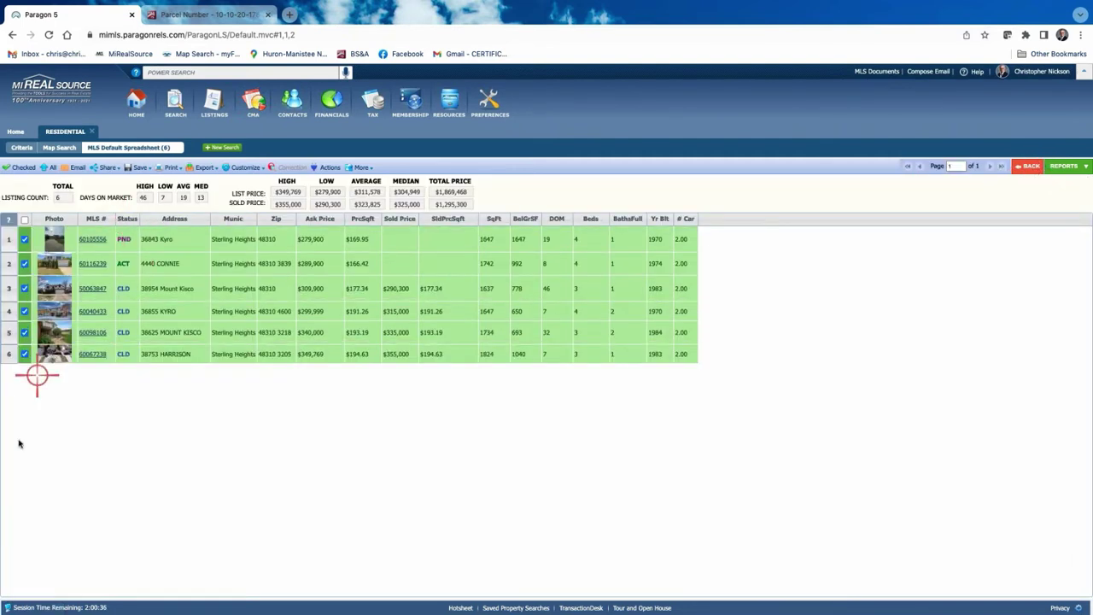
{"action": "left_click", "coordinate": [22, 263]}
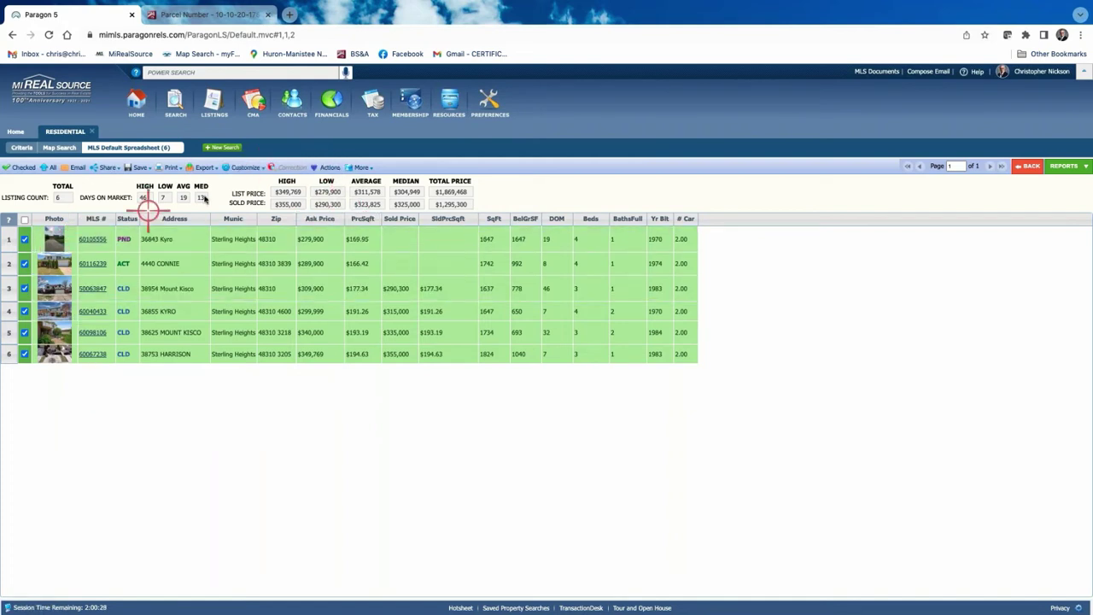
- Send the six selected listings to a new Cloud CMA: CMA report via Actions
{"action": "left_click", "coordinate": [329, 167]}
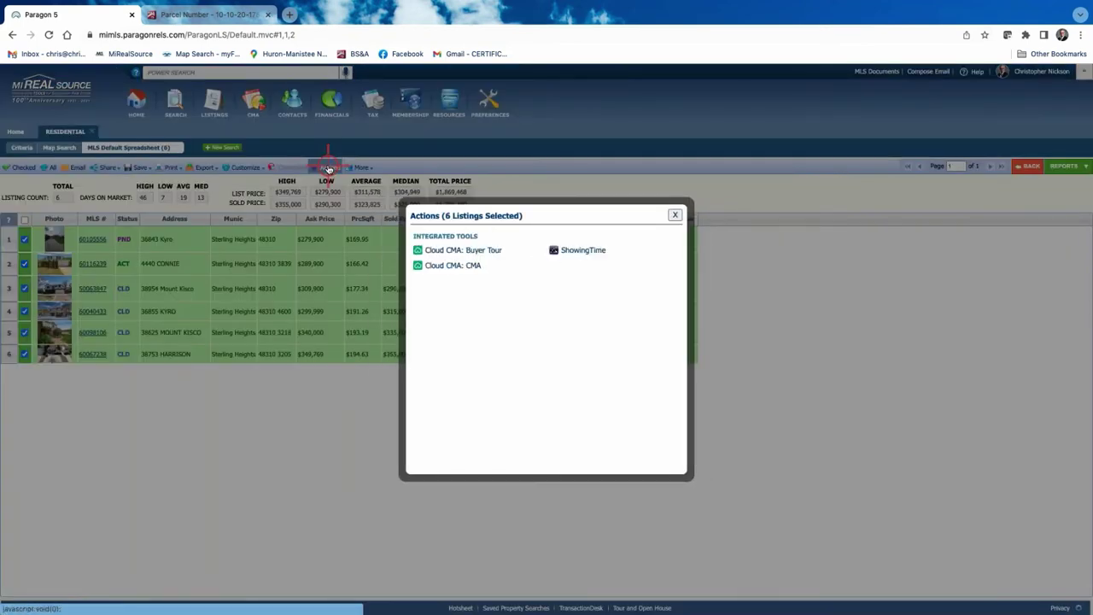
{"action": "left_click", "coordinate": [459, 268]}
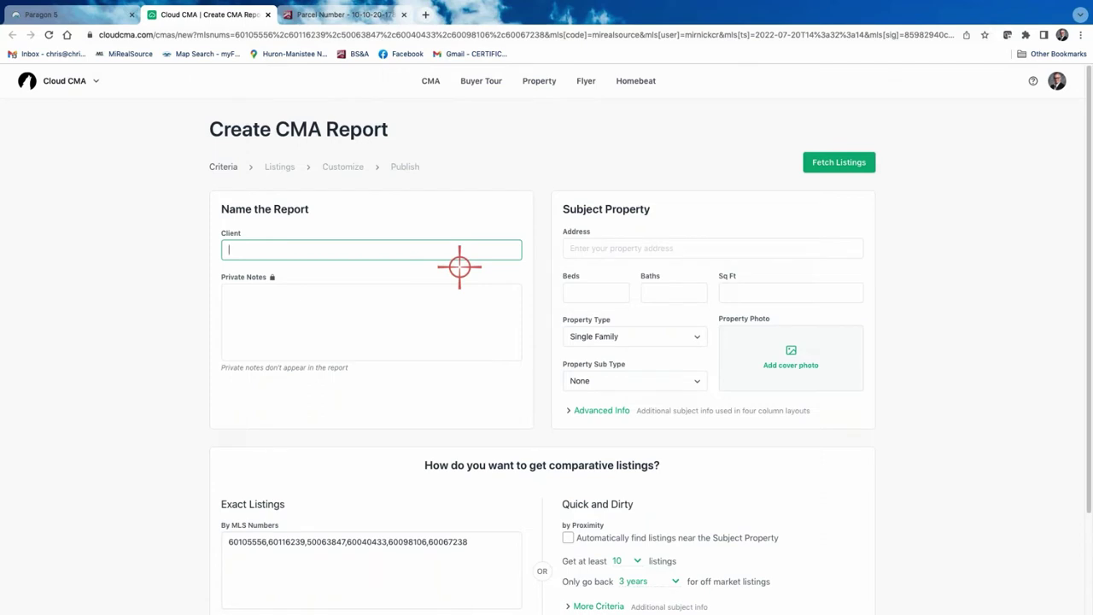
- Enter the two clients' first names as the Client, joined by '&' instead of 'And'
{"action": "scroll", "coordinate": [449, 487], "scroll_direction": "down", "scroll_amount": 3}
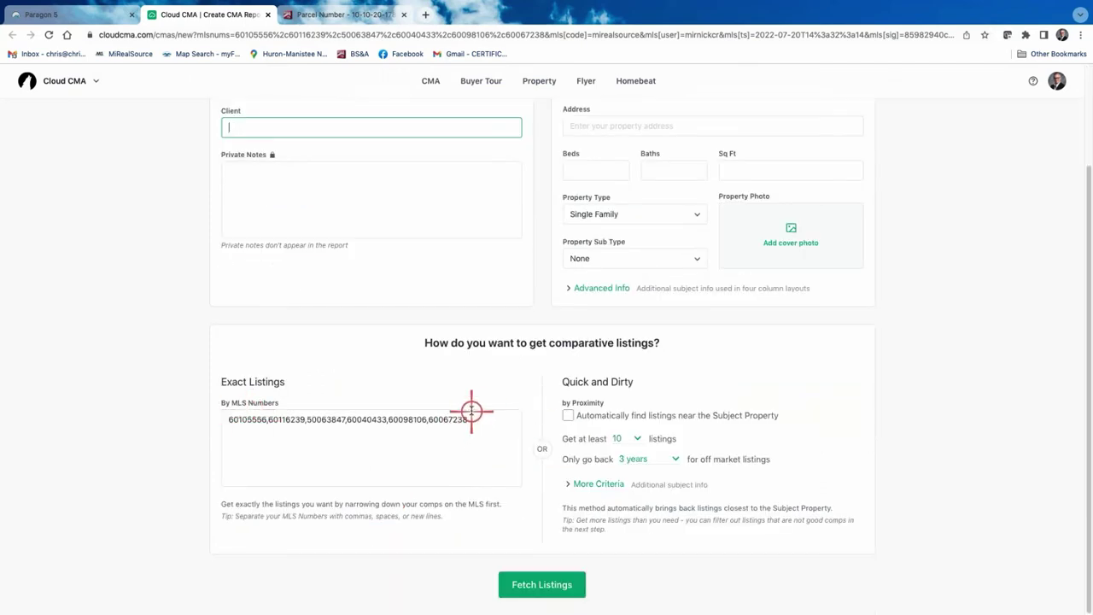
{"action": "scroll", "coordinate": [398, 414], "scroll_direction": "up", "scroll_amount": 3}
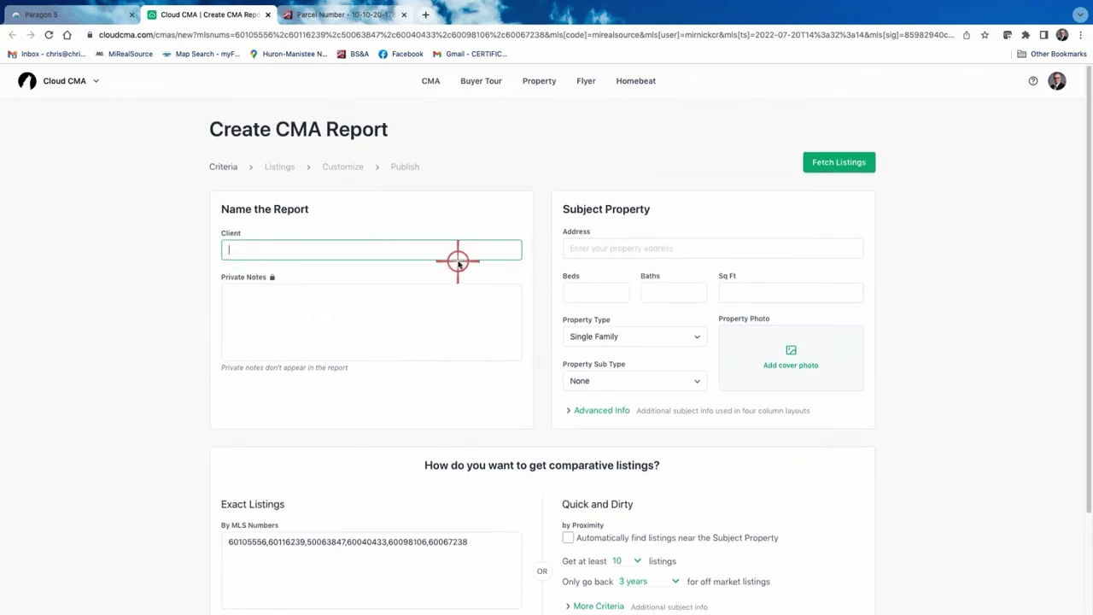
{"action": "type", "text": "Thom And Janet"}
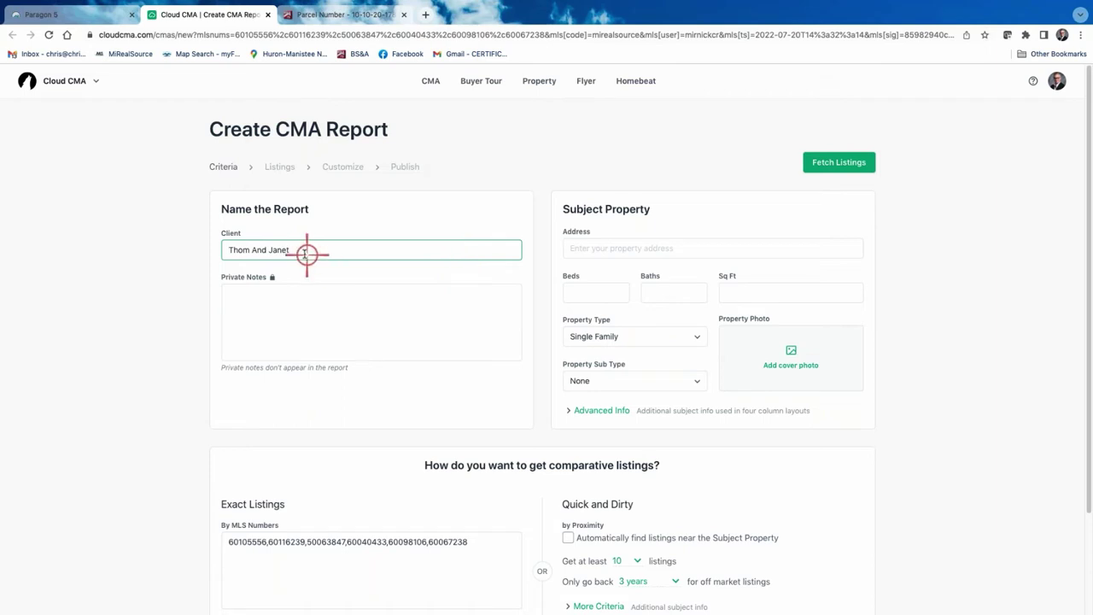
{"action": "key", "text": "BackSpace"}
{"action": "key", "text": "BackSpace"}
{"action": "key", "text": "BackSpace"}
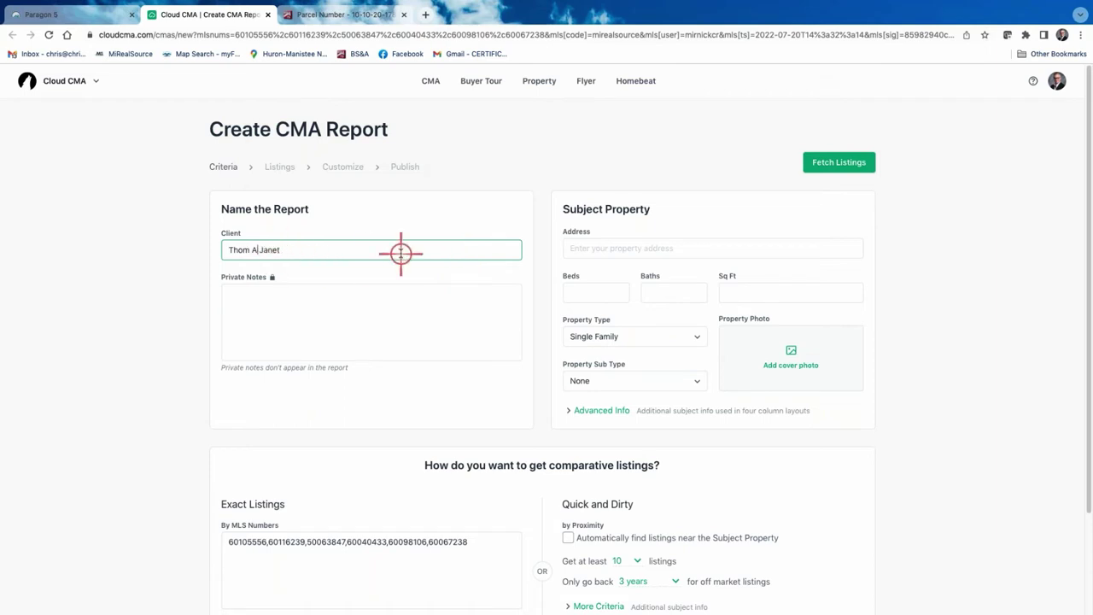
{"action": "type", "text": "&"}
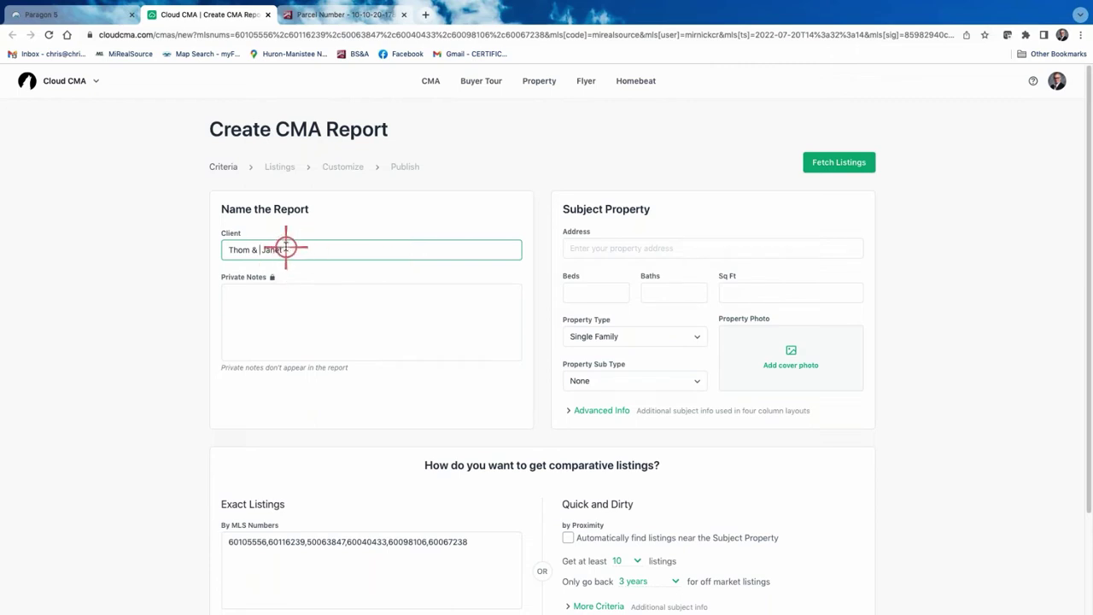
{"action": "key", "text": "Delete"}
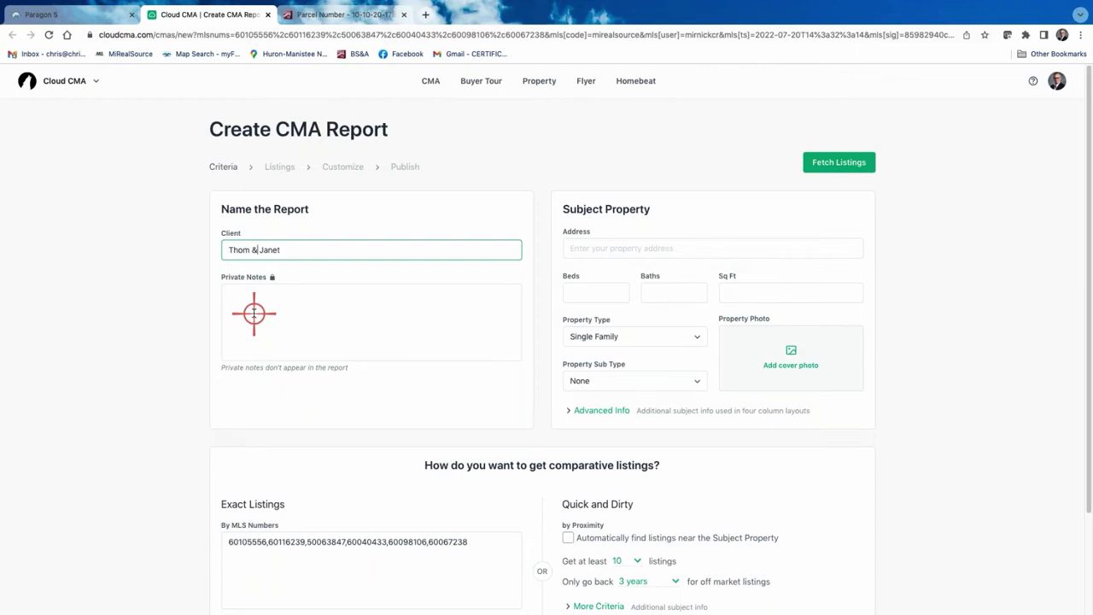
- Enter the subject property's street address and accept the matching address suggestion
{"action": "left_click", "coordinate": [594, 247]}
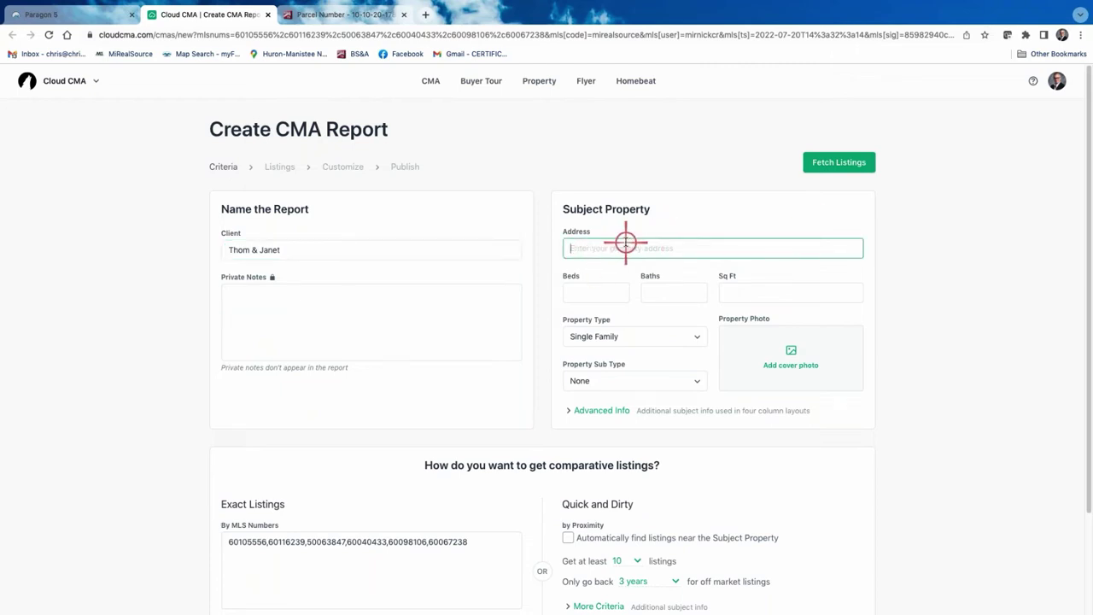
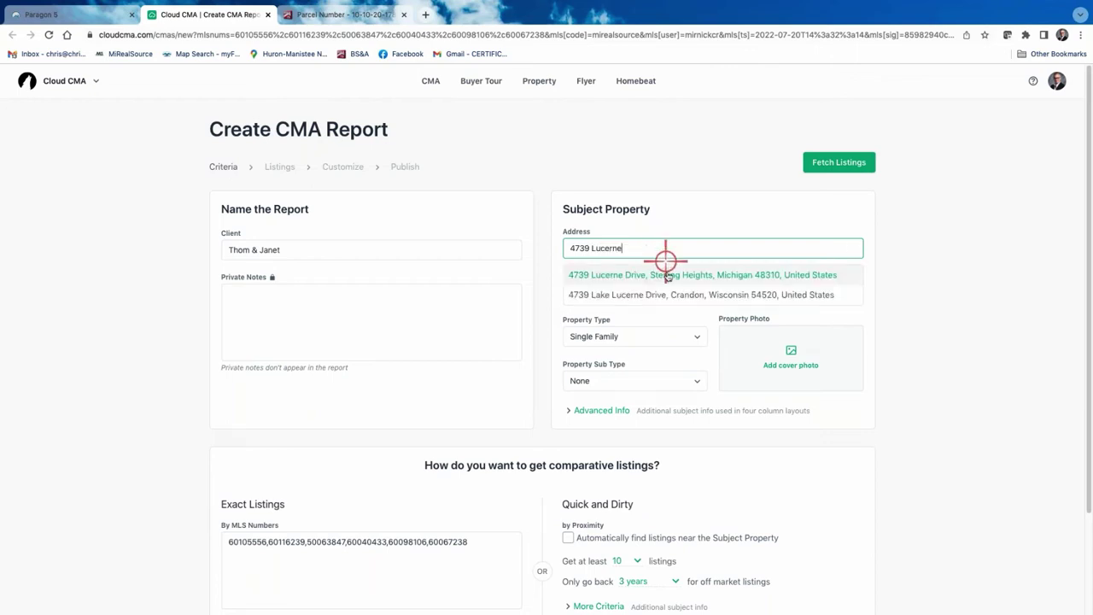
{"action": "left_click", "coordinate": [759, 276]}
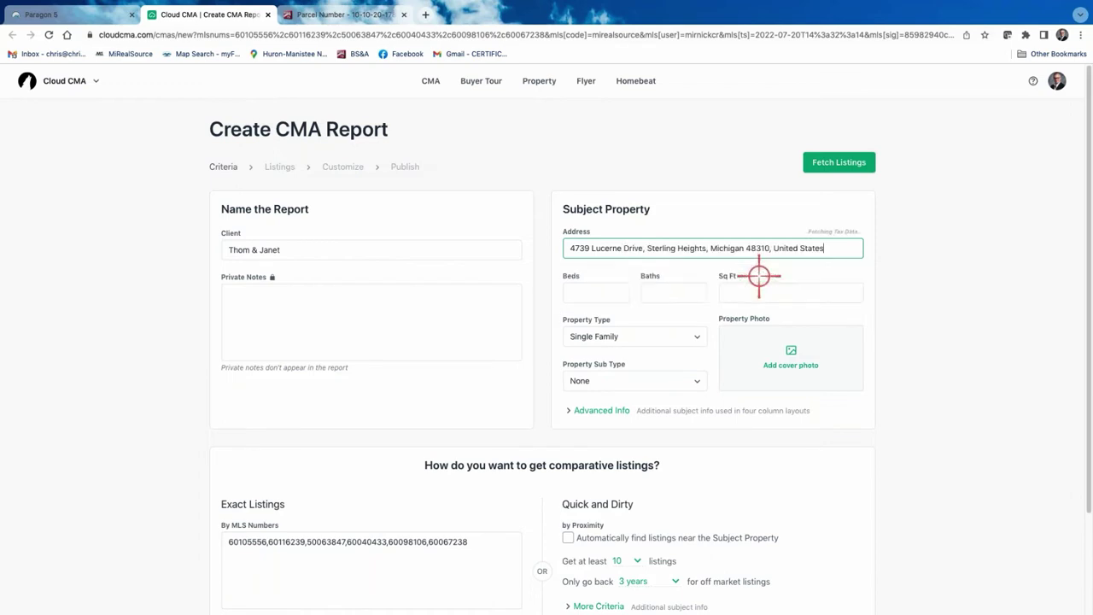
- Set the subject property to 3 beds and 1770 sq ft, and expand Advanced Info
{"action": "left_click", "coordinate": [595, 295]}
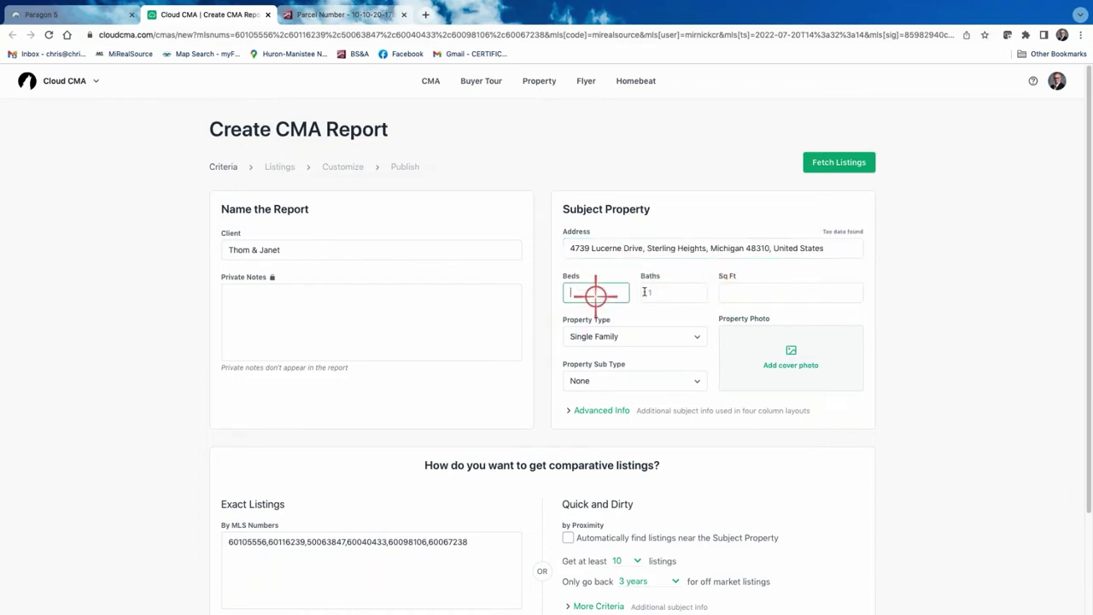
{"action": "type", "text": "3"}
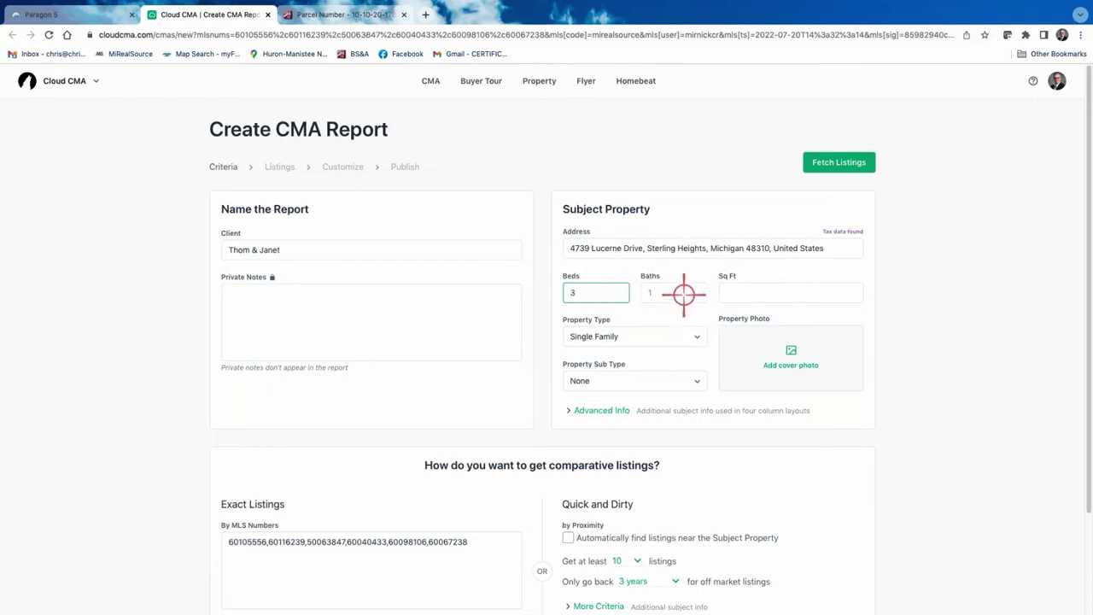
{"action": "left_click", "coordinate": [743, 294]}
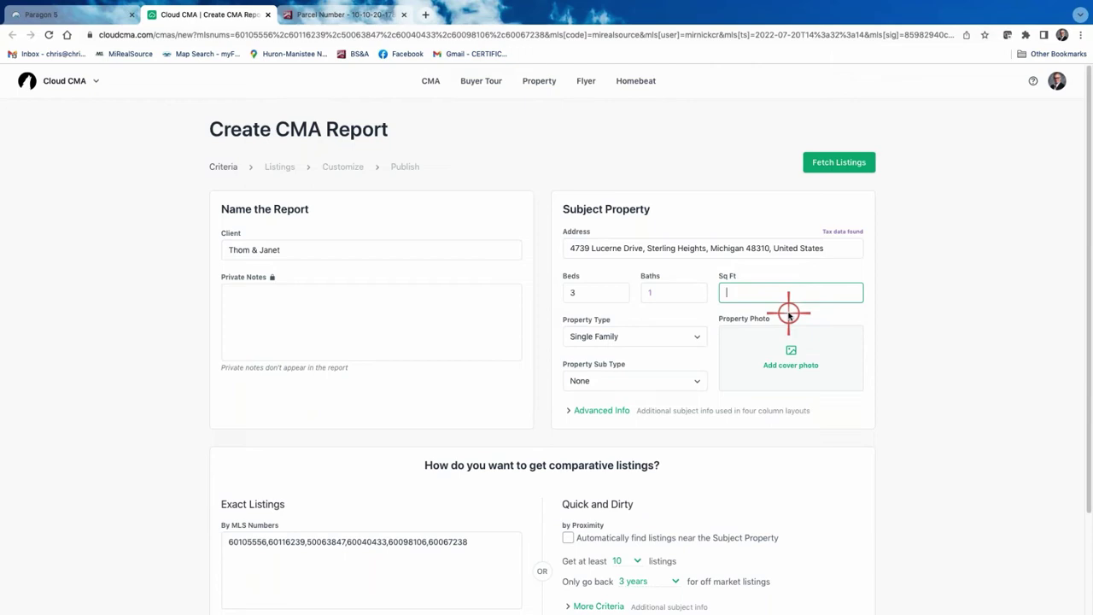
{"action": "type", "text": "1770"}
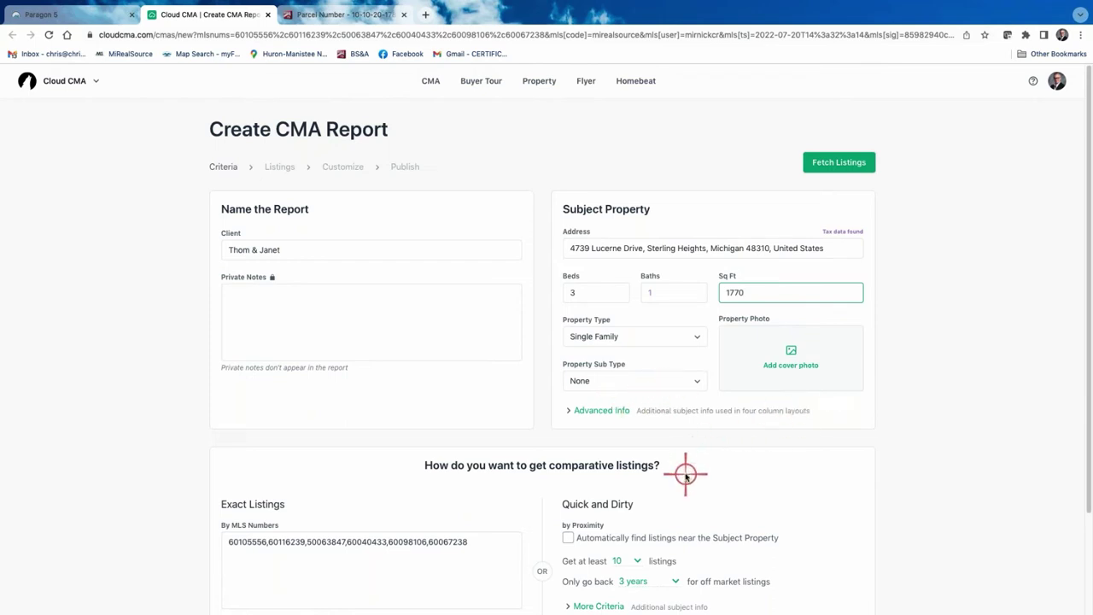
{"action": "left_click", "coordinate": [613, 410]}
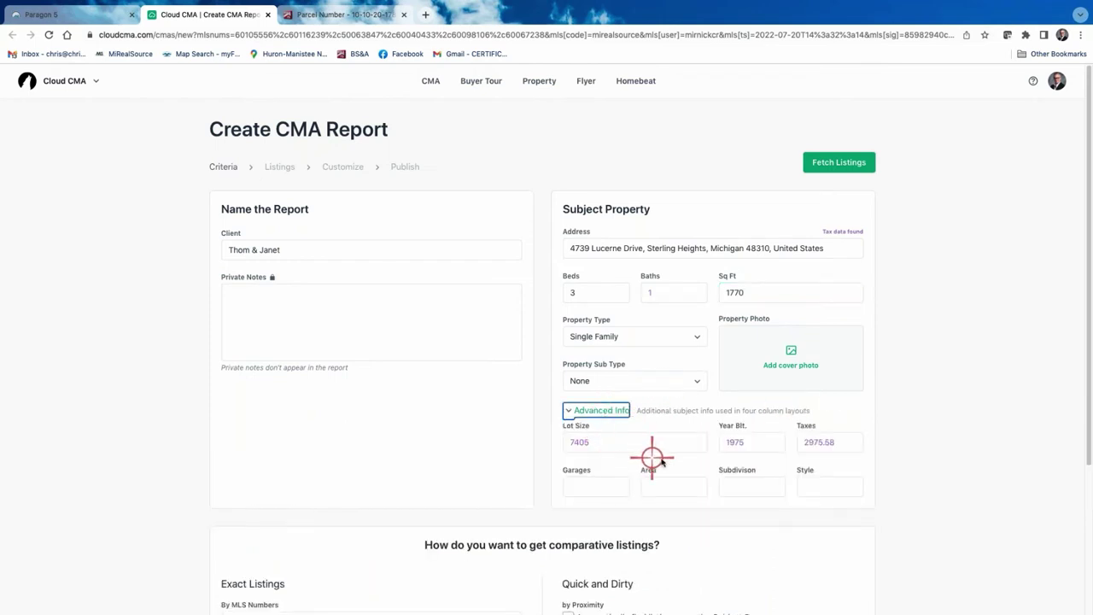
- Enter 2 in the subject property's Garages field under Advanced Info
{"action": "left_click", "coordinate": [595, 484]}
{"action": "type", "text": "2"}
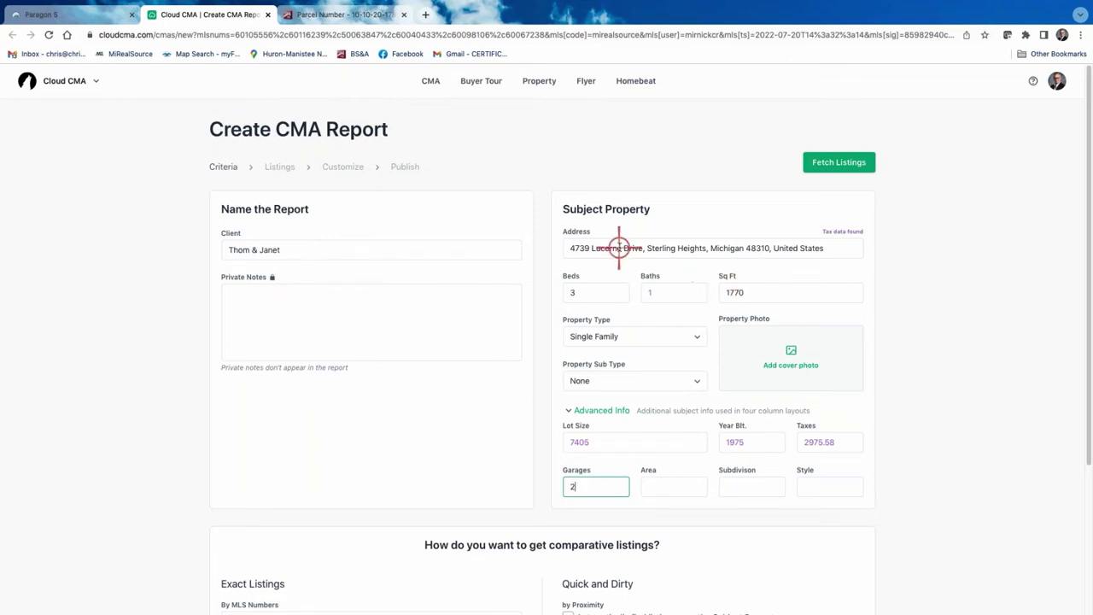
{"action": "scroll", "coordinate": [661, 346], "scroll_direction": "down", "scroll_amount": 1}
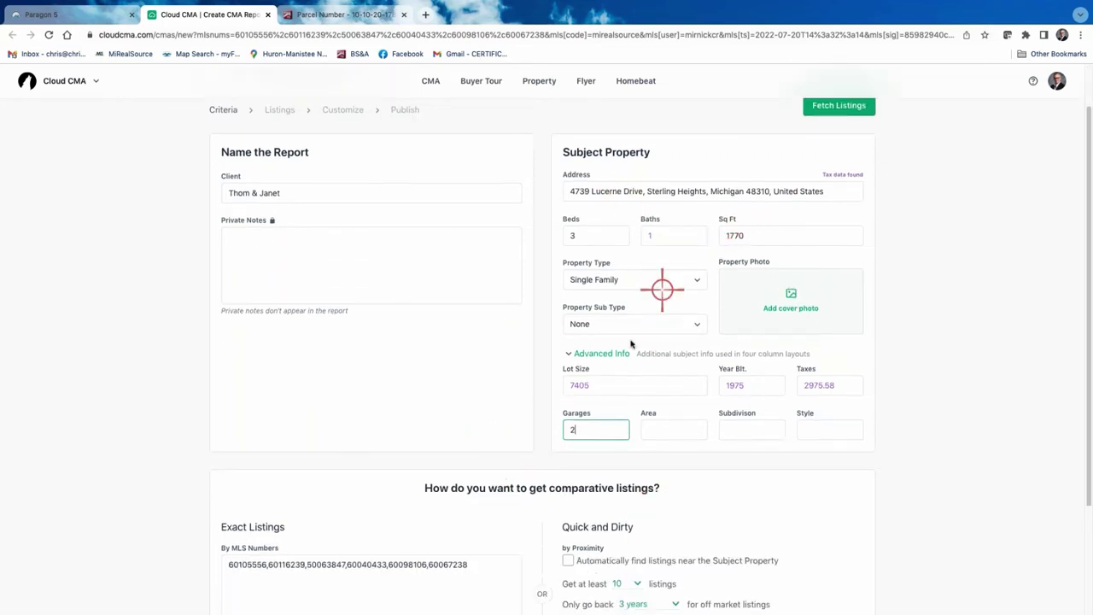
{"action": "scroll", "coordinate": [632, 350], "scroll_direction": "down", "scroll_amount": 1}
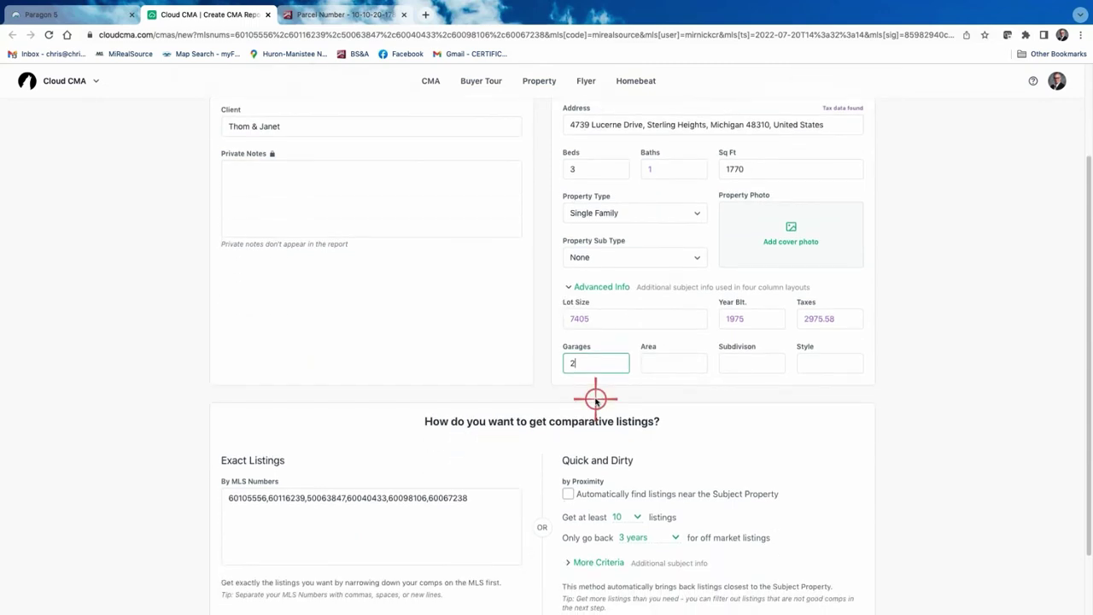
{"action": "scroll", "coordinate": [487, 418], "scroll_direction": "down", "scroll_amount": 1}
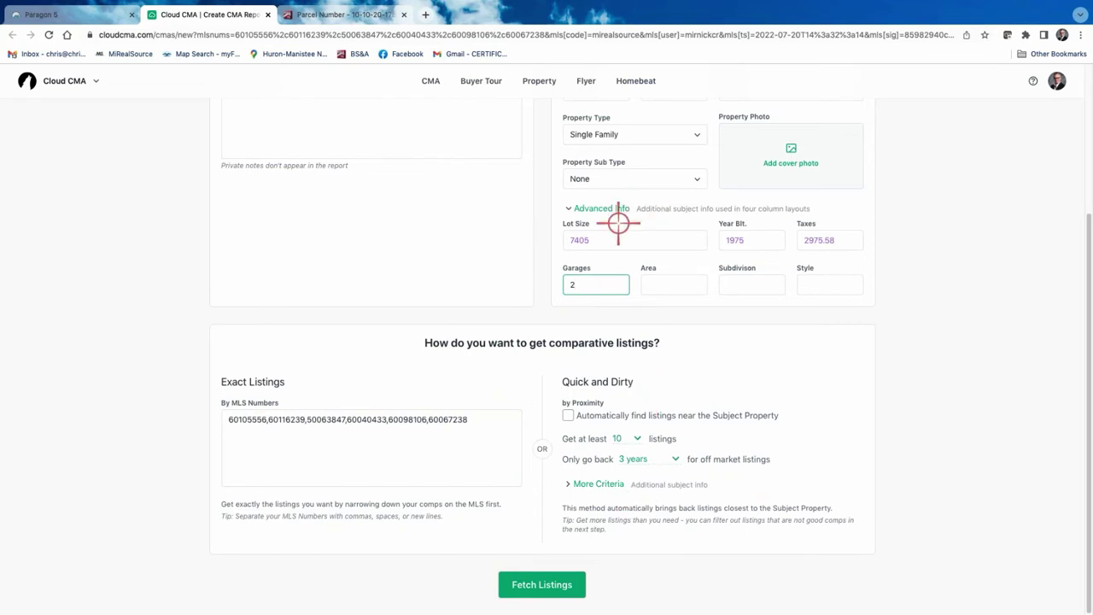
{"action": "scroll", "coordinate": [780, 253], "scroll_direction": "up", "scroll_amount": 3}
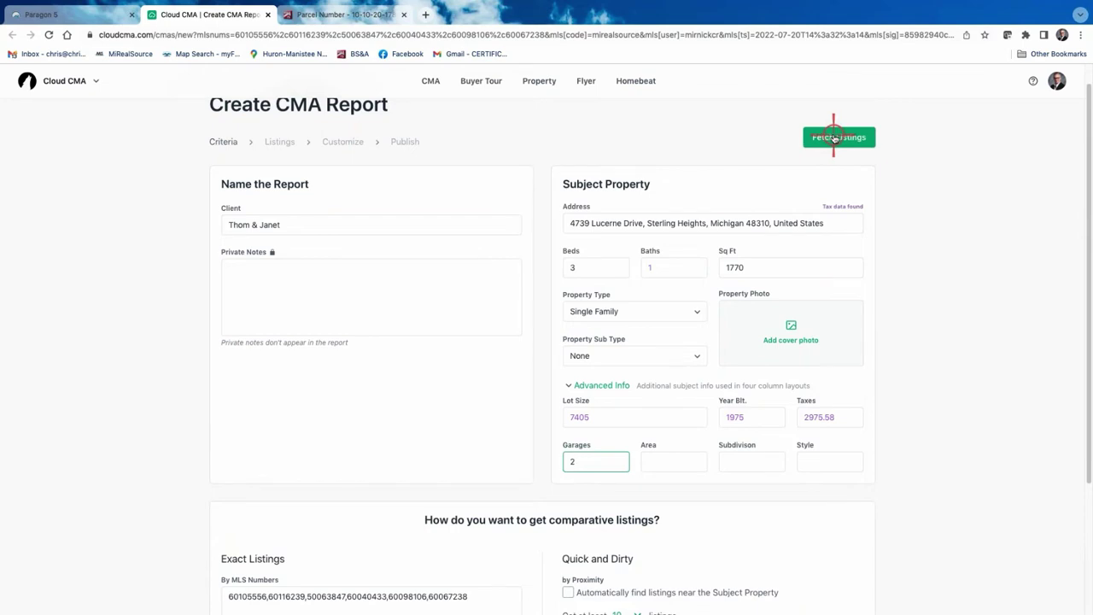
{"action": "scroll", "coordinate": [834, 138], "scroll_direction": "down", "scroll_amount": 1}
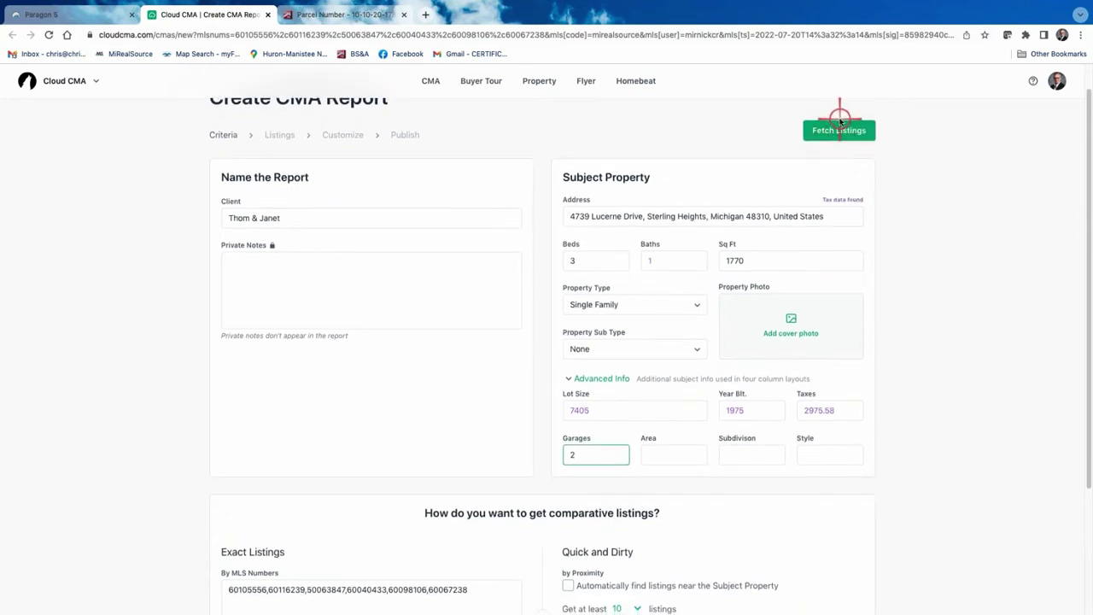
{"action": "scroll", "coordinate": [827, 182], "scroll_direction": "down", "scroll_amount": 2}
{"action": "scroll", "coordinate": [660, 458], "scroll_direction": "up", "scroll_amount": 1}
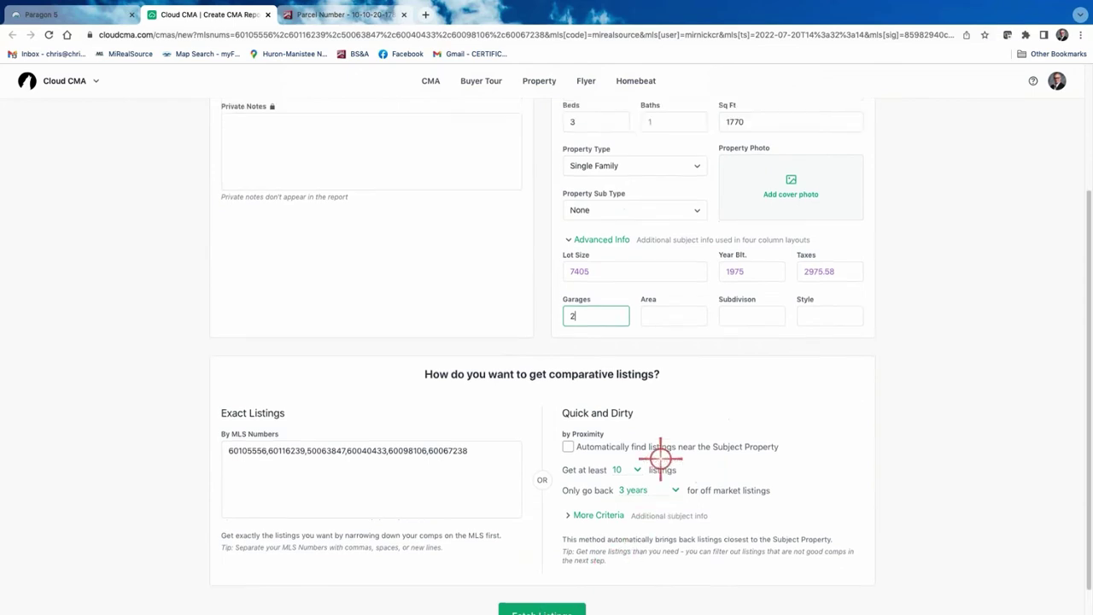
{"action": "scroll", "coordinate": [659, 458], "scroll_direction": "up", "scroll_amount": 3}
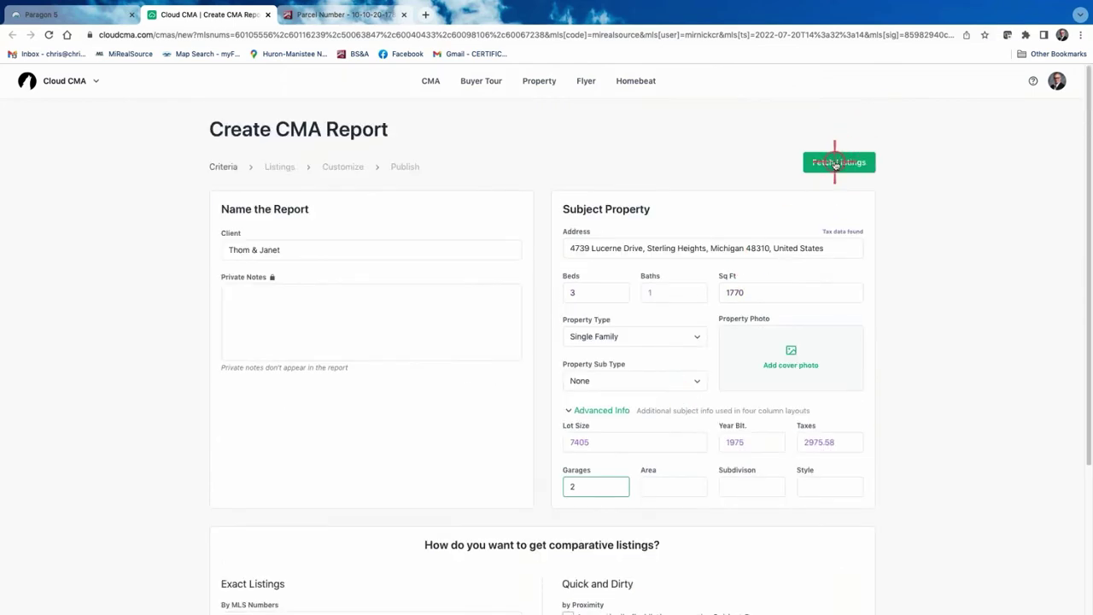
- Fetch the six comparables onto the Organize Listings map: 1 active, 1 pending, 4 sold, averaging $310,850
{"action": "left_click", "coordinate": [835, 162]}
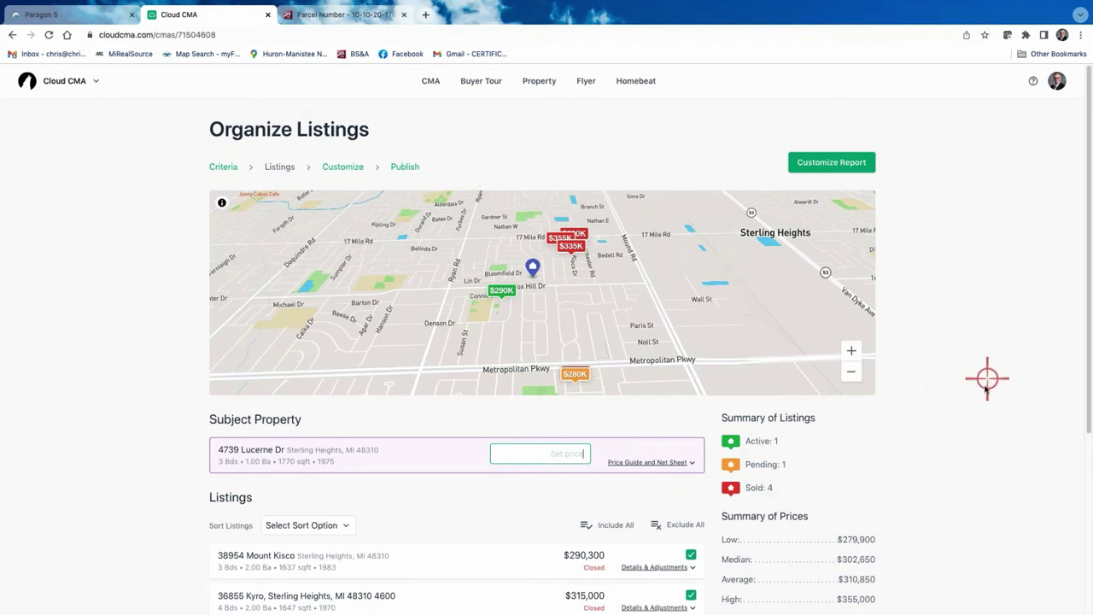
{"action": "scroll", "coordinate": [968, 405], "scroll_direction": "down", "scroll_amount": 2}
{"action": "scroll", "coordinate": [971, 412], "scroll_direction": "down", "scroll_amount": 1}
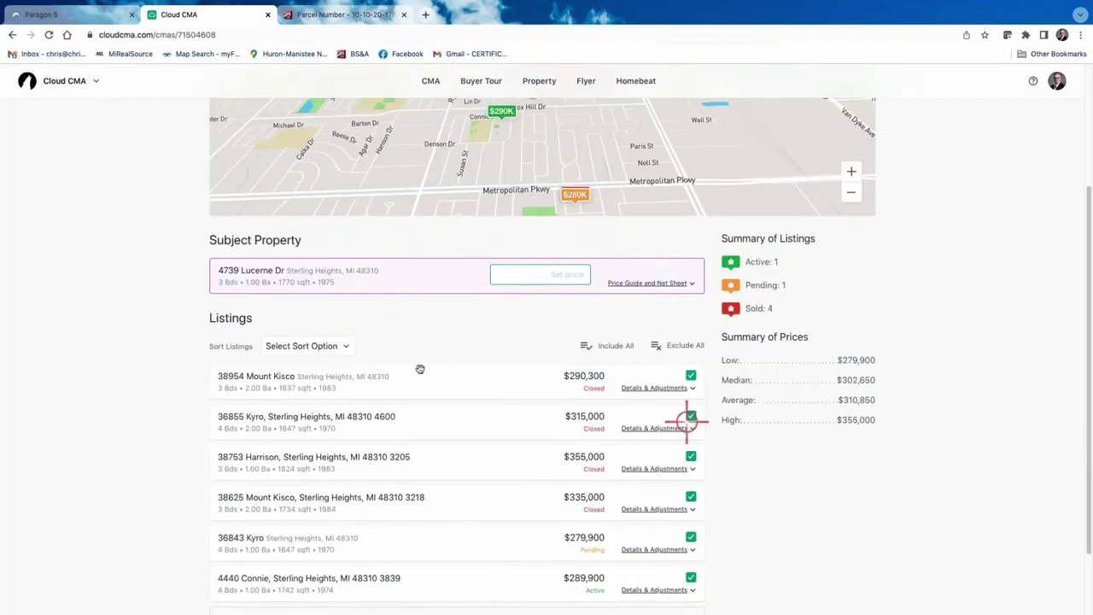
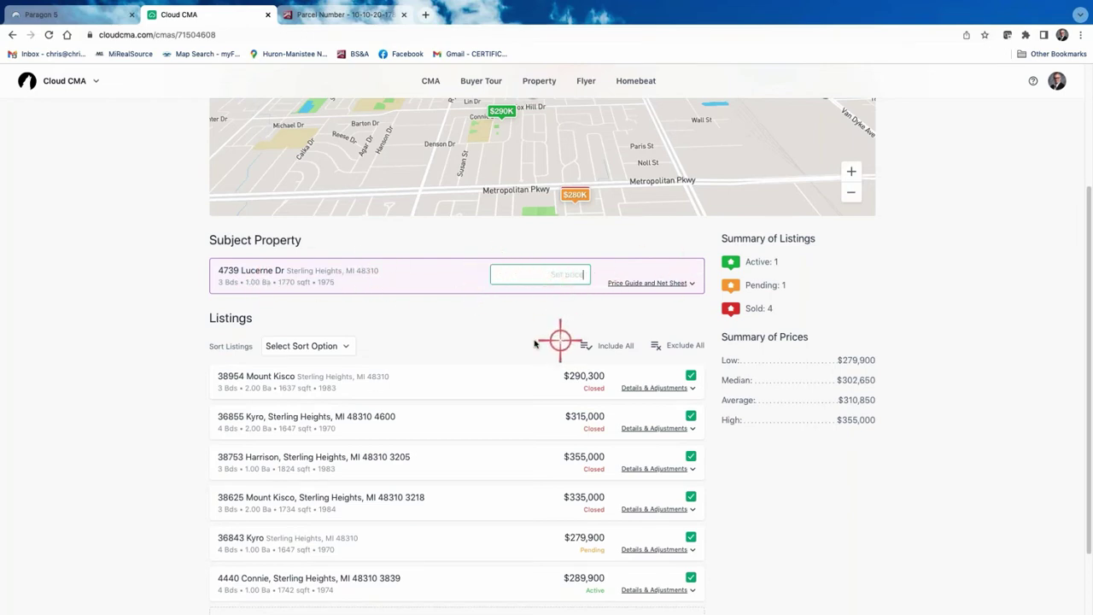
{"action": "scroll", "coordinate": [486, 339], "scroll_direction": "down", "scroll_amount": 2}
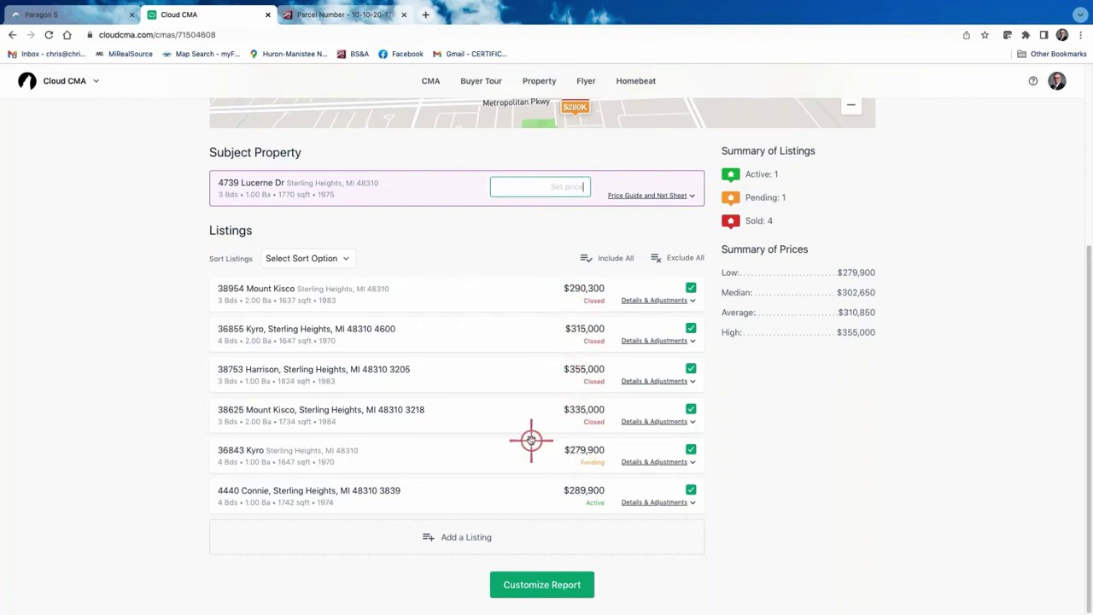
{"action": "left_click", "coordinate": [343, 257]}
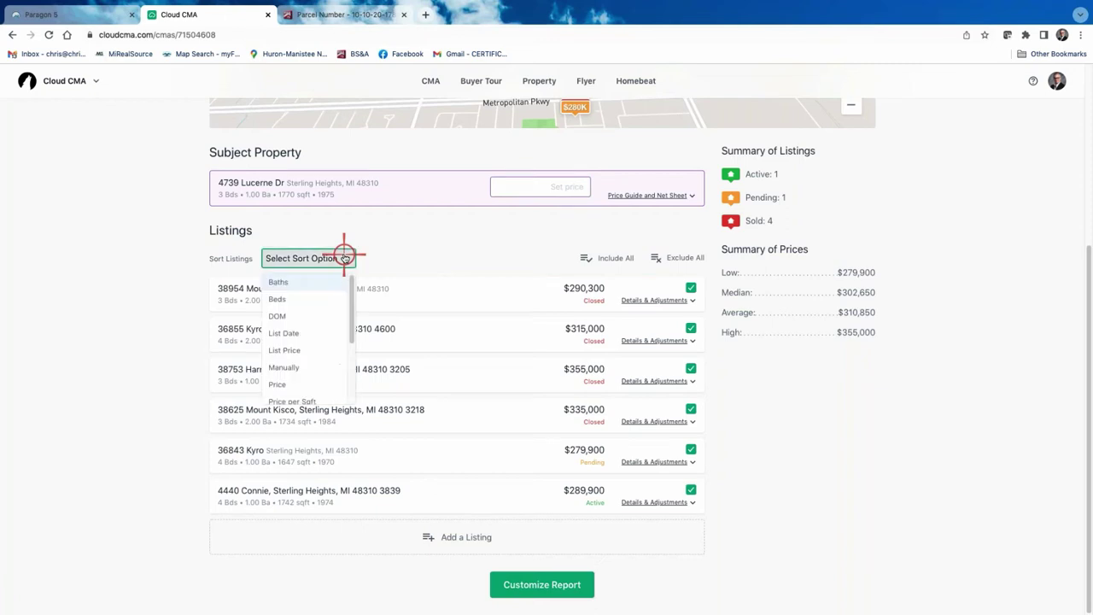
{"action": "left_click", "coordinate": [425, 234]}
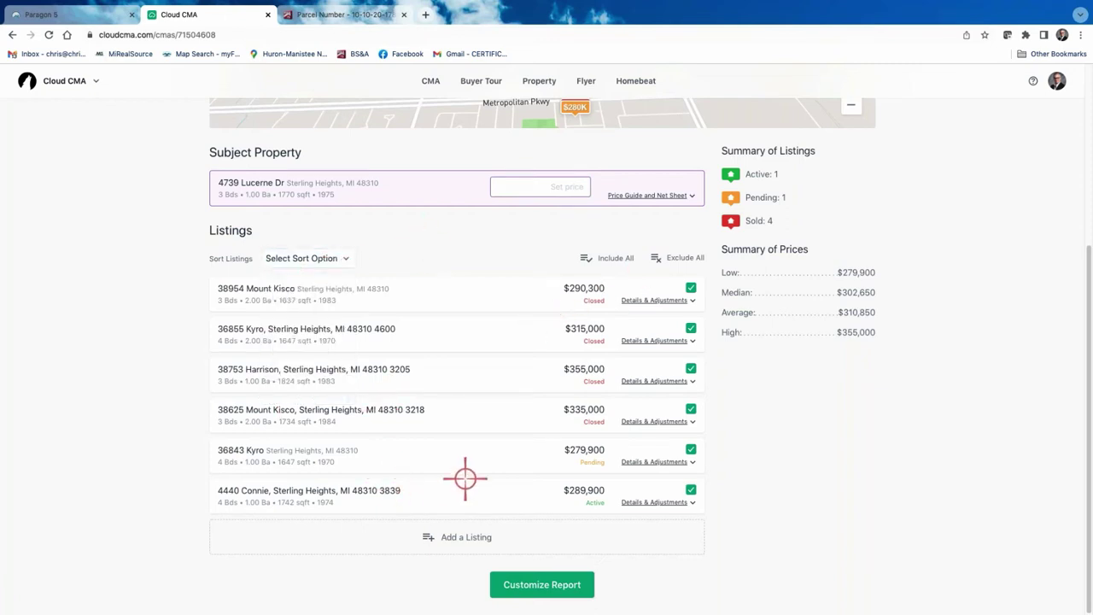
{"action": "left_click_drag", "start_coordinate": [442, 500], "coordinate": [439, 288]}
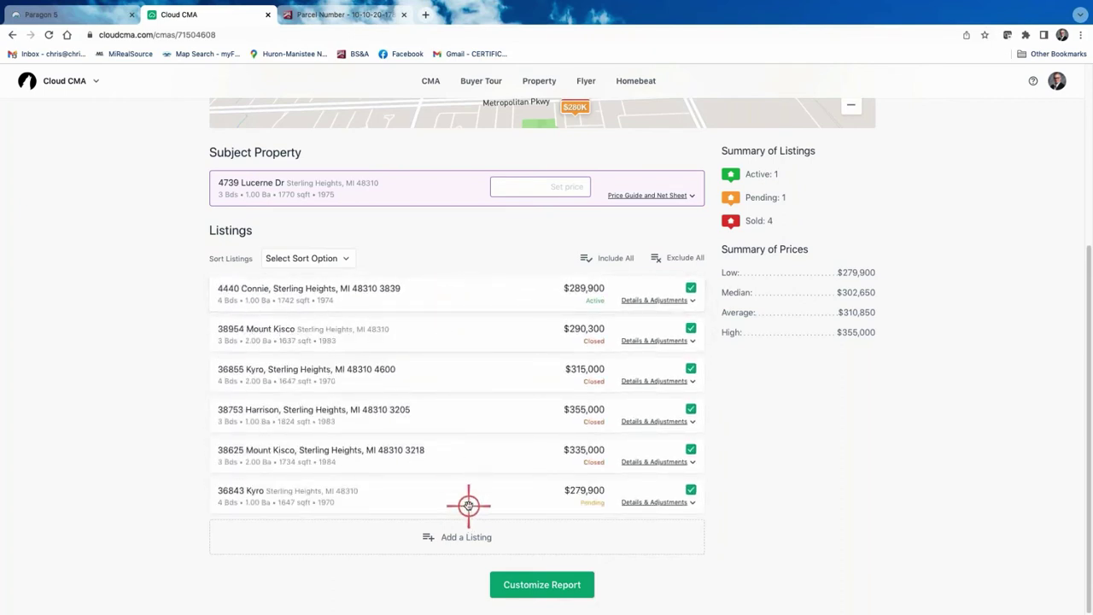
{"action": "mouse_move", "coordinate": [464, 504]}
{"action": "left_mouse_down"}
{"action": "mouse_move", "coordinate": [456, 422]}
{"action": "mouse_move", "coordinate": [466, 324]}
{"action": "mouse_move", "coordinate": [466, 336]}
{"action": "left_mouse_up"}
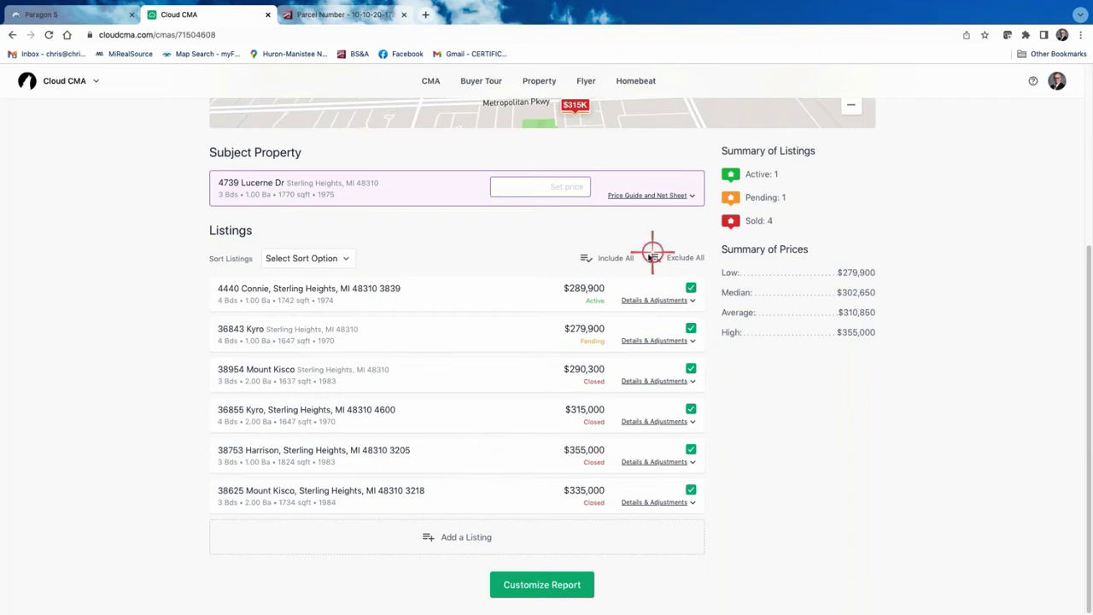
{"action": "left_click", "coordinate": [352, 257]}
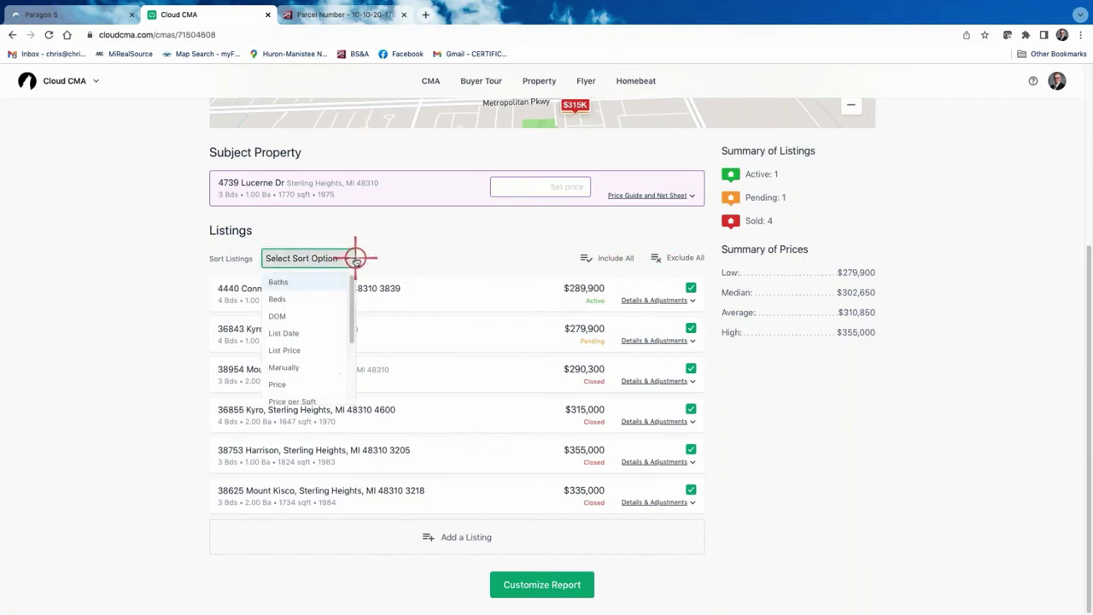
{"action": "left_click", "coordinate": [283, 384]}
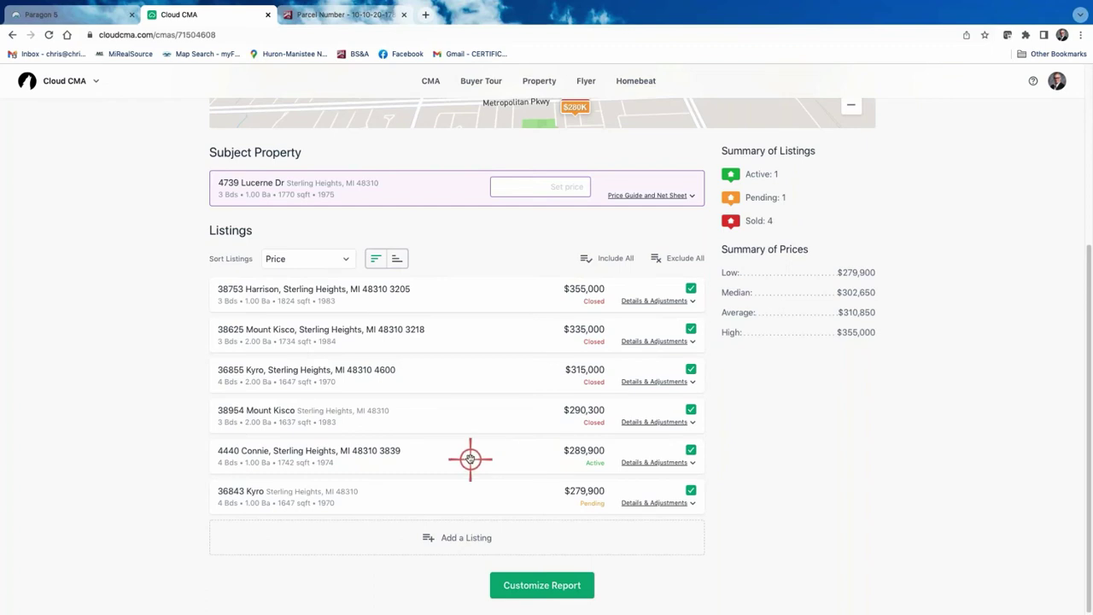
{"action": "left_click_drag", "start_coordinate": [470, 447], "coordinate": [470, 182]}
{"action": "left_click_drag", "start_coordinate": [470, 280], "coordinate": [470, 312]}
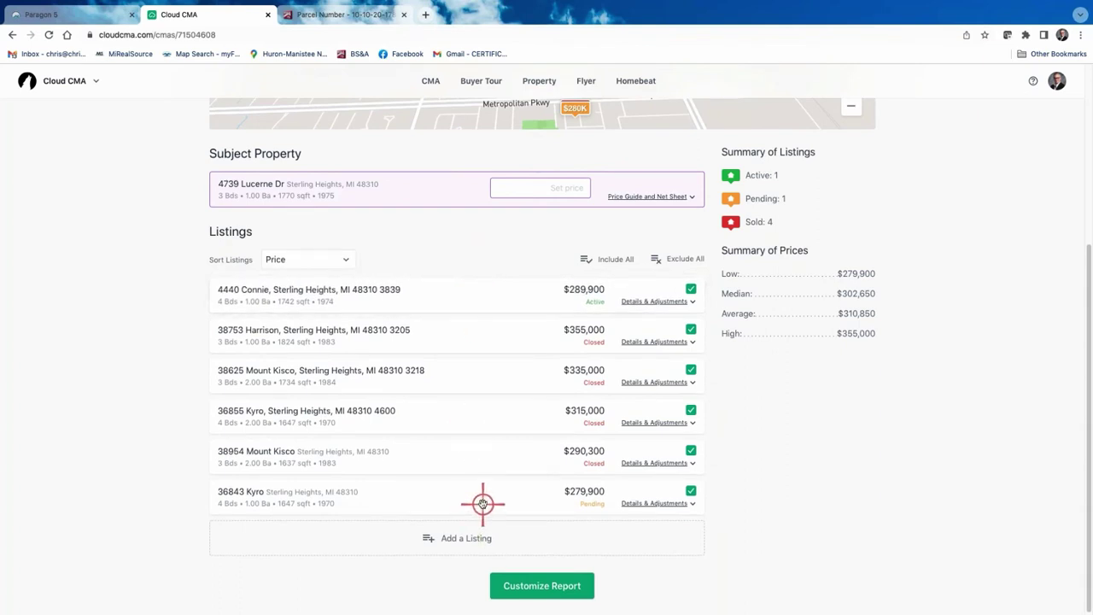
{"action": "left_click_drag", "start_coordinate": [481, 504], "coordinate": [424, 310]}
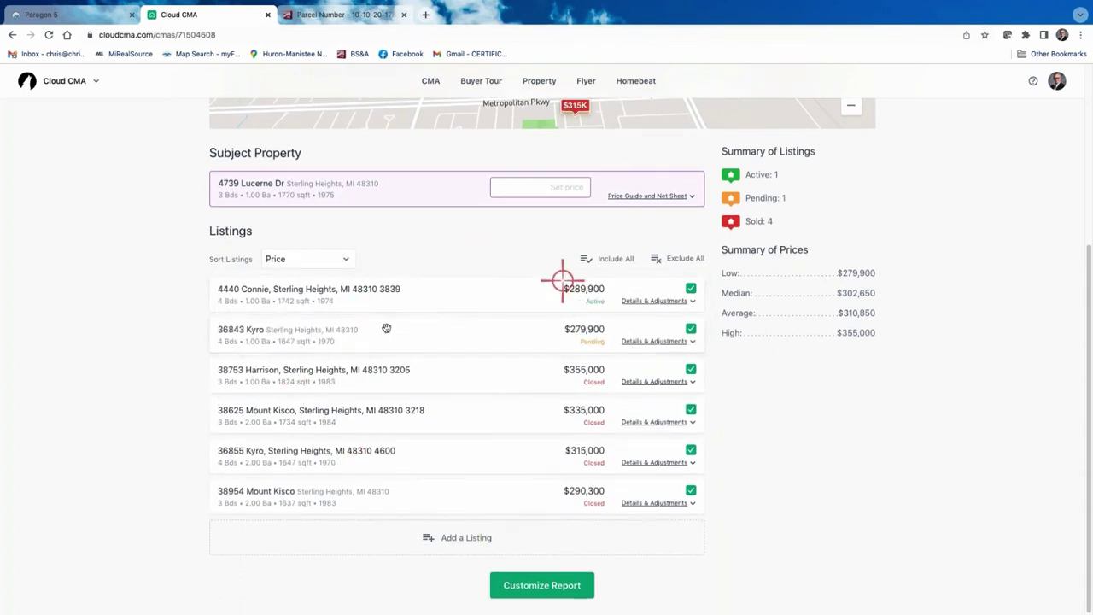
{"action": "left_click", "coordinate": [342, 256]}
{"action": "left_click", "coordinate": [406, 256]}
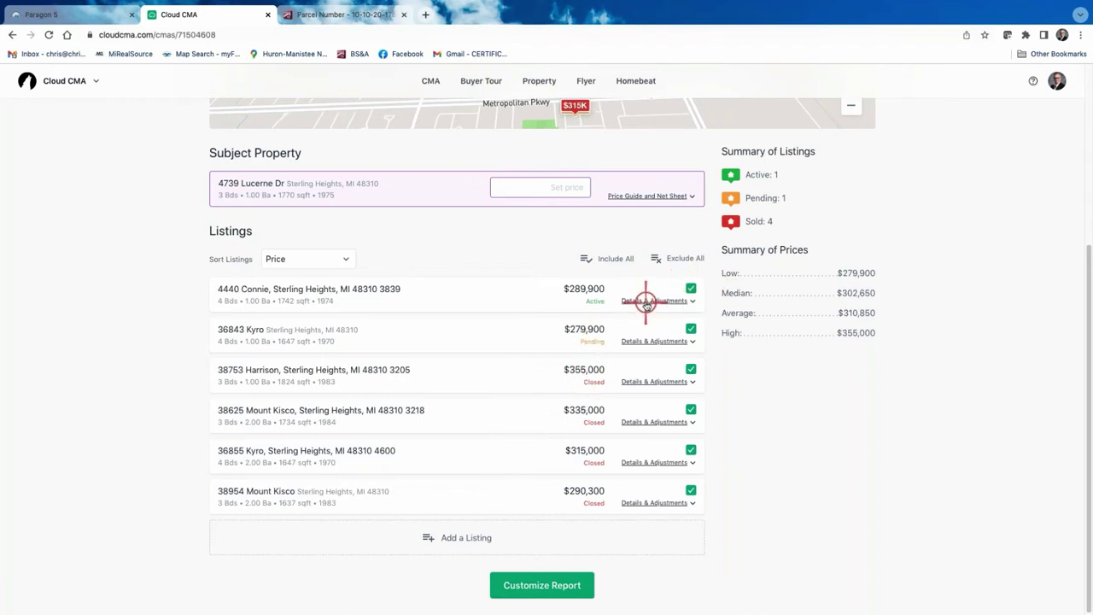
{"action": "left_click", "coordinate": [656, 381]}
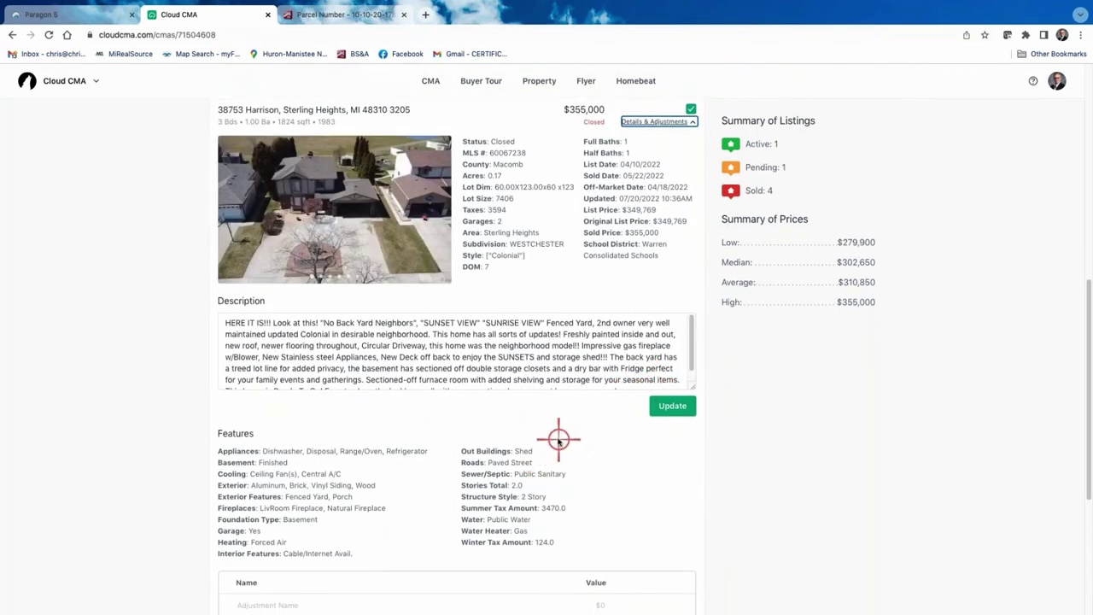
{"action": "scroll", "coordinate": [558, 439], "scroll_direction": "down", "scroll_amount": 3}
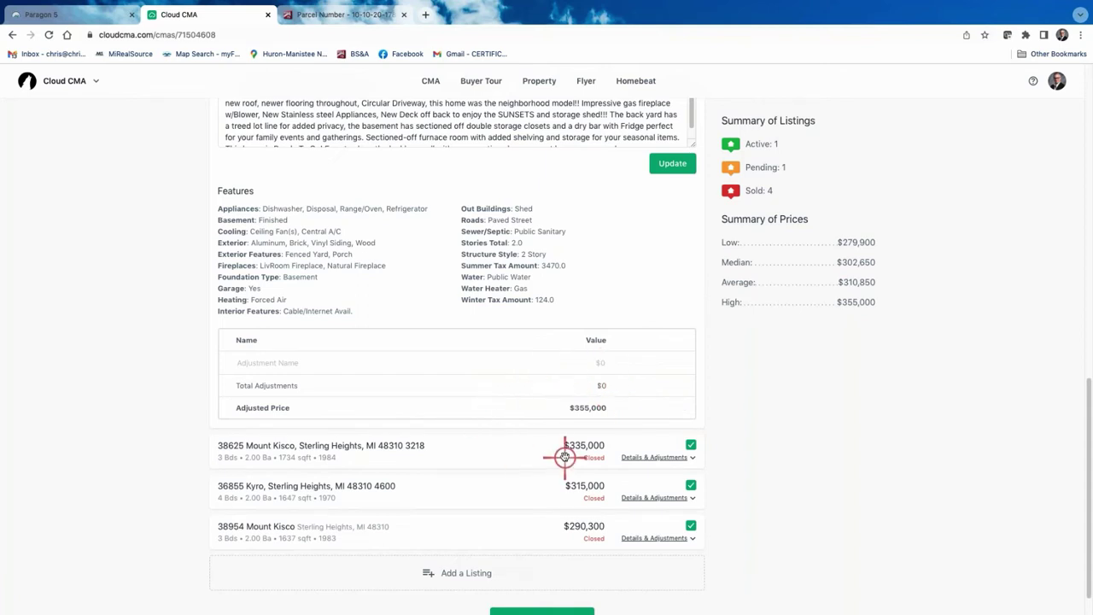
{"action": "scroll", "coordinate": [512, 439], "scroll_direction": "down", "scroll_amount": 1}
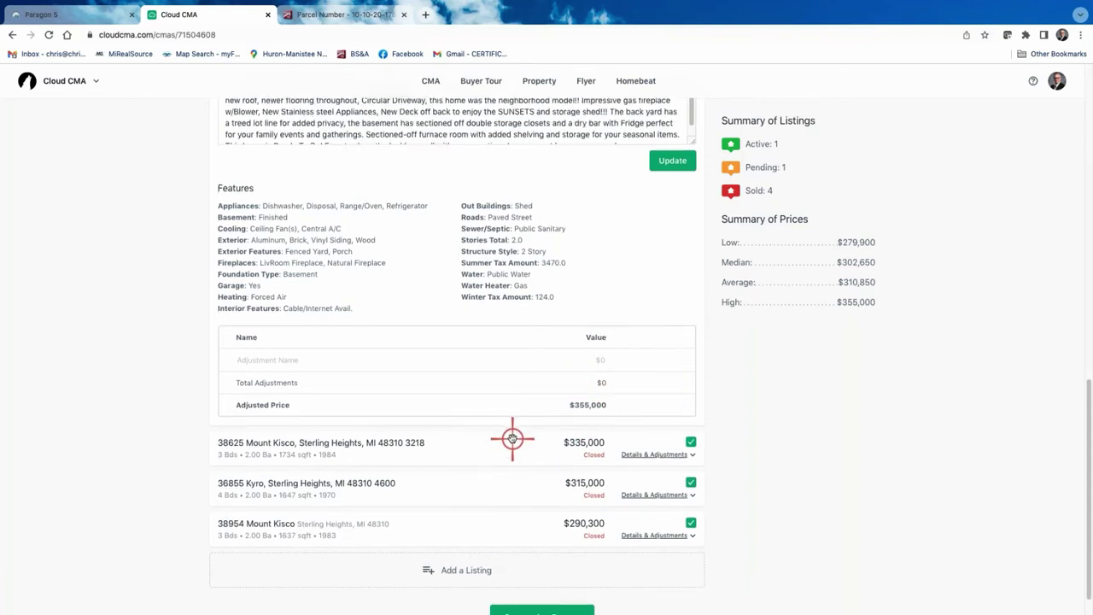
{"action": "scroll", "coordinate": [512, 439], "scroll_direction": "down", "scroll_amount": 2}
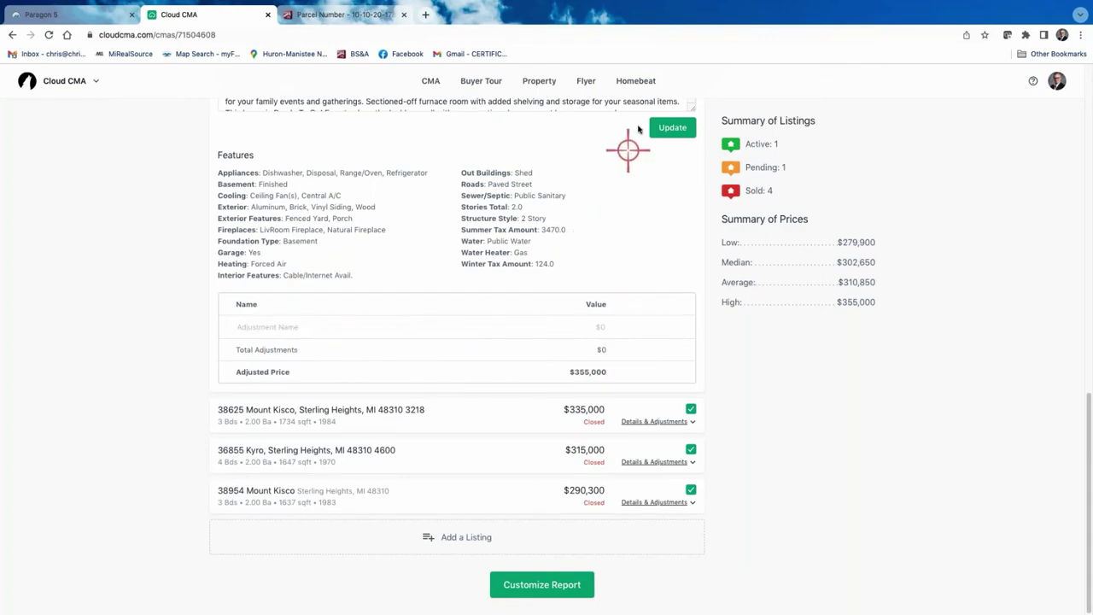
{"action": "scroll", "coordinate": [634, 198], "scroll_direction": "up", "scroll_amount": 4}
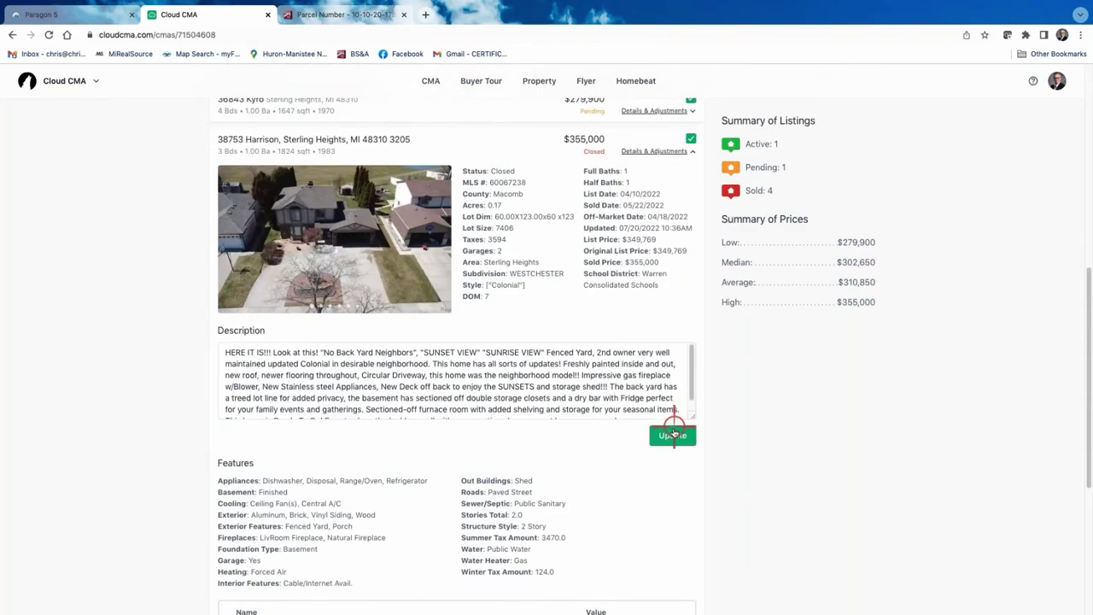
{"action": "left_click", "coordinate": [672, 436]}
{"action": "scroll", "coordinate": [700, 435], "scroll_direction": "down", "scroll_amount": 4}
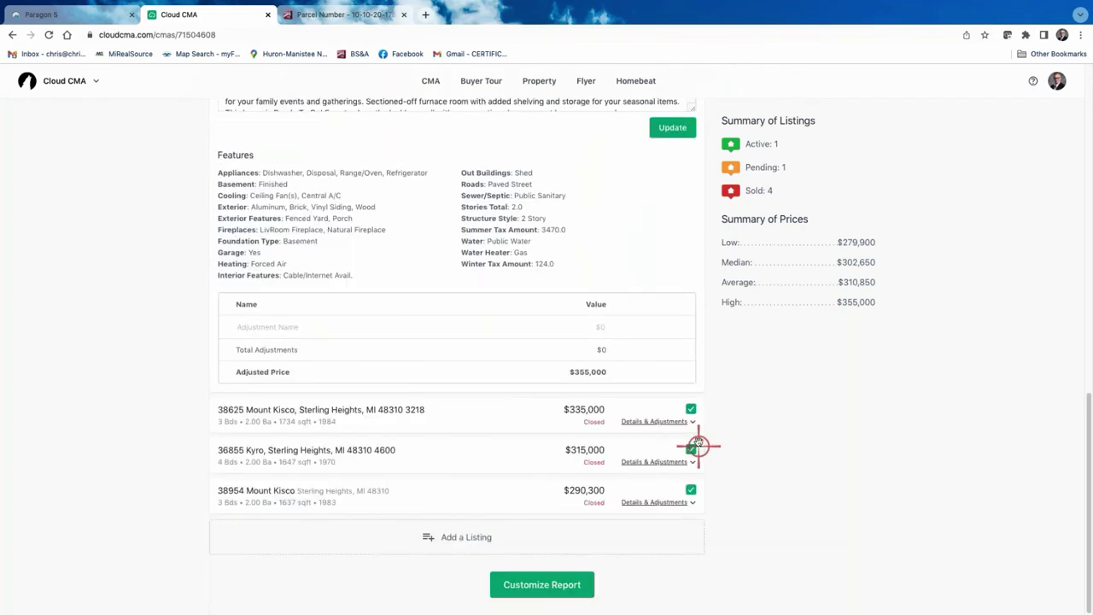
{"action": "scroll", "coordinate": [705, 170], "scroll_direction": "up", "scroll_amount": 10}
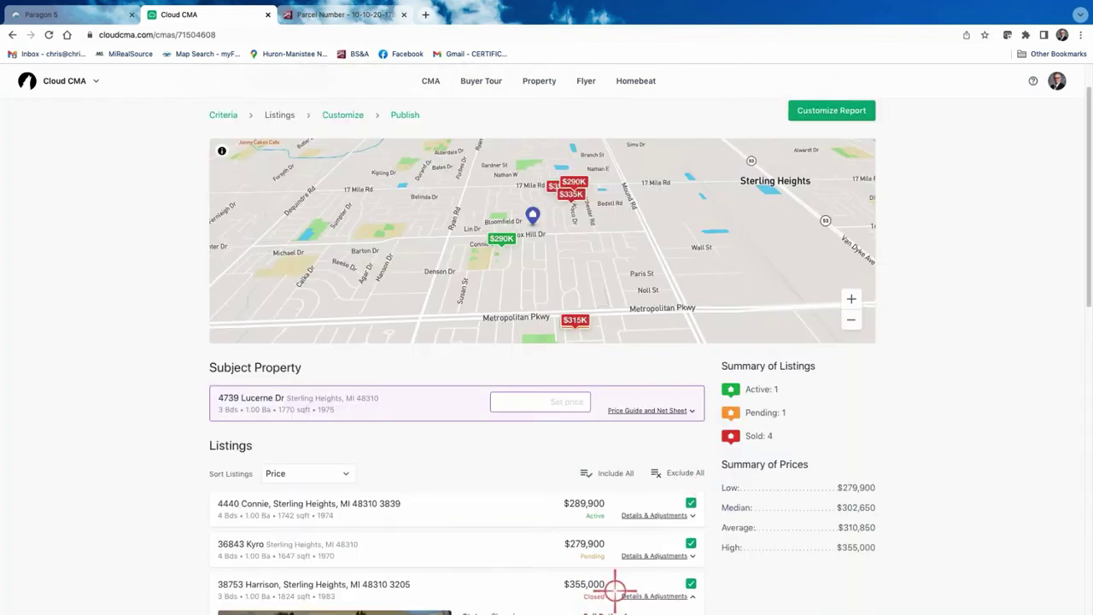
{"action": "scroll", "coordinate": [610, 543], "scroll_direction": "down", "scroll_amount": 3}
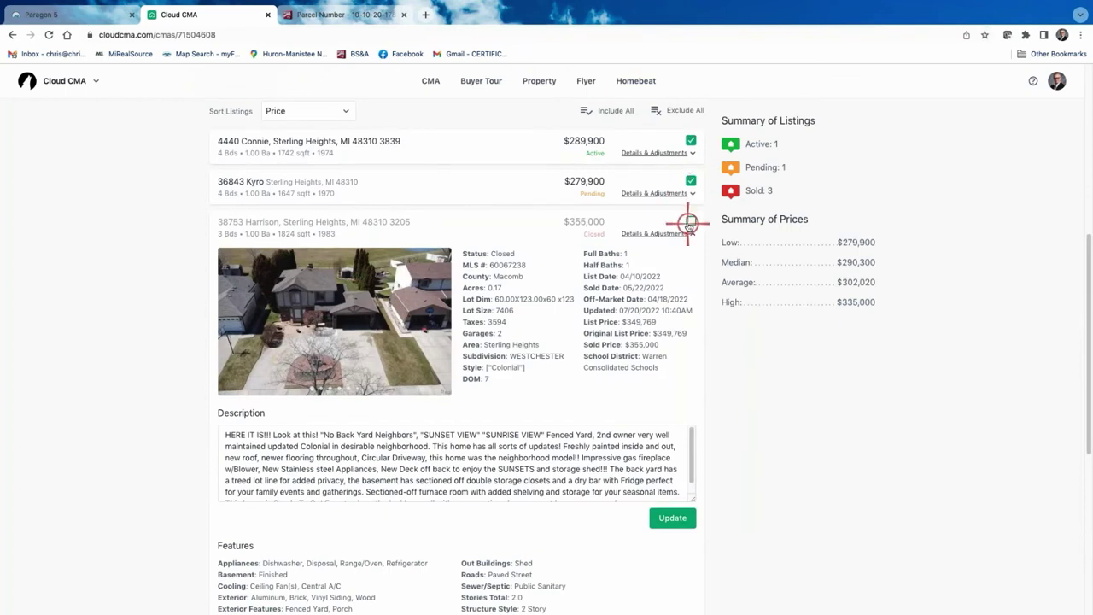
{"action": "left_click", "coordinate": [691, 221]}
{"action": "left_click", "coordinate": [657, 233]}
{"action": "left_click", "coordinate": [647, 423]}
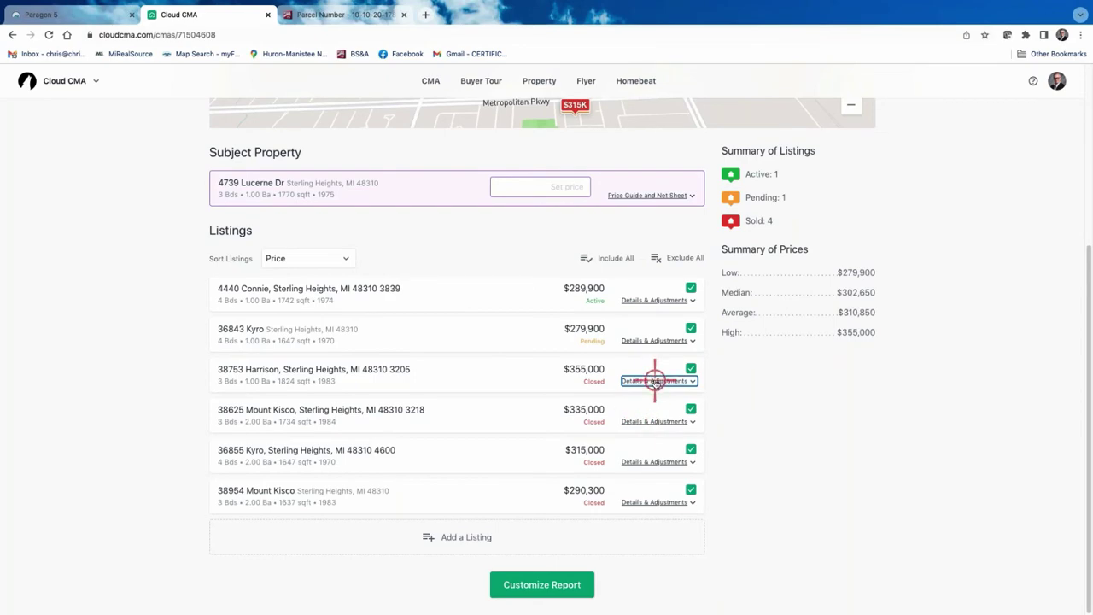
{"action": "left_click", "coordinate": [654, 381]}
{"action": "scroll", "coordinate": [653, 378], "scroll_direction": "down", "scroll_amount": 3}
{"action": "scroll", "coordinate": [504, 468], "scroll_direction": "down", "scroll_amount": 4}
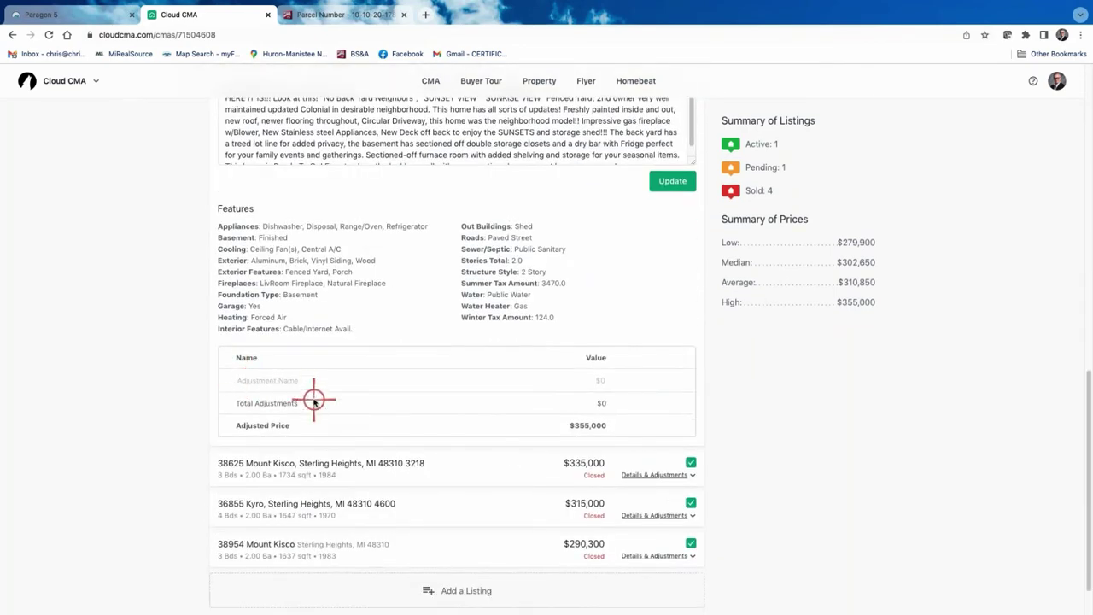
{"action": "type", "text": "Finished basement"}
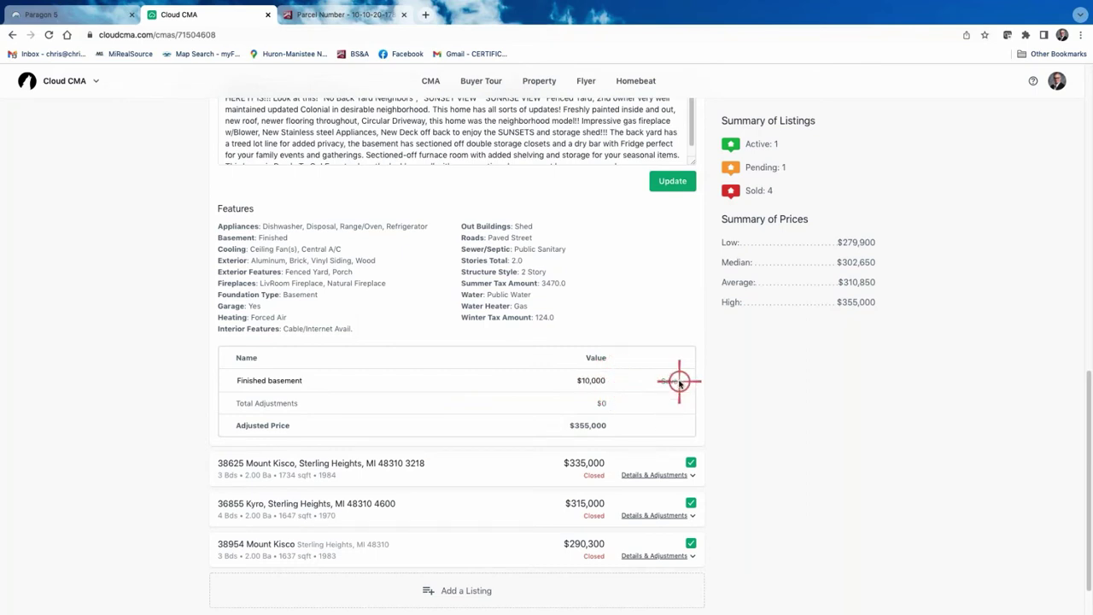
{"action": "left_click", "coordinate": [667, 381]}
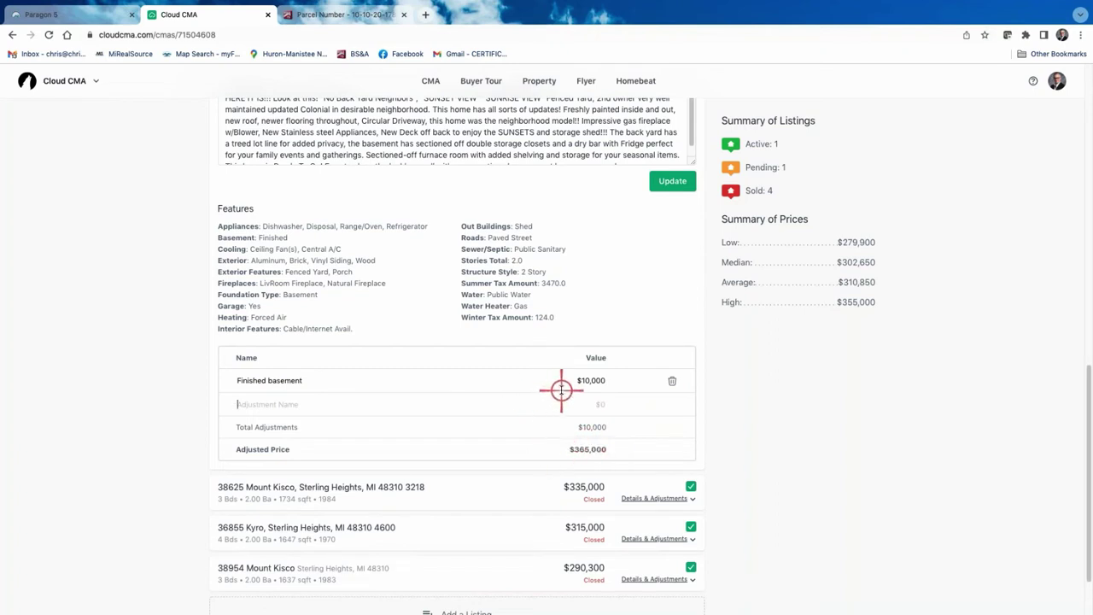
{"action": "left_click", "coordinate": [671, 380]}
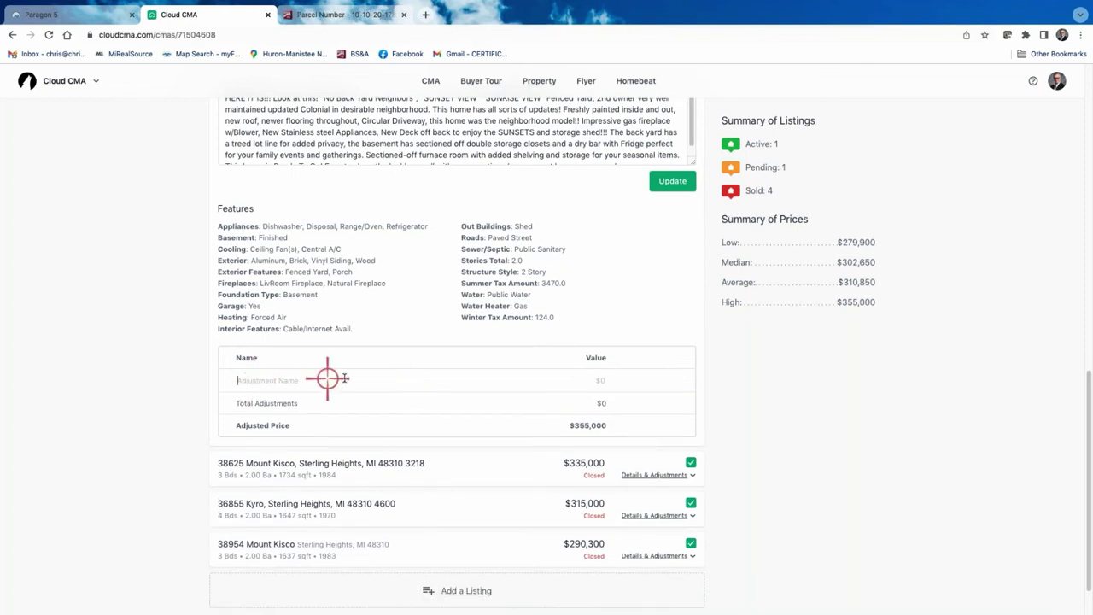
{"action": "type", "text": "Unfinished basement"}
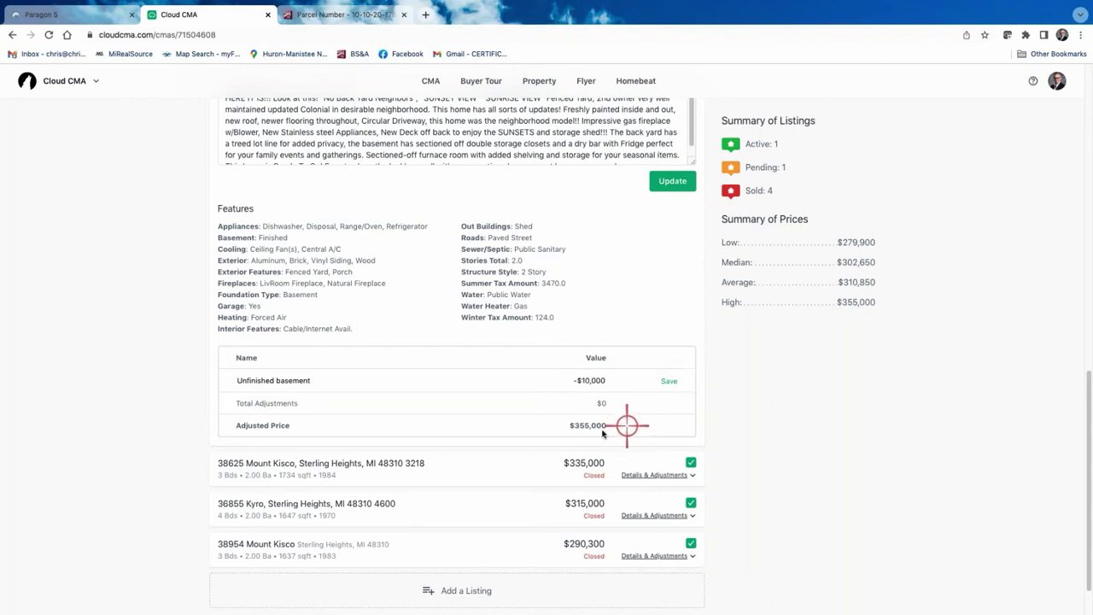
{"action": "left_click", "coordinate": [669, 380]}
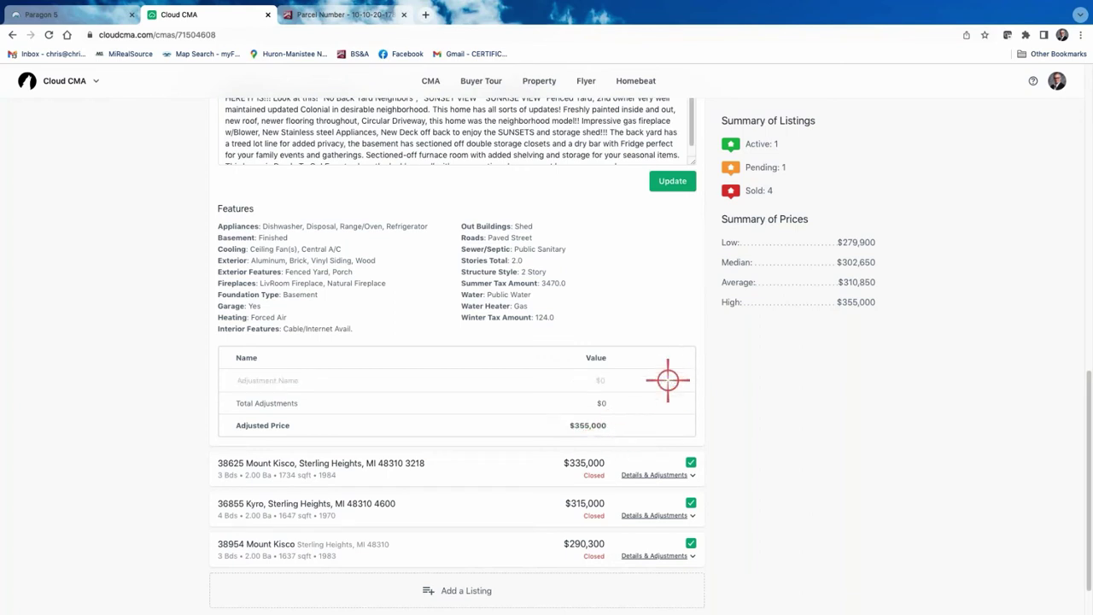
{"action": "left_click", "coordinate": [297, 376]}
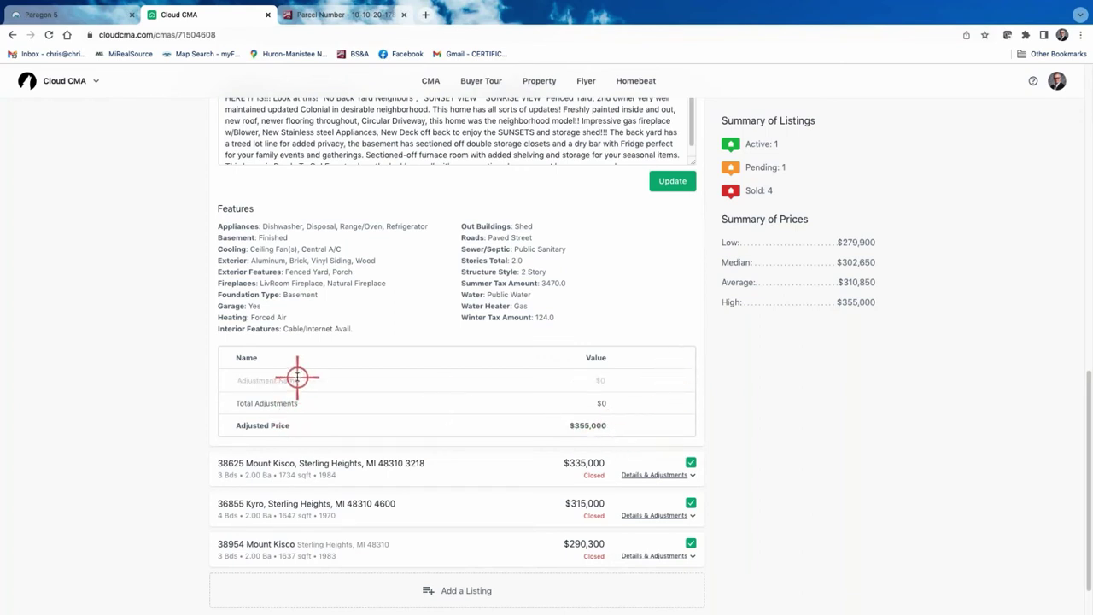
{"action": "type", "text": "Unfinished Basement"}
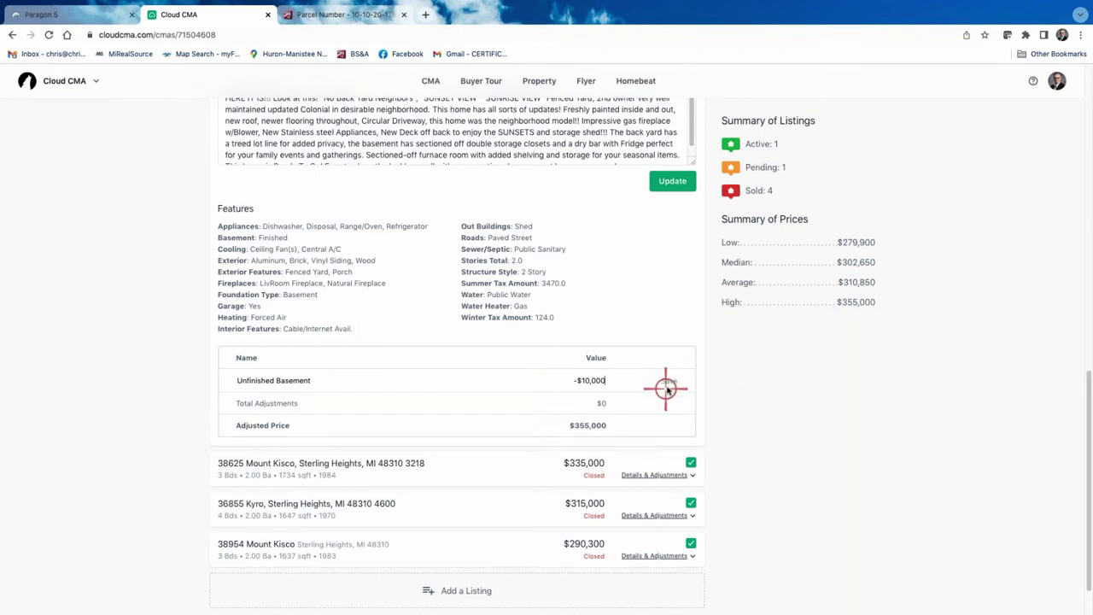
{"action": "left_click", "coordinate": [670, 380]}
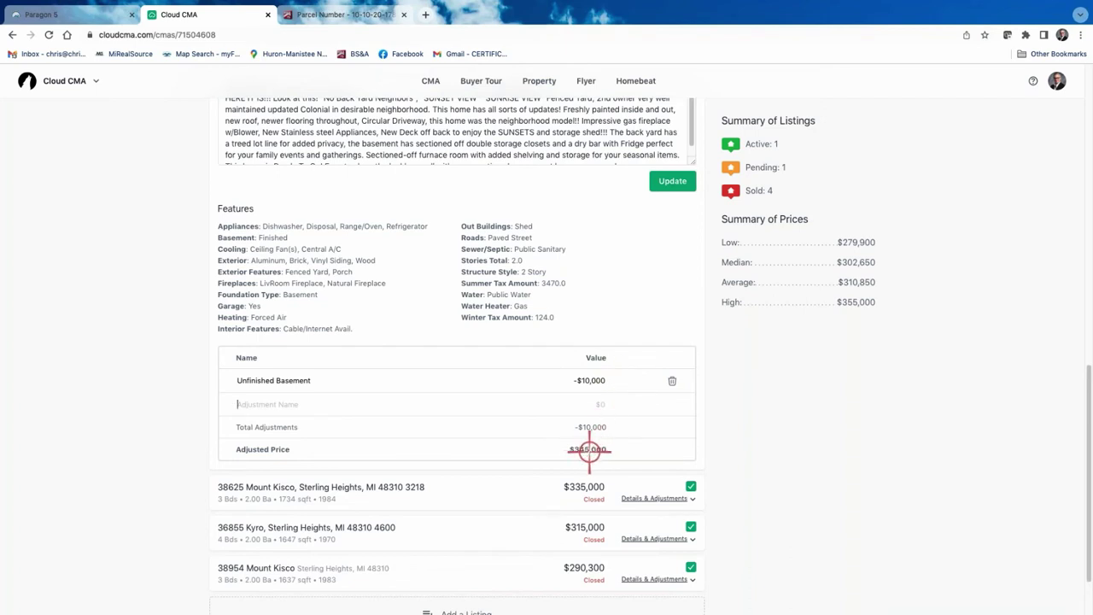
{"action": "left_click", "coordinate": [671, 380]}
{"action": "scroll", "coordinate": [670, 381], "scroll_direction": "up", "scroll_amount": 5}
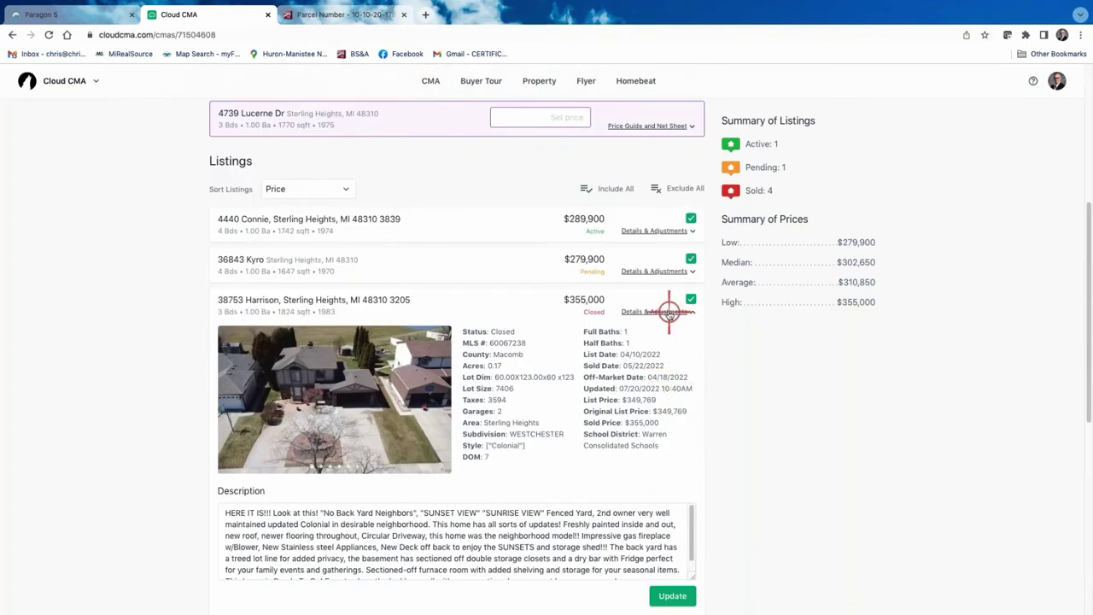
{"action": "left_click", "coordinate": [669, 313]}
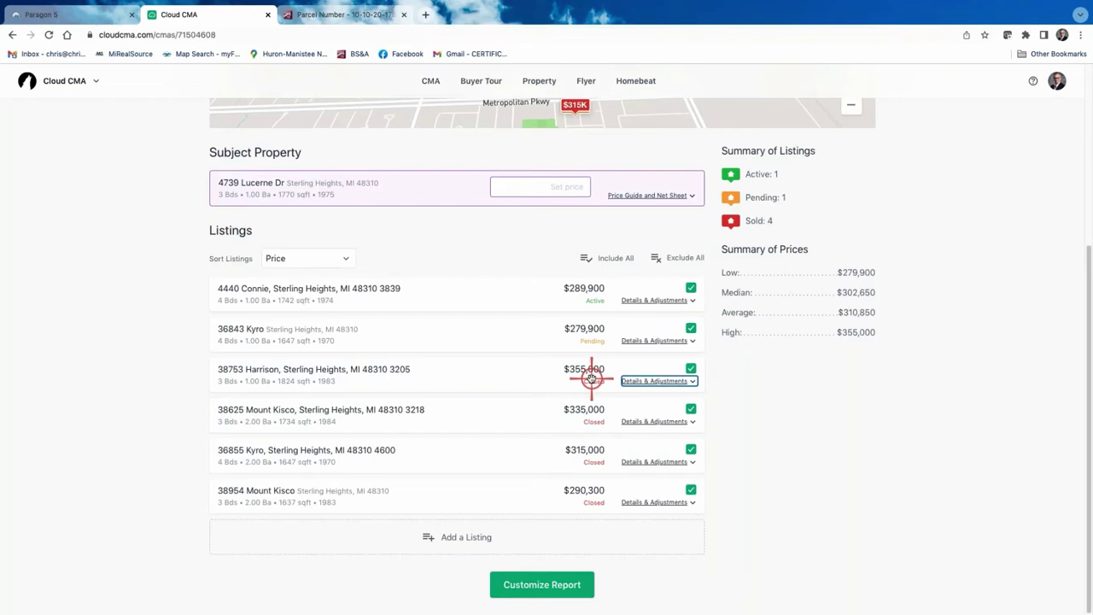
{"action": "scroll", "coordinate": [590, 379], "scroll_direction": "up", "scroll_amount": 3}
{"action": "scroll", "coordinate": [591, 378], "scroll_direction": "down", "scroll_amount": 2}
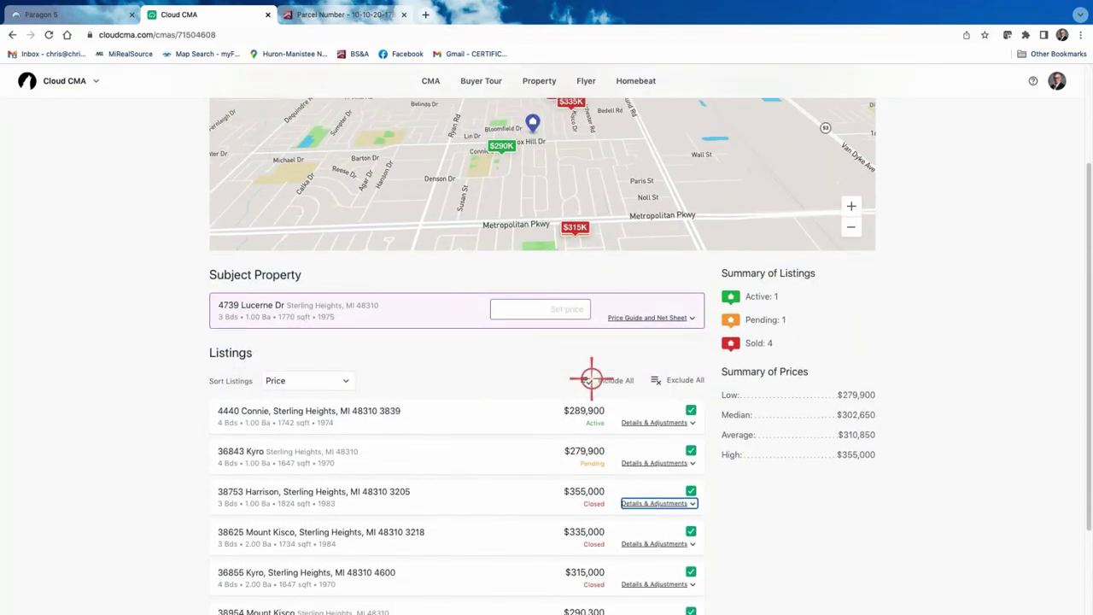
{"action": "scroll", "coordinate": [591, 379], "scroll_direction": "up", "scroll_amount": 1}
{"action": "scroll", "coordinate": [588, 378], "scroll_direction": "up", "scroll_amount": 3}
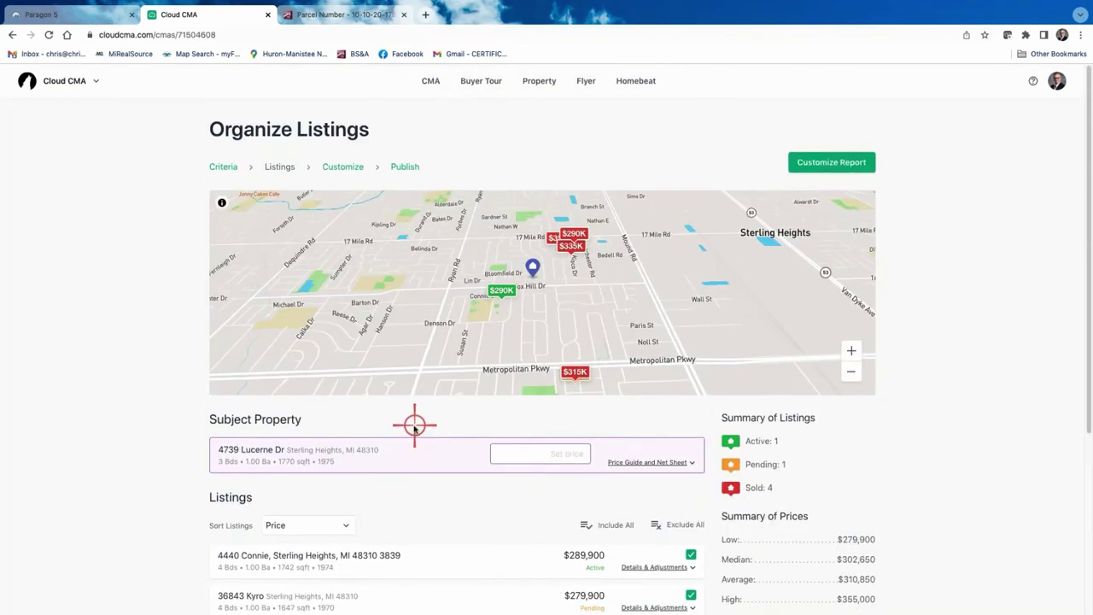
{"action": "scroll", "coordinate": [445, 455], "scroll_direction": "down", "scroll_amount": 5}
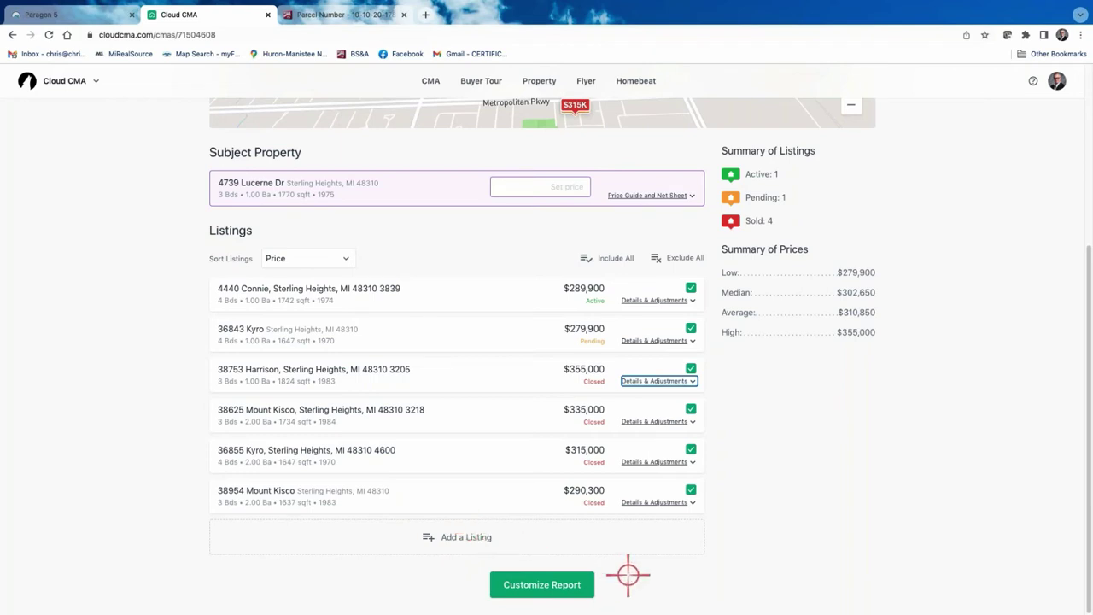
{"action": "left_click", "coordinate": [690, 410]}
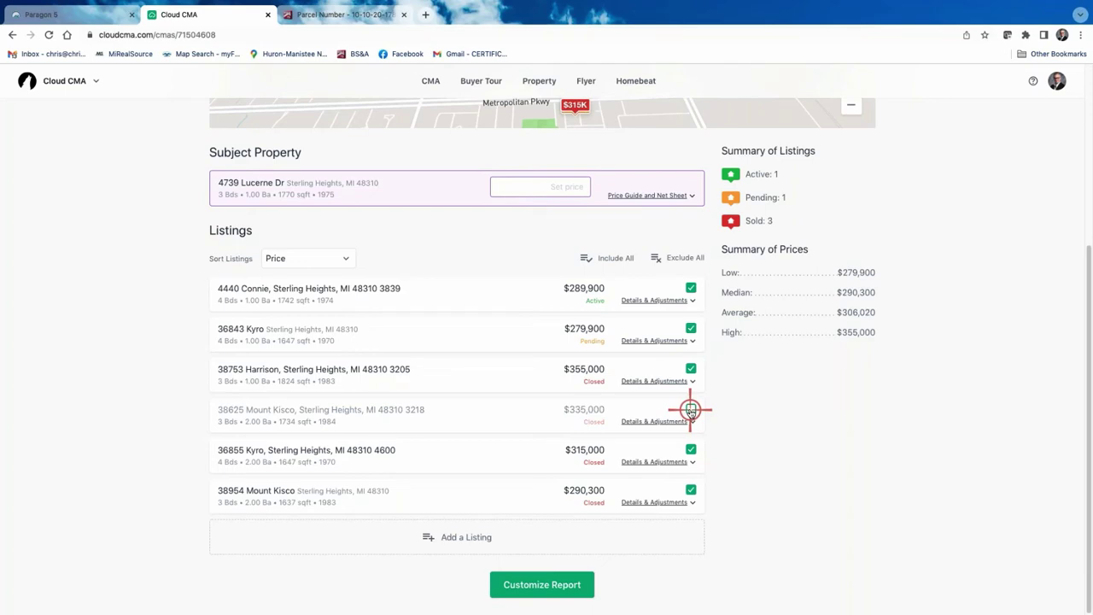
{"action": "left_click", "coordinate": [691, 409]}
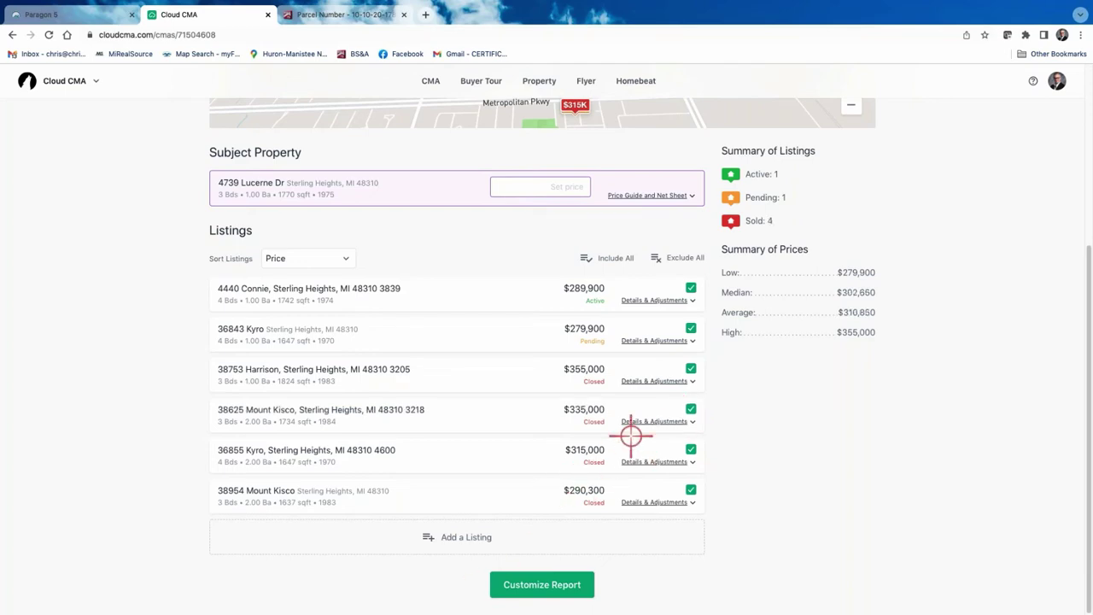
{"action": "scroll", "coordinate": [631, 436], "scroll_direction": "up", "scroll_amount": 5}
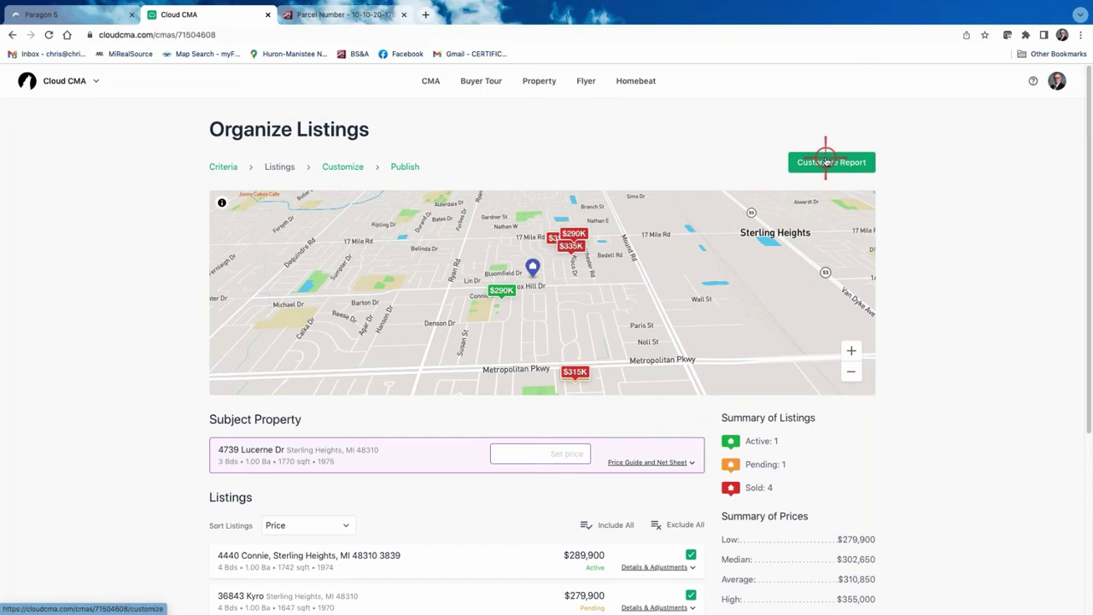
{"action": "scroll", "coordinate": [825, 162], "scroll_direction": "down", "scroll_amount": 5}
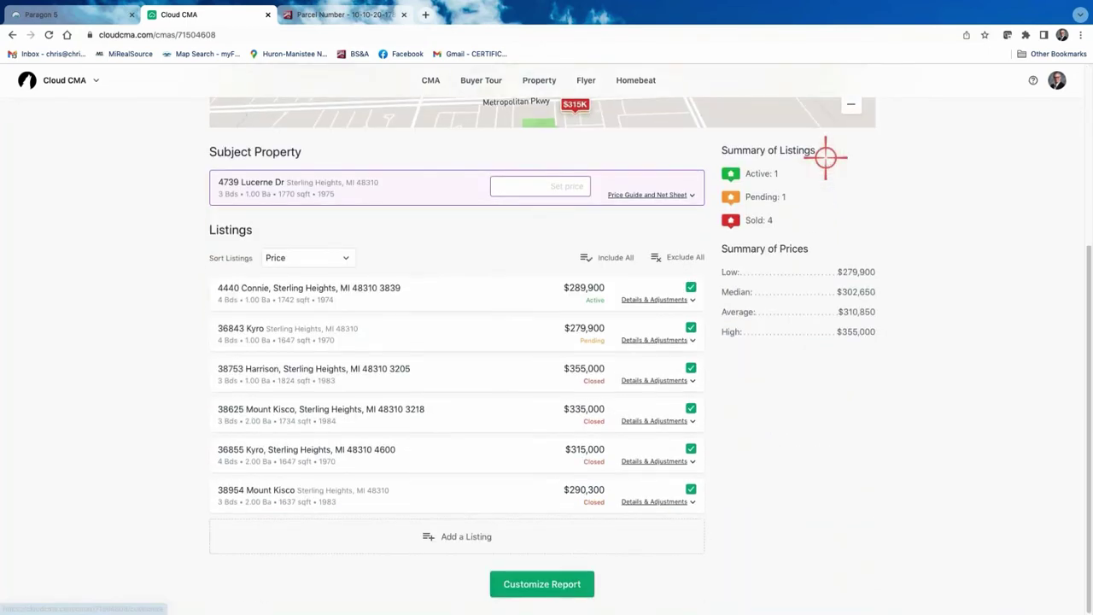
{"action": "scroll", "coordinate": [826, 156], "scroll_direction": "up", "scroll_amount": 5}
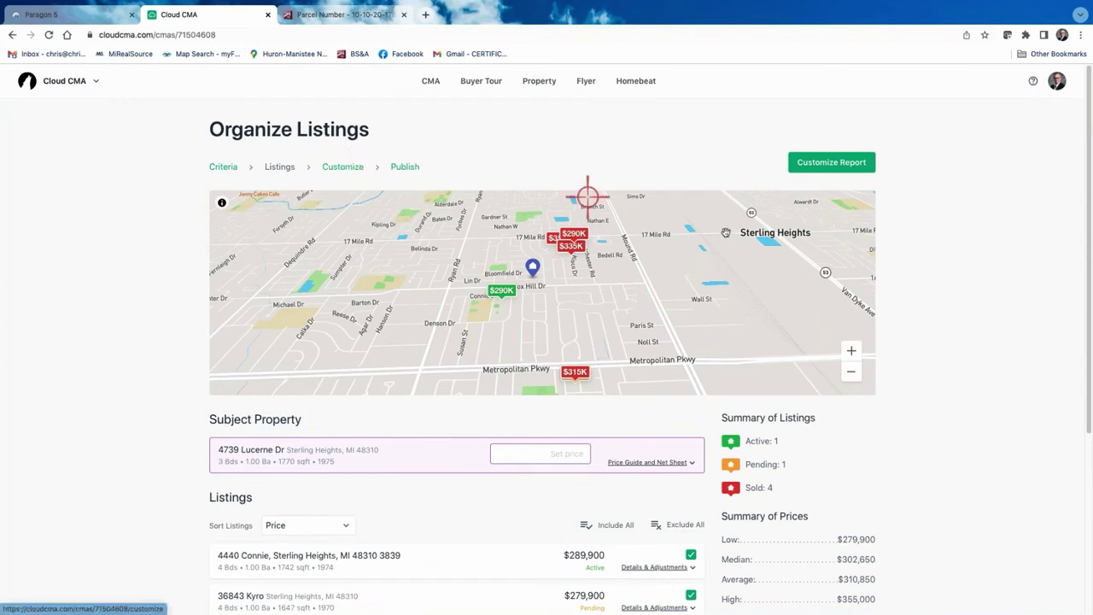
{"action": "left_click", "coordinate": [821, 163]}
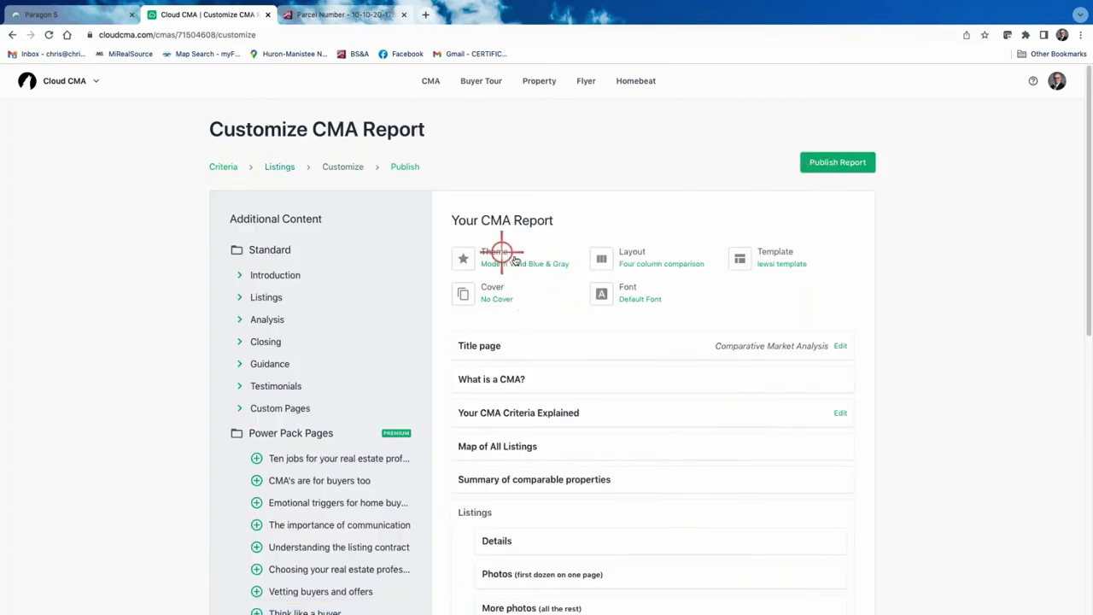
- Scroll through the report outline from Title page and What is a CMA? to Contact me
{"action": "scroll", "coordinate": [653, 248], "scroll_direction": "down", "scroll_amount": 1}
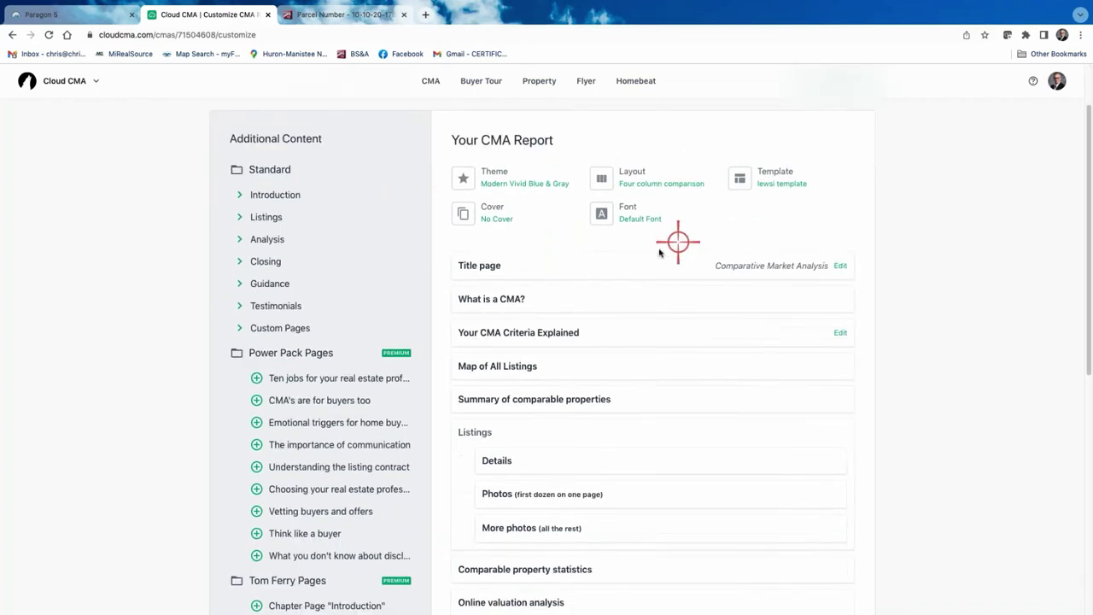
{"action": "scroll", "coordinate": [659, 252], "scroll_direction": "down", "scroll_amount": 5}
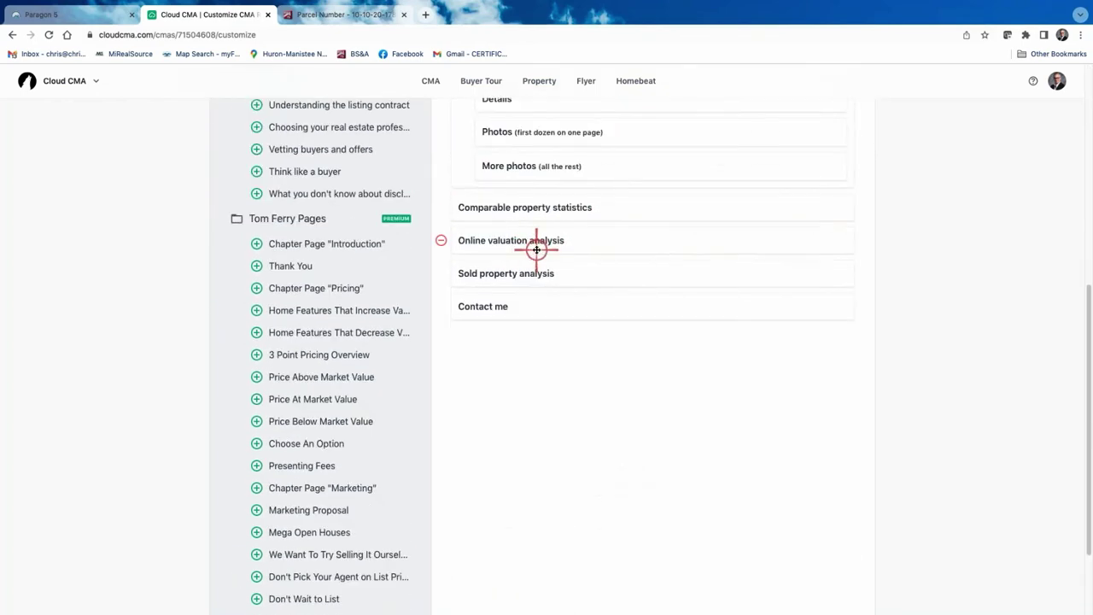
{"action": "scroll", "coordinate": [536, 249], "scroll_direction": "up", "scroll_amount": 3}
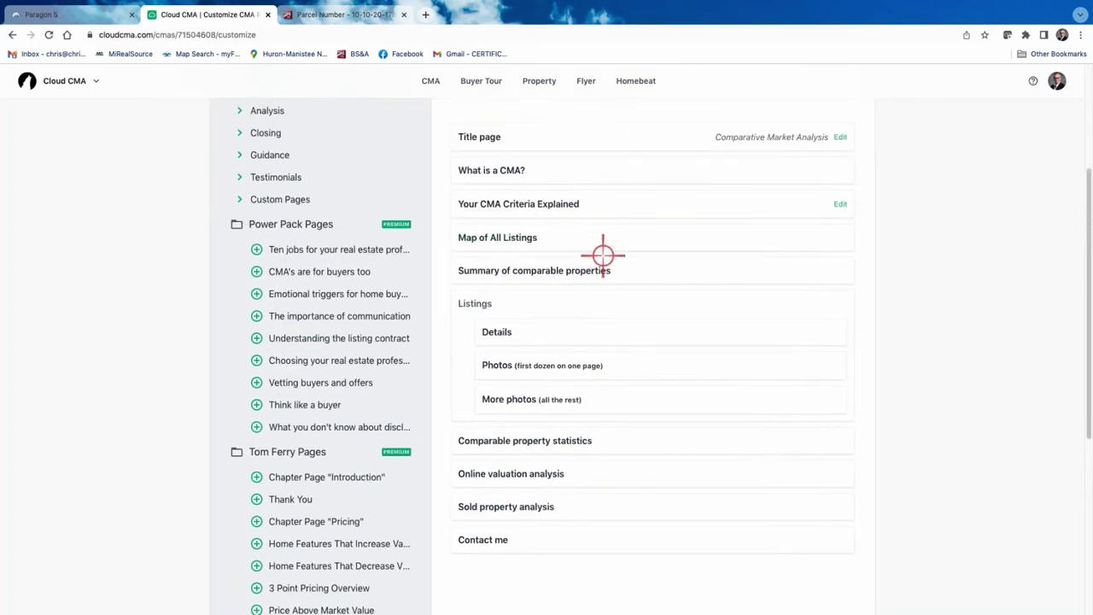
{"action": "scroll", "coordinate": [603, 255], "scroll_direction": "up", "scroll_amount": 3}
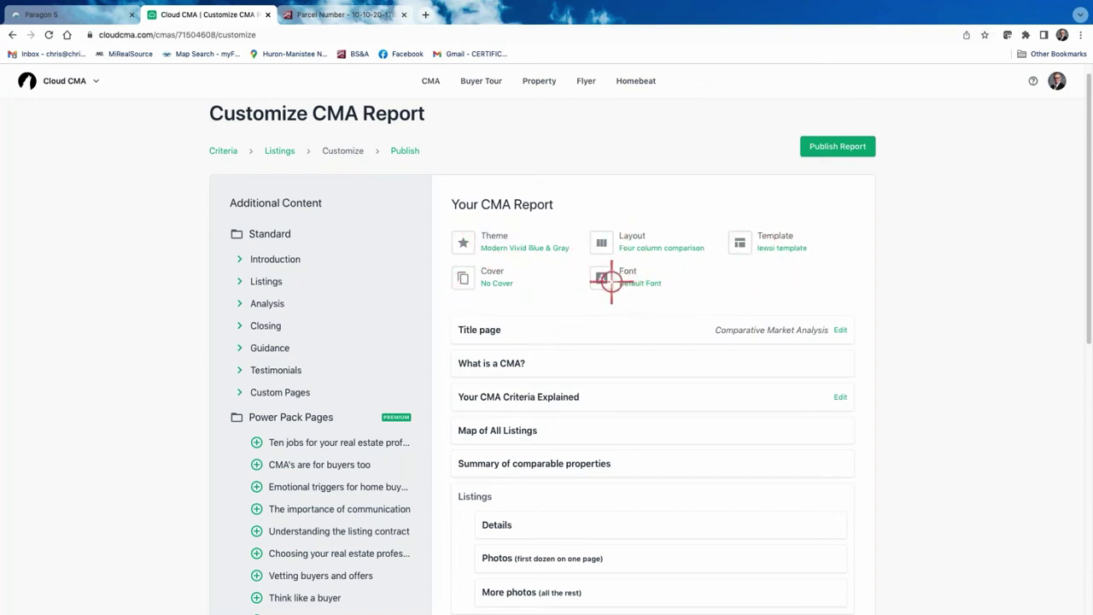
- Pick Modern Blue & Green from the theme list and apply it to the report
{"action": "left_click", "coordinate": [492, 239]}
{"action": "left_click", "coordinate": [688, 263]}
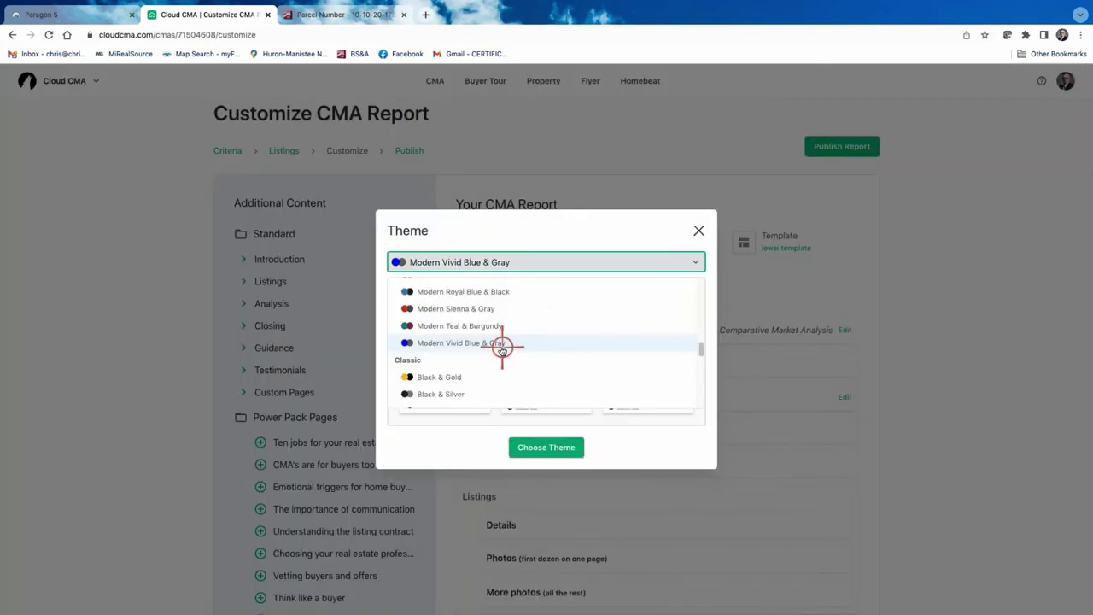
{"action": "scroll", "coordinate": [475, 306], "scroll_direction": "down", "scroll_amount": 5}
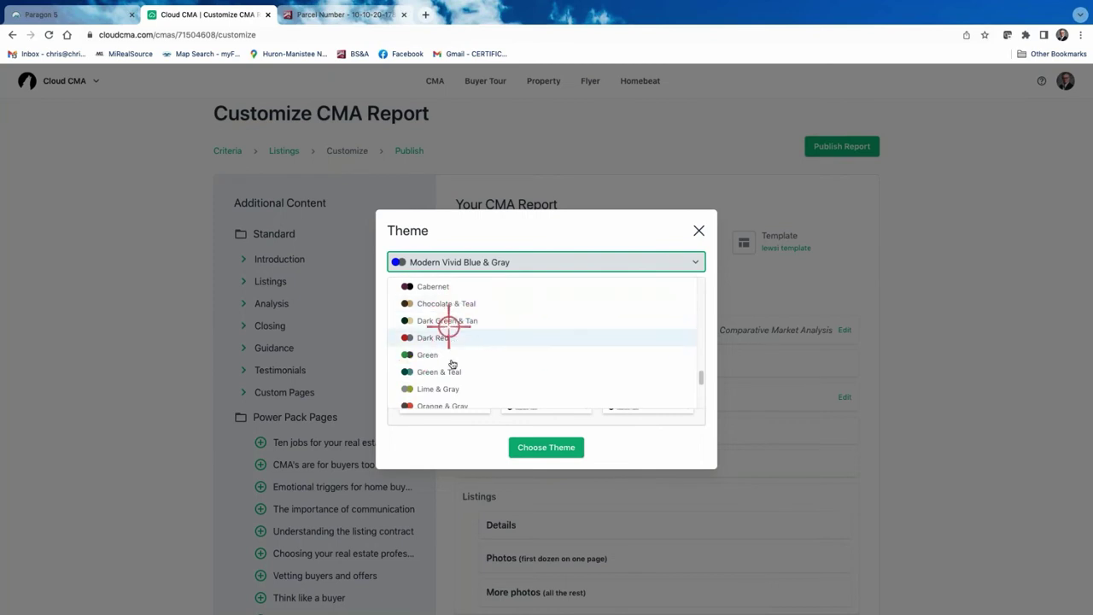
{"action": "scroll", "coordinate": [444, 339], "scroll_direction": "up", "scroll_amount": 5}
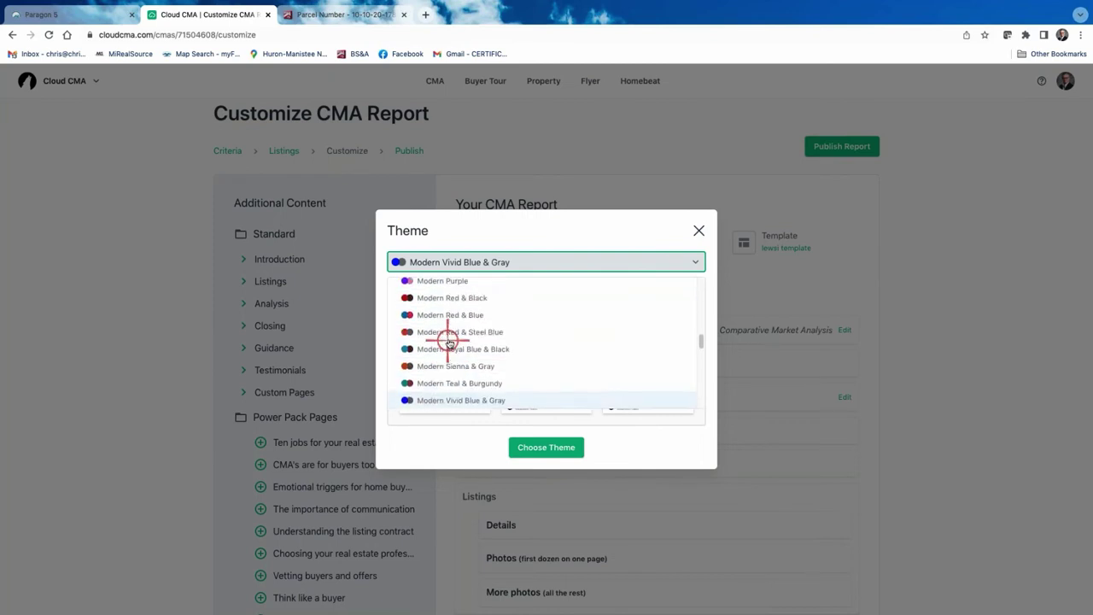
{"action": "scroll", "coordinate": [449, 342], "scroll_direction": "up", "scroll_amount": 5}
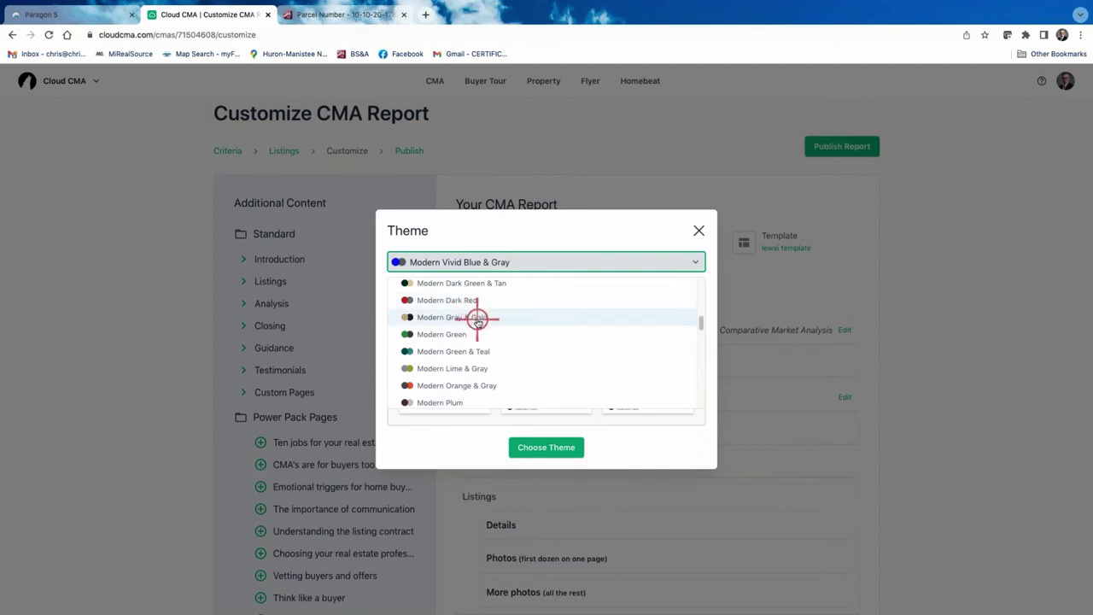
{"action": "scroll", "coordinate": [478, 314], "scroll_direction": "up", "scroll_amount": 3}
{"action": "scroll", "coordinate": [474, 329], "scroll_direction": "up", "scroll_amount": 2}
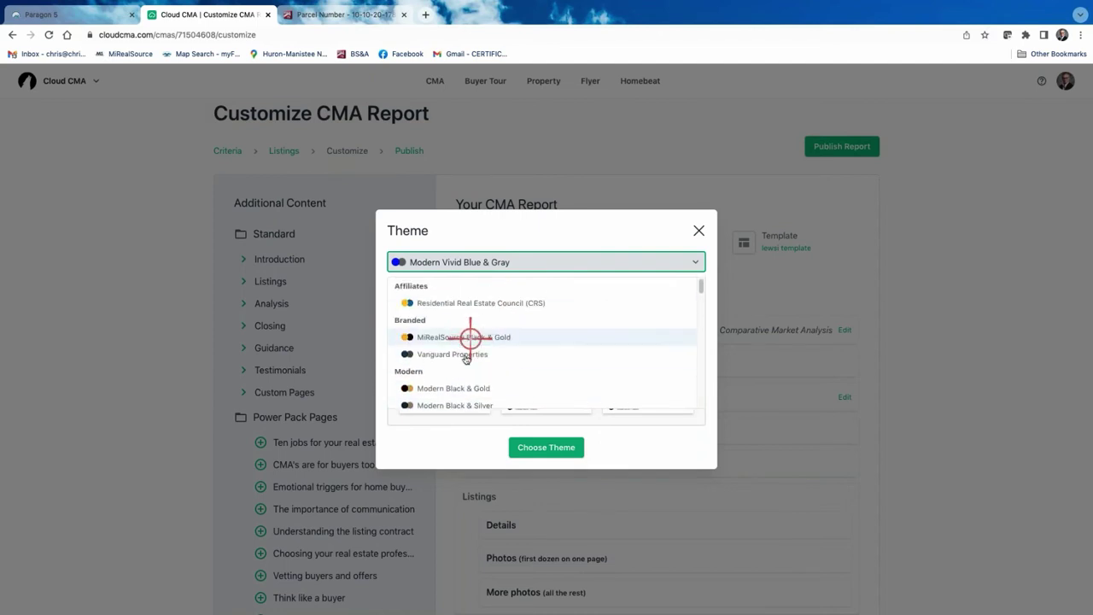
{"action": "scroll", "coordinate": [471, 341], "scroll_direction": "down", "scroll_amount": 6}
{"action": "scroll", "coordinate": [469, 362], "scroll_direction": "up", "scroll_amount": 5}
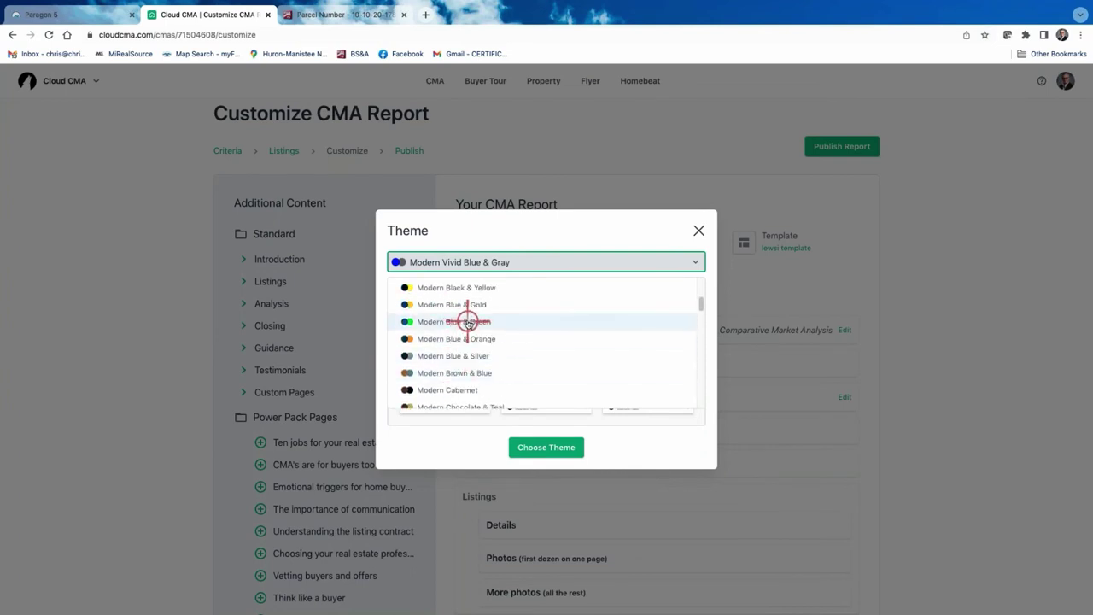
{"action": "left_click", "coordinate": [459, 321]}
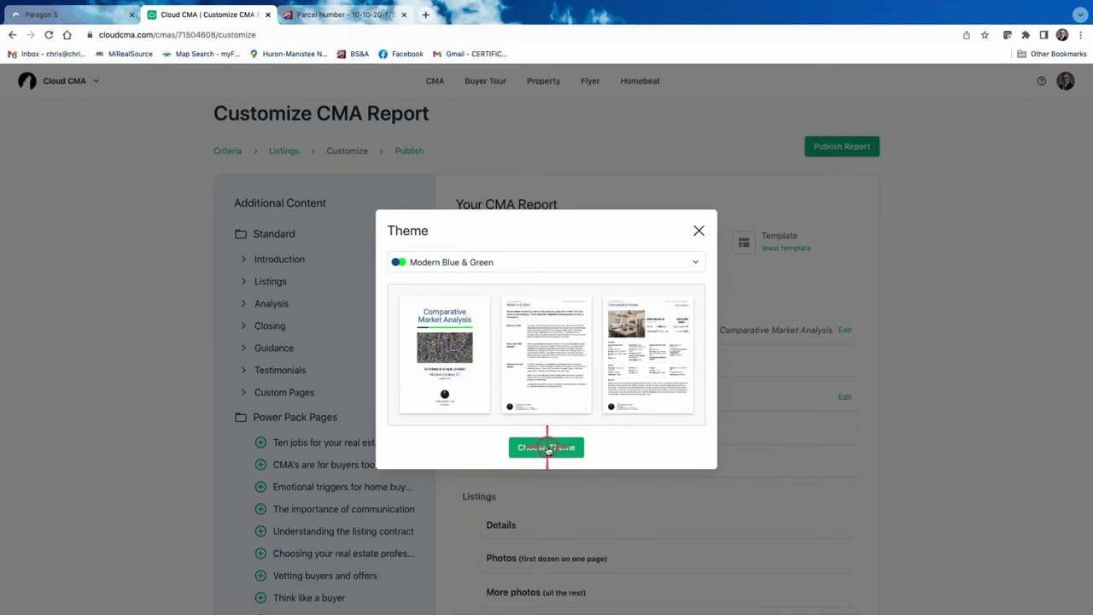
{"action": "left_click", "coordinate": [547, 447]}
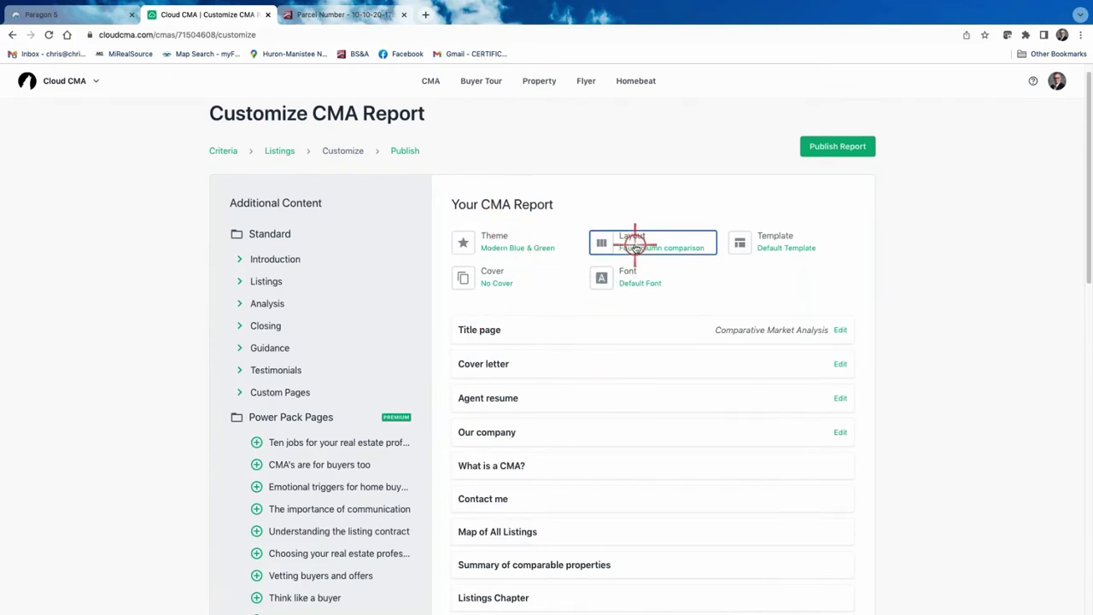
- Change the report's listing layout from four-column comparison to Two photos
{"action": "left_click", "coordinate": [634, 246]}
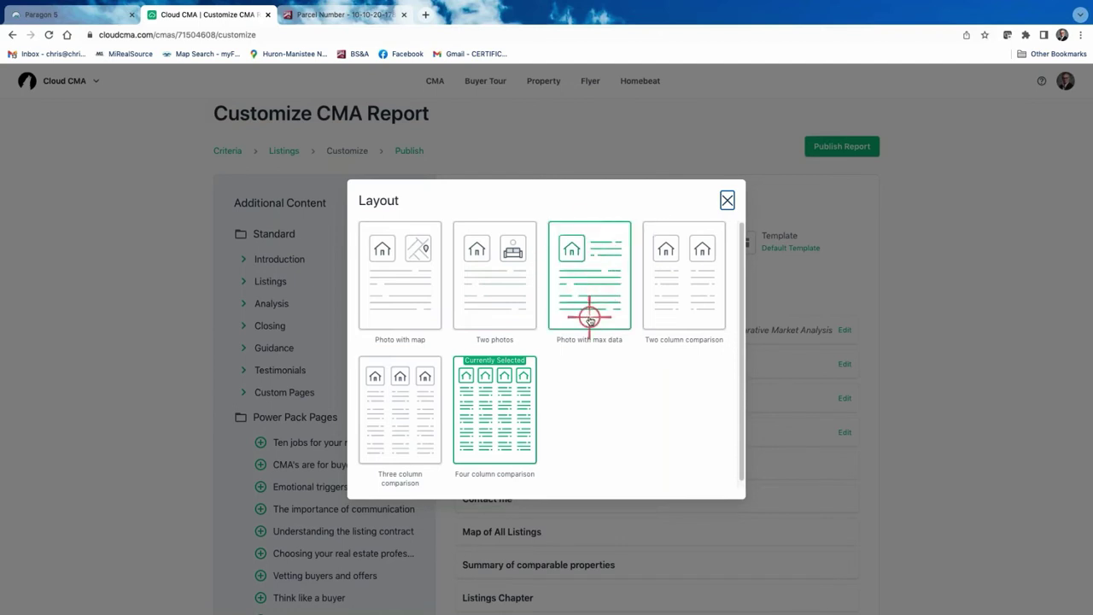
{"action": "left_click", "coordinate": [493, 284]}
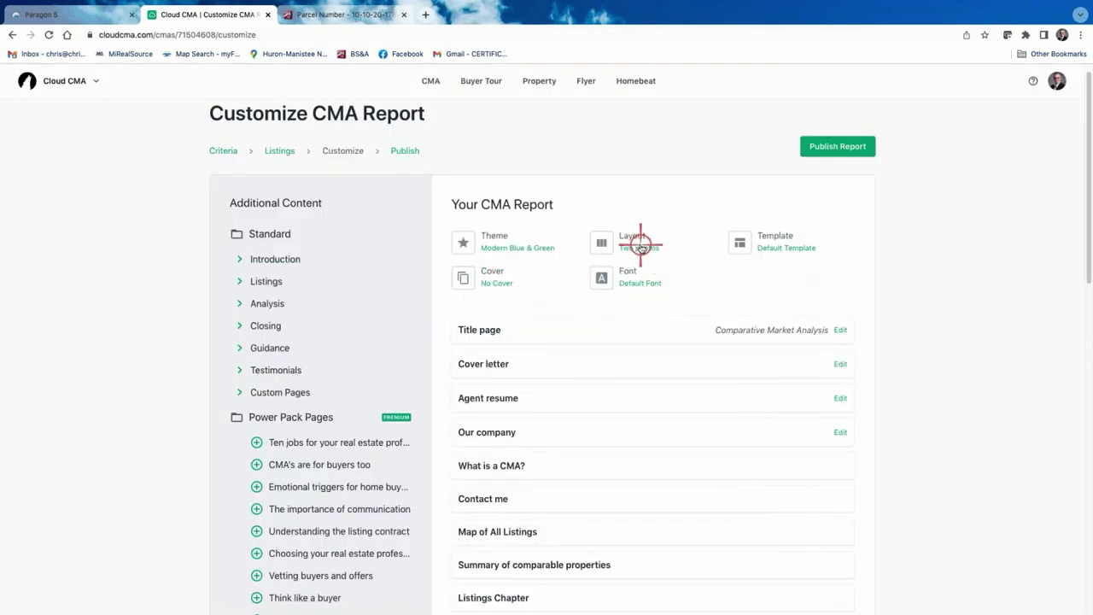
{"action": "left_click", "coordinate": [492, 281]}
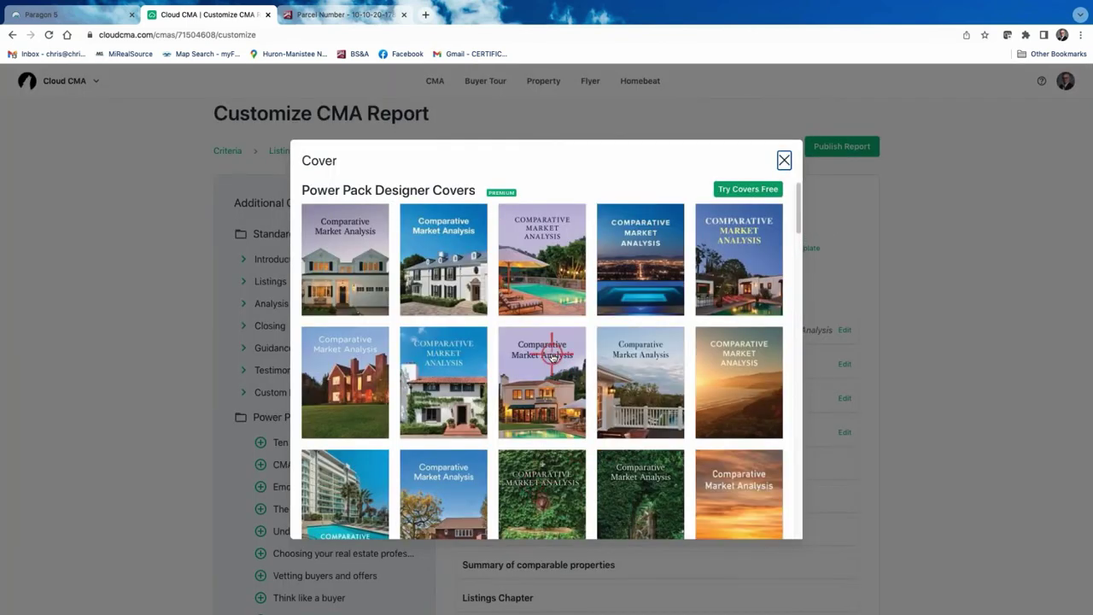
{"action": "scroll", "coordinate": [555, 376], "scroll_direction": "down", "scroll_amount": 5}
{"action": "scroll", "coordinate": [552, 357], "scroll_direction": "down", "scroll_amount": 10}
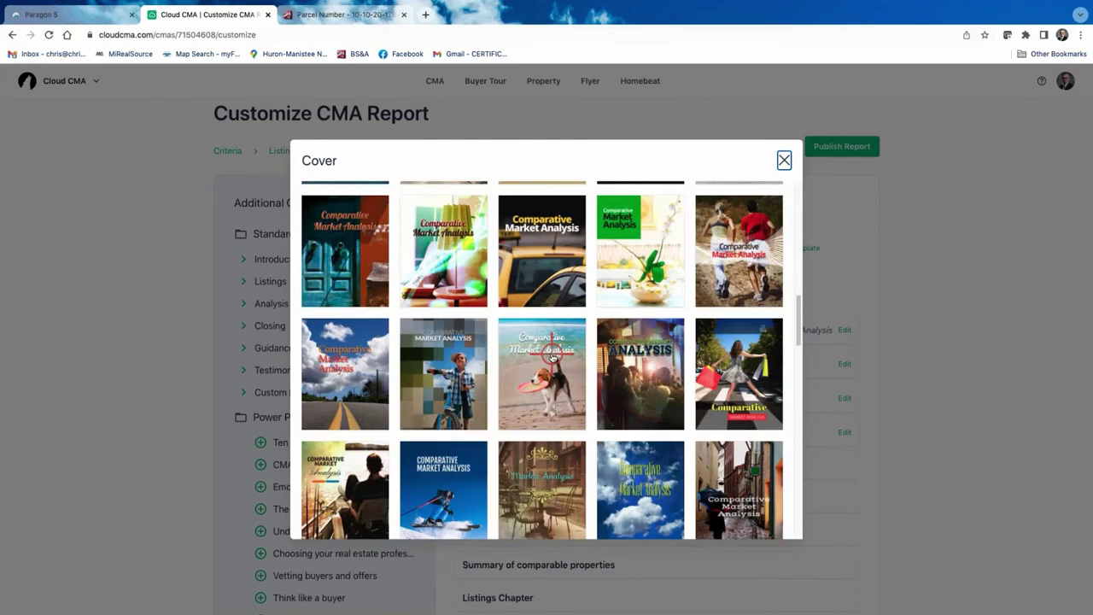
{"action": "scroll", "coordinate": [555, 273], "scroll_direction": "down", "scroll_amount": 4}
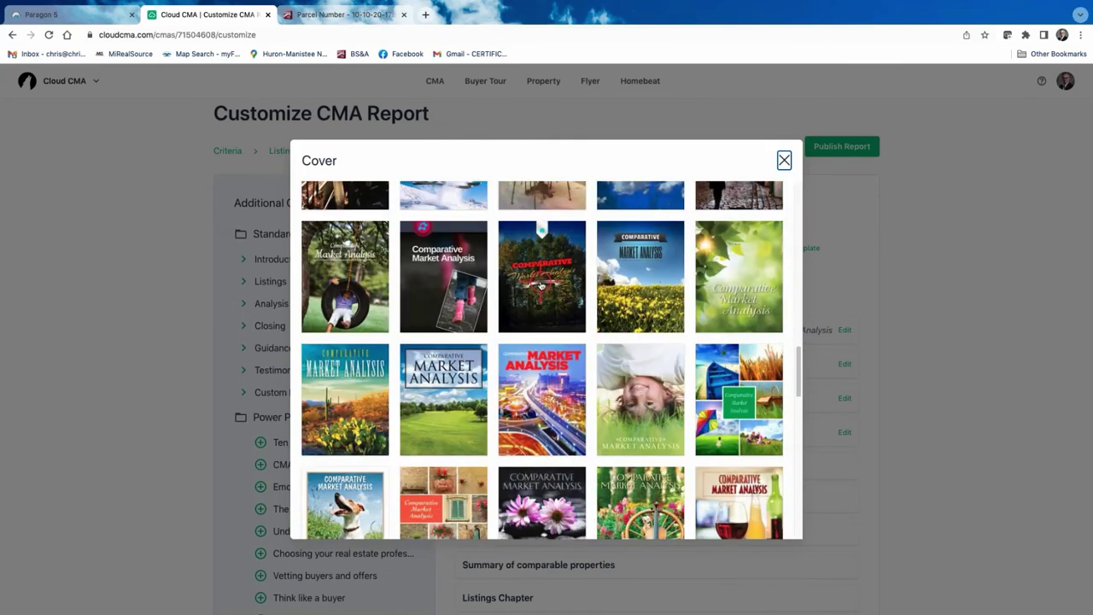
{"action": "scroll", "coordinate": [541, 286], "scroll_direction": "down", "scroll_amount": 5}
{"action": "scroll", "coordinate": [541, 278], "scroll_direction": "up", "scroll_amount": 15}
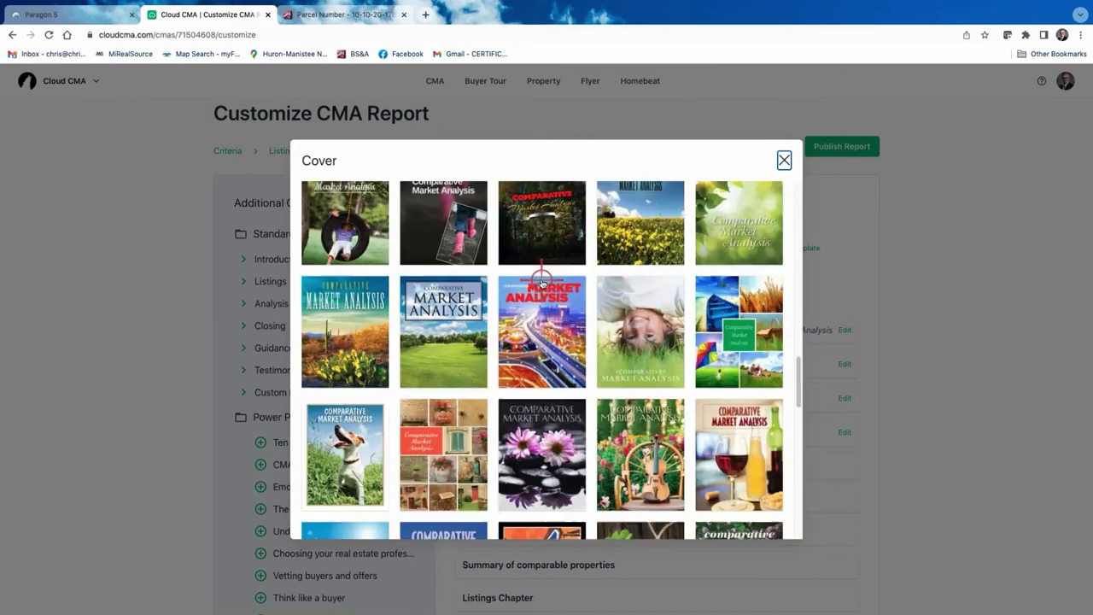
{"action": "left_click", "coordinate": [784, 160]}
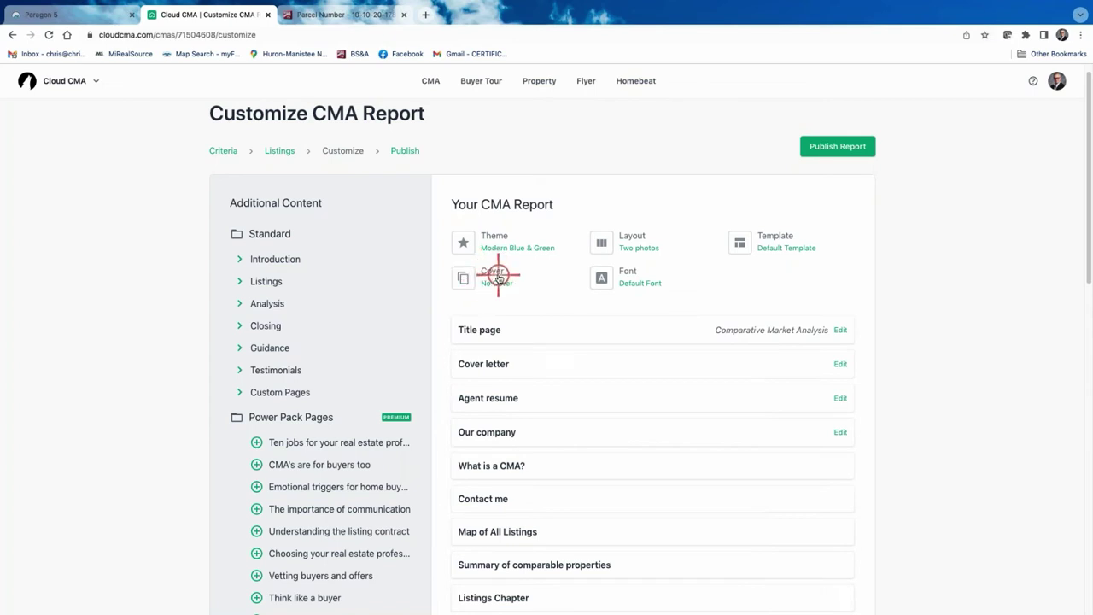
- Replace the Default Font with Cabin from the font list
{"action": "left_click", "coordinate": [637, 279]}
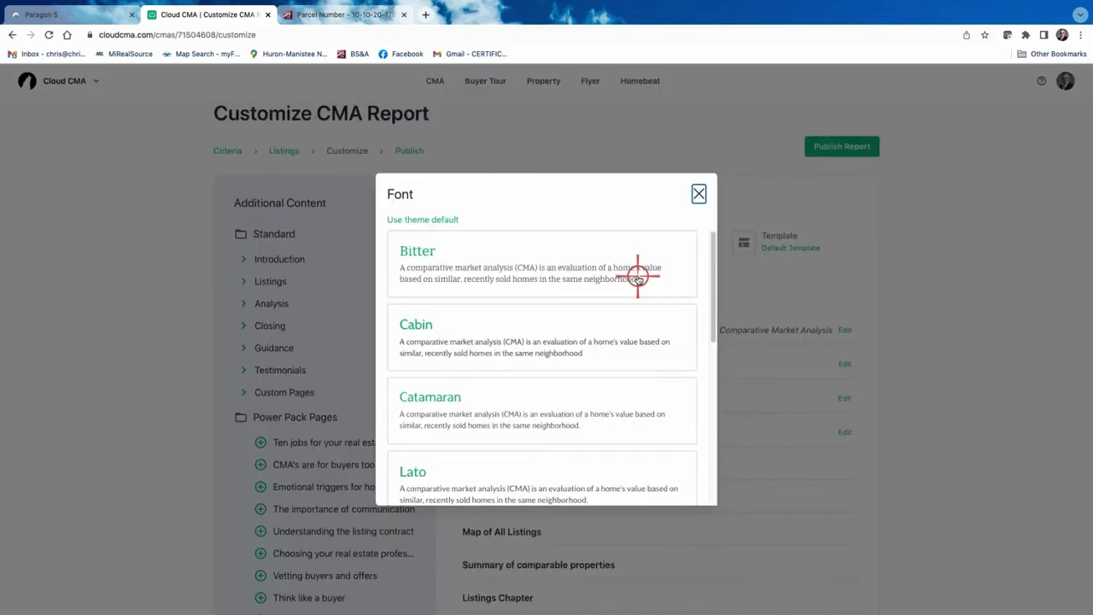
{"action": "scroll", "coordinate": [579, 363], "scroll_direction": "down", "scroll_amount": 5}
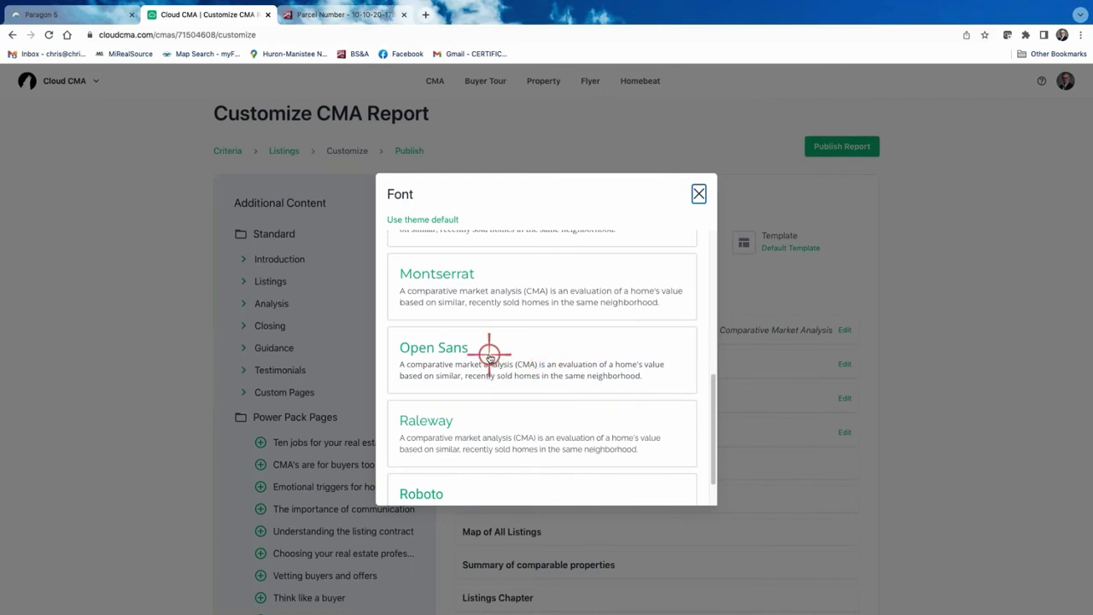
{"action": "scroll", "coordinate": [489, 420], "scroll_direction": "down", "scroll_amount": 1}
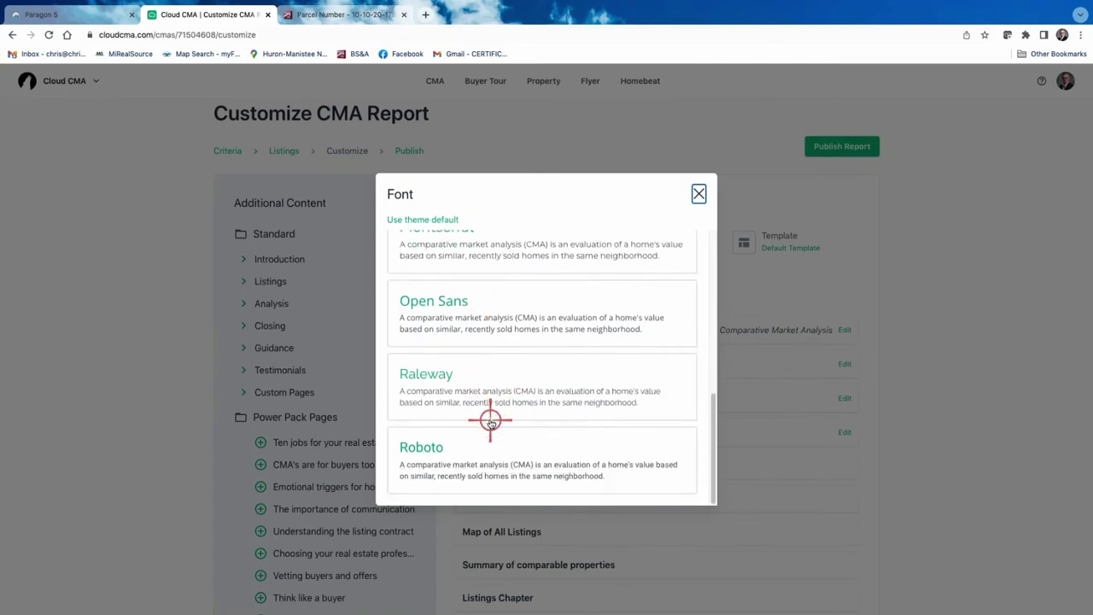
{"action": "scroll", "coordinate": [490, 419], "scroll_direction": "up", "scroll_amount": 5}
{"action": "scroll", "coordinate": [521, 384], "scroll_direction": "down", "scroll_amount": 1}
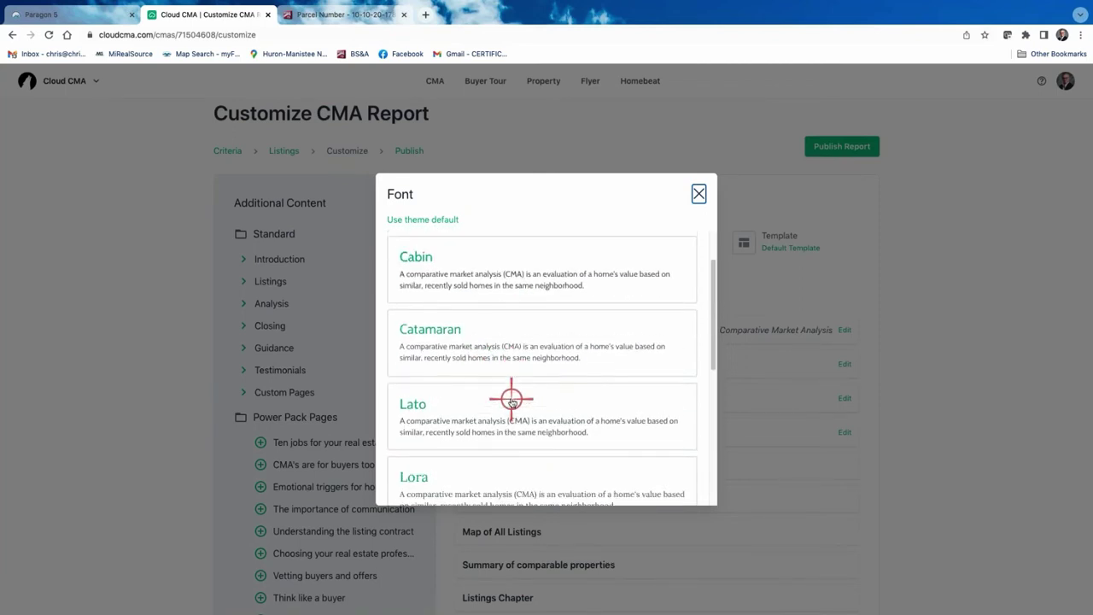
{"action": "scroll", "coordinate": [538, 406], "scroll_direction": "down", "scroll_amount": 5}
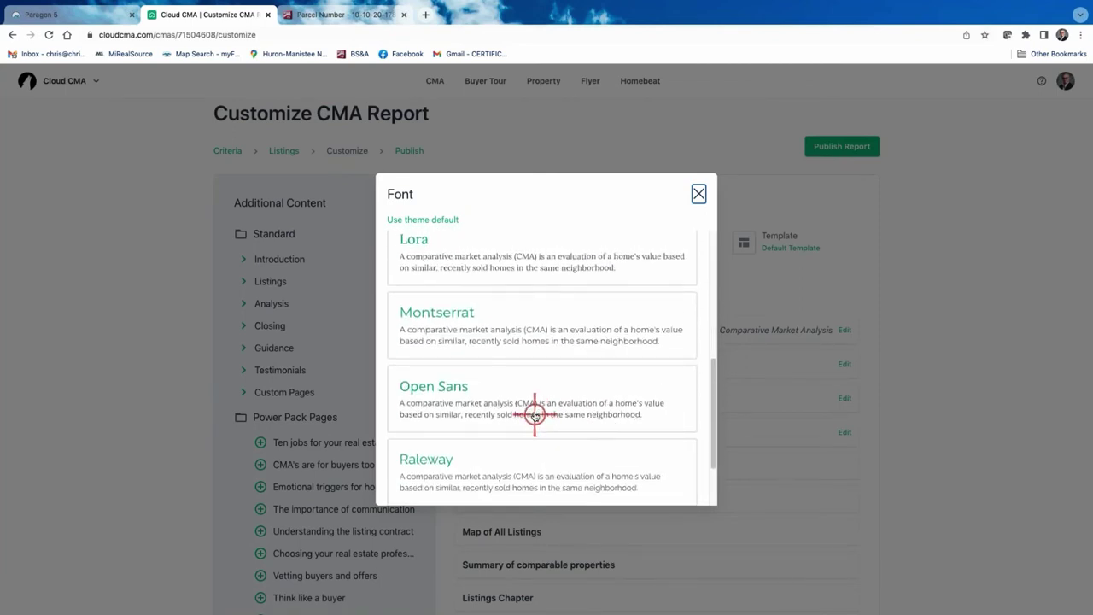
{"action": "scroll", "coordinate": [534, 411], "scroll_direction": "up", "scroll_amount": 5}
{"action": "scroll", "coordinate": [513, 392], "scroll_direction": "up", "scroll_amount": 2}
{"action": "left_click", "coordinate": [481, 333]}
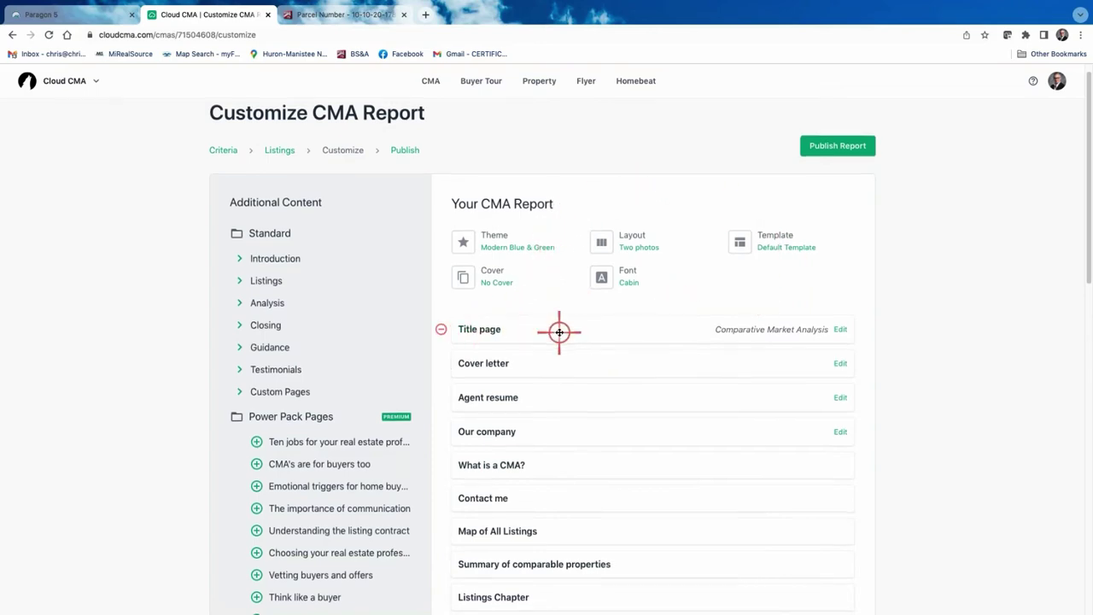
{"action": "scroll", "coordinate": [559, 331], "scroll_direction": "down", "scroll_amount": 3}
{"action": "scroll", "coordinate": [517, 219], "scroll_direction": "down", "scroll_amount": 7}
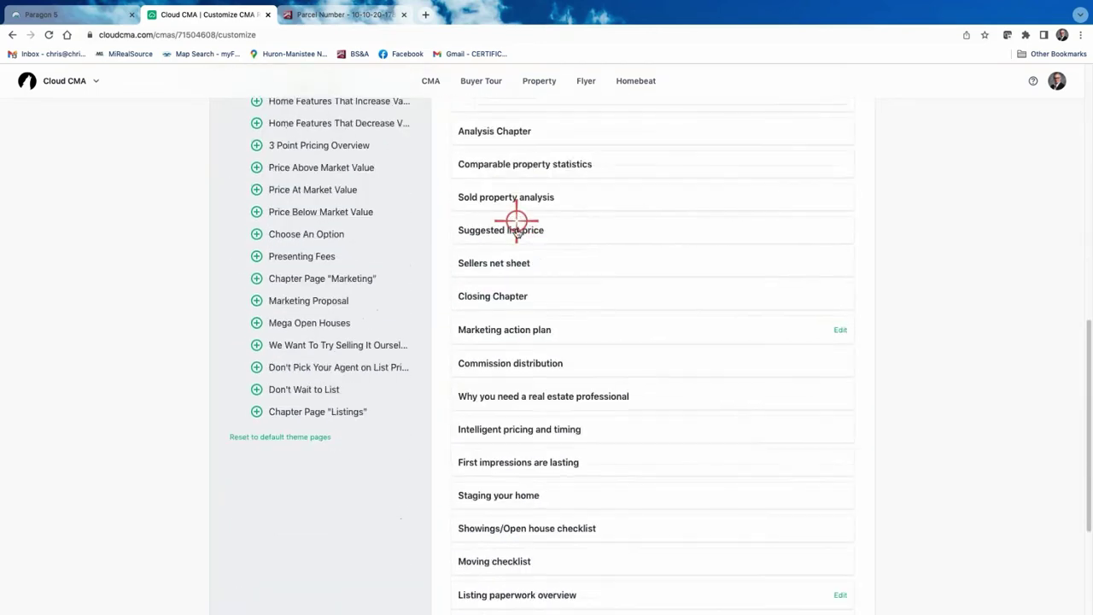
{"action": "scroll", "coordinate": [517, 230], "scroll_direction": "down", "scroll_amount": 2}
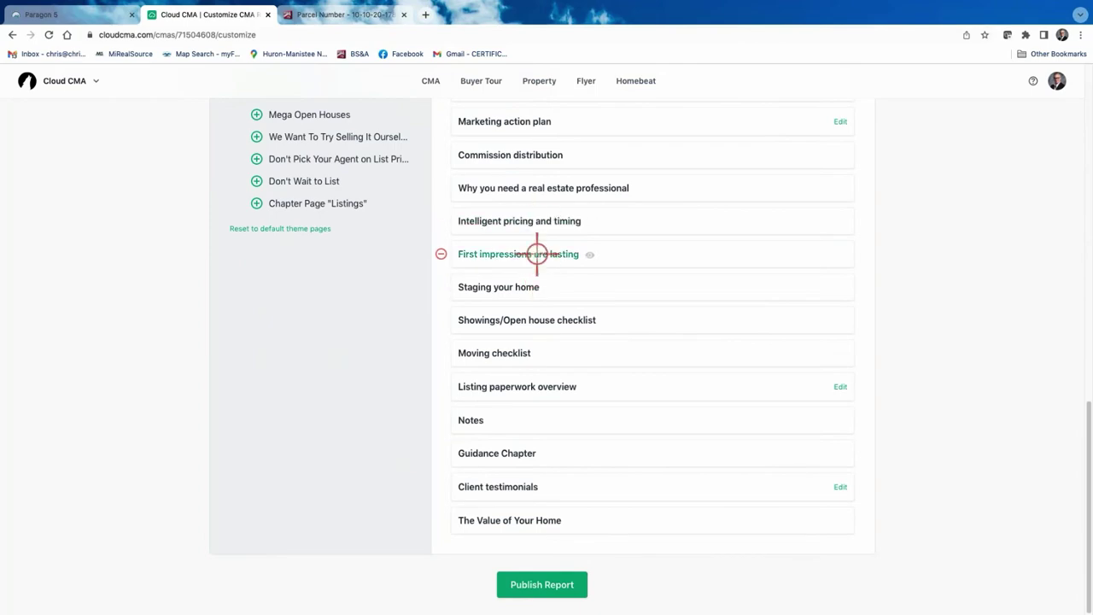
{"action": "scroll", "coordinate": [536, 254], "scroll_direction": "up", "scroll_amount": 10}
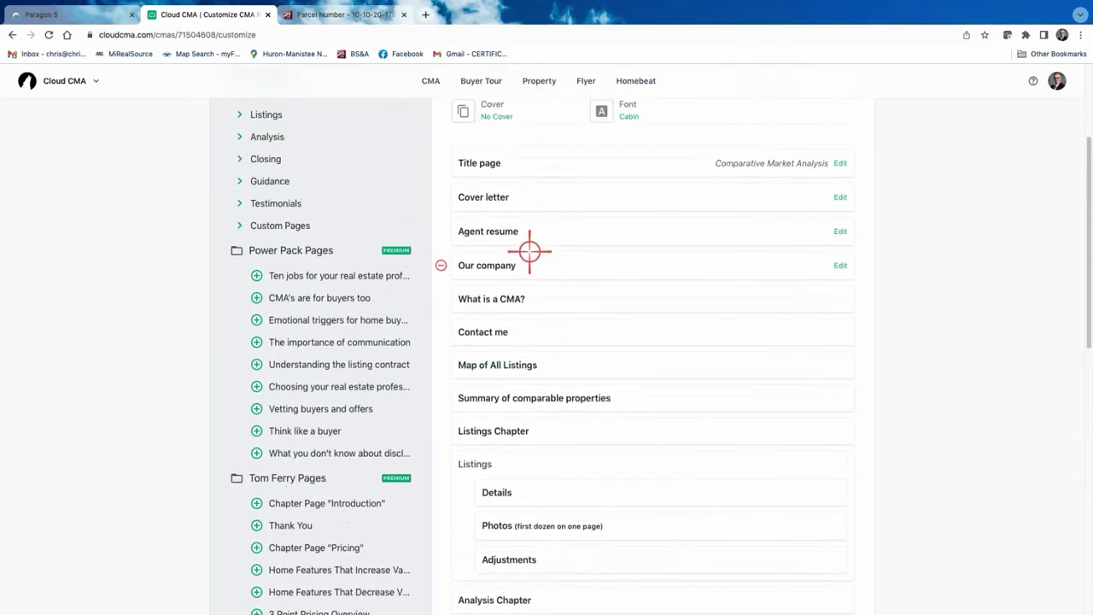
{"action": "left_click", "coordinate": [476, 162]}
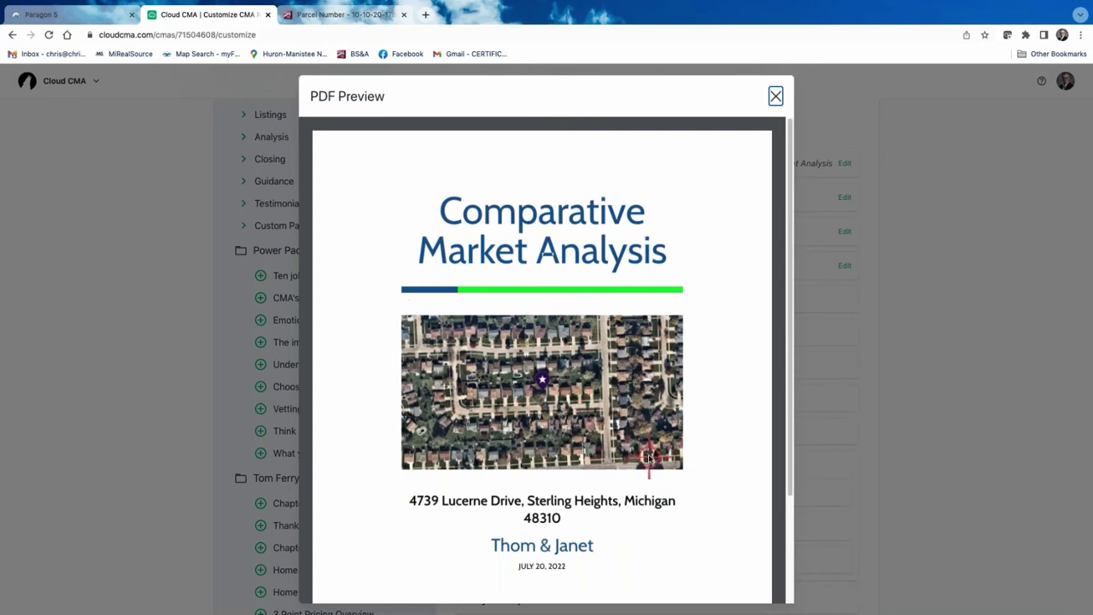
{"action": "scroll", "coordinate": [648, 453], "scroll_direction": "down", "scroll_amount": 1}
{"action": "scroll", "coordinate": [649, 453], "scroll_direction": "down", "scroll_amount": 2}
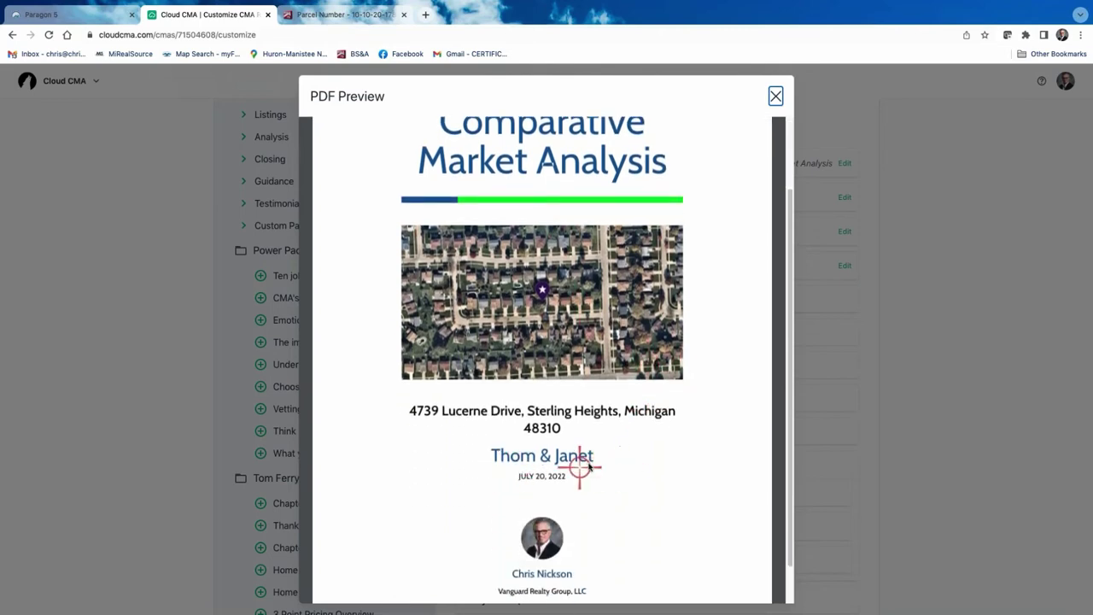
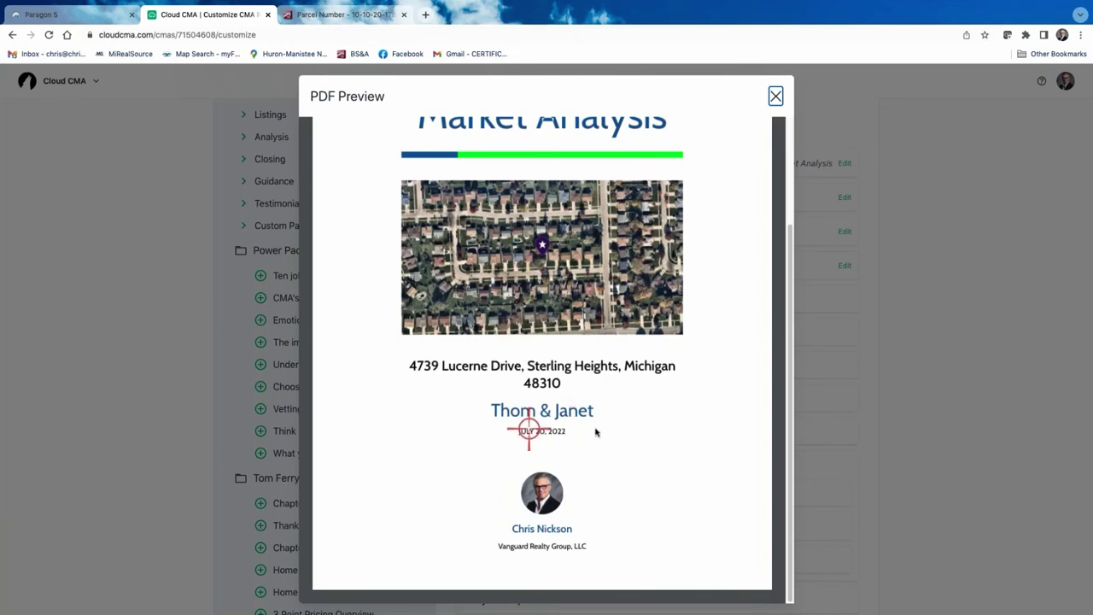
- Close the title page preview and go back to the report's Criteria page
{"action": "scroll", "coordinate": [649, 431], "scroll_direction": "up", "scroll_amount": 3}
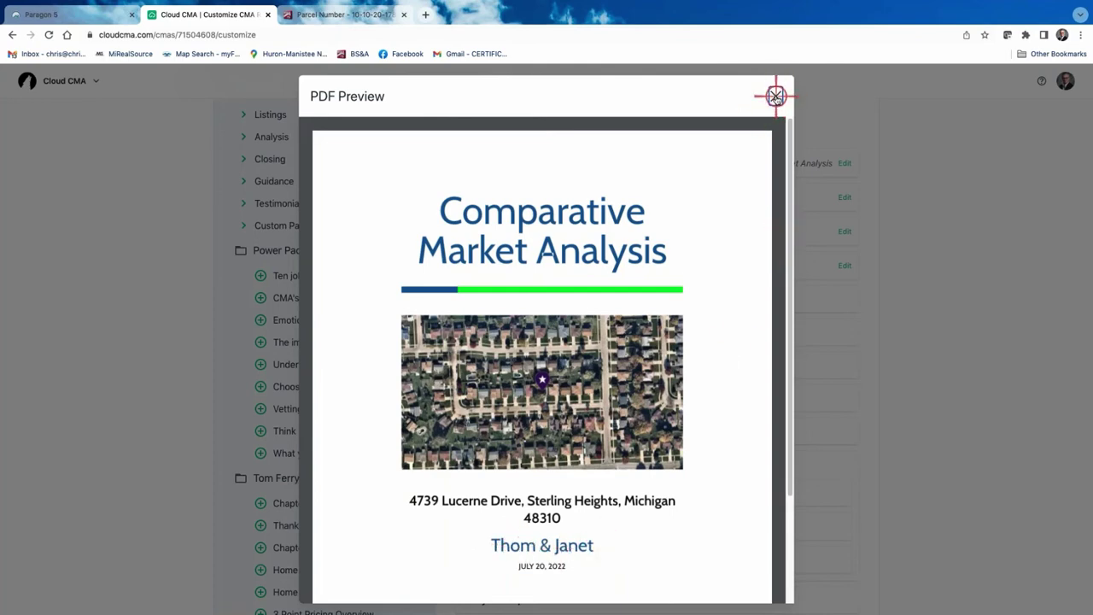
{"action": "left_click", "coordinate": [775, 96]}
{"action": "scroll", "coordinate": [632, 314], "scroll_direction": "up", "scroll_amount": 3}
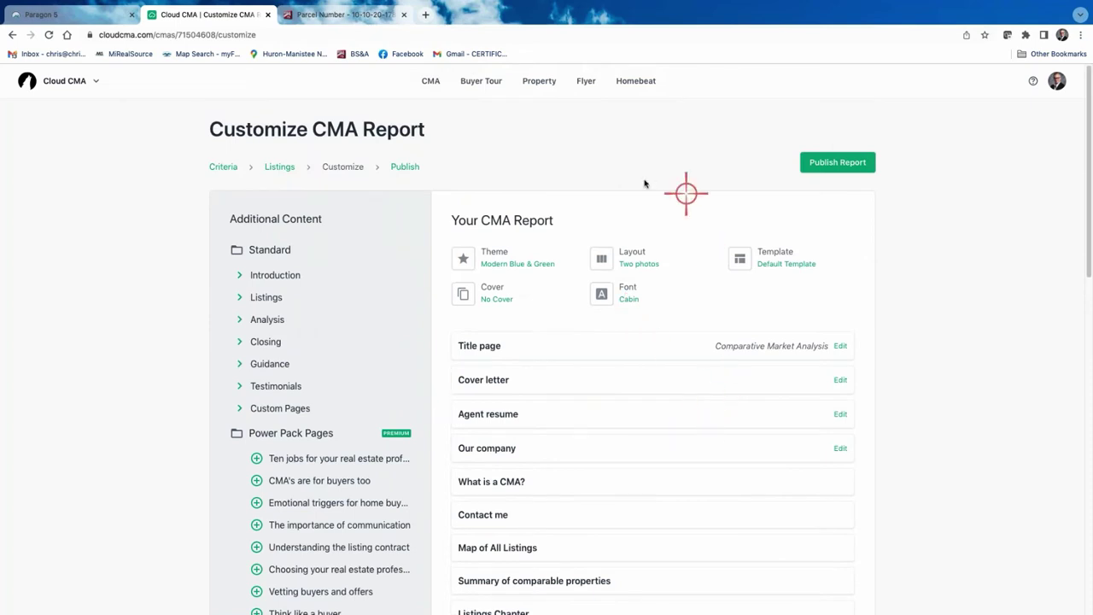
{"action": "left_click", "coordinate": [220, 167]}
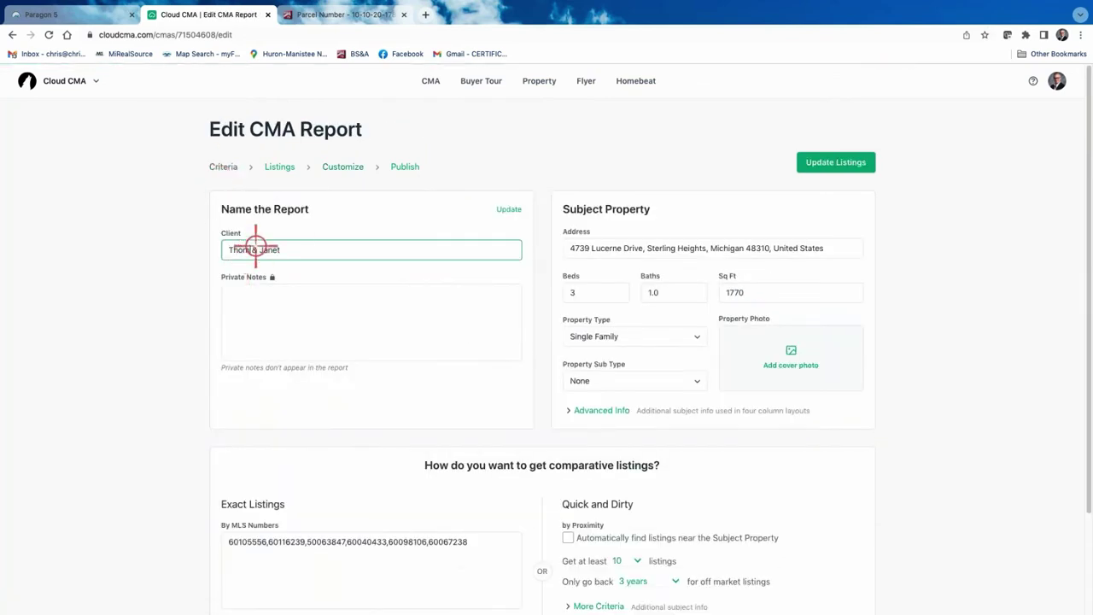
- Correct the misspelled client first name in the Client field, then return to Customize
{"action": "key", "text": "BackSpace"}
{"action": "key", "text": "BackSpace"}
{"action": "key", "text": "BackSpace"}
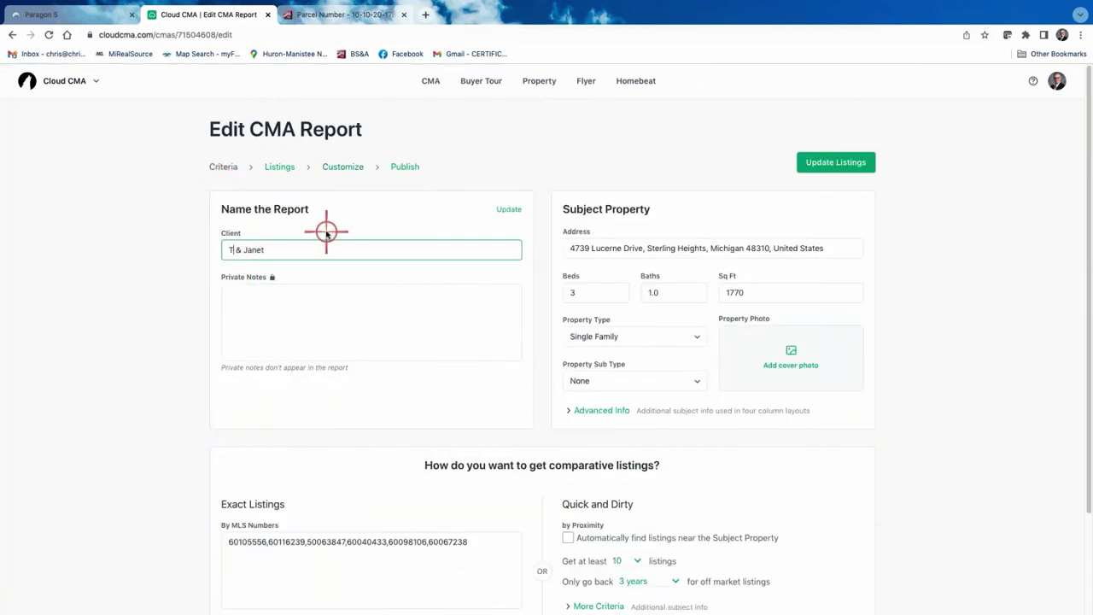
{"action": "type", "text": "O"}
{"action": "key", "text": "BackSpace"}
{"action": "type", "text": "om"}
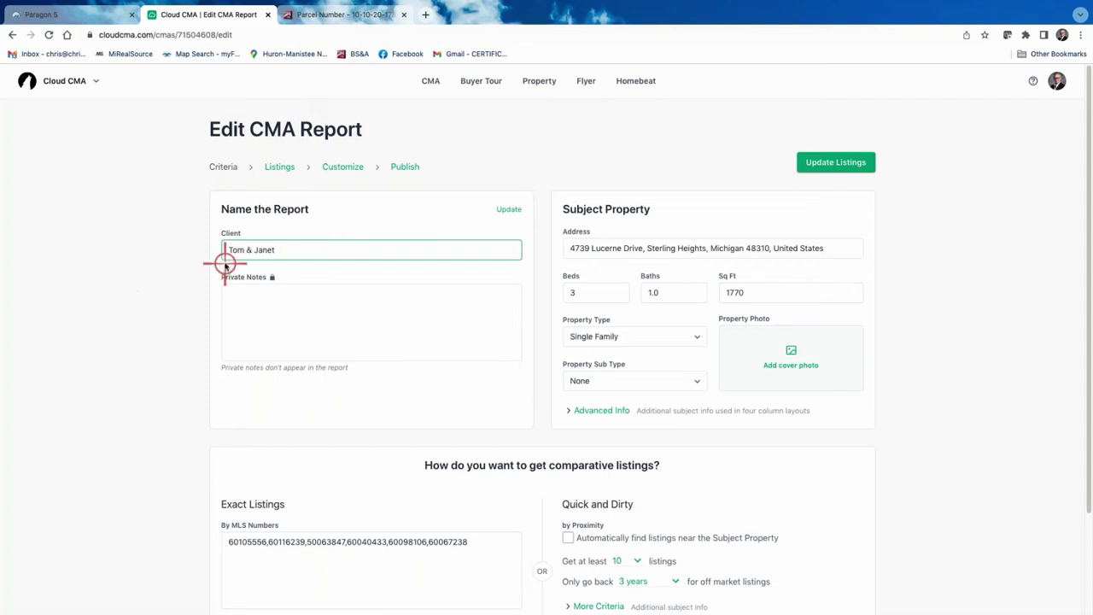
{"action": "left_click", "coordinate": [343, 167]}
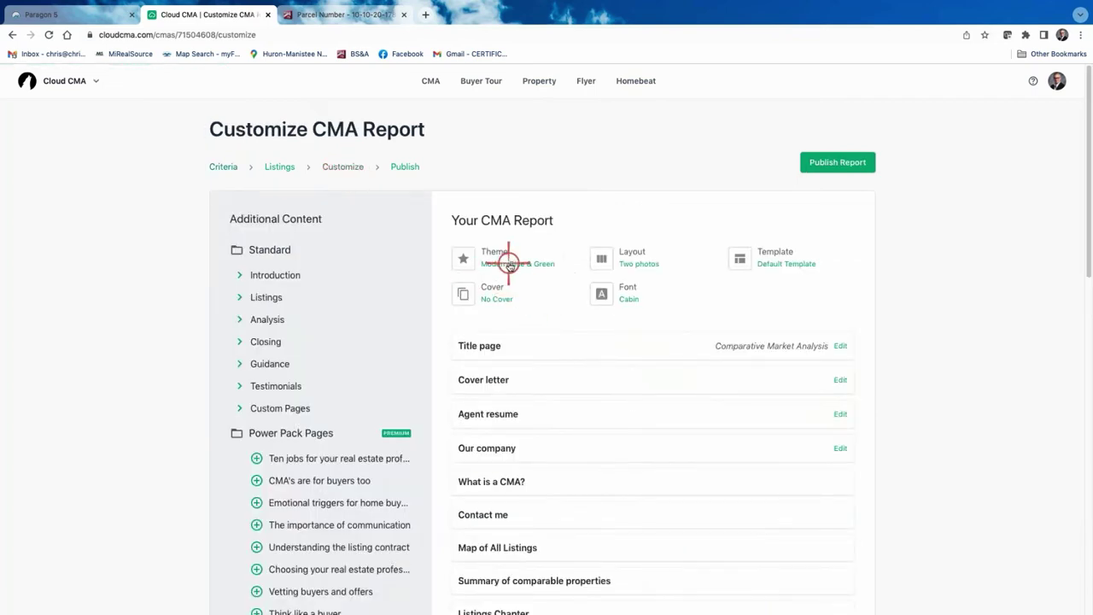
{"action": "left_click", "coordinate": [484, 344]}
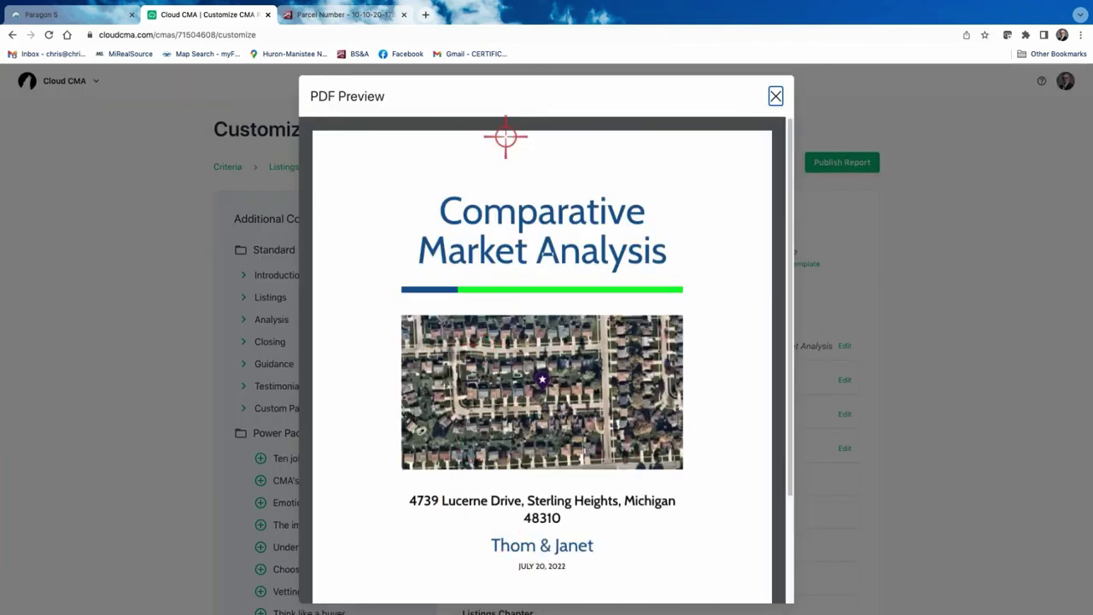
{"action": "left_click", "coordinate": [774, 95]}
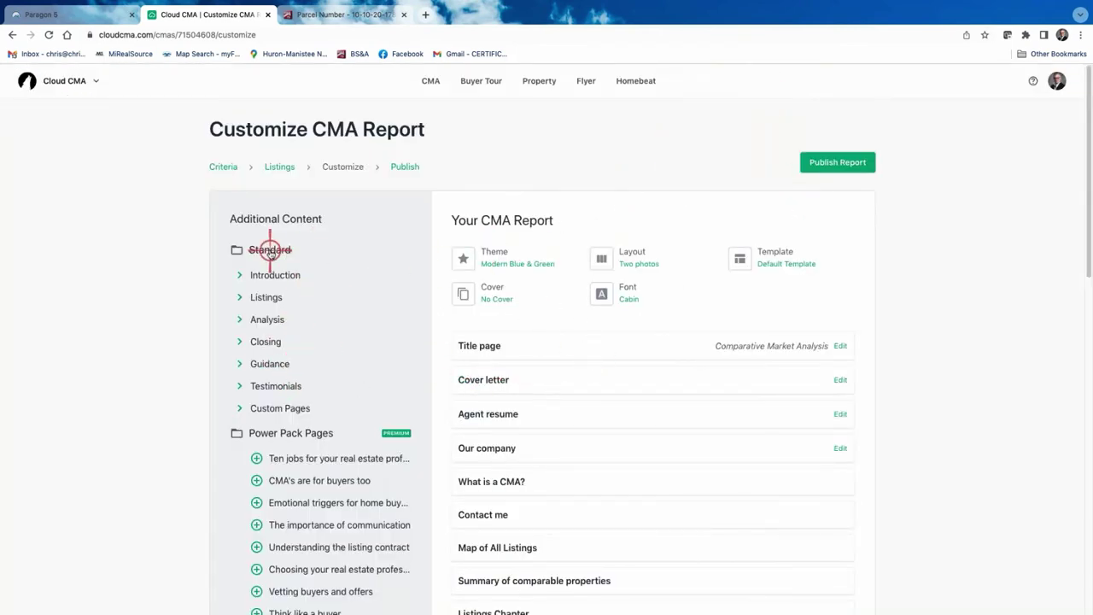
{"action": "scroll", "coordinate": [528, 335], "scroll_direction": "down", "scroll_amount": 3}
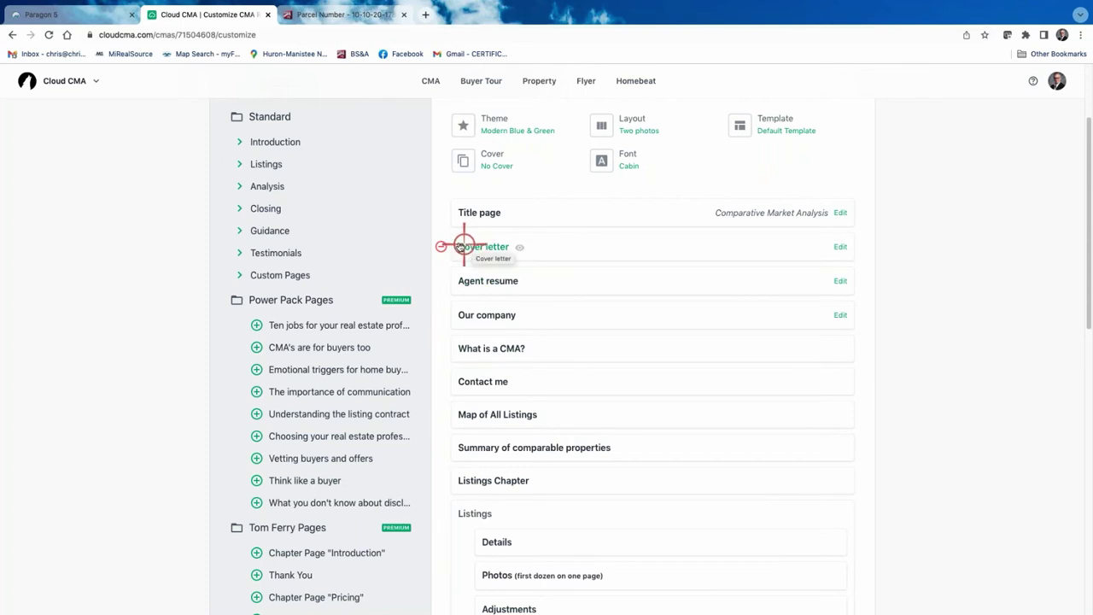
- Remove the Cover letter, Agent resume and Our company pages from the report
{"action": "left_click", "coordinate": [443, 246]}
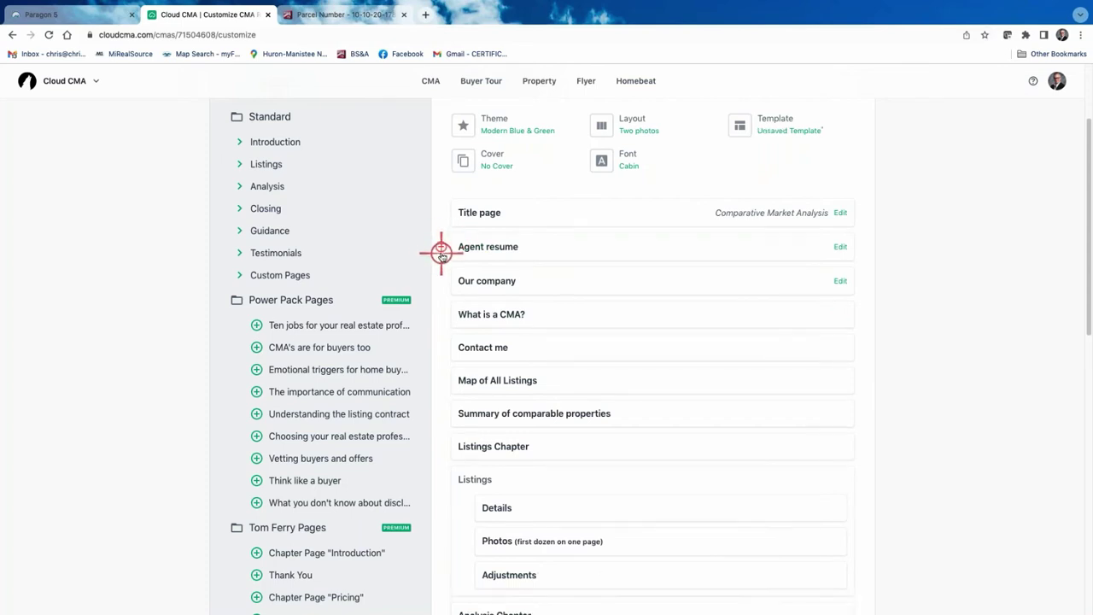
{"action": "left_click", "coordinate": [442, 247]}
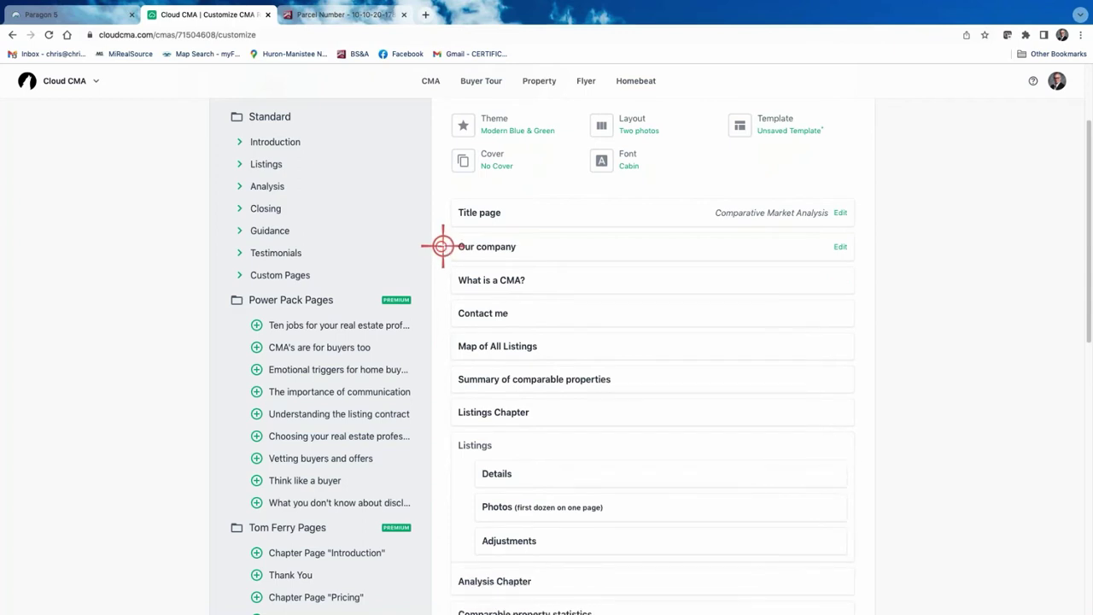
{"action": "left_click", "coordinate": [443, 247]}
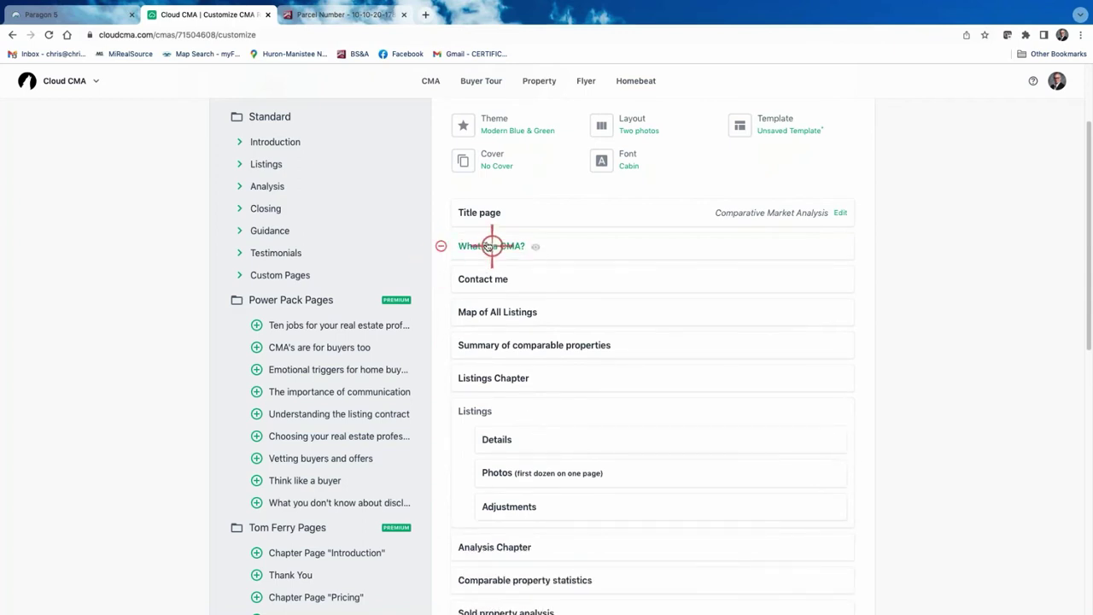
- Preview the What is a CMA? page, read through it, and close the preview
{"action": "left_click", "coordinate": [487, 245]}
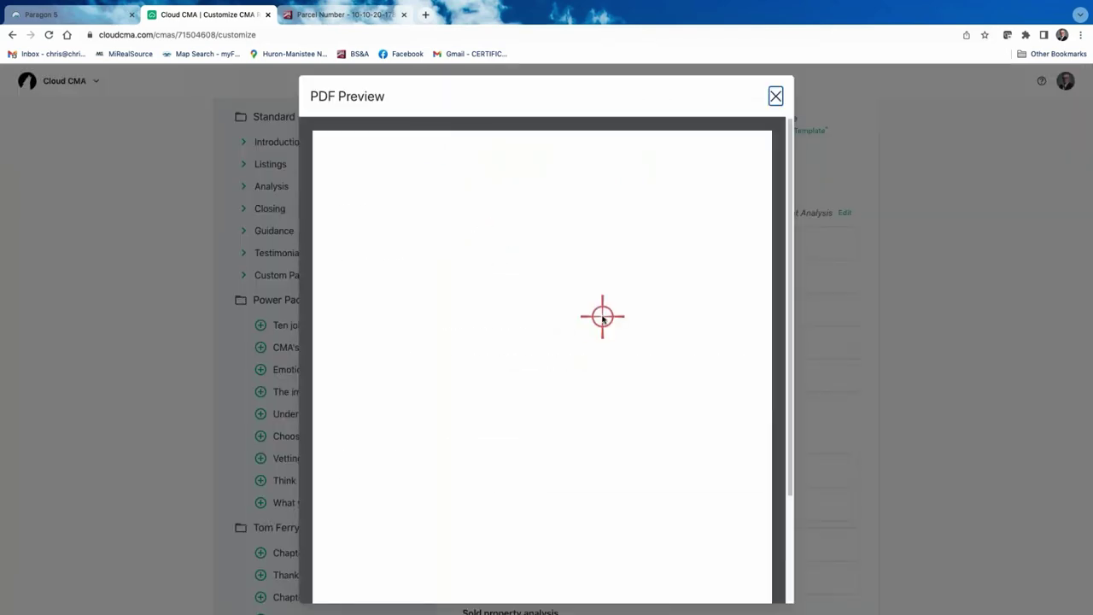
{"action": "scroll", "coordinate": [506, 316], "scroll_direction": "down", "scroll_amount": 3}
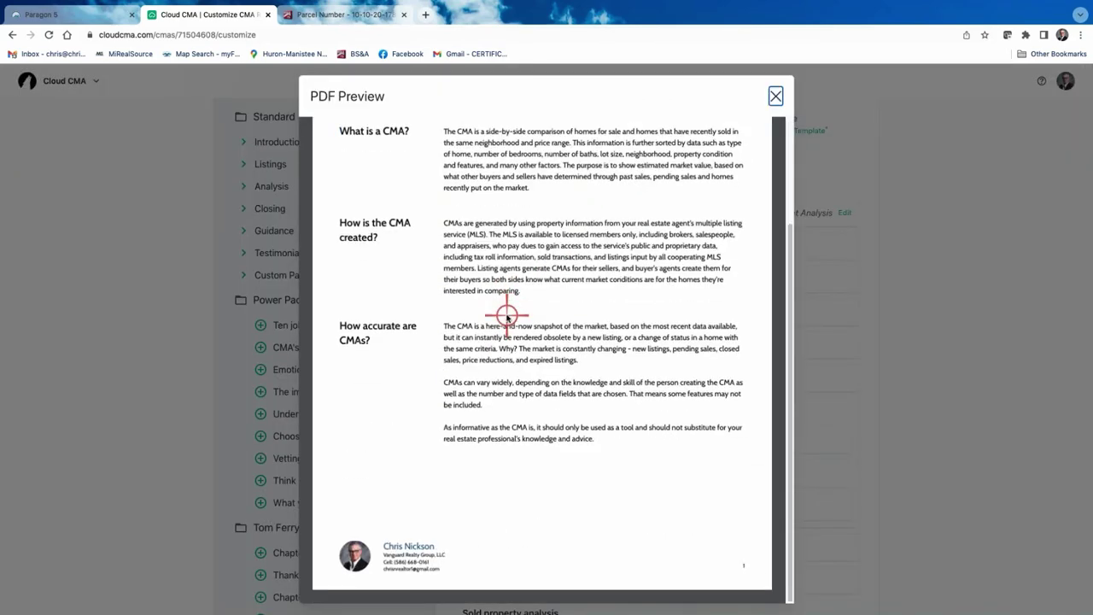
{"action": "scroll", "coordinate": [506, 316], "scroll_direction": "up", "scroll_amount": 3}
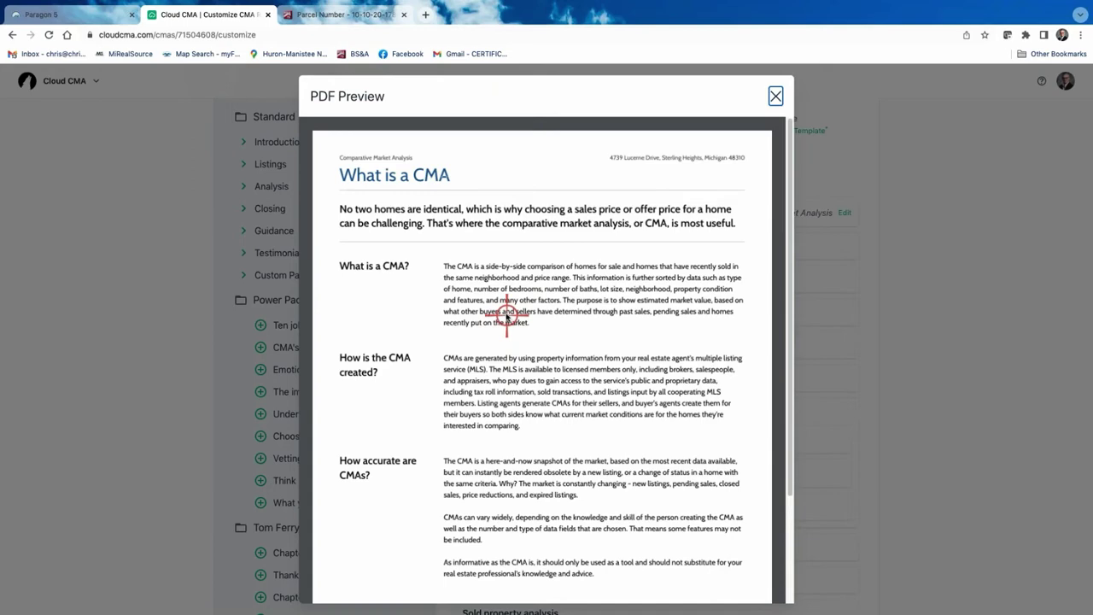
{"action": "scroll", "coordinate": [507, 314], "scroll_direction": "down", "scroll_amount": 3}
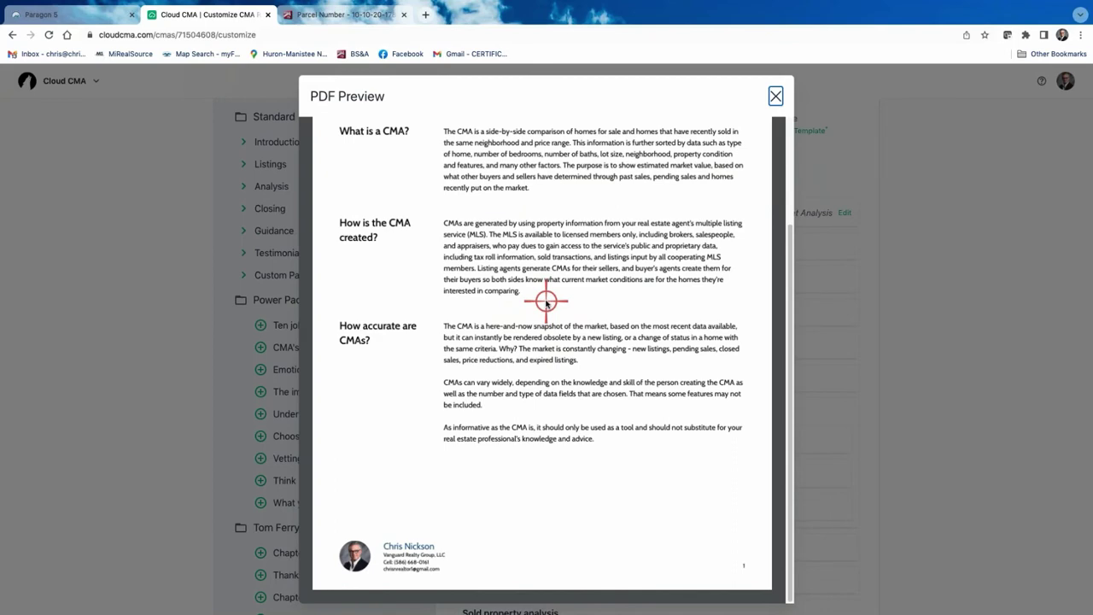
{"action": "scroll", "coordinate": [546, 302], "scroll_direction": "up", "scroll_amount": 3}
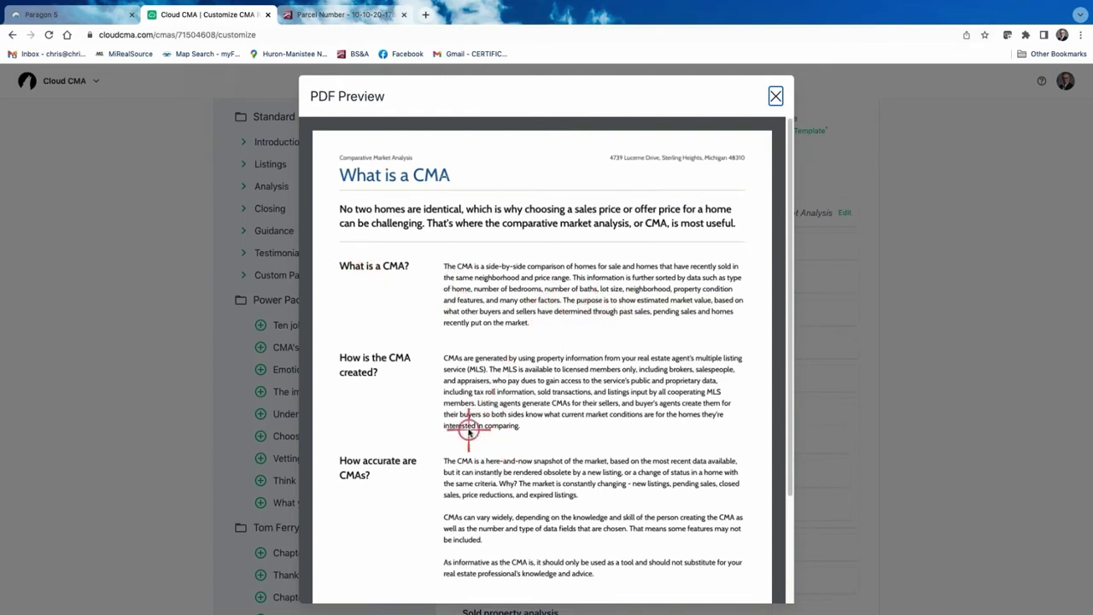
{"action": "scroll", "coordinate": [495, 460], "scroll_direction": "down", "scroll_amount": 2}
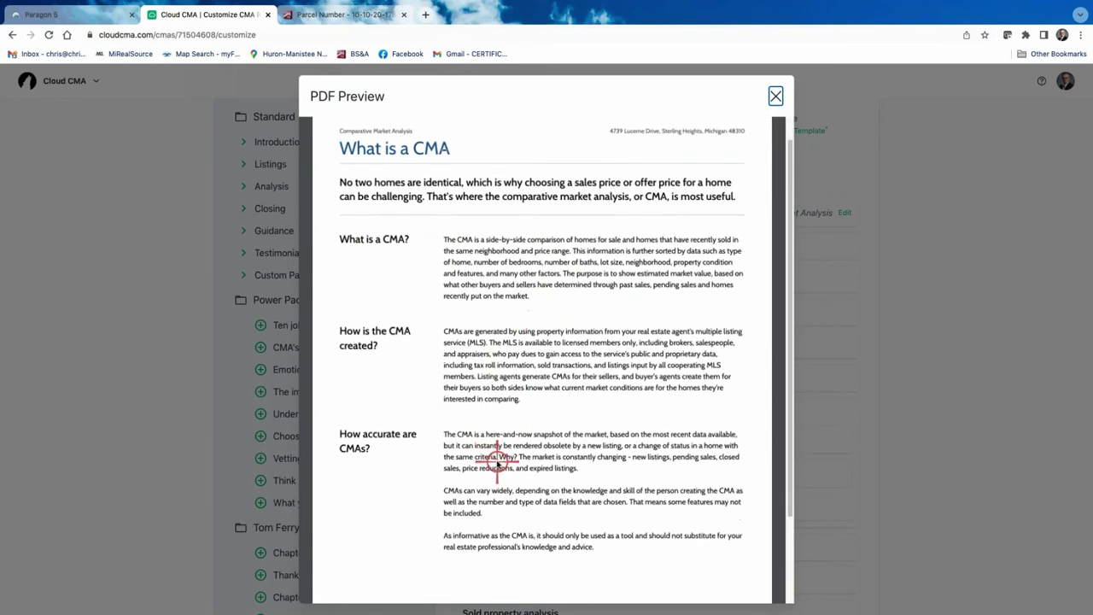
{"action": "left_click", "coordinate": [774, 96]}
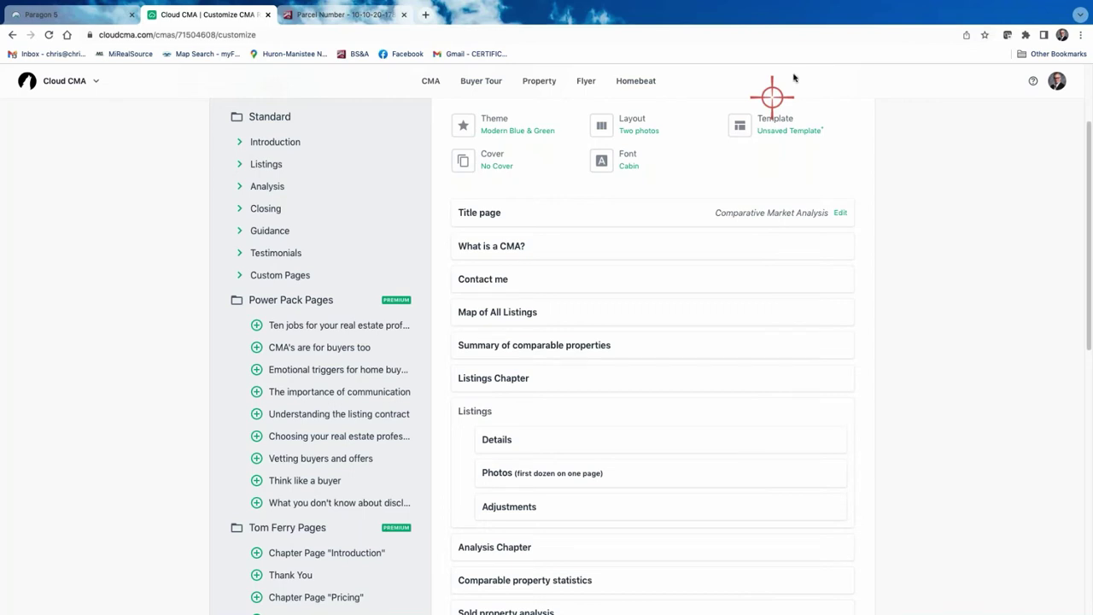
{"action": "left_click", "coordinate": [483, 279]}
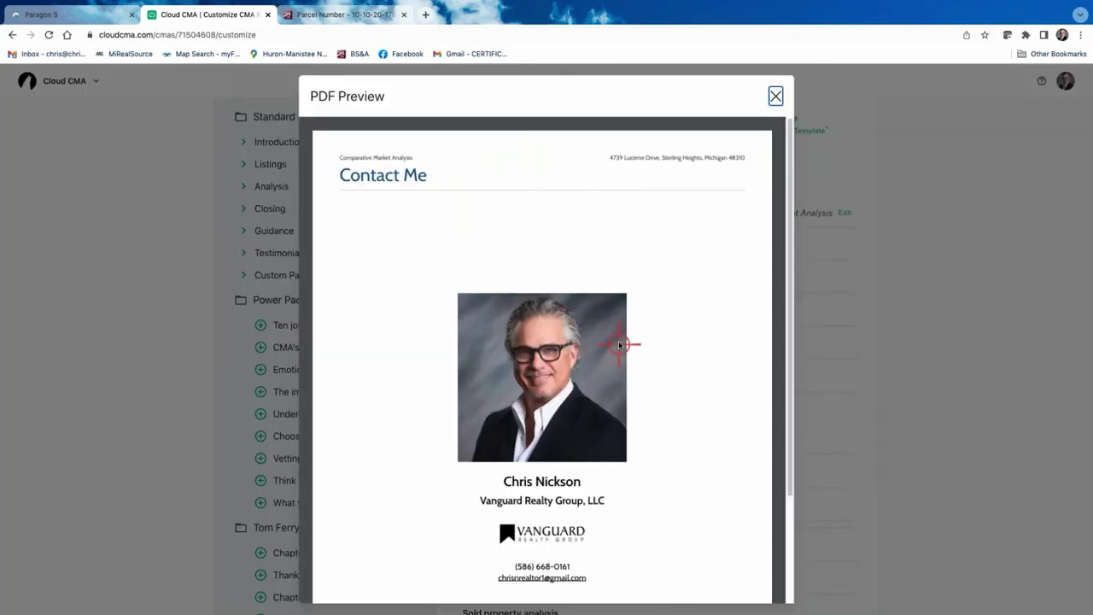
{"action": "scroll", "coordinate": [537, 419], "scroll_direction": "down", "scroll_amount": 2}
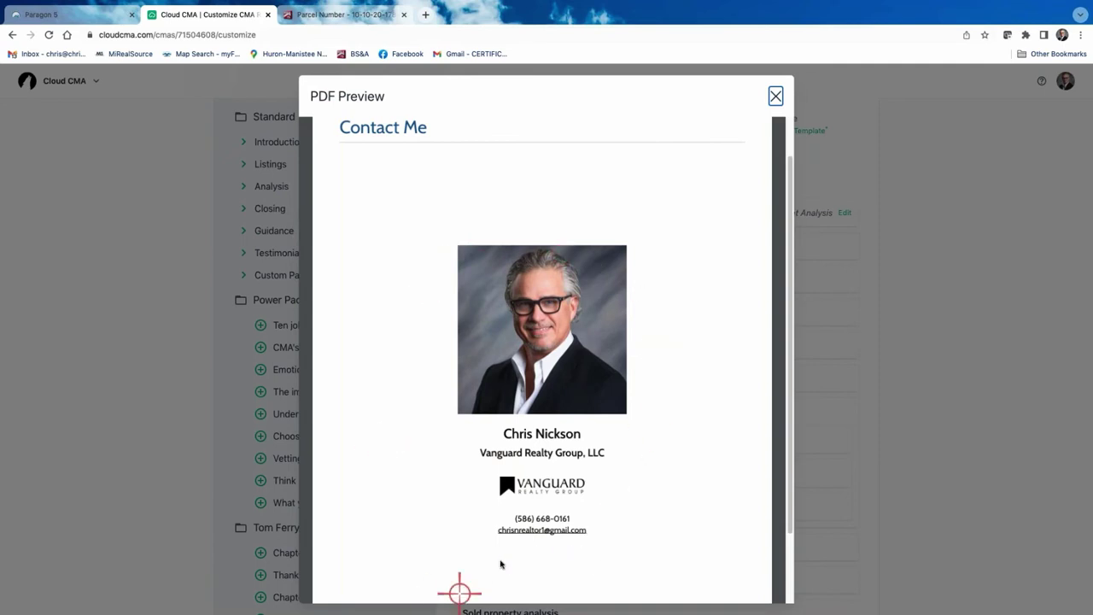
{"action": "left_click", "coordinate": [773, 95]}
{"action": "left_click", "coordinate": [496, 312]}
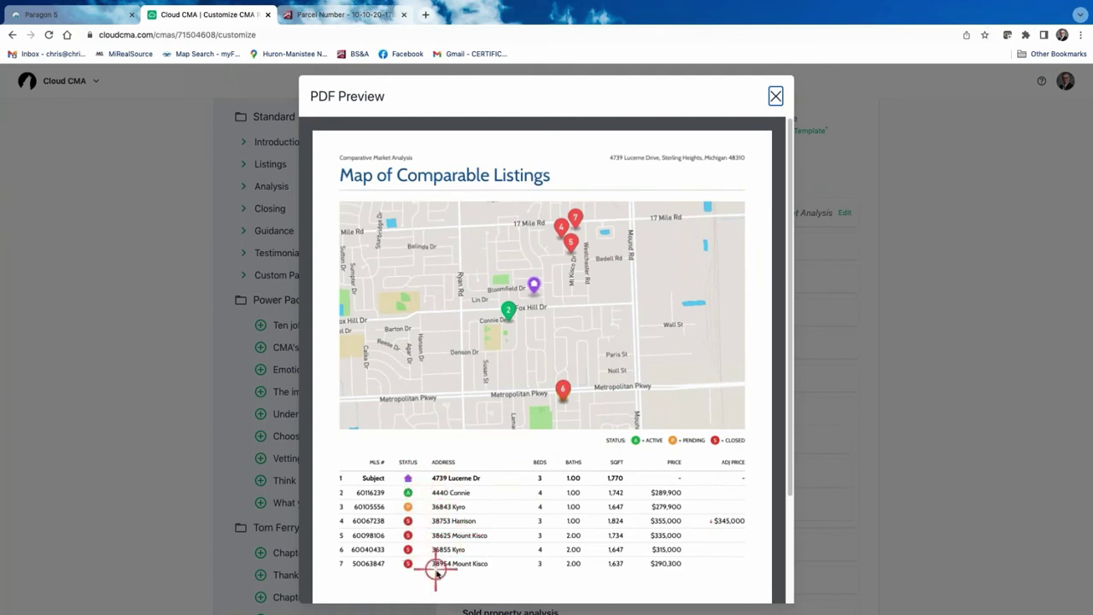
{"action": "left_click", "coordinate": [775, 94]}
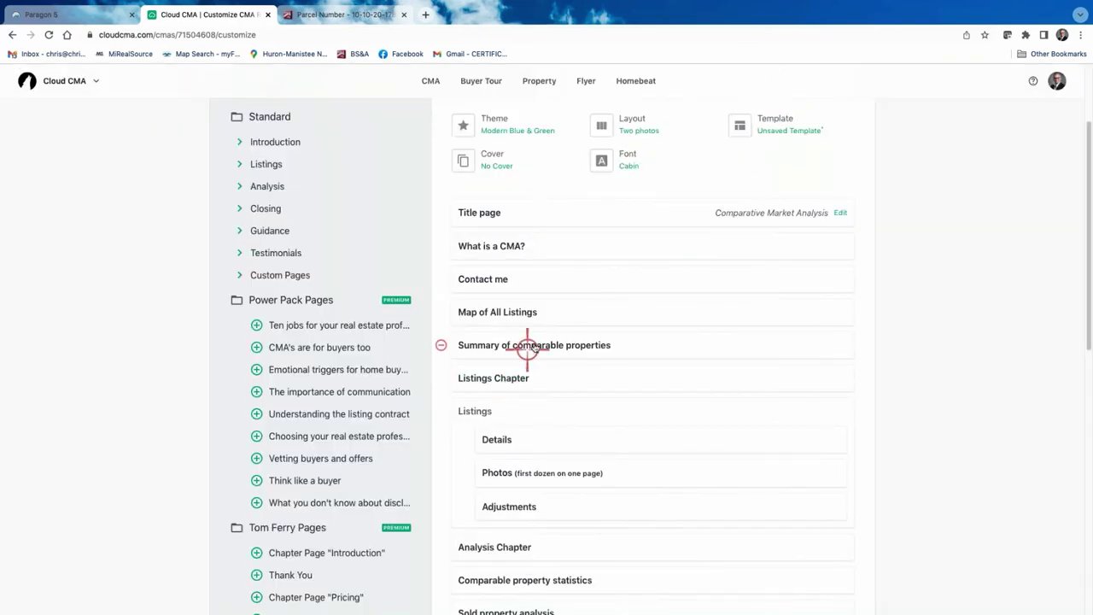
{"action": "scroll", "coordinate": [528, 427], "scroll_direction": "down", "scroll_amount": 6}
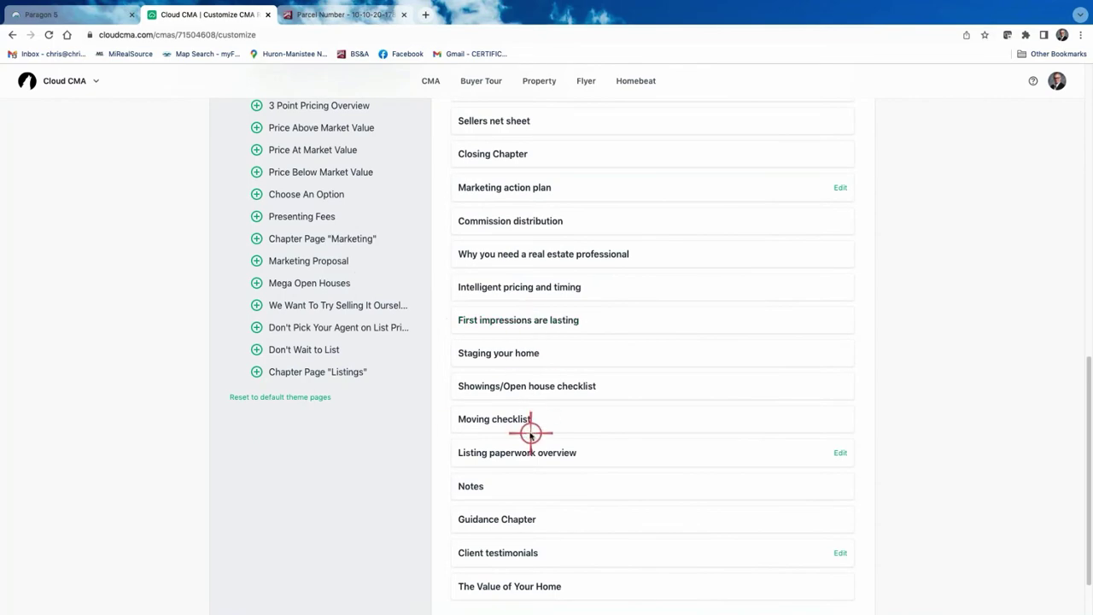
{"action": "scroll", "coordinate": [530, 434], "scroll_direction": "down", "scroll_amount": 2}
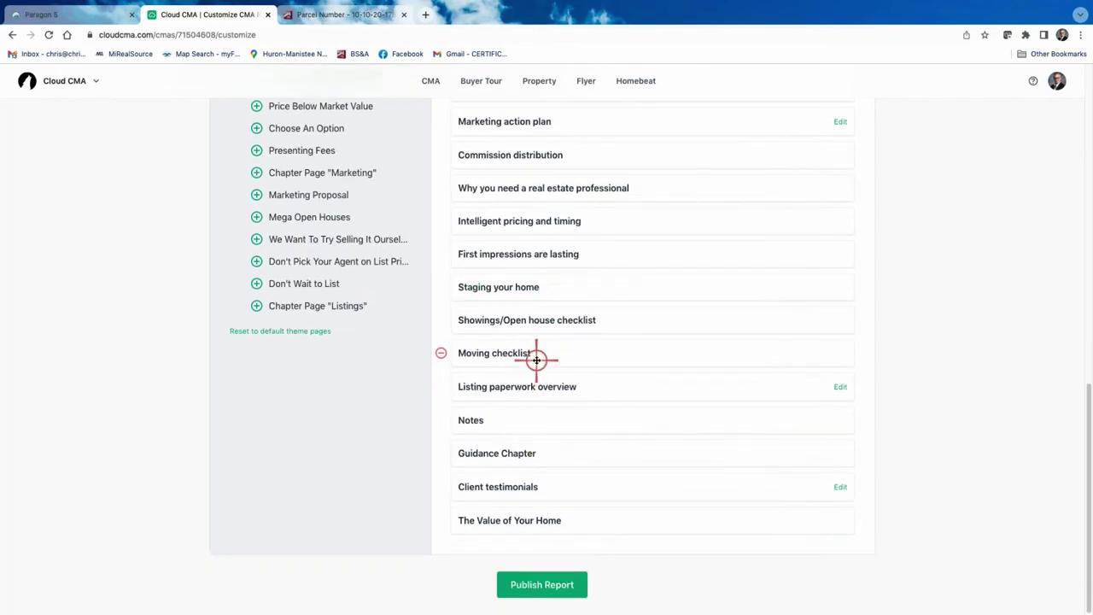
{"action": "scroll", "coordinate": [536, 360], "scroll_direction": "up", "scroll_amount": 5}
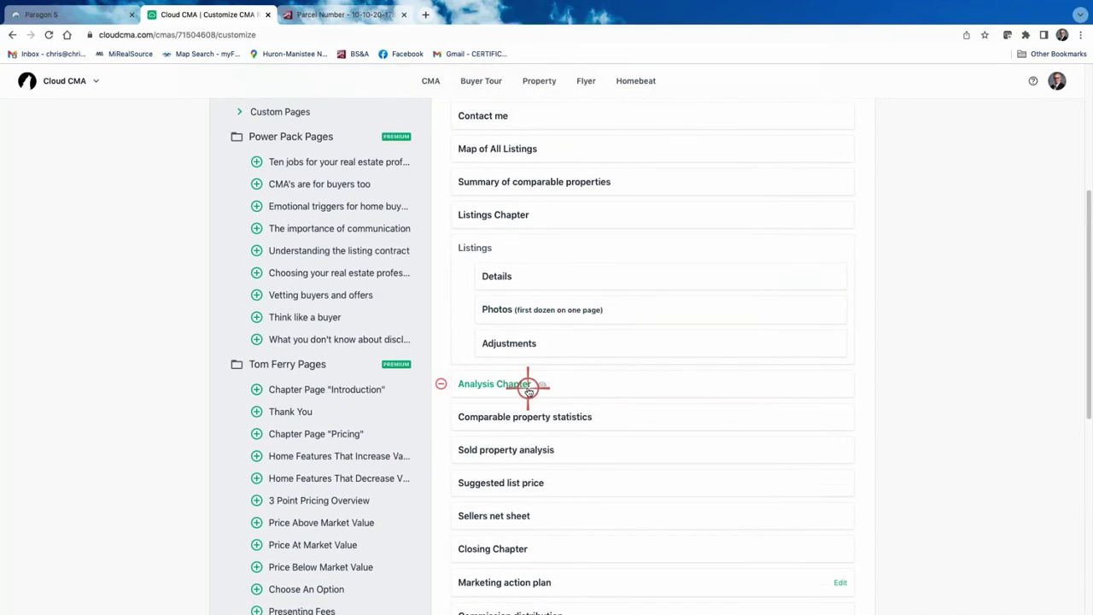
{"action": "scroll", "coordinate": [527, 387], "scroll_direction": "down", "scroll_amount": 5}
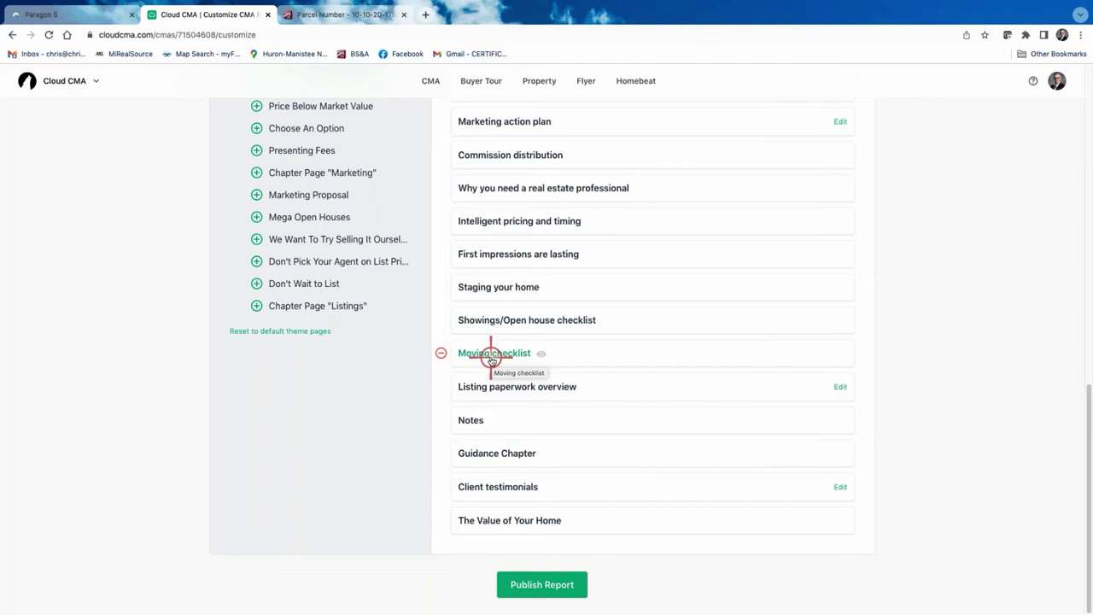
{"action": "left_click", "coordinate": [492, 355]}
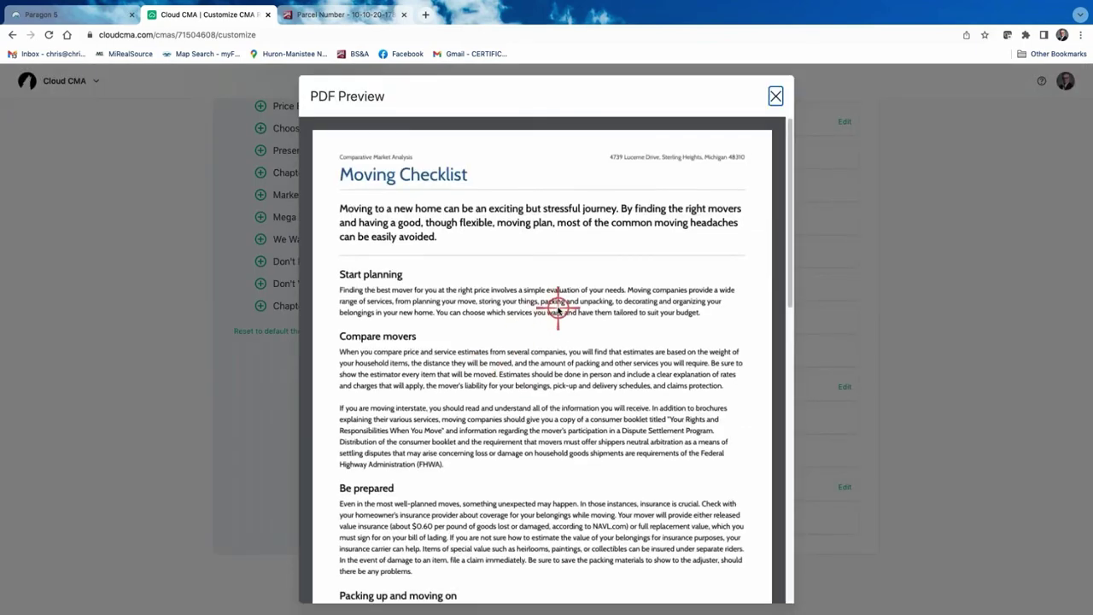
{"action": "scroll", "coordinate": [557, 309], "scroll_direction": "down", "scroll_amount": 10}
{"action": "scroll", "coordinate": [558, 309], "scroll_direction": "up", "scroll_amount": 8}
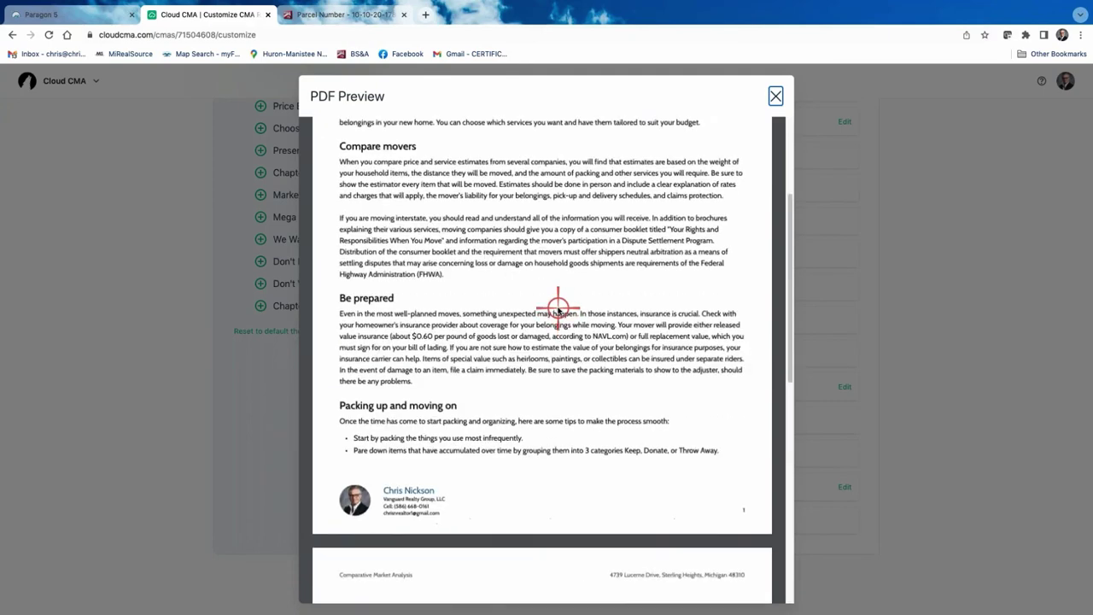
{"action": "scroll", "coordinate": [559, 311], "scroll_direction": "up", "scroll_amount": 3}
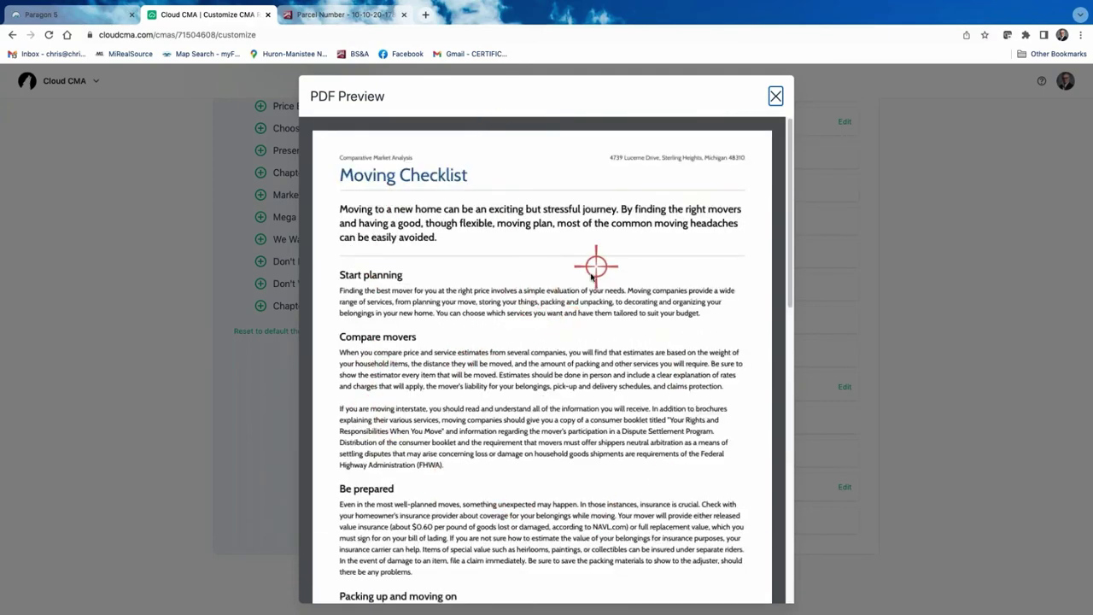
{"action": "scroll", "coordinate": [578, 293], "scroll_direction": "down", "scroll_amount": 2}
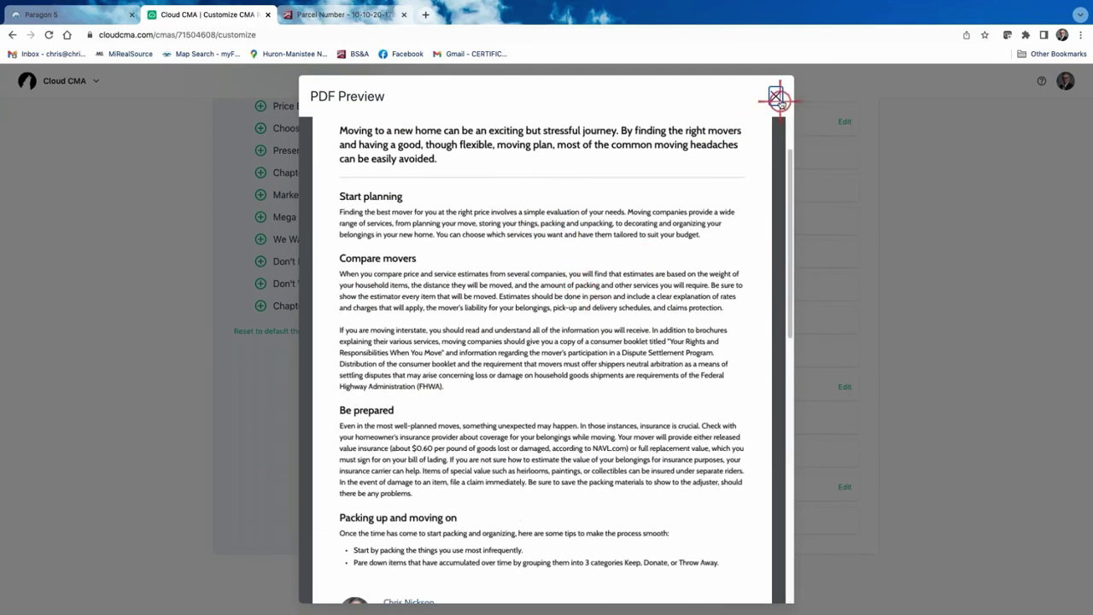
{"action": "left_click", "coordinate": [777, 96]}
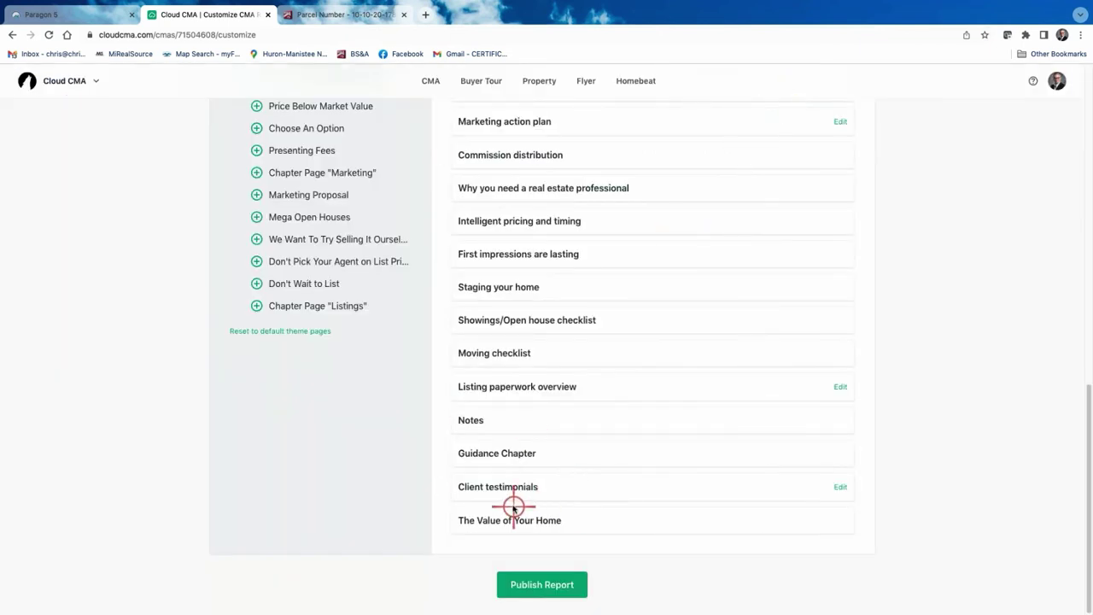
{"action": "left_click", "coordinate": [521, 318]}
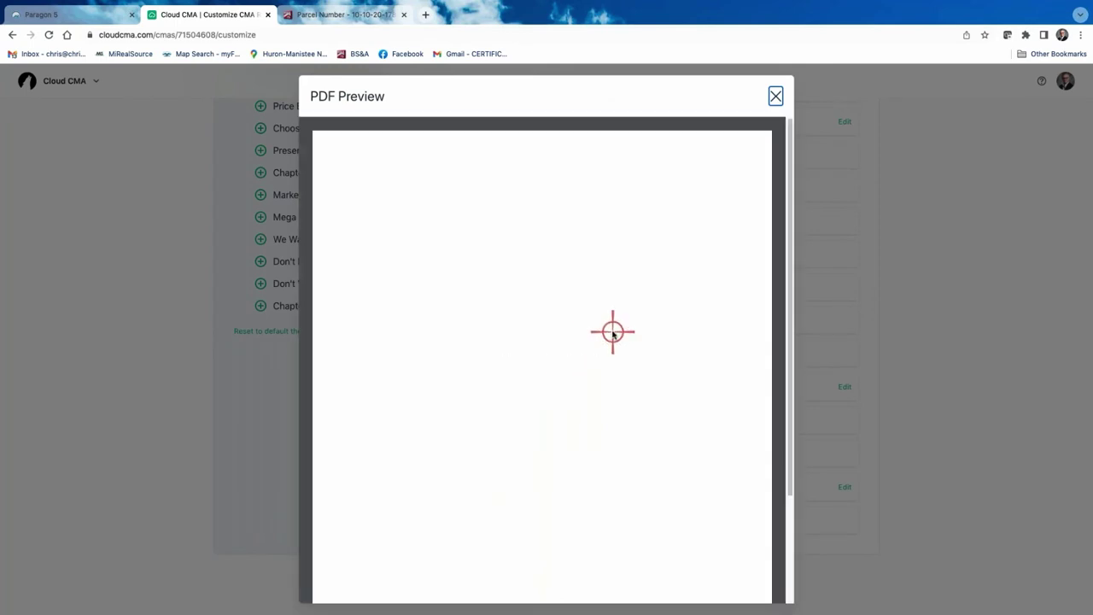
{"action": "scroll", "coordinate": [567, 382], "scroll_direction": "down", "scroll_amount": 1}
{"action": "scroll", "coordinate": [567, 382], "scroll_direction": "down", "scroll_amount": 3}
{"action": "scroll", "coordinate": [547, 285], "scroll_direction": "up", "scroll_amount": 4}
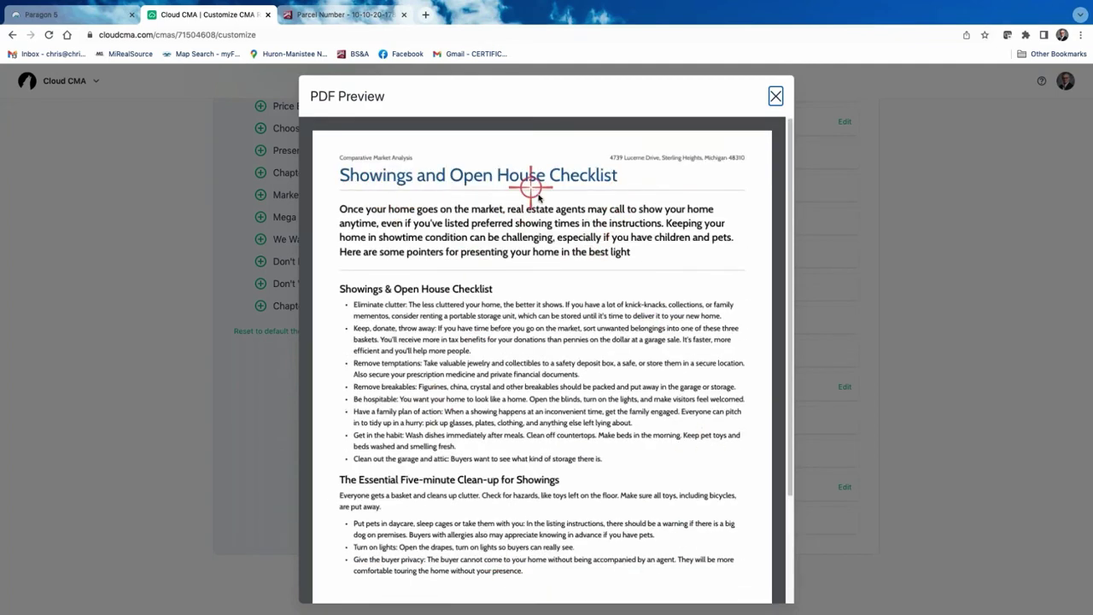
{"action": "left_click", "coordinate": [776, 96]}
{"action": "scroll", "coordinate": [615, 385], "scroll_direction": "up", "scroll_amount": 3}
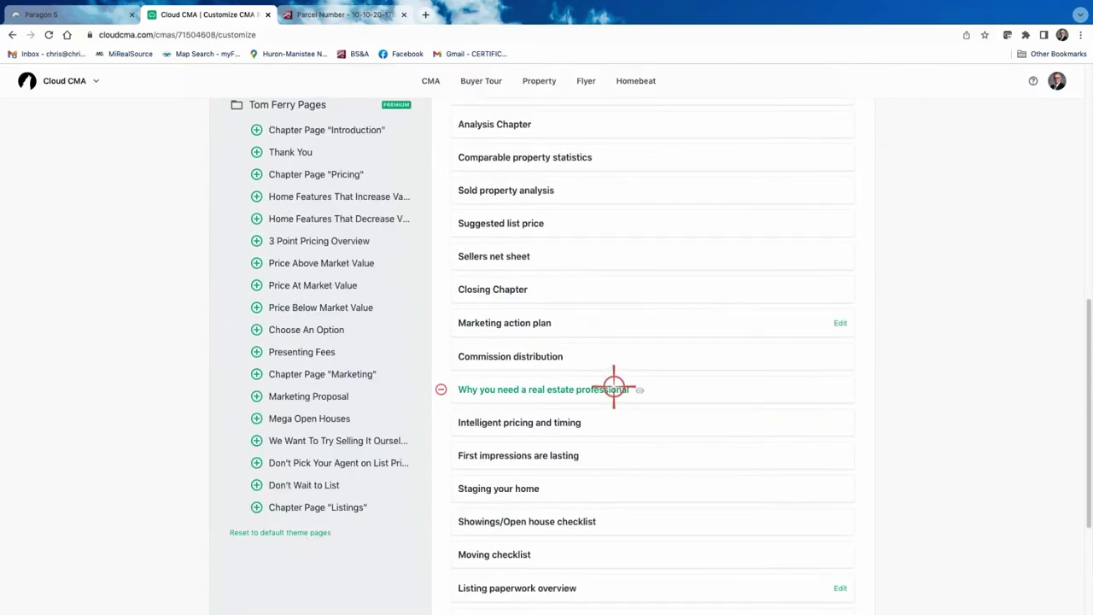
- Expand the Introduction, Listings, Analysis, Closing and Guidance groups under Additional Content > Standard
{"action": "scroll", "coordinate": [613, 389], "scroll_direction": "up", "scroll_amount": 4}
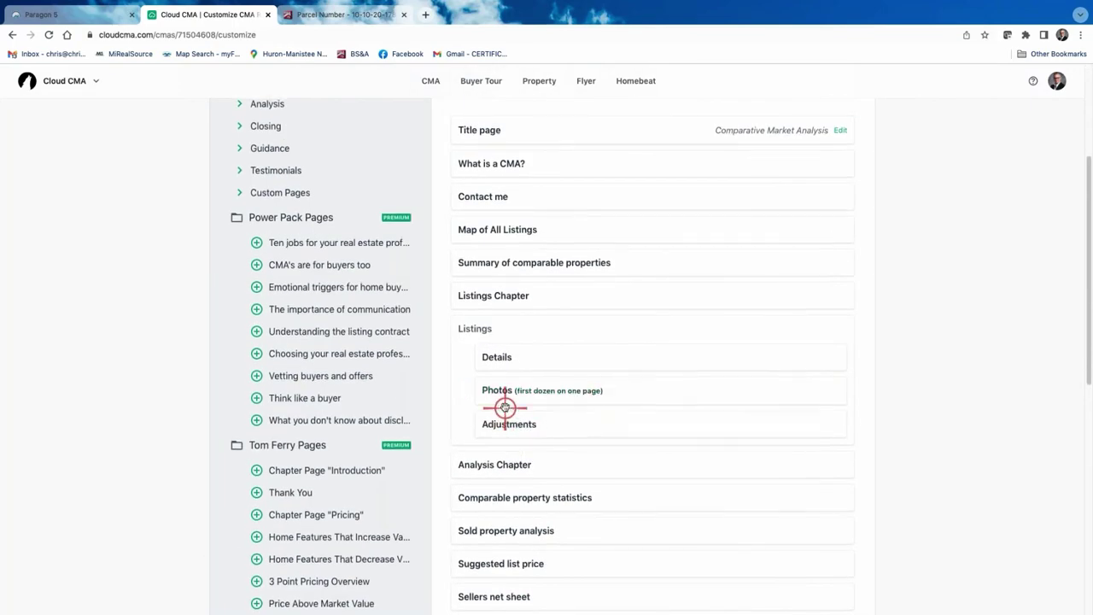
{"action": "scroll", "coordinate": [505, 407], "scroll_direction": "up", "scroll_amount": 3}
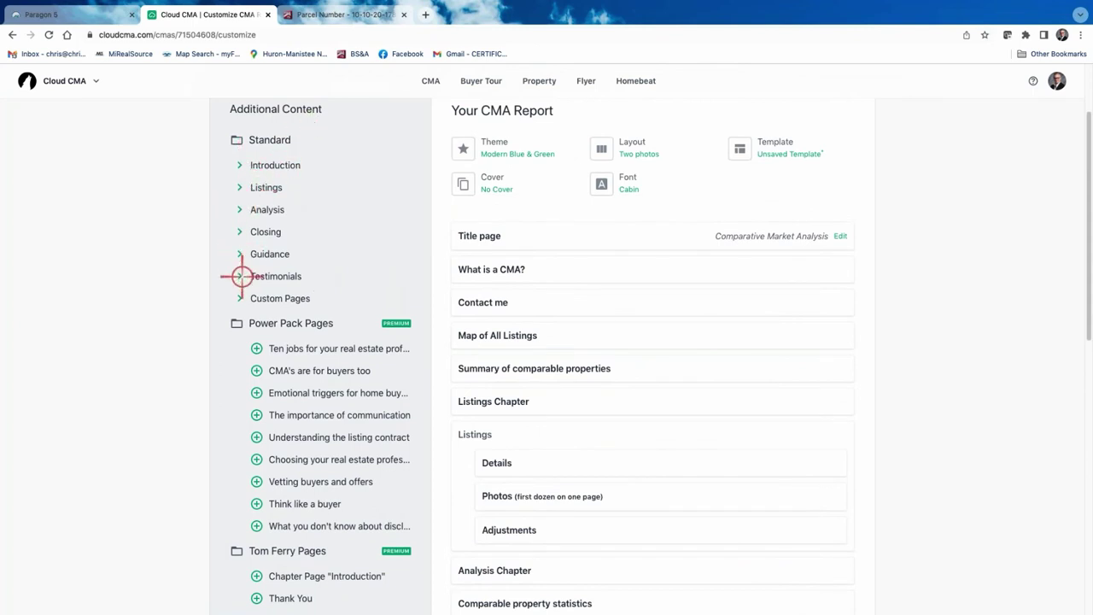
{"action": "left_click", "coordinate": [239, 164]}
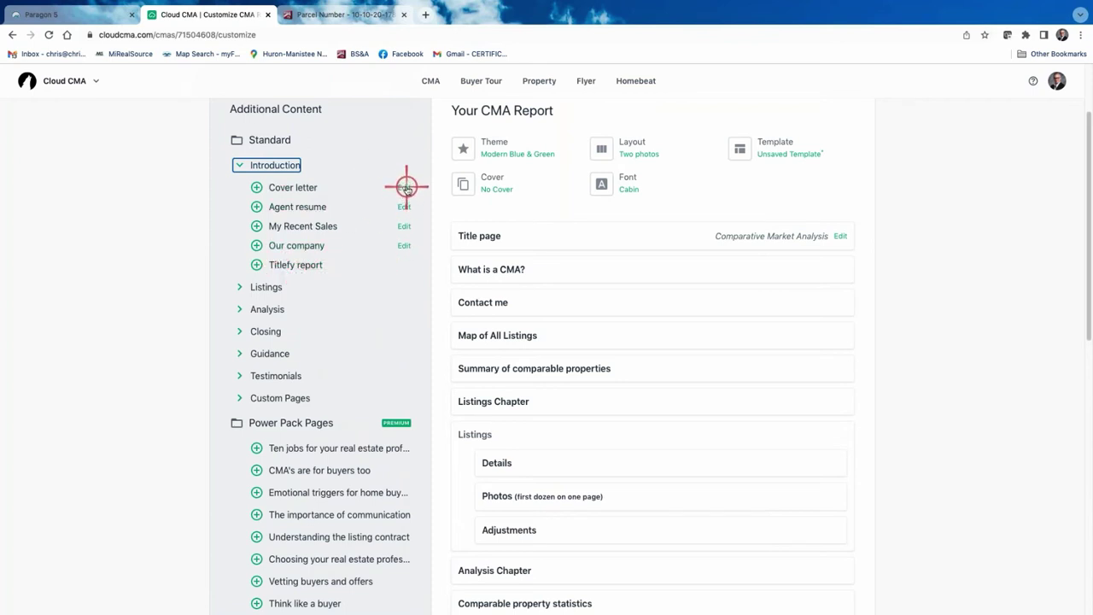
{"action": "left_click", "coordinate": [241, 287]}
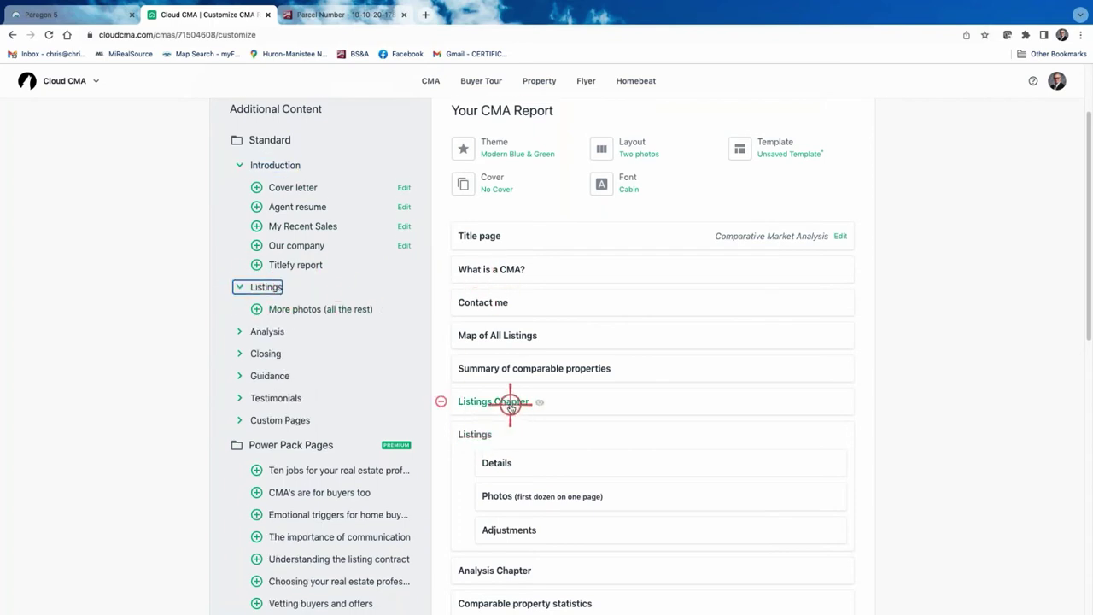
{"action": "scroll", "coordinate": [507, 405], "scroll_direction": "down", "scroll_amount": 3}
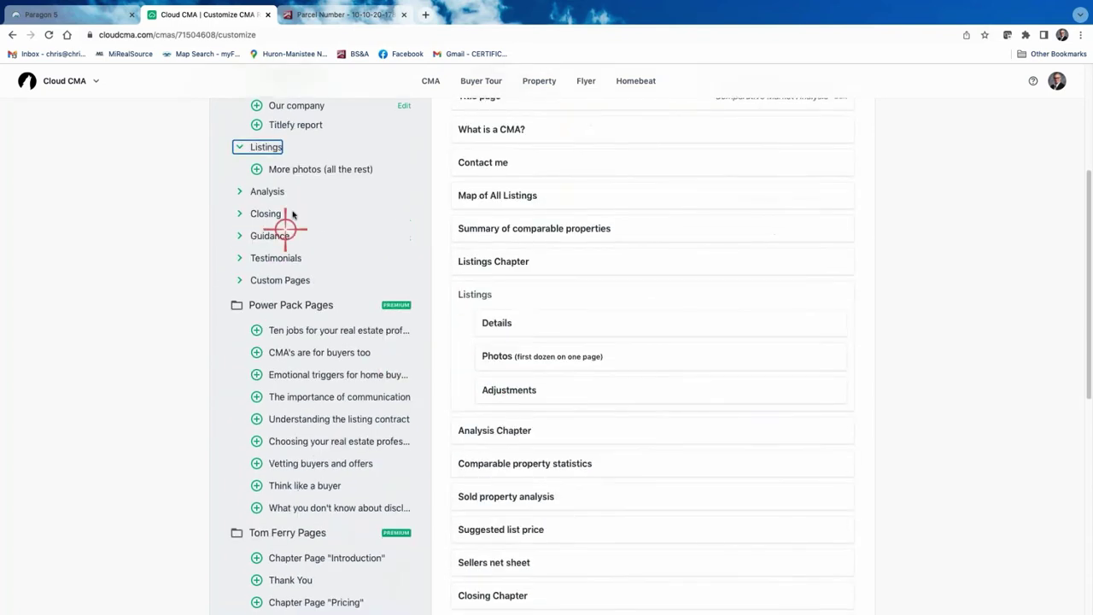
{"action": "left_click", "coordinate": [238, 190]}
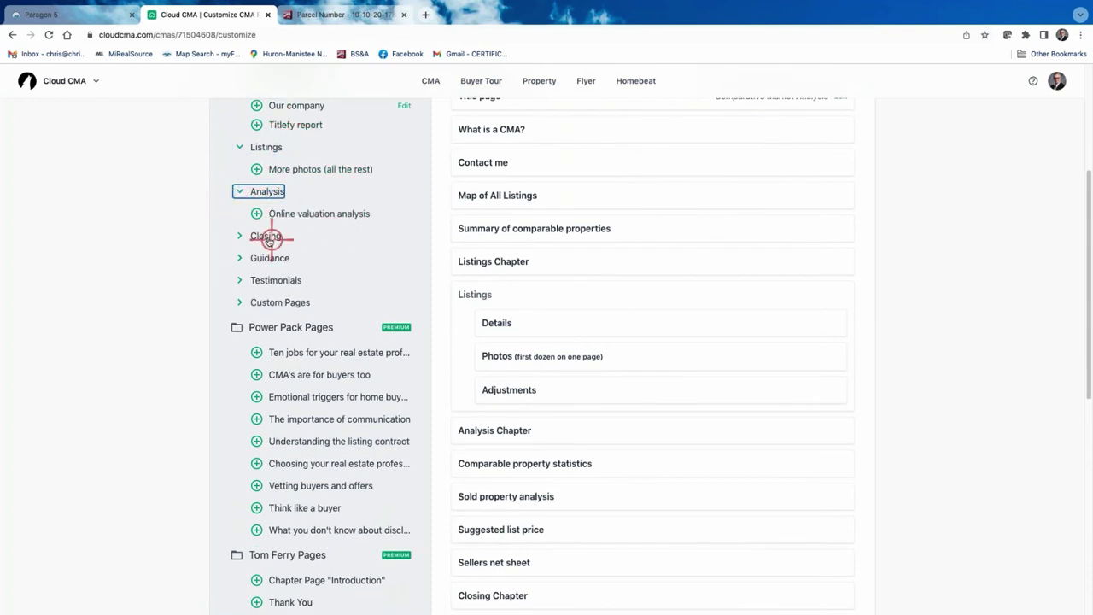
{"action": "left_click", "coordinate": [237, 236]}
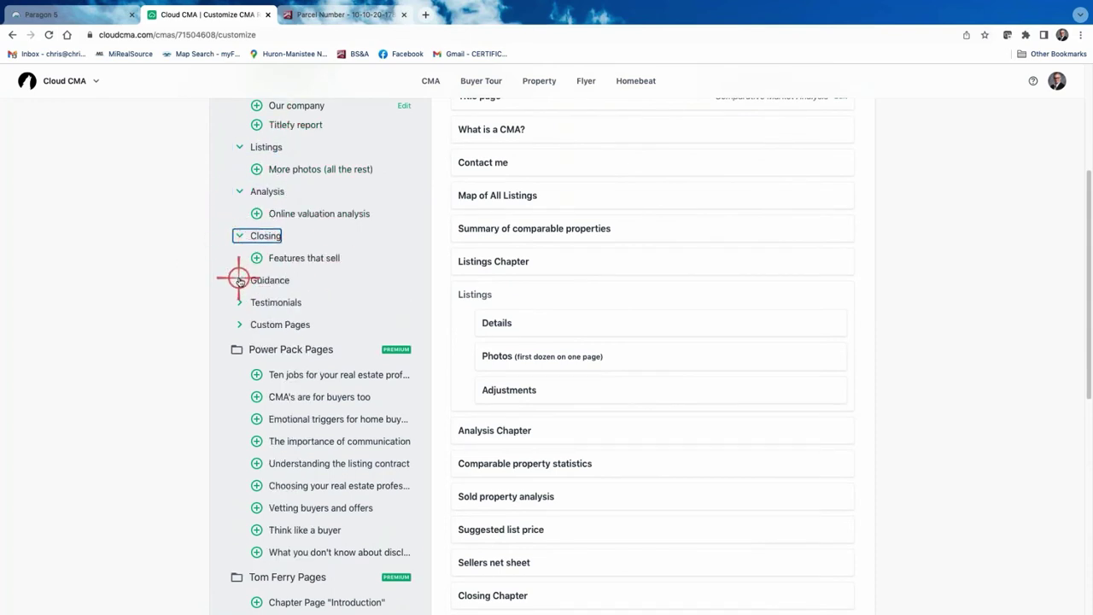
{"action": "left_click", "coordinate": [238, 280]}
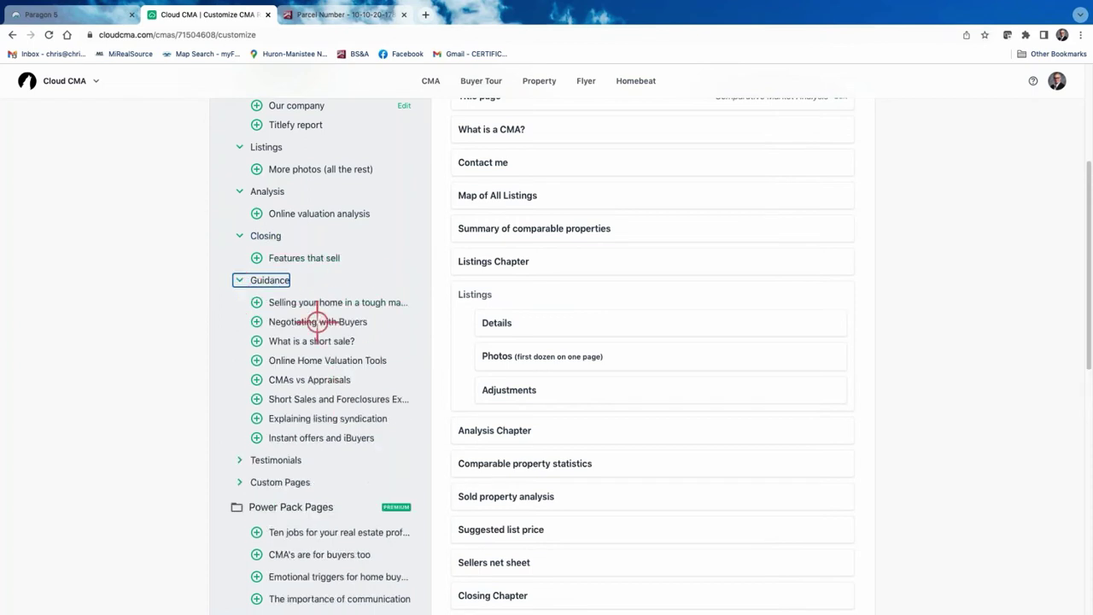
{"action": "left_click", "coordinate": [321, 378]}
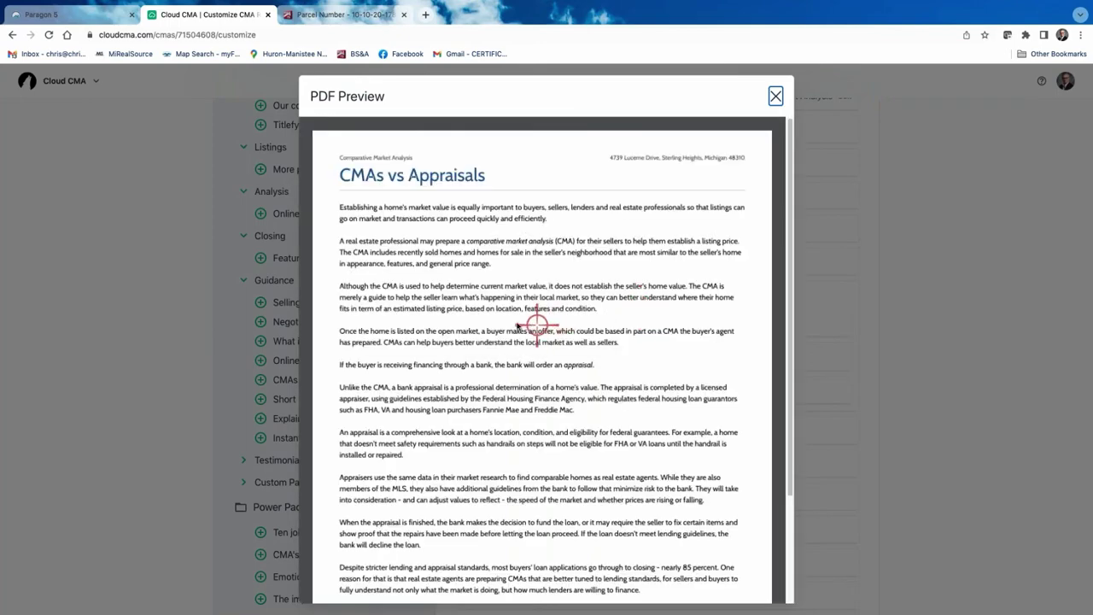
{"action": "scroll", "coordinate": [517, 319], "scroll_direction": "down", "scroll_amount": 3}
{"action": "scroll", "coordinate": [480, 275], "scroll_direction": "up", "scroll_amount": 3}
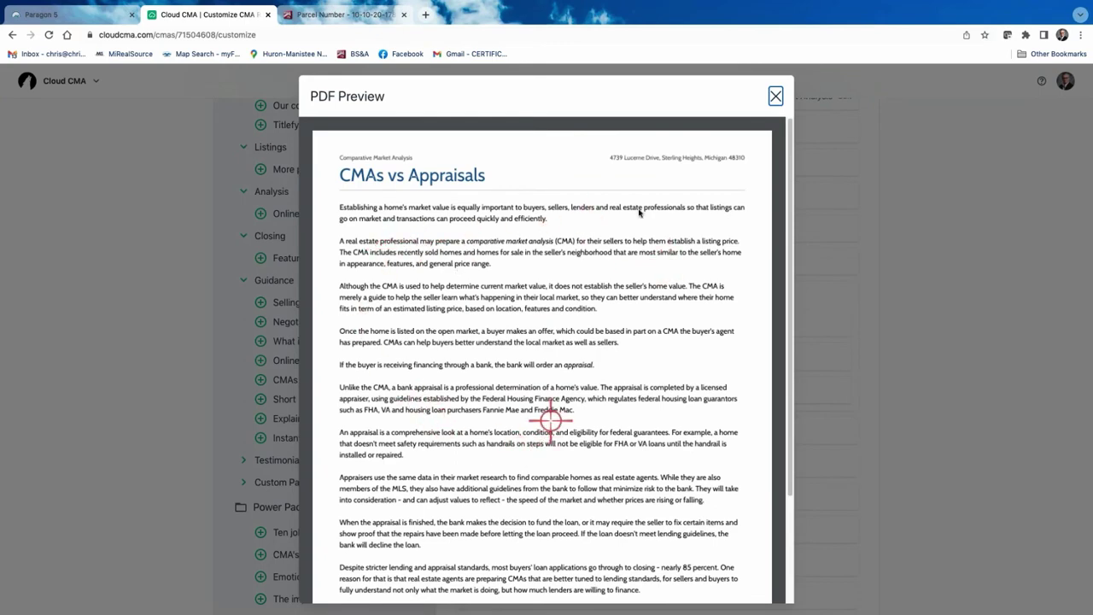
{"action": "left_click", "coordinate": [774, 96]}
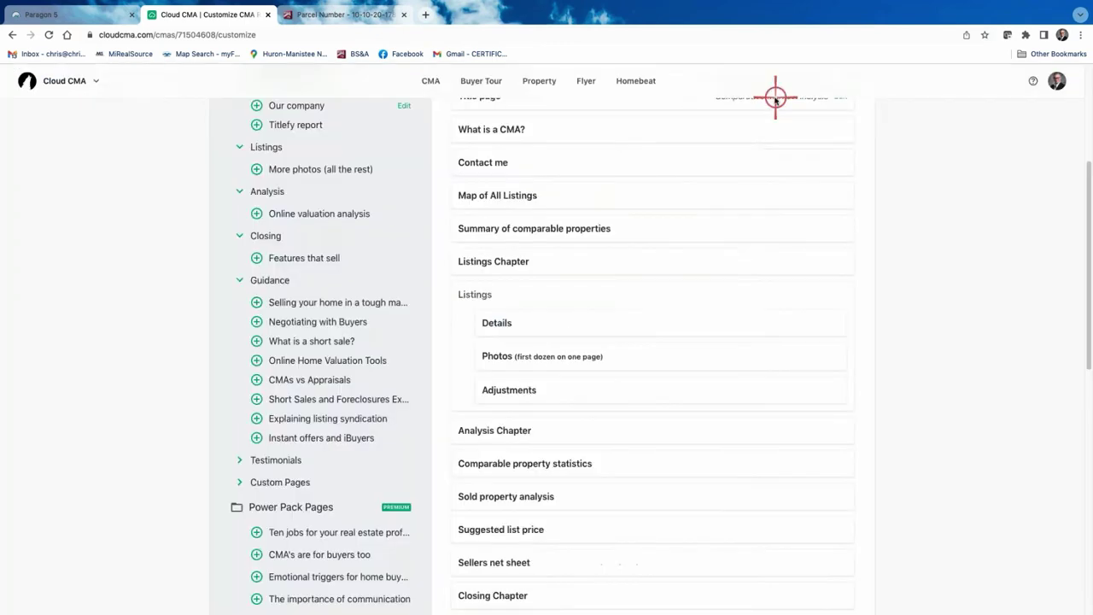
- Remove Moving checklist, Listing paperwork overview, Notes, Client testimonials, The Value of Your Home and First impressions are lasting
{"action": "scroll", "coordinate": [604, 302], "scroll_direction": "down", "scroll_amount": 5}
{"action": "scroll", "coordinate": [604, 303], "scroll_direction": "down", "scroll_amount": 2}
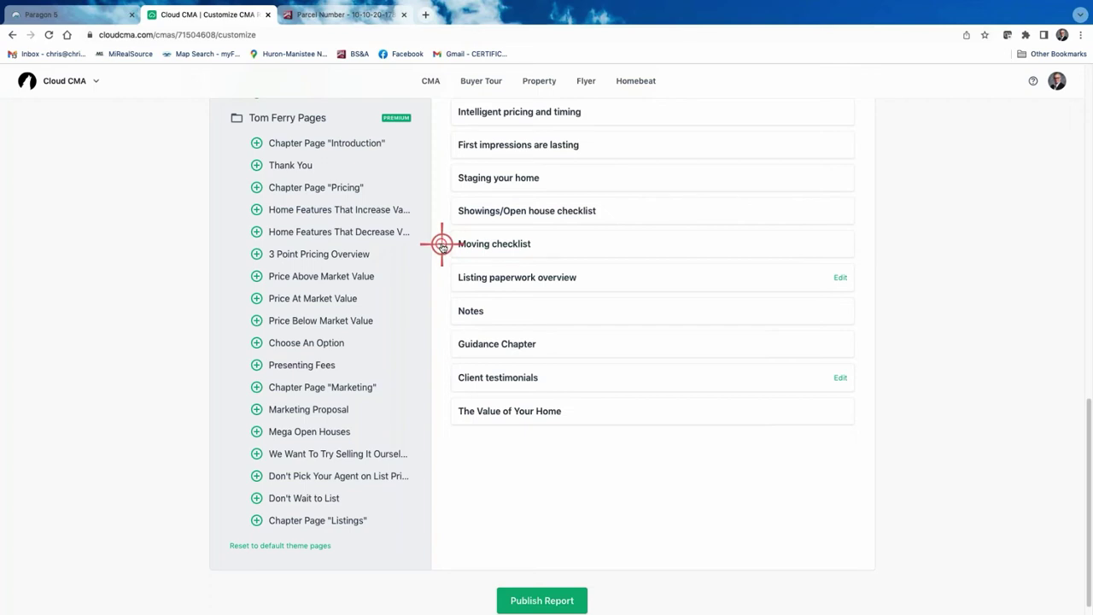
{"action": "left_click", "coordinate": [441, 245]}
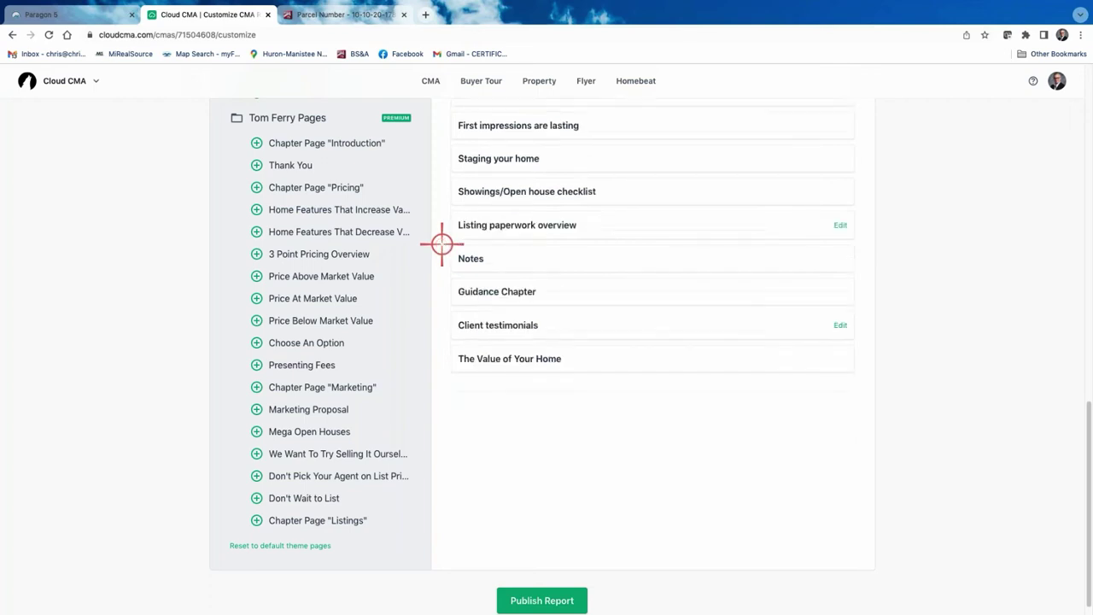
{"action": "left_click", "coordinate": [437, 226]}
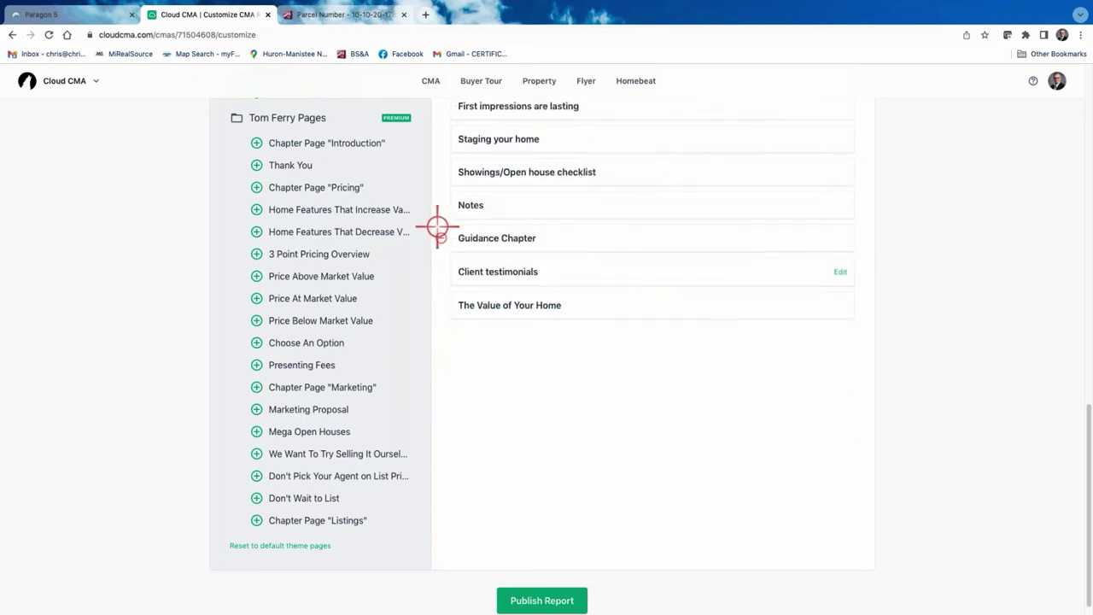
{"action": "left_click", "coordinate": [439, 206]}
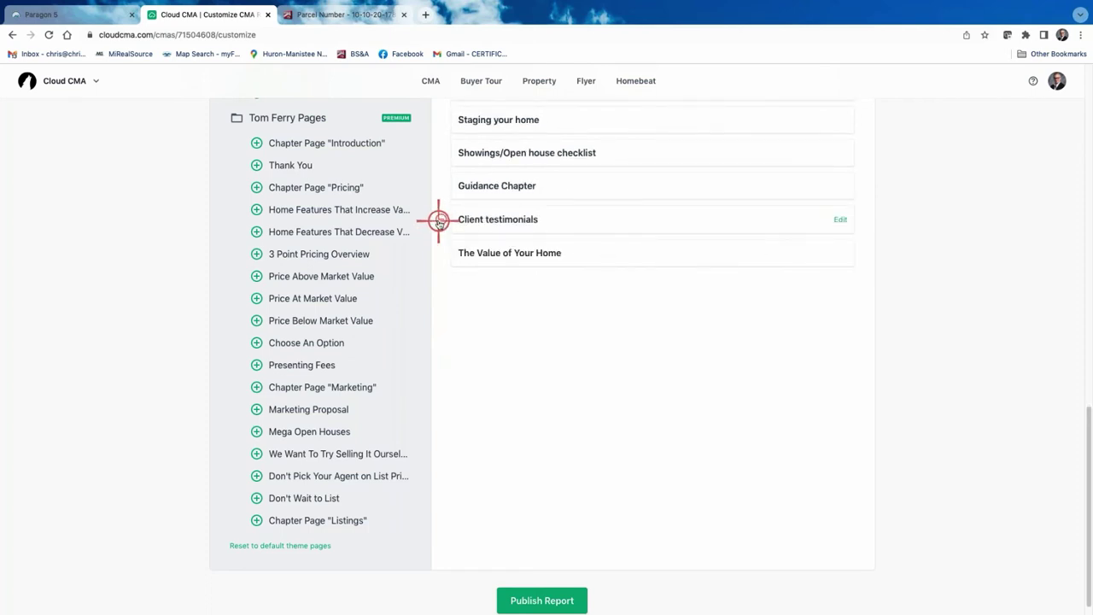
{"action": "left_click", "coordinate": [440, 219]}
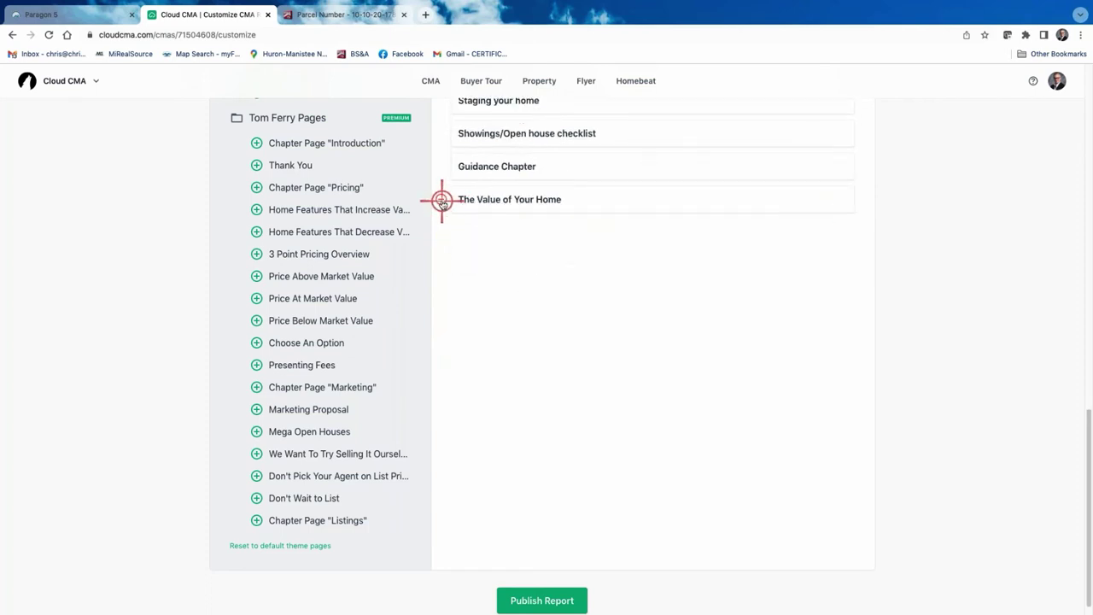
{"action": "left_click", "coordinate": [441, 200]}
{"action": "scroll", "coordinate": [478, 171], "scroll_direction": "up", "scroll_amount": 5}
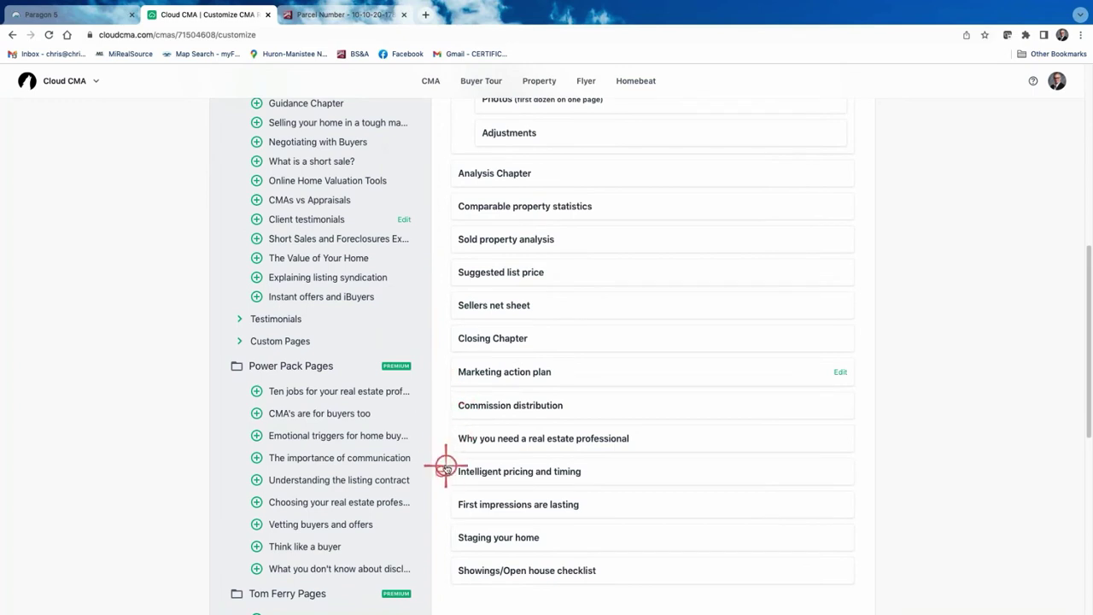
{"action": "left_click", "coordinate": [441, 504]}
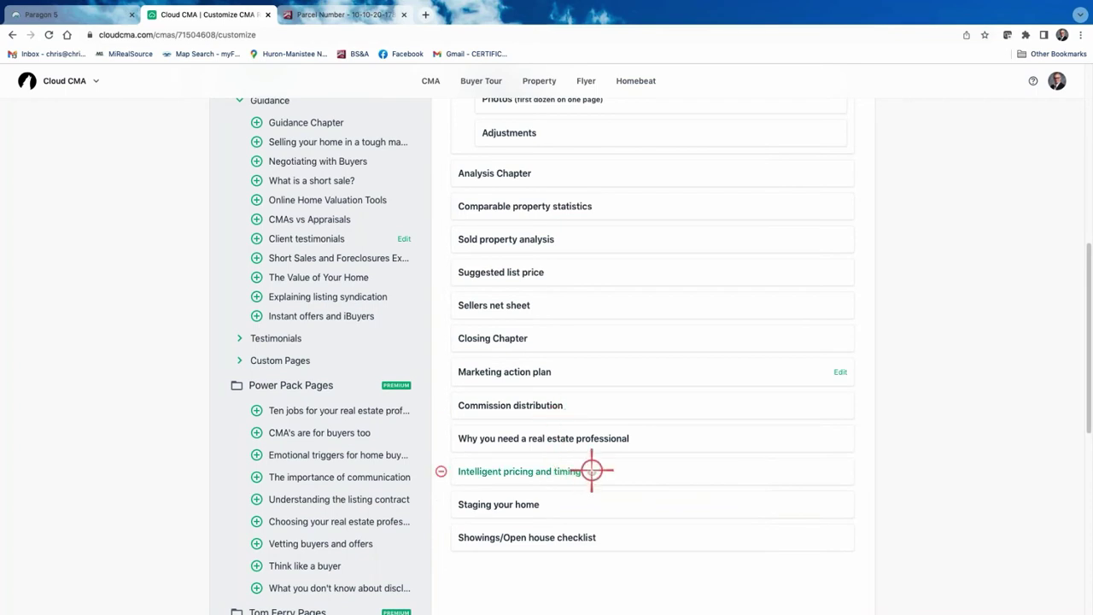
- Preview the Commission distribution page and close the preview
{"action": "left_click", "coordinate": [512, 405]}
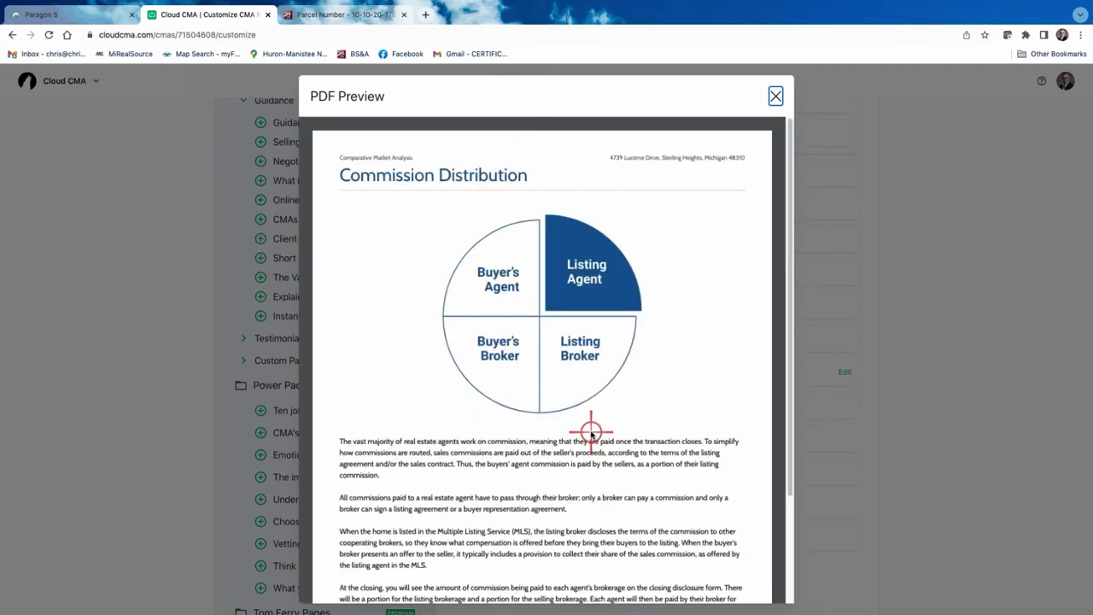
{"action": "scroll", "coordinate": [590, 434], "scroll_direction": "down", "scroll_amount": 3}
{"action": "scroll", "coordinate": [591, 434], "scroll_direction": "up", "scroll_amount": 3}
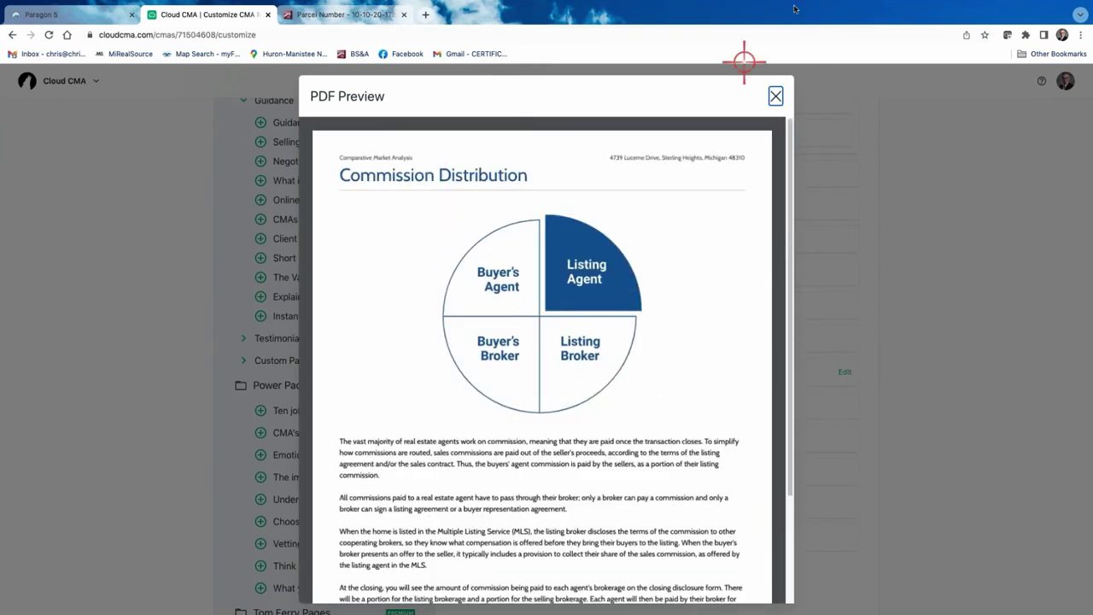
{"action": "left_click", "coordinate": [776, 94]}
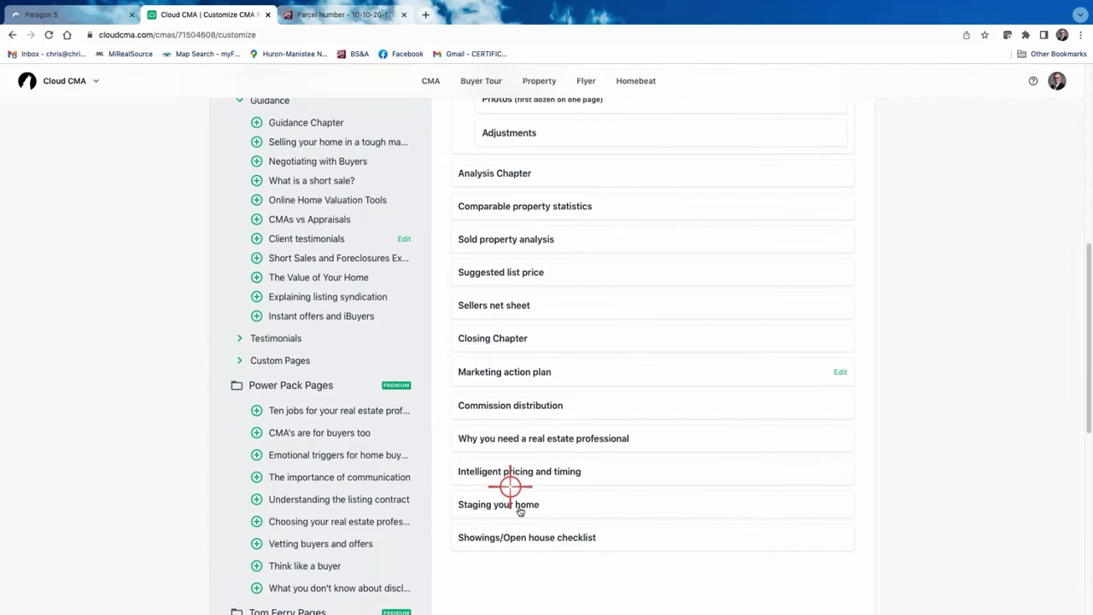
- Remove Showings/Open house checklist, Staging your home, Intelligent pricing and timing, Why you need a real estate professional, Commission distribution, Marketing action plan and Closing Chapter
{"action": "left_click", "coordinate": [442, 535]}
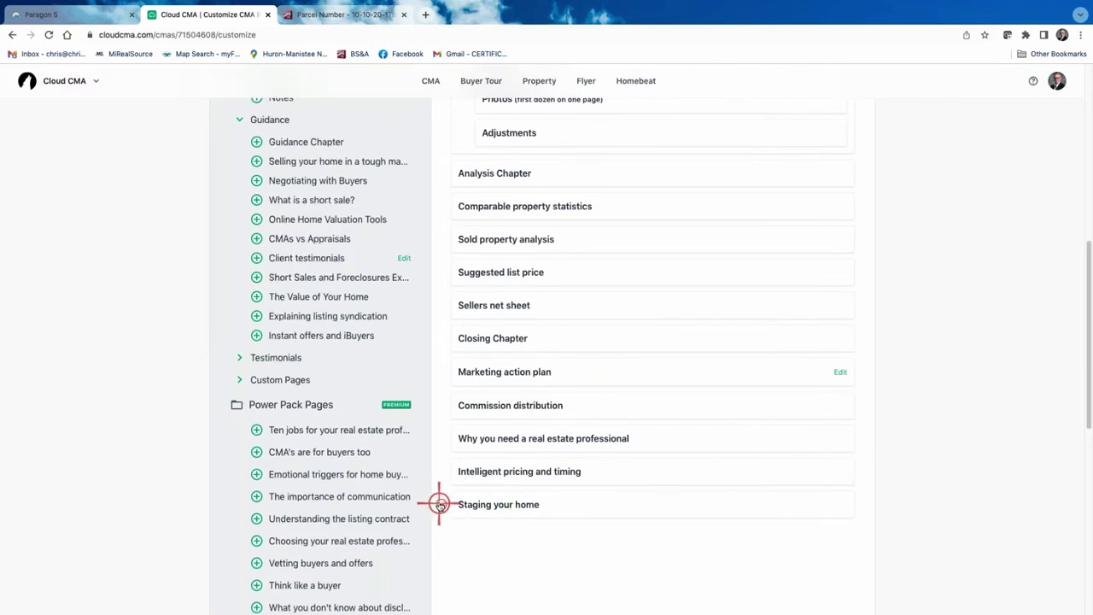
{"action": "left_click", "coordinate": [437, 504]}
{"action": "left_click", "coordinate": [437, 469]}
{"action": "left_click", "coordinate": [437, 438]}
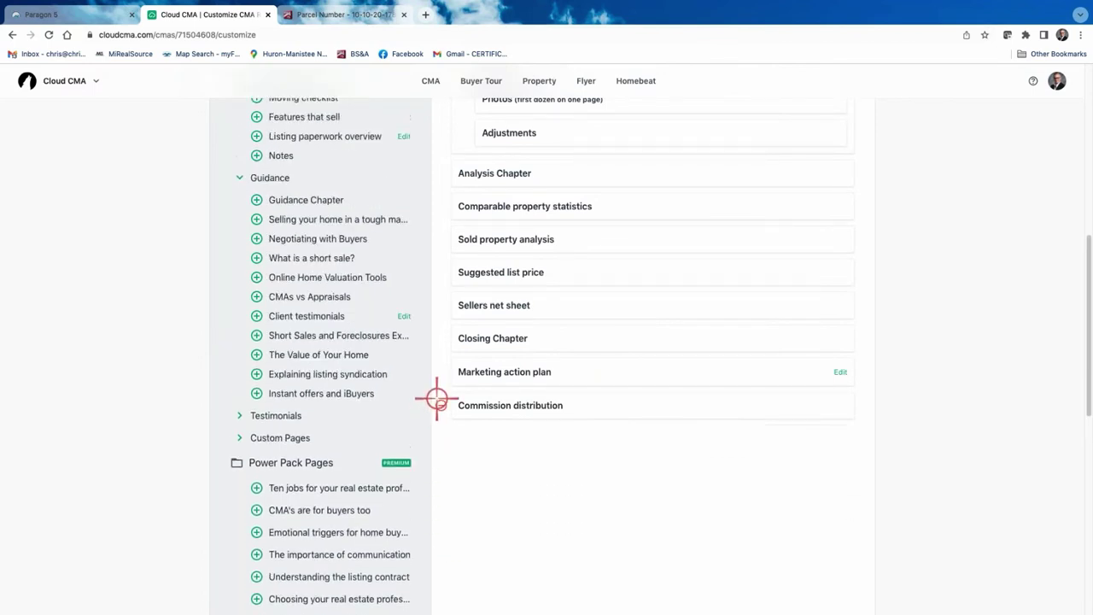
{"action": "left_click", "coordinate": [439, 405]}
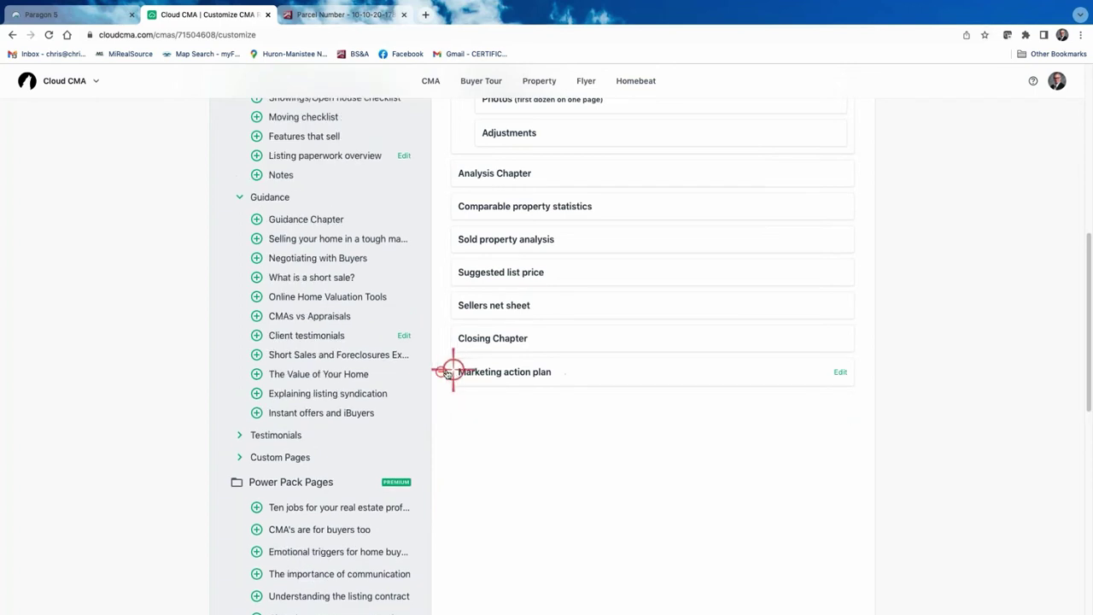
{"action": "left_click", "coordinate": [442, 372]}
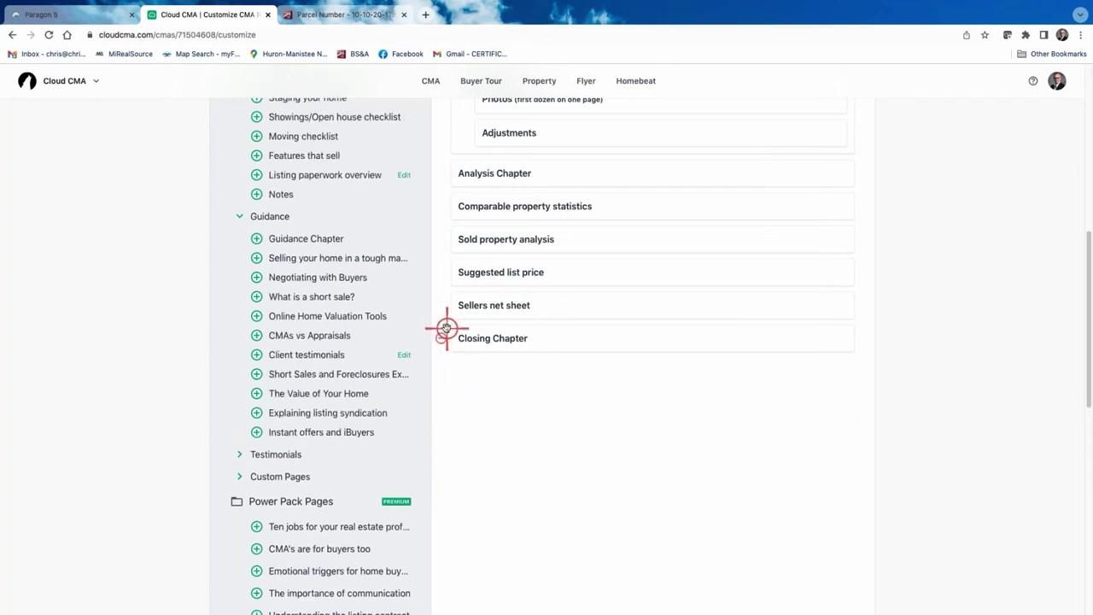
{"action": "left_click", "coordinate": [444, 331]}
{"action": "scroll", "coordinate": [512, 342], "scroll_direction": "up", "scroll_amount": 6}
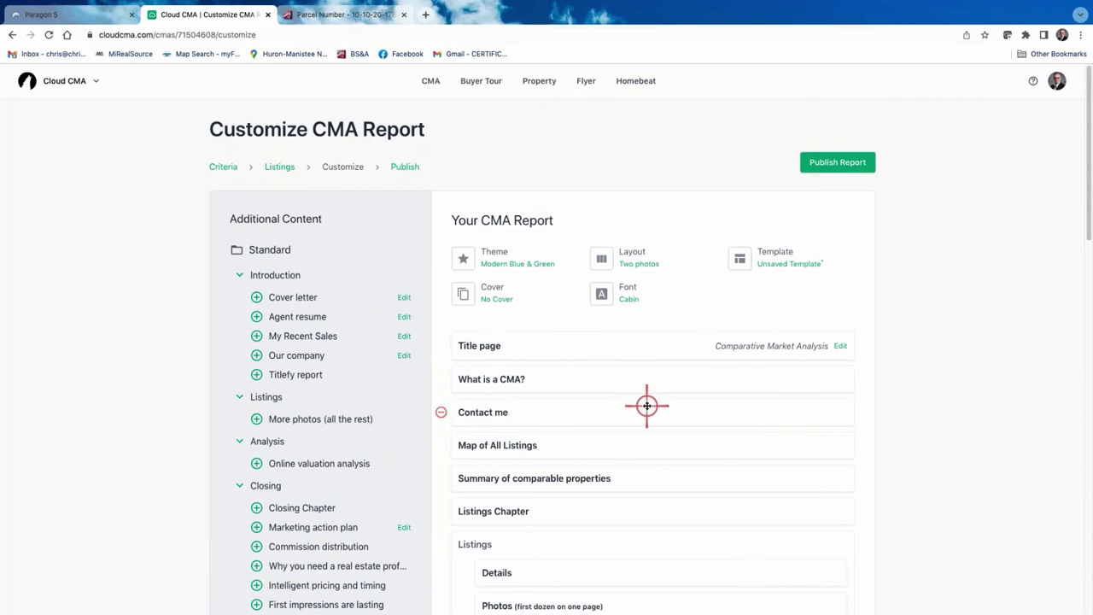
{"action": "scroll", "coordinate": [563, 390], "scroll_direction": "down", "scroll_amount": 4}
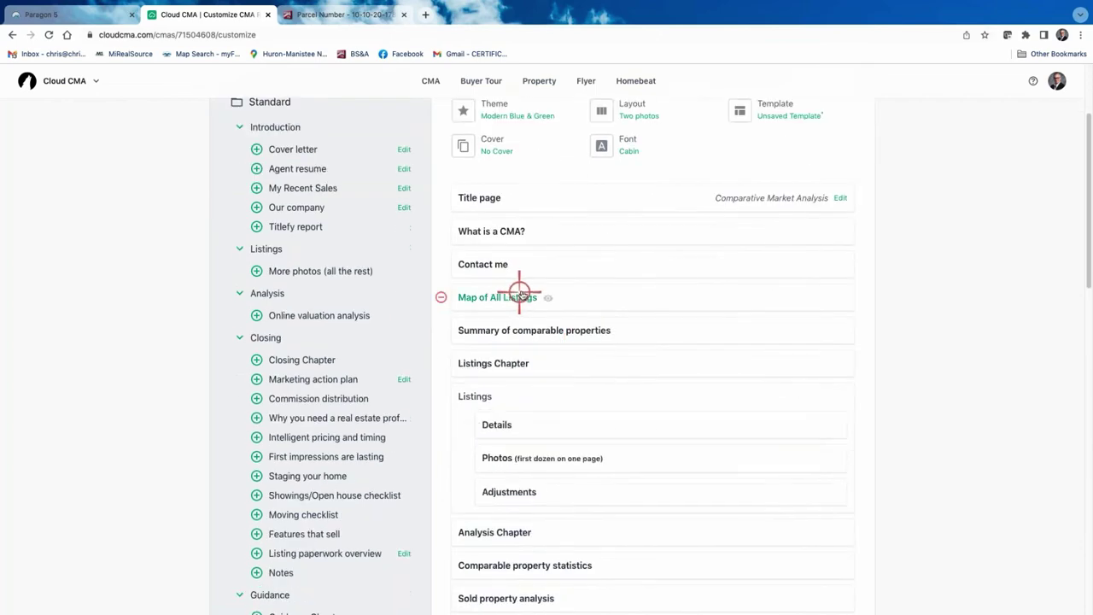
{"action": "scroll", "coordinate": [612, 244], "scroll_direction": "down", "scroll_amount": 2}
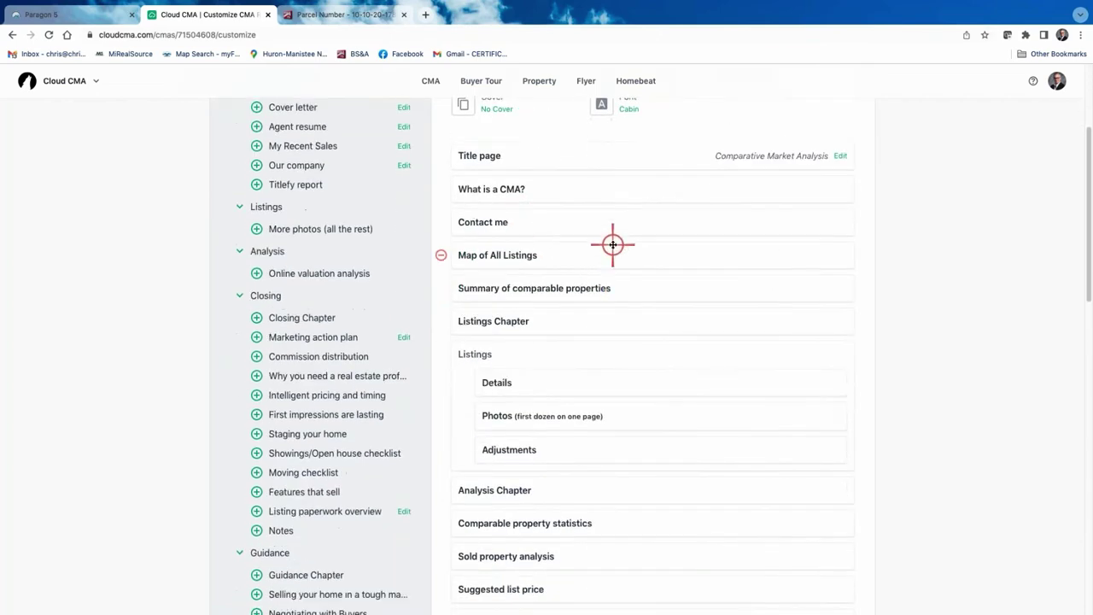
{"action": "scroll", "coordinate": [603, 262], "scroll_direction": "down", "scroll_amount": 4}
{"action": "scroll", "coordinate": [603, 251], "scroll_direction": "up", "scroll_amount": 10}
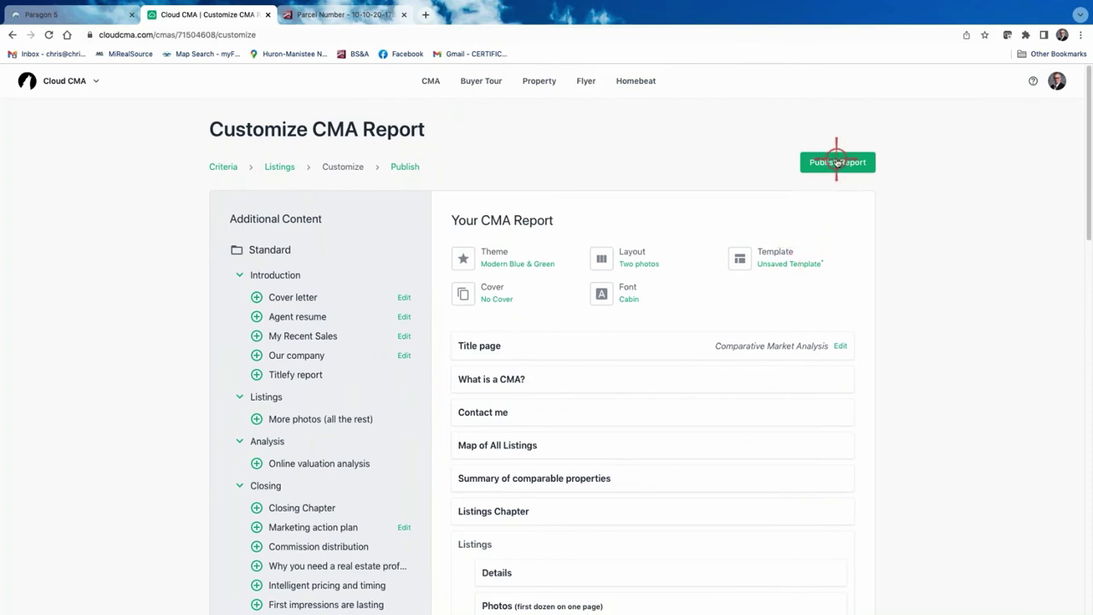
- Publish the CMA report and view its 26-page PDF in a new tab
{"action": "left_click", "coordinate": [837, 162]}
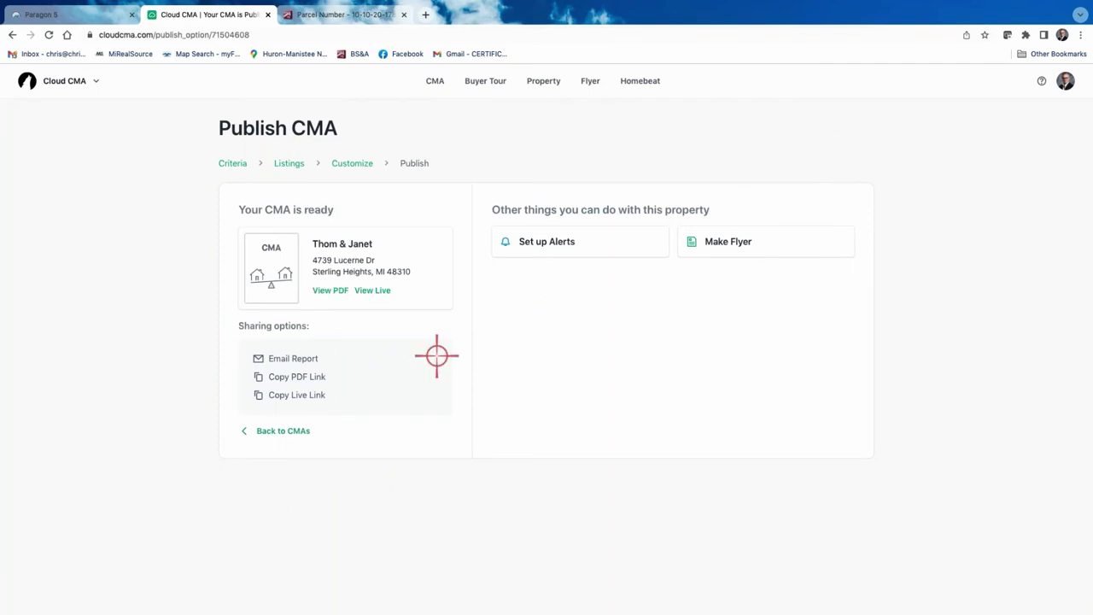
{"action": "left_click", "coordinate": [333, 291]}
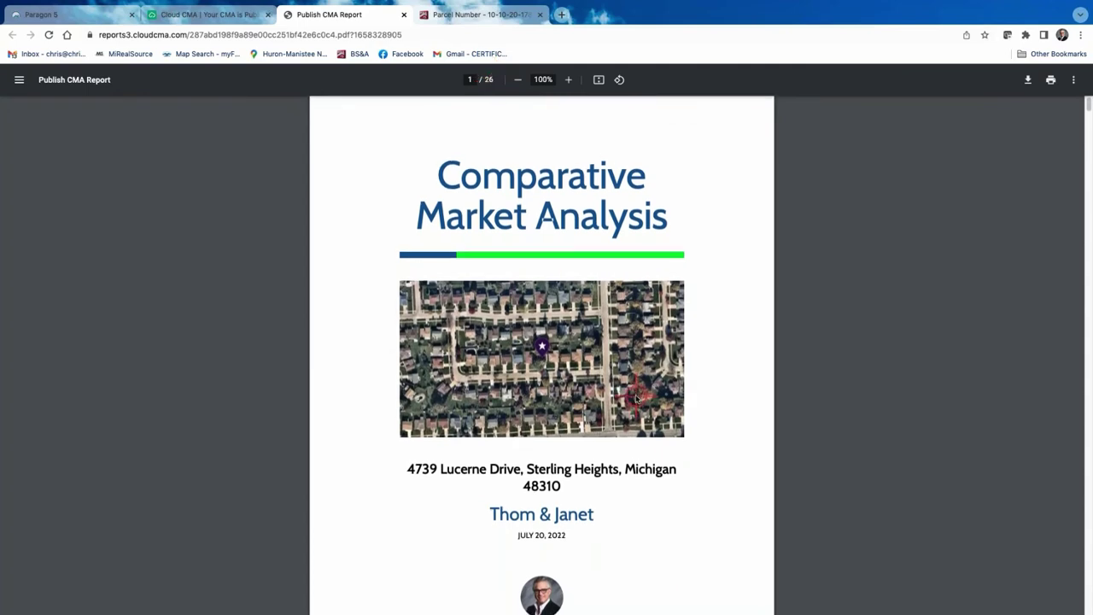
{"action": "scroll", "coordinate": [636, 397], "scroll_direction": "down", "scroll_amount": 1}
{"action": "scroll", "coordinate": [555, 482], "scroll_direction": "down", "scroll_amount": 3}
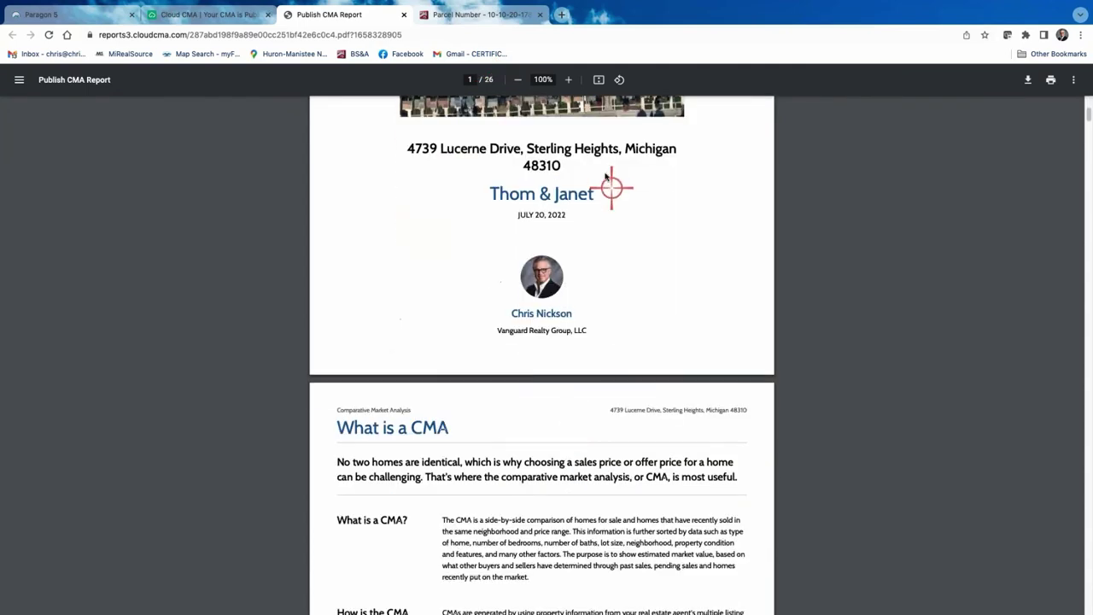
{"action": "scroll", "coordinate": [632, 215], "scroll_direction": "down", "scroll_amount": 1}
{"action": "scroll", "coordinate": [605, 378], "scroll_direction": "down", "scroll_amount": 1}
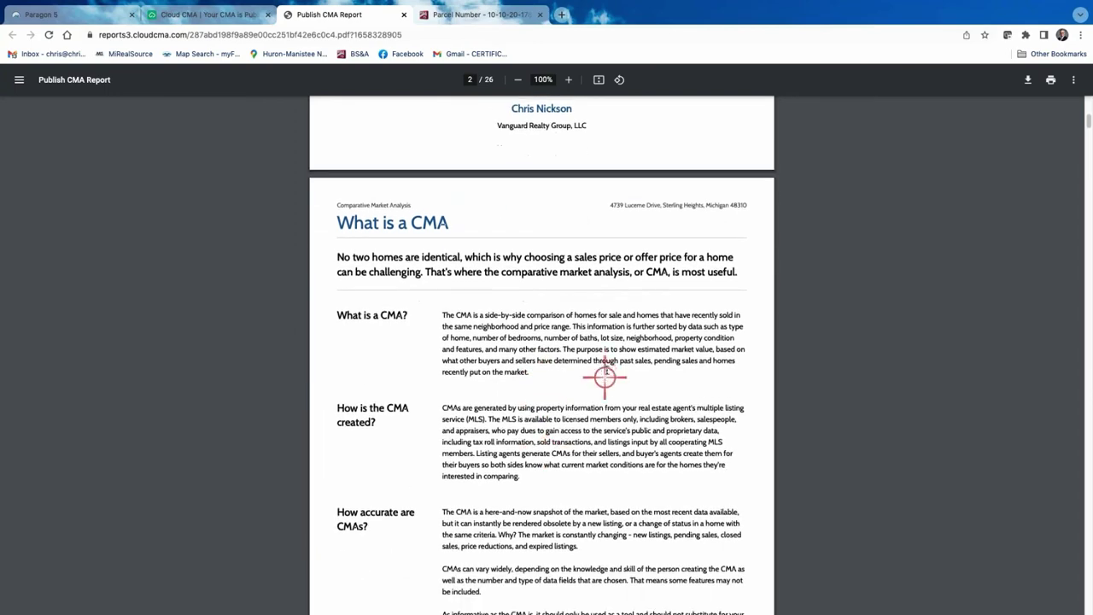
{"action": "scroll", "coordinate": [606, 369], "scroll_direction": "down", "scroll_amount": 7}
{"action": "scroll", "coordinate": [606, 369], "scroll_direction": "down", "scroll_amount": 12}
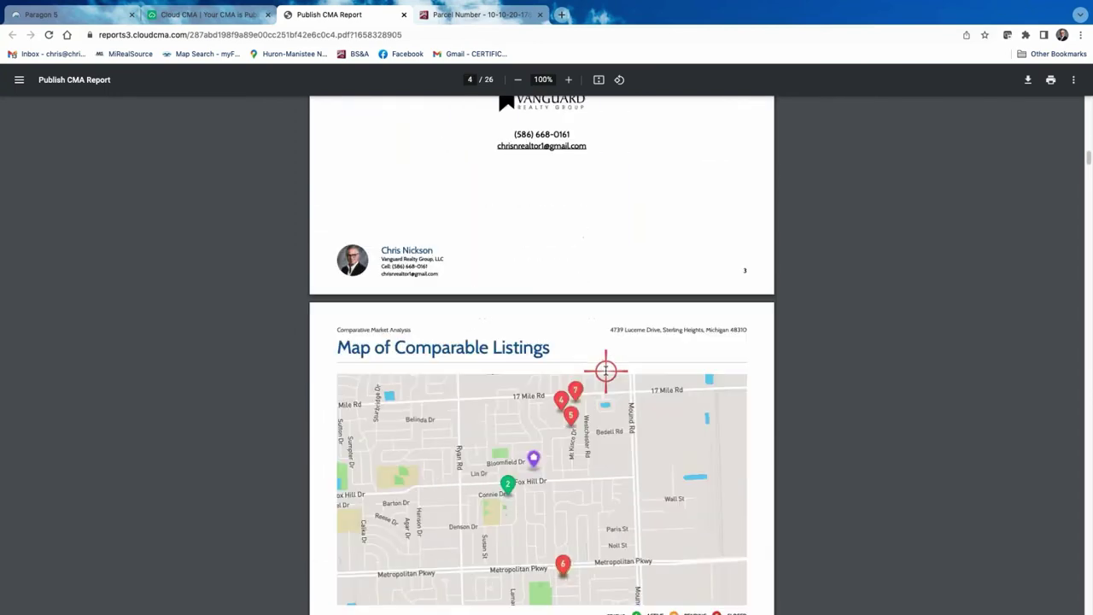
{"action": "scroll", "coordinate": [605, 369], "scroll_direction": "down", "scroll_amount": 6}
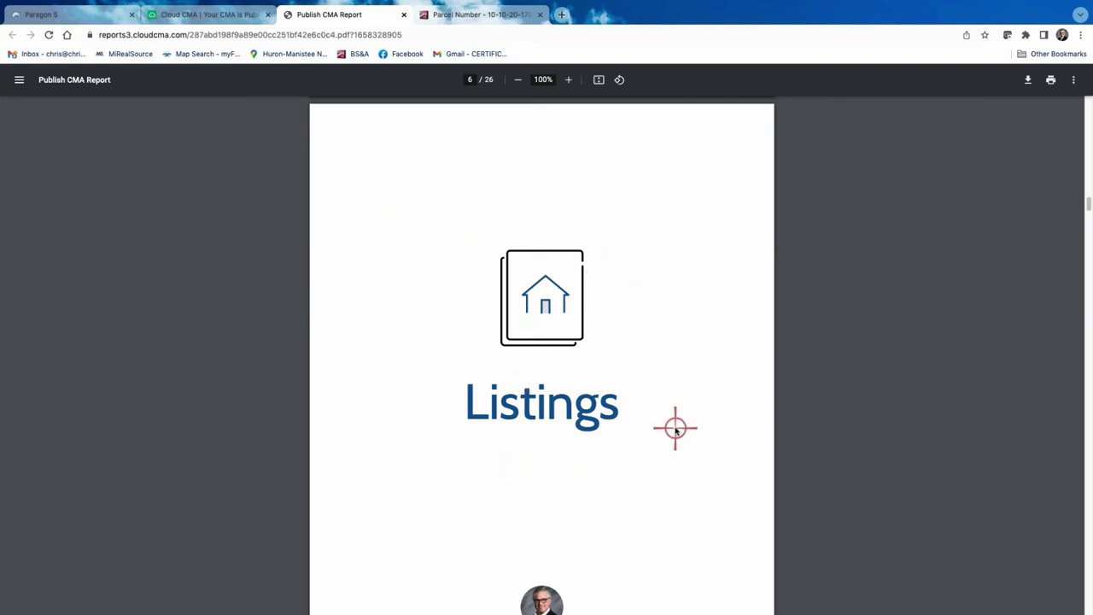
{"action": "scroll", "coordinate": [674, 431], "scroll_direction": "down", "scroll_amount": 4}
{"action": "scroll", "coordinate": [685, 265], "scroll_direction": "up", "scroll_amount": 4}
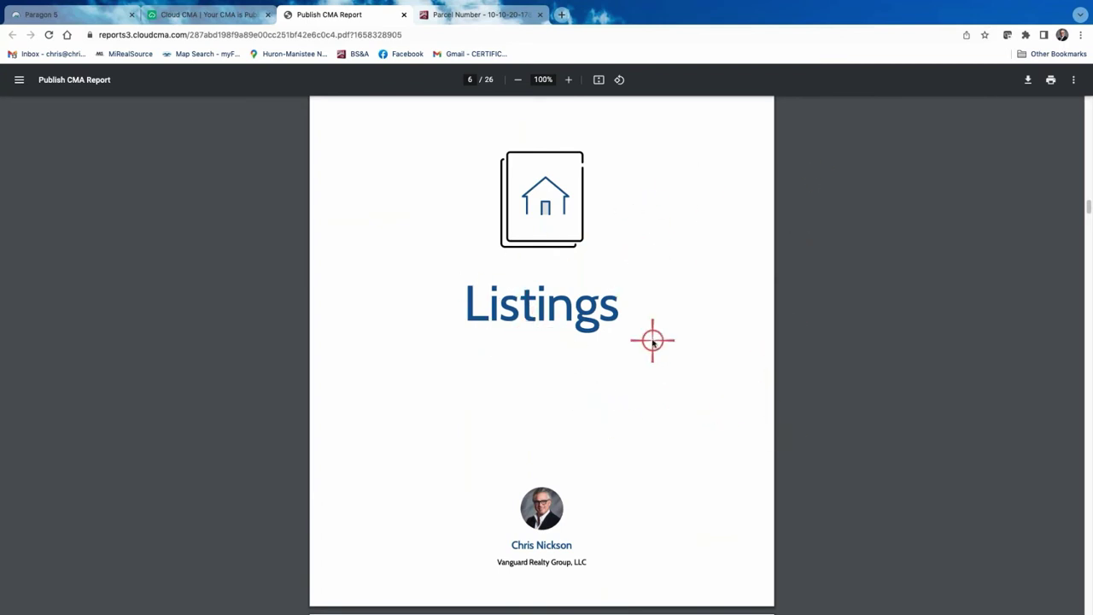
{"action": "scroll", "coordinate": [651, 341], "scroll_direction": "down", "scroll_amount": 5}
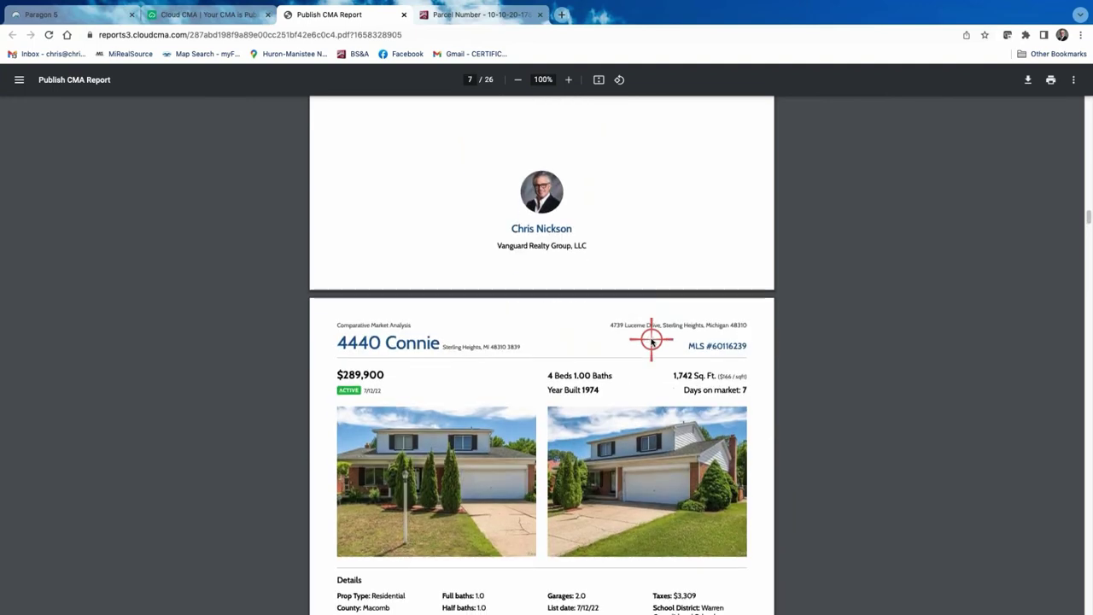
{"action": "scroll", "coordinate": [683, 213], "scroll_direction": "down", "scroll_amount": 4}
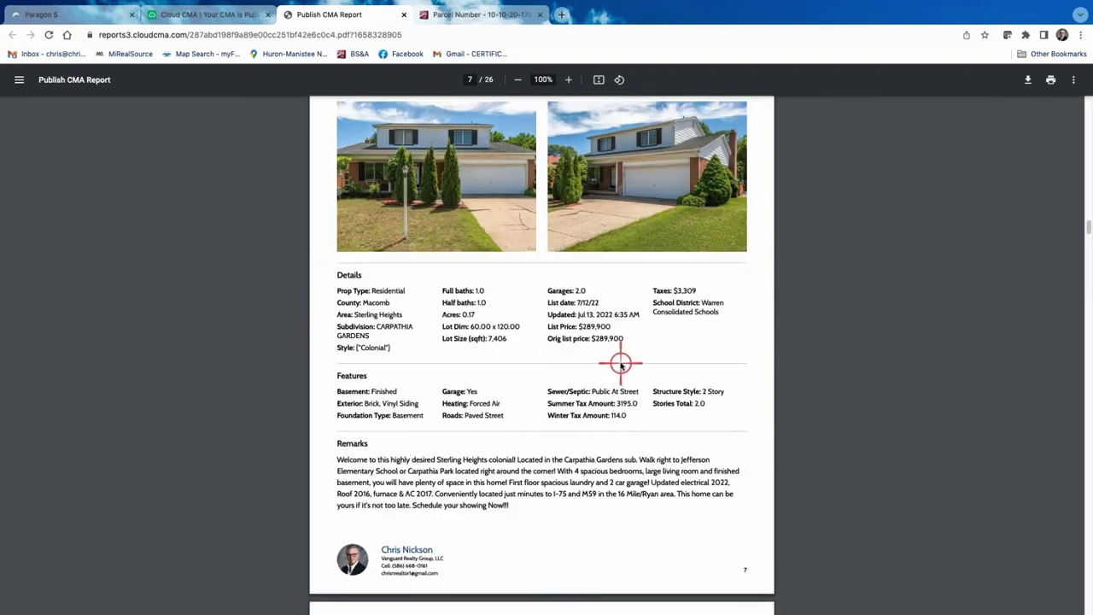
{"action": "scroll", "coordinate": [494, 315], "scroll_direction": "up", "scroll_amount": 1}
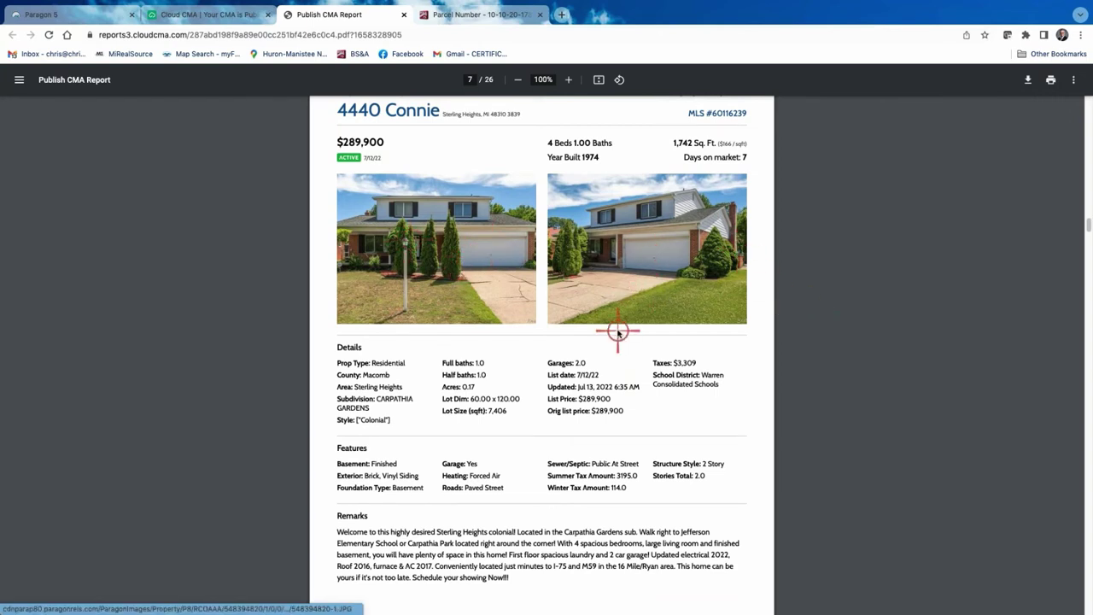
{"action": "scroll", "coordinate": [618, 332], "scroll_direction": "down", "scroll_amount": 3}
{"action": "scroll", "coordinate": [618, 333], "scroll_direction": "down", "scroll_amount": 12}
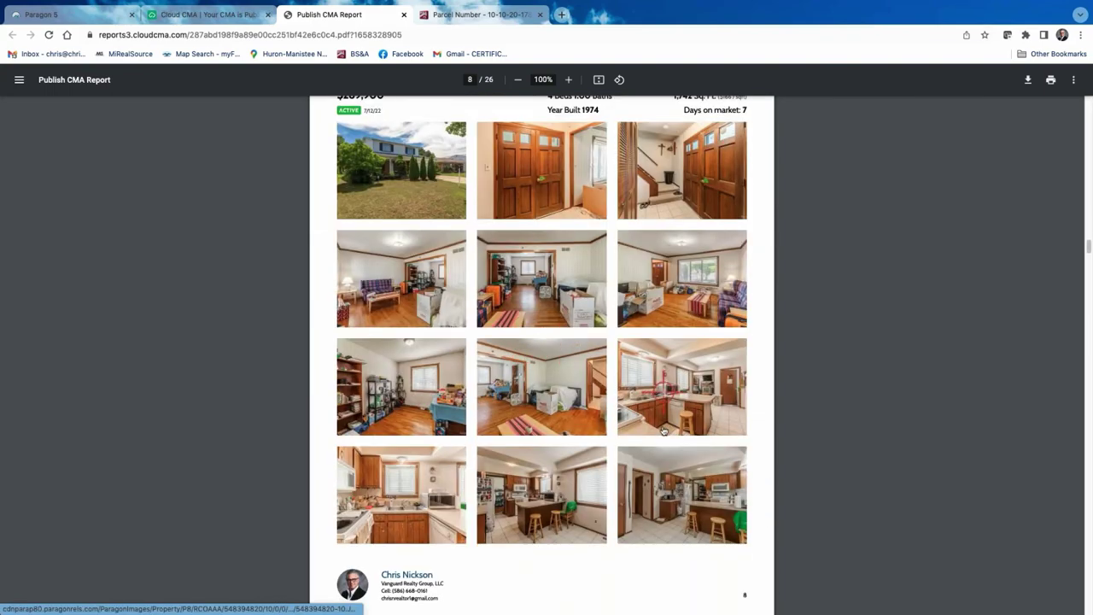
{"action": "scroll", "coordinate": [658, 431], "scroll_direction": "down", "scroll_amount": 5}
{"action": "scroll", "coordinate": [577, 394], "scroll_direction": "up", "scroll_amount": 2}
{"action": "scroll", "coordinate": [578, 393], "scroll_direction": "up", "scroll_amount": 3}
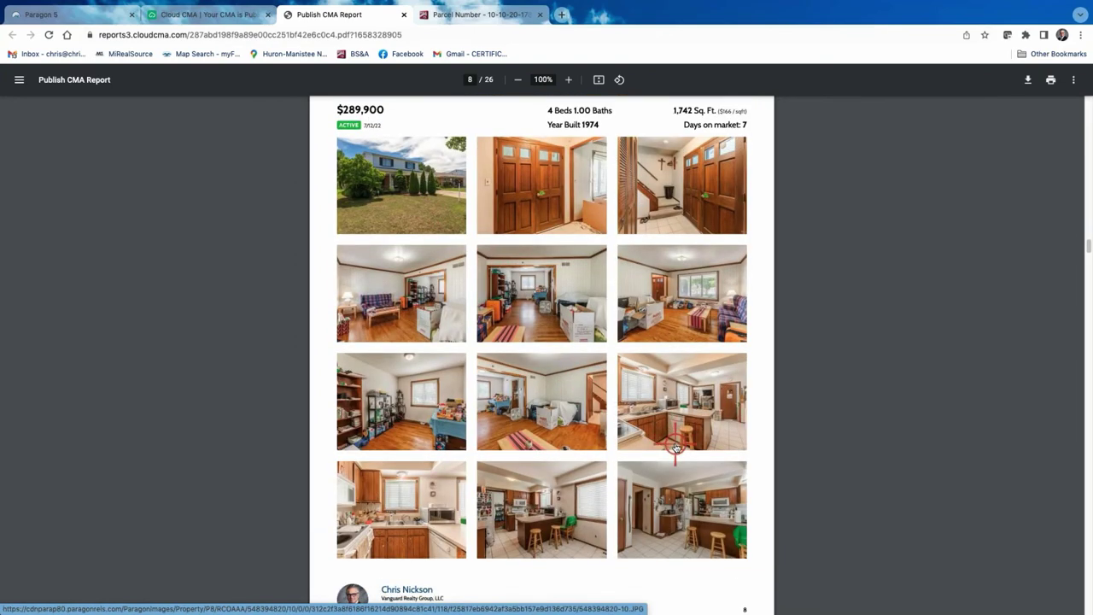
{"action": "scroll", "coordinate": [675, 447], "scroll_direction": "down", "scroll_amount": 1}
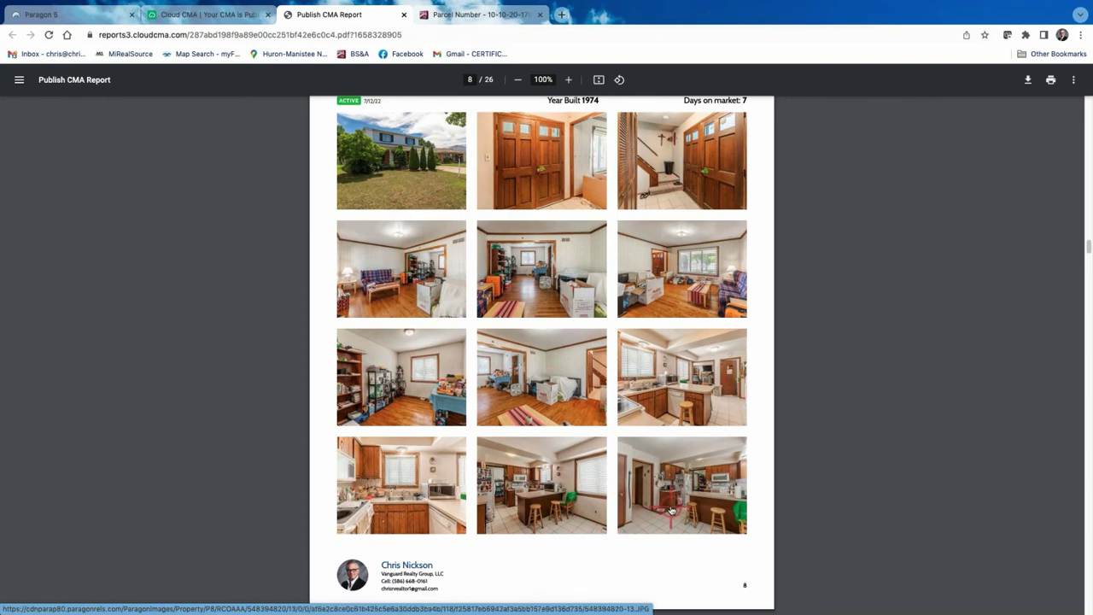
{"action": "scroll", "coordinate": [684, 447], "scroll_direction": "down", "scroll_amount": 5}
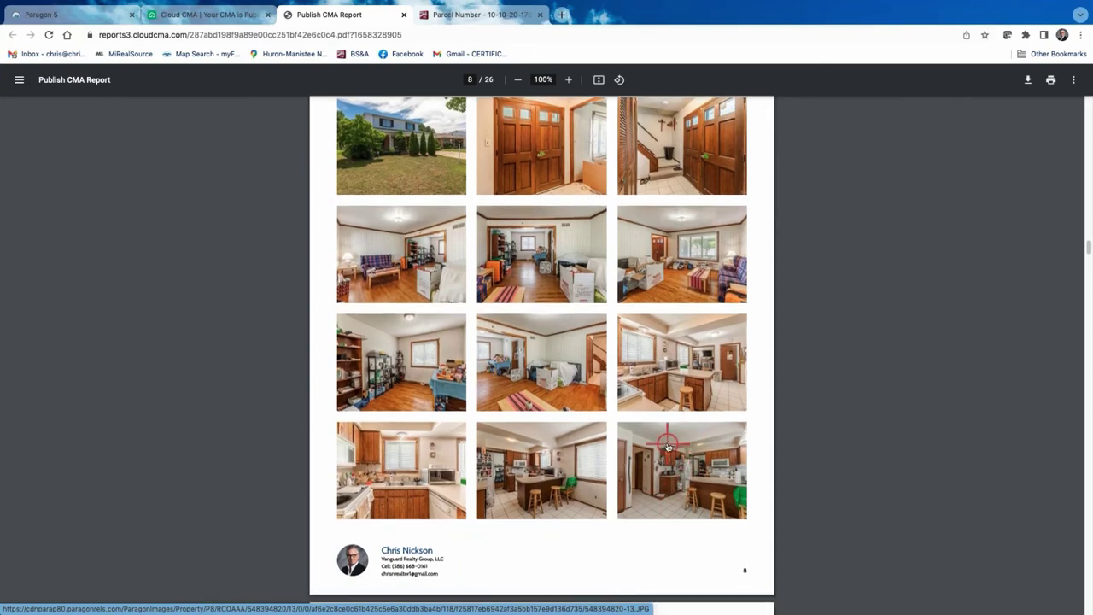
{"action": "scroll", "coordinate": [666, 446], "scroll_direction": "down", "scroll_amount": 3}
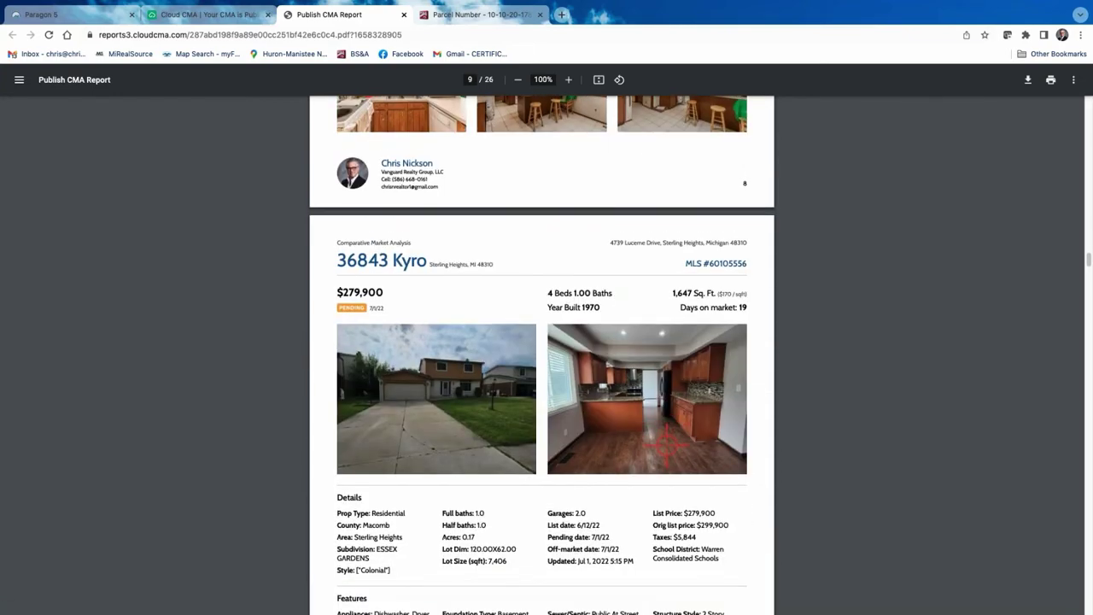
{"action": "scroll", "coordinate": [666, 444], "scroll_direction": "down", "scroll_amount": 10}
{"action": "scroll", "coordinate": [666, 442], "scroll_direction": "down", "scroll_amount": 8}
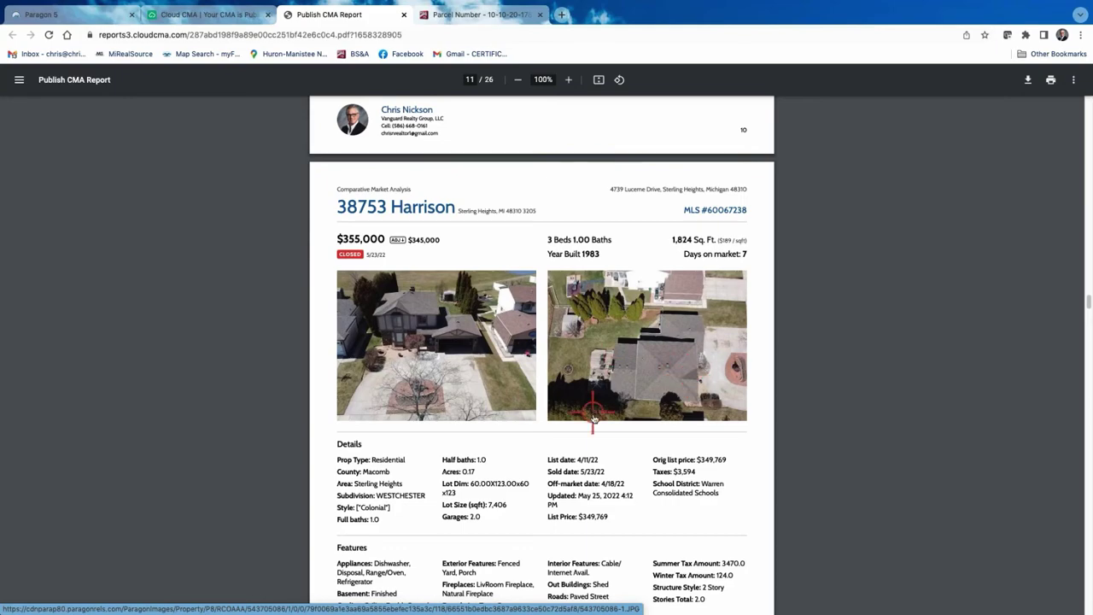
{"action": "scroll", "coordinate": [592, 416], "scroll_direction": "down", "scroll_amount": 5}
{"action": "scroll", "coordinate": [589, 401], "scroll_direction": "up", "scroll_amount": 20}
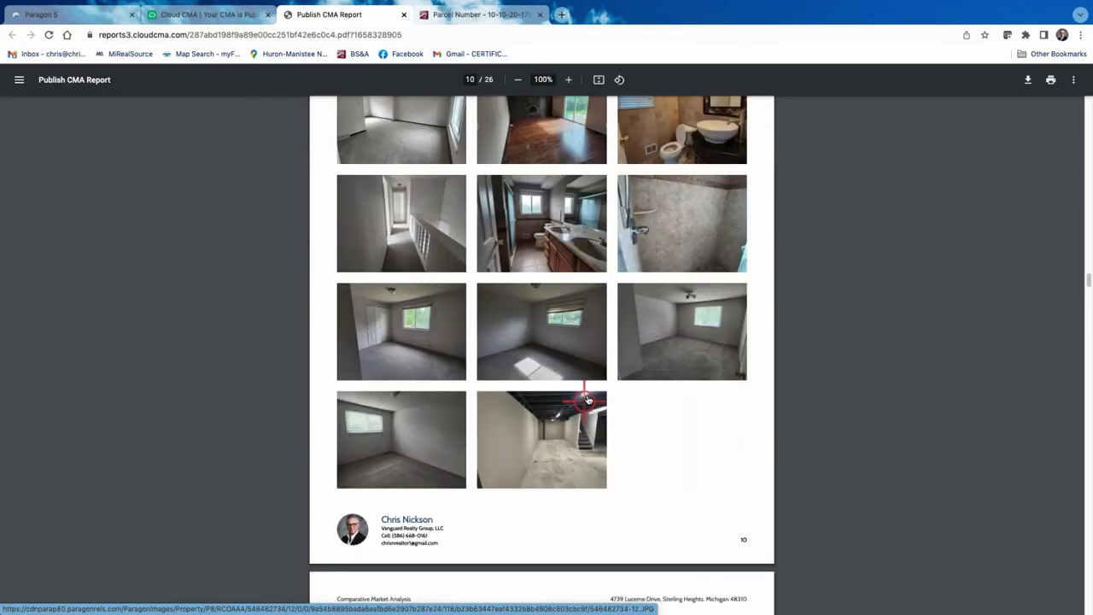
{"action": "scroll", "coordinate": [589, 393], "scroll_direction": "down", "scroll_amount": 5}
{"action": "scroll", "coordinate": [583, 395], "scroll_direction": "up", "scroll_amount": 20}
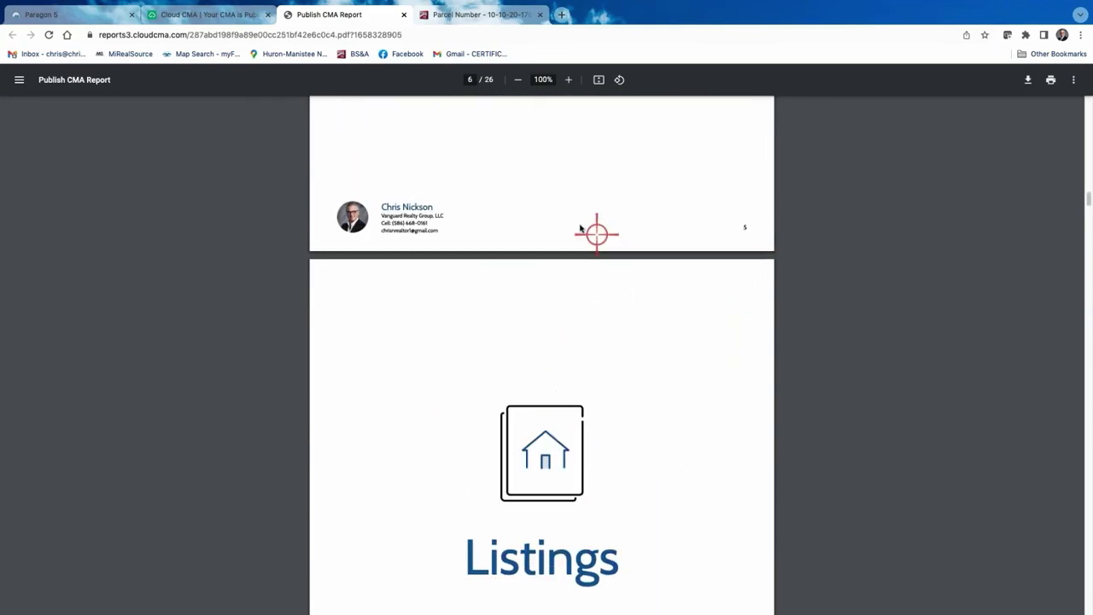
{"action": "left_click", "coordinate": [405, 15]}
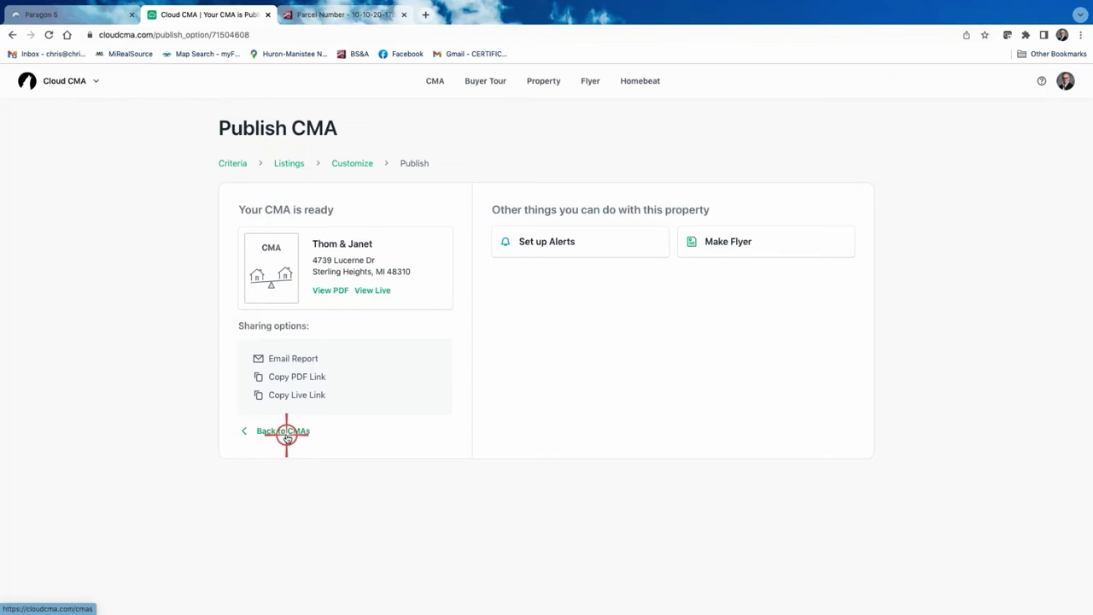
{"action": "left_click", "coordinate": [284, 431]}
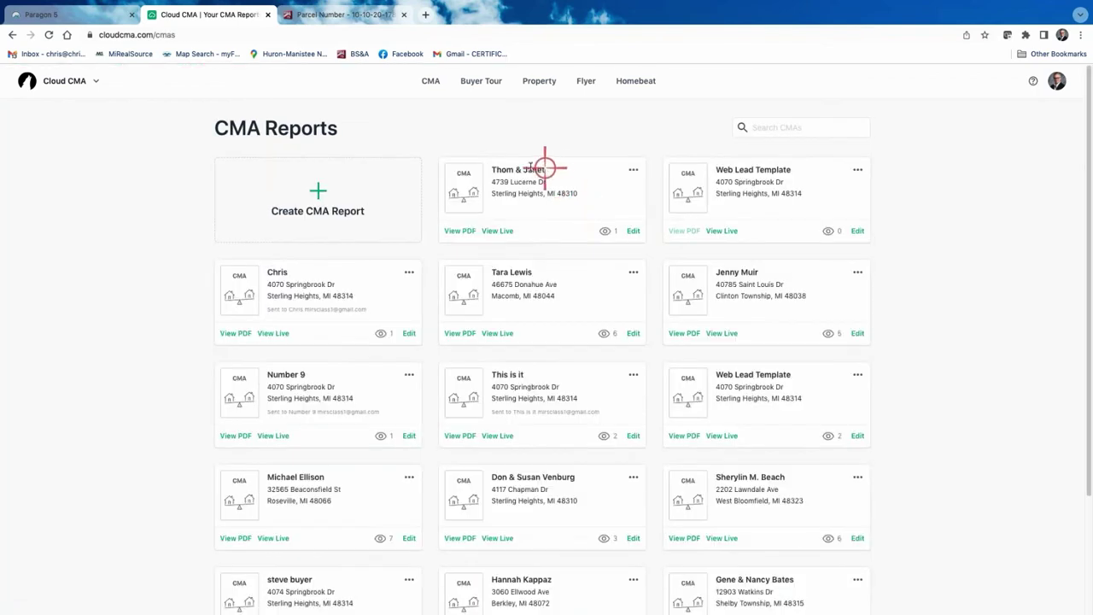
{"action": "left_click", "coordinate": [632, 231]}
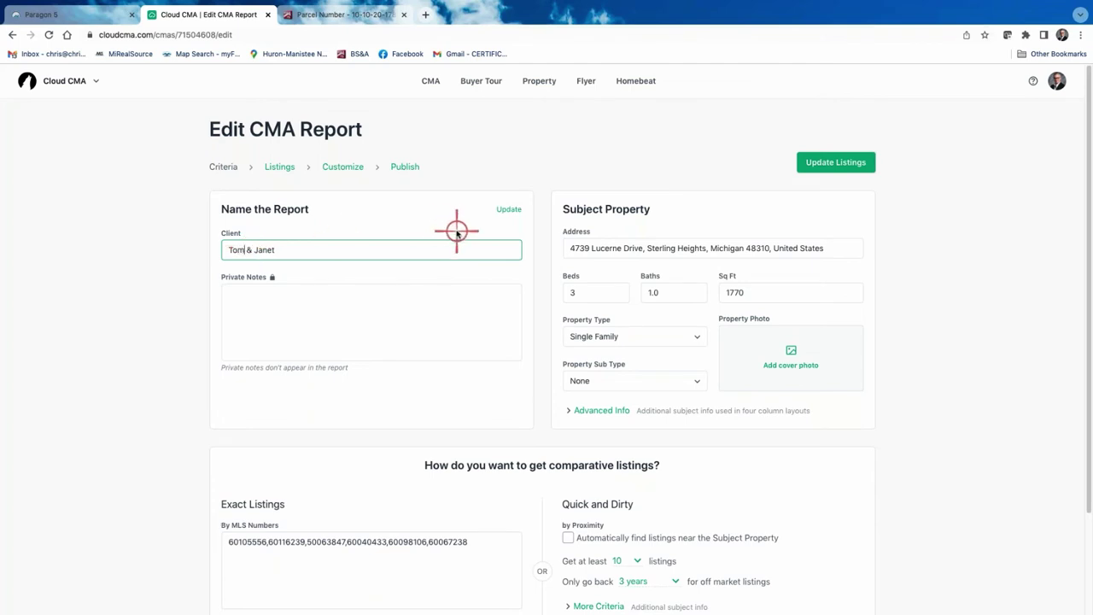
{"action": "left_click", "coordinate": [509, 209]}
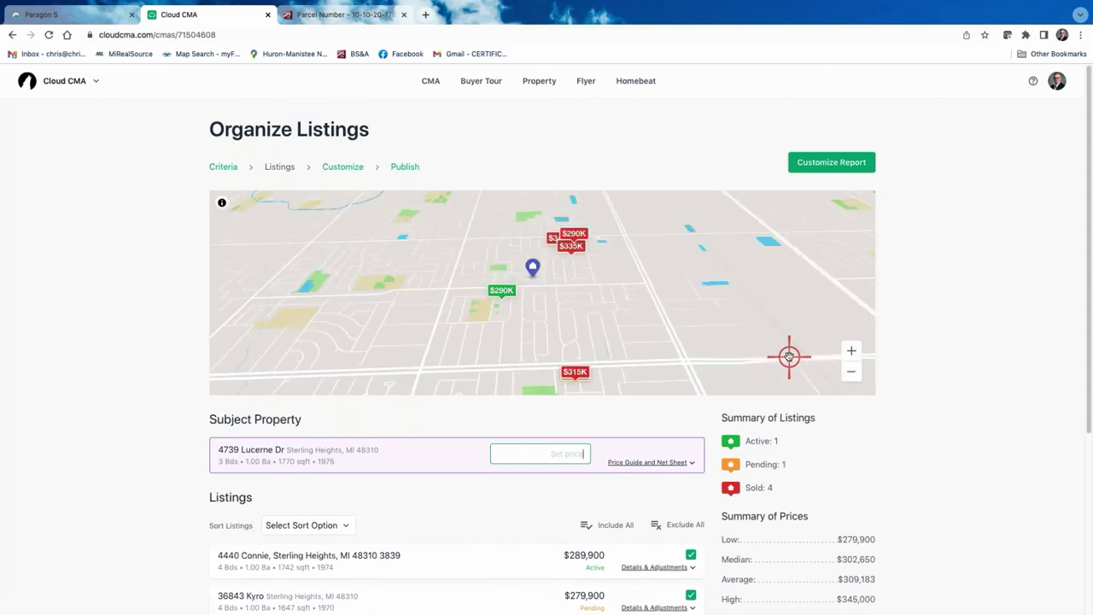
{"action": "left_click", "coordinate": [222, 166]}
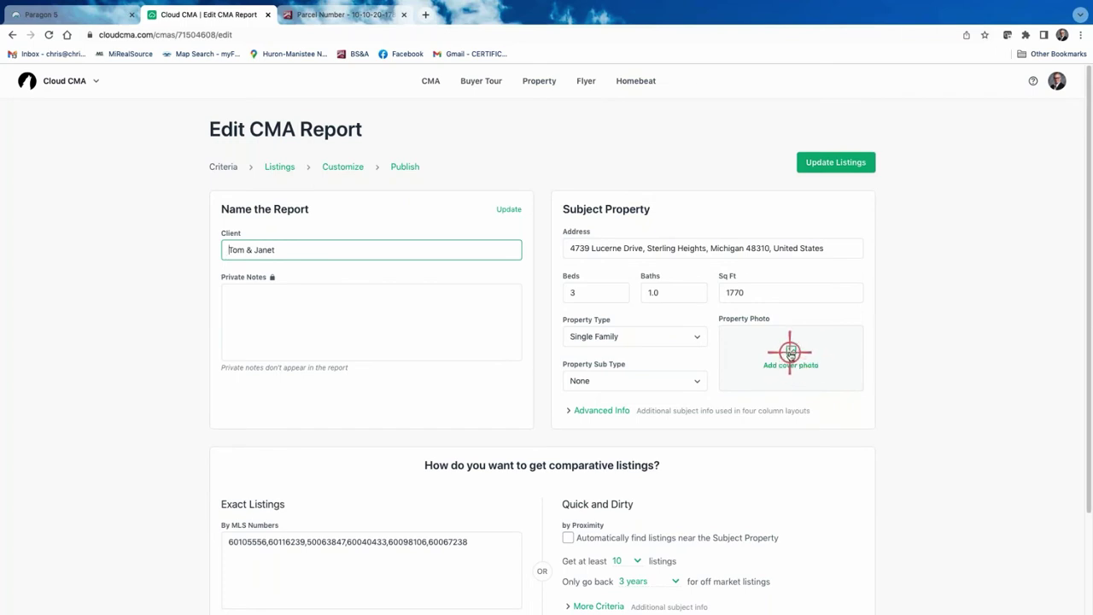
{"action": "left_click", "coordinate": [789, 352]}
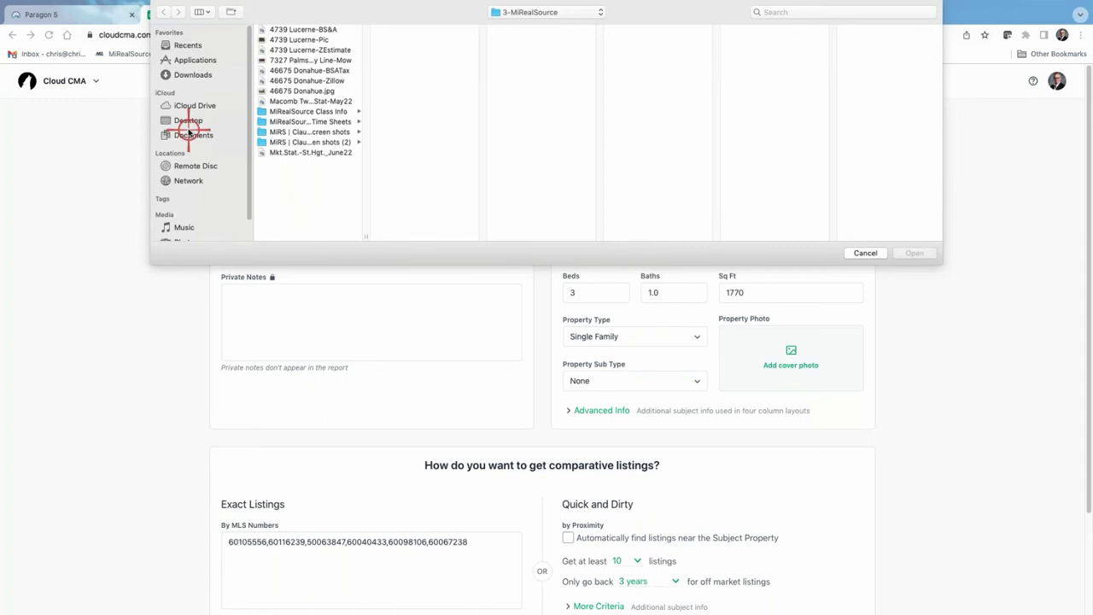
{"action": "left_click", "coordinate": [311, 39]}
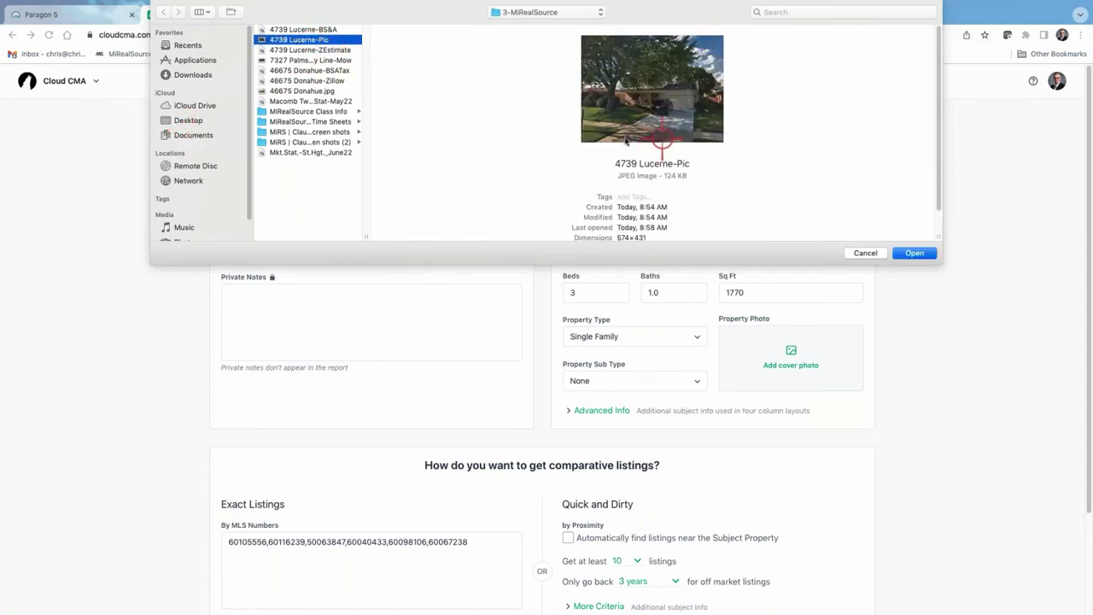
{"action": "left_click", "coordinate": [912, 253]}
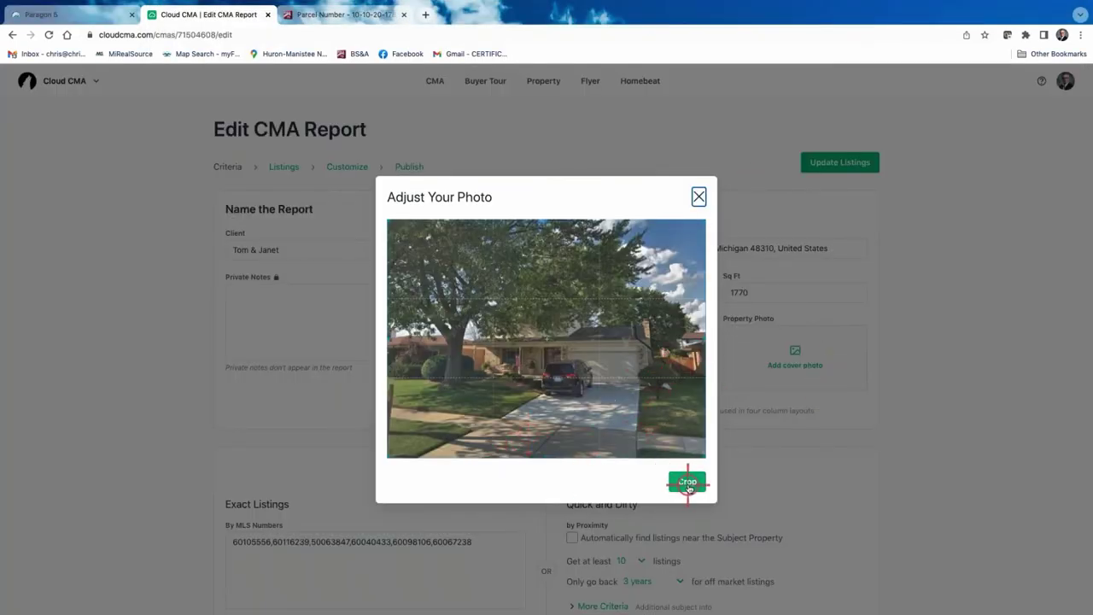
{"action": "left_click_drag", "start_coordinate": [387, 451], "coordinate": [432, 454]}
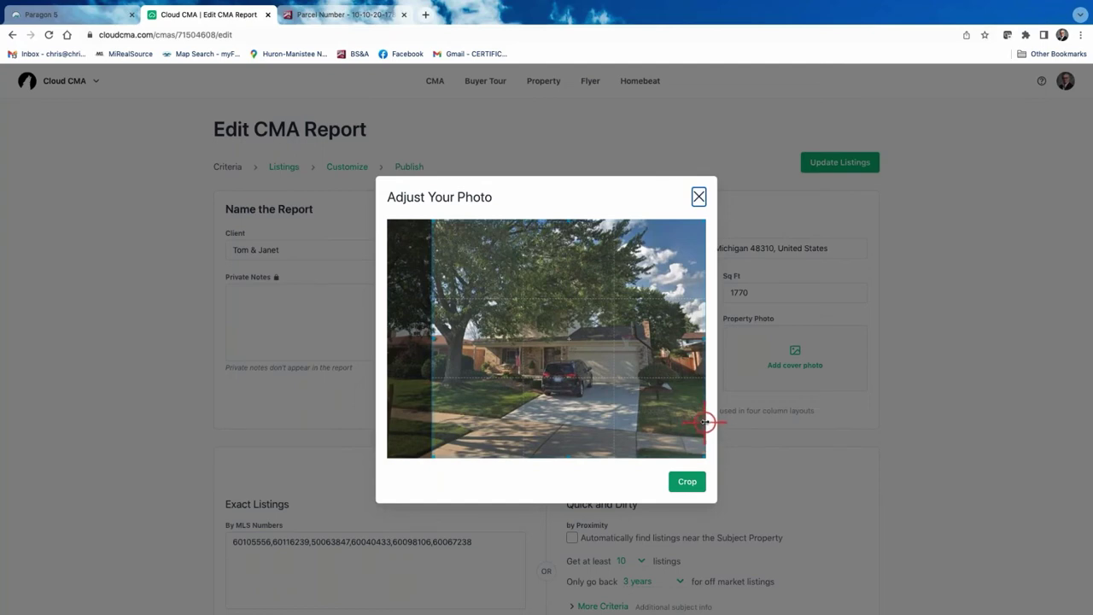
{"action": "left_click_drag", "start_coordinate": [704, 420], "coordinate": [694, 421]}
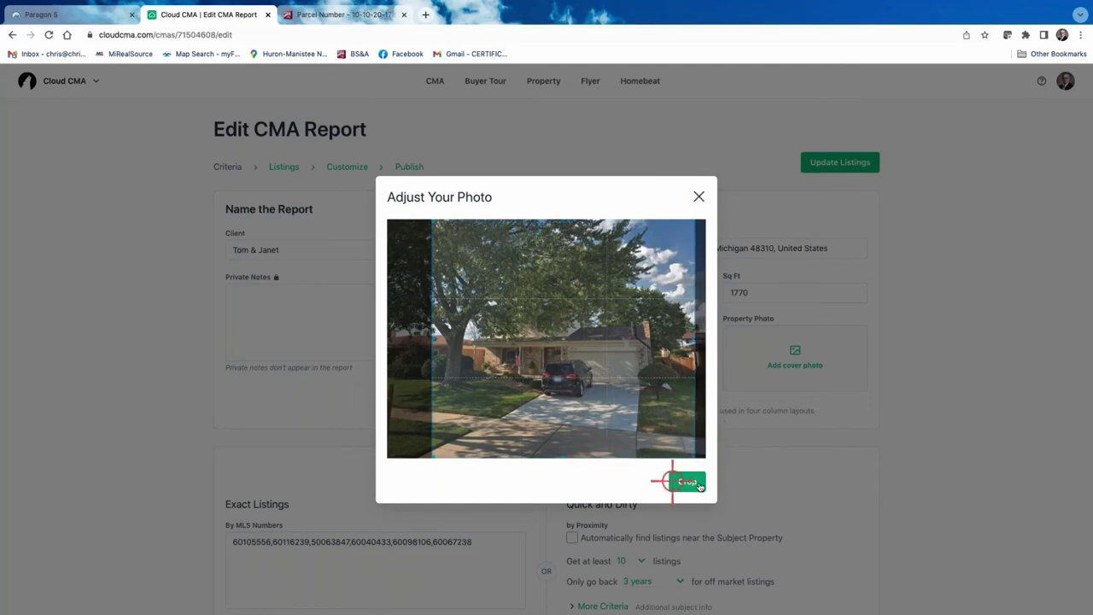
{"action": "left_click", "coordinate": [688, 480]}
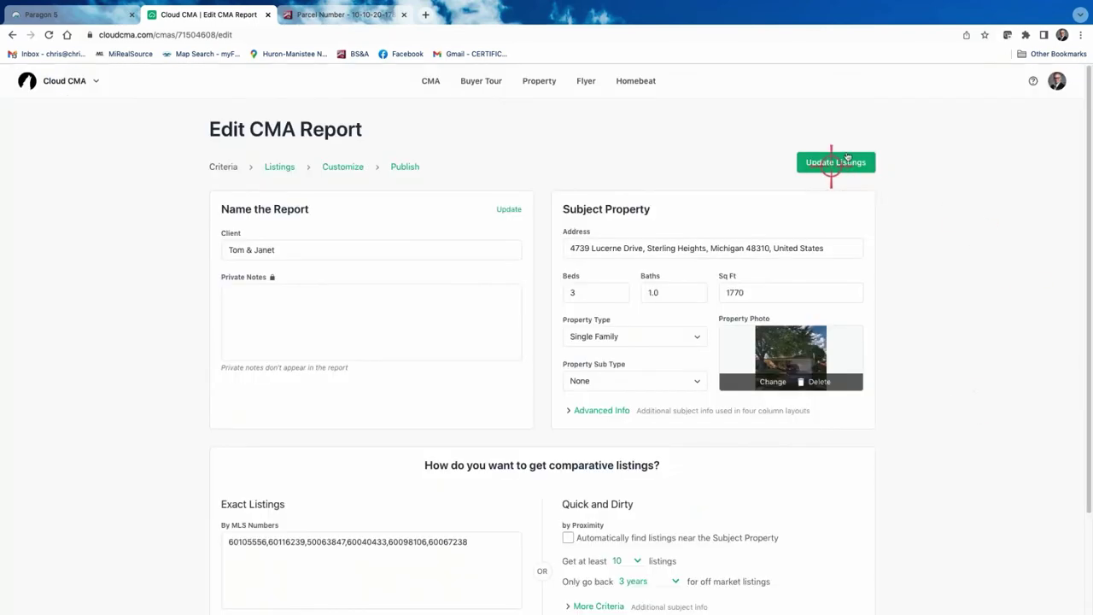
- Update the comparable listings from Criteria so they show the new photo, then proceed to Customize Report
{"action": "scroll", "coordinate": [683, 352], "scroll_direction": "down", "scroll_amount": 3}
{"action": "scroll", "coordinate": [768, 213], "scroll_direction": "up", "scroll_amount": 2}
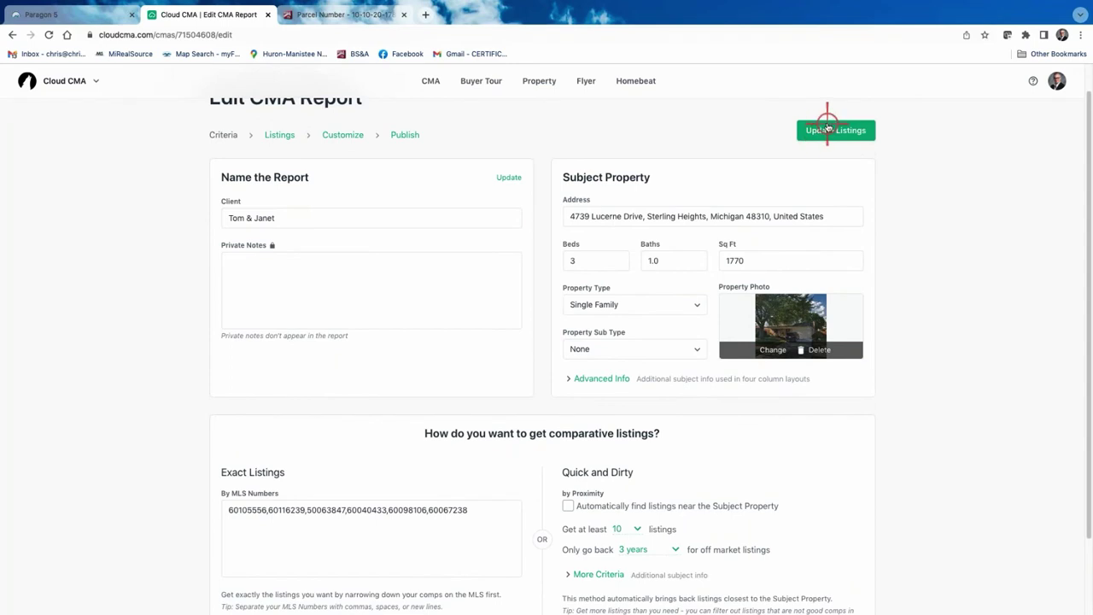
{"action": "left_click", "coordinate": [827, 128]}
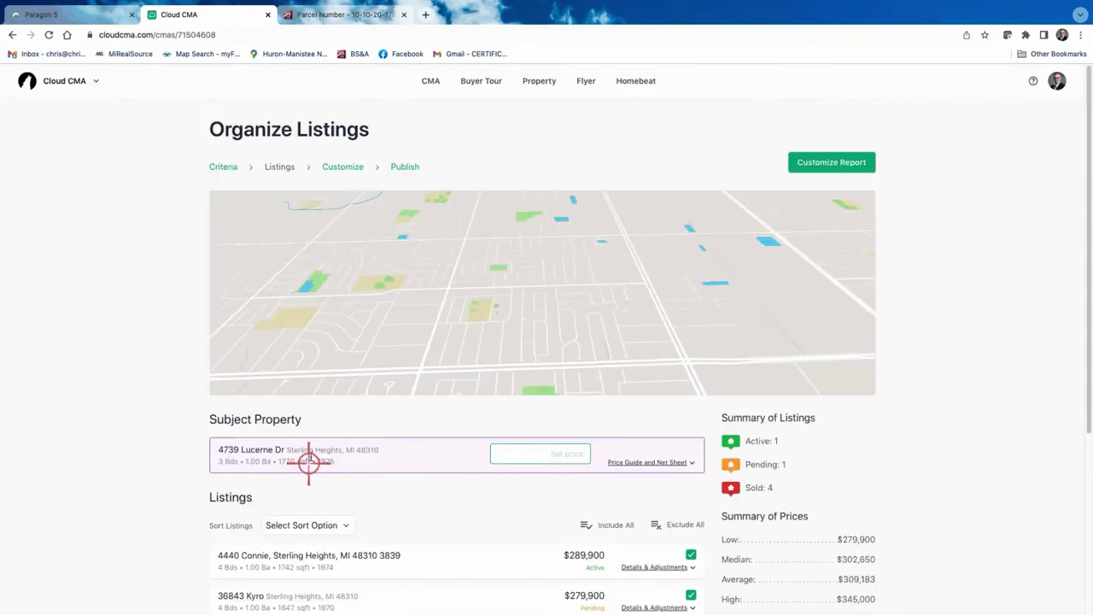
{"action": "left_click", "coordinate": [220, 166]}
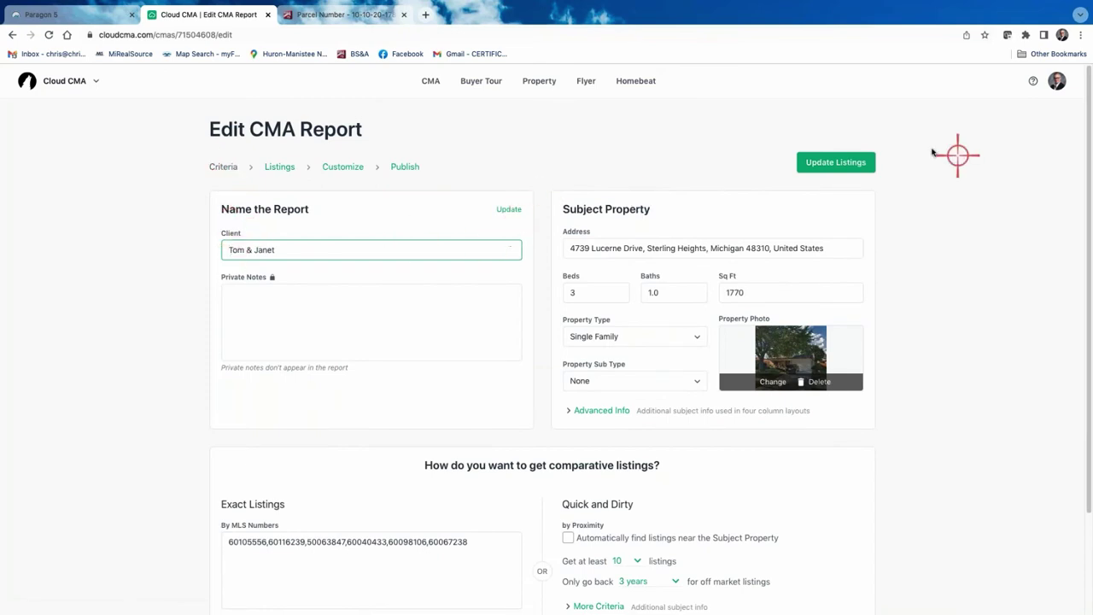
{"action": "left_click", "coordinate": [842, 162]}
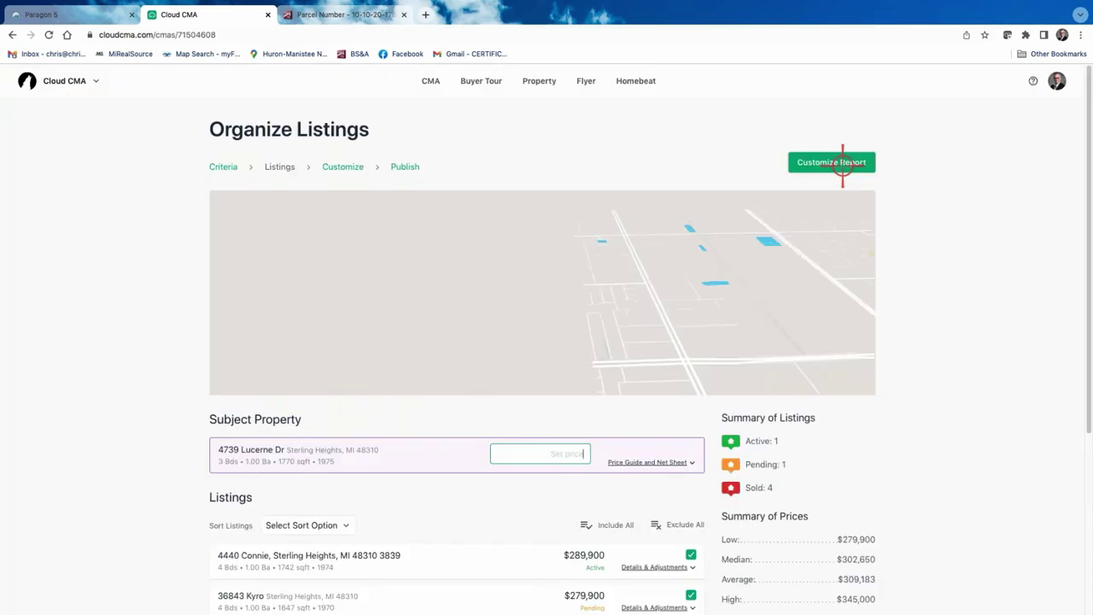
{"action": "scroll", "coordinate": [638, 509], "scroll_direction": "down", "scroll_amount": 2}
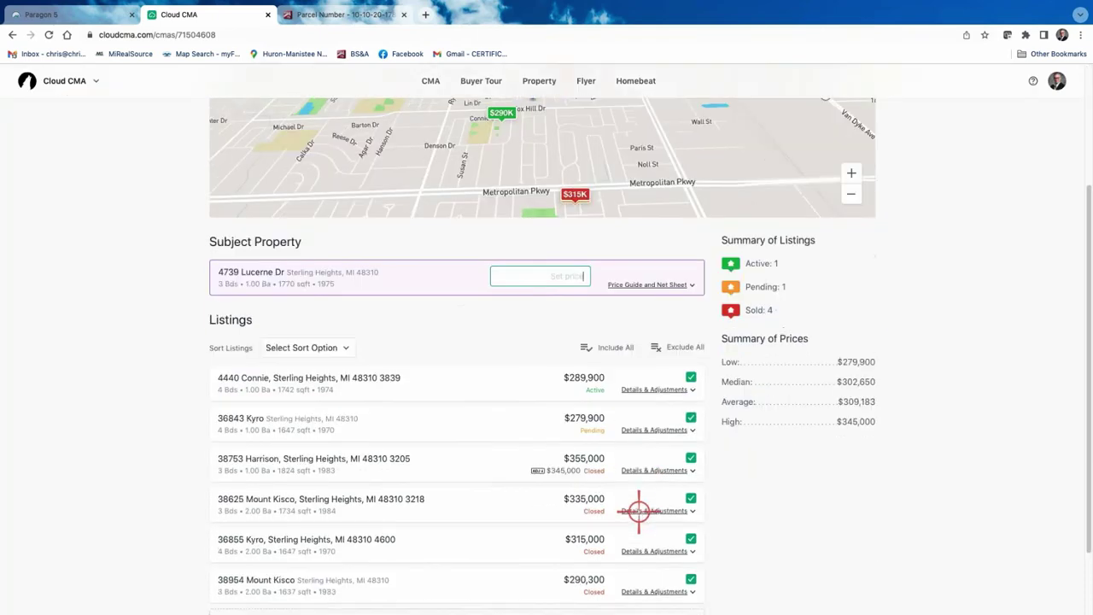
{"action": "scroll", "coordinate": [638, 508], "scroll_direction": "up", "scroll_amount": 2}
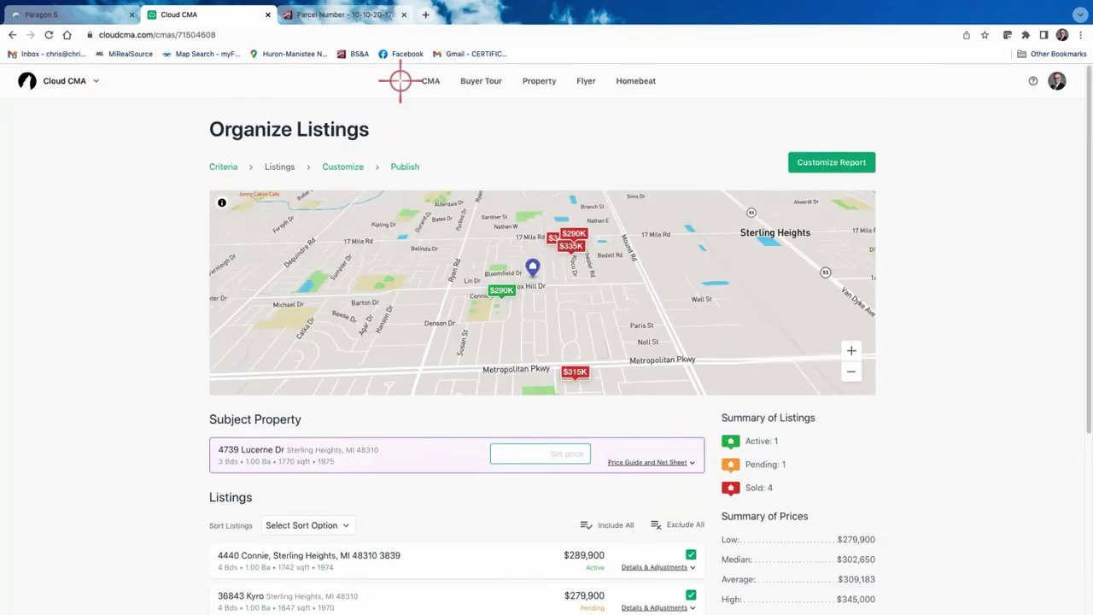
{"action": "left_click", "coordinate": [831, 163]}
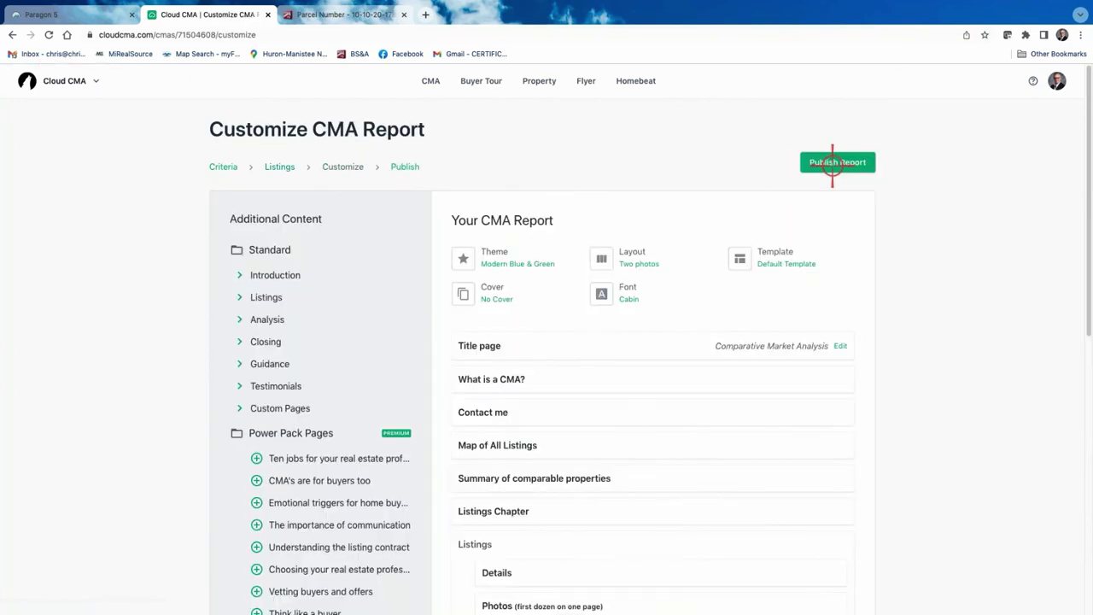
{"action": "left_click", "coordinate": [472, 345]}
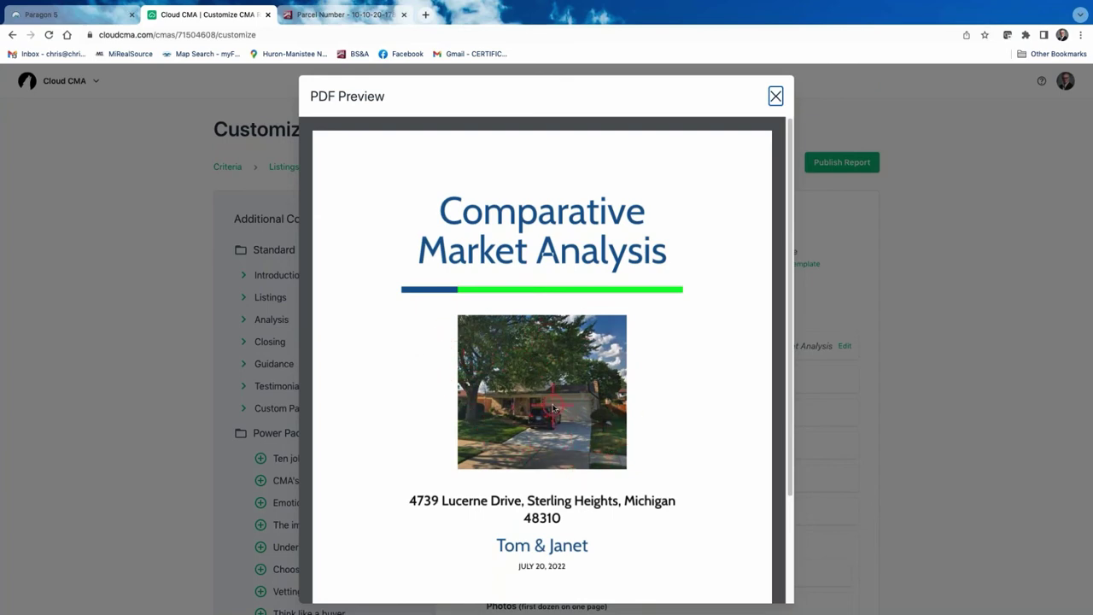
{"action": "left_click", "coordinate": [776, 96]}
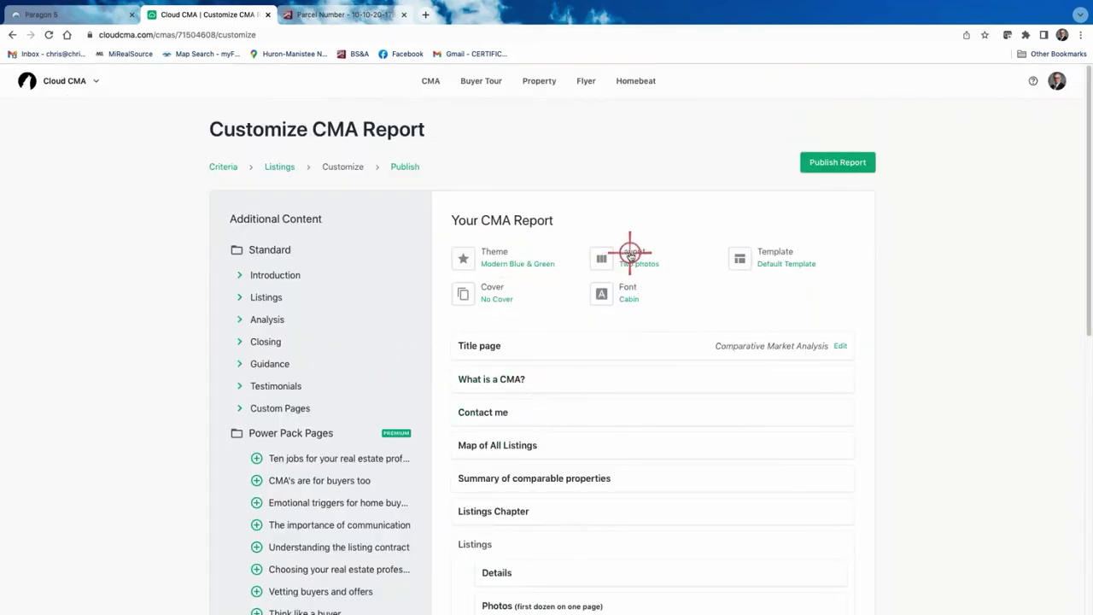
- Switch the listing layout to Photo with max data and preview a $289,900 comparable's Details page
{"action": "left_click", "coordinate": [630, 254]}
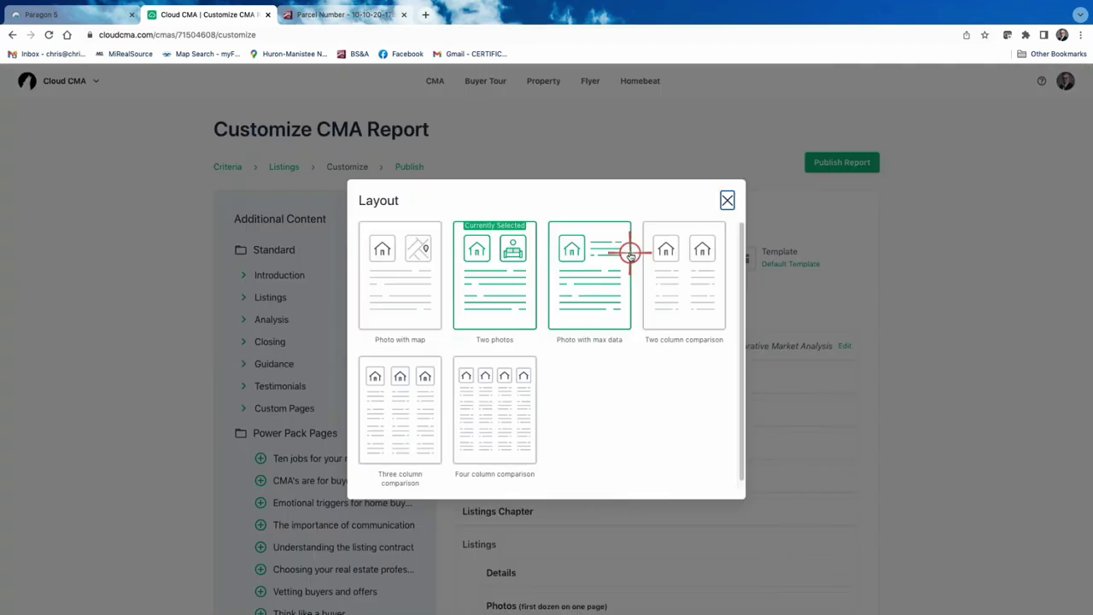
{"action": "left_click", "coordinate": [600, 287]}
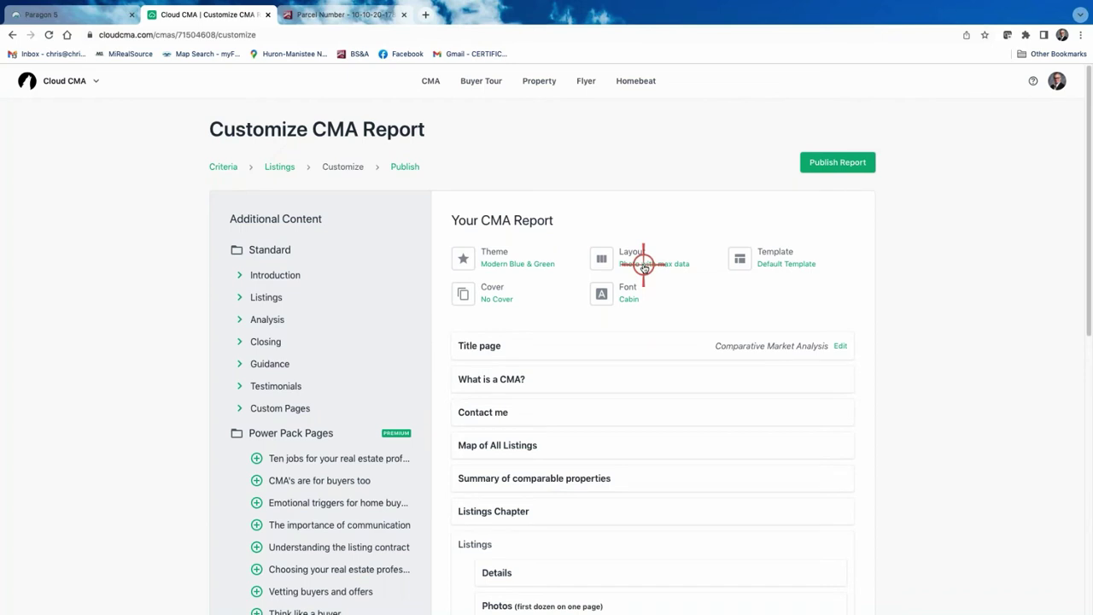
{"action": "scroll", "coordinate": [642, 265], "scroll_direction": "down", "scroll_amount": 3}
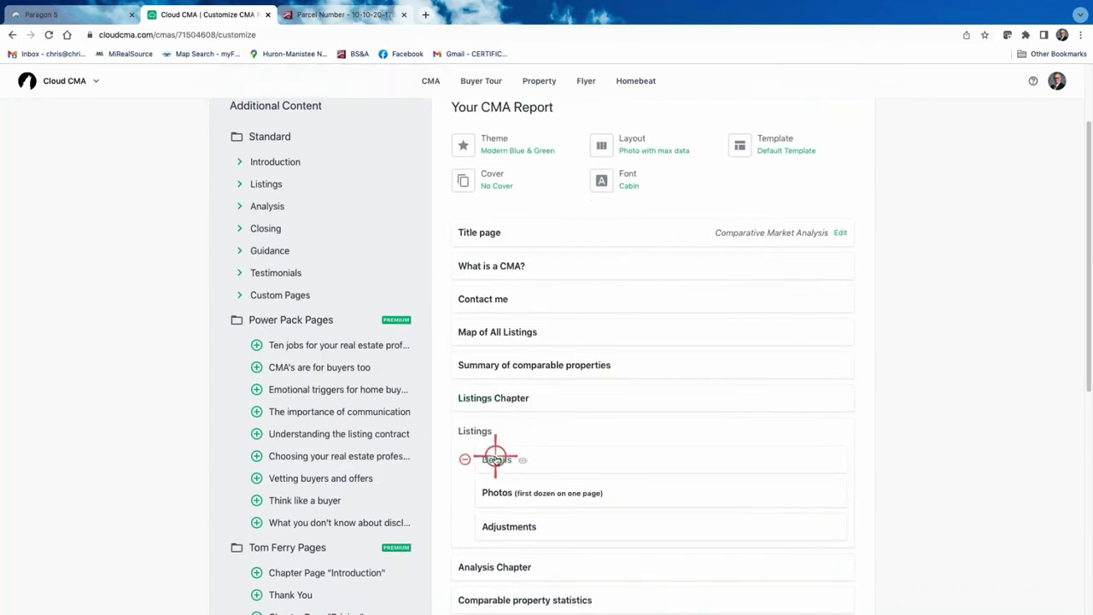
{"action": "left_click", "coordinate": [495, 460]}
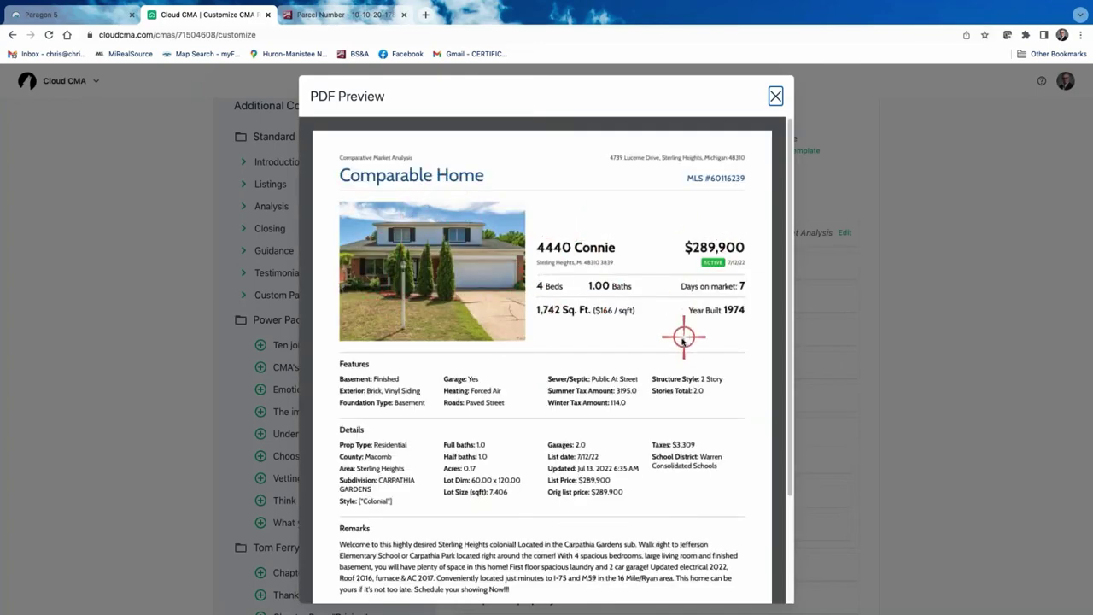
{"action": "scroll", "coordinate": [674, 314], "scroll_direction": "down", "scroll_amount": 3}
{"action": "scroll", "coordinate": [673, 315], "scroll_direction": "up", "scroll_amount": 3}
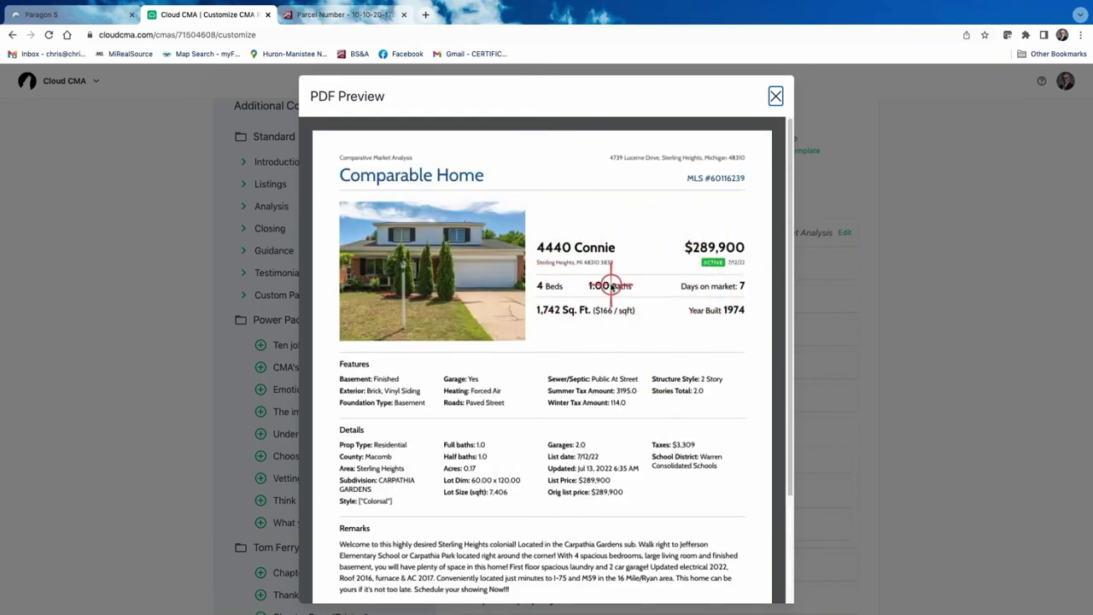
{"action": "left_click", "coordinate": [775, 96]}
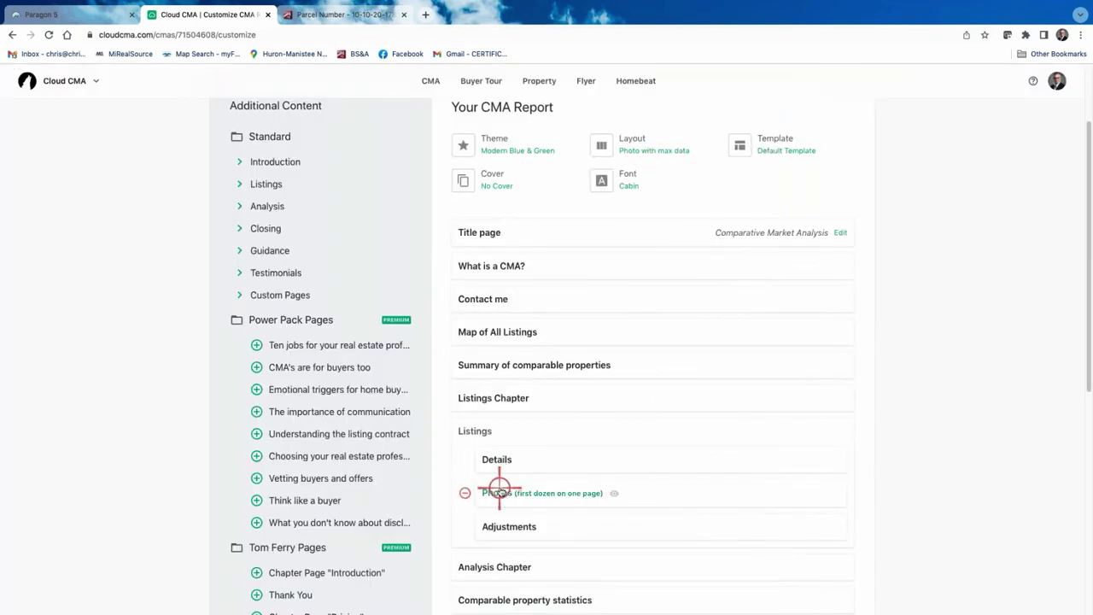
{"action": "left_click", "coordinate": [464, 525]}
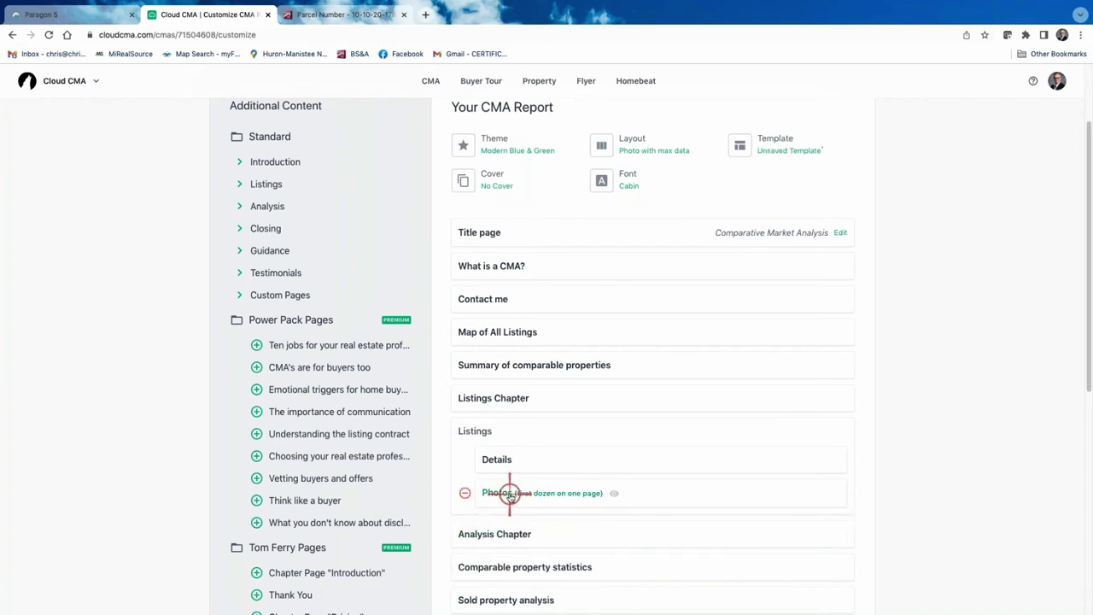
{"action": "left_click", "coordinate": [510, 494]}
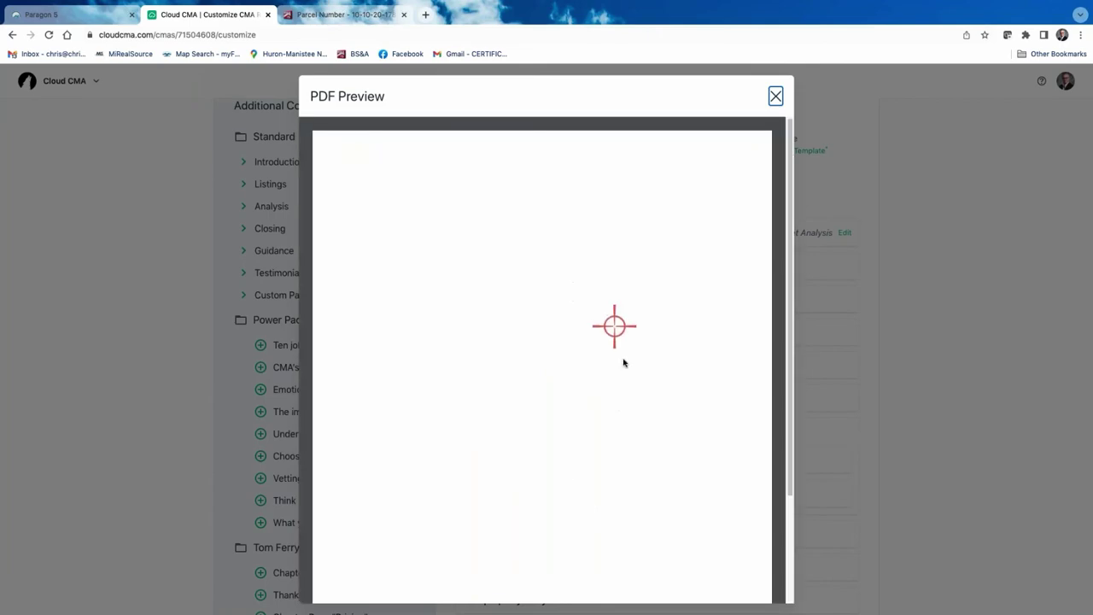
{"action": "scroll", "coordinate": [465, 369], "scroll_direction": "down", "scroll_amount": 3}
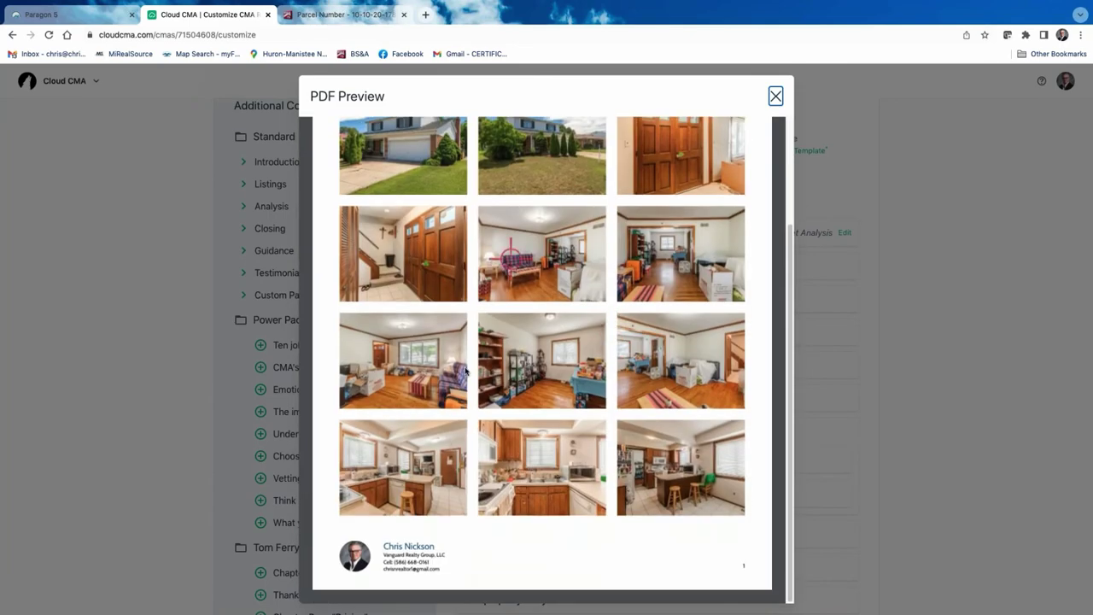
{"action": "scroll", "coordinate": [724, 227], "scroll_direction": "up", "scroll_amount": 3}
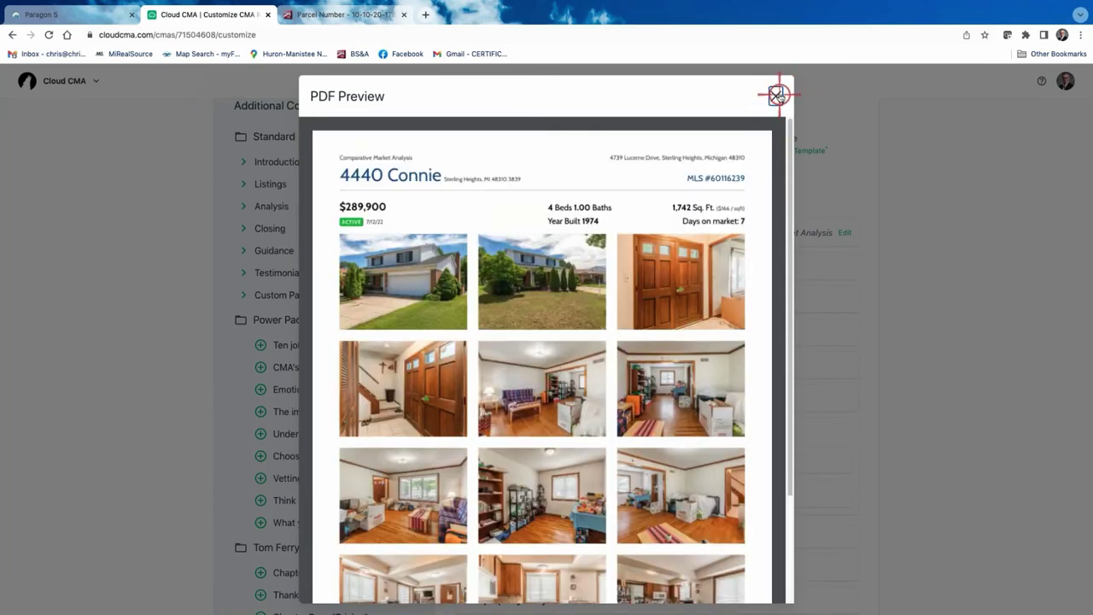
{"action": "left_click", "coordinate": [775, 96]}
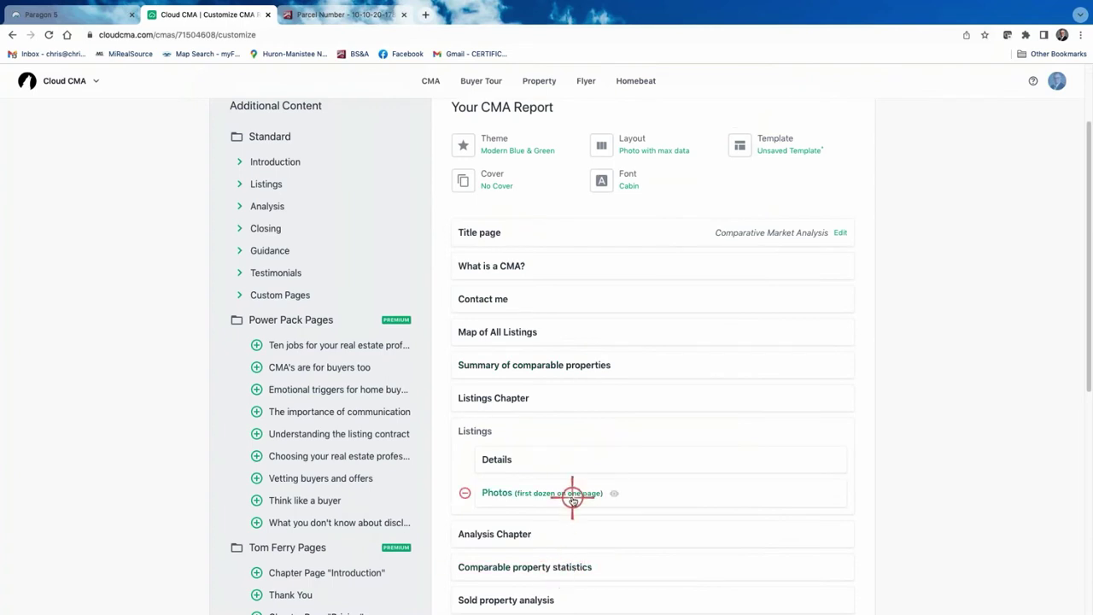
{"action": "left_click", "coordinate": [238, 184]}
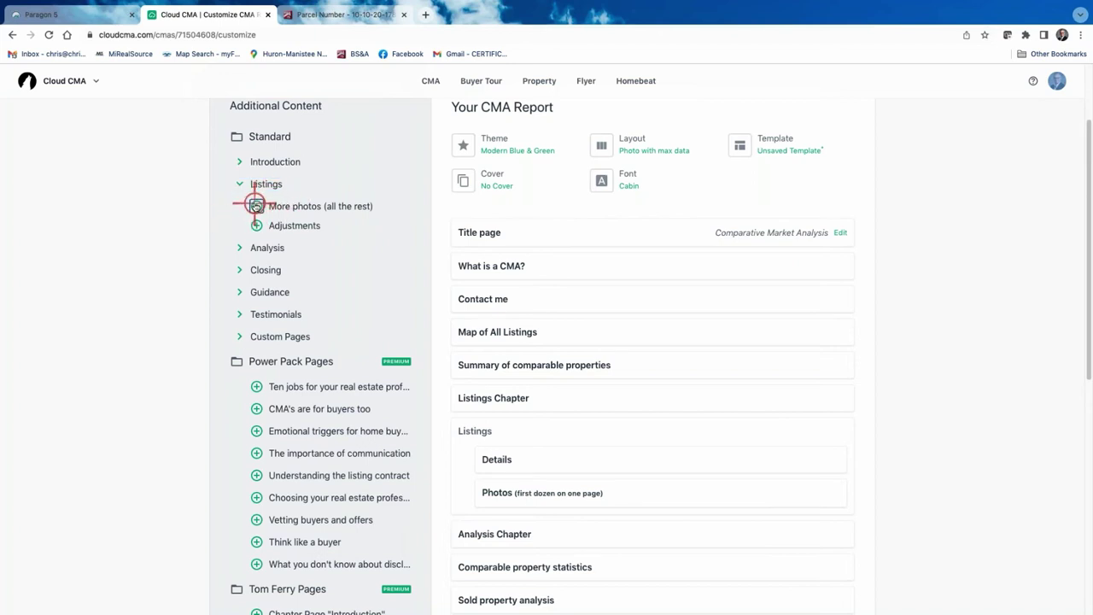
{"action": "left_click", "coordinate": [255, 206]}
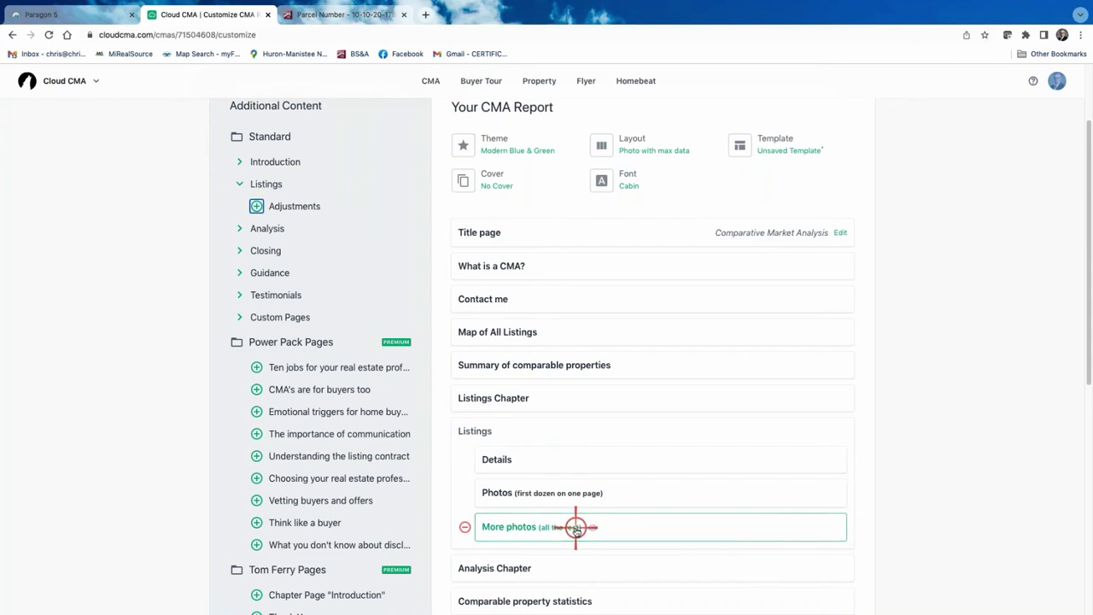
{"action": "left_click_drag", "start_coordinate": [574, 527], "coordinate": [513, 522]}
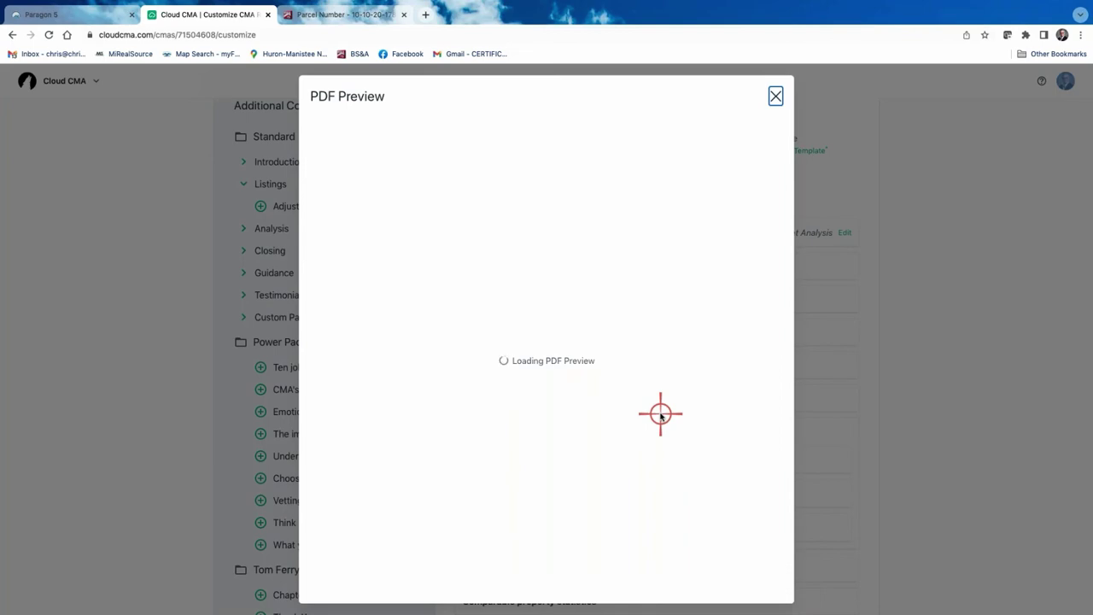
{"action": "scroll", "coordinate": [659, 415], "scroll_direction": "down", "scroll_amount": 7}
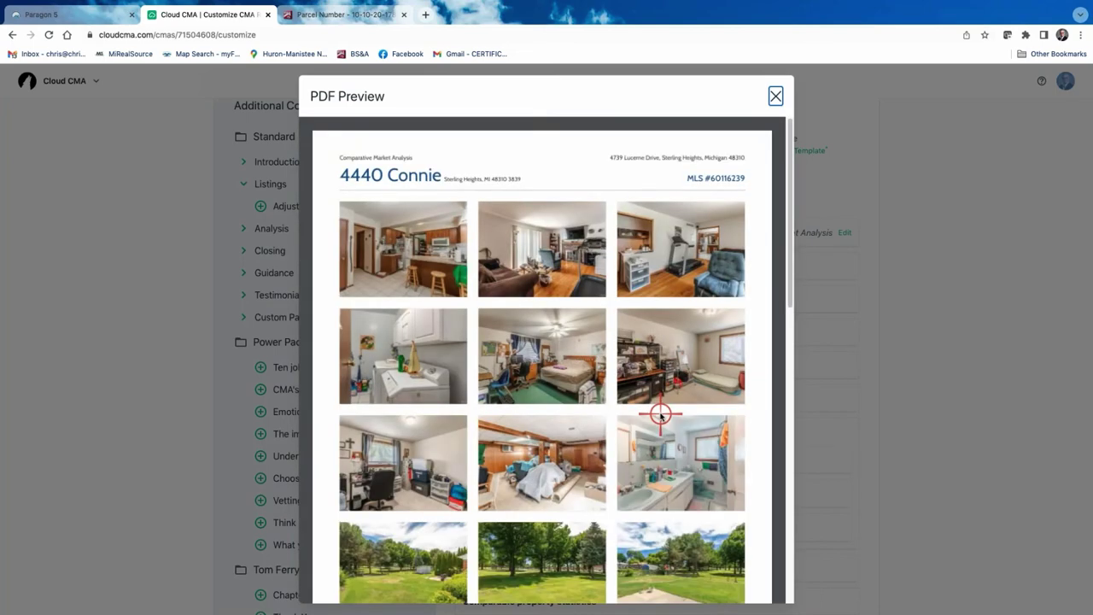
{"action": "scroll", "coordinate": [660, 415], "scroll_direction": "up", "scroll_amount": 4}
{"action": "scroll", "coordinate": [660, 415], "scroll_direction": "up", "scroll_amount": 4}
{"action": "left_click", "coordinate": [774, 96]}
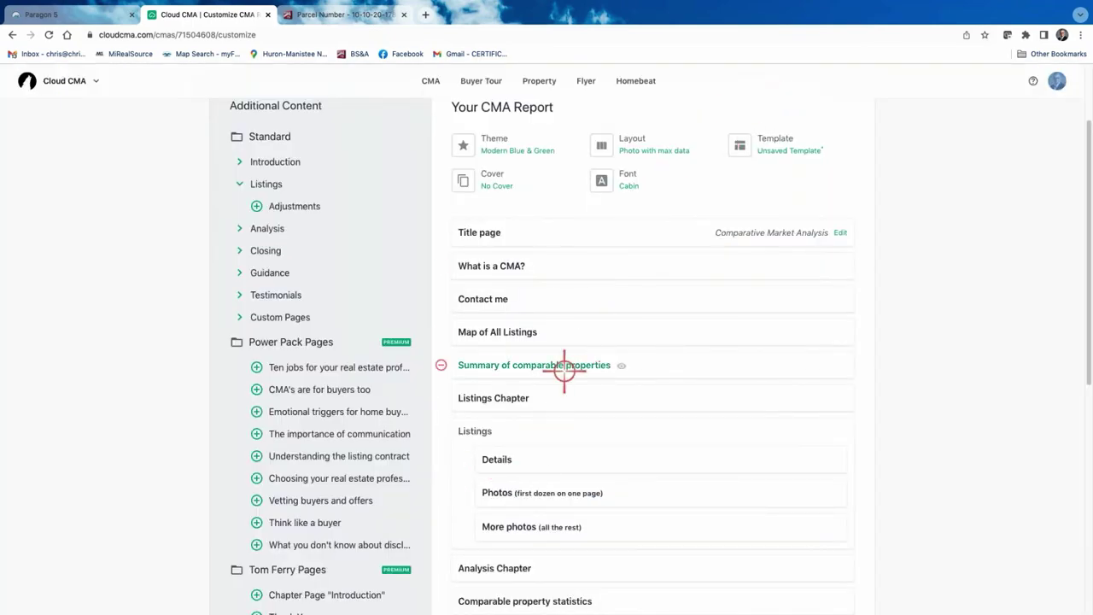
{"action": "scroll", "coordinate": [578, 385], "scroll_direction": "down", "scroll_amount": 3}
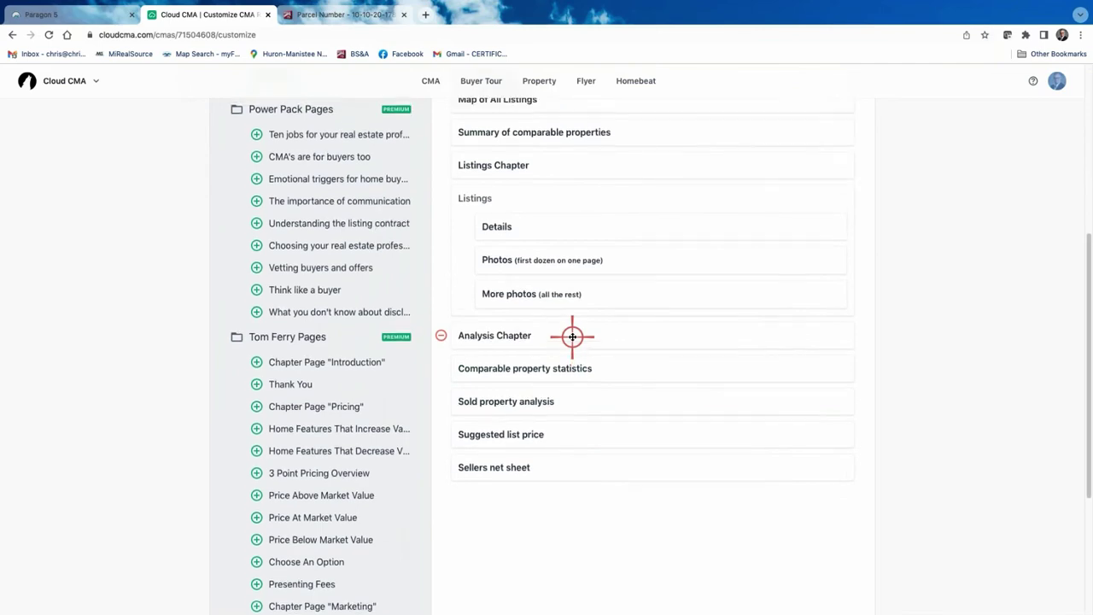
{"action": "scroll", "coordinate": [572, 335], "scroll_direction": "up", "scroll_amount": 5}
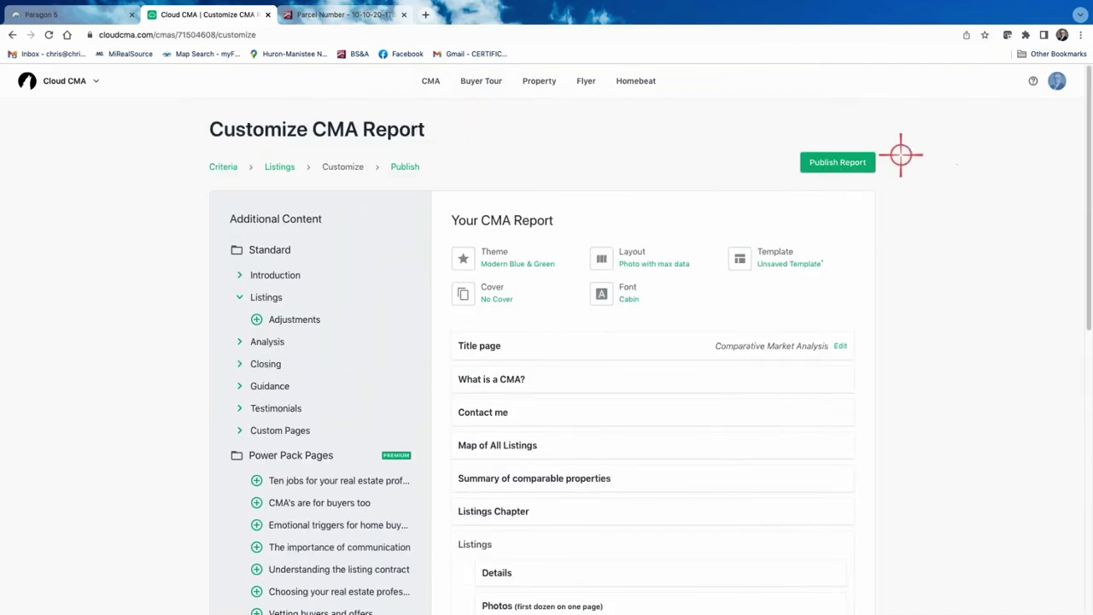
- Publish the customized CMA report and open it as a 34-page PDF
{"action": "left_click", "coordinate": [837, 164]}
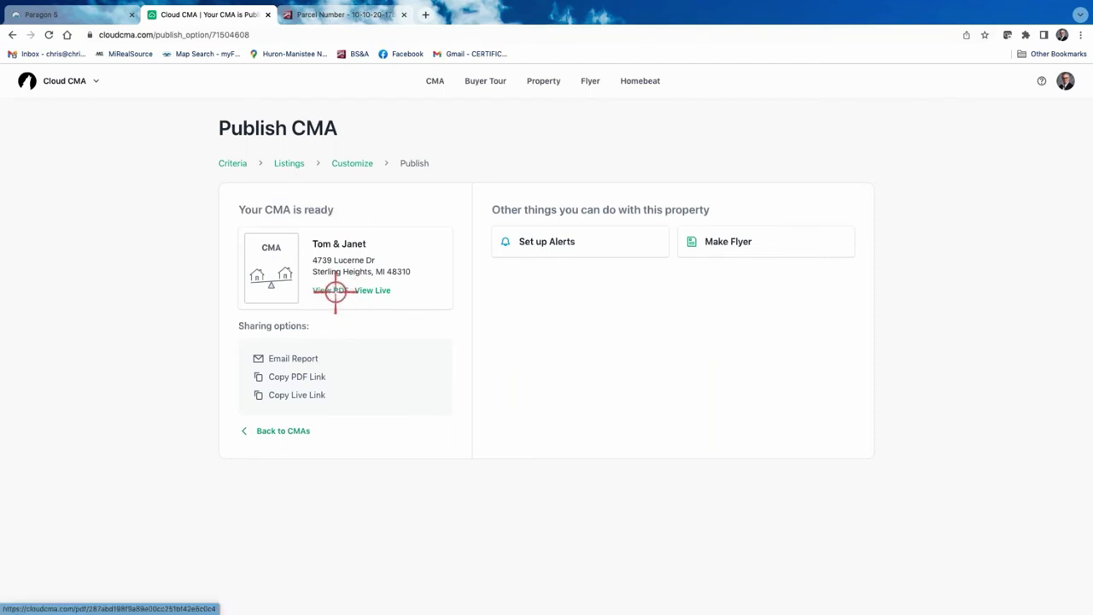
{"action": "left_click", "coordinate": [329, 291]}
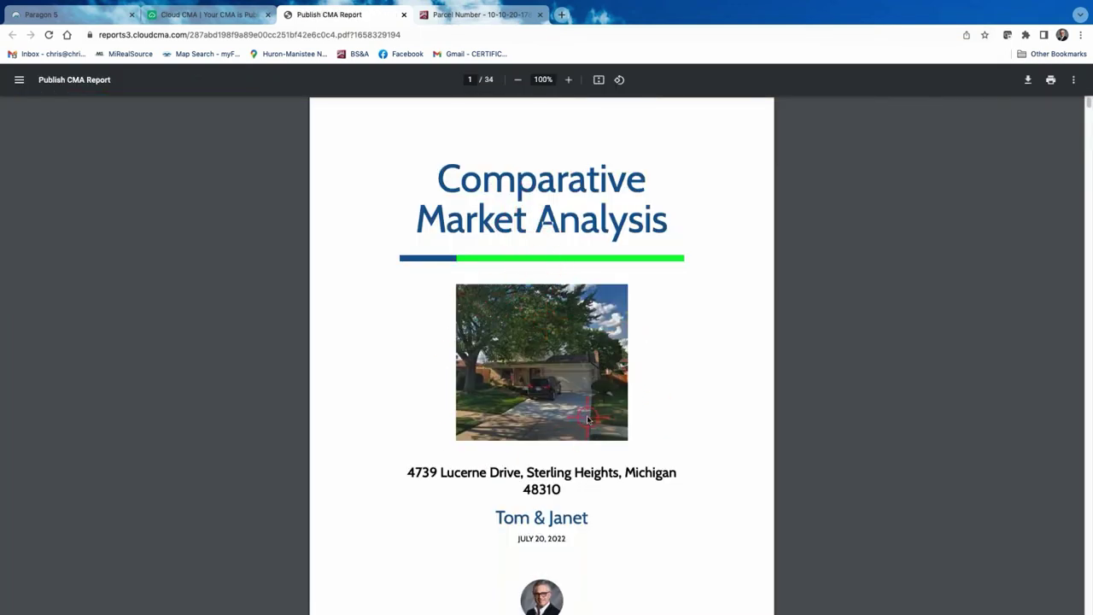
{"action": "scroll", "coordinate": [683, 439], "scroll_direction": "down", "scroll_amount": 10}
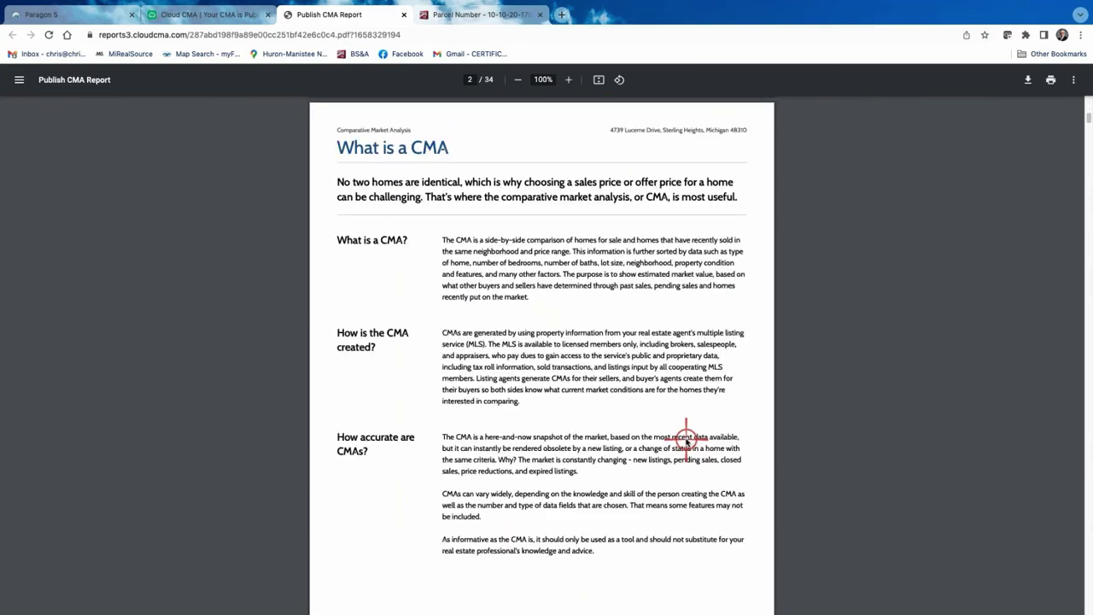
{"action": "scroll", "coordinate": [512, 401], "scroll_direction": "up", "scroll_amount": 4}
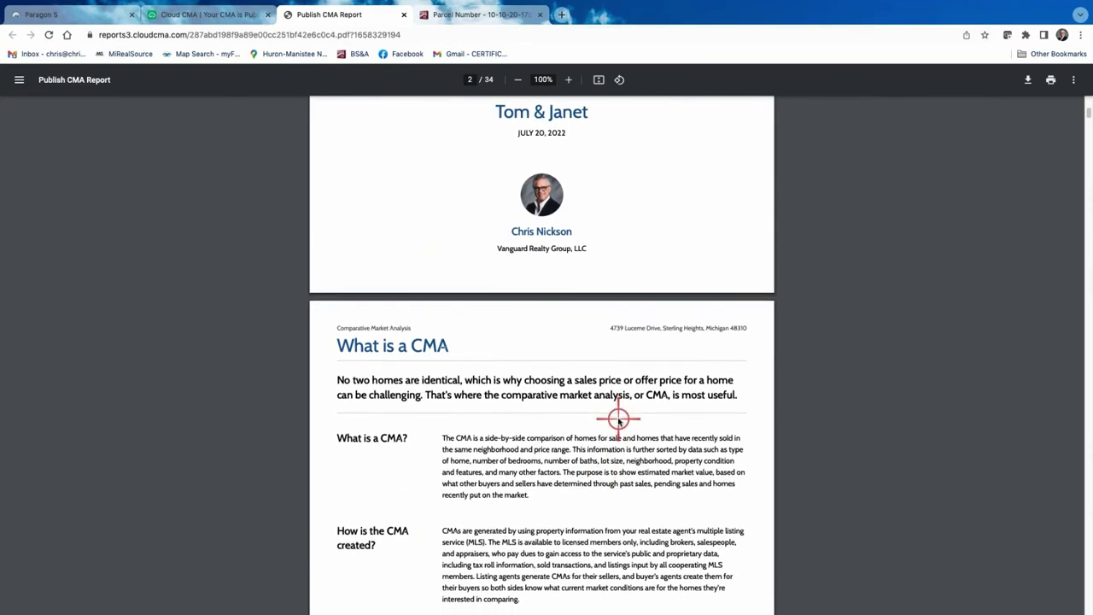
{"action": "scroll", "coordinate": [618, 420], "scroll_direction": "down", "scroll_amount": 5}
{"action": "scroll", "coordinate": [618, 420], "scroll_direction": "down", "scroll_amount": 5}
{"action": "scroll", "coordinate": [574, 374], "scroll_direction": "down", "scroll_amount": 12}
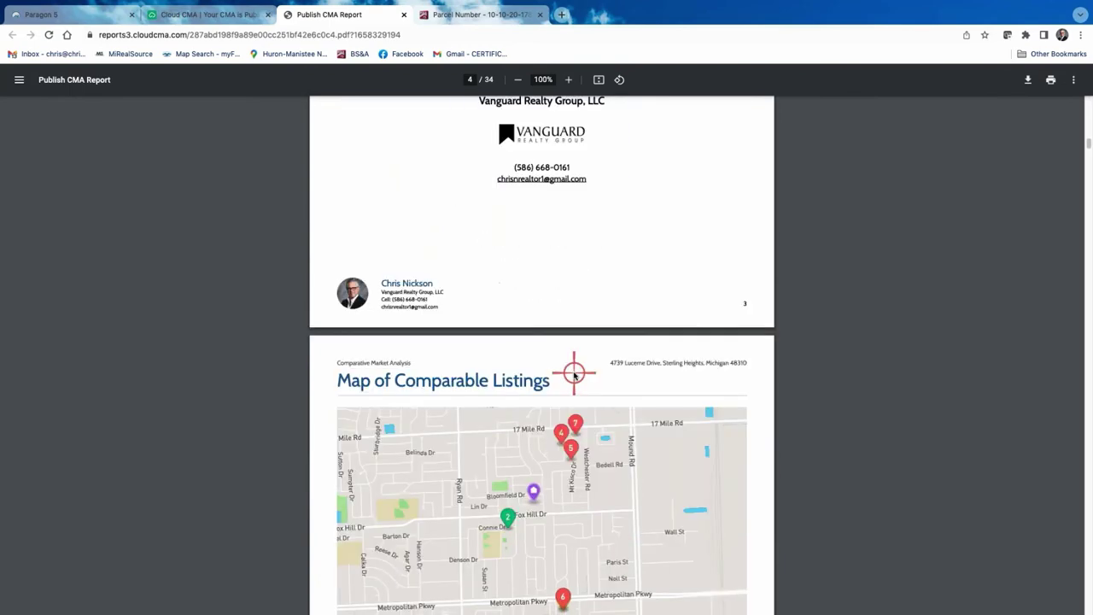
{"action": "scroll", "coordinate": [572, 375], "scroll_direction": "down", "scroll_amount": 12}
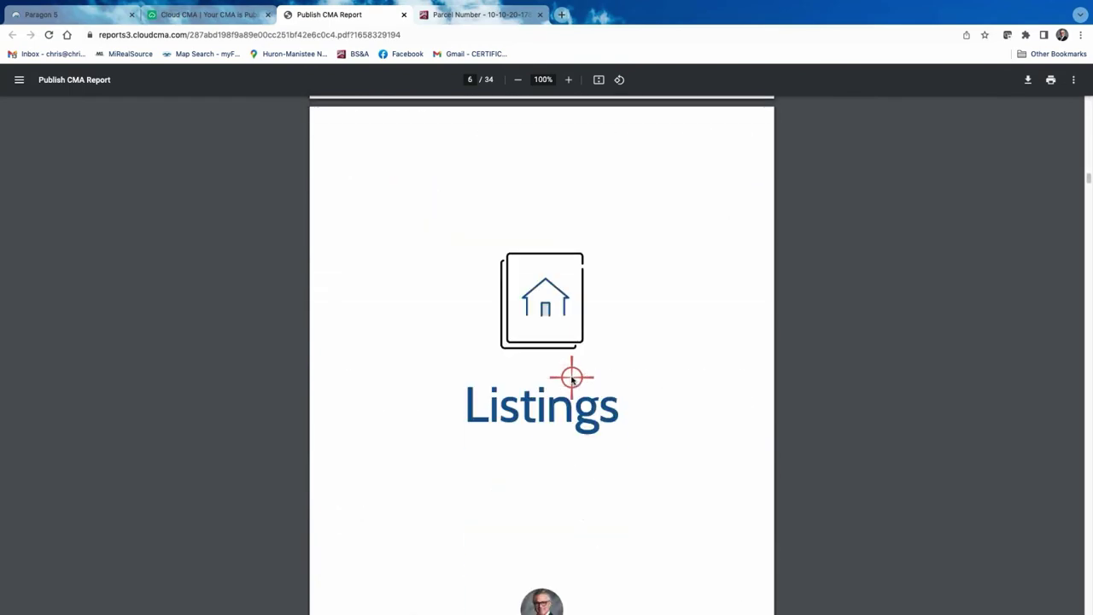
{"action": "scroll", "coordinate": [601, 343], "scroll_direction": "down", "scroll_amount": 2}
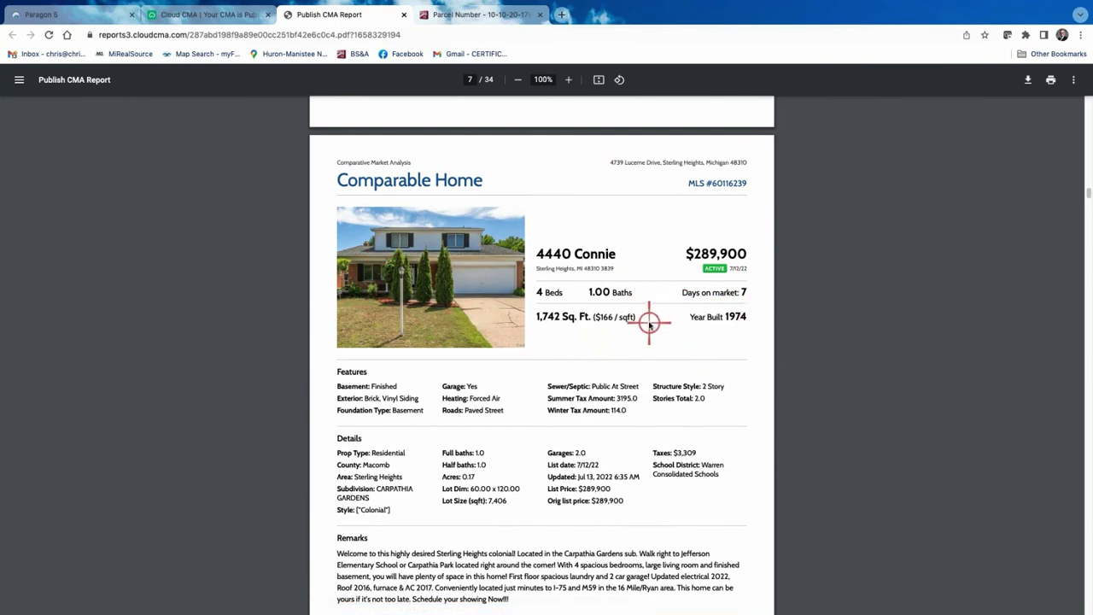
{"action": "scroll", "coordinate": [649, 320], "scroll_direction": "down", "scroll_amount": 5}
{"action": "scroll", "coordinate": [647, 327], "scroll_direction": "down", "scroll_amount": 8}
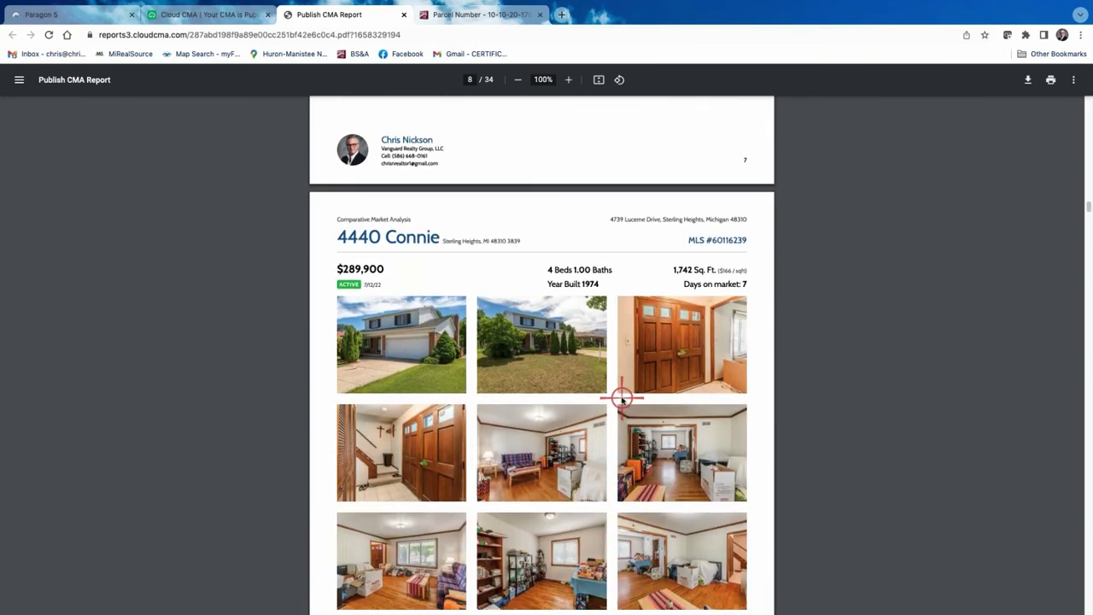
{"action": "scroll", "coordinate": [620, 397], "scroll_direction": "down", "scroll_amount": 2}
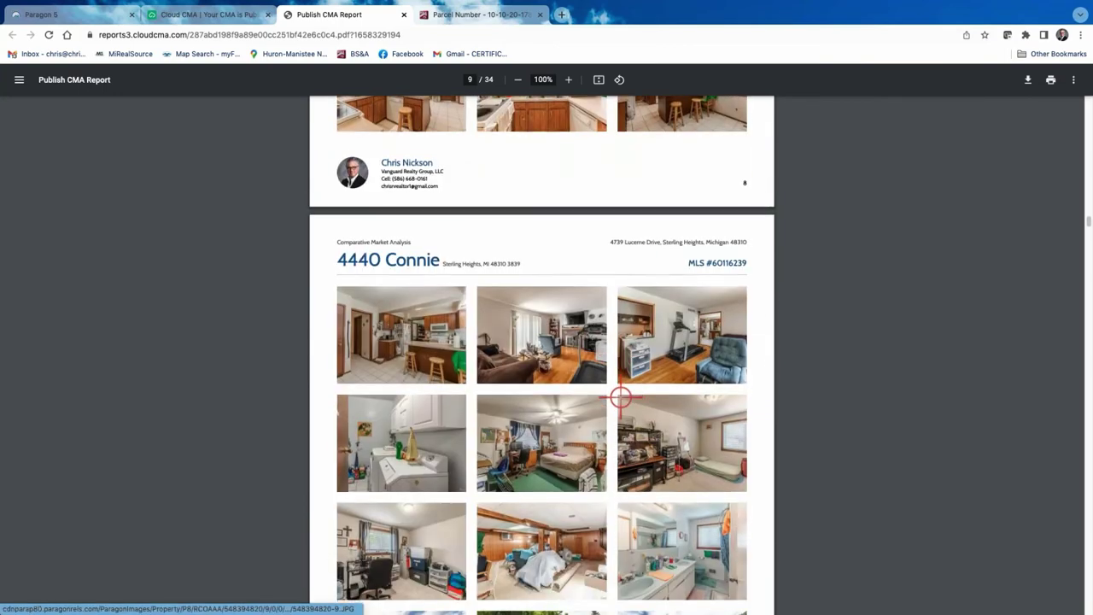
{"action": "scroll", "coordinate": [619, 396], "scroll_direction": "down", "scroll_amount": 8}
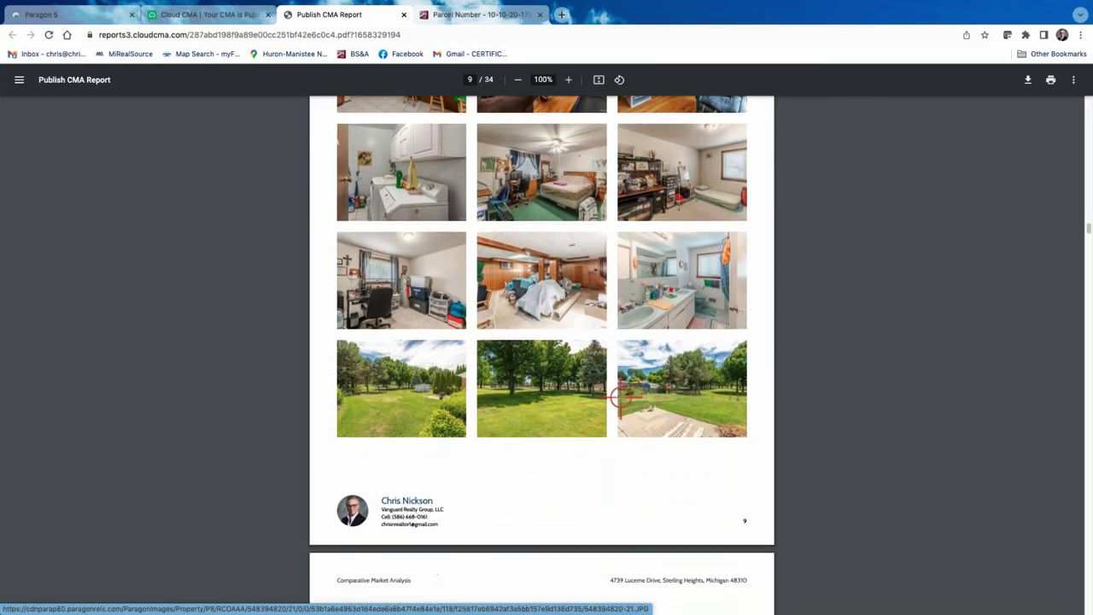
{"action": "scroll", "coordinate": [619, 397], "scroll_direction": "down", "scroll_amount": 3}
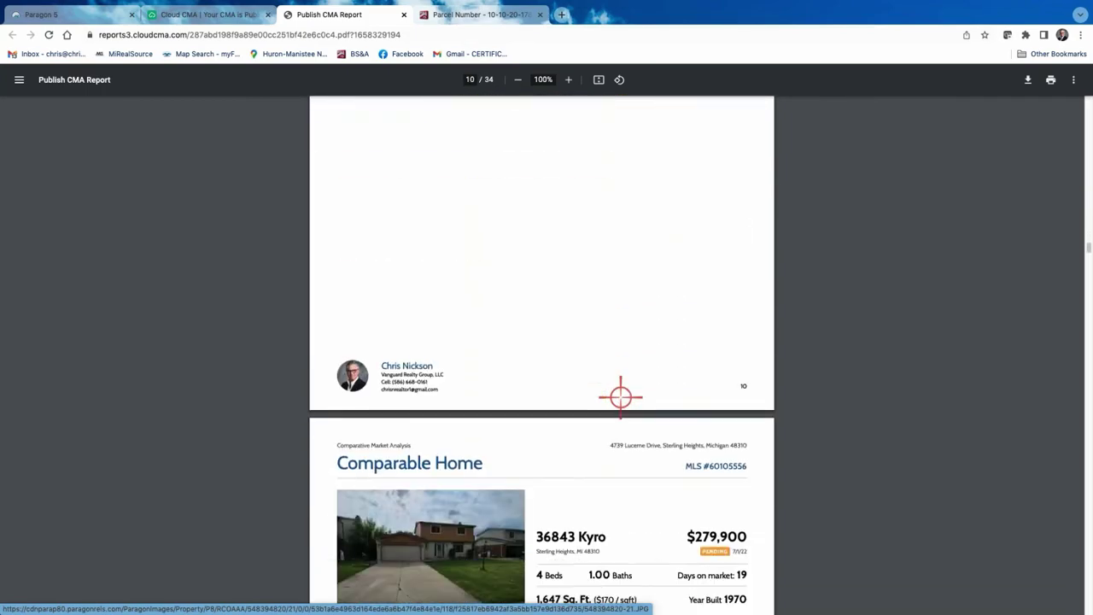
{"action": "scroll", "coordinate": [620, 397], "scroll_direction": "down", "scroll_amount": 13}
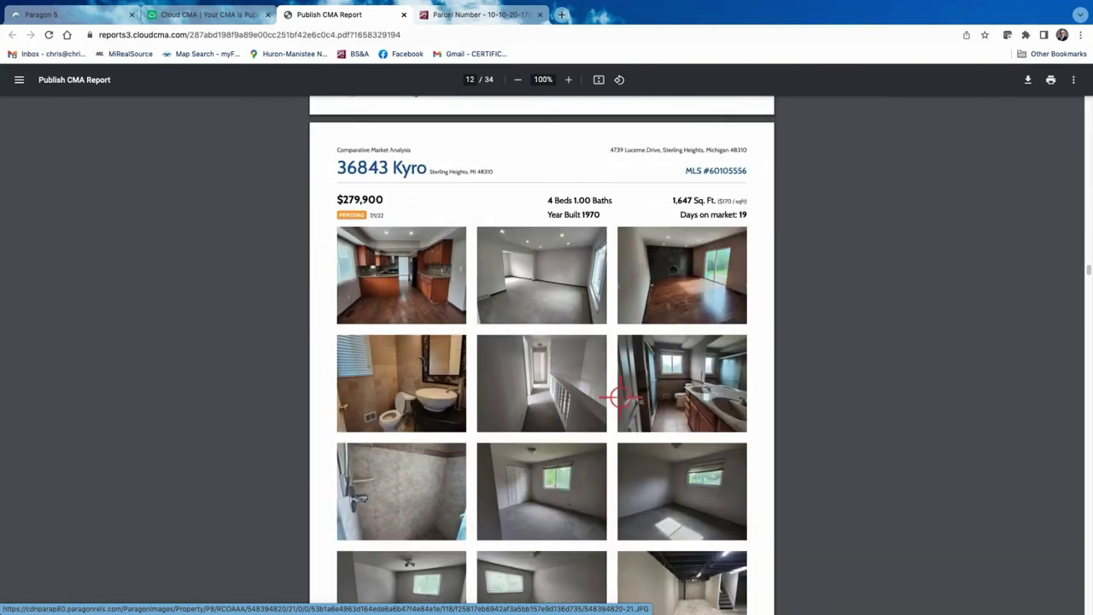
{"action": "scroll", "coordinate": [620, 397], "scroll_direction": "down", "scroll_amount": 12}
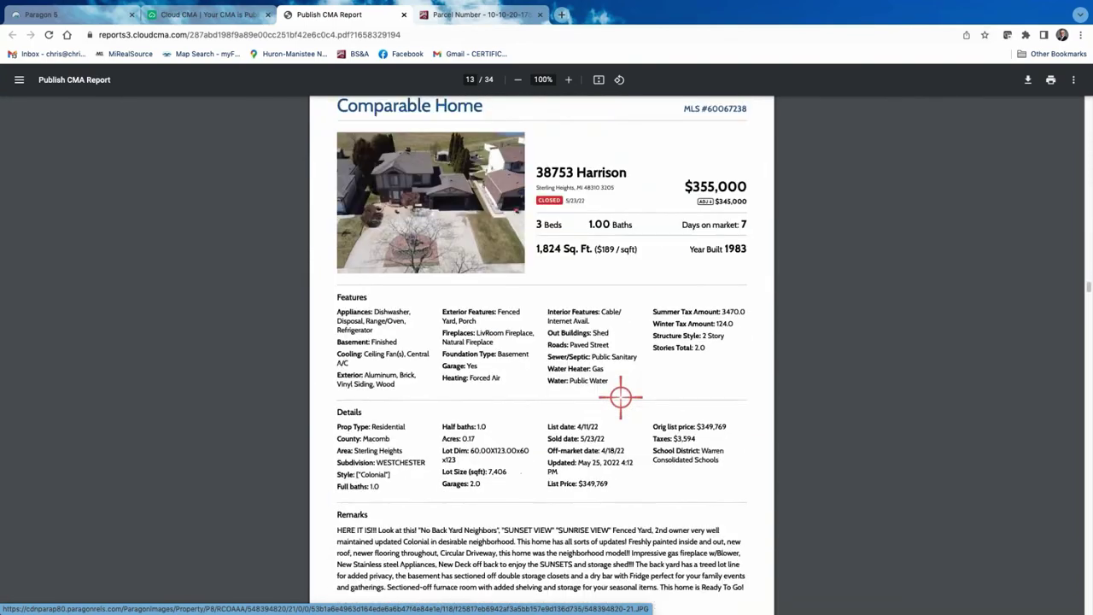
{"action": "scroll", "coordinate": [619, 397], "scroll_direction": "down", "scroll_amount": 6}
{"action": "scroll", "coordinate": [620, 397], "scroll_direction": "down", "scroll_amount": 8}
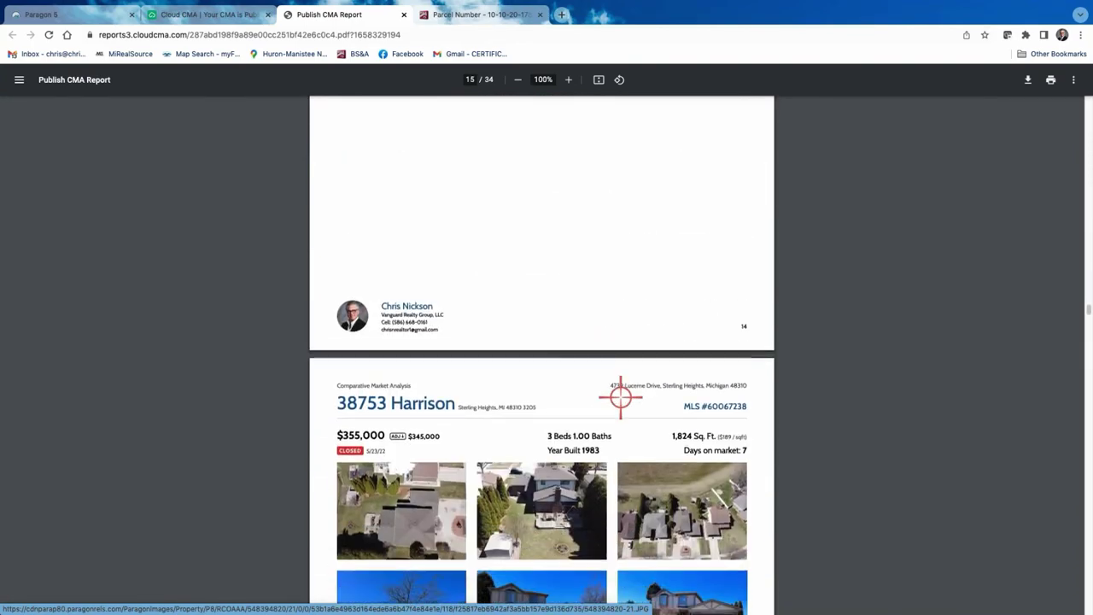
{"action": "scroll", "coordinate": [619, 397], "scroll_direction": "down", "scroll_amount": 3}
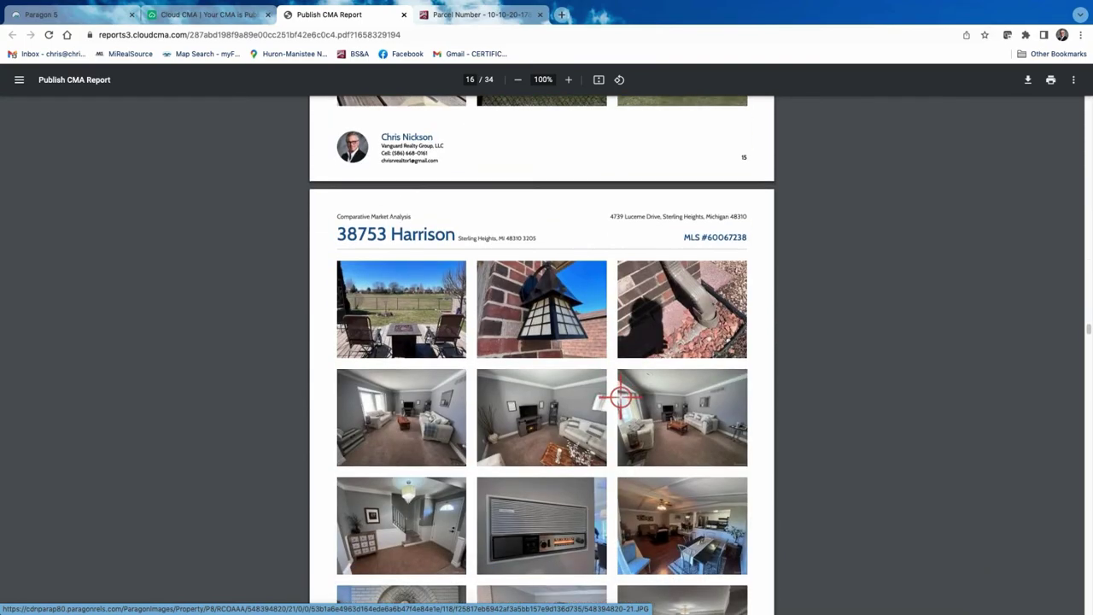
{"action": "scroll", "coordinate": [620, 397], "scroll_direction": "down", "scroll_amount": 2}
{"action": "scroll", "coordinate": [617, 395], "scroll_direction": "down", "scroll_amount": 1}
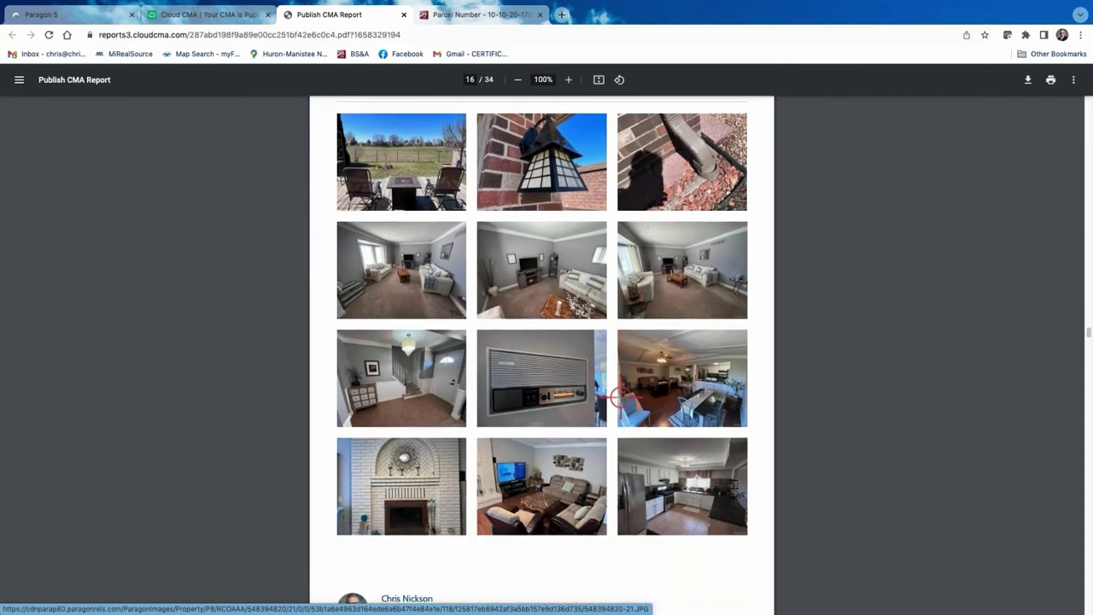
{"action": "scroll", "coordinate": [620, 397], "scroll_direction": "down", "scroll_amount": 1}
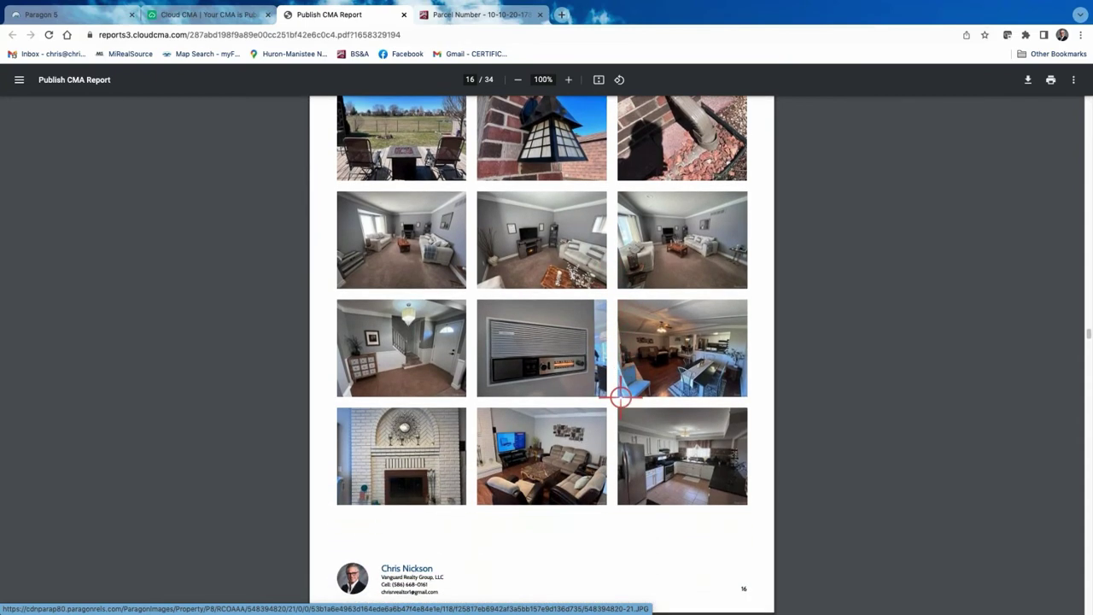
{"action": "scroll", "coordinate": [619, 397], "scroll_direction": "down", "scroll_amount": 3}
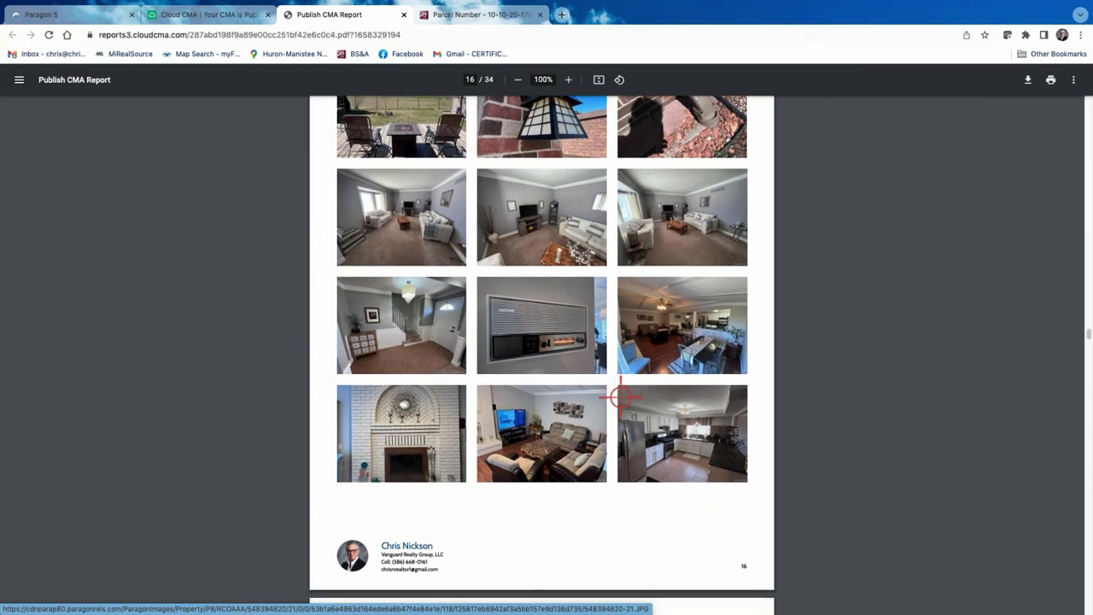
{"action": "scroll", "coordinate": [620, 396], "scroll_direction": "down", "scroll_amount": 6}
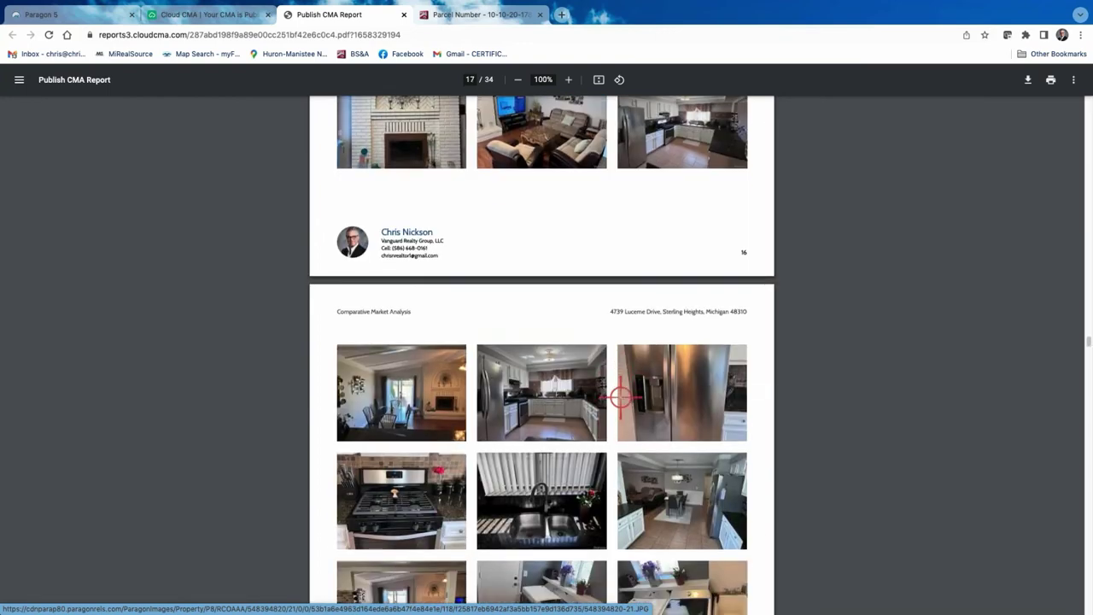
{"action": "scroll", "coordinate": [577, 527], "scroll_direction": "down", "scroll_amount": 4}
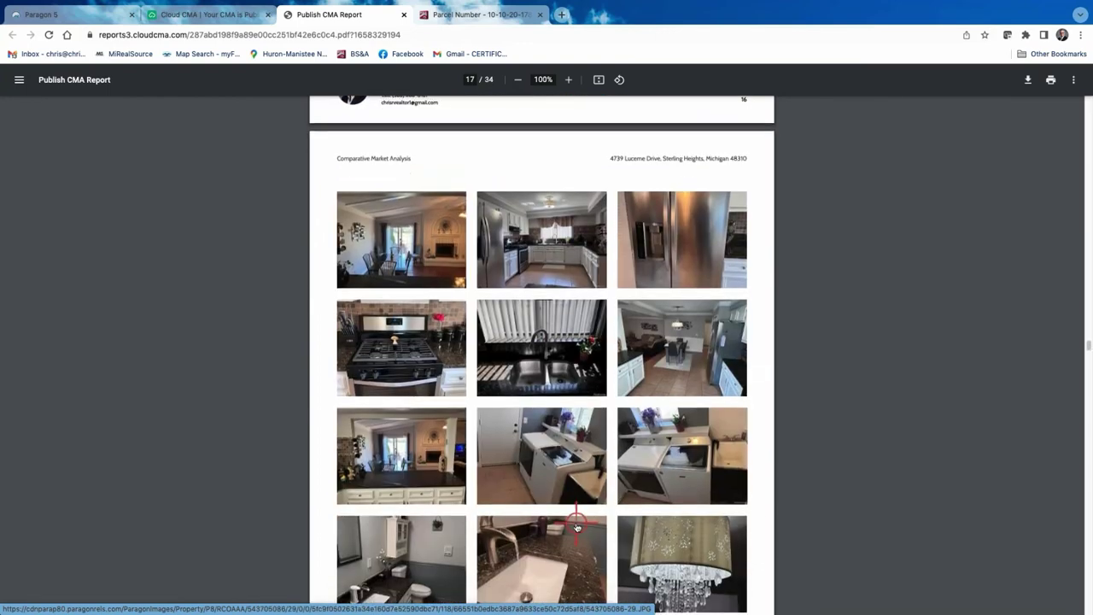
{"action": "scroll", "coordinate": [576, 527], "scroll_direction": "down", "scroll_amount": 10}
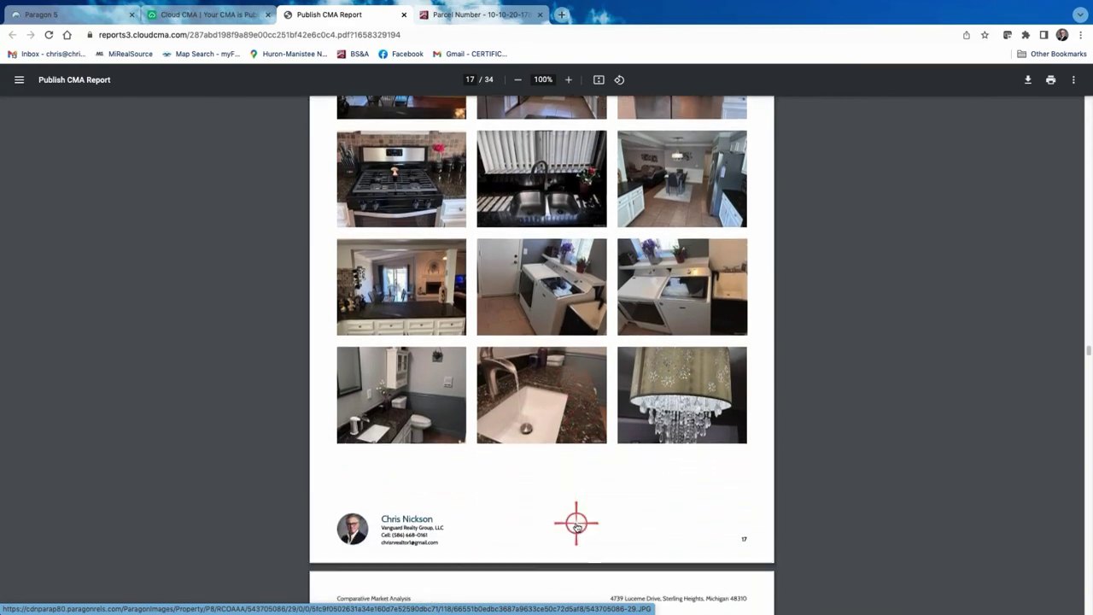
- Page back up the PDF to the first comparable's full details page on page 7
{"action": "scroll", "coordinate": [576, 527], "scroll_direction": "up", "scroll_amount": 1}
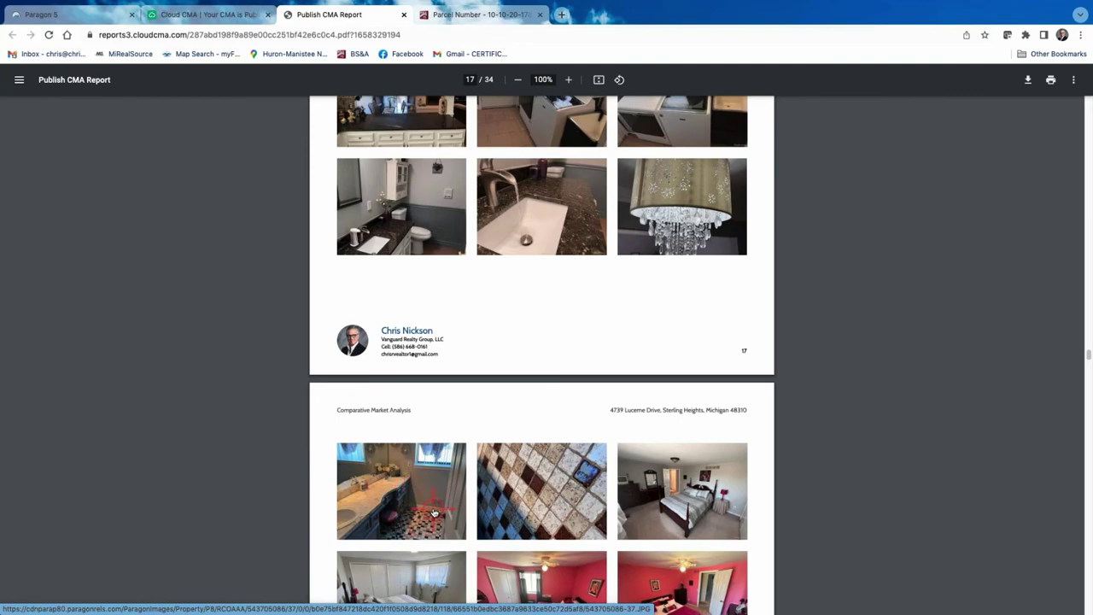
{"action": "scroll", "coordinate": [433, 512], "scroll_direction": "down", "scroll_amount": 16}
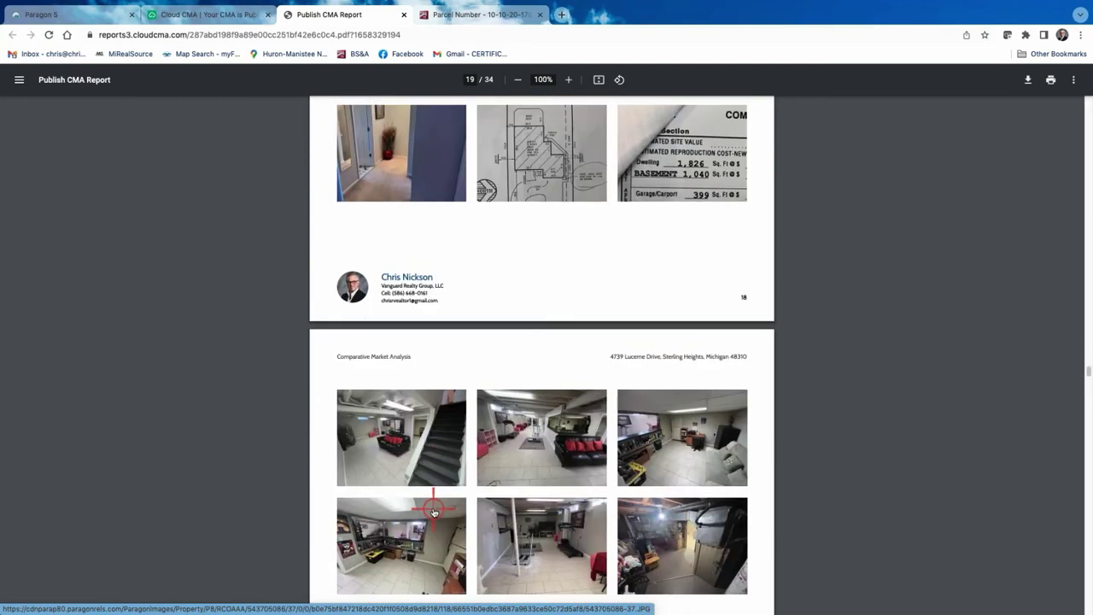
{"action": "scroll", "coordinate": [434, 512], "scroll_direction": "down", "scroll_amount": 1}
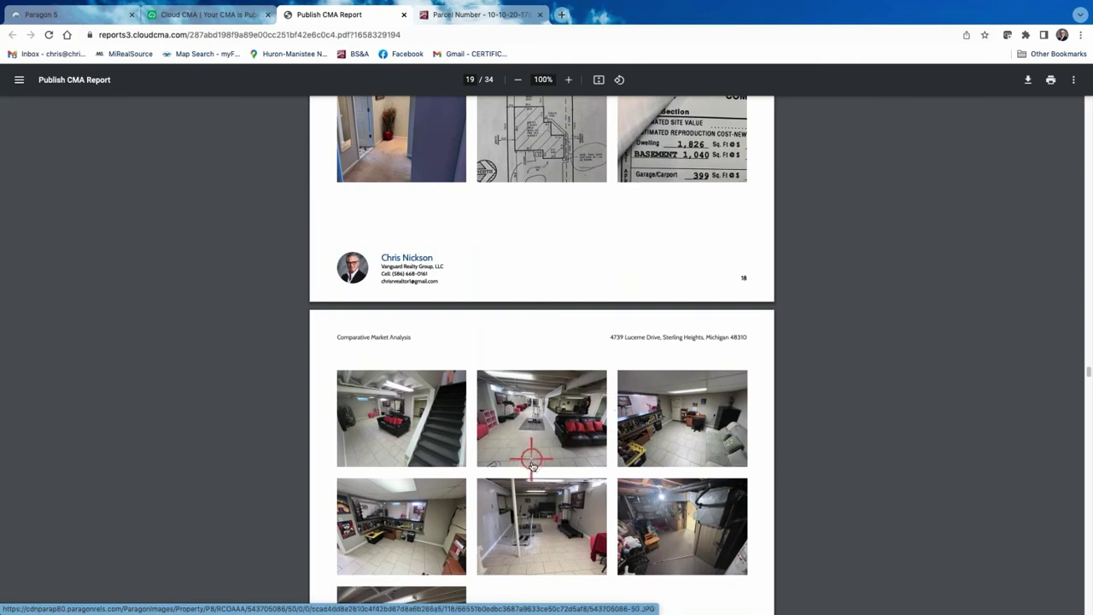
{"action": "scroll", "coordinate": [531, 463], "scroll_direction": "down", "scroll_amount": 5}
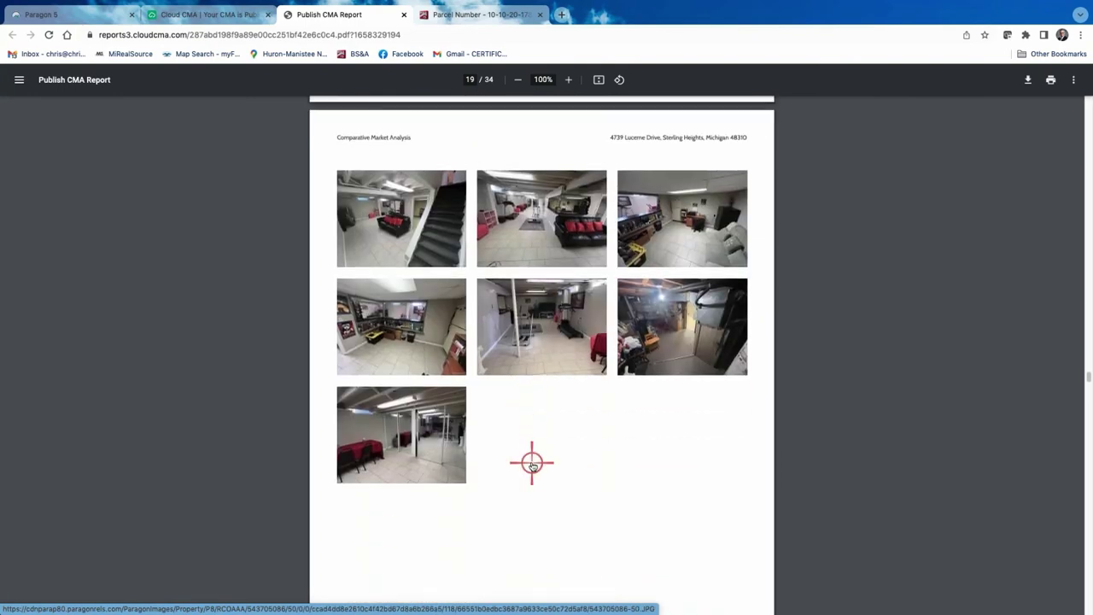
{"action": "scroll", "coordinate": [419, 339], "scroll_direction": "up", "scroll_amount": 7}
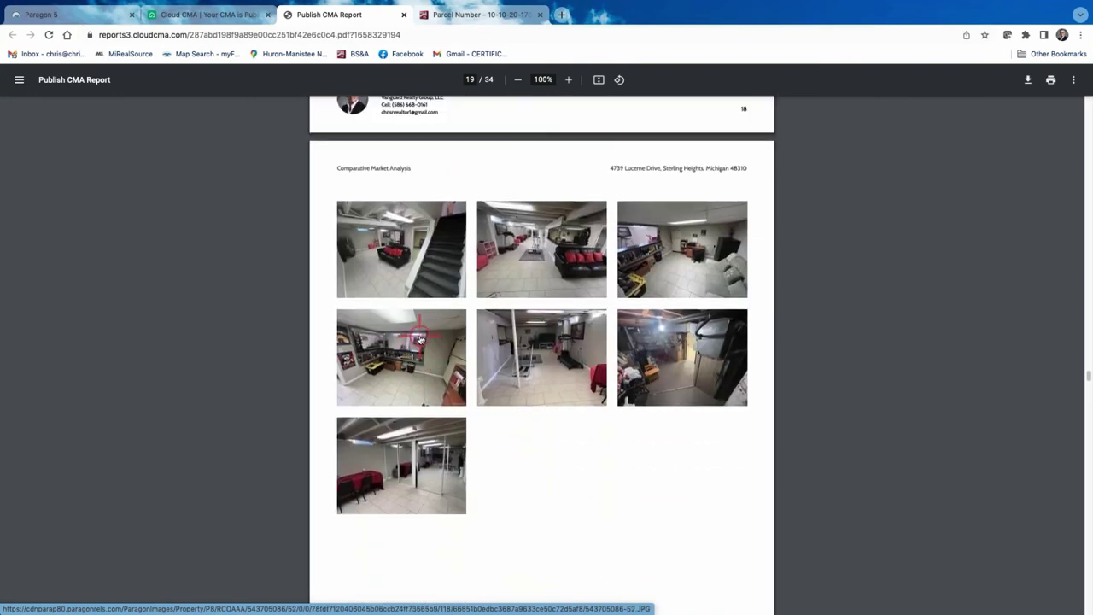
{"action": "scroll", "coordinate": [419, 339], "scroll_direction": "up", "scroll_amount": 20}
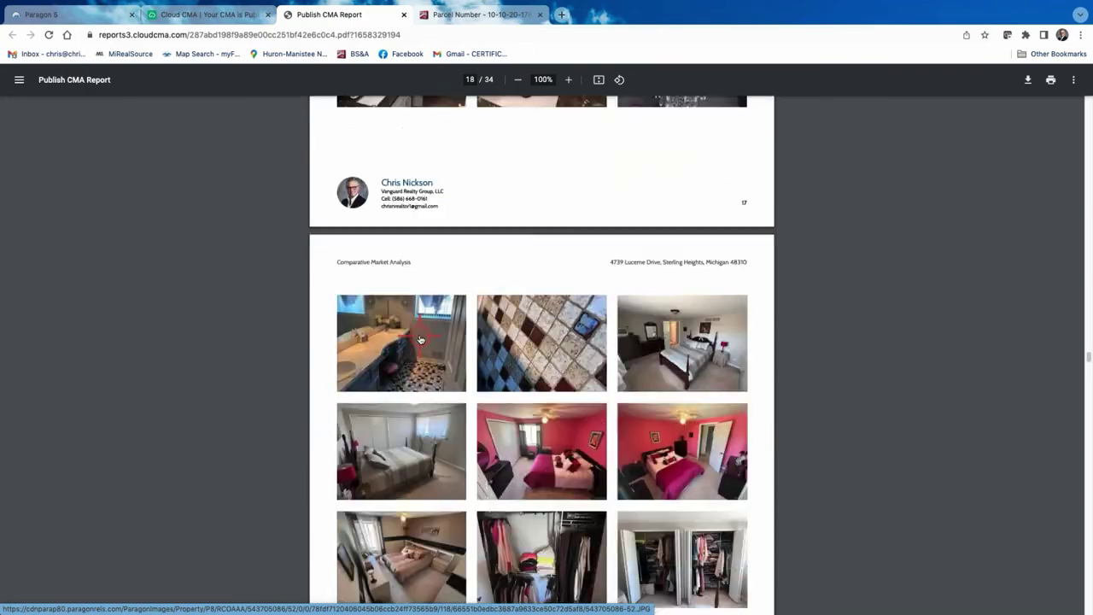
{"action": "scroll", "coordinate": [419, 339], "scroll_direction": "up", "scroll_amount": 14}
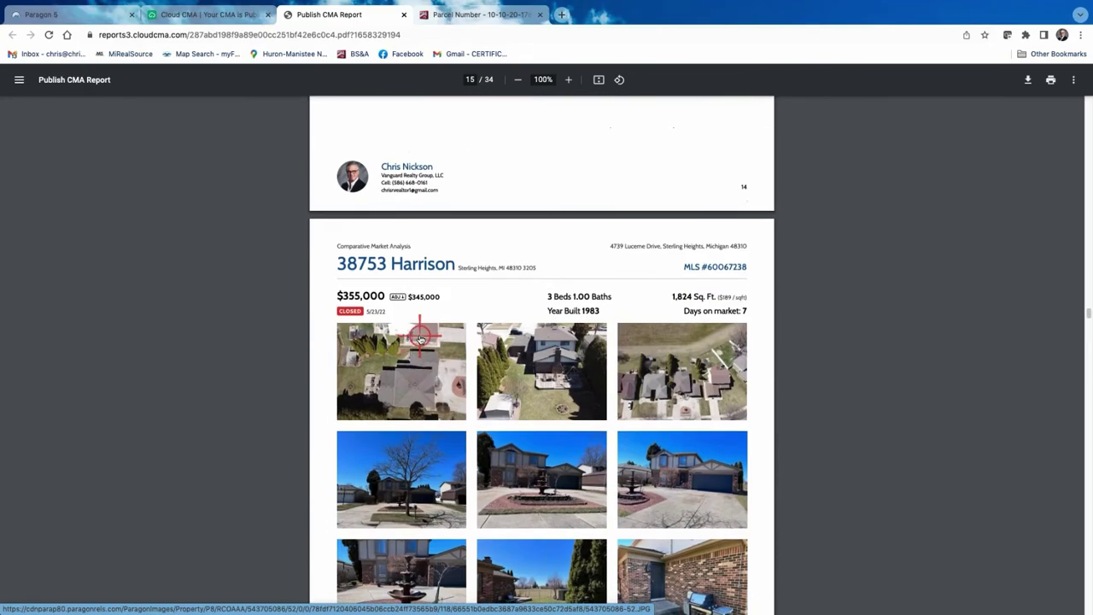
{"action": "scroll", "coordinate": [419, 339], "scroll_direction": "down", "scroll_amount": 13}
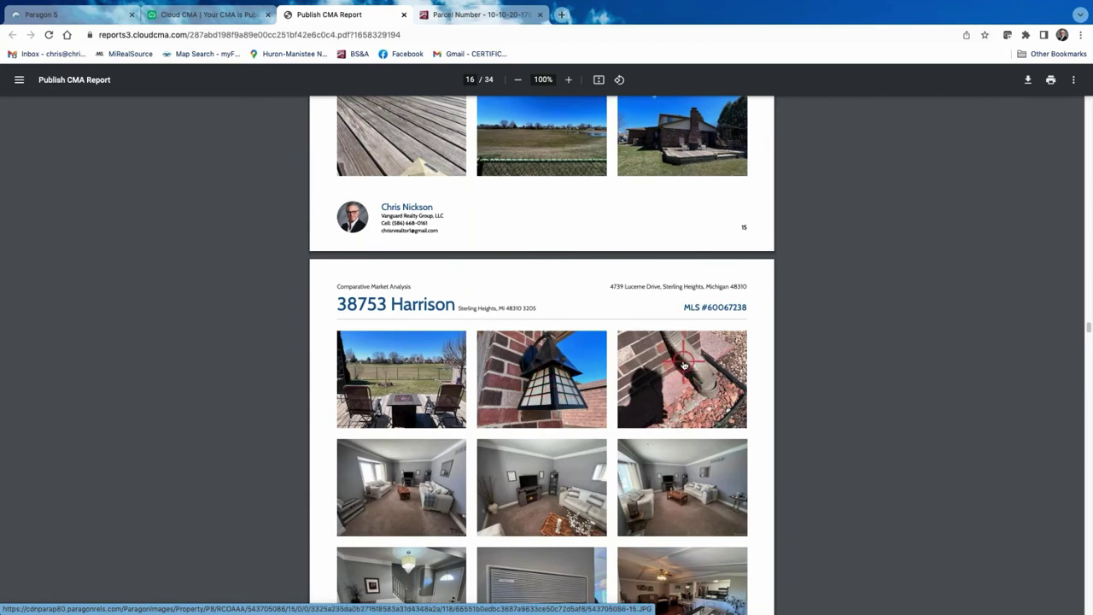
{"action": "scroll", "coordinate": [683, 364], "scroll_direction": "up", "scroll_amount": 15}
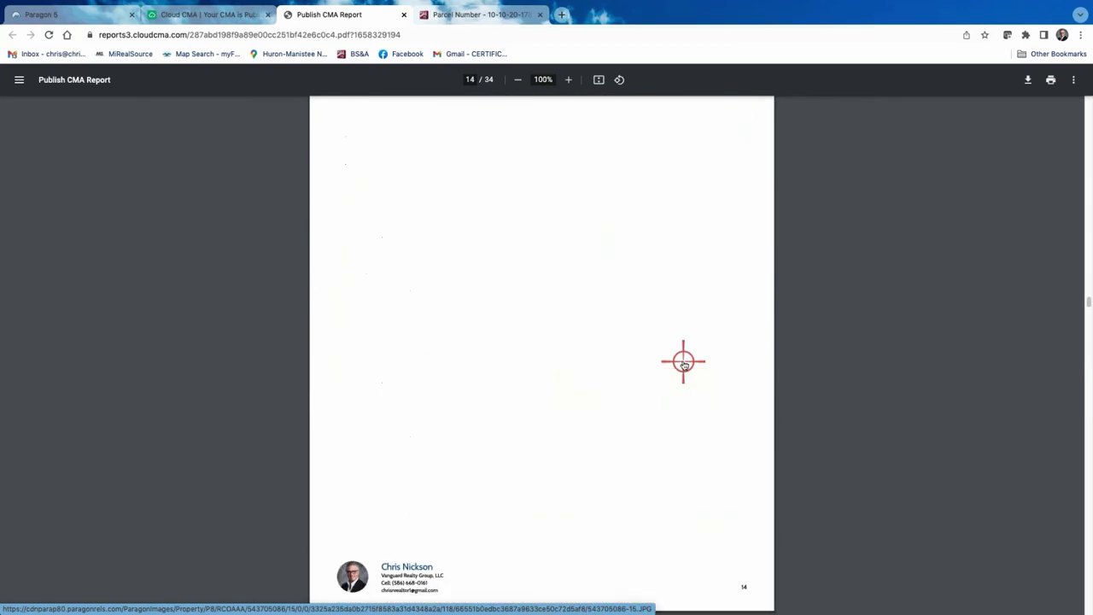
{"action": "scroll", "coordinate": [683, 364], "scroll_direction": "up", "scroll_amount": 20}
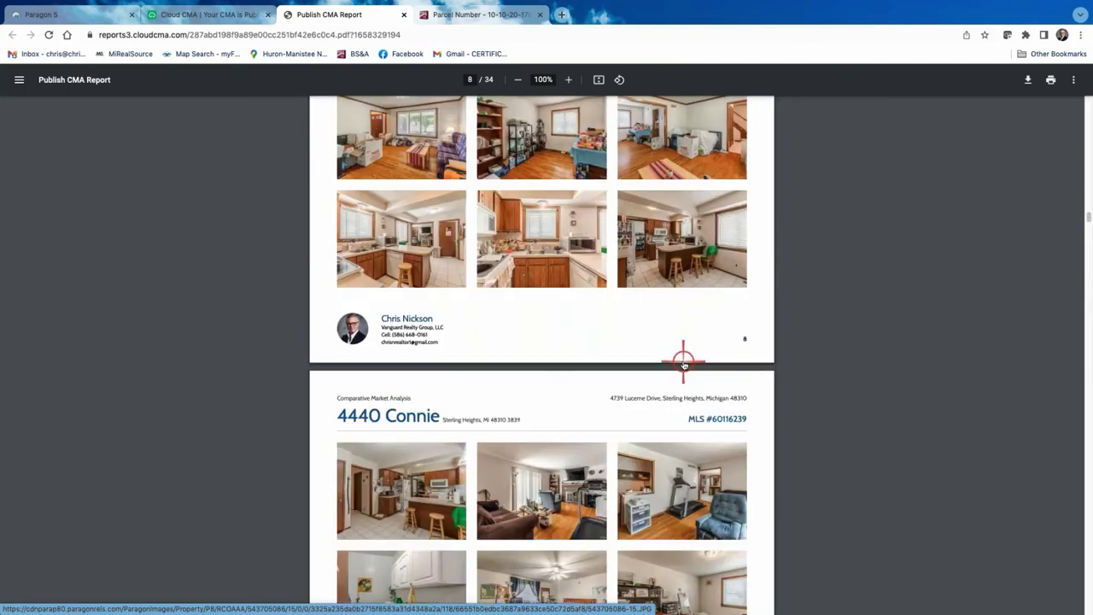
{"action": "scroll", "coordinate": [619, 221], "scroll_direction": "up", "scroll_amount": 4}
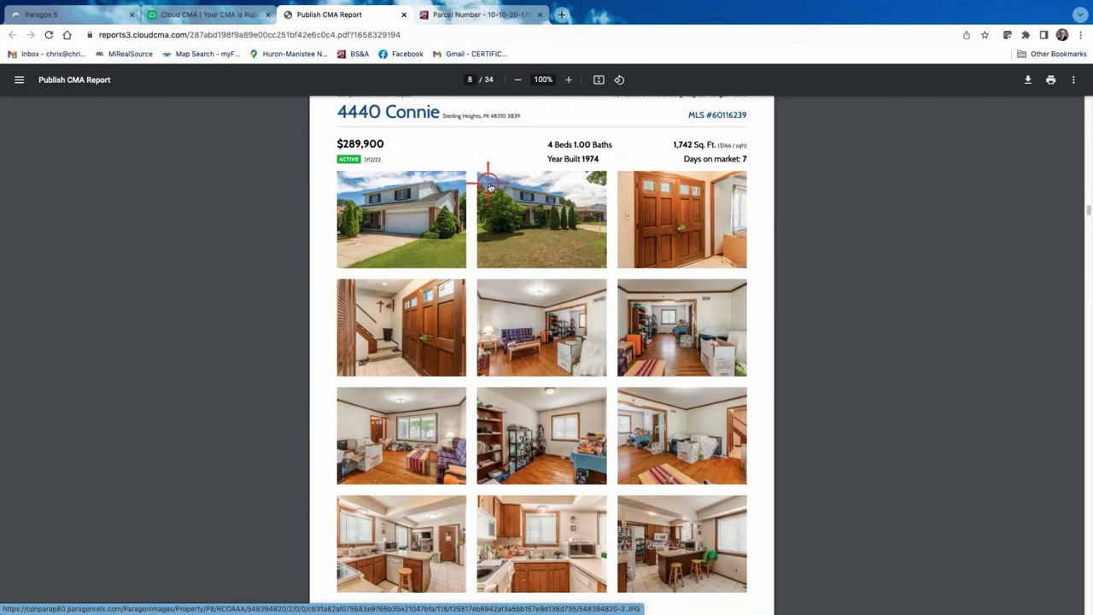
{"action": "scroll", "coordinate": [489, 186], "scroll_direction": "up", "scroll_amount": 2}
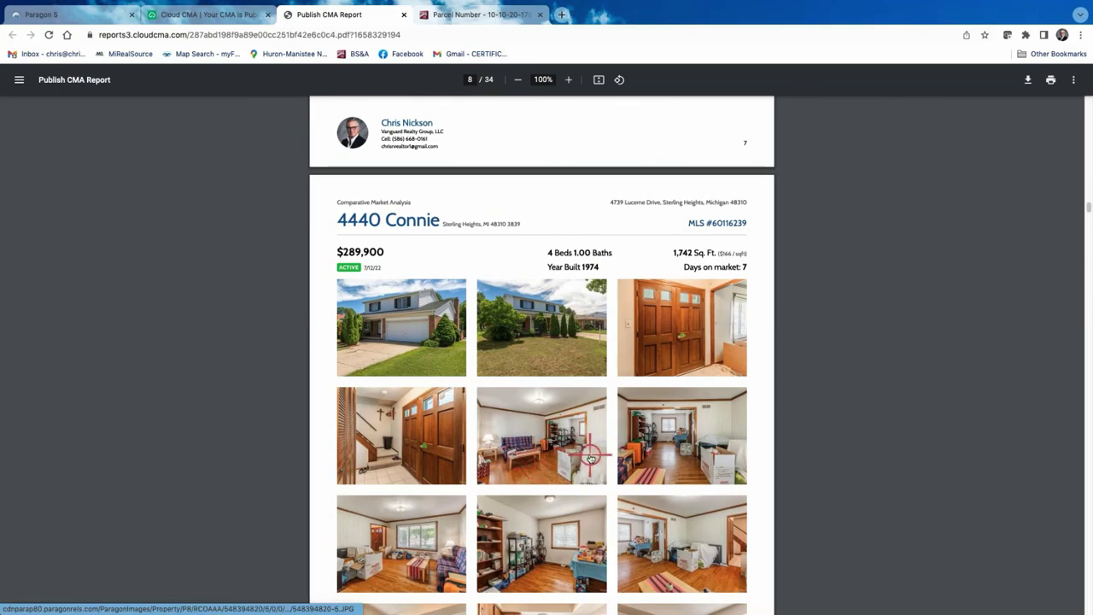
{"action": "scroll", "coordinate": [588, 499], "scroll_direction": "down", "scroll_amount": 1}
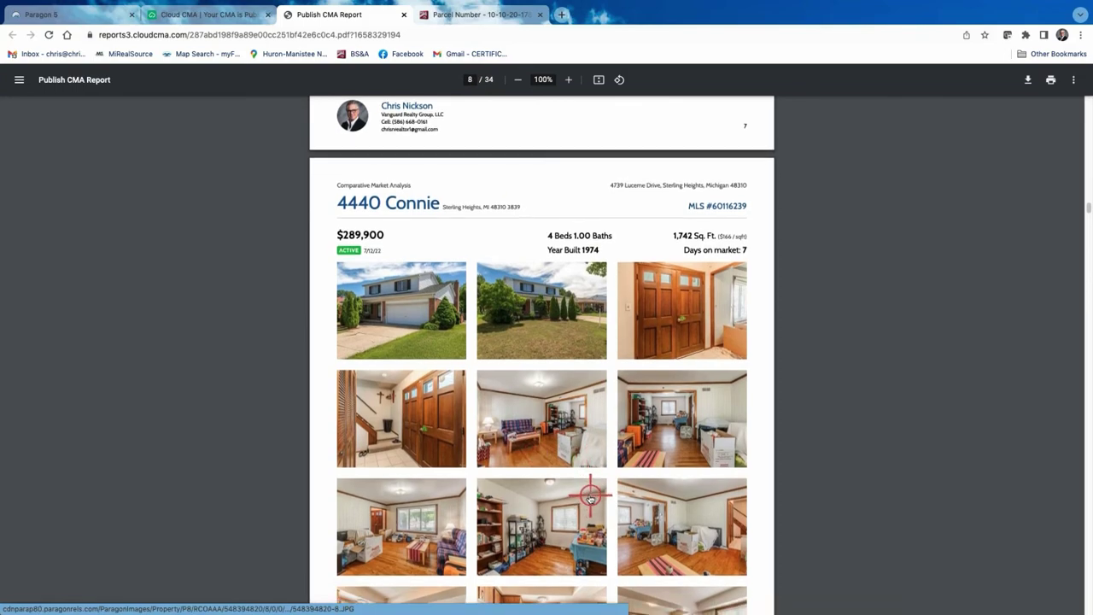
{"action": "scroll", "coordinate": [588, 499], "scroll_direction": "up", "scroll_amount": 10}
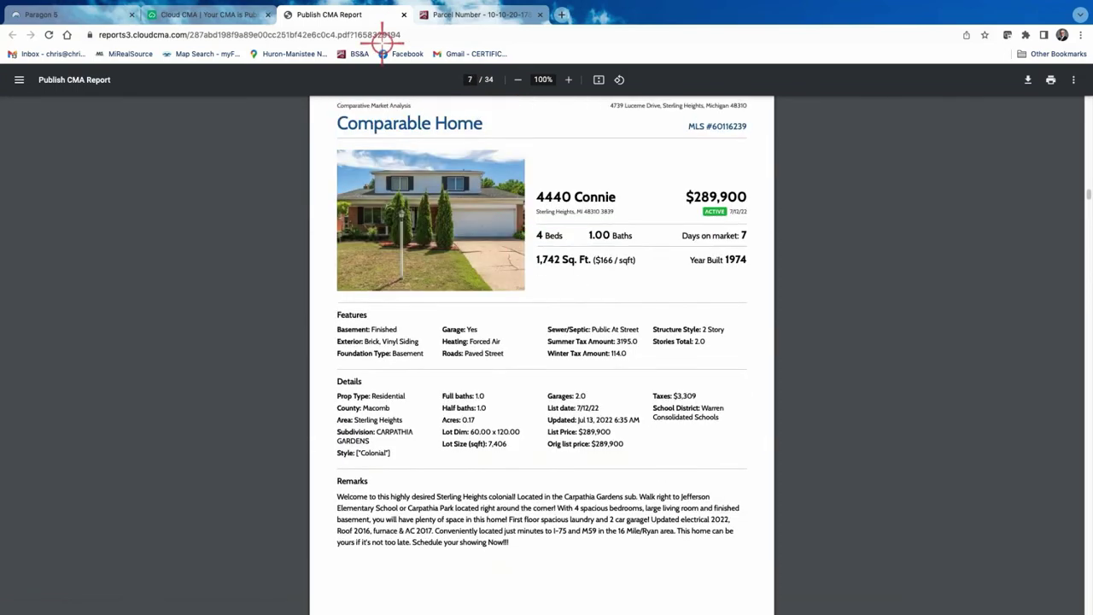
- Close the PDF, go back to the CMA list, and reopen the client's report at Customize
{"action": "left_click", "coordinate": [395, 15]}
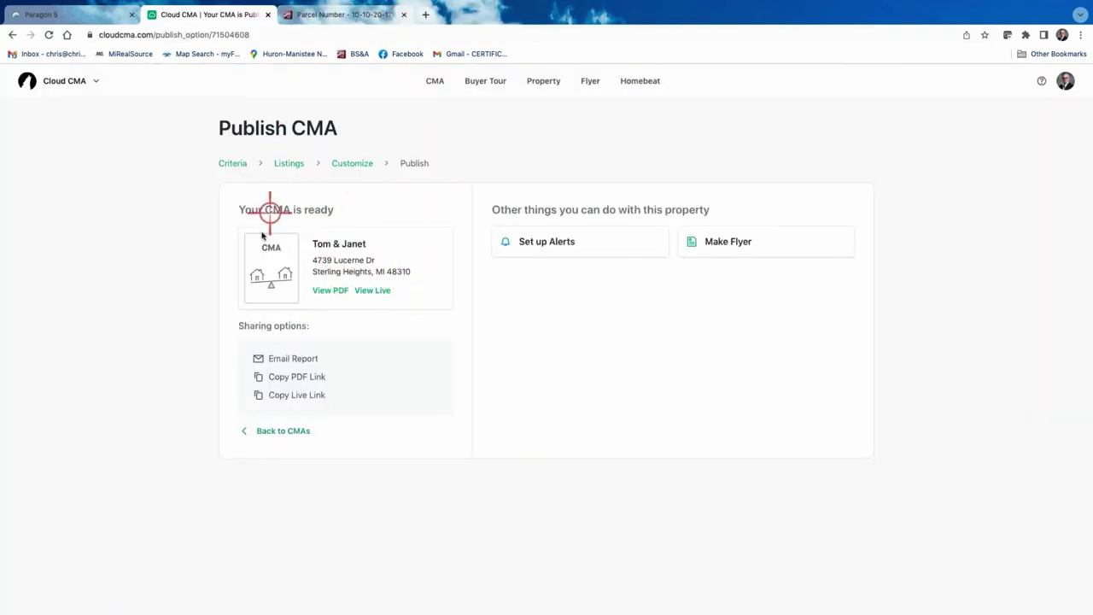
{"action": "left_click", "coordinate": [276, 432]}
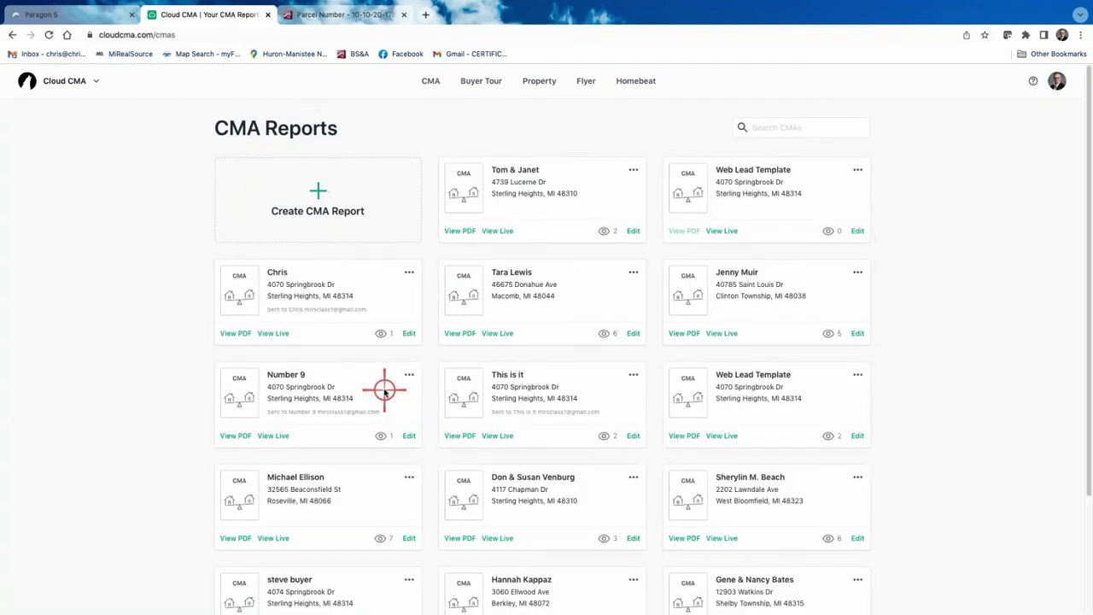
{"action": "left_click", "coordinate": [633, 230]}
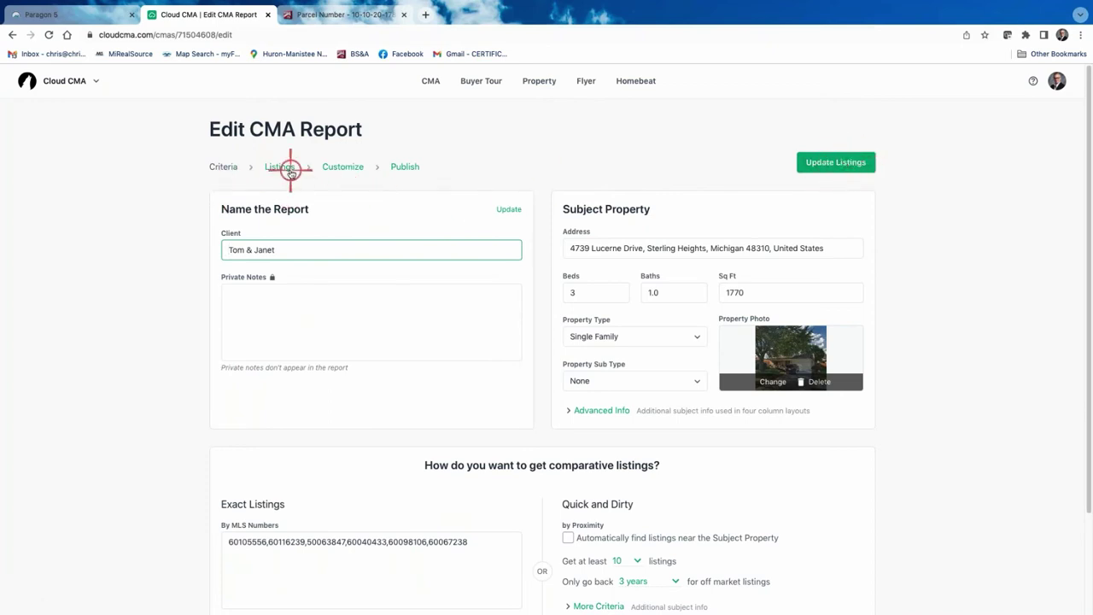
{"action": "left_click", "coordinate": [346, 167]}
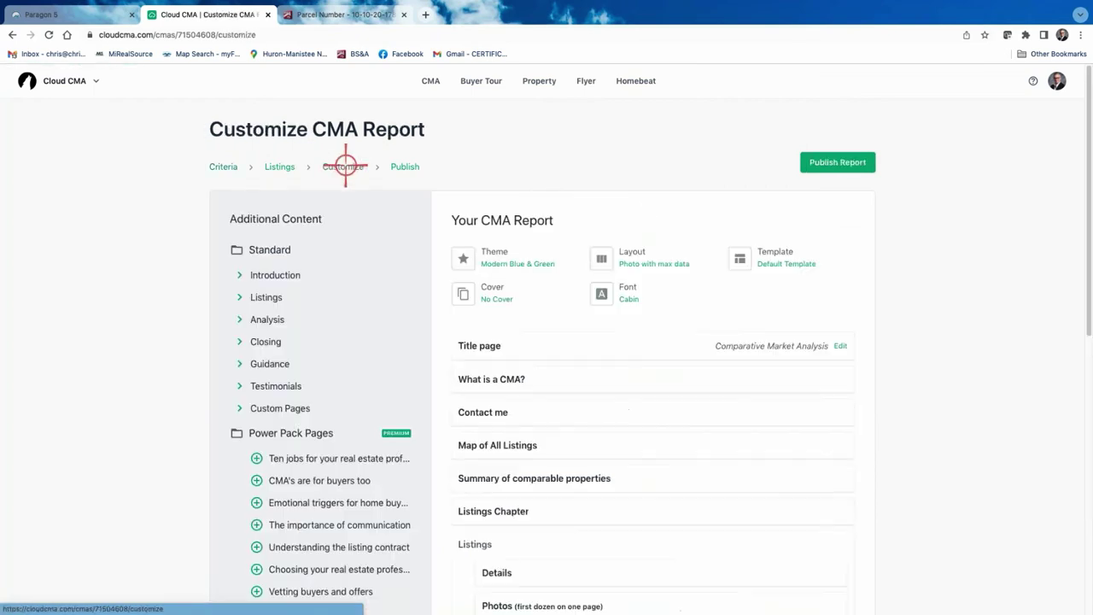
- Set the listing layout to Two column comparison in place of Photo with max data
{"action": "left_click", "coordinate": [643, 261]}
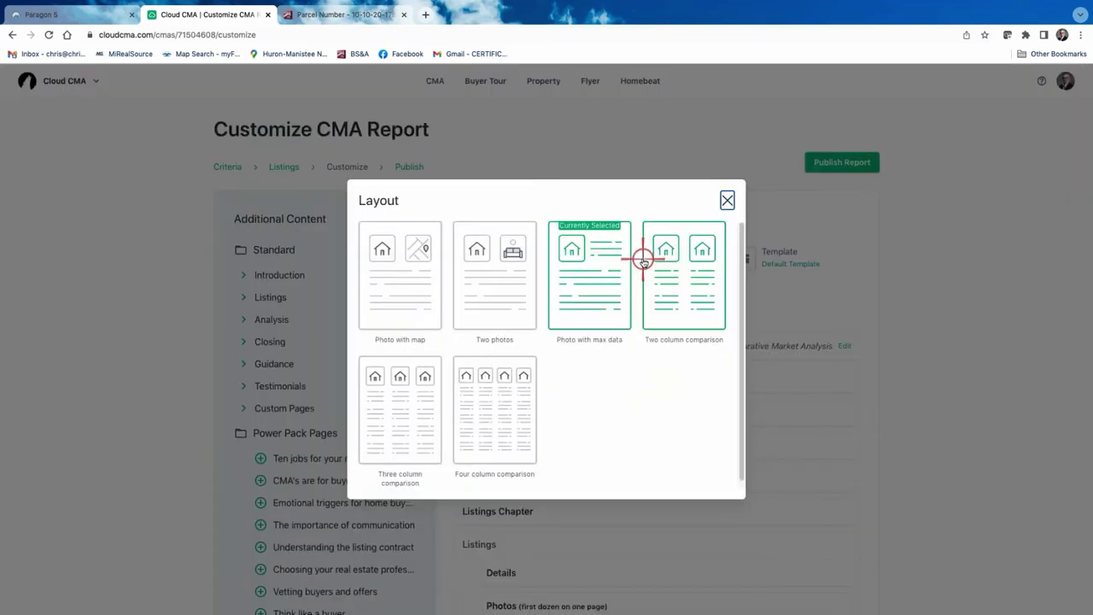
{"action": "left_click", "coordinate": [680, 287]}
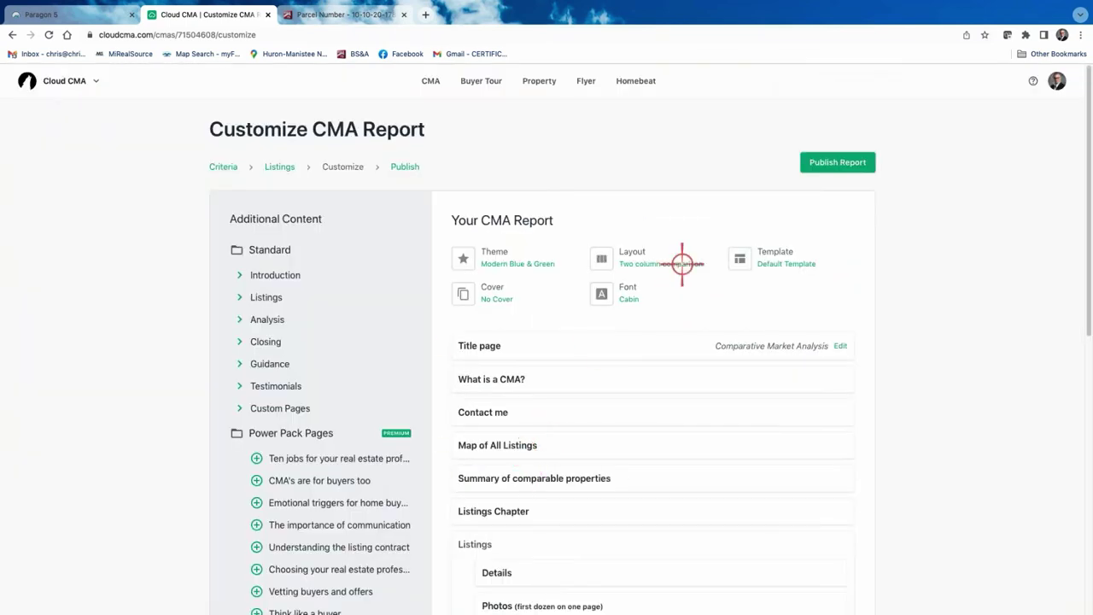
{"action": "left_click", "coordinate": [657, 265]}
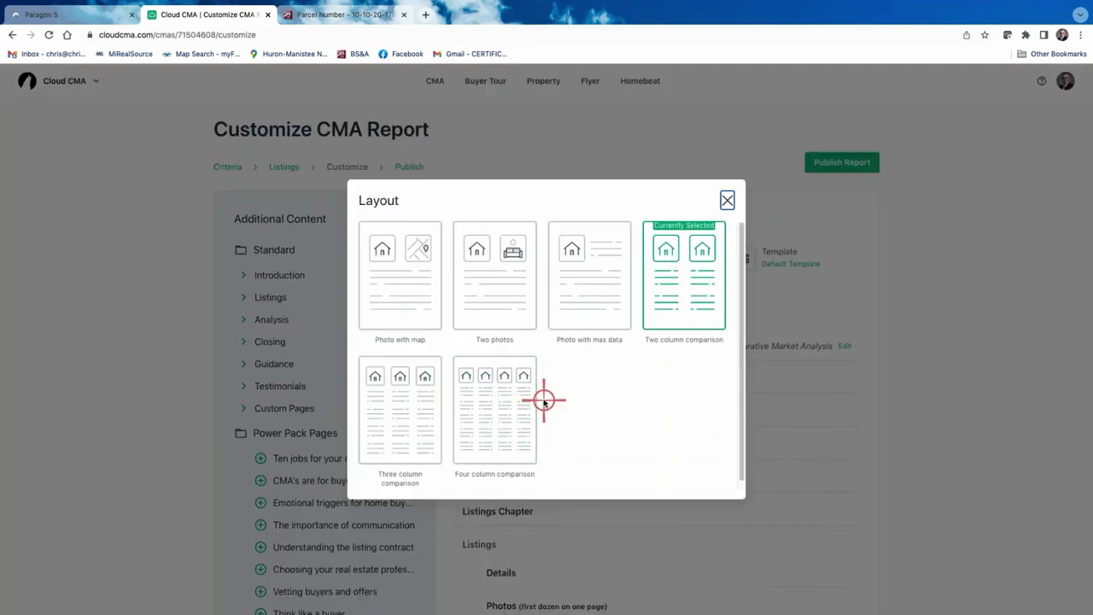
{"action": "left_click", "coordinate": [688, 275]}
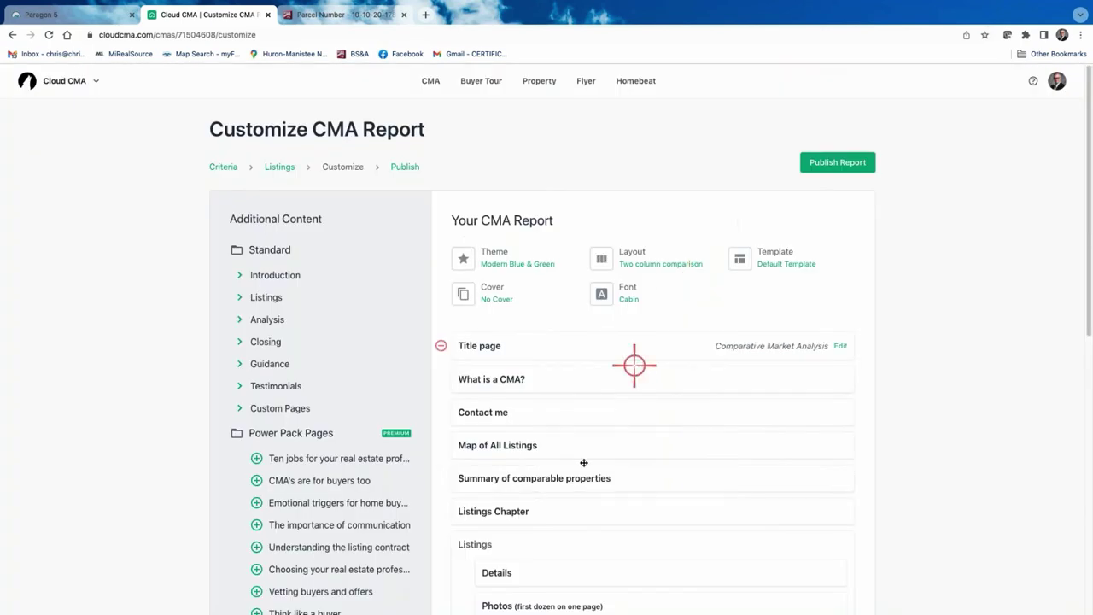
{"action": "scroll", "coordinate": [589, 449], "scroll_direction": "down", "scroll_amount": 2}
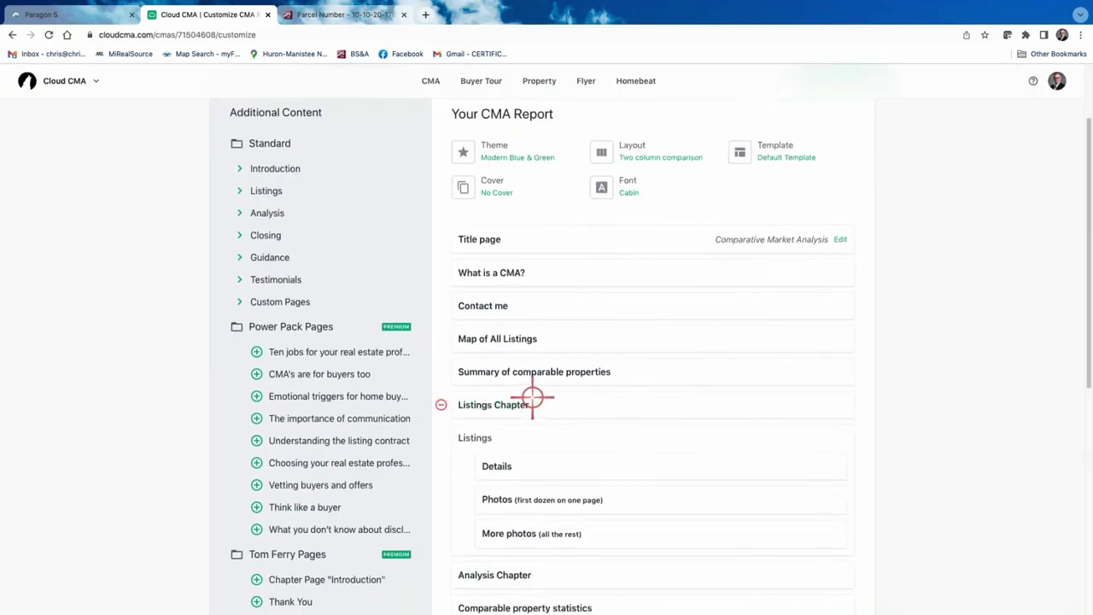
{"action": "left_click", "coordinate": [505, 465]}
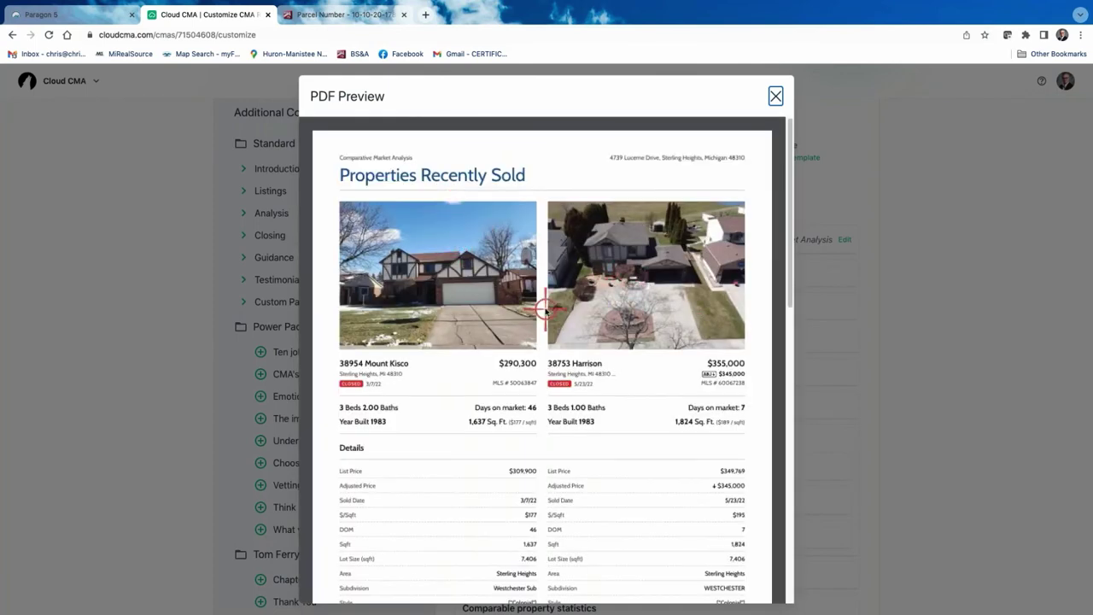
{"action": "scroll", "coordinate": [633, 307], "scroll_direction": "down", "scroll_amount": 3}
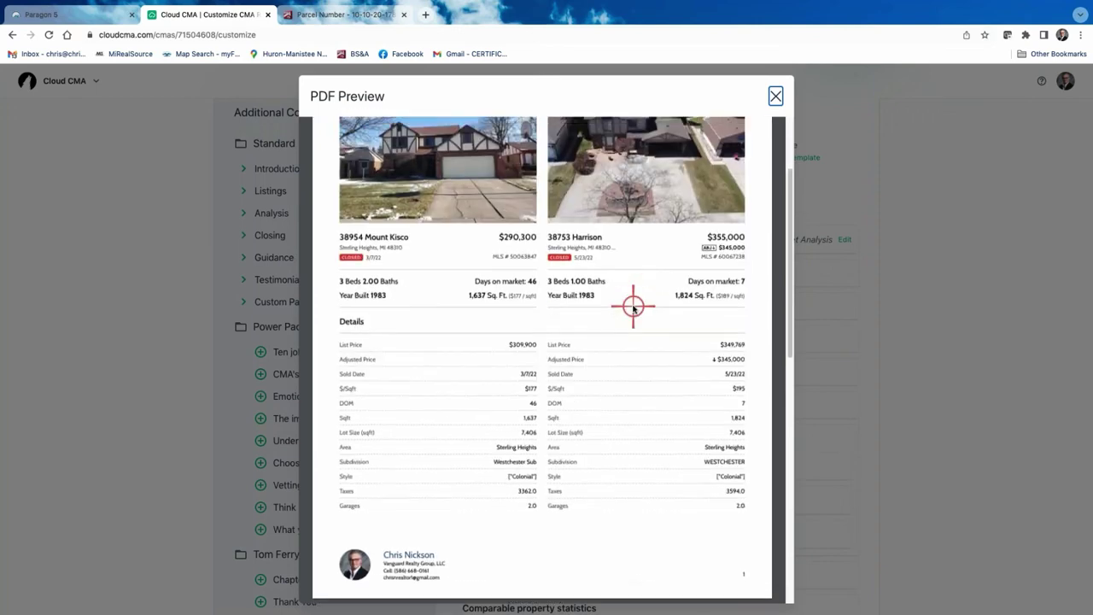
{"action": "scroll", "coordinate": [540, 367], "scroll_direction": "up", "scroll_amount": 3}
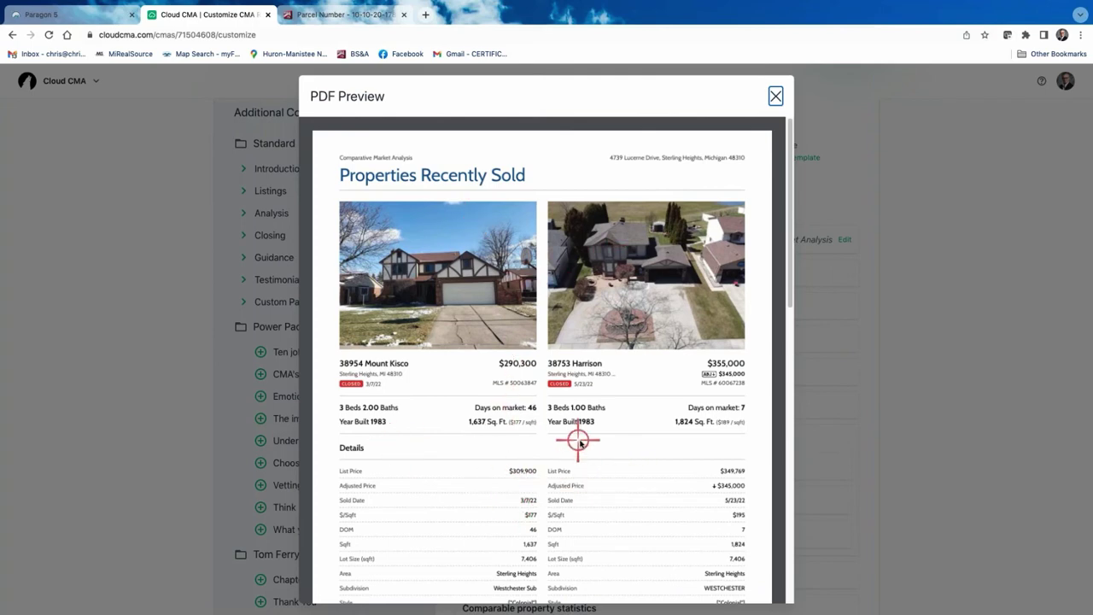
{"action": "scroll", "coordinate": [576, 256], "scroll_direction": "down", "scroll_amount": 1}
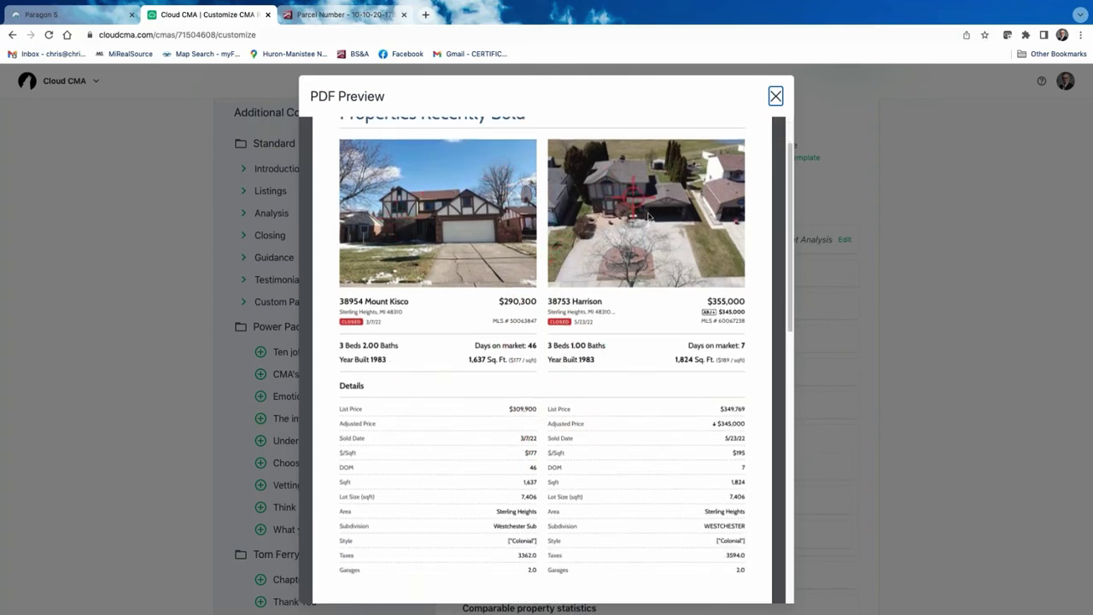
{"action": "scroll", "coordinate": [636, 427], "scroll_direction": "up", "scroll_amount": 2}
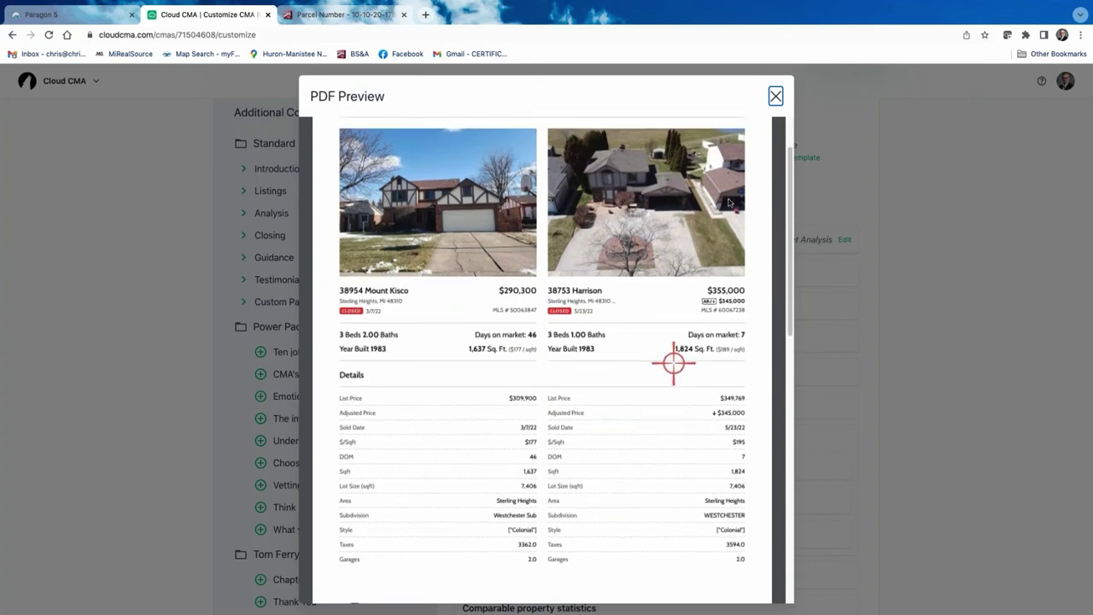
{"action": "left_click", "coordinate": [774, 95]}
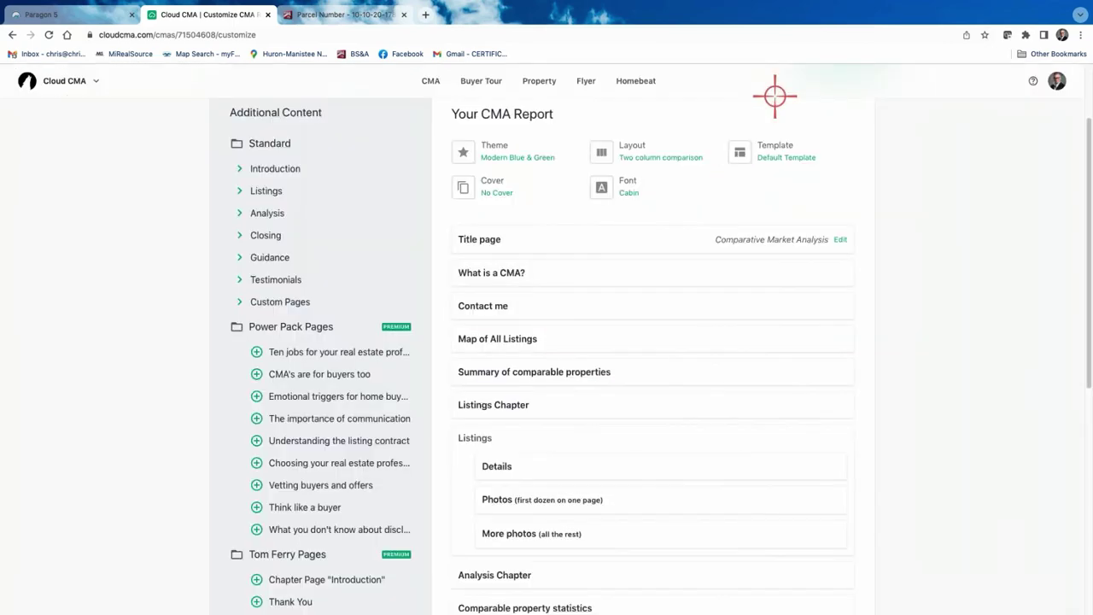
{"action": "left_click", "coordinate": [663, 156]}
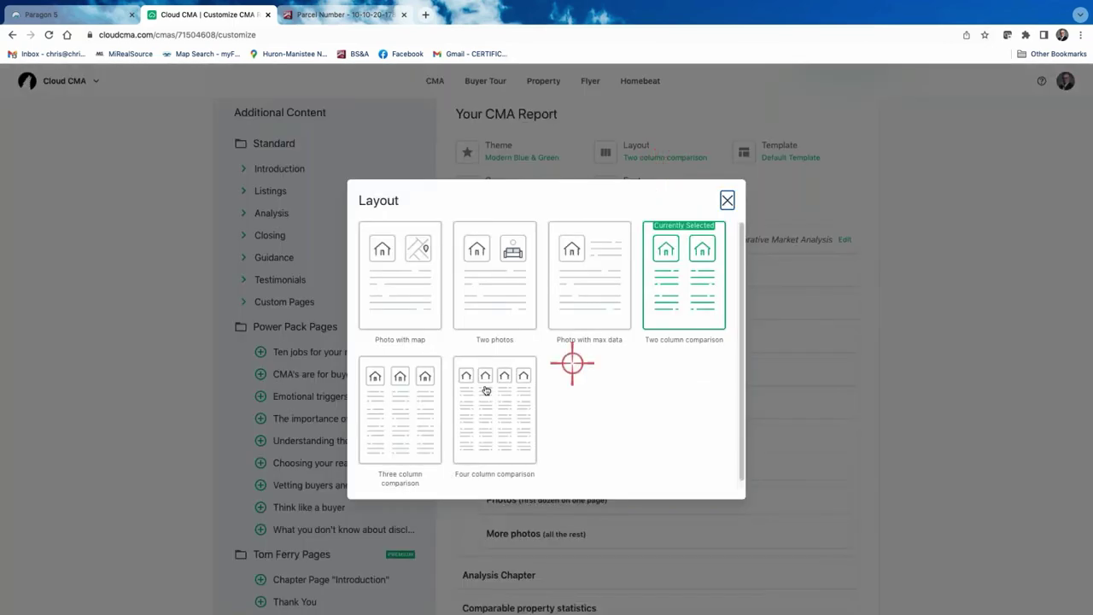
{"action": "left_click", "coordinate": [416, 411]}
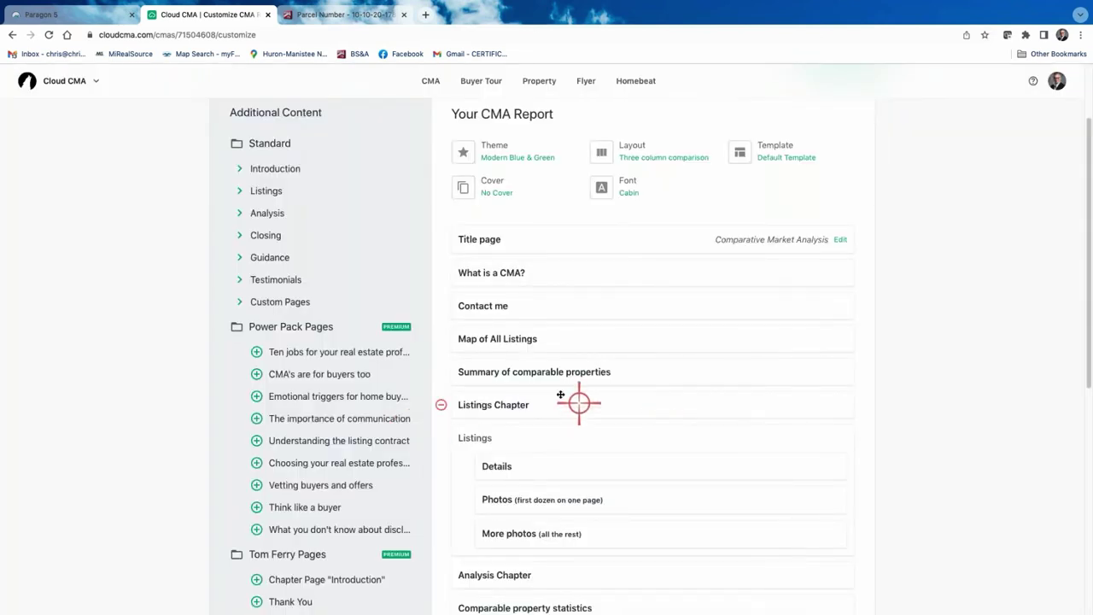
{"action": "left_click", "coordinate": [508, 465]}
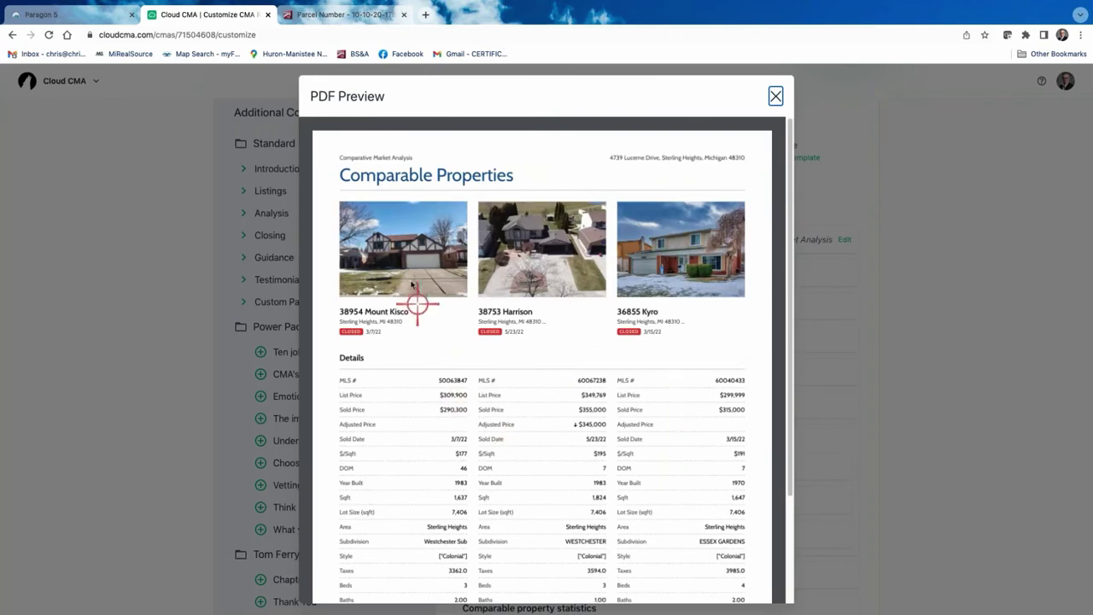
{"action": "scroll", "coordinate": [580, 515], "scroll_direction": "down", "scroll_amount": 1}
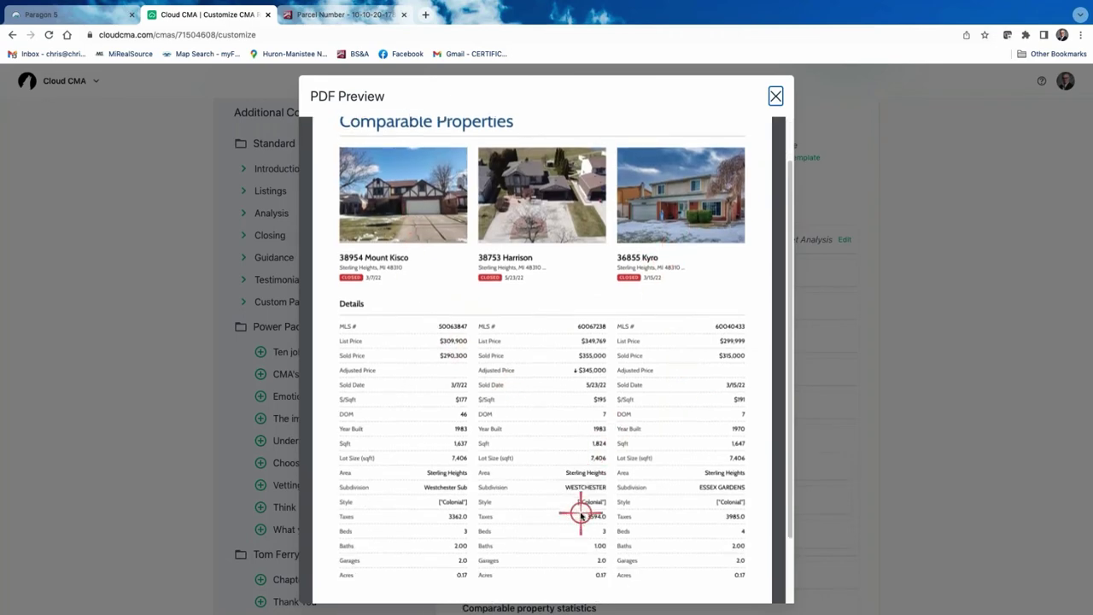
{"action": "scroll", "coordinate": [580, 512], "scroll_direction": "down", "scroll_amount": 2}
{"action": "scroll", "coordinate": [586, 453], "scroll_direction": "up", "scroll_amount": 1}
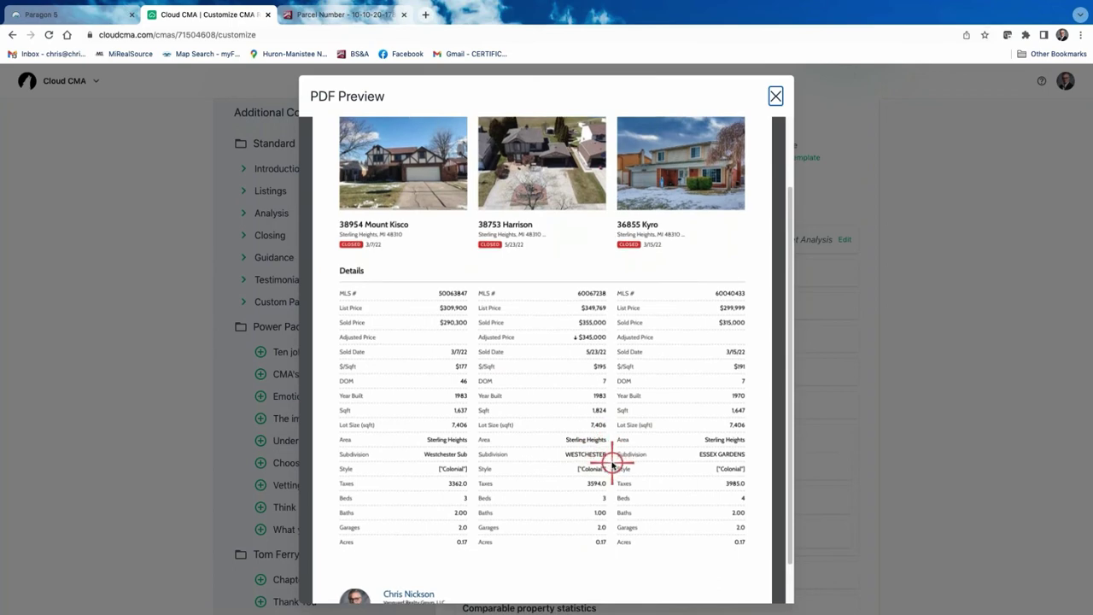
{"action": "scroll", "coordinate": [612, 462], "scroll_direction": "down", "scroll_amount": 1}
{"action": "scroll", "coordinate": [612, 462], "scroll_direction": "up", "scroll_amount": 2}
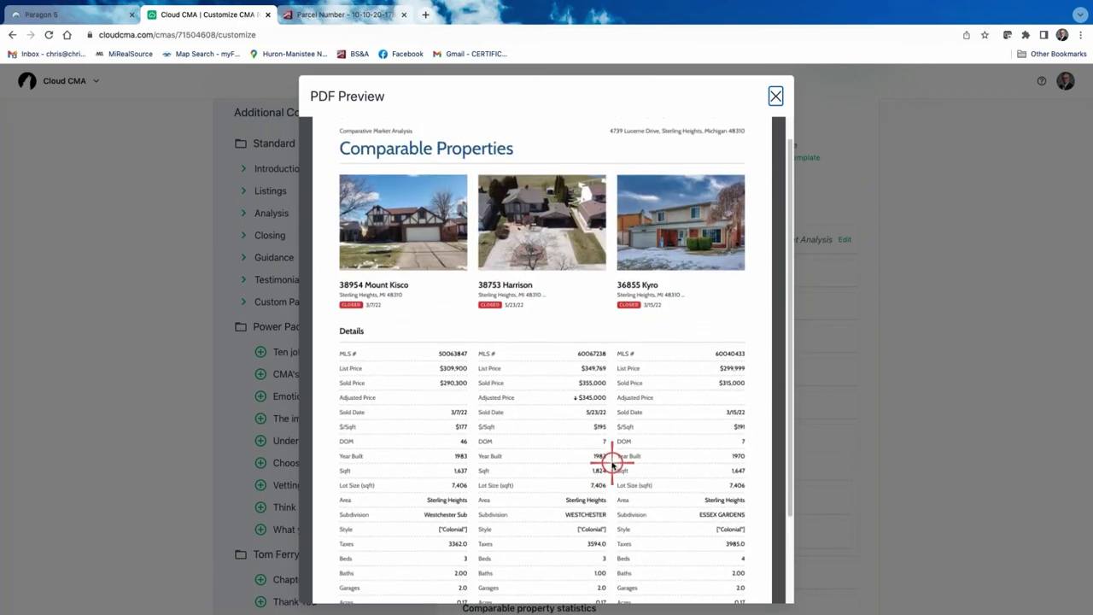
{"action": "scroll", "coordinate": [611, 462], "scroll_direction": "up", "scroll_amount": 1}
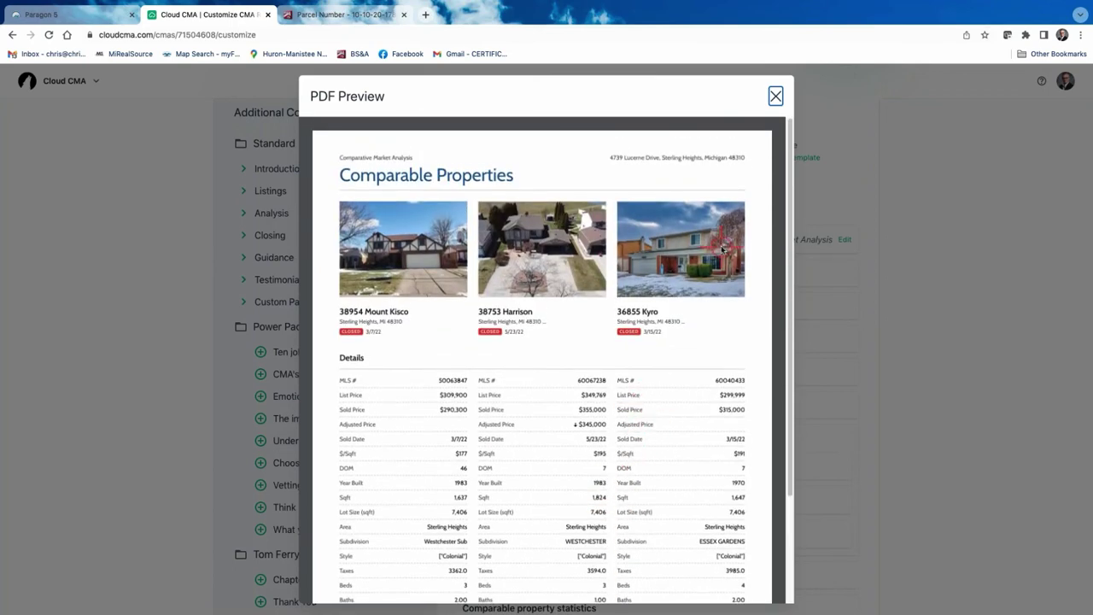
{"action": "left_click", "coordinate": [775, 97]}
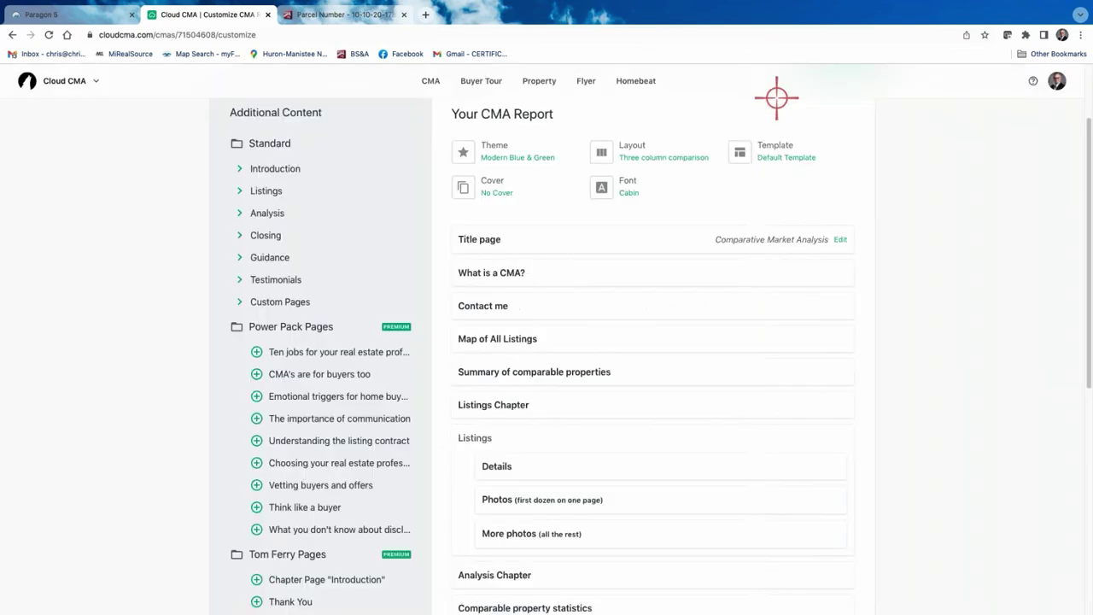
{"action": "left_click", "coordinate": [663, 154]}
{"action": "left_click", "coordinate": [484, 424]}
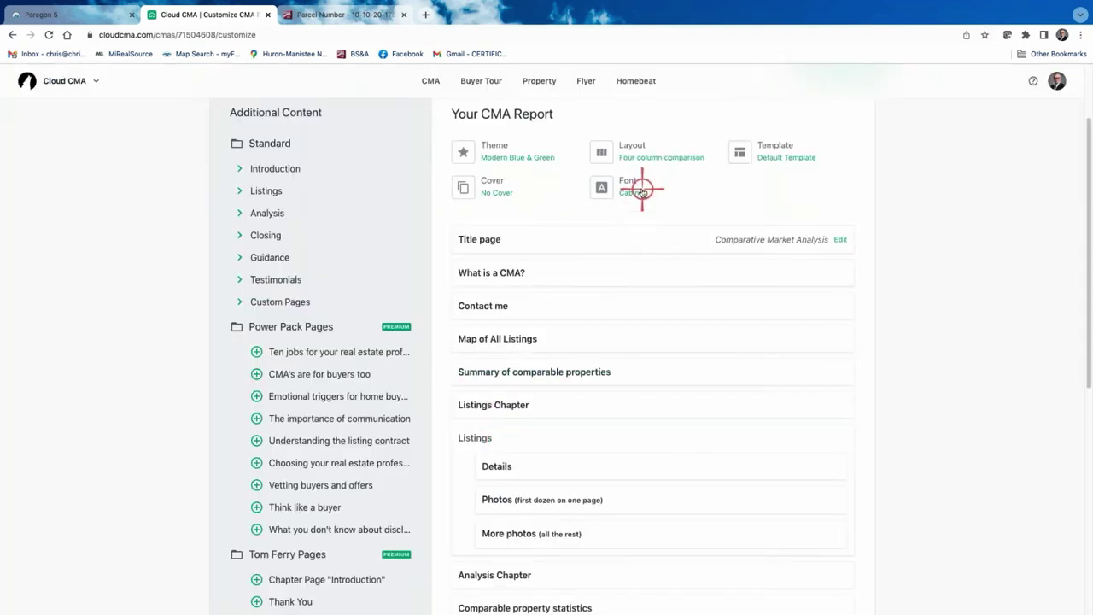
{"action": "left_click", "coordinate": [504, 465]}
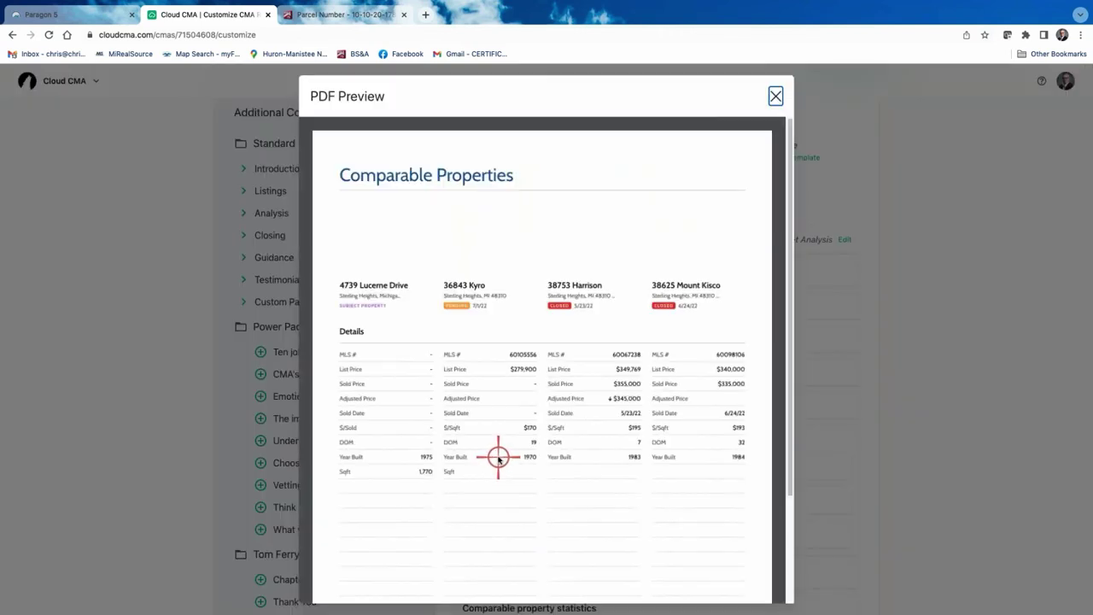
{"action": "left_click", "coordinate": [373, 611]}
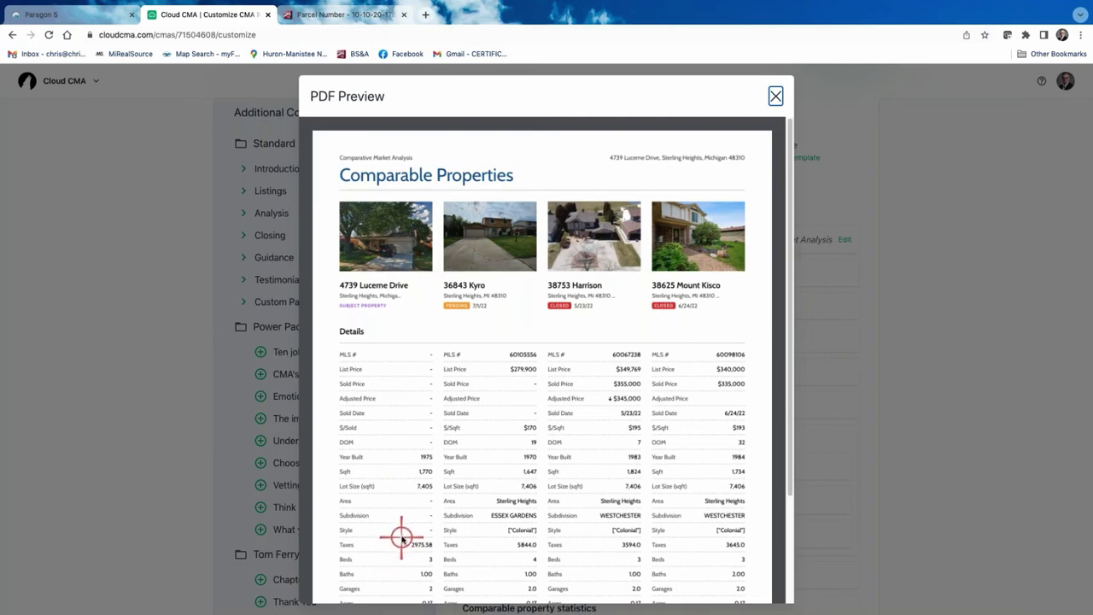
{"action": "scroll", "coordinate": [401, 538], "scroll_direction": "down", "scroll_amount": 2}
{"action": "scroll", "coordinate": [585, 501], "scroll_direction": "up", "scroll_amount": 1}
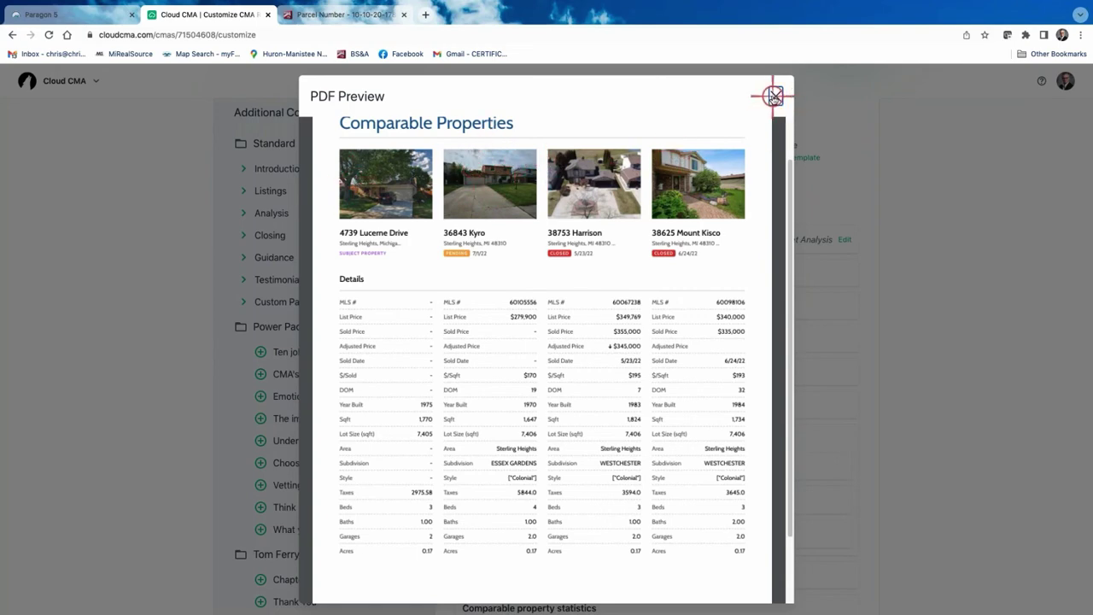
{"action": "left_click", "coordinate": [772, 97]}
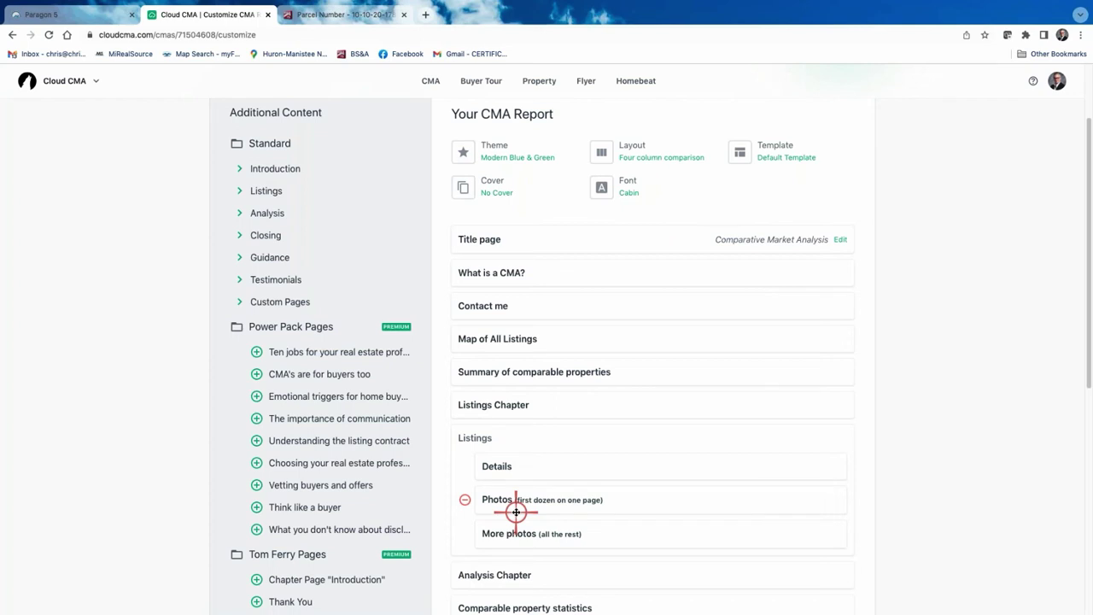
- Remove the Listings Chapter and Analysis Chapter pages from the report
{"action": "scroll", "coordinate": [681, 395], "scroll_direction": "down", "scroll_amount": 2}
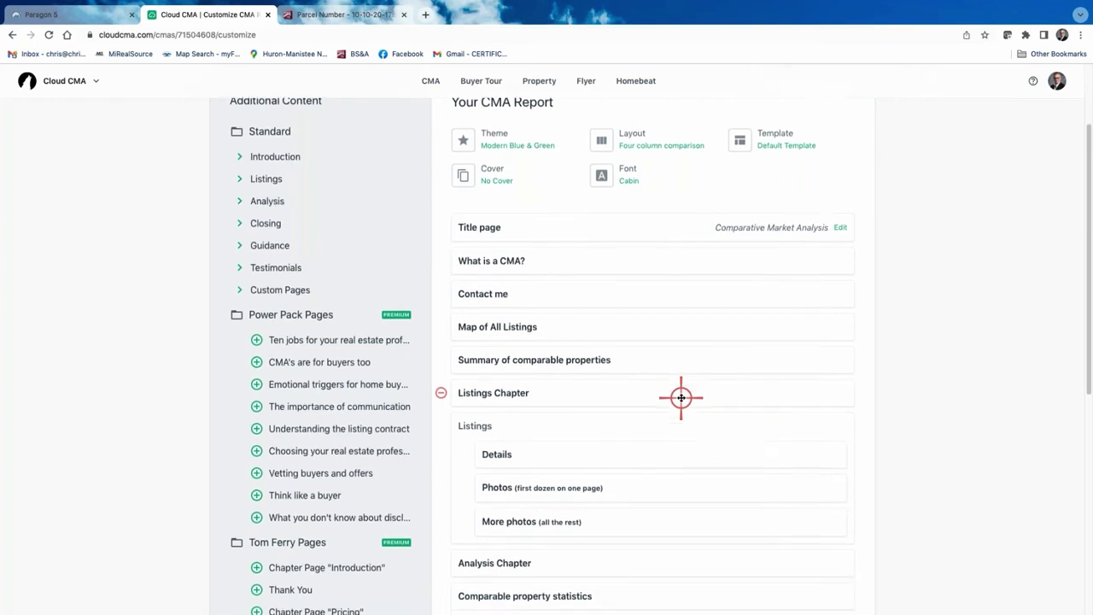
{"action": "scroll", "coordinate": [481, 421], "scroll_direction": "down", "scroll_amount": 2}
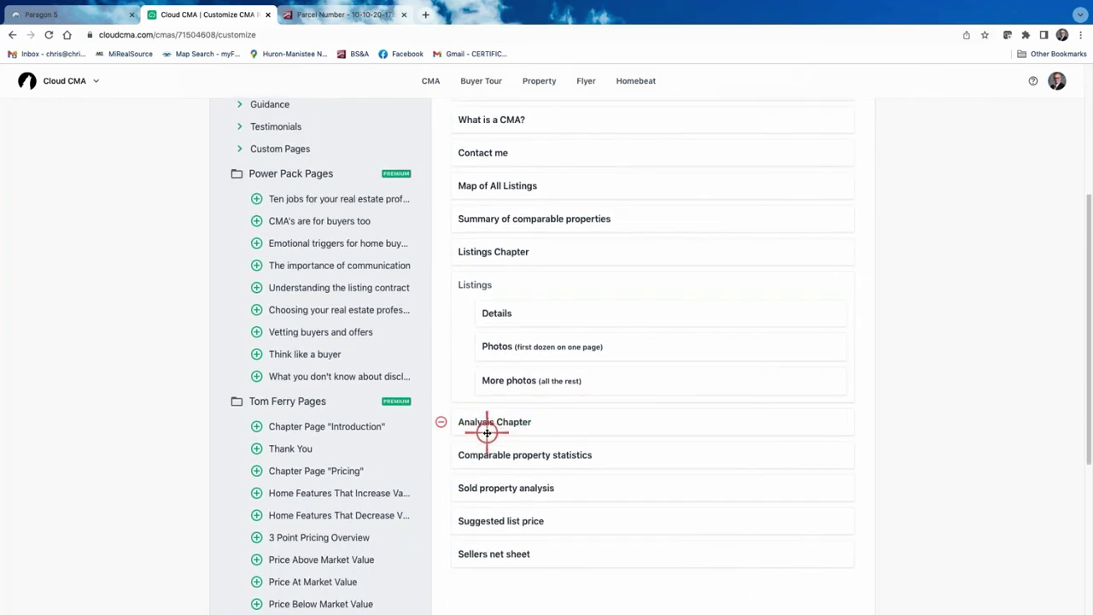
{"action": "scroll", "coordinate": [621, 199], "scroll_direction": "up", "scroll_amount": 1}
{"action": "left_click", "coordinate": [440, 291]}
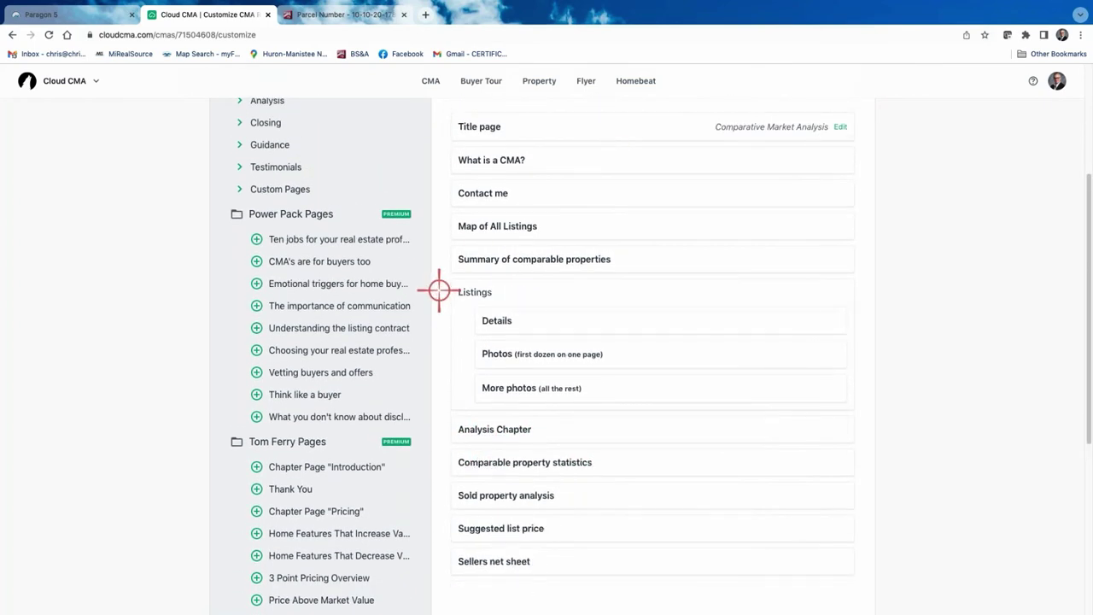
{"action": "left_click", "coordinate": [441, 429]}
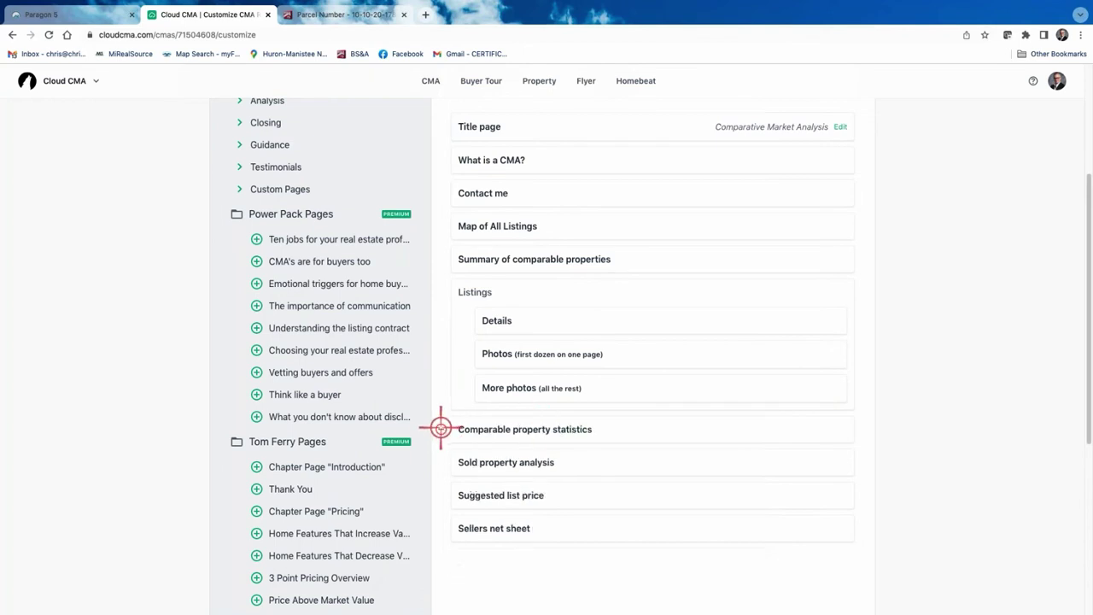
- Preview Comparable property statistics and Sold property analysis (99.7% of list price, 23 days on market)
{"action": "left_click", "coordinate": [533, 427]}
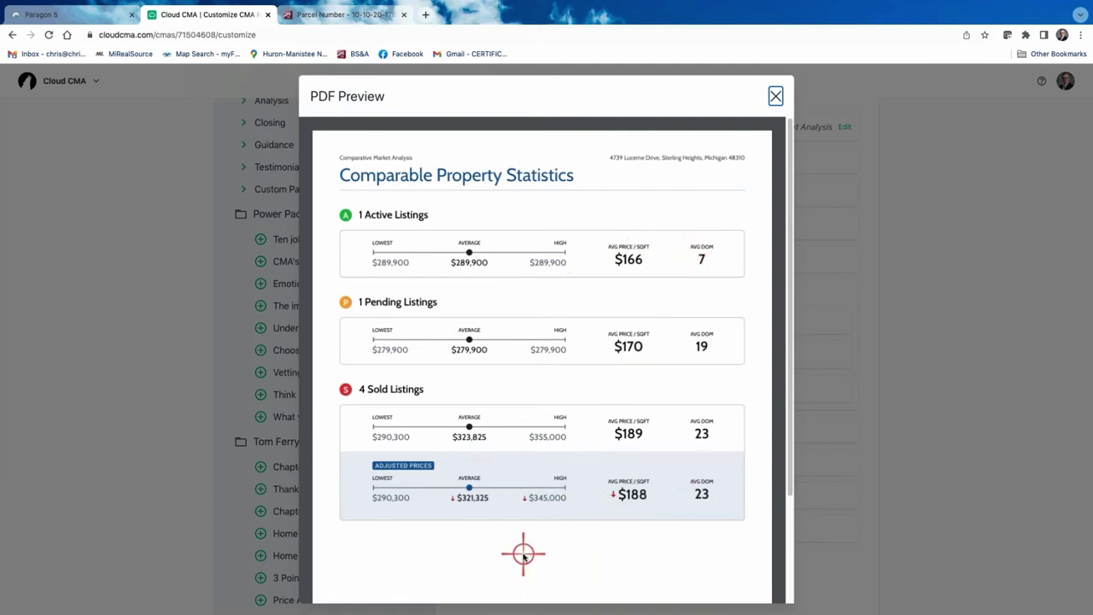
{"action": "left_click", "coordinate": [775, 95]}
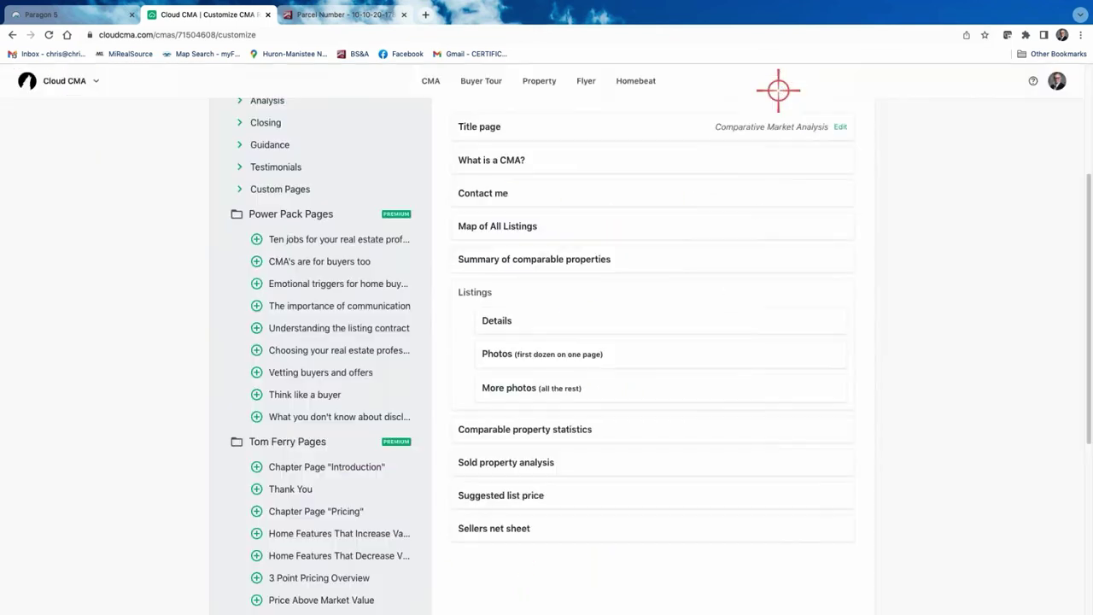
{"action": "left_click", "coordinate": [502, 462]}
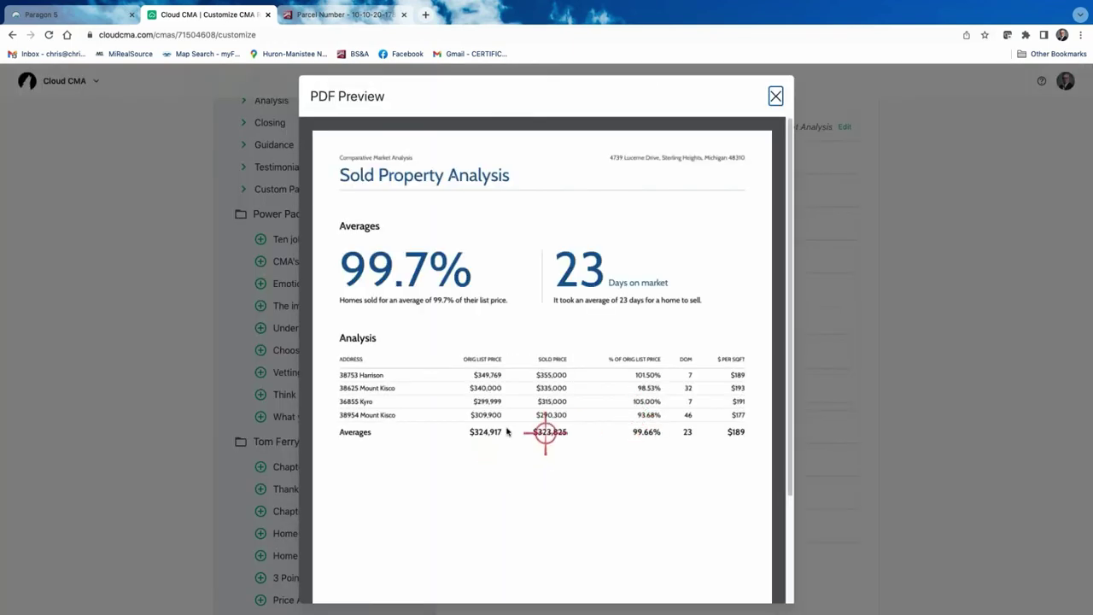
{"action": "left_click", "coordinate": [639, 378]}
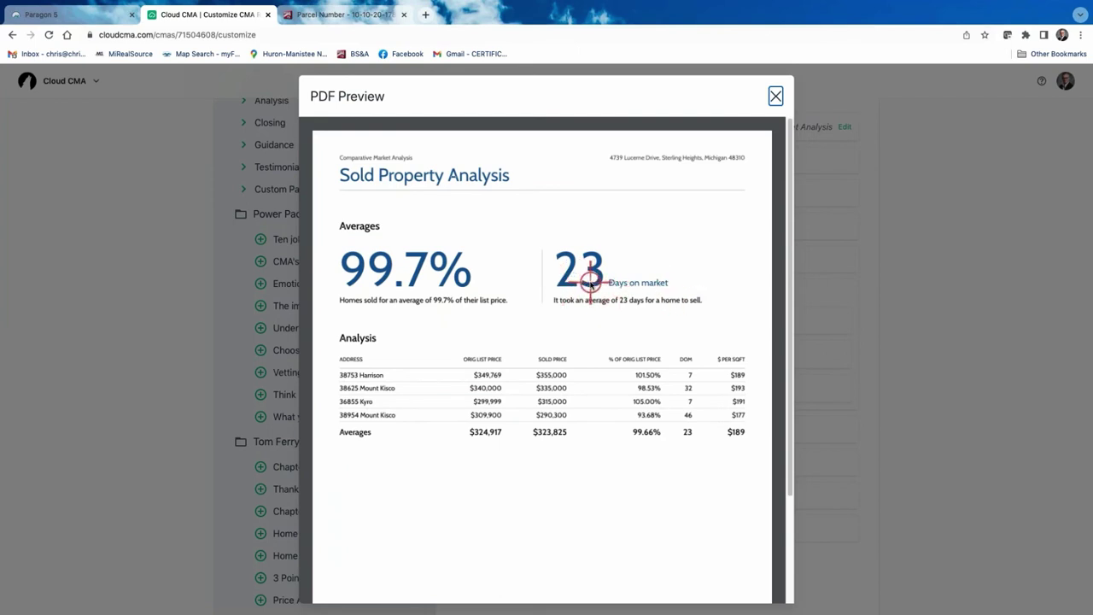
{"action": "left_click", "coordinate": [774, 95]}
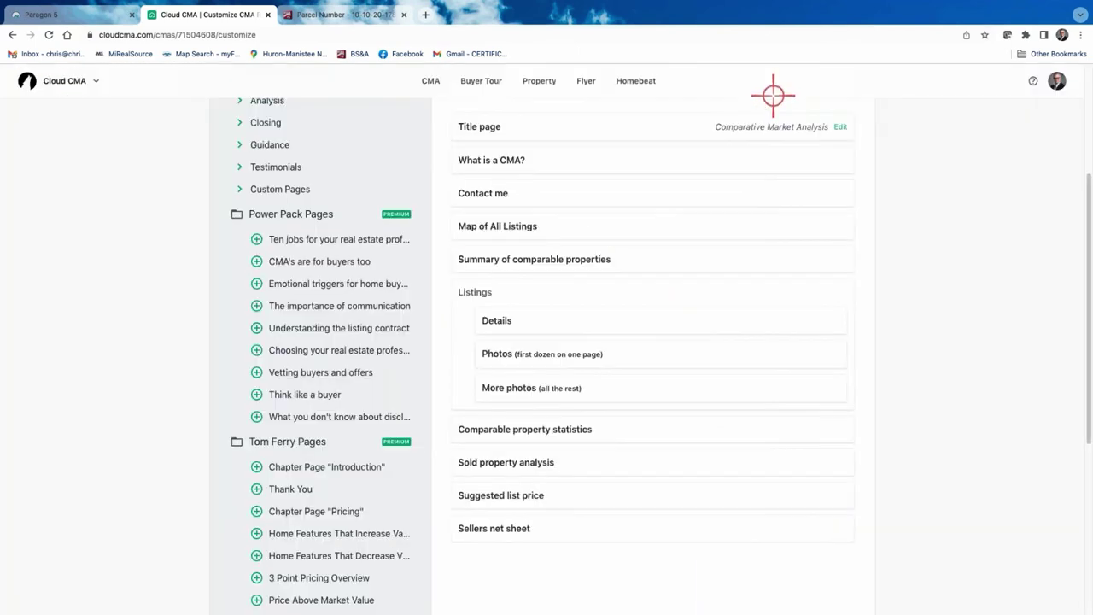
- Remove Suggested list price and Sellers net sheet, and add the Online valuation analysis page
{"action": "left_click", "coordinate": [444, 496]}
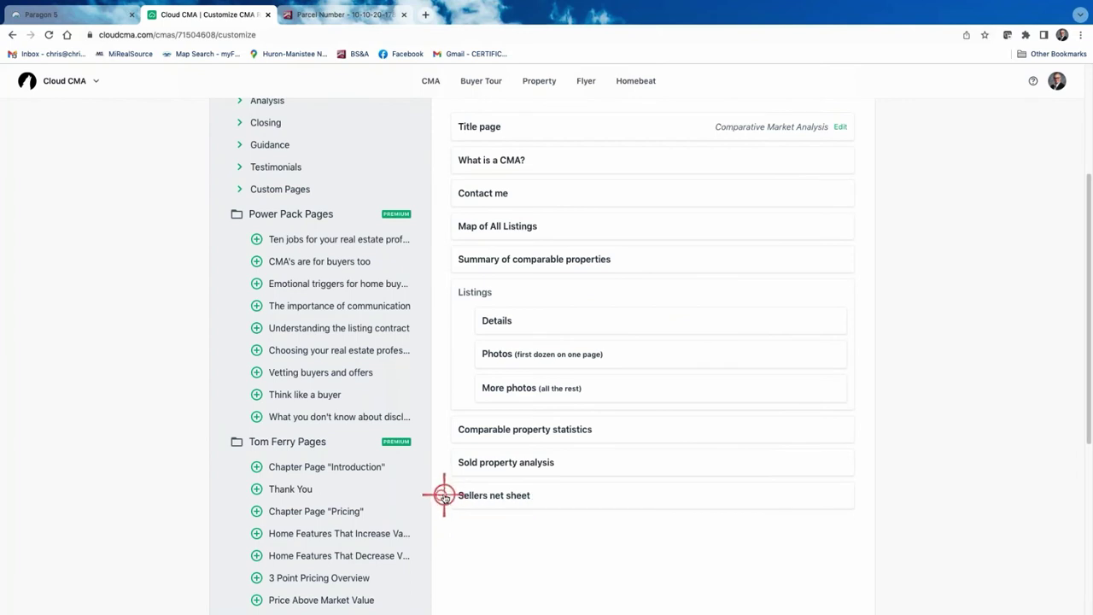
{"action": "left_click", "coordinate": [444, 496]}
{"action": "scroll", "coordinate": [319, 333], "scroll_direction": "up", "scroll_amount": 1}
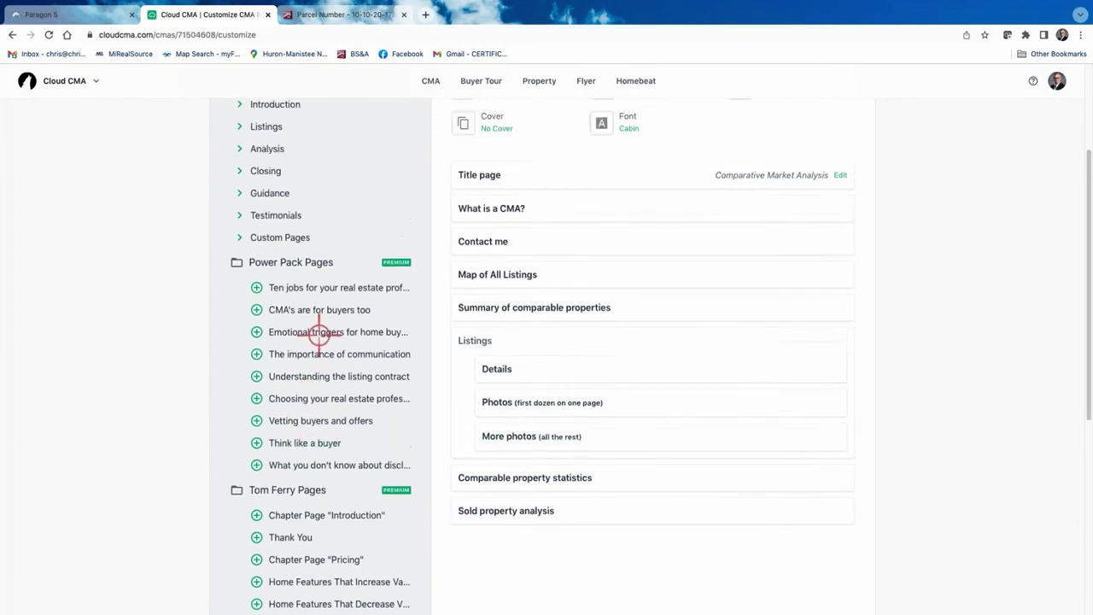
{"action": "scroll", "coordinate": [319, 333], "scroll_direction": "up", "scroll_amount": 3}
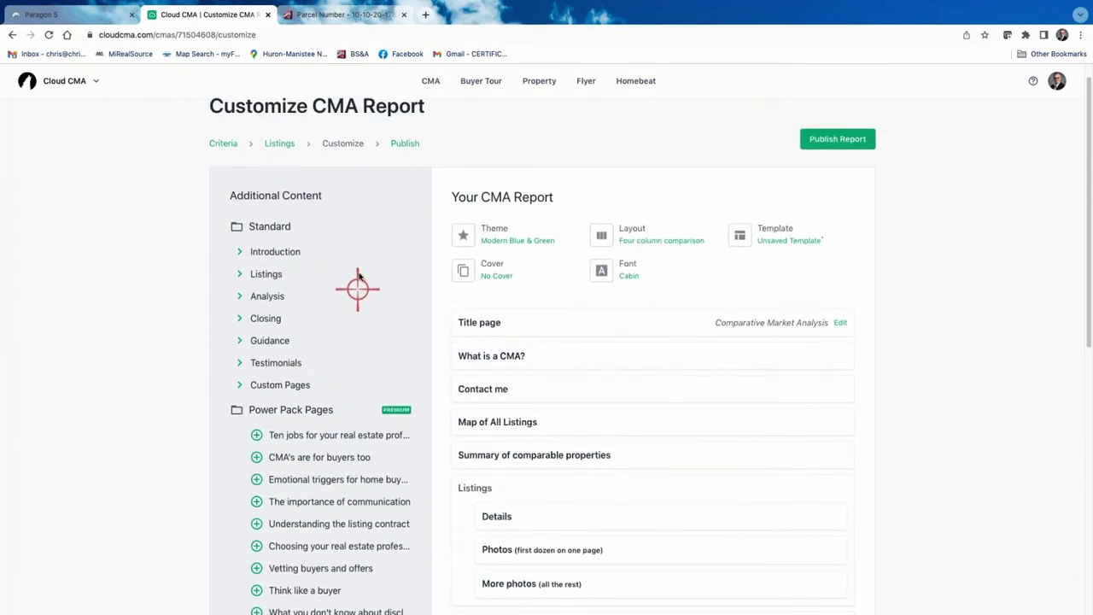
{"action": "left_click", "coordinate": [239, 295]}
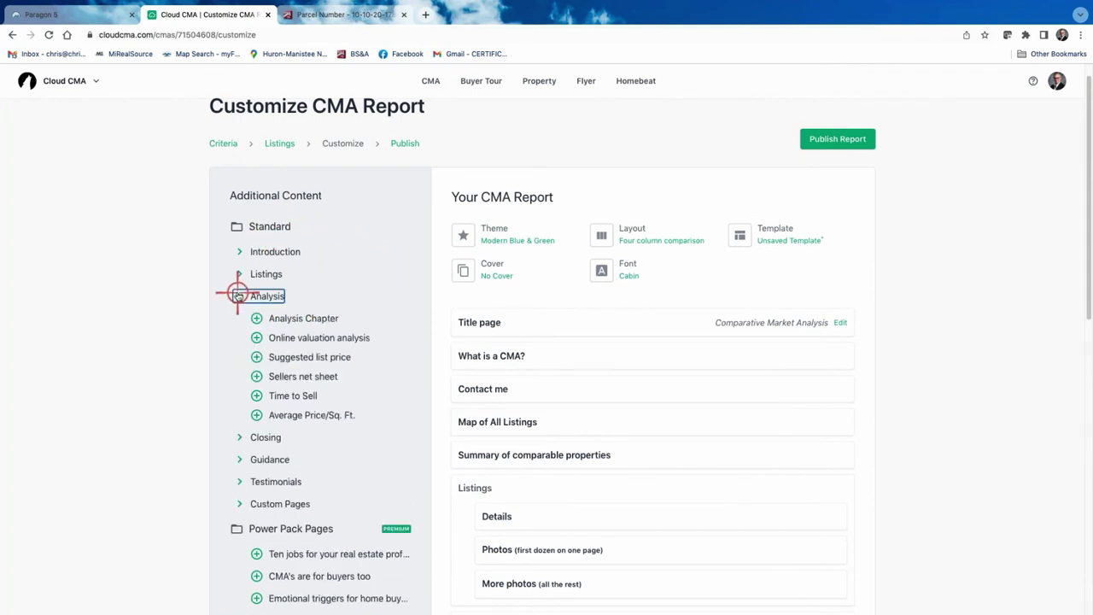
{"action": "left_click", "coordinate": [256, 337]}
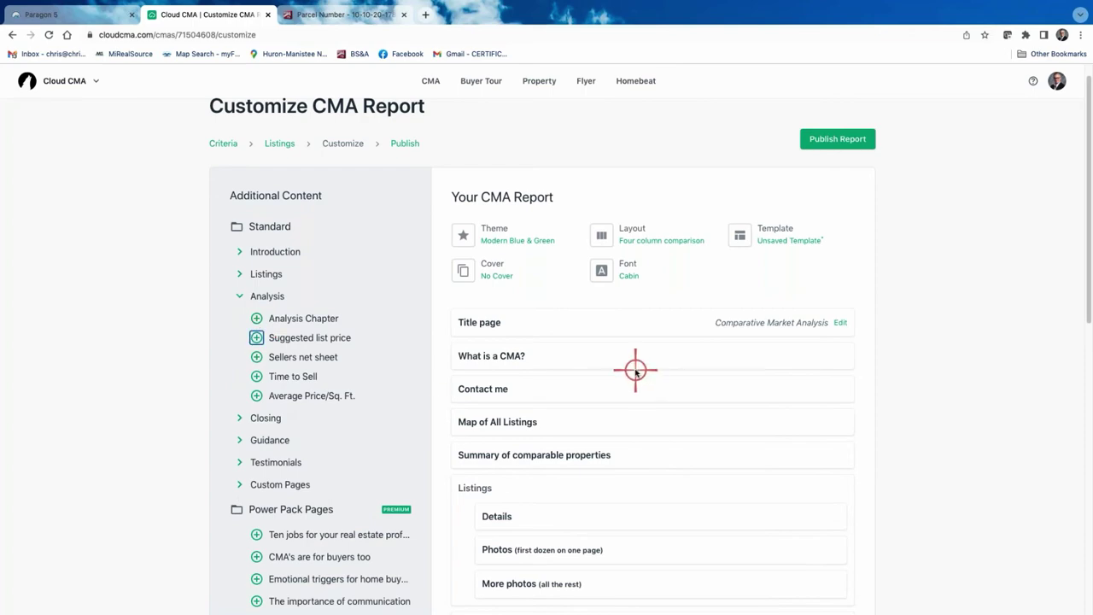
{"action": "scroll", "coordinate": [634, 370], "scroll_direction": "down", "scroll_amount": 4}
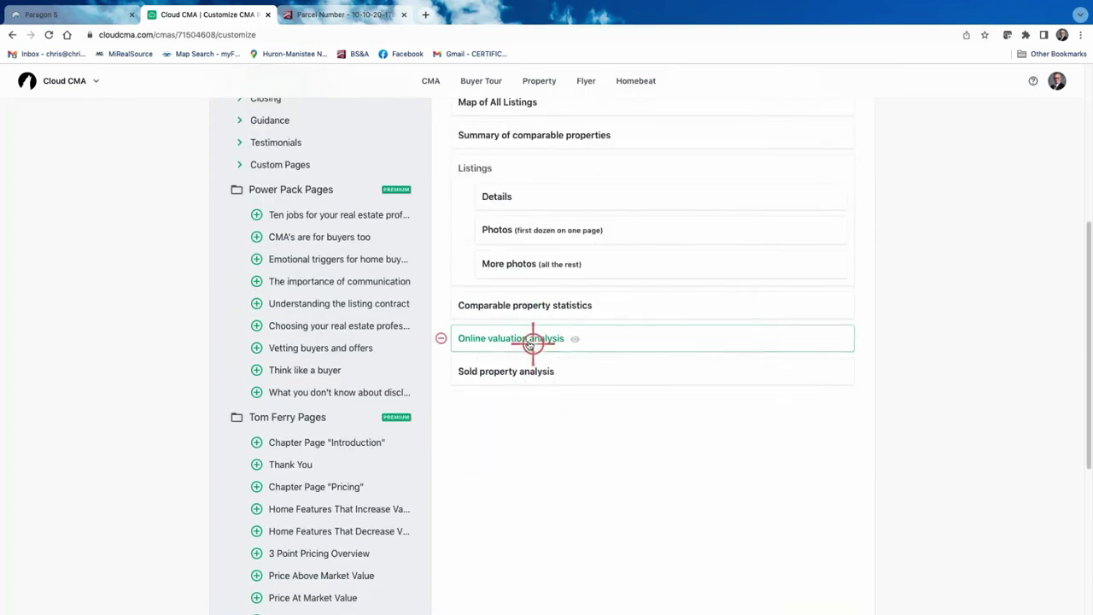
{"action": "left_click", "coordinate": [521, 340]}
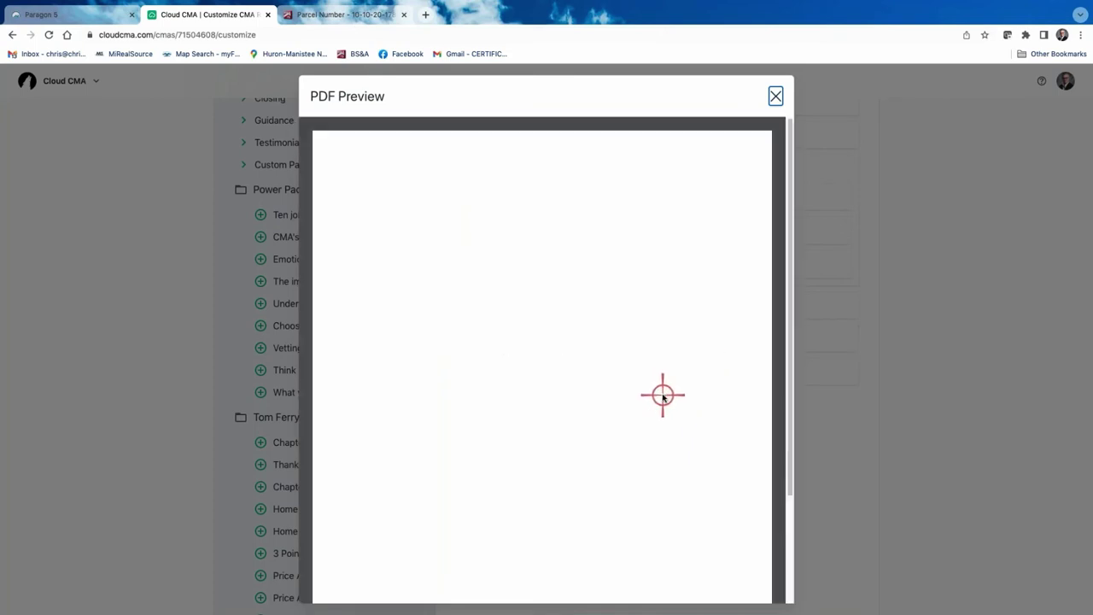
{"action": "scroll", "coordinate": [623, 440], "scroll_direction": "down", "scroll_amount": 3}
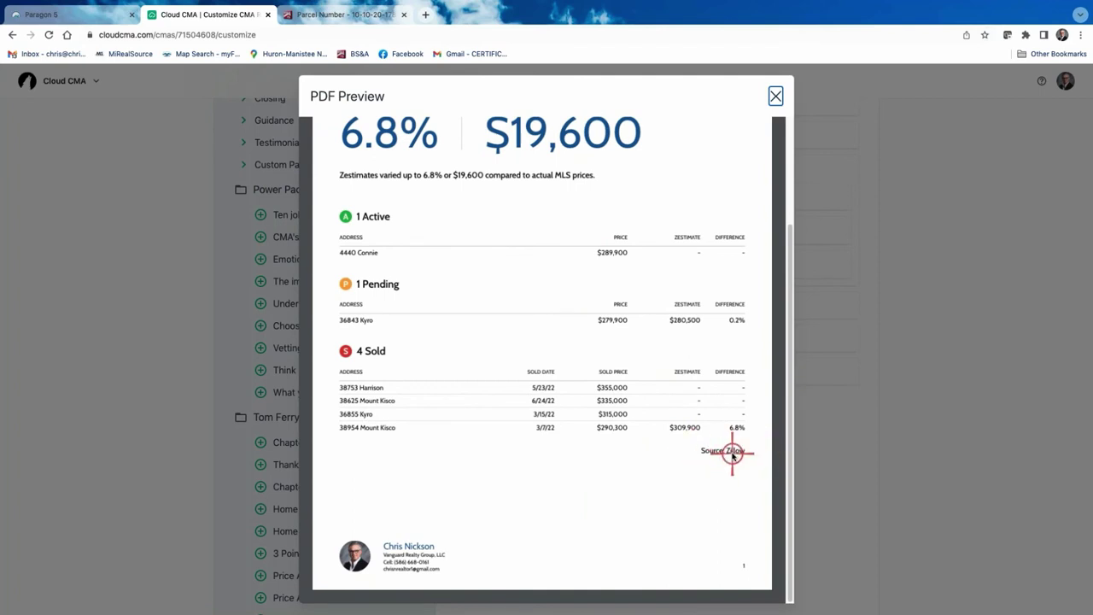
{"action": "scroll", "coordinate": [722, 452], "scroll_direction": "up", "scroll_amount": 3}
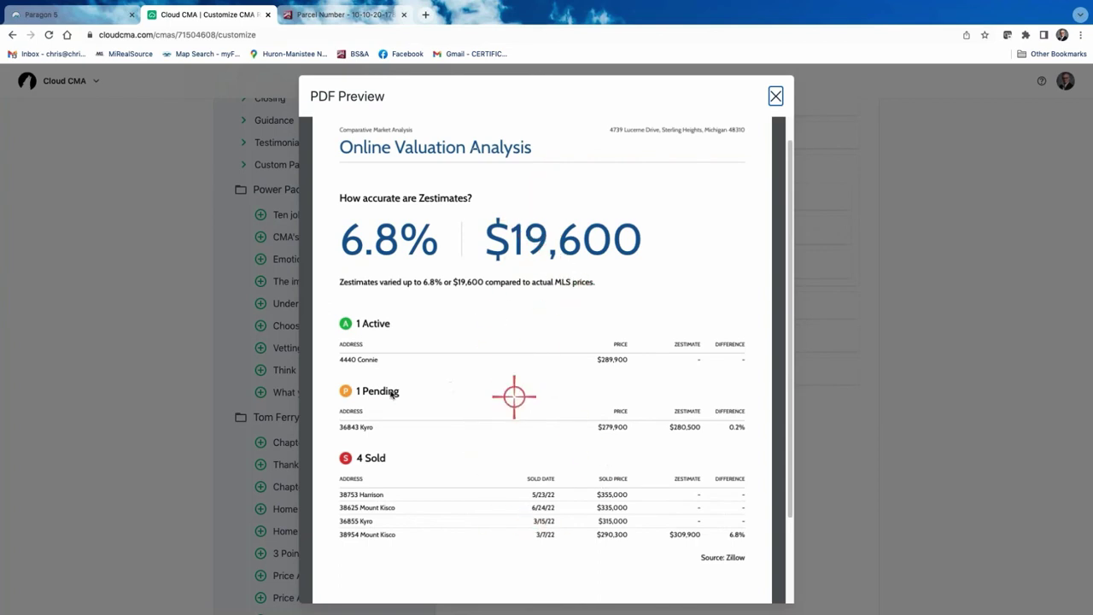
{"action": "left_click", "coordinate": [777, 98]}
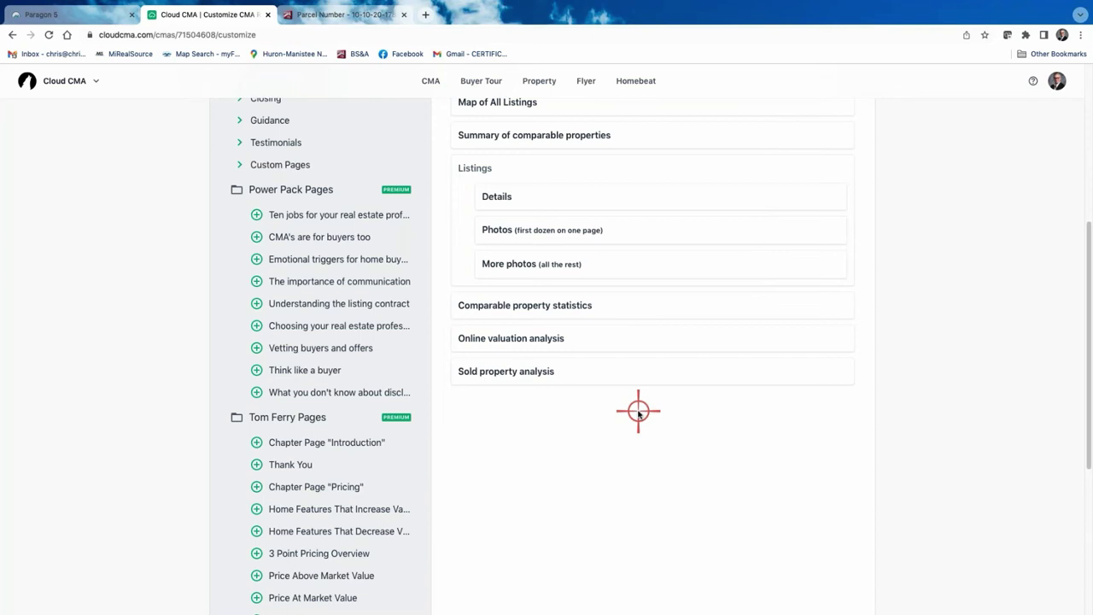
- Save the report's current pages as a new template named 'MiRS Class'
{"action": "scroll", "coordinate": [636, 411], "scroll_direction": "up", "scroll_amount": 5}
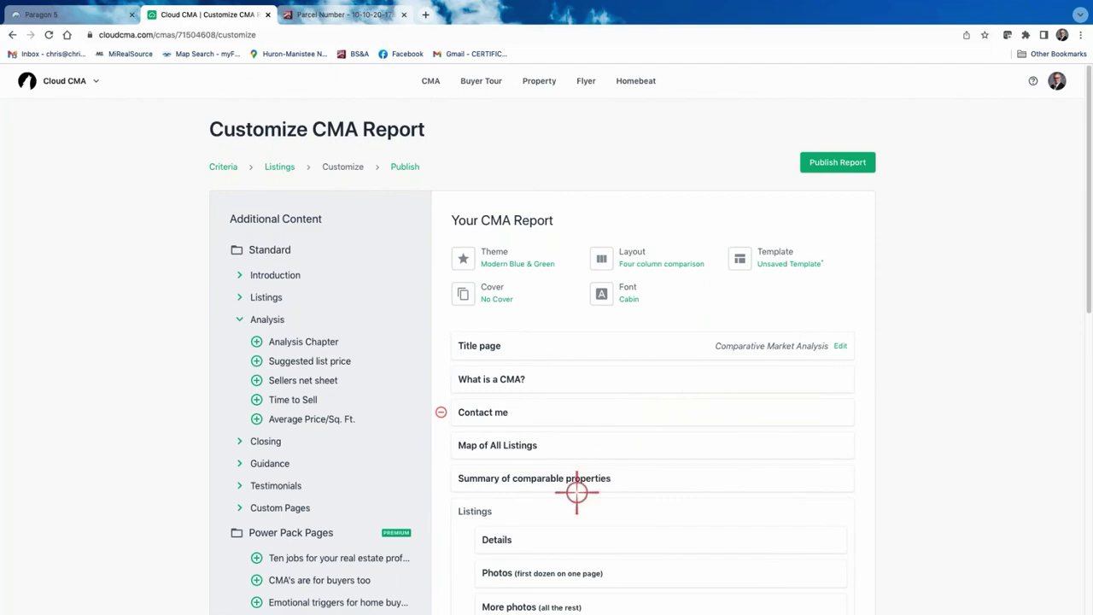
{"action": "scroll", "coordinate": [576, 491], "scroll_direction": "down", "scroll_amount": 3}
{"action": "scroll", "coordinate": [649, 452], "scroll_direction": "up", "scroll_amount": 3}
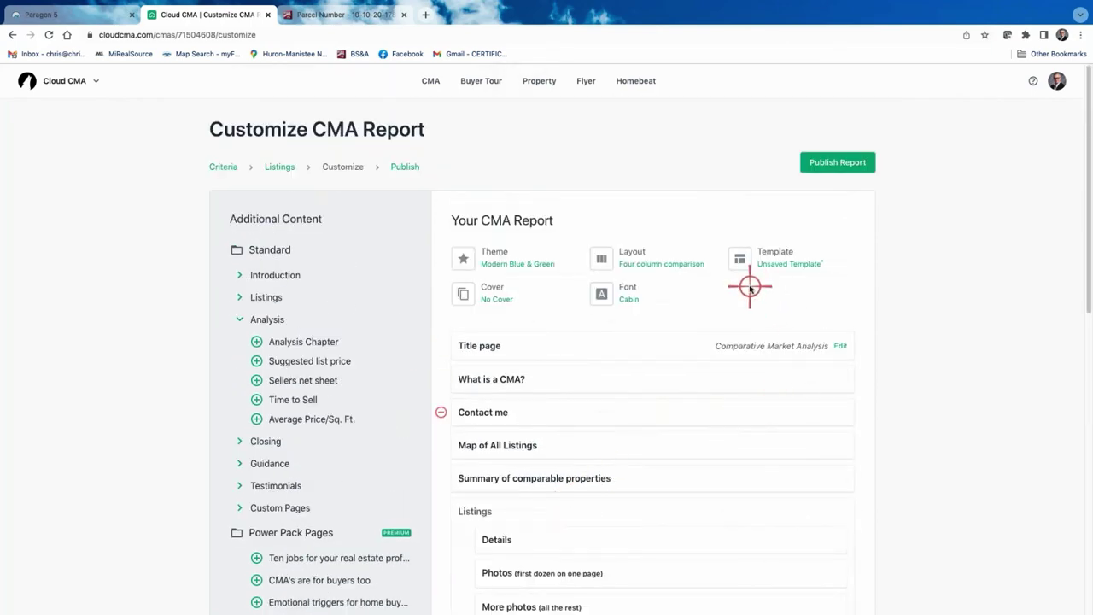
{"action": "scroll", "coordinate": [687, 365], "scroll_direction": "down", "scroll_amount": 1}
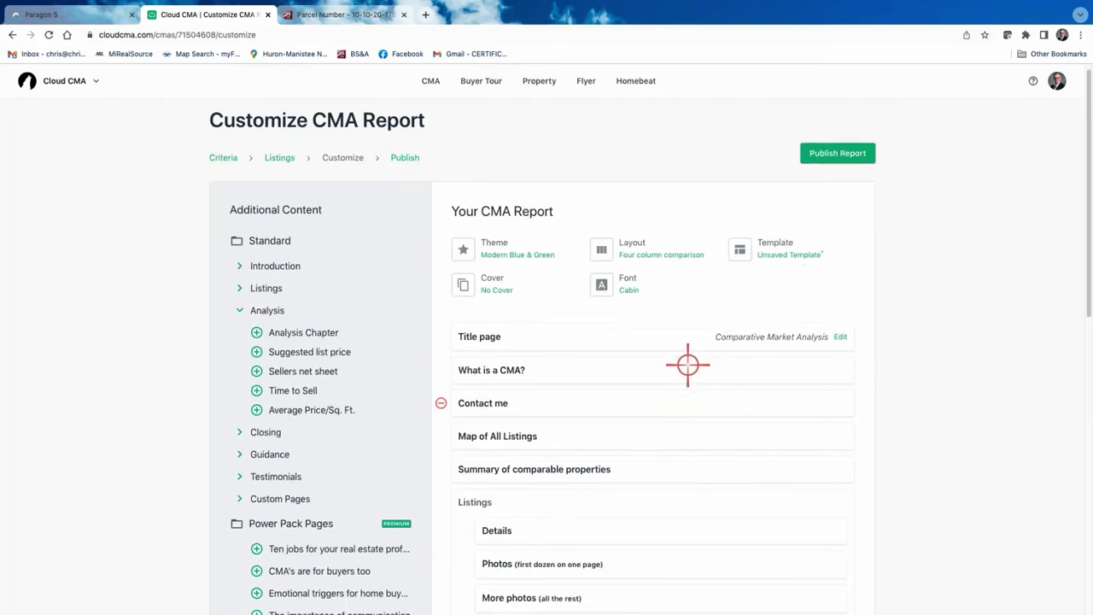
{"action": "left_click", "coordinate": [783, 251]}
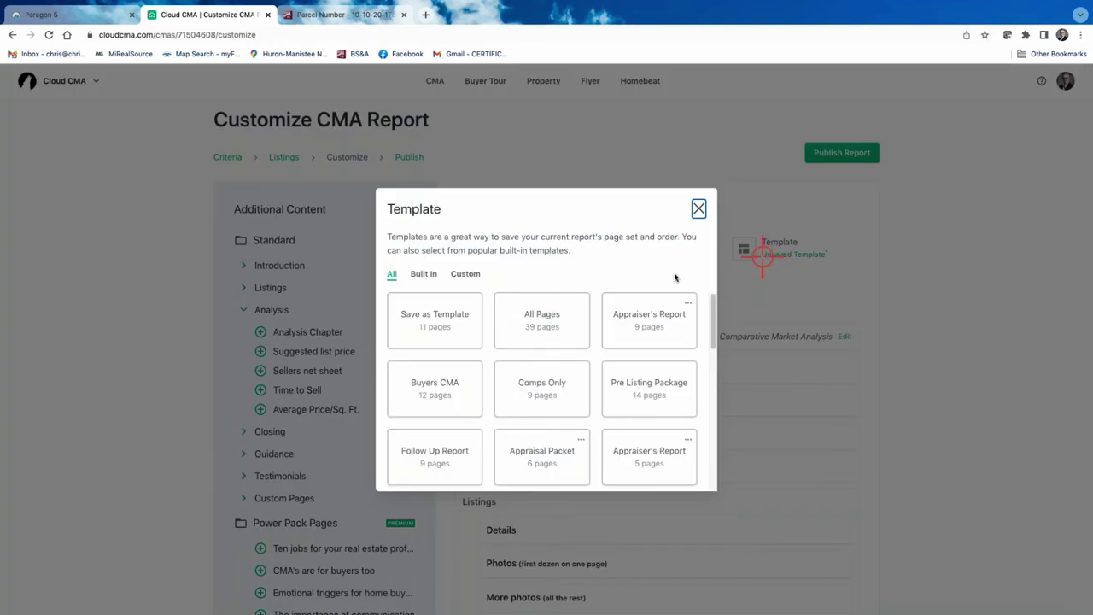
{"action": "left_click", "coordinate": [437, 313]}
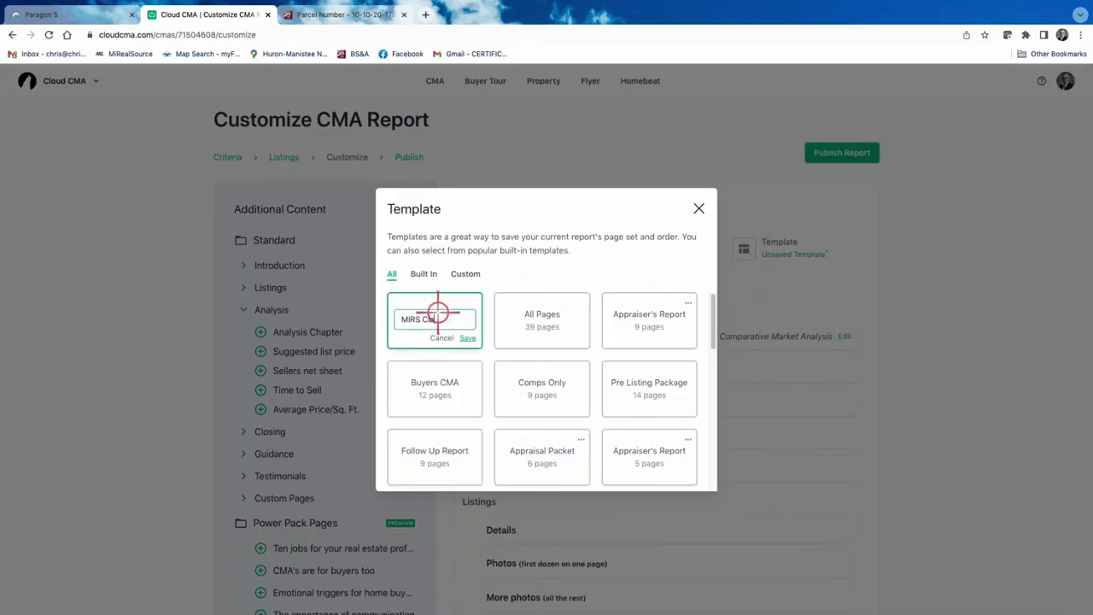
{"action": "type", "text": "MiRS Class"}
{"action": "left_click", "coordinate": [467, 337]}
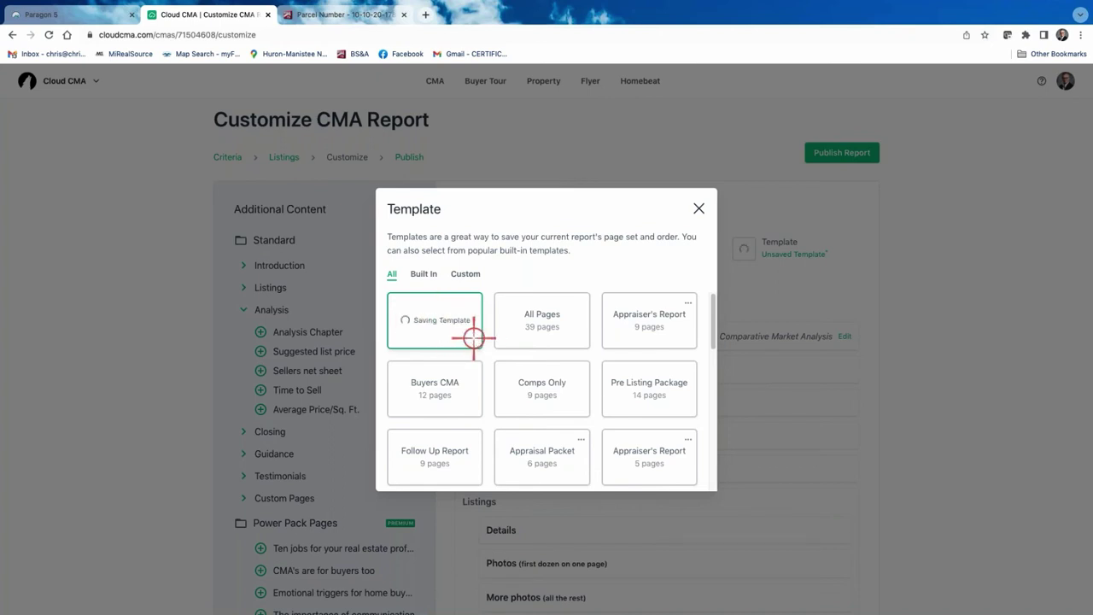
- Dismiss the browser context menu and close the template chooser
{"action": "right_click", "coordinate": [474, 338]}
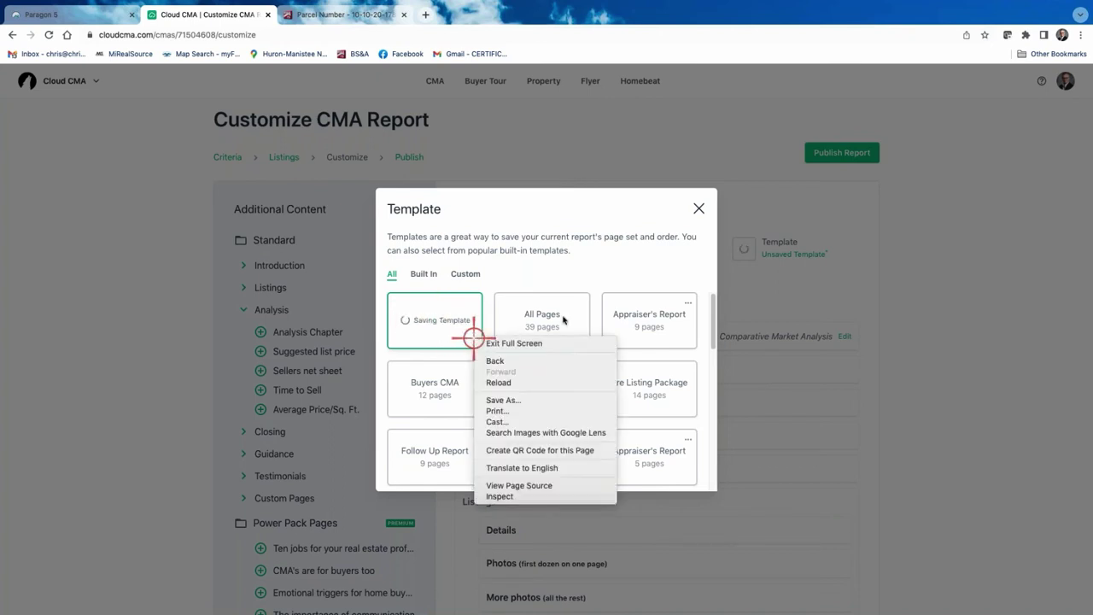
{"action": "left_click", "coordinate": [693, 208]}
{"action": "left_click", "coordinate": [696, 207]}
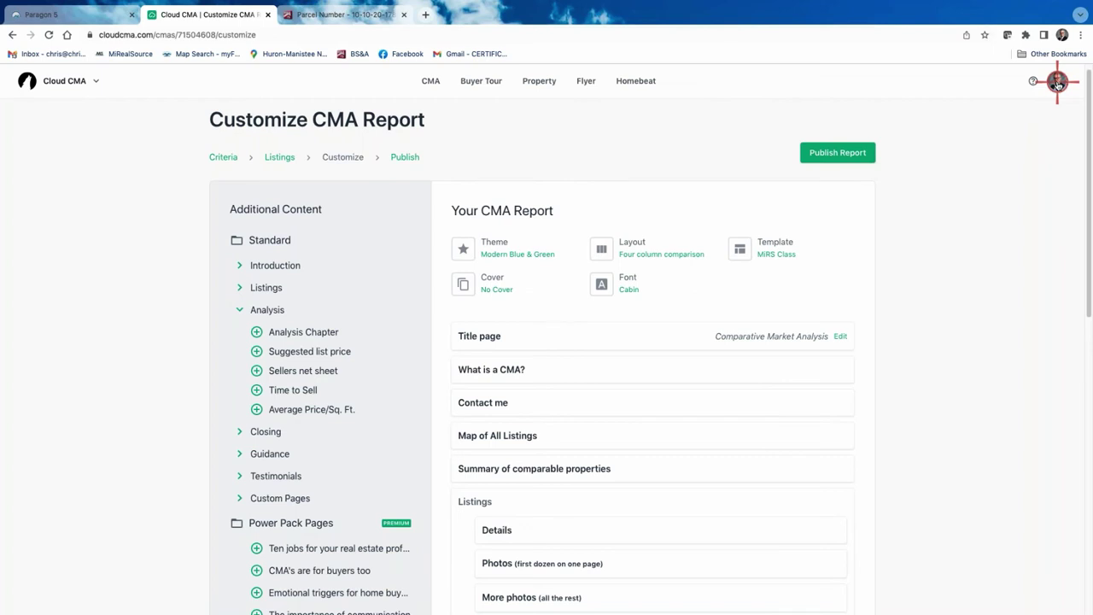
- Open Custom Pages in Account Settings and review pages like Agent Resume and Your Cma Criteria Explained
{"action": "left_click", "coordinate": [1057, 83]}
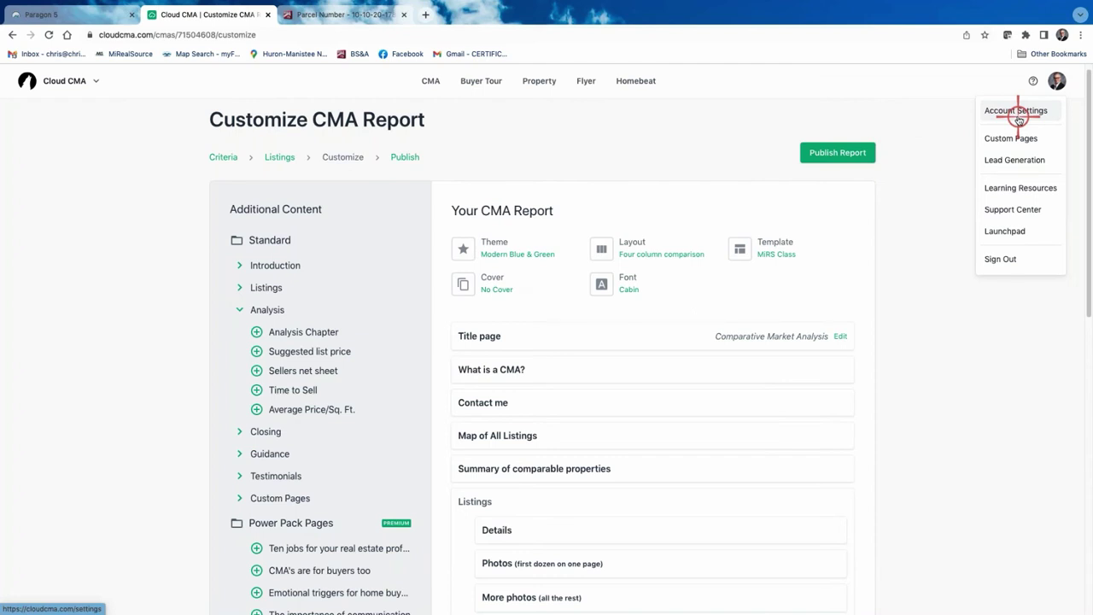
{"action": "left_click", "coordinate": [1015, 138]}
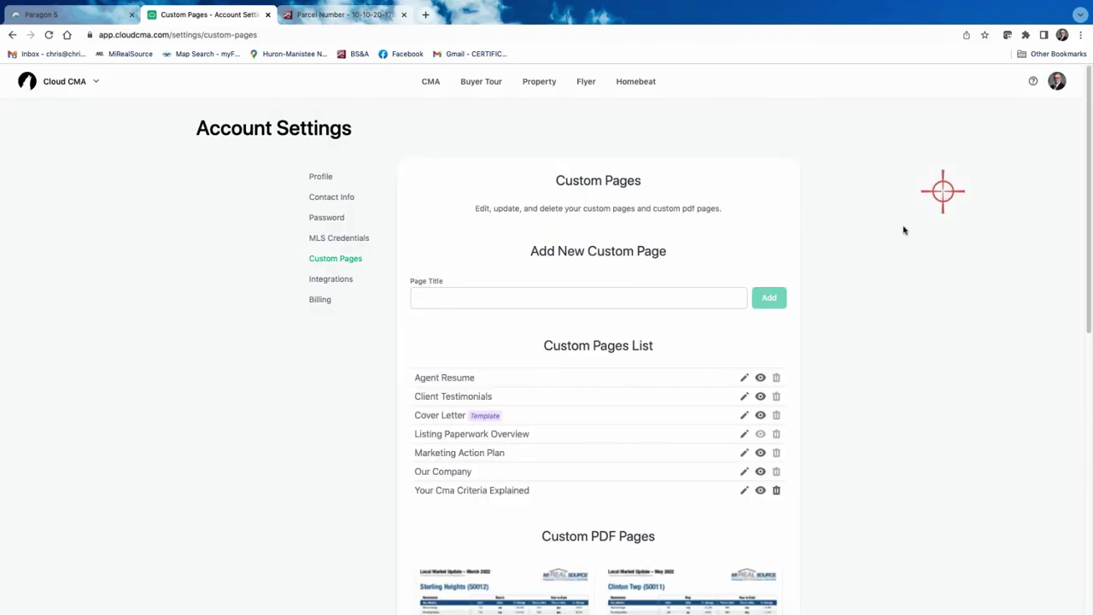
{"action": "scroll", "coordinate": [597, 299], "scroll_direction": "down", "scroll_amount": 3}
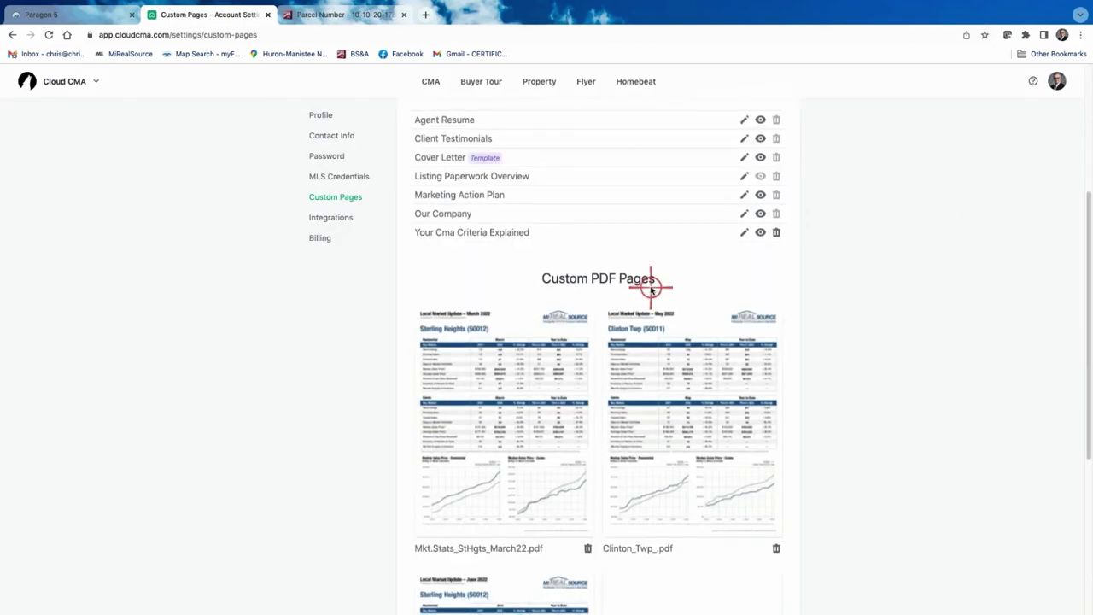
{"action": "scroll", "coordinate": [650, 290], "scroll_direction": "down", "scroll_amount": 4}
{"action": "scroll", "coordinate": [649, 288], "scroll_direction": "up", "scroll_amount": 7}
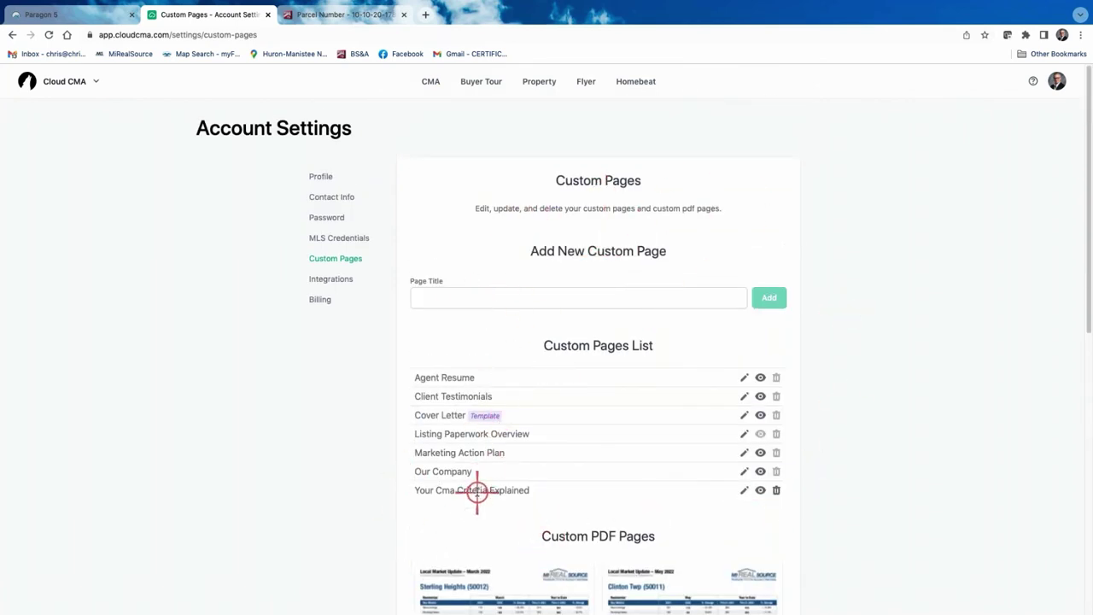
- Review the Your Cma Criteria Explained text on the 3/4-mile colonial search, save it, and close the editor
{"action": "left_click", "coordinate": [744, 490]}
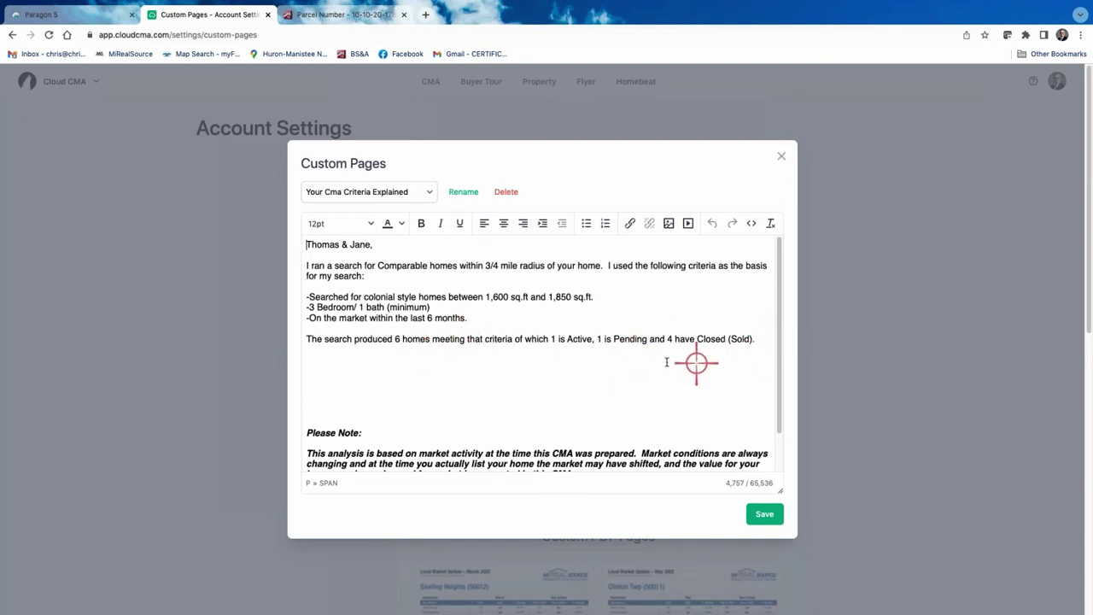
{"action": "scroll", "coordinate": [518, 381], "scroll_direction": "down", "scroll_amount": 1}
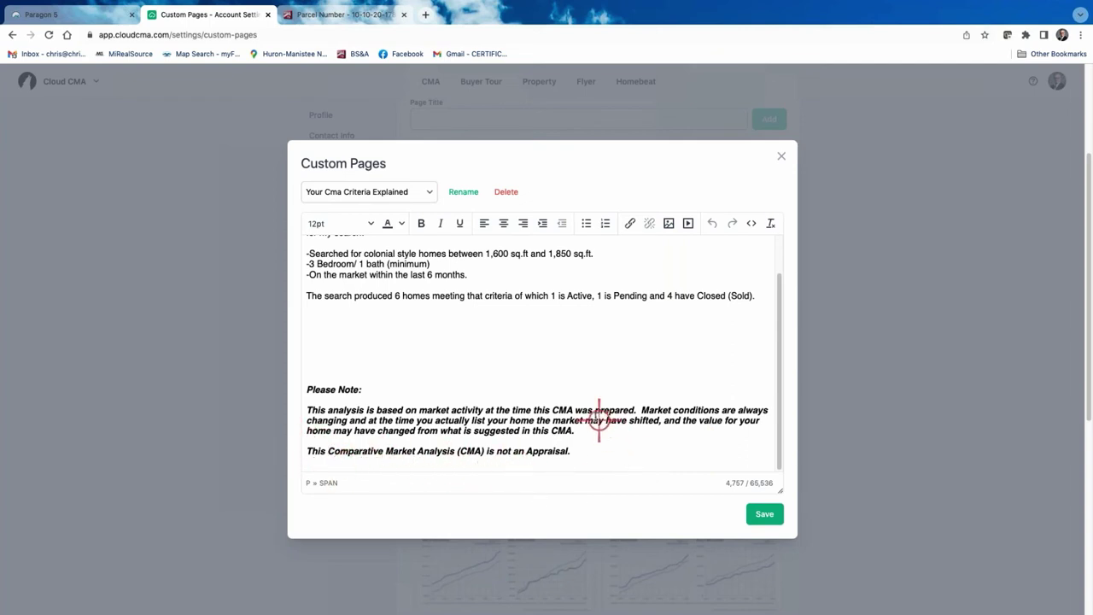
{"action": "scroll", "coordinate": [599, 420], "scroll_direction": "up", "scroll_amount": 2}
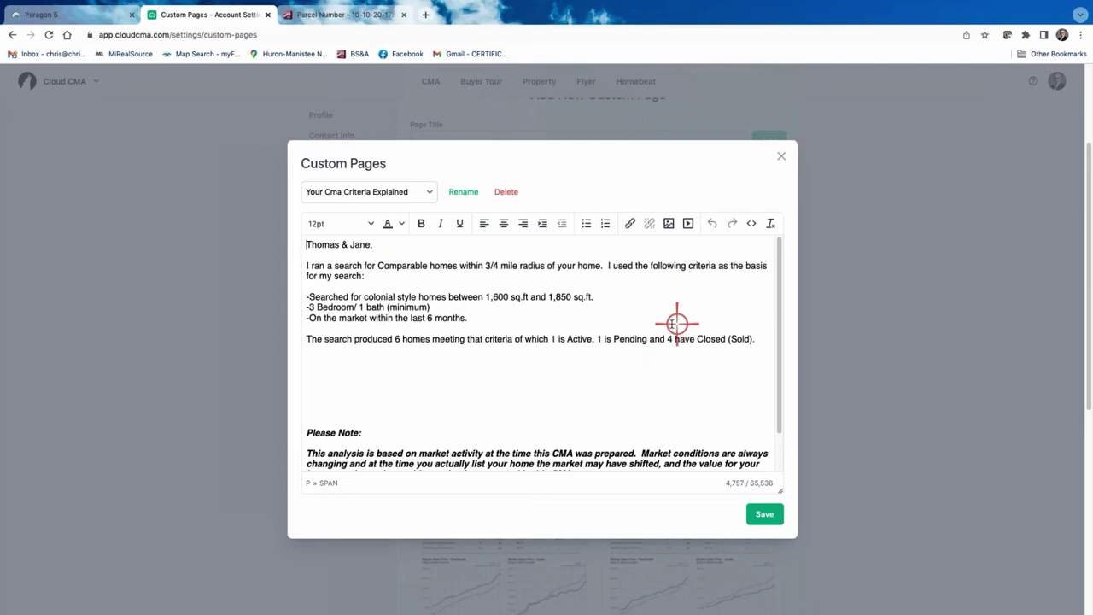
{"action": "scroll", "coordinate": [585, 348], "scroll_direction": "down", "scroll_amount": 1}
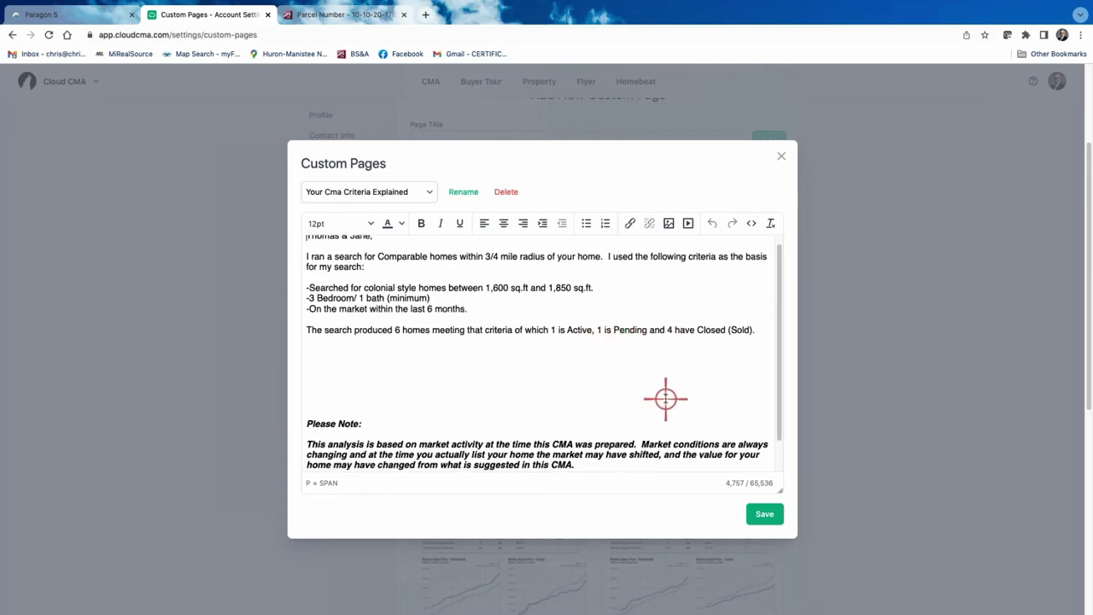
{"action": "left_click", "coordinate": [765, 514]}
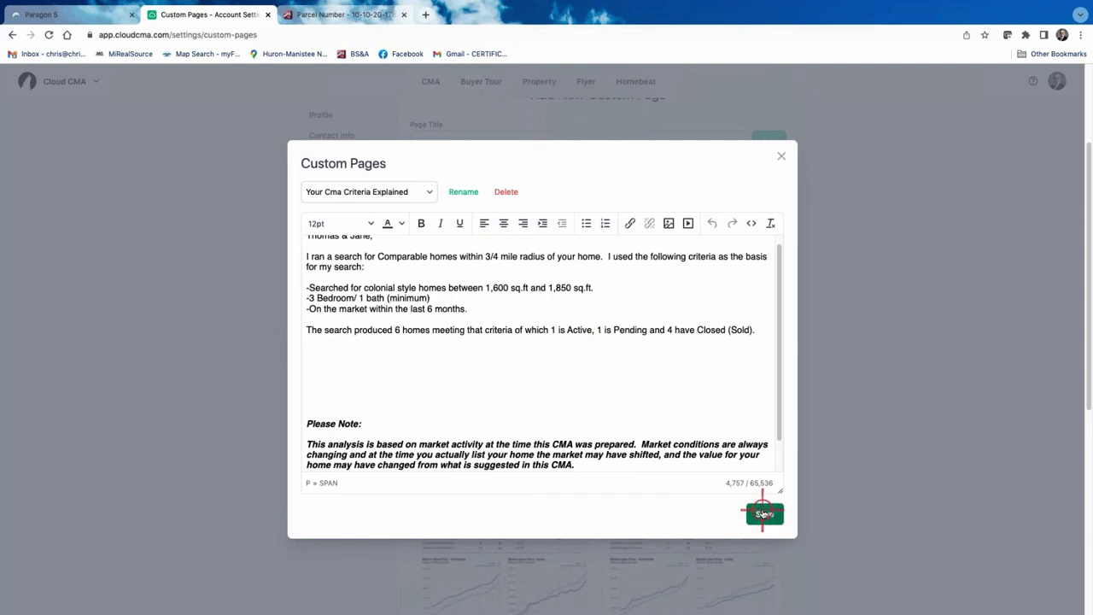
{"action": "left_click", "coordinate": [780, 156]}
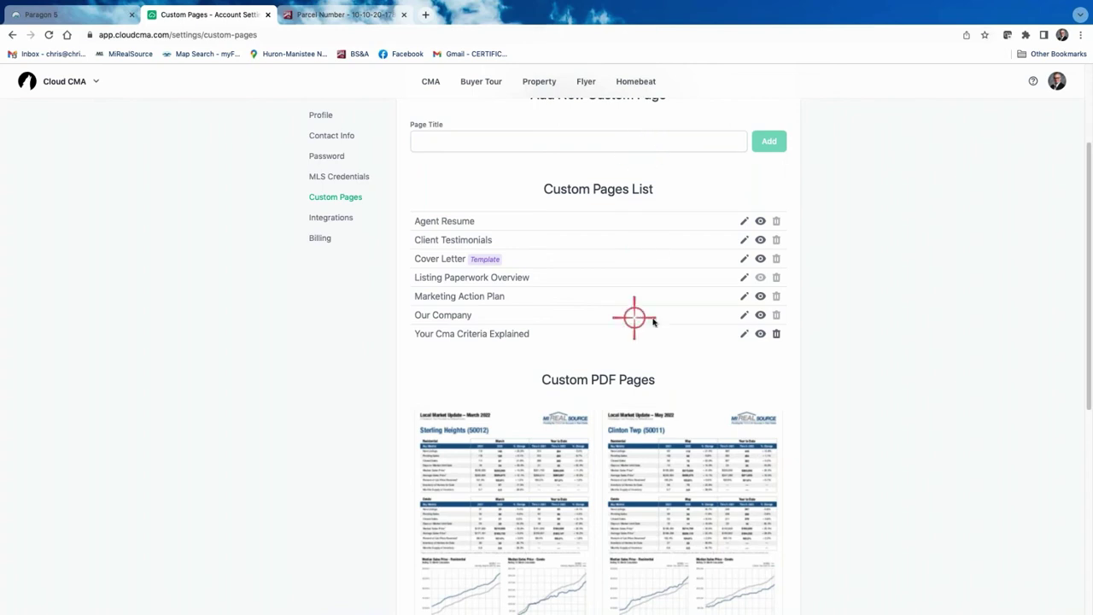
- Review the four uploaded custom PDF page thumbnails and start uploading another PDF
{"action": "scroll", "coordinate": [589, 231], "scroll_direction": "down", "scroll_amount": 1}
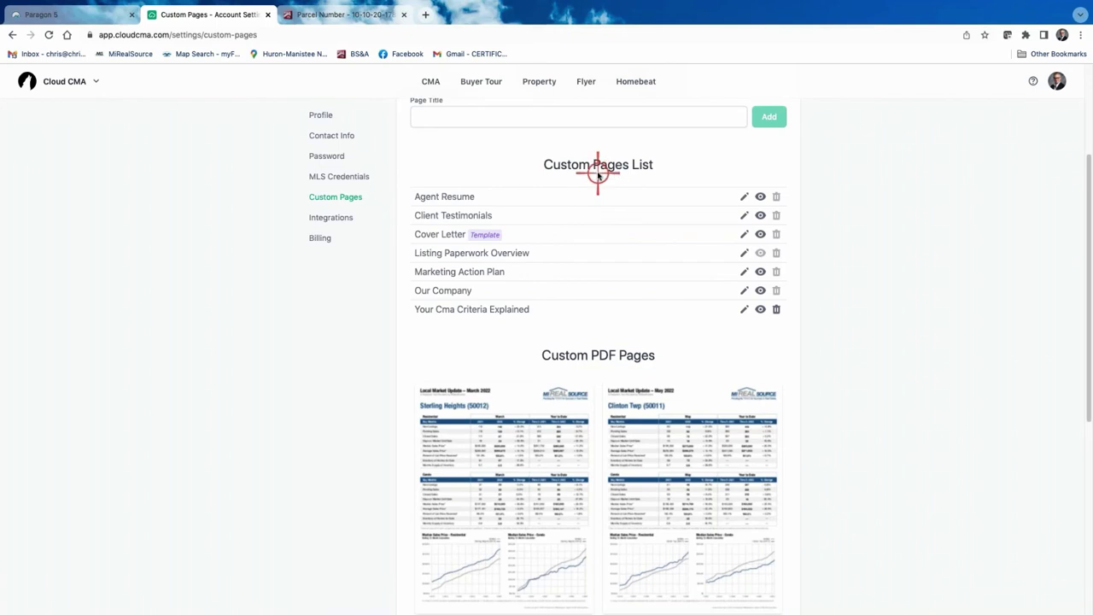
{"action": "scroll", "coordinate": [598, 196], "scroll_direction": "down", "scroll_amount": 3}
{"action": "scroll", "coordinate": [641, 232], "scroll_direction": "down", "scroll_amount": 5}
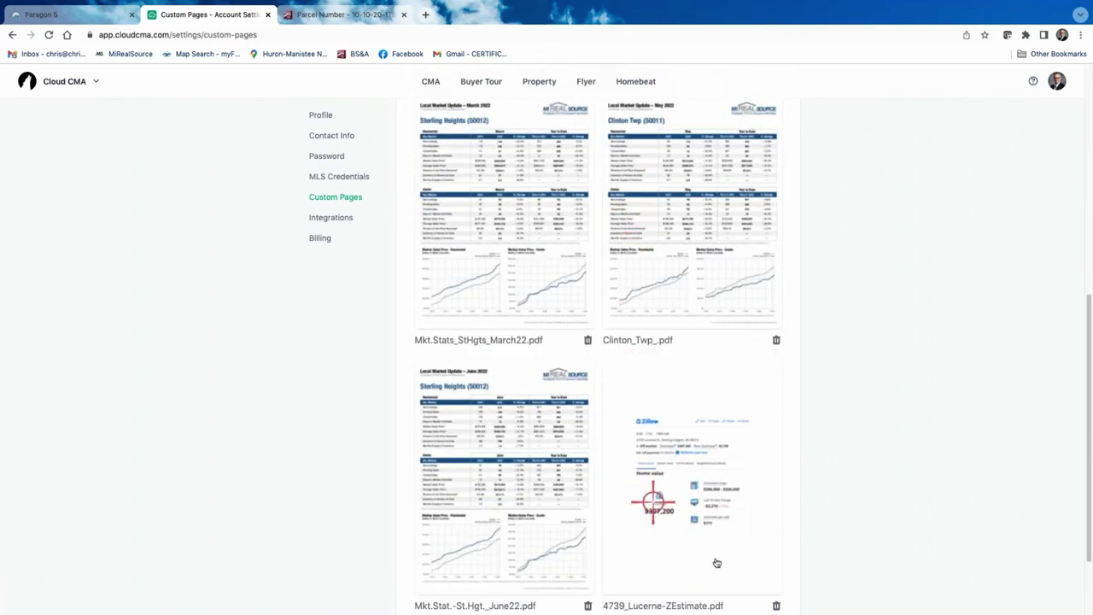
{"action": "scroll", "coordinate": [718, 546], "scroll_direction": "down", "scroll_amount": 3}
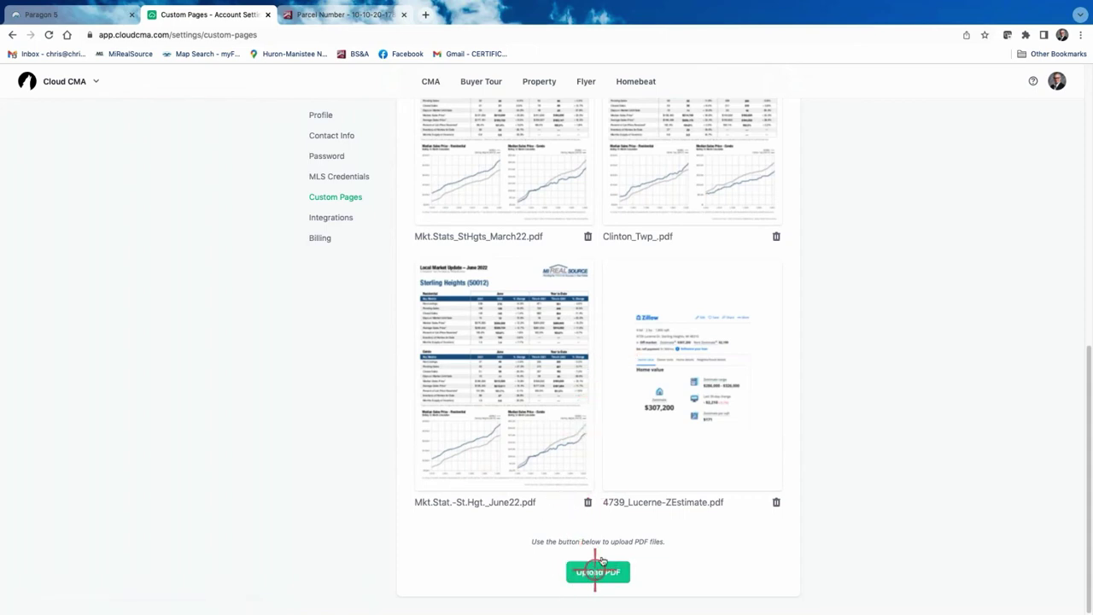
{"action": "scroll", "coordinate": [618, 344], "scroll_direction": "up", "scroll_amount": 4}
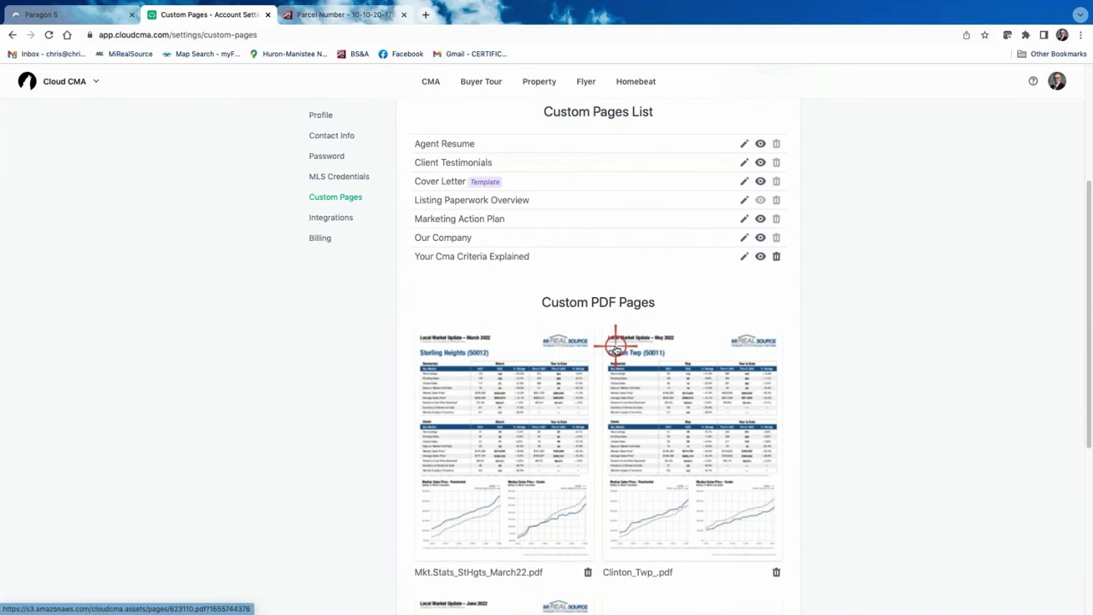
{"action": "scroll", "coordinate": [614, 345], "scroll_direction": "down", "scroll_amount": 4}
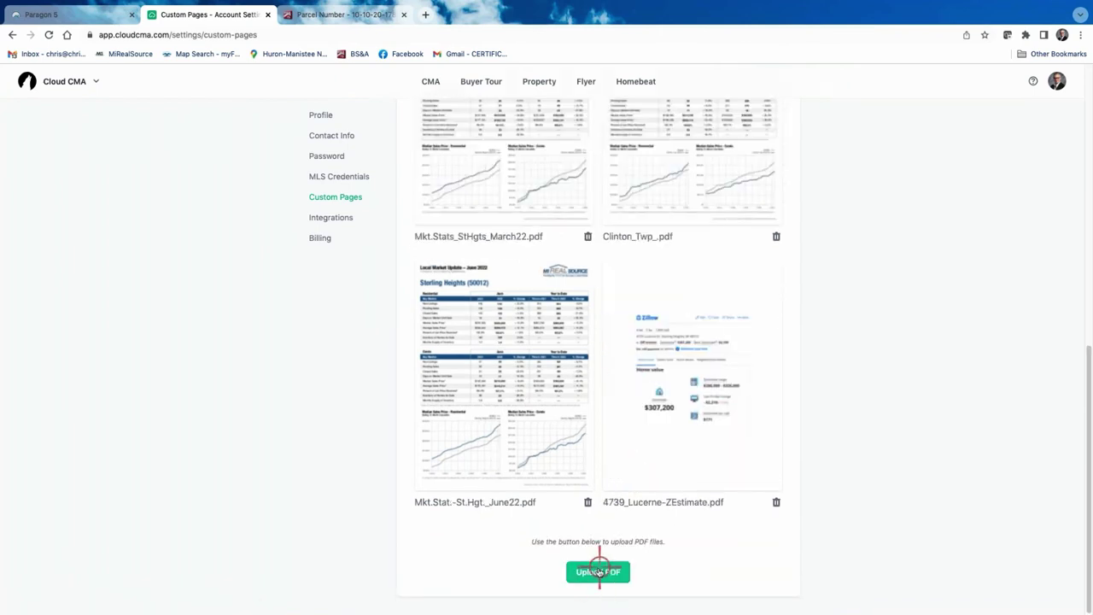
{"action": "left_click", "coordinate": [597, 572]}
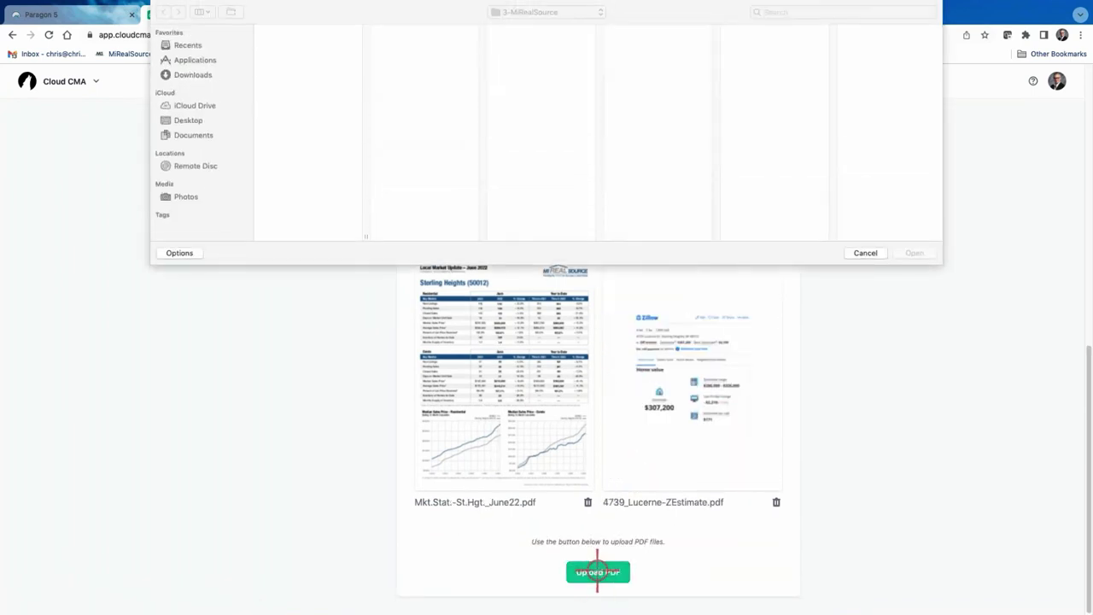
{"action": "left_click", "coordinate": [415, 86]}
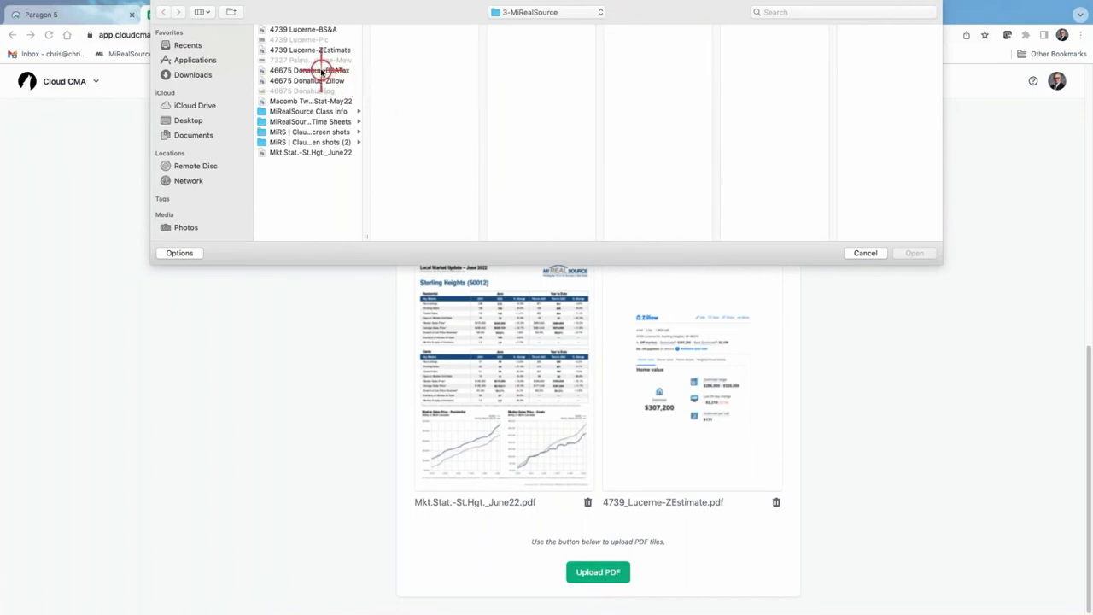
{"action": "left_click", "coordinate": [321, 70]}
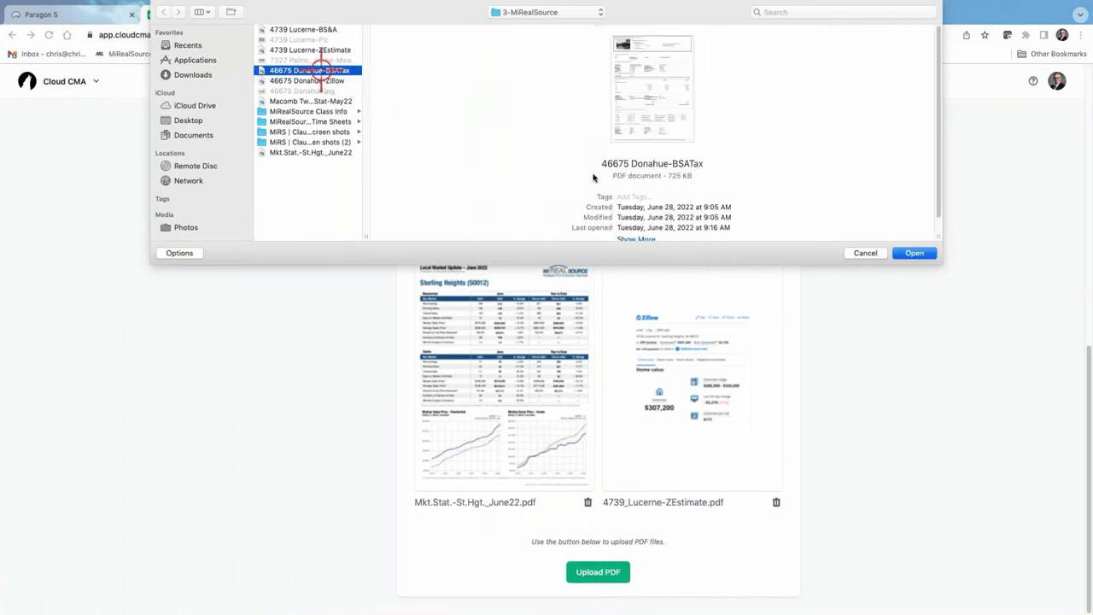
{"action": "left_click", "coordinate": [912, 252]}
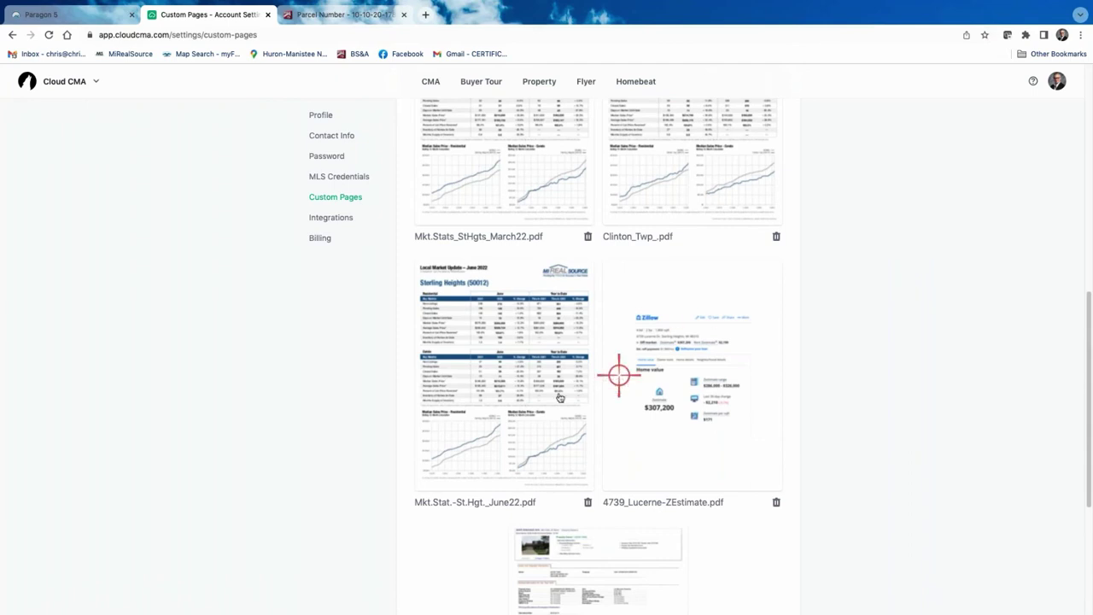
{"action": "scroll", "coordinate": [563, 389], "scroll_direction": "down", "scroll_amount": 5}
{"action": "scroll", "coordinate": [663, 367], "scroll_direction": "up", "scroll_amount": 15}
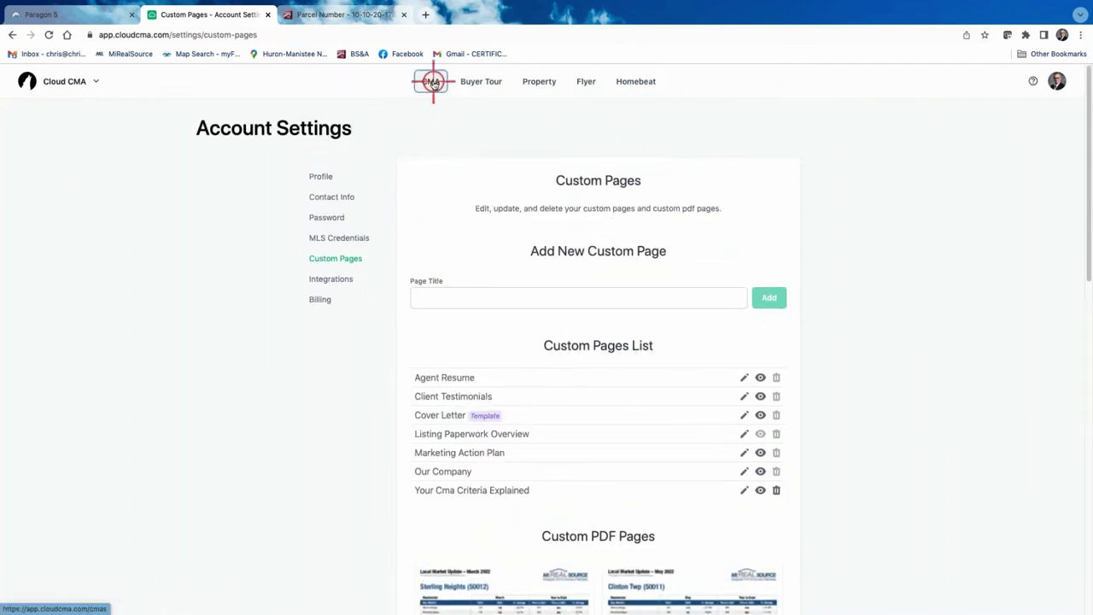
{"action": "left_click", "coordinate": [432, 83]}
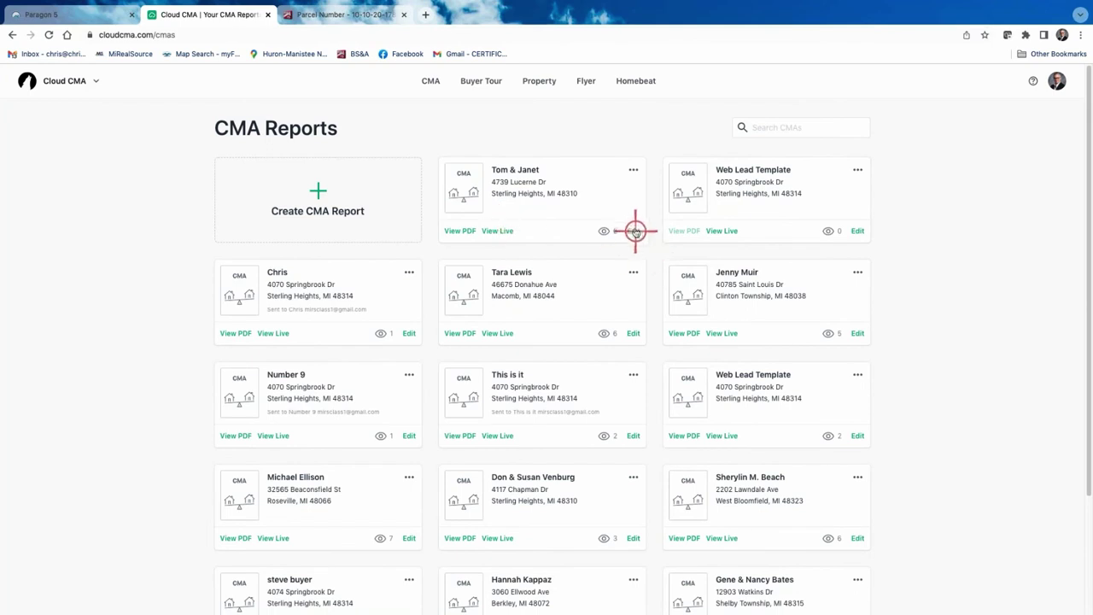
{"action": "left_click", "coordinate": [633, 231]}
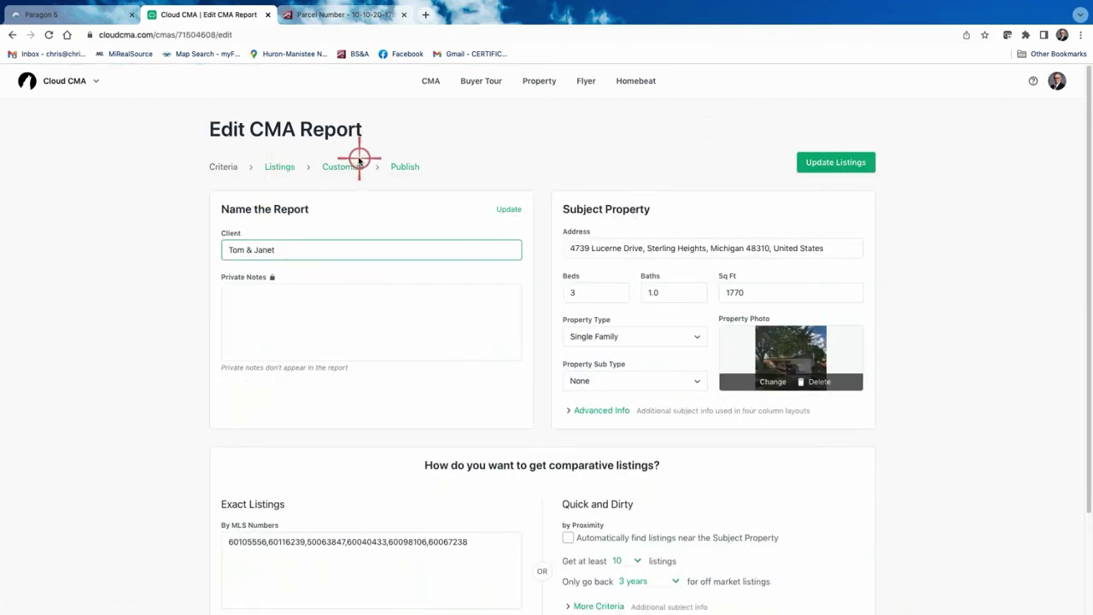
{"action": "left_click", "coordinate": [345, 167]}
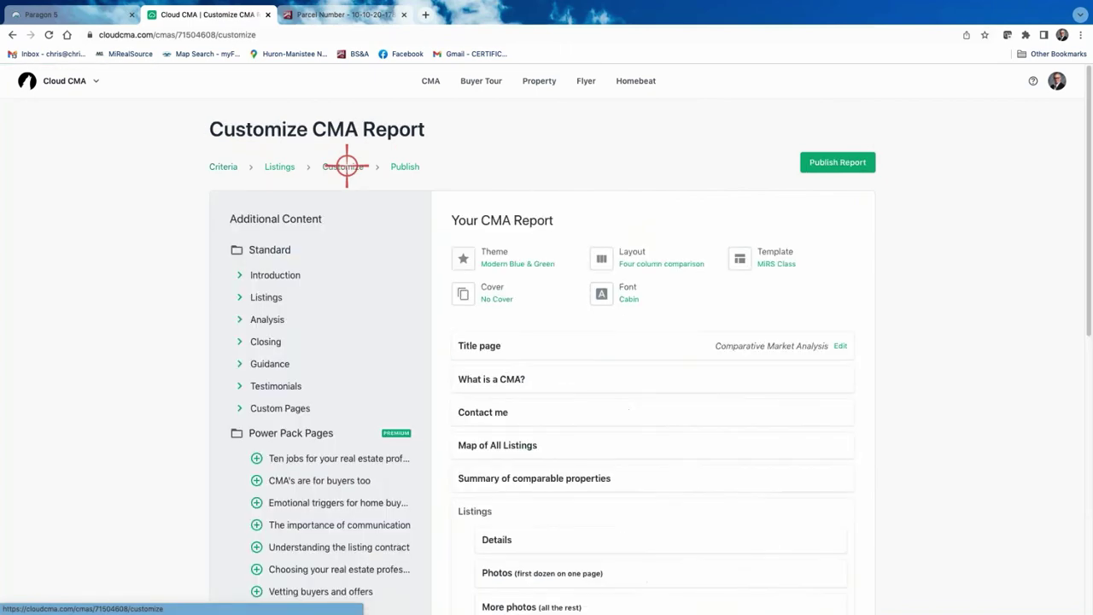
{"action": "scroll", "coordinate": [607, 340], "scroll_direction": "down", "scroll_amount": 1}
{"action": "scroll", "coordinate": [607, 340], "scroll_direction": "down", "scroll_amount": 3}
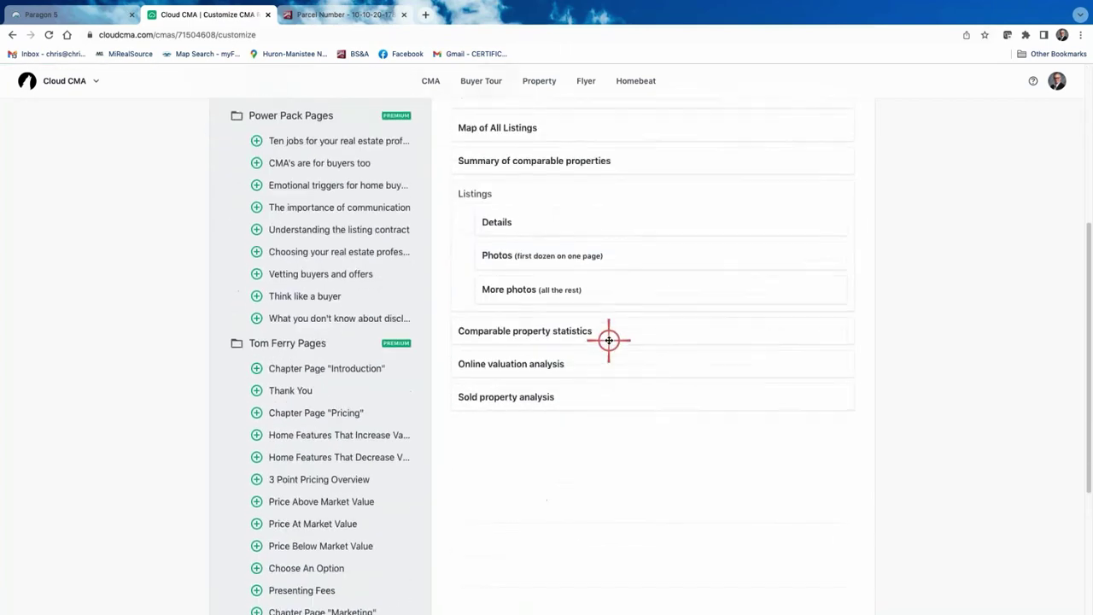
{"action": "scroll", "coordinate": [598, 325], "scroll_direction": "up", "scroll_amount": 4}
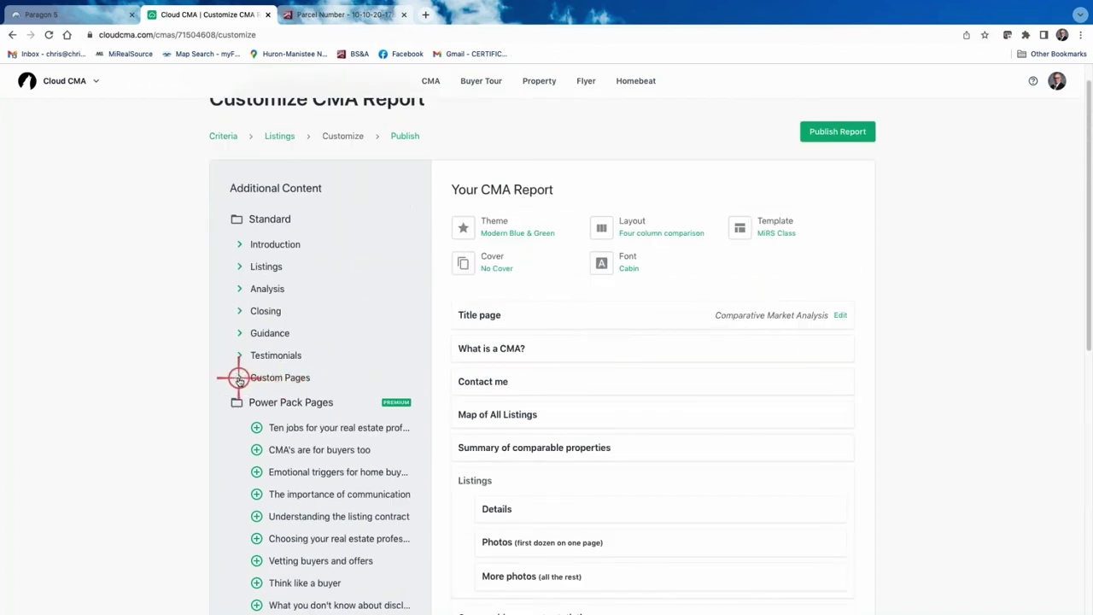
{"action": "left_click", "coordinate": [238, 378]}
{"action": "scroll", "coordinate": [342, 451], "scroll_direction": "down", "scroll_amount": 3}
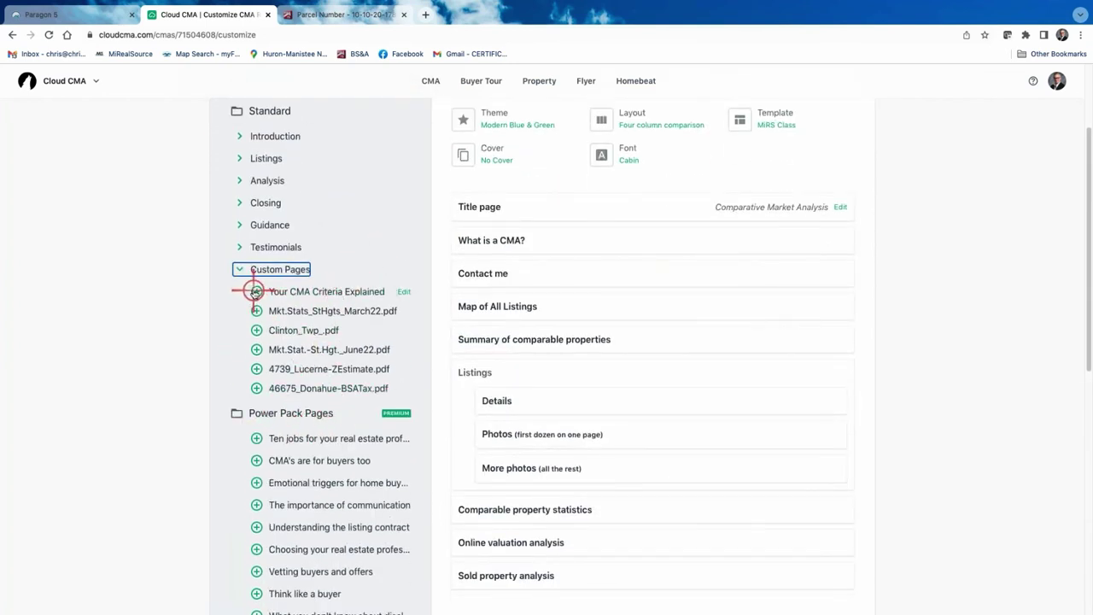
{"action": "left_click", "coordinate": [255, 291]}
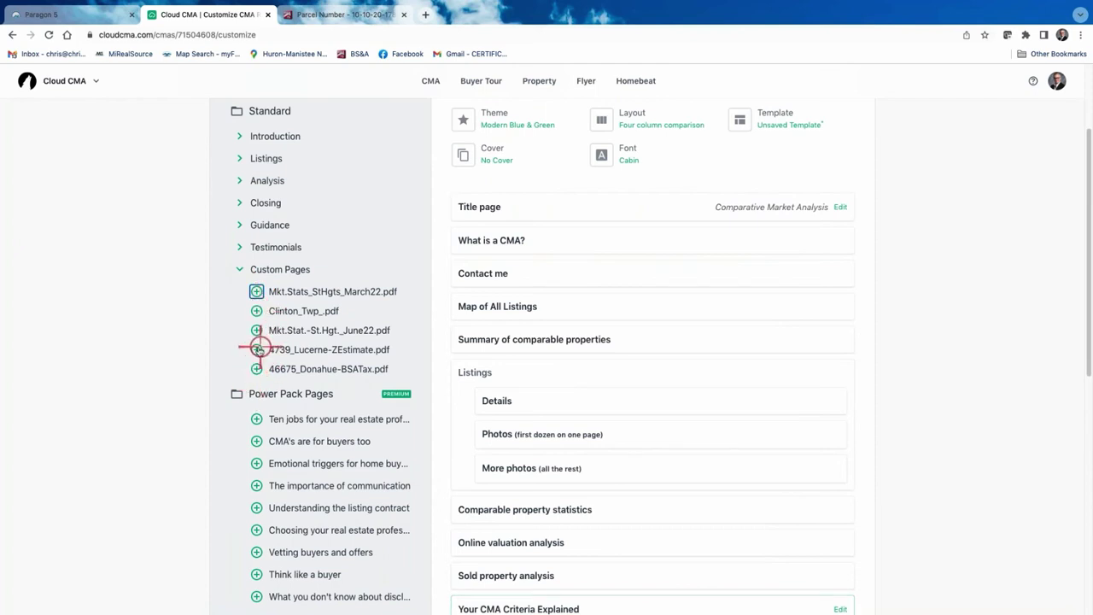
{"action": "left_click", "coordinate": [256, 349]}
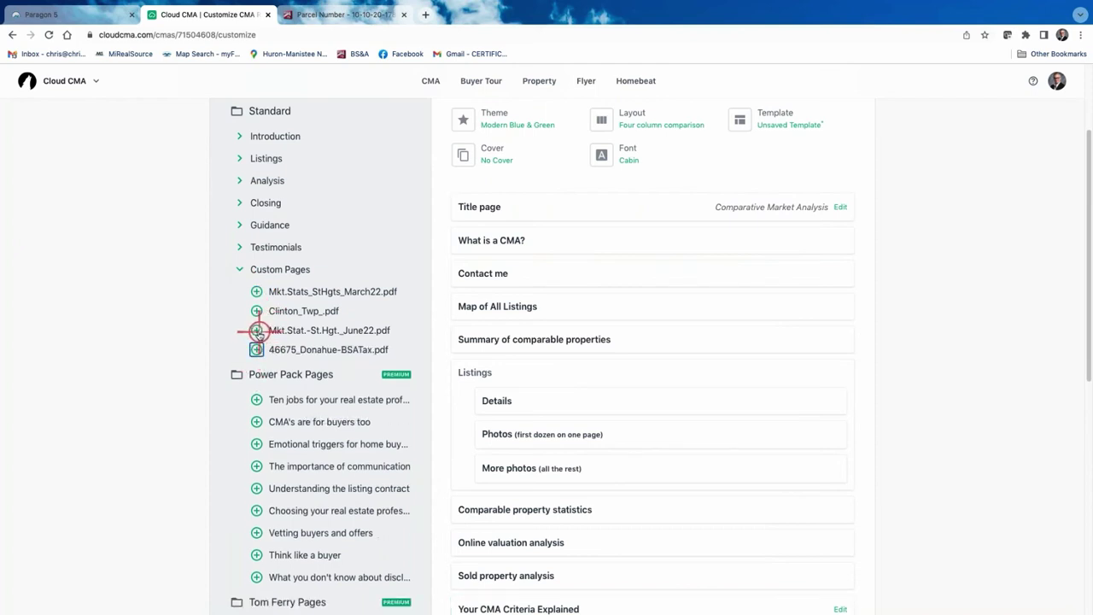
{"action": "scroll", "coordinate": [494, 207], "scroll_direction": "up", "scroll_amount": 1}
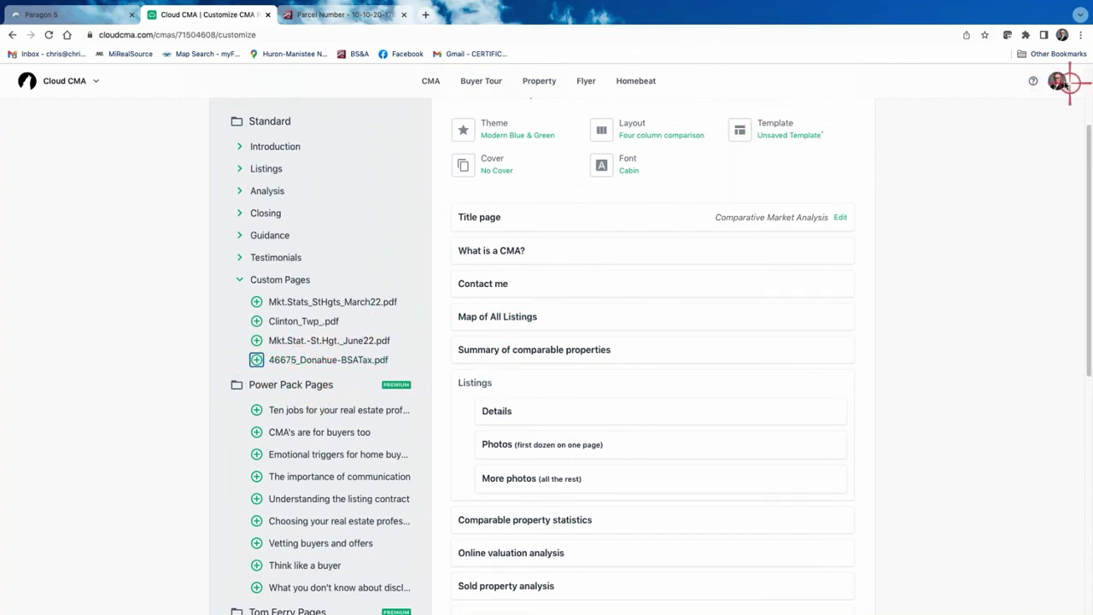
{"action": "left_click", "coordinate": [256, 360]}
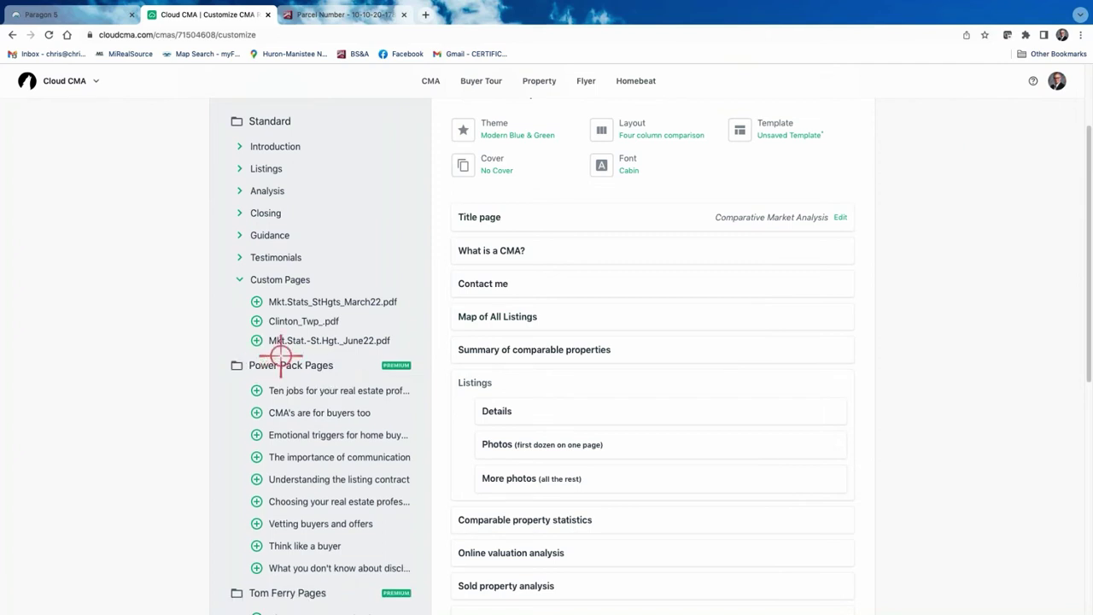
{"action": "scroll", "coordinate": [554, 370], "scroll_direction": "down", "scroll_amount": 1}
{"action": "scroll", "coordinate": [554, 370], "scroll_direction": "down", "scroll_amount": 3}
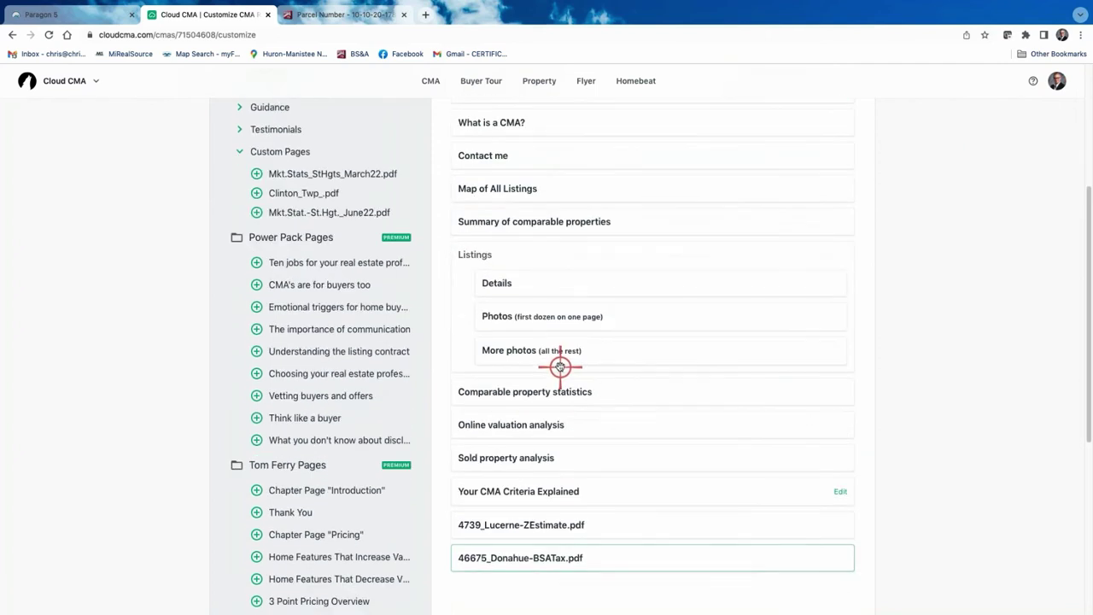
{"action": "scroll", "coordinate": [559, 366], "scroll_direction": "up", "scroll_amount": 1}
{"action": "scroll", "coordinate": [559, 365], "scroll_direction": "up", "scroll_amount": 1}
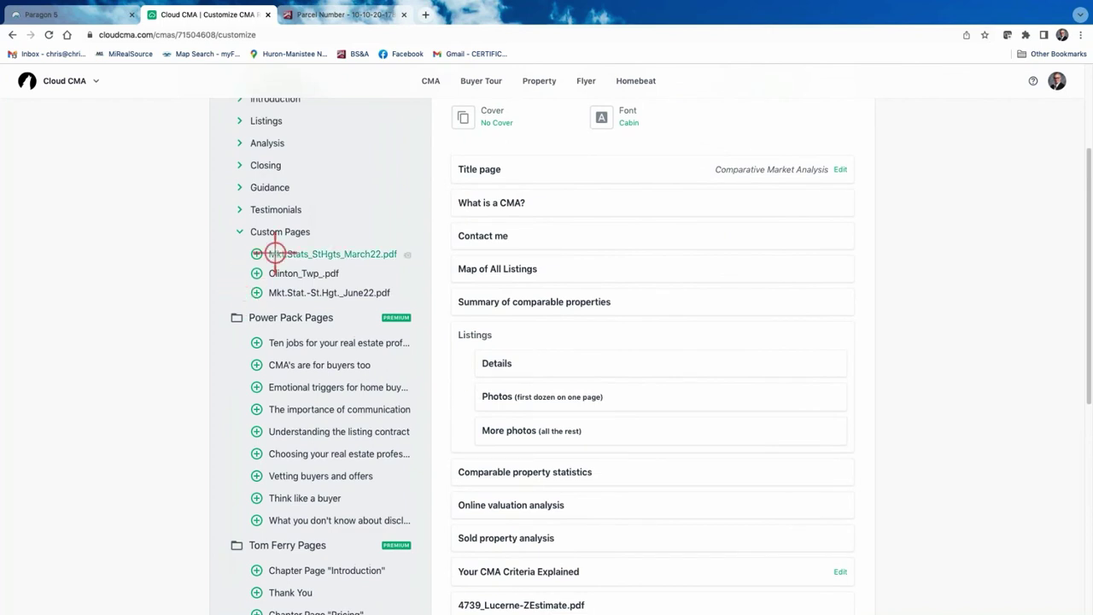
{"action": "left_click", "coordinate": [256, 292]}
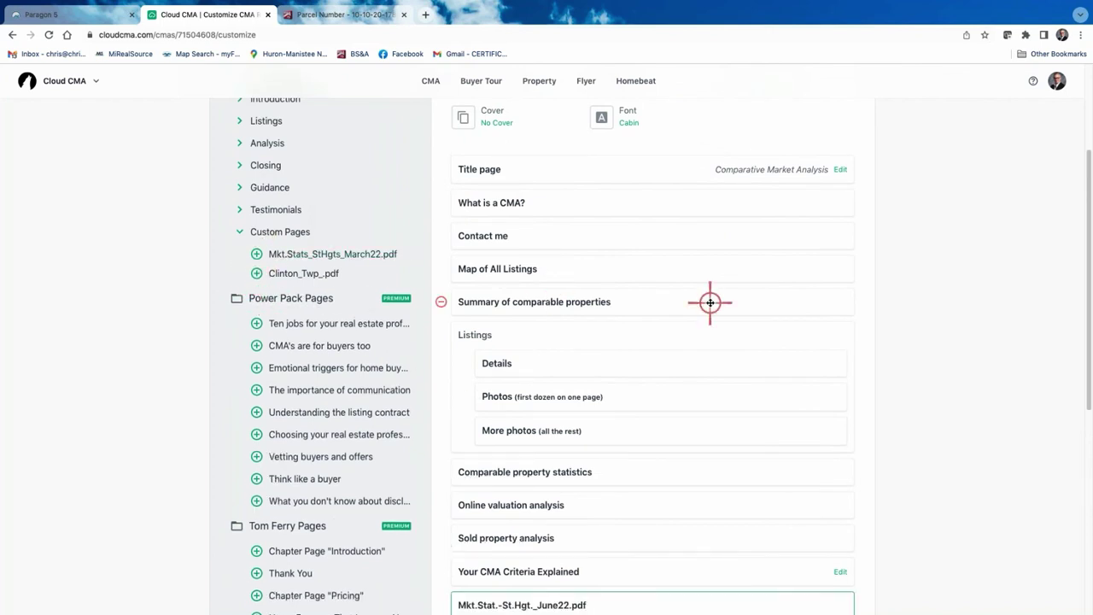
{"action": "scroll", "coordinate": [569, 341], "scroll_direction": "down", "scroll_amount": 3}
{"action": "scroll", "coordinate": [640, 394], "scroll_direction": "down", "scroll_amount": 5}
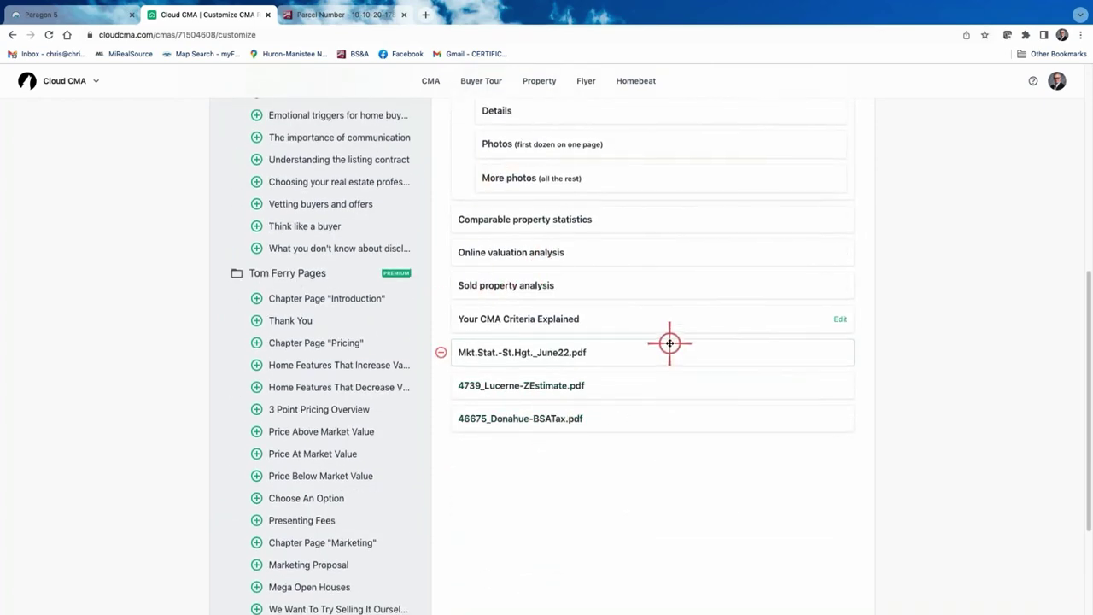
{"action": "scroll", "coordinate": [667, 329], "scroll_direction": "up", "scroll_amount": 1}
{"action": "scroll", "coordinate": [646, 213], "scroll_direction": "up", "scroll_amount": 1}
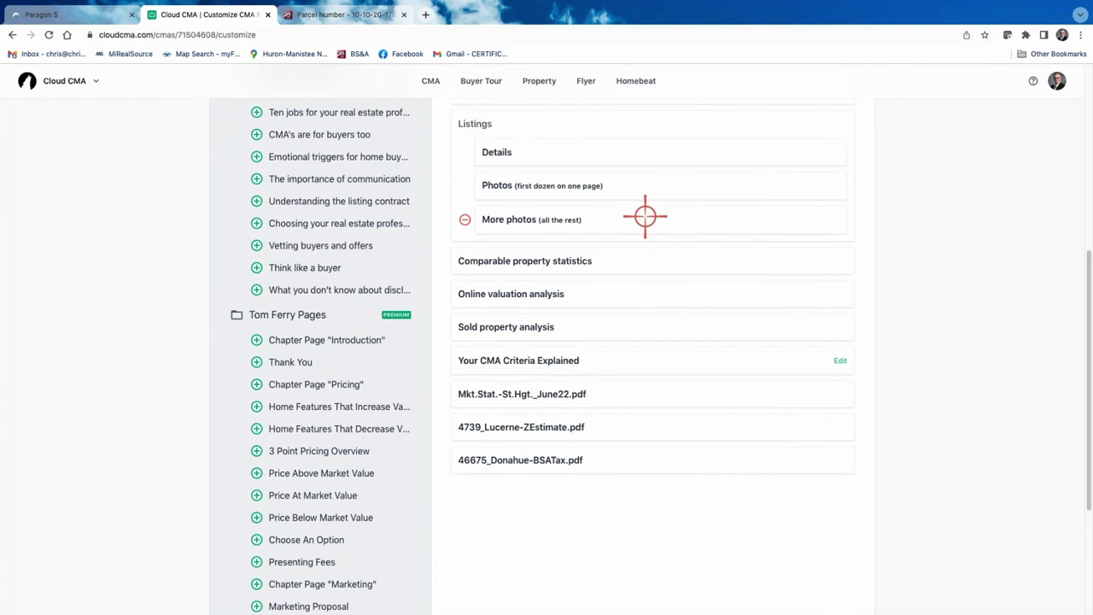
{"action": "scroll", "coordinate": [644, 217], "scroll_direction": "up", "scroll_amount": 1}
{"action": "scroll", "coordinate": [675, 333], "scroll_direction": "up", "scroll_amount": 1}
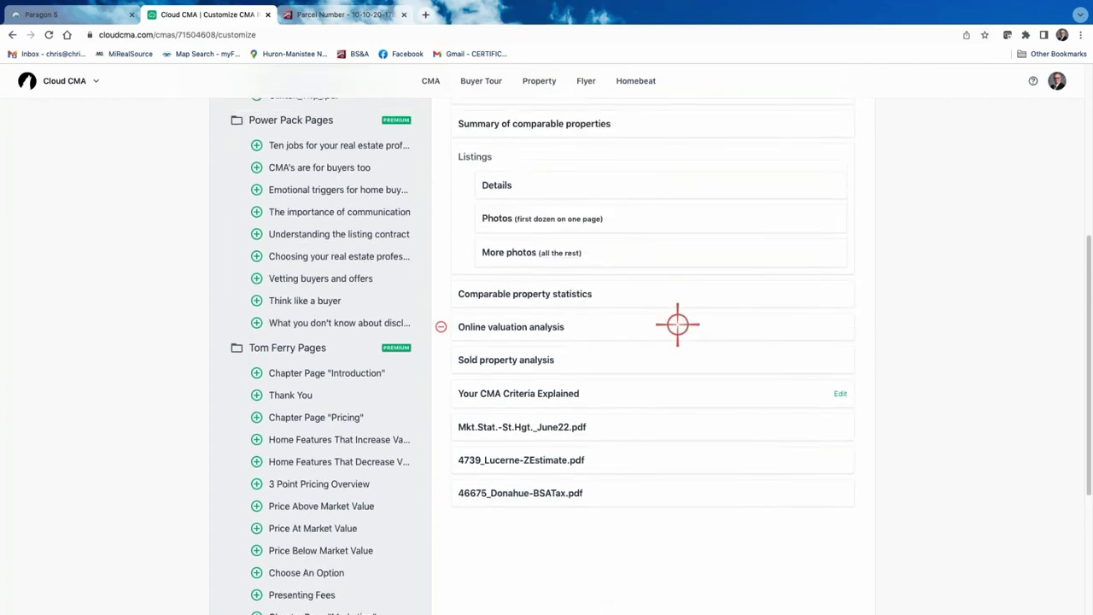
{"action": "scroll", "coordinate": [677, 324], "scroll_direction": "up", "scroll_amount": 2}
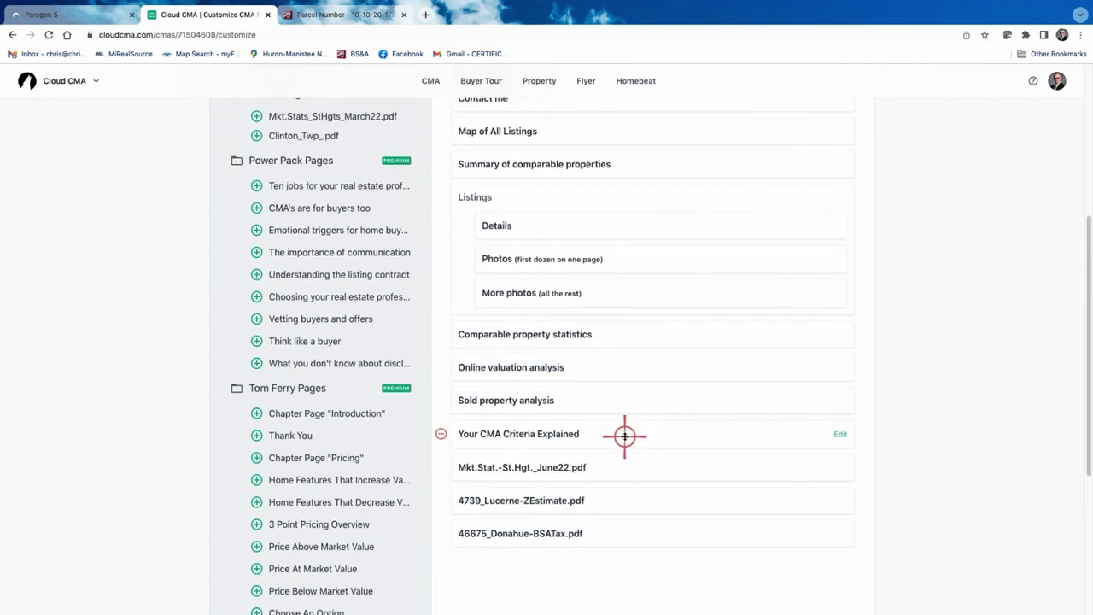
- Place Criteria Explained after What is a CMA?, ZEstimate after property statistics, Contact me last
{"action": "left_click_drag", "start_coordinate": [624, 436], "coordinate": [599, 253]}
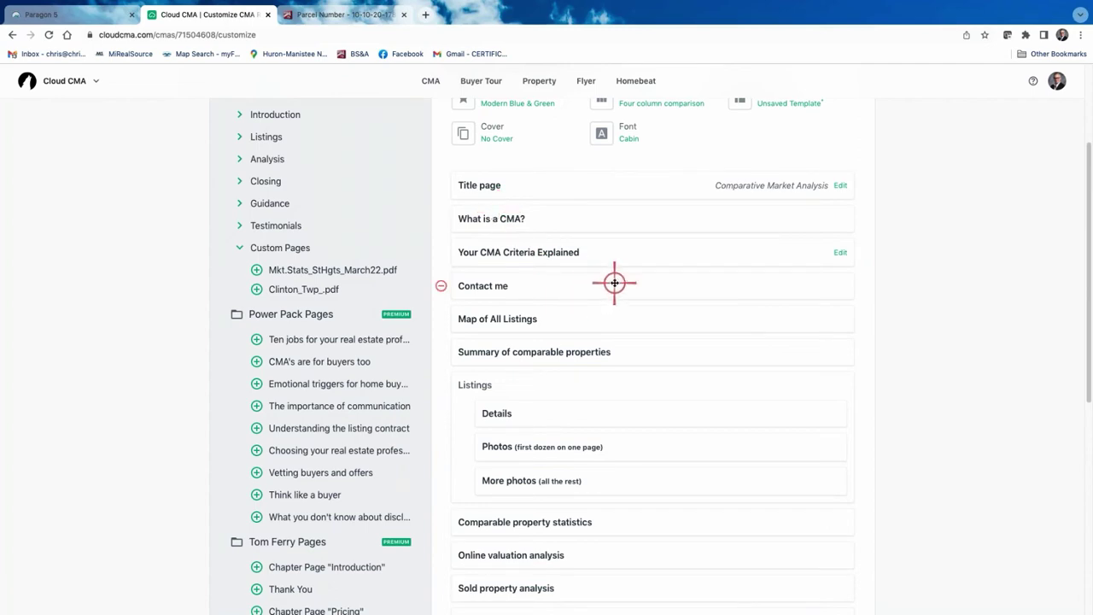
{"action": "left_click_drag", "start_coordinate": [614, 282], "coordinate": [612, 440]}
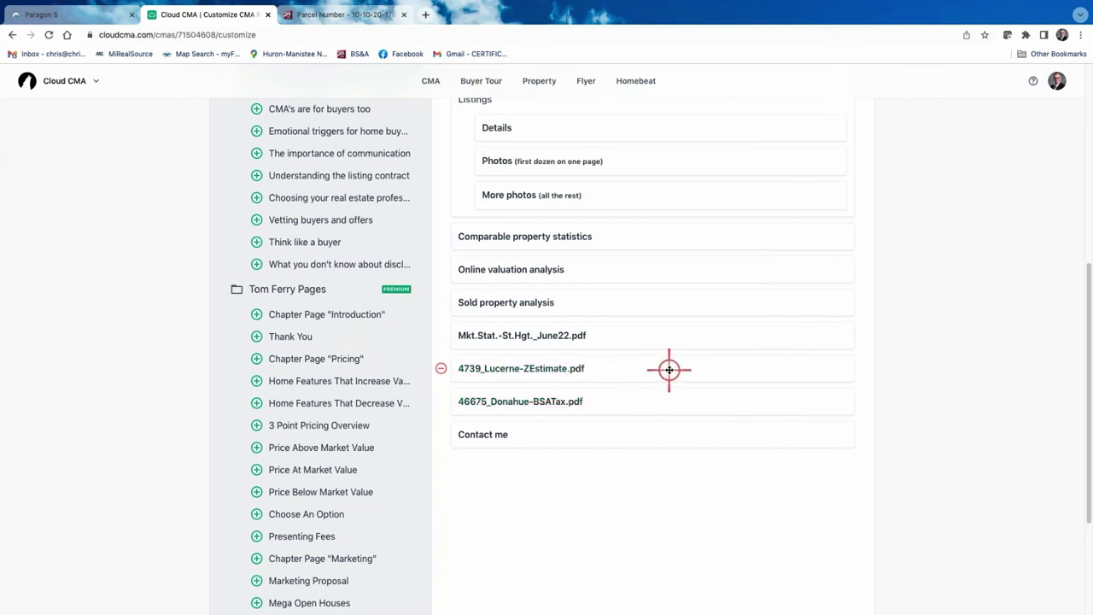
{"action": "left_click_drag", "start_coordinate": [669, 368], "coordinate": [667, 266]}
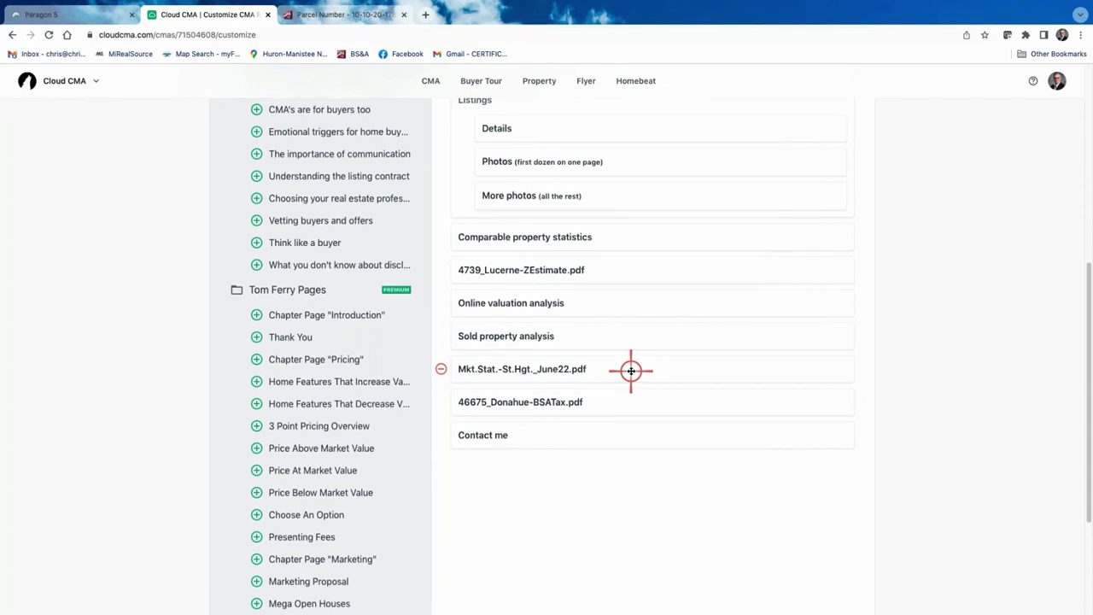
{"action": "scroll", "coordinate": [555, 402], "scroll_direction": "up", "scroll_amount": 1}
{"action": "scroll", "coordinate": [641, 380], "scroll_direction": "up", "scroll_amount": 1}
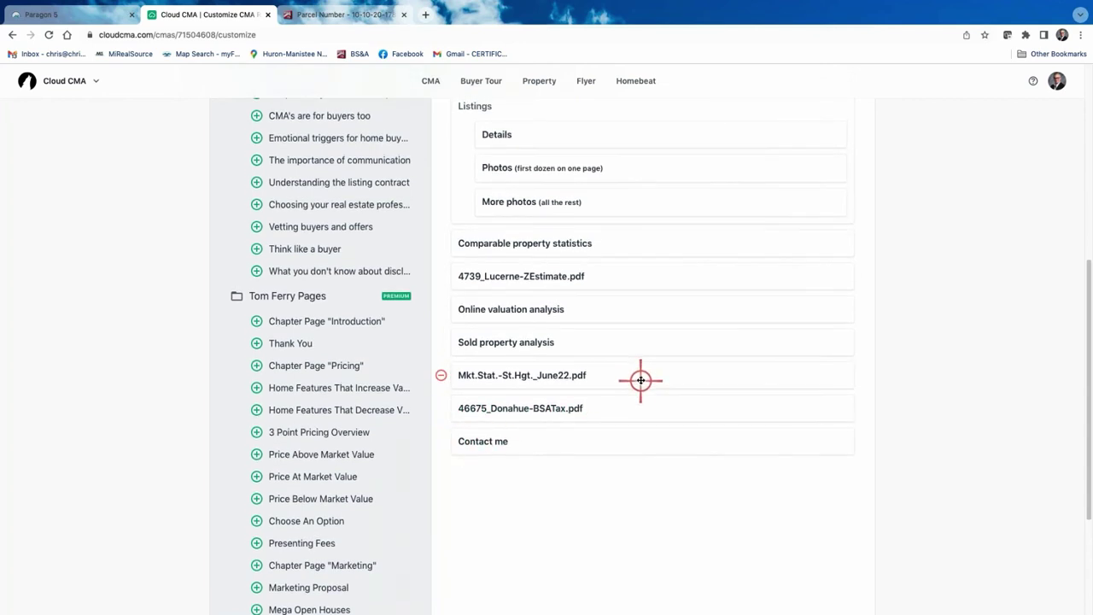
{"action": "scroll", "coordinate": [642, 378], "scroll_direction": "up", "scroll_amount": 1}
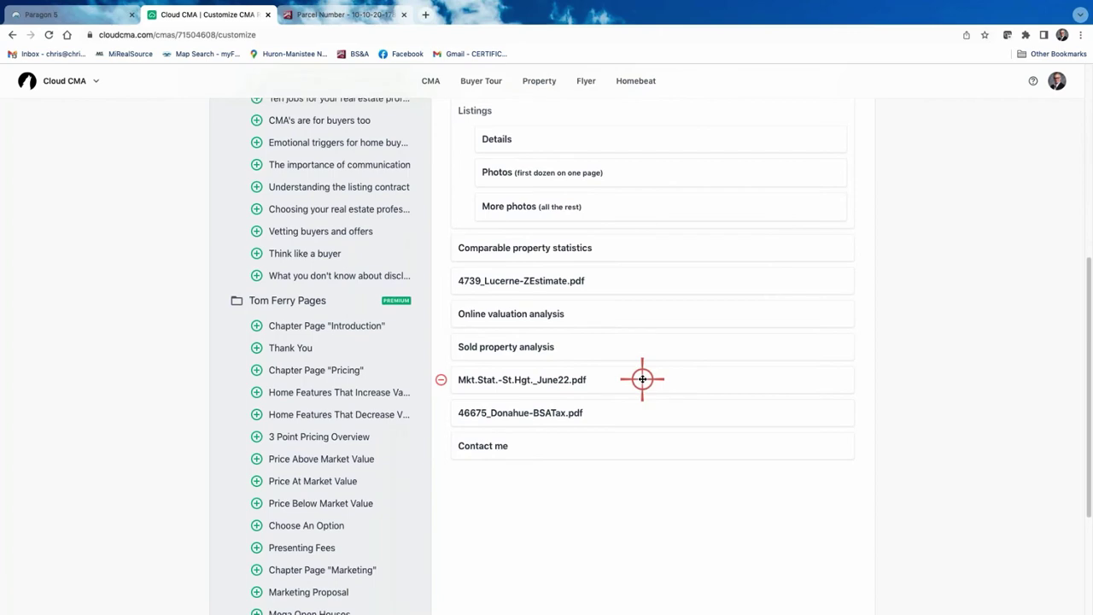
{"action": "scroll", "coordinate": [642, 378], "scroll_direction": "up", "scroll_amount": 5}
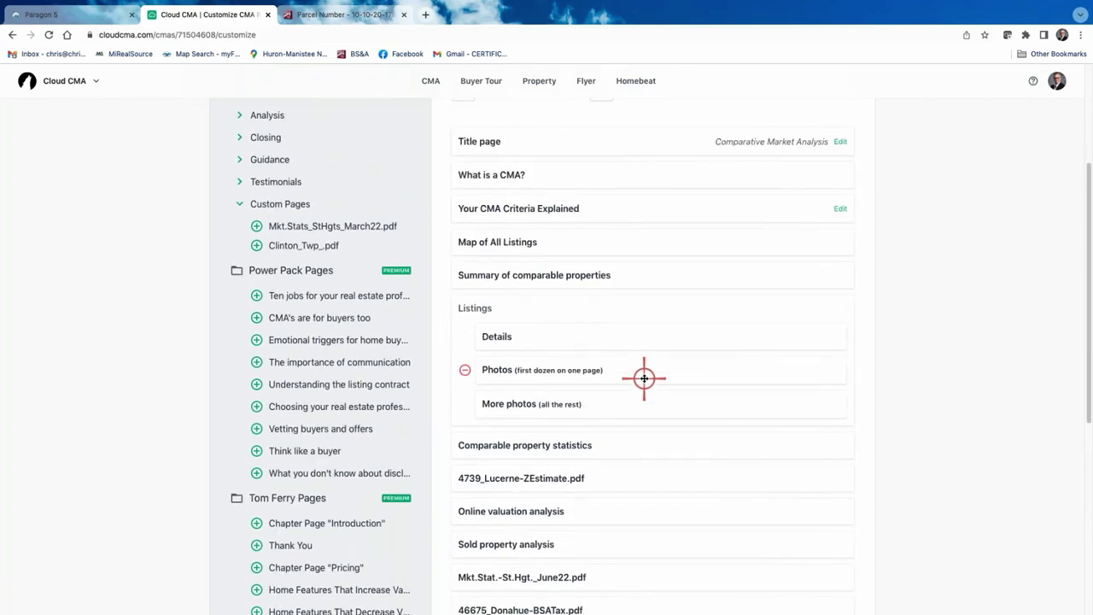
{"action": "scroll", "coordinate": [644, 378], "scroll_direction": "up", "scroll_amount": 5}
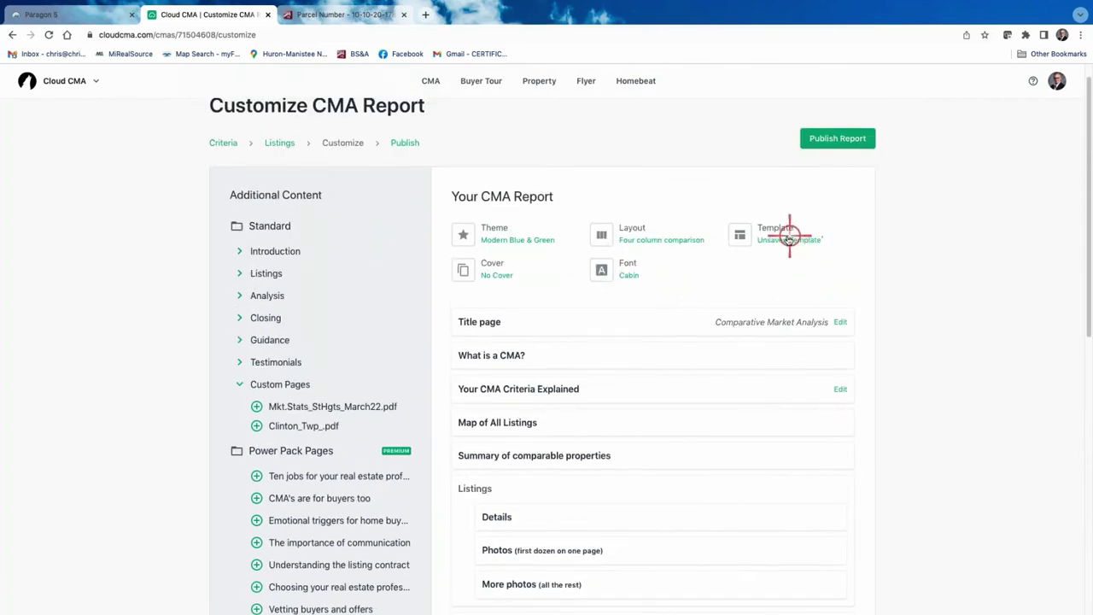
- Save the current page set and order as the template 'MiRS Class', then review the pages
{"action": "left_click", "coordinate": [787, 237]}
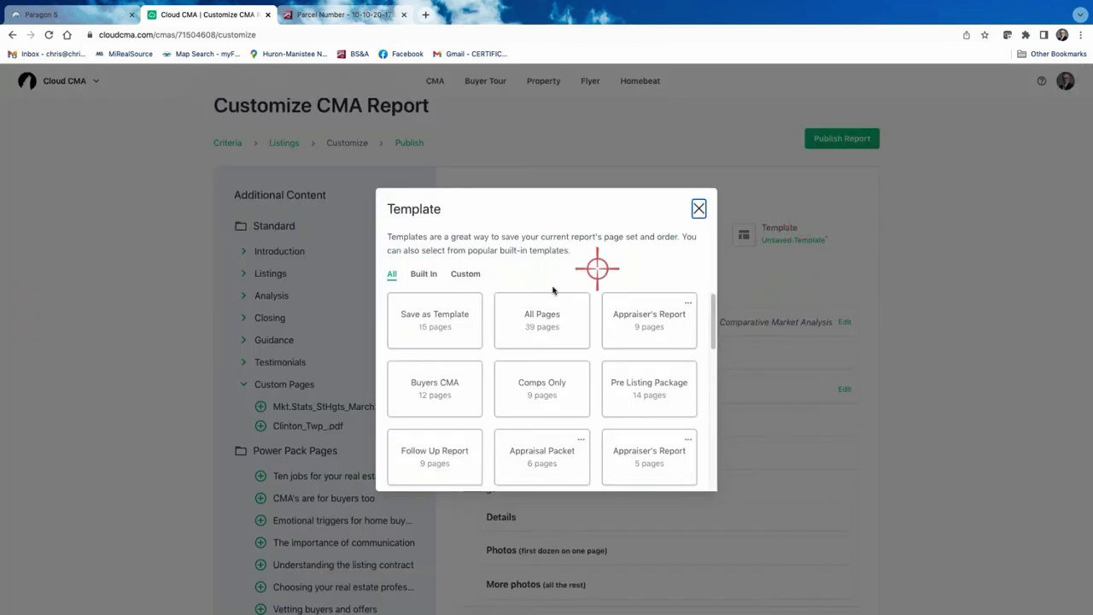
{"action": "left_click", "coordinate": [443, 312]}
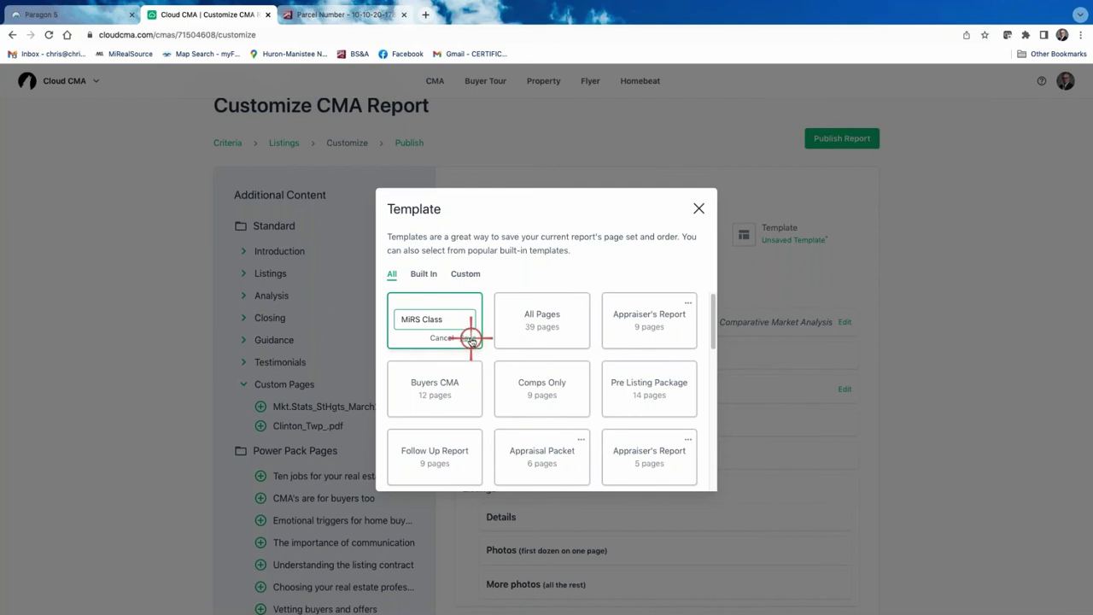
{"action": "left_click", "coordinate": [468, 337]}
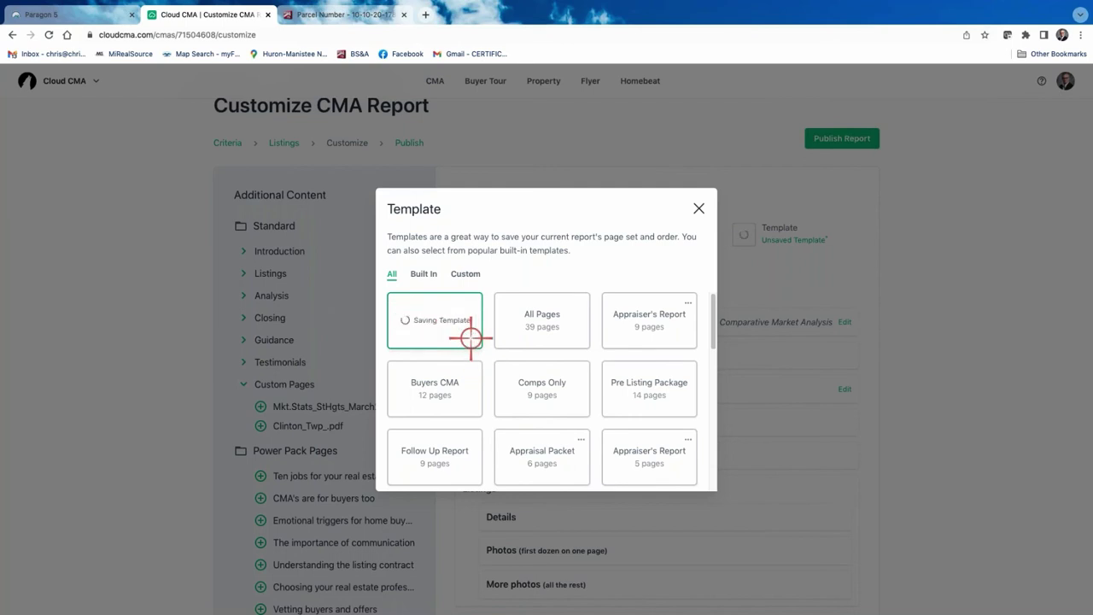
{"action": "left_click", "coordinate": [698, 207]}
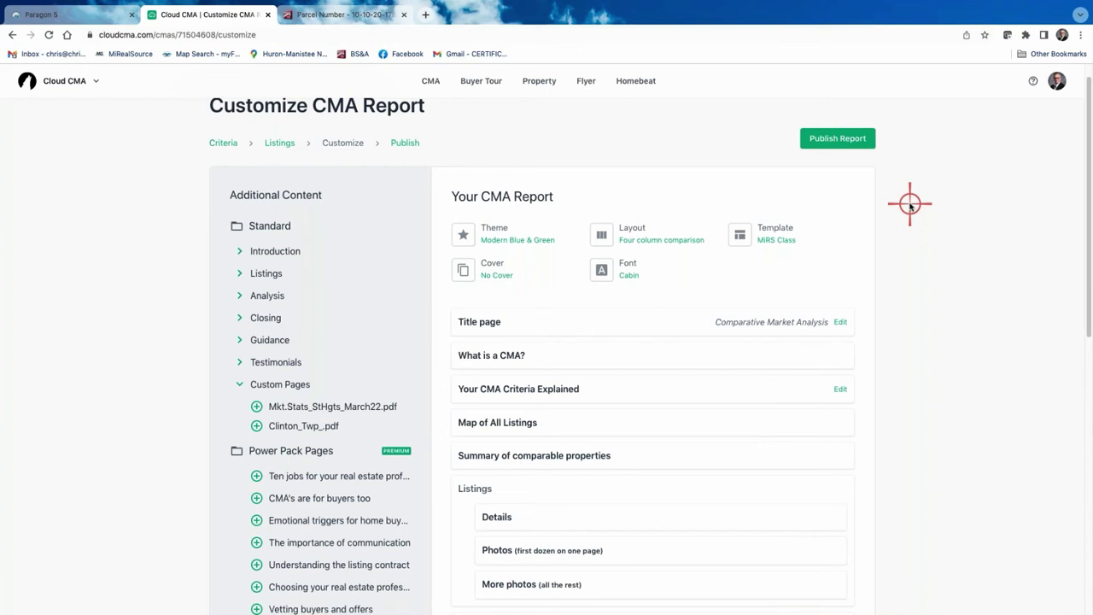
{"action": "scroll", "coordinate": [504, 437], "scroll_direction": "down", "scroll_amount": 2}
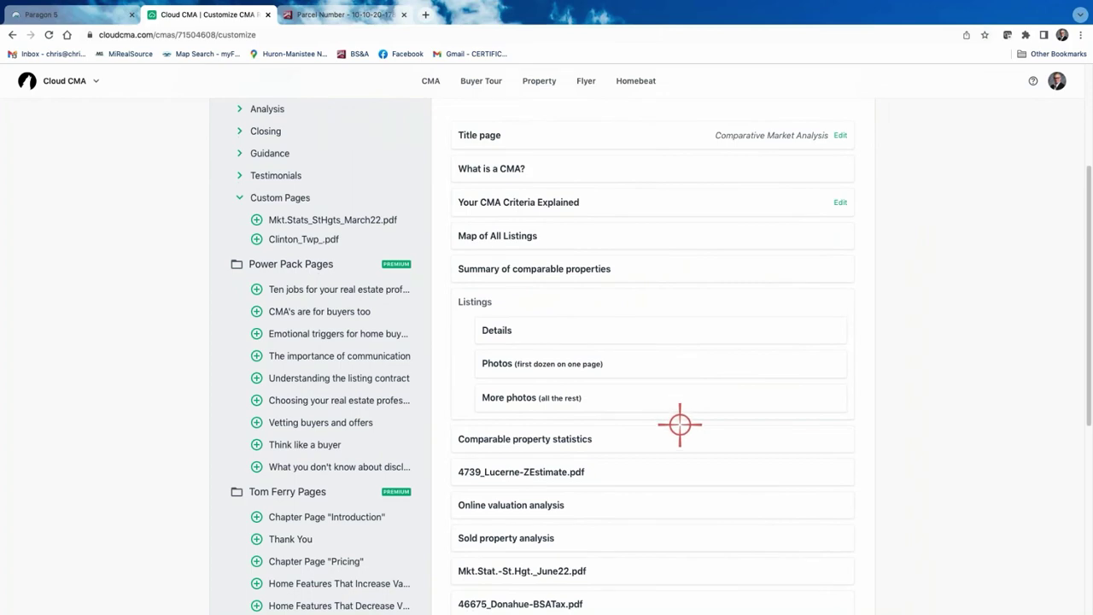
{"action": "scroll", "coordinate": [683, 422], "scroll_direction": "down", "scroll_amount": 1}
{"action": "scroll", "coordinate": [654, 429], "scroll_direction": "down", "scroll_amount": 1}
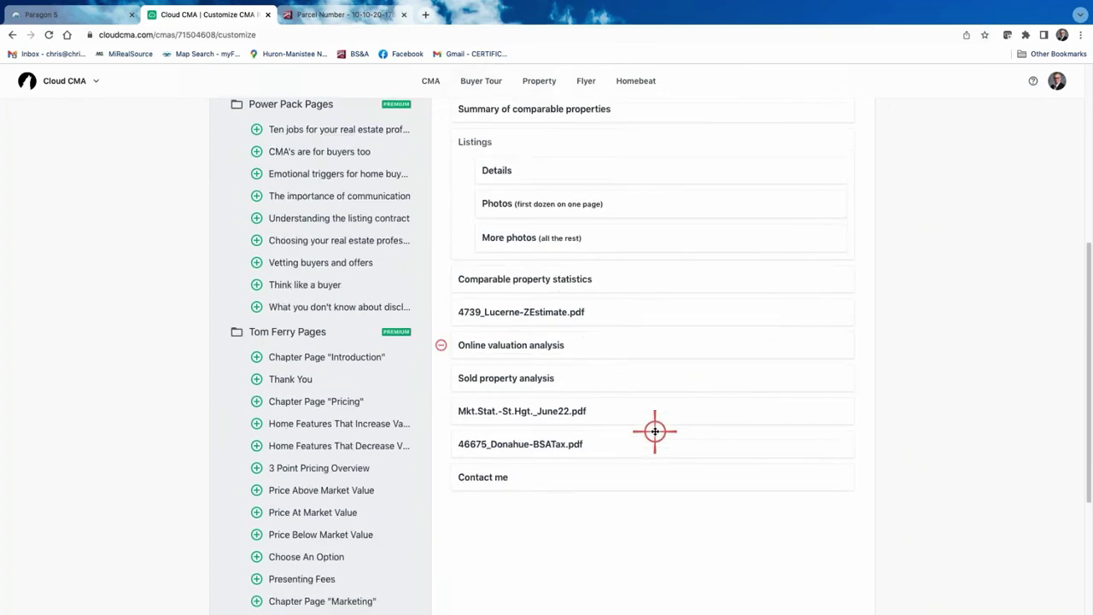
{"action": "scroll", "coordinate": [654, 429], "scroll_direction": "up", "scroll_amount": 3}
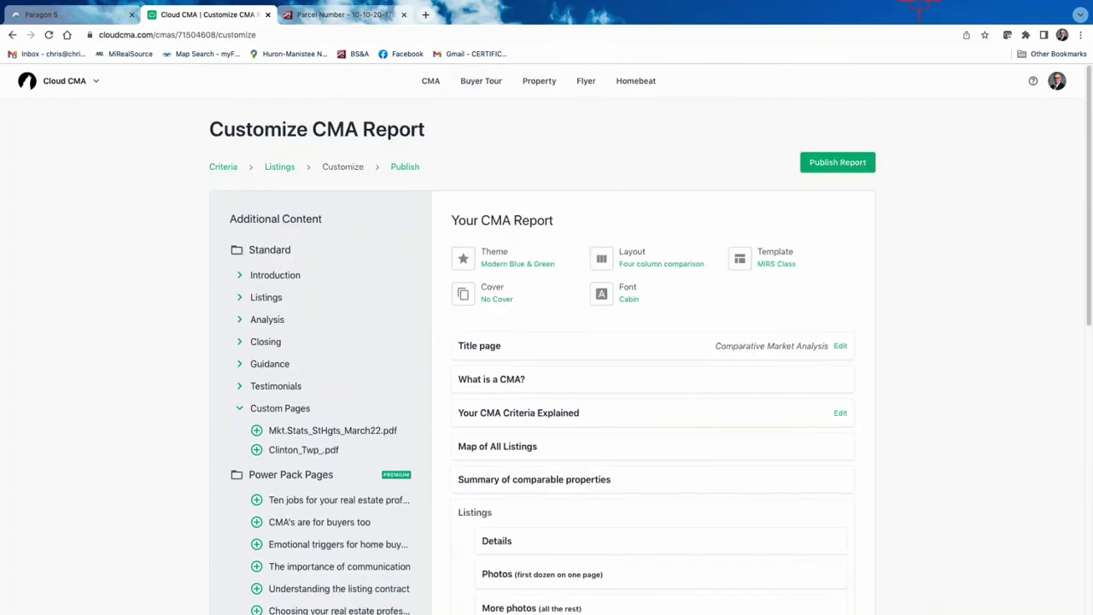
- Republish the customized report and open its PDF in a new tab
{"action": "left_click", "coordinate": [836, 162]}
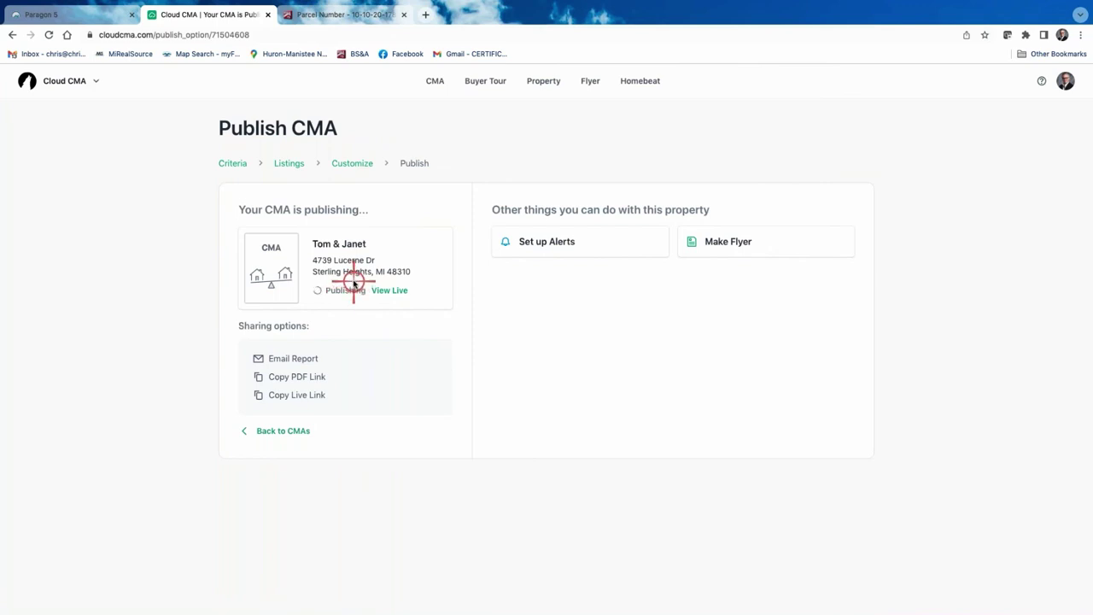
{"action": "left_click", "coordinate": [334, 290]}
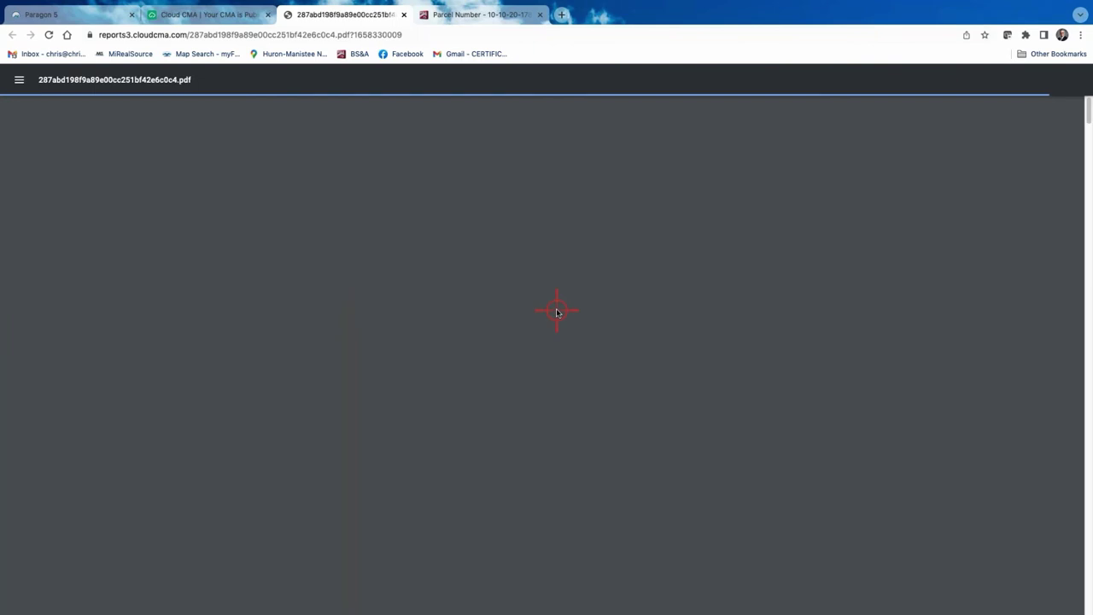
- Scroll through the PDF's Comparable Properties pages 6–7 down to page 8, Comparable Property Statistics
{"action": "scroll", "coordinate": [529, 285], "scroll_direction": "down", "scroll_amount": 10}
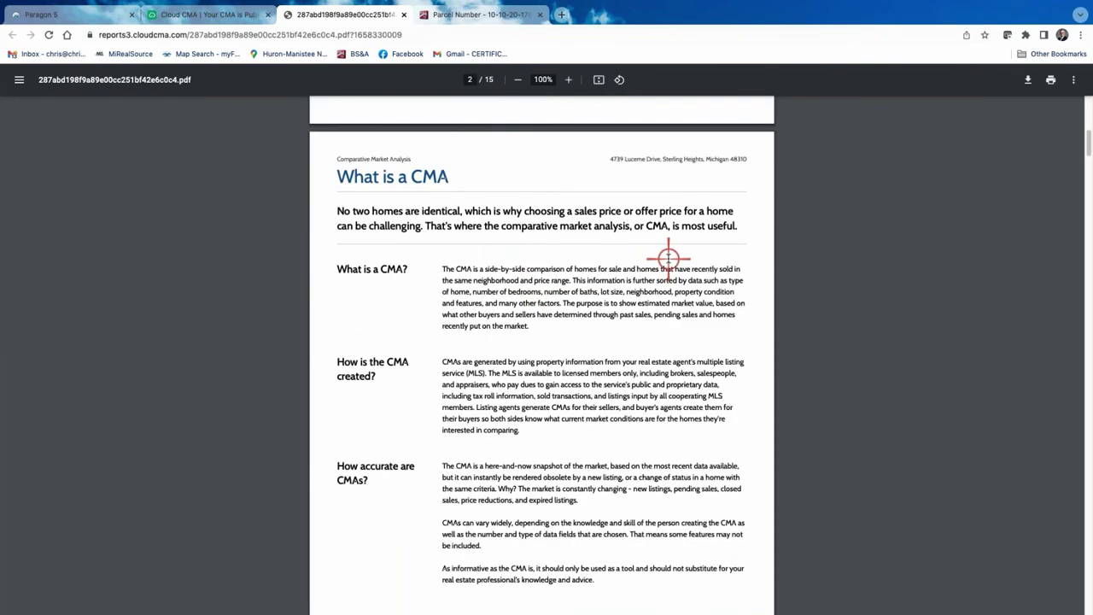
{"action": "scroll", "coordinate": [668, 258], "scroll_direction": "down", "scroll_amount": 6}
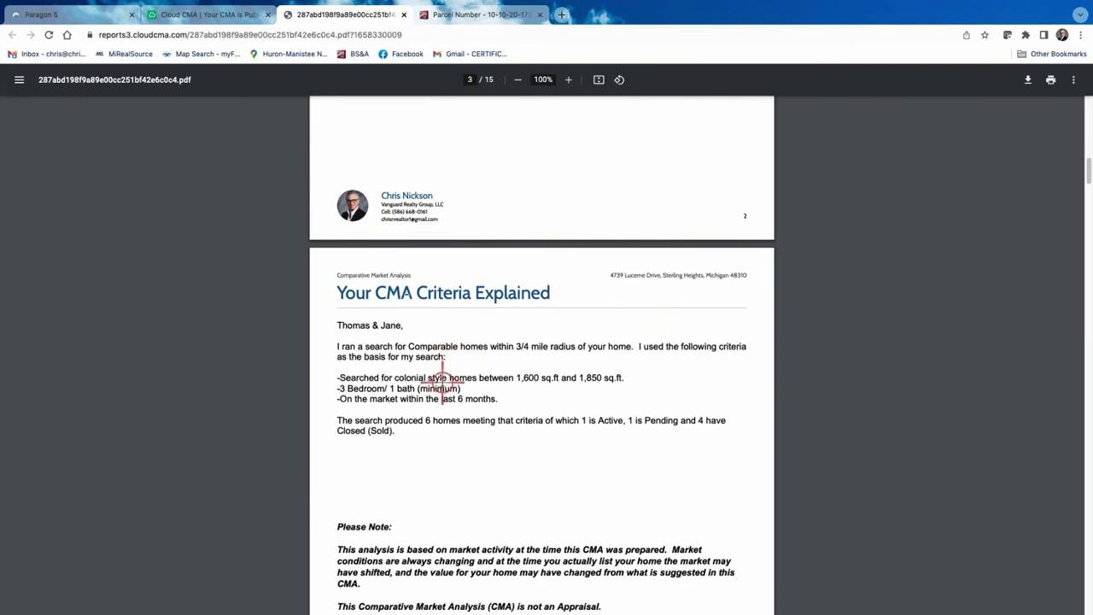
{"action": "scroll", "coordinate": [442, 381], "scroll_direction": "down", "scroll_amount": 6}
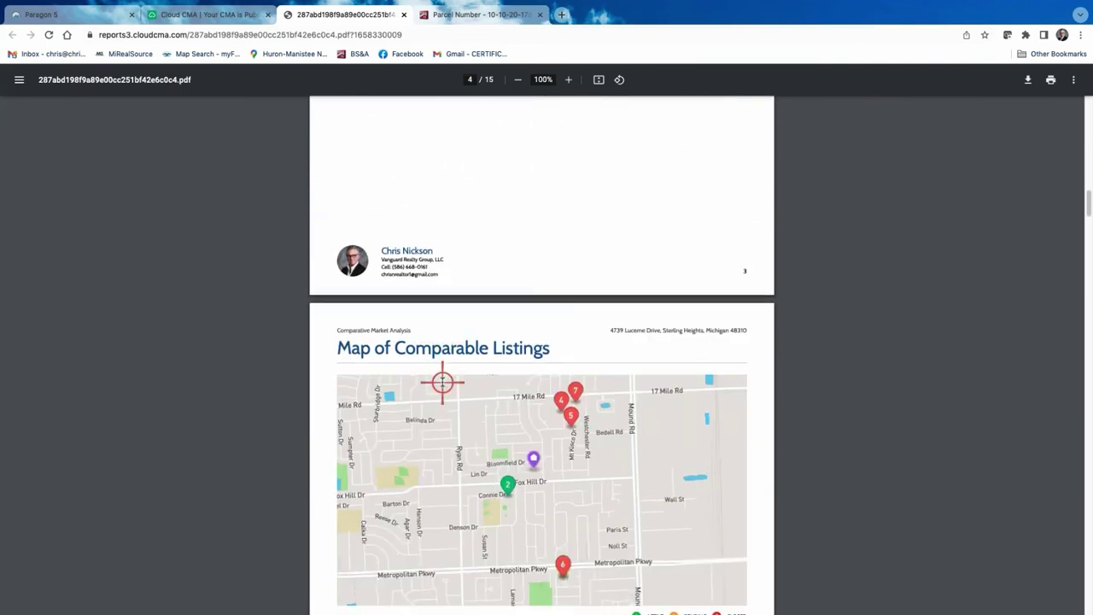
{"action": "scroll", "coordinate": [441, 381], "scroll_direction": "down", "scroll_amount": 8}
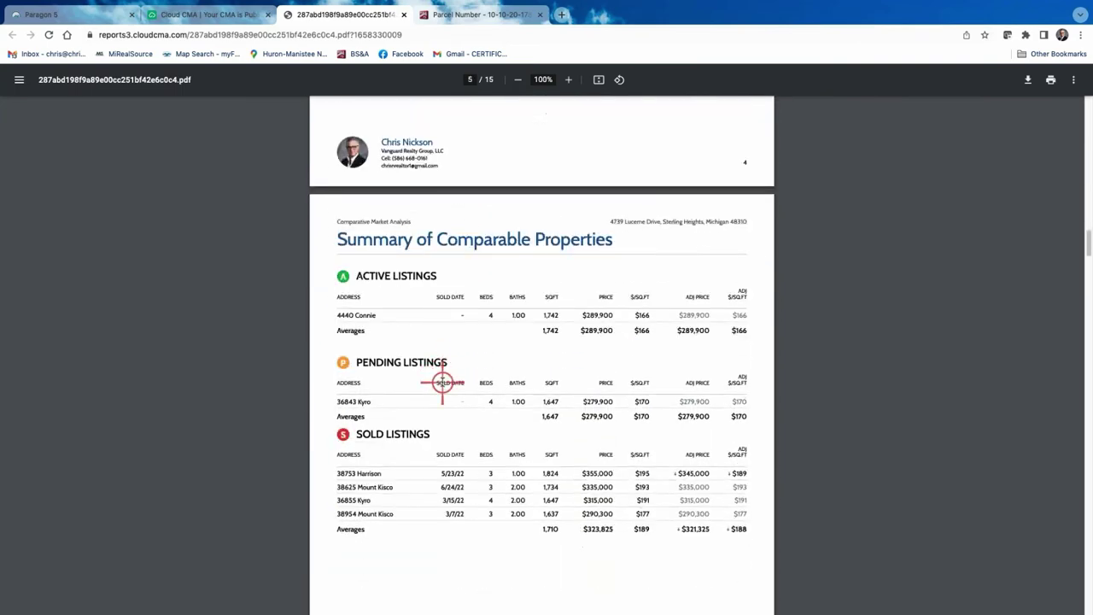
{"action": "scroll", "coordinate": [441, 382], "scroll_direction": "down", "scroll_amount": 8}
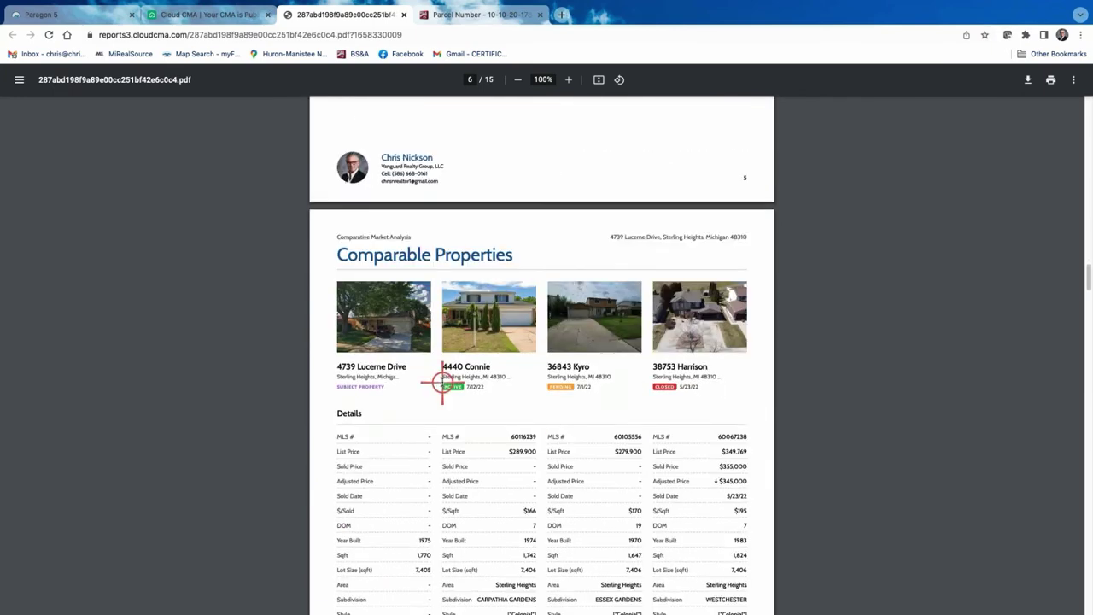
{"action": "scroll", "coordinate": [441, 381], "scroll_direction": "down", "scroll_amount": 1}
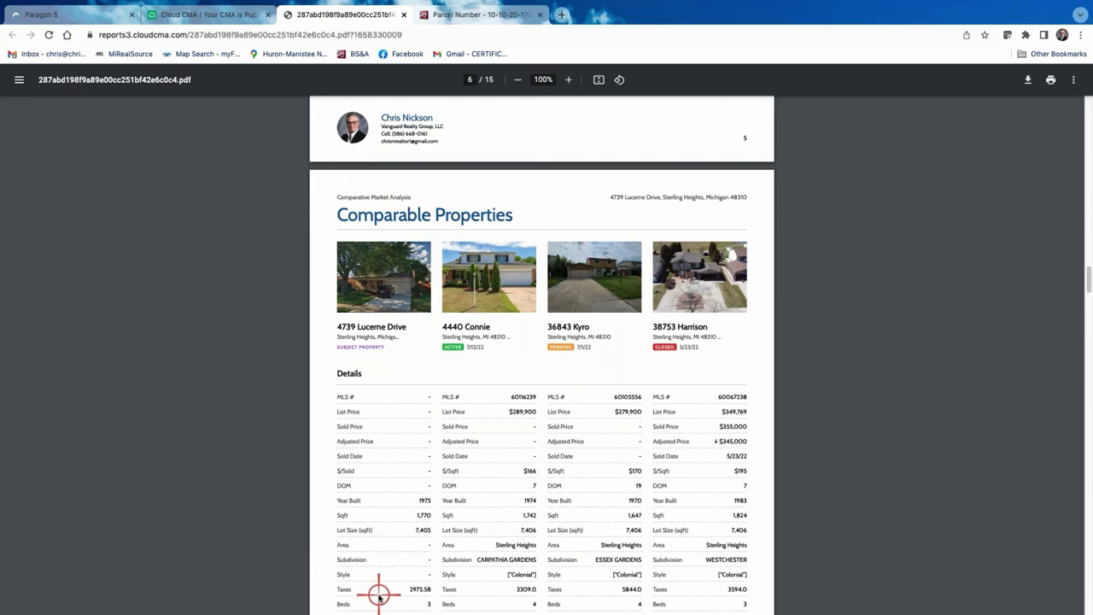
{"action": "scroll", "coordinate": [393, 512], "scroll_direction": "down", "scroll_amount": 4}
{"action": "scroll", "coordinate": [666, 374], "scroll_direction": "down", "scroll_amount": 10}
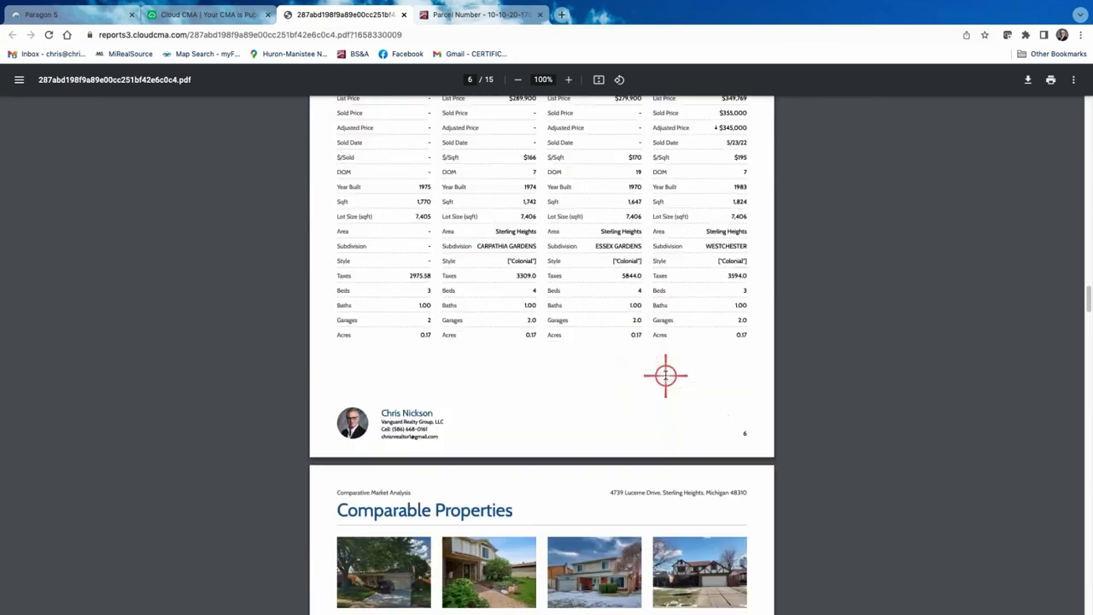
{"action": "scroll", "coordinate": [394, 474], "scroll_direction": "down", "scroll_amount": 2}
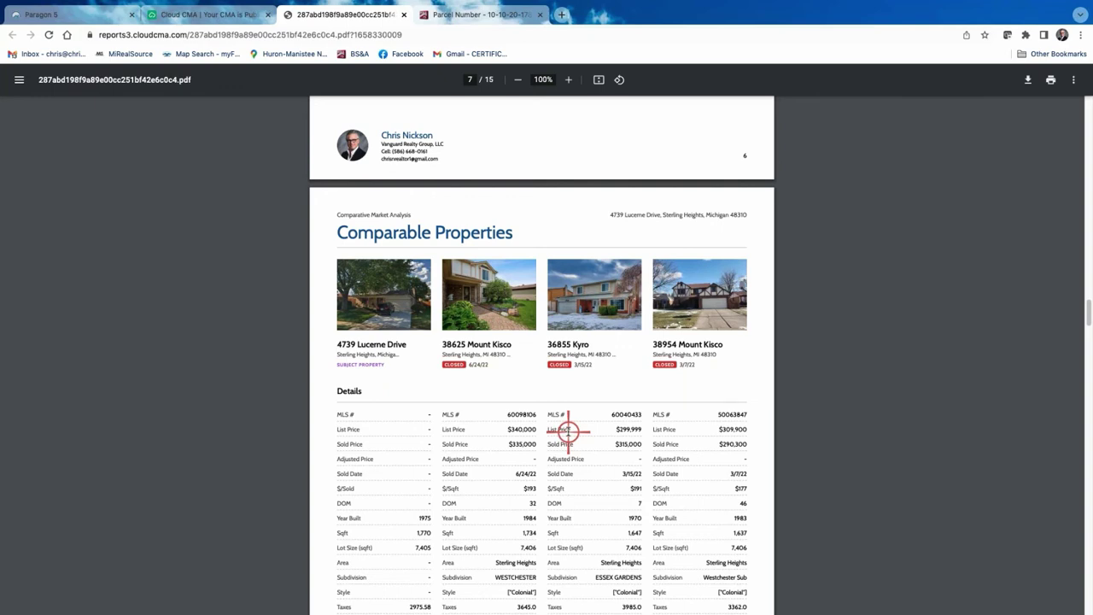
{"action": "scroll", "coordinate": [568, 431], "scroll_direction": "down", "scroll_amount": 3}
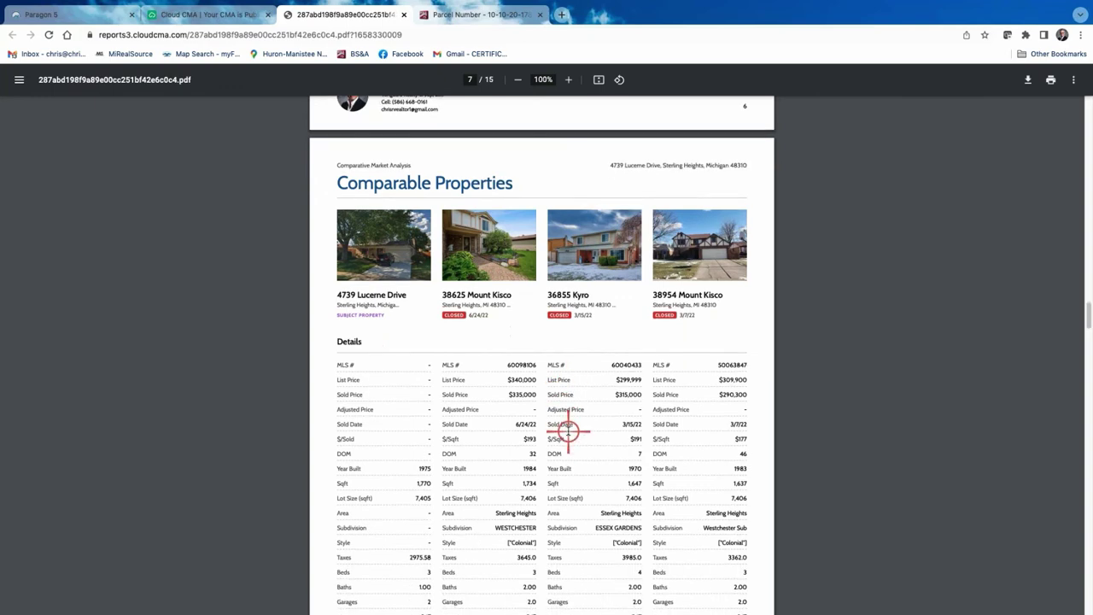
{"action": "scroll", "coordinate": [568, 431], "scroll_direction": "down", "scroll_amount": 15}
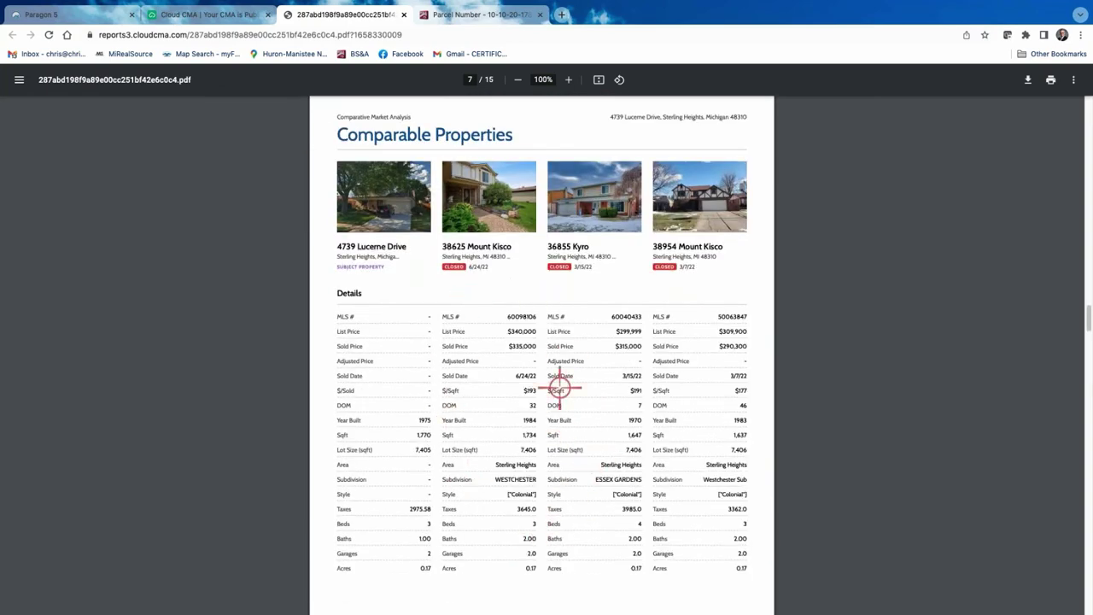
{"action": "scroll", "coordinate": [514, 395], "scroll_direction": "down", "scroll_amount": 1}
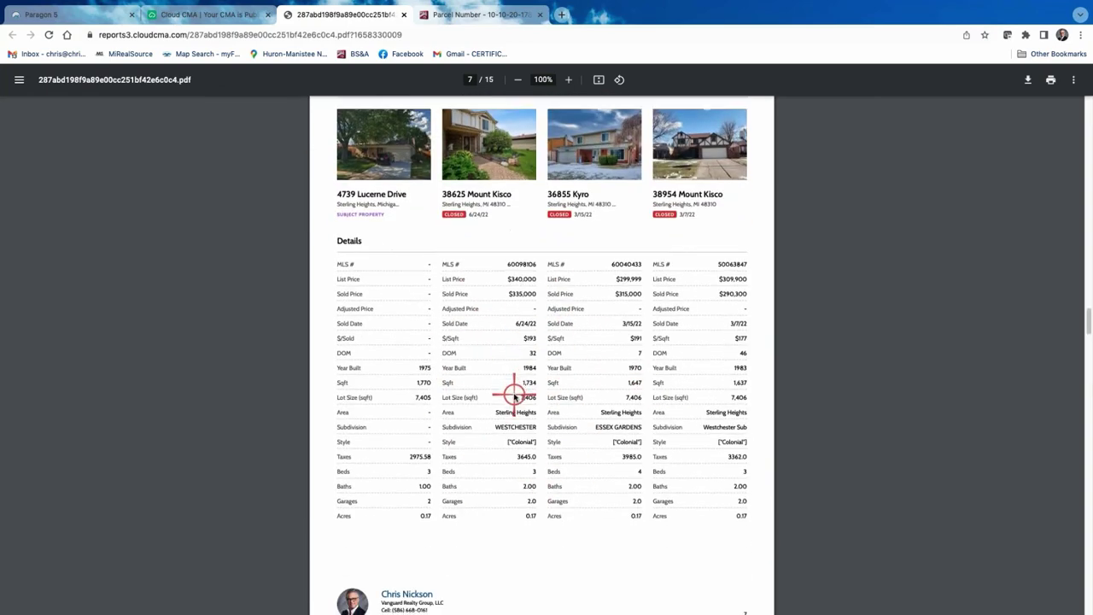
{"action": "scroll", "coordinate": [514, 395], "scroll_direction": "down", "scroll_amount": 1}
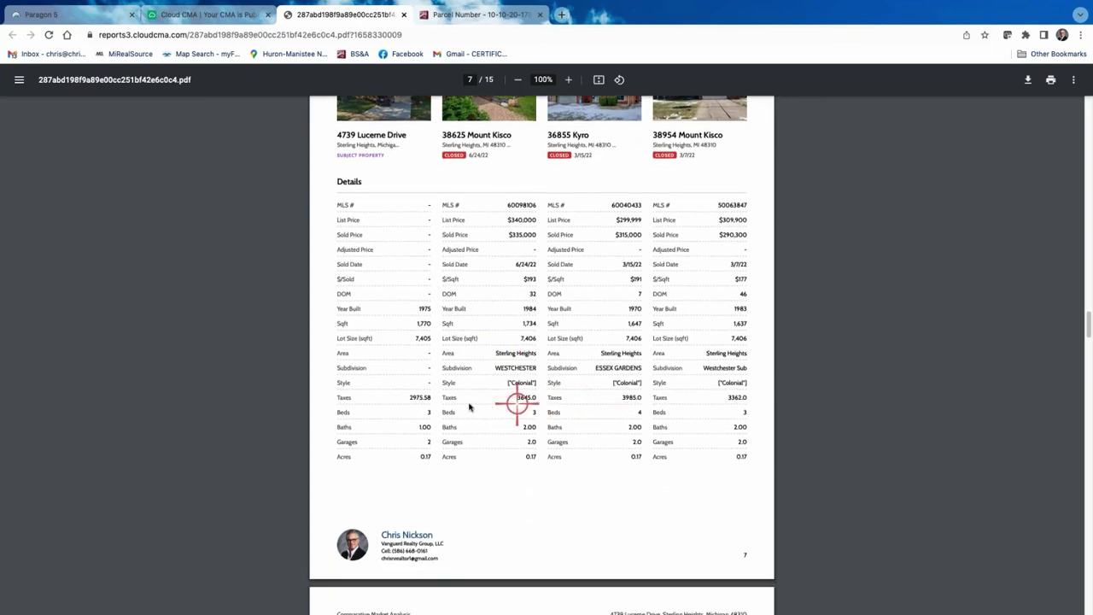
{"action": "scroll", "coordinate": [501, 364], "scroll_direction": "down", "scroll_amount": 1}
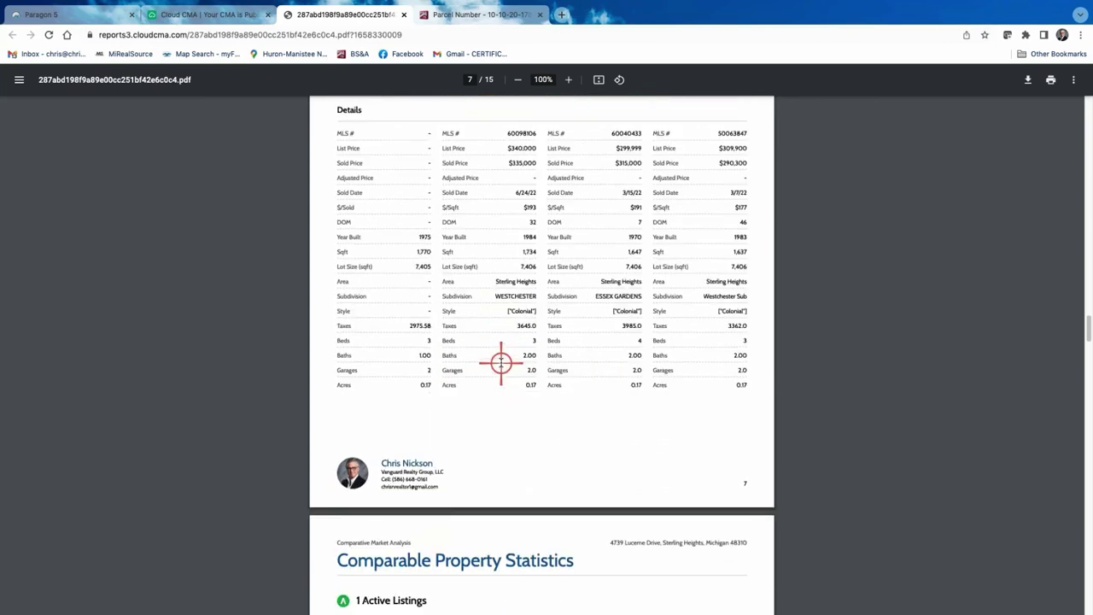
{"action": "scroll", "coordinate": [501, 364], "scroll_direction": "down", "scroll_amount": 1}
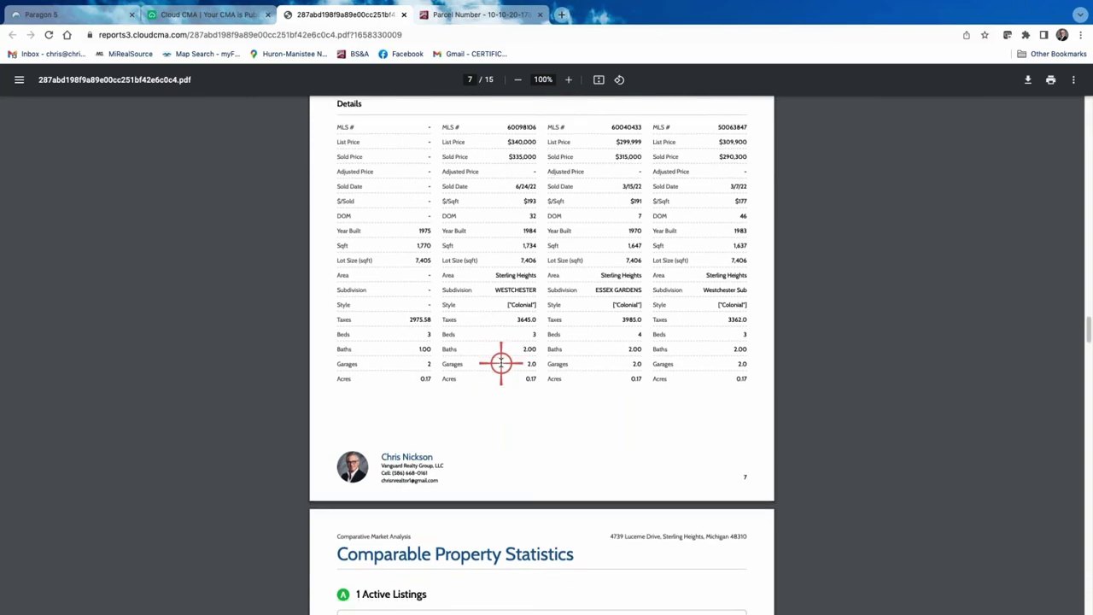
{"action": "scroll", "coordinate": [502, 363], "scroll_direction": "up", "scroll_amount": 10}
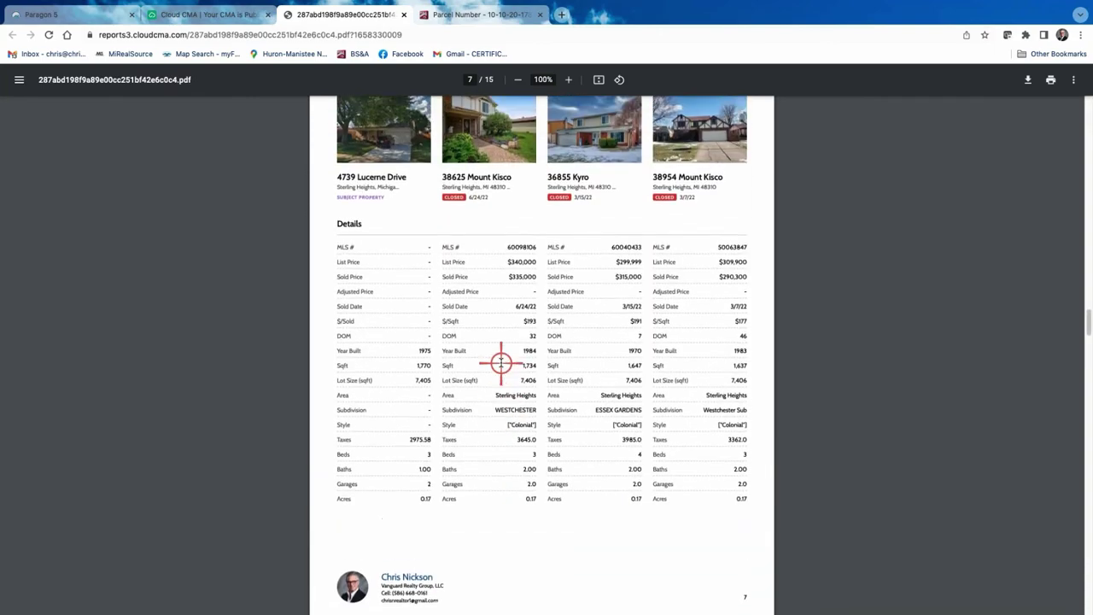
{"action": "scroll", "coordinate": [501, 363], "scroll_direction": "down", "scroll_amount": 5}
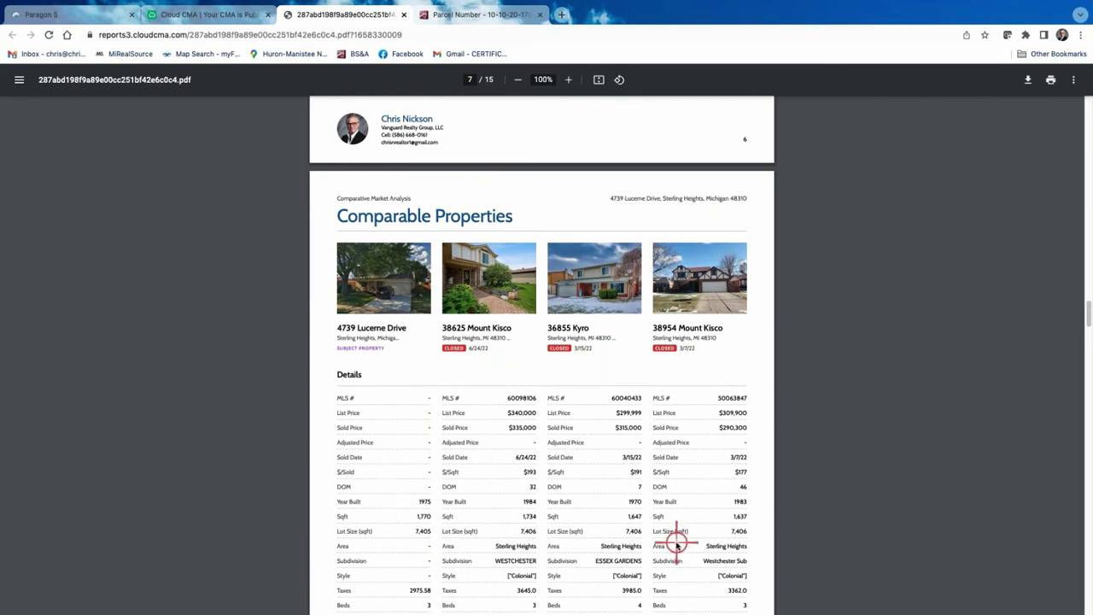
{"action": "scroll", "coordinate": [676, 541], "scroll_direction": "down", "scroll_amount": 3}
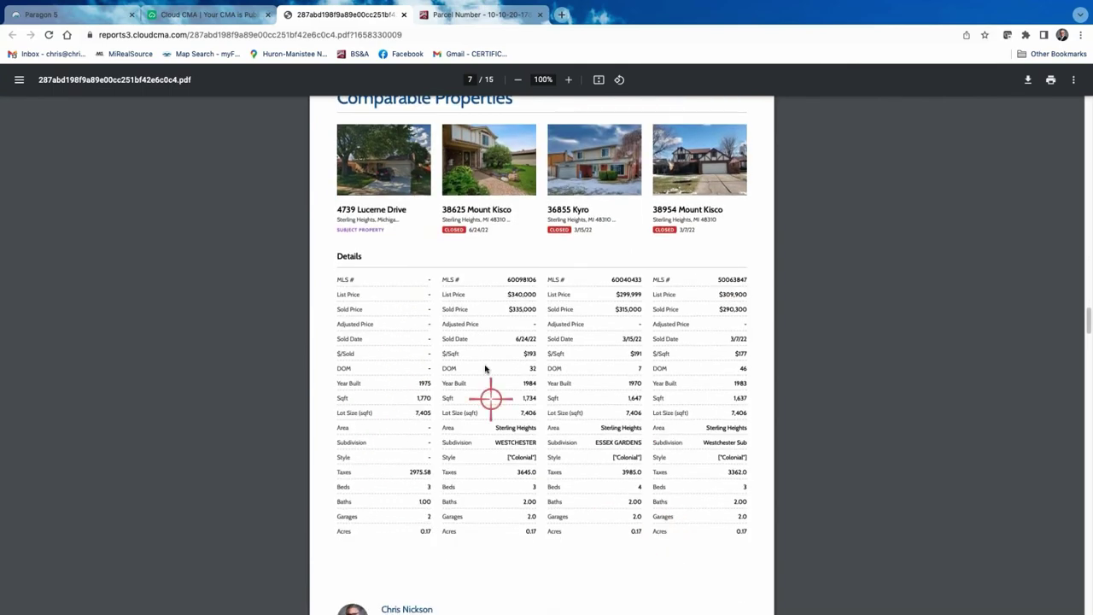
{"action": "scroll", "coordinate": [609, 415], "scroll_direction": "down", "scroll_amount": 6}
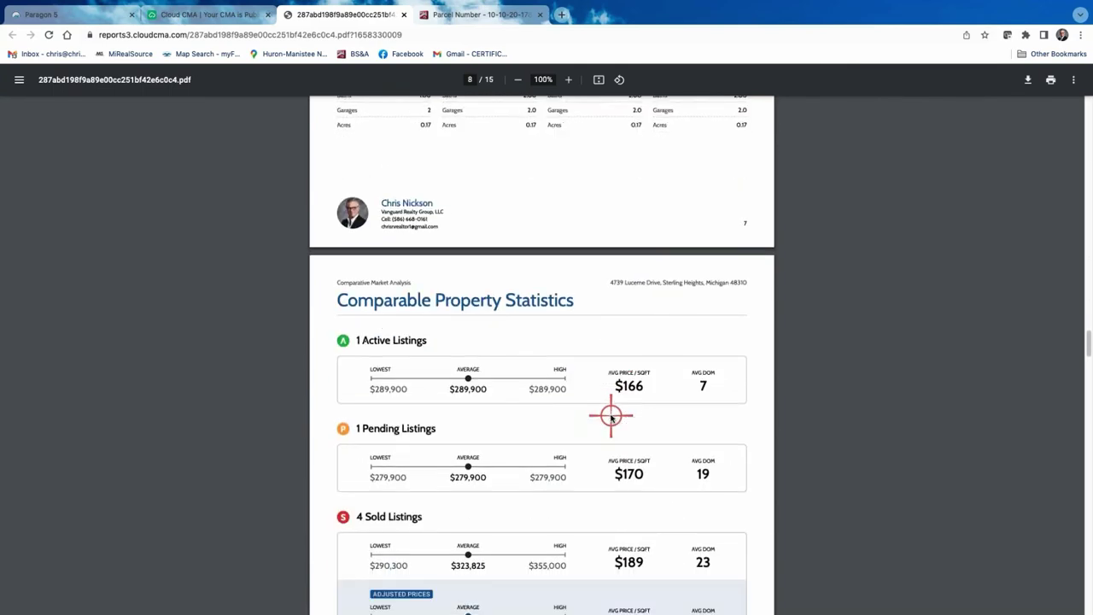
- Scroll through pages 8–15 (Zillow, market update, tax record, Contact Me), then back toward the cover
{"action": "scroll", "coordinate": [609, 416], "scroll_direction": "down", "scroll_amount": 8}
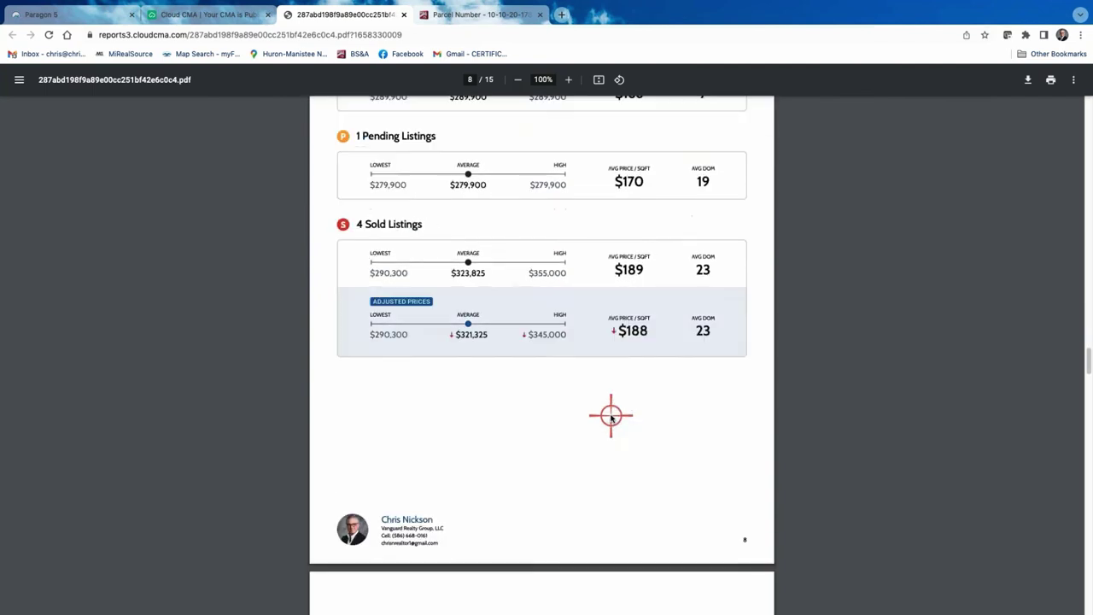
{"action": "scroll", "coordinate": [610, 416], "scroll_direction": "down", "scroll_amount": 1}
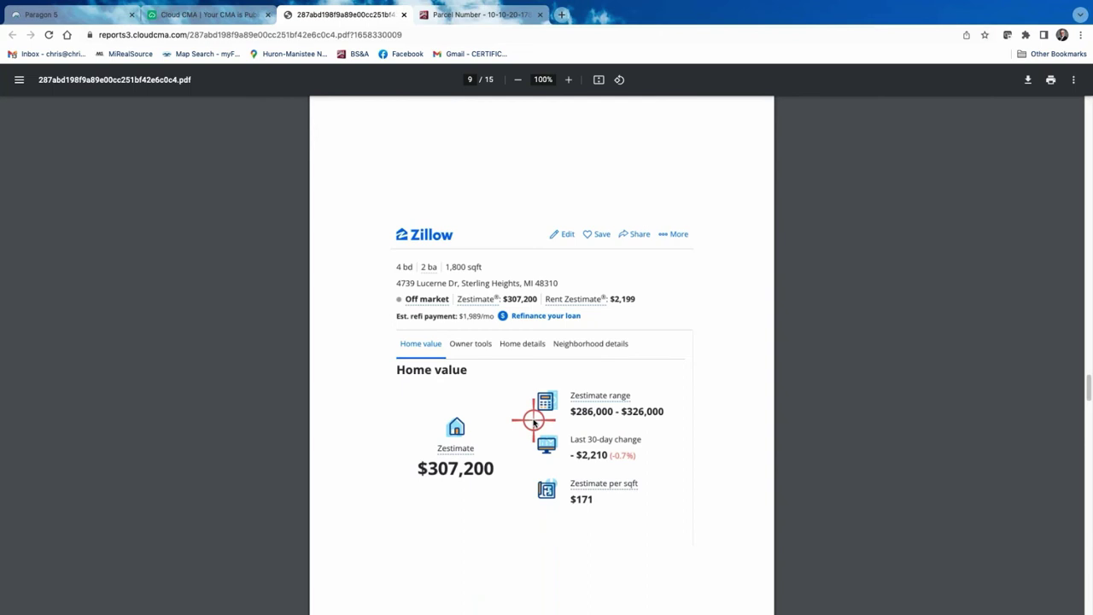
{"action": "scroll", "coordinate": [535, 419], "scroll_direction": "down", "scroll_amount": 5}
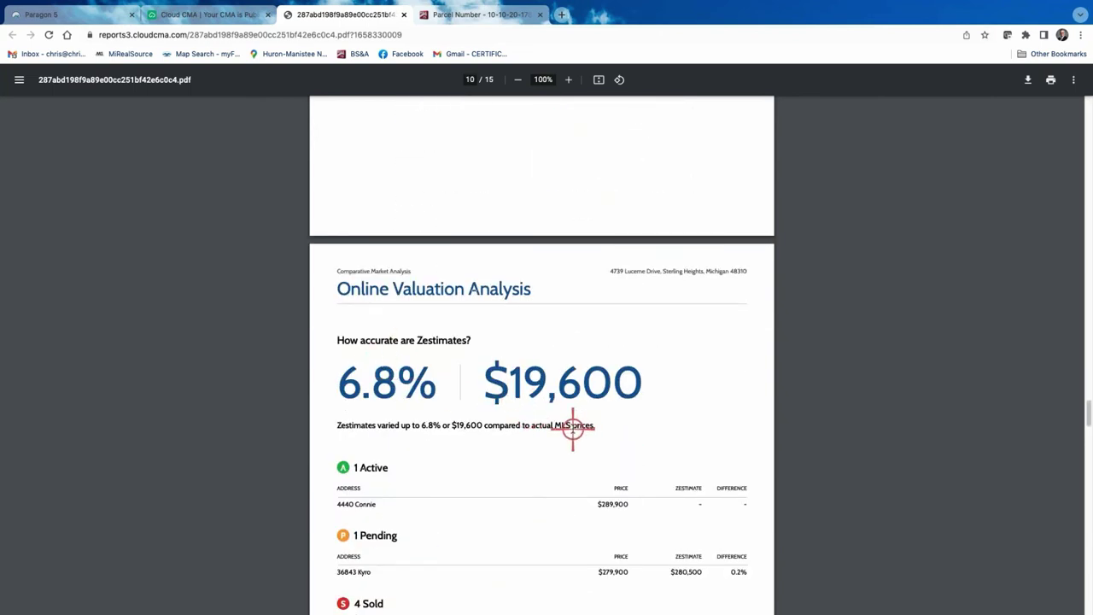
{"action": "scroll", "coordinate": [564, 423], "scroll_direction": "down", "scroll_amount": 1}
{"action": "scroll", "coordinate": [553, 399], "scroll_direction": "down", "scroll_amount": 4}
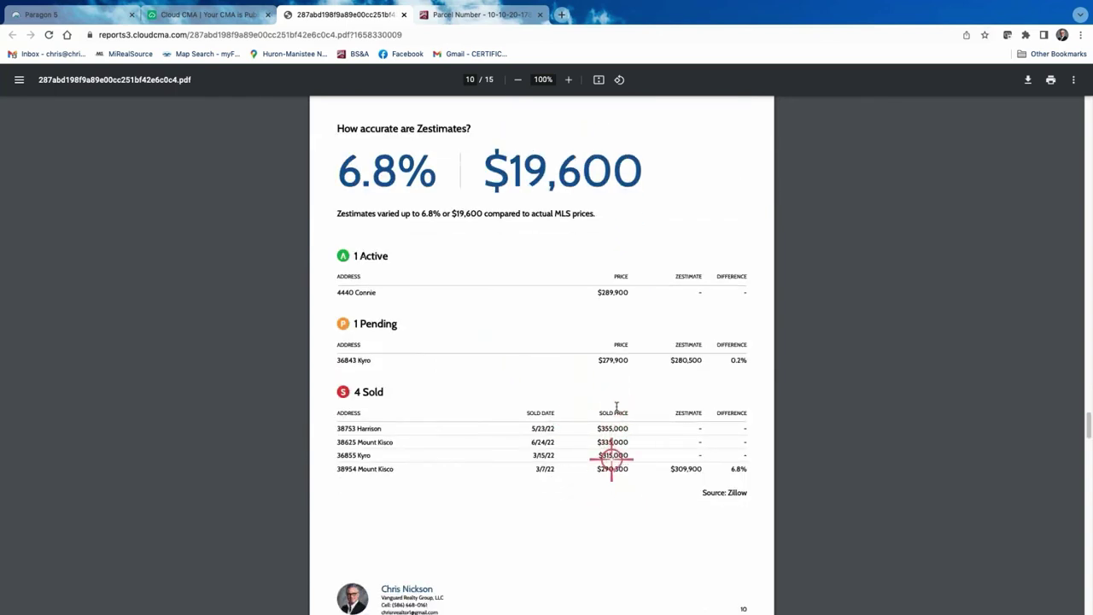
{"action": "scroll", "coordinate": [617, 394], "scroll_direction": "down", "scroll_amount": 1}
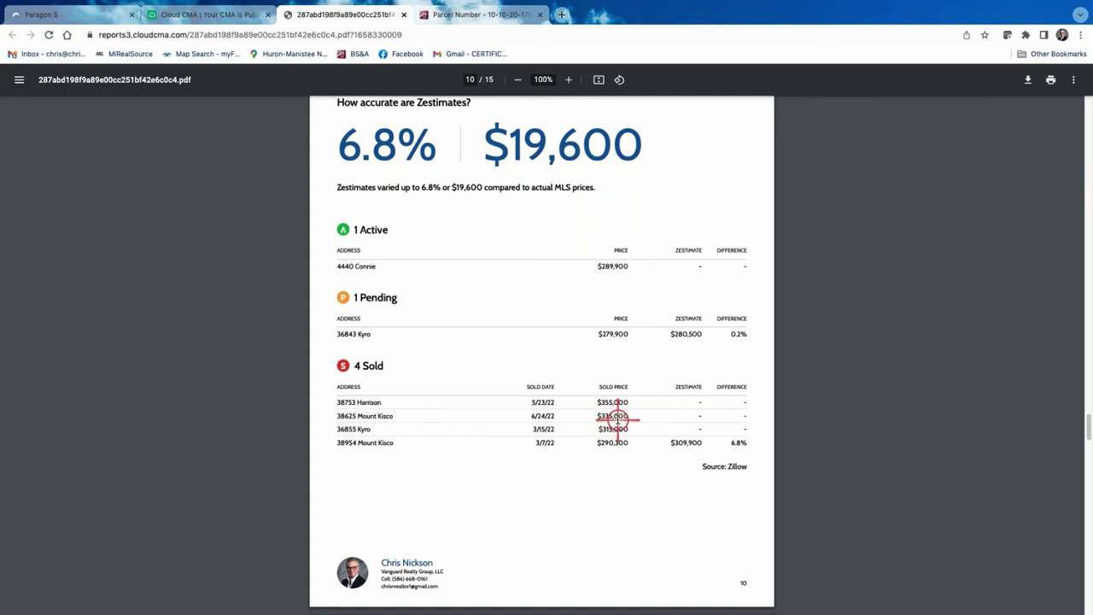
{"action": "scroll", "coordinate": [617, 418], "scroll_direction": "down", "scroll_amount": 1}
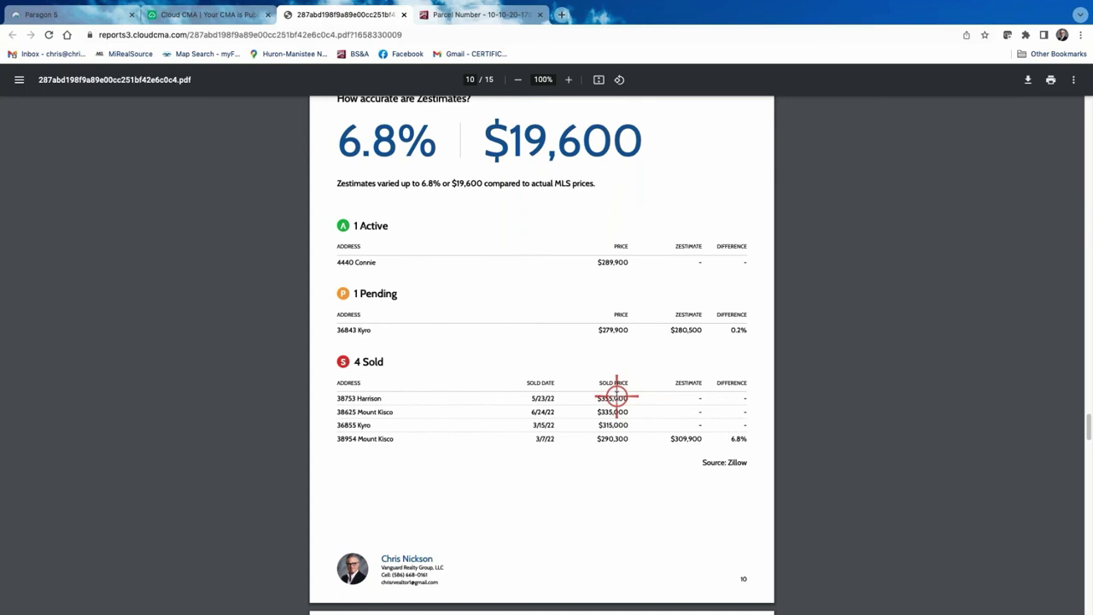
{"action": "scroll", "coordinate": [616, 396], "scroll_direction": "down", "scroll_amount": 1}
{"action": "scroll", "coordinate": [616, 396], "scroll_direction": "down", "scroll_amount": 8}
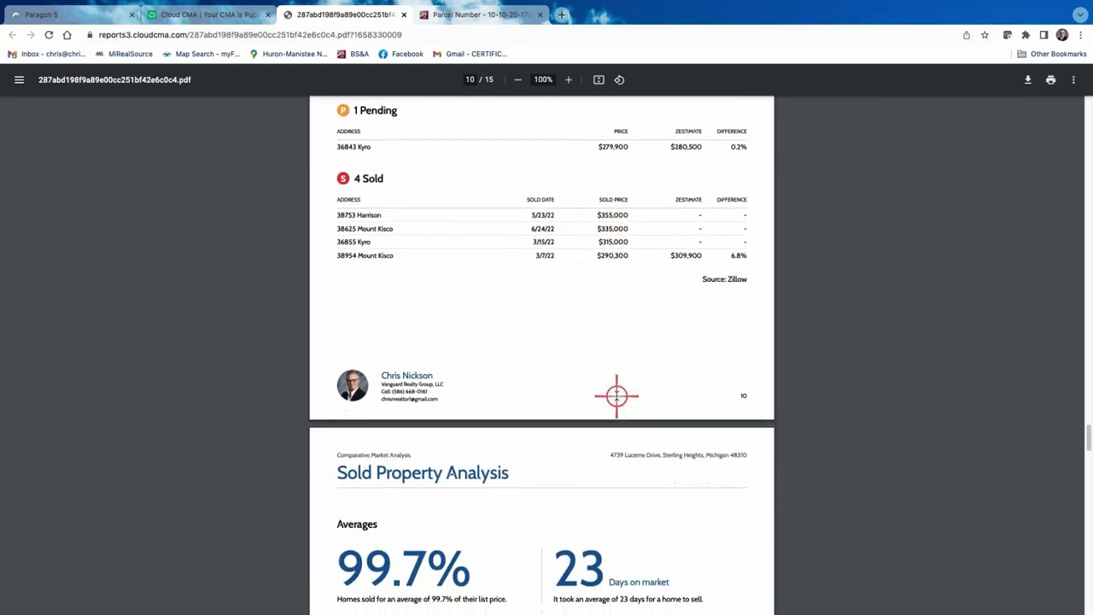
{"action": "scroll", "coordinate": [616, 396], "scroll_direction": "down", "scroll_amount": 17}
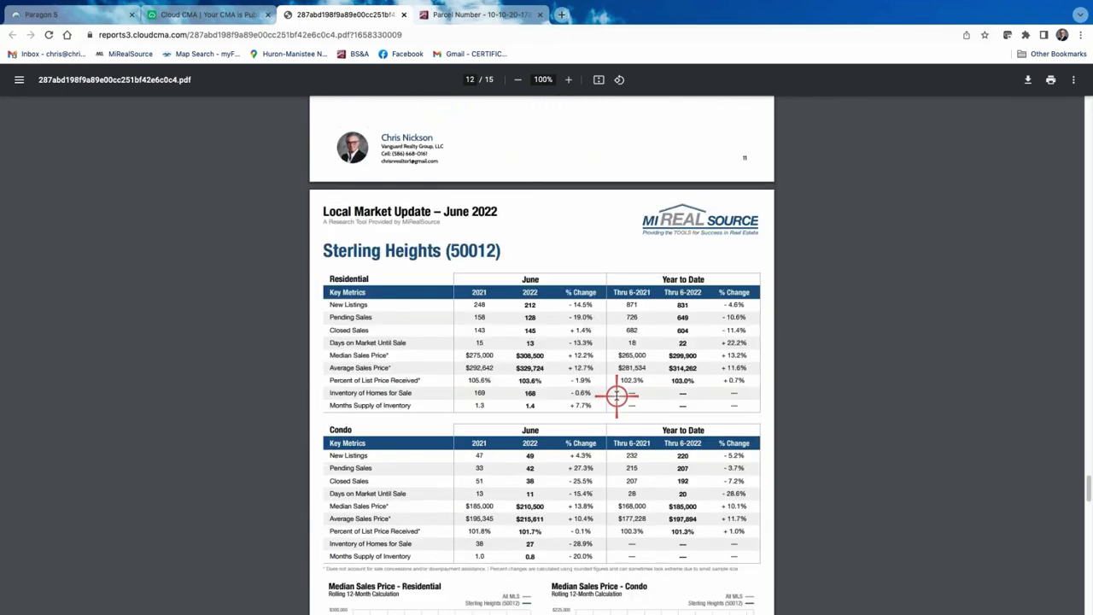
{"action": "scroll", "coordinate": [617, 396], "scroll_direction": "down", "scroll_amount": 1}
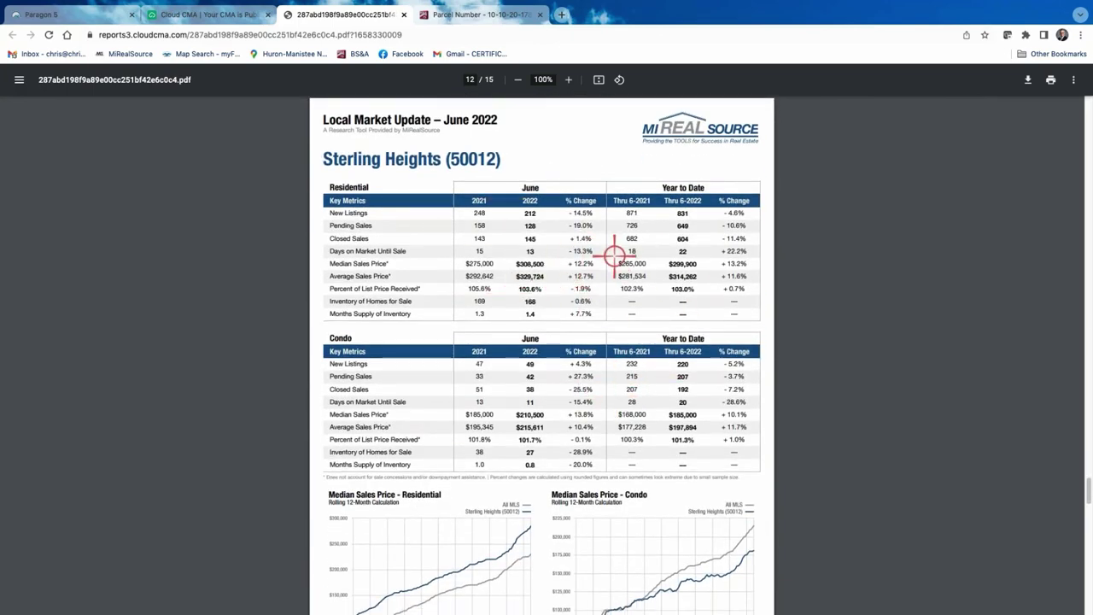
{"action": "scroll", "coordinate": [676, 266], "scroll_direction": "down", "scroll_amount": 2}
{"action": "scroll", "coordinate": [677, 266], "scroll_direction": "down", "scroll_amount": 10}
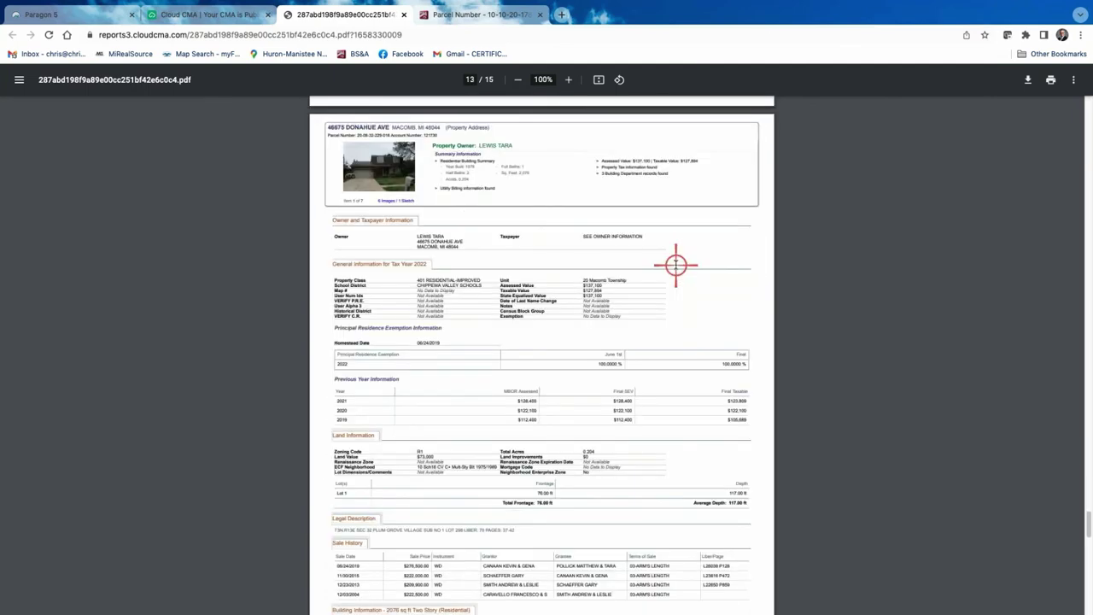
{"action": "scroll", "coordinate": [676, 265], "scroll_direction": "down", "scroll_amount": 8}
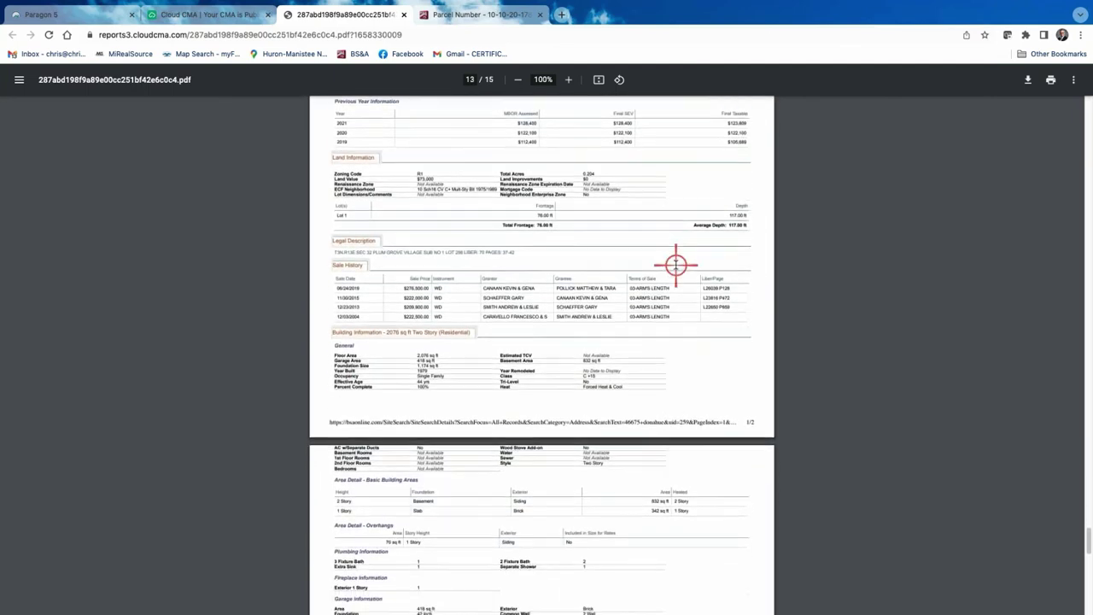
{"action": "scroll", "coordinate": [675, 266], "scroll_direction": "down", "scroll_amount": 10}
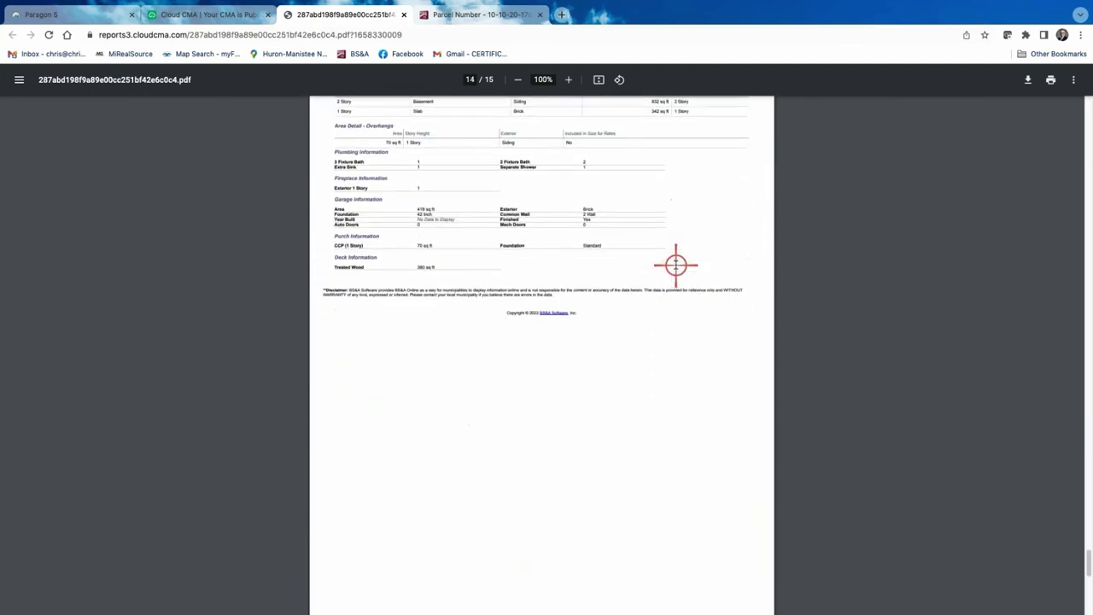
{"action": "scroll", "coordinate": [675, 266], "scroll_direction": "down", "scroll_amount": 7}
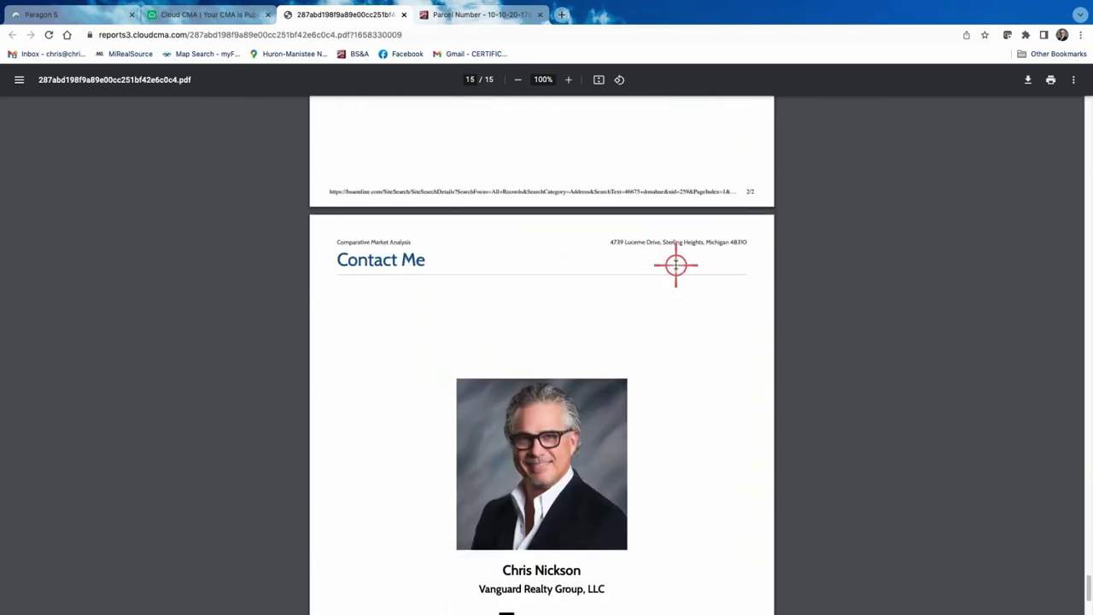
{"action": "scroll", "coordinate": [675, 266], "scroll_direction": "up", "scroll_amount": 20}
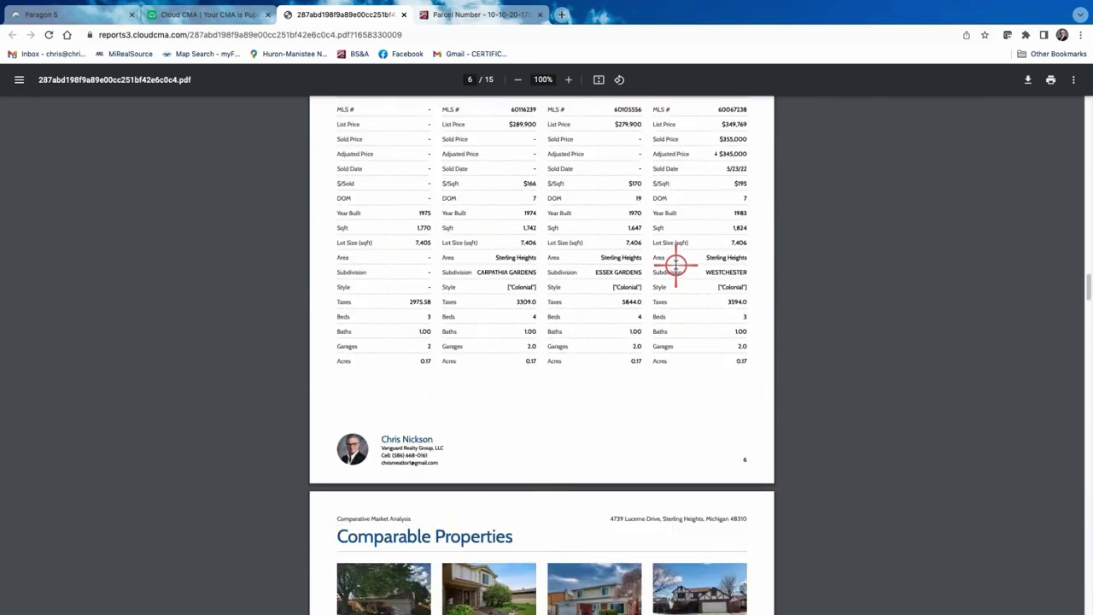
{"action": "scroll", "coordinate": [675, 266], "scroll_direction": "up", "scroll_amount": 10}
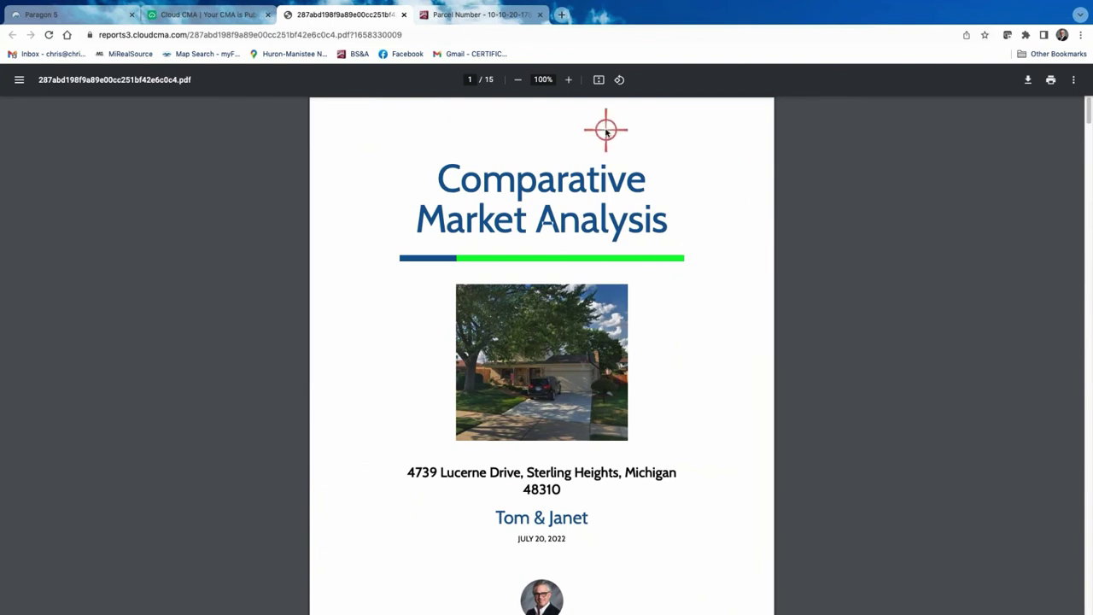
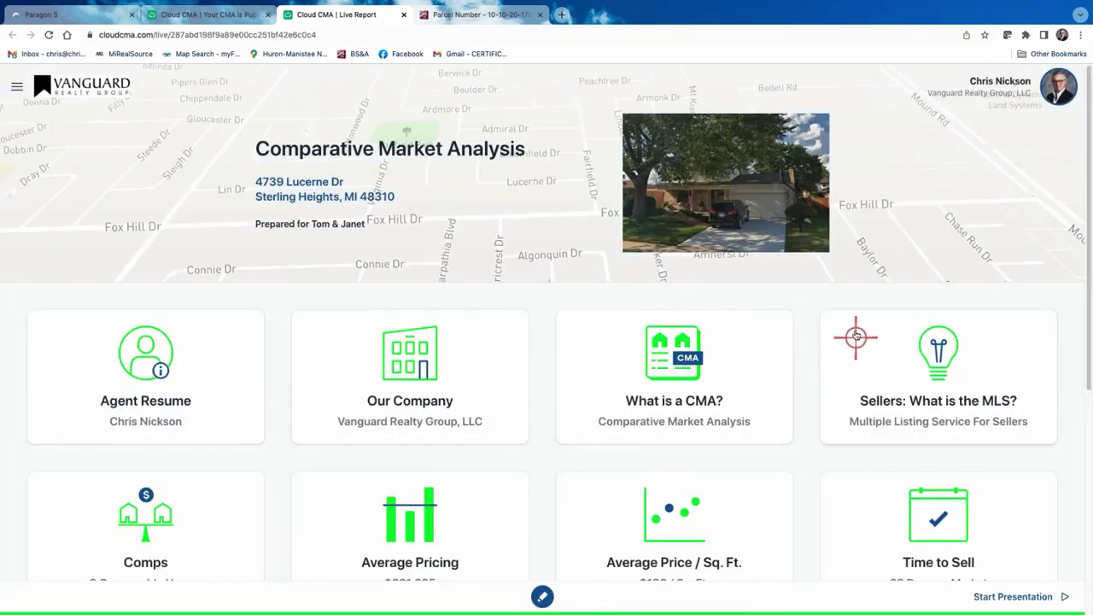
- Scroll the live report and open the Average Price / Sq. Ft. details ($188 / Sq. Ft., 6 comparable homes)
{"action": "scroll", "coordinate": [798, 334], "scroll_direction": "down", "scroll_amount": 2}
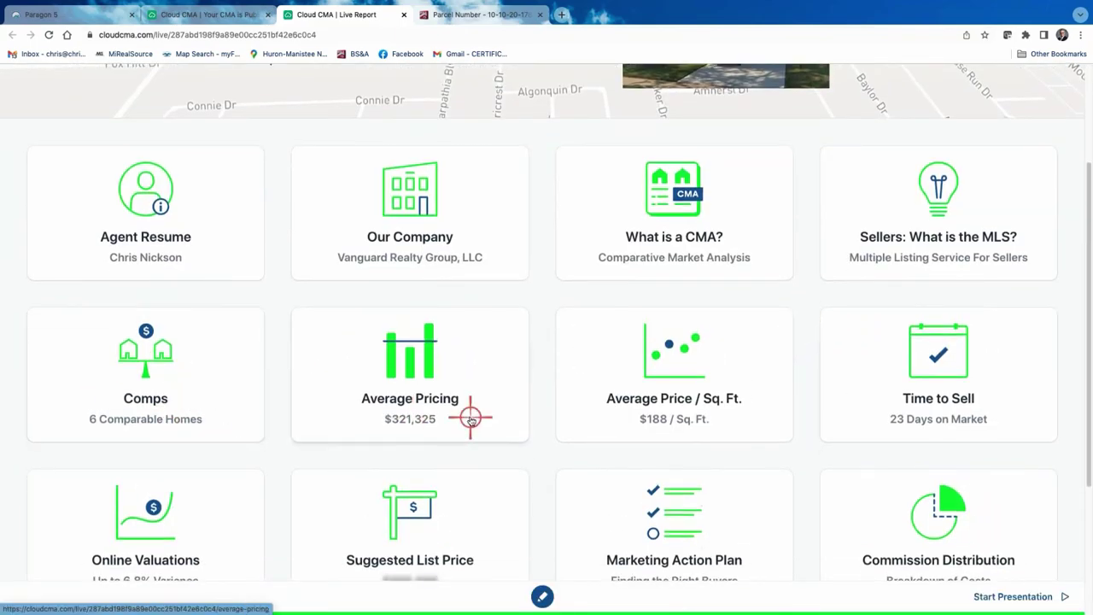
{"action": "scroll", "coordinate": [700, 214], "scroll_direction": "up", "scroll_amount": 2}
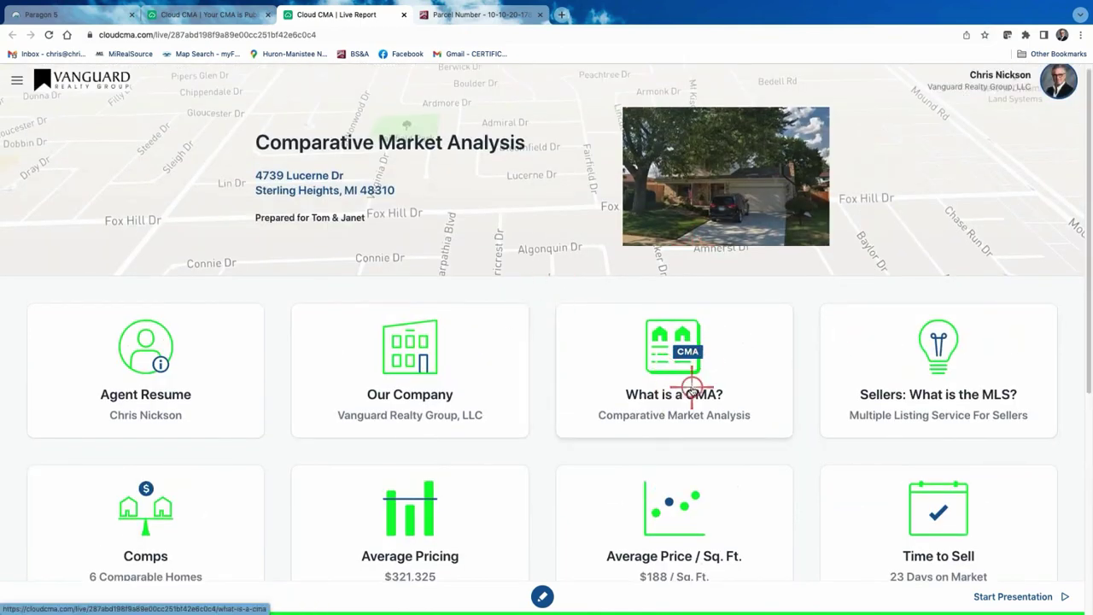
{"action": "scroll", "coordinate": [707, 359], "scroll_direction": "down", "scroll_amount": 1}
{"action": "scroll", "coordinate": [707, 358], "scroll_direction": "down", "scroll_amount": 1}
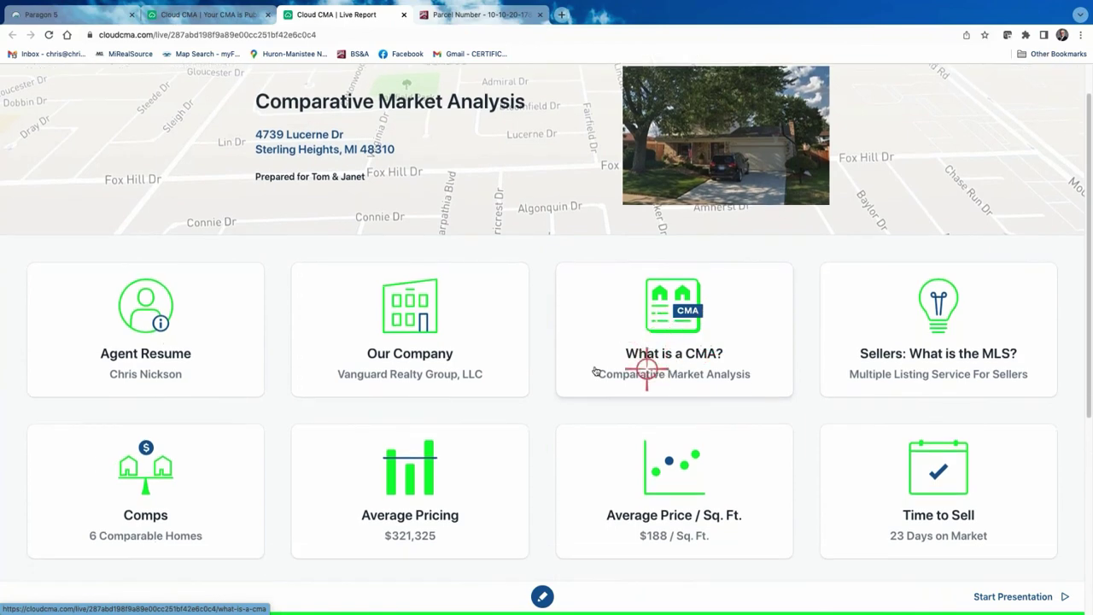
{"action": "scroll", "coordinate": [627, 436], "scroll_direction": "down", "scroll_amount": 5}
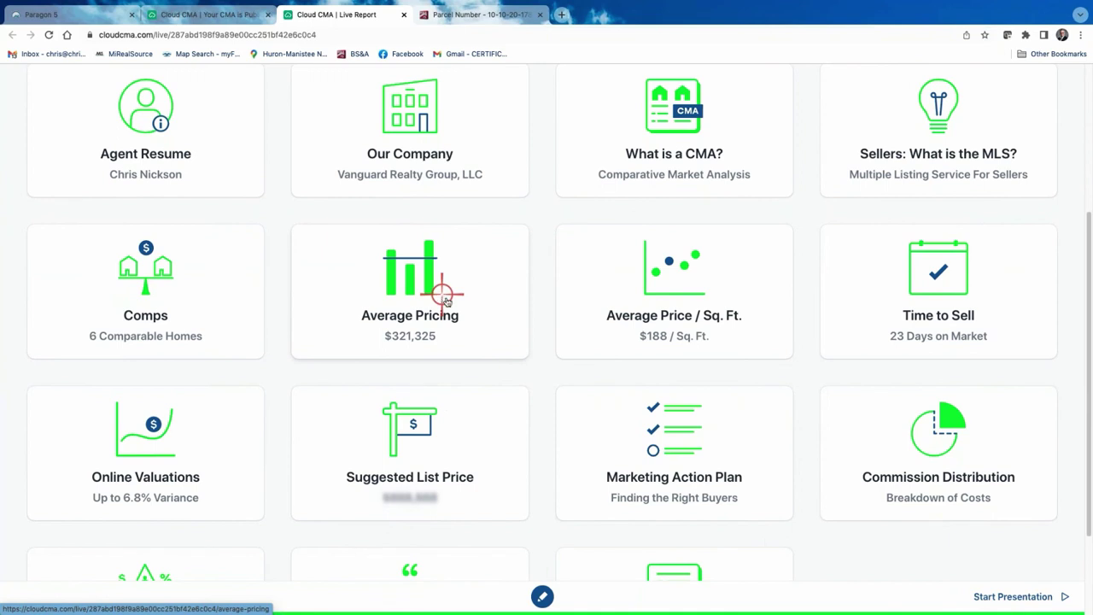
{"action": "left_click", "coordinate": [688, 296]}
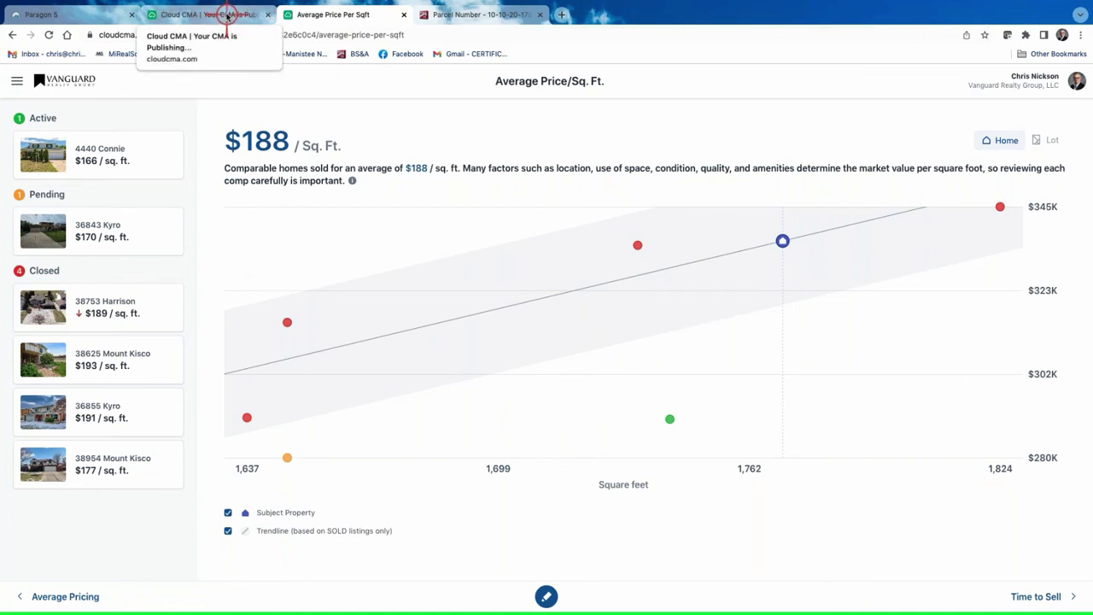
- Jump to the live report's Online Valuations section from the section menu
{"action": "left_click", "coordinate": [227, 17]}
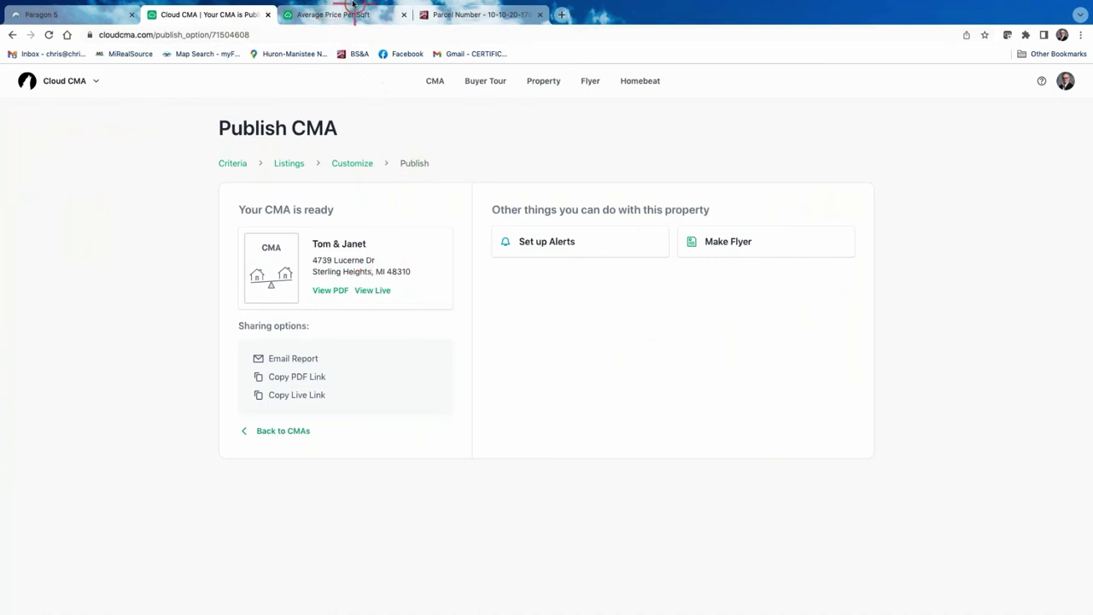
{"action": "left_click", "coordinate": [350, 15]}
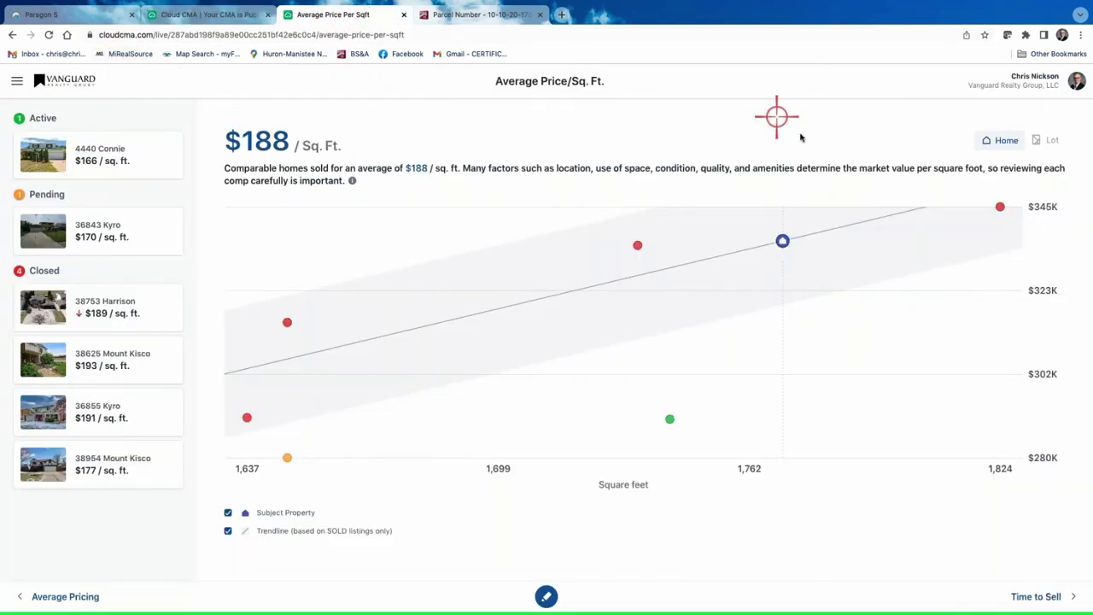
{"action": "left_click", "coordinate": [17, 80]}
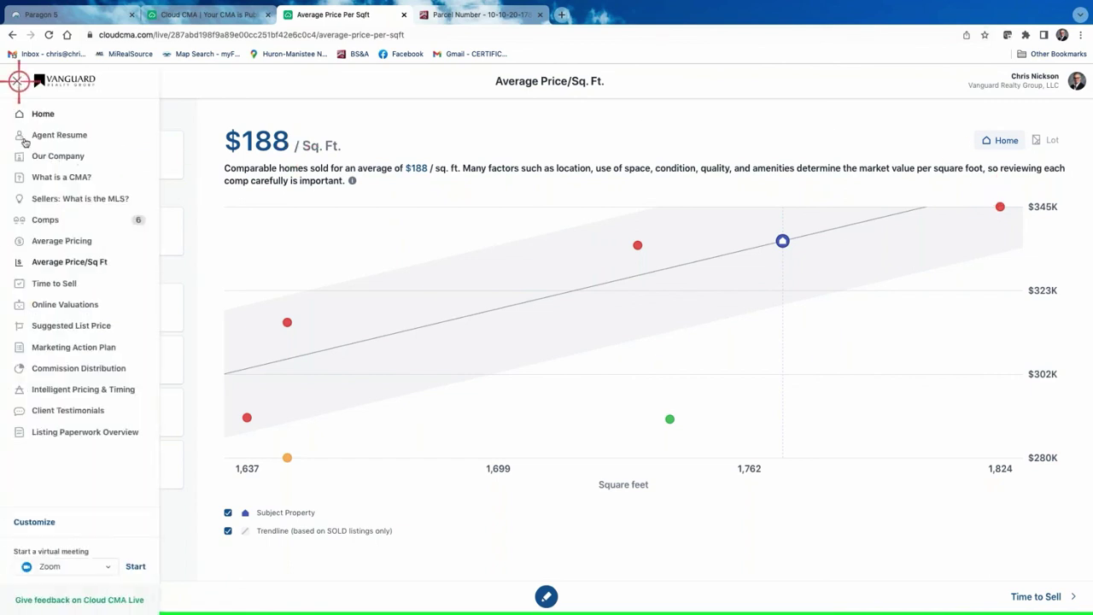
{"action": "left_click", "coordinate": [90, 388]}
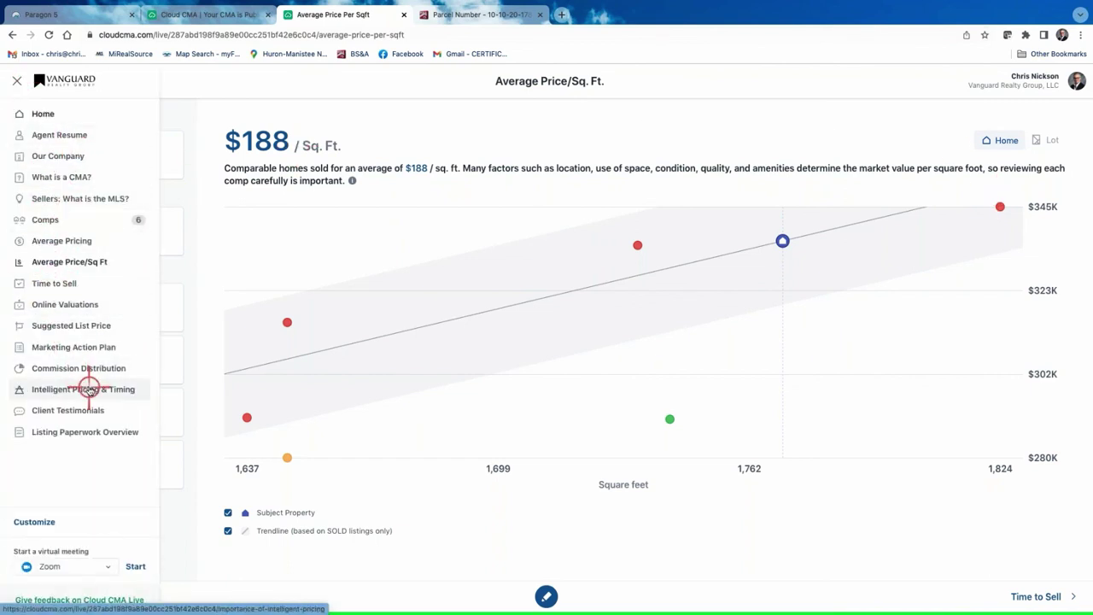
{"action": "left_click", "coordinate": [70, 309]}
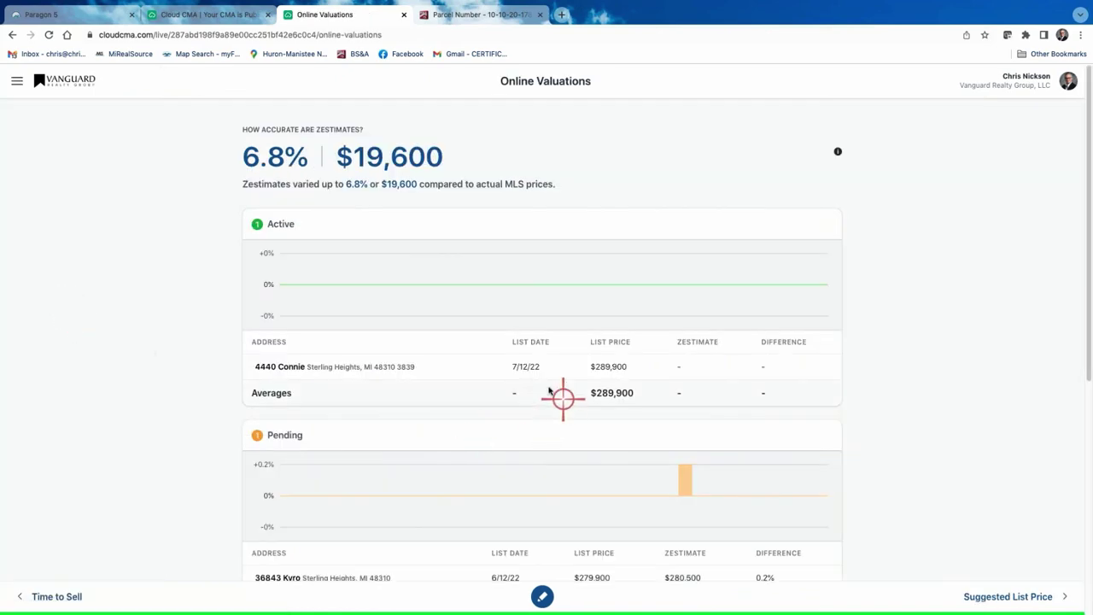
- Review the Online Valuations section, then go back to the CMA Reports list
{"action": "scroll", "coordinate": [521, 390], "scroll_direction": "down", "scroll_amount": 5}
{"action": "scroll", "coordinate": [521, 391], "scroll_direction": "up", "scroll_amount": 5}
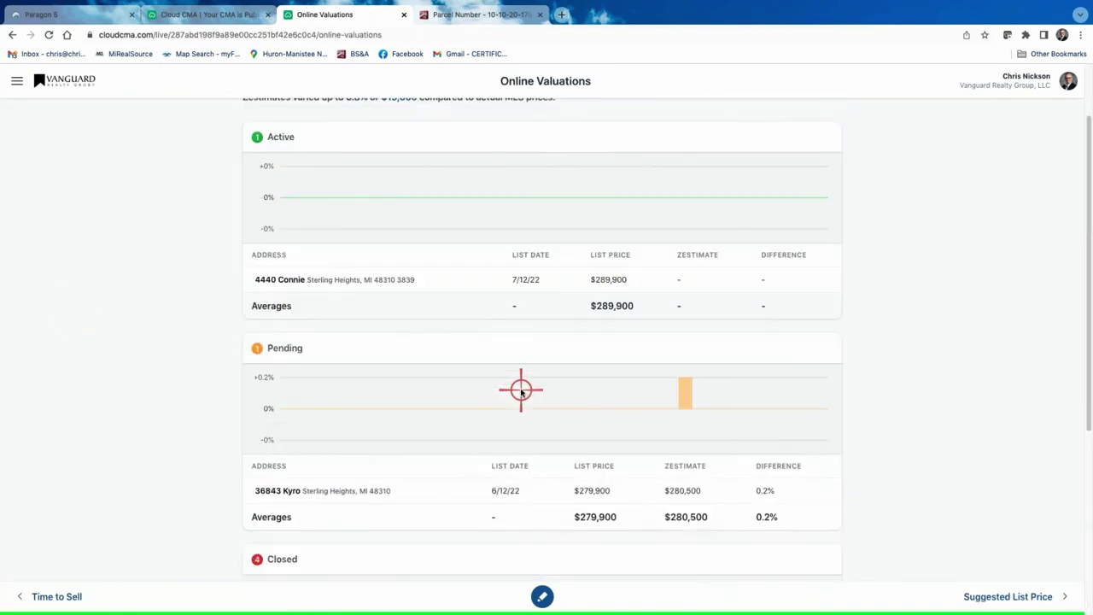
{"action": "left_click", "coordinate": [246, 14]}
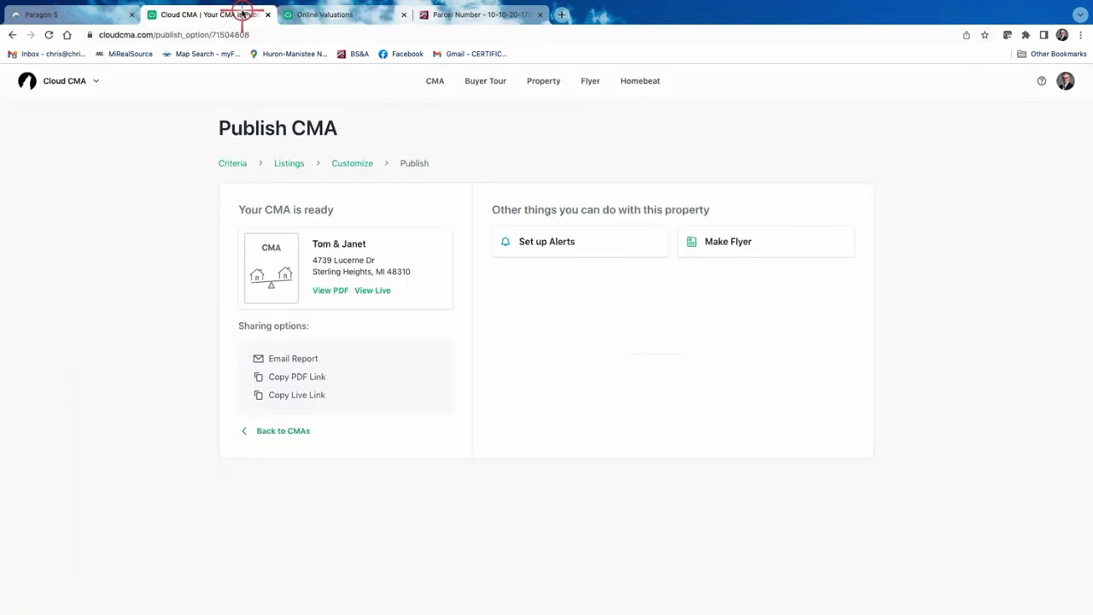
{"action": "left_click", "coordinate": [290, 430]}
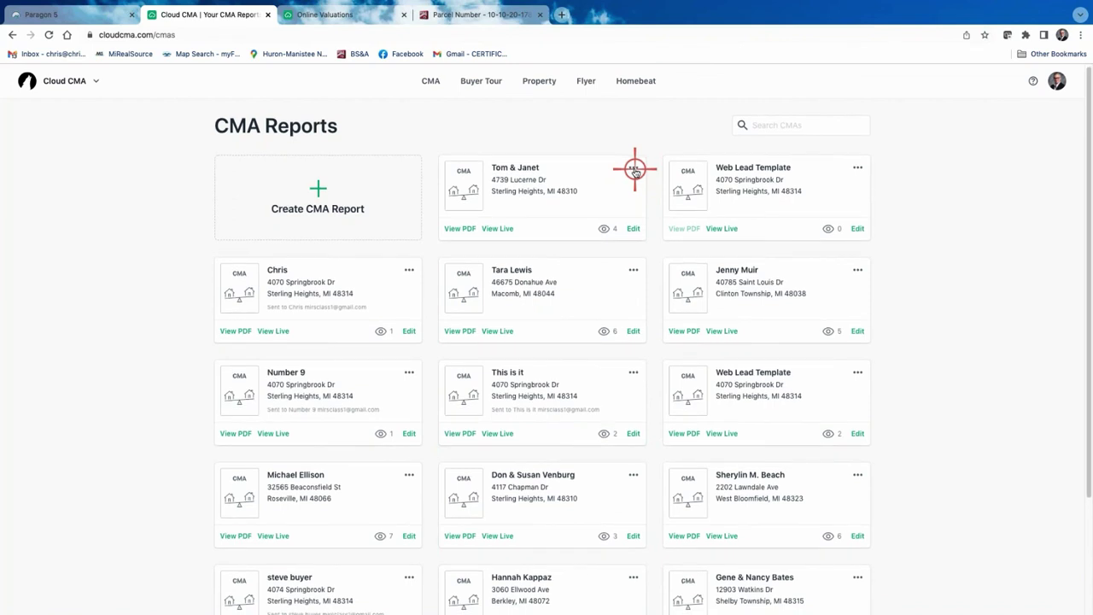
{"action": "left_click", "coordinate": [635, 170]}
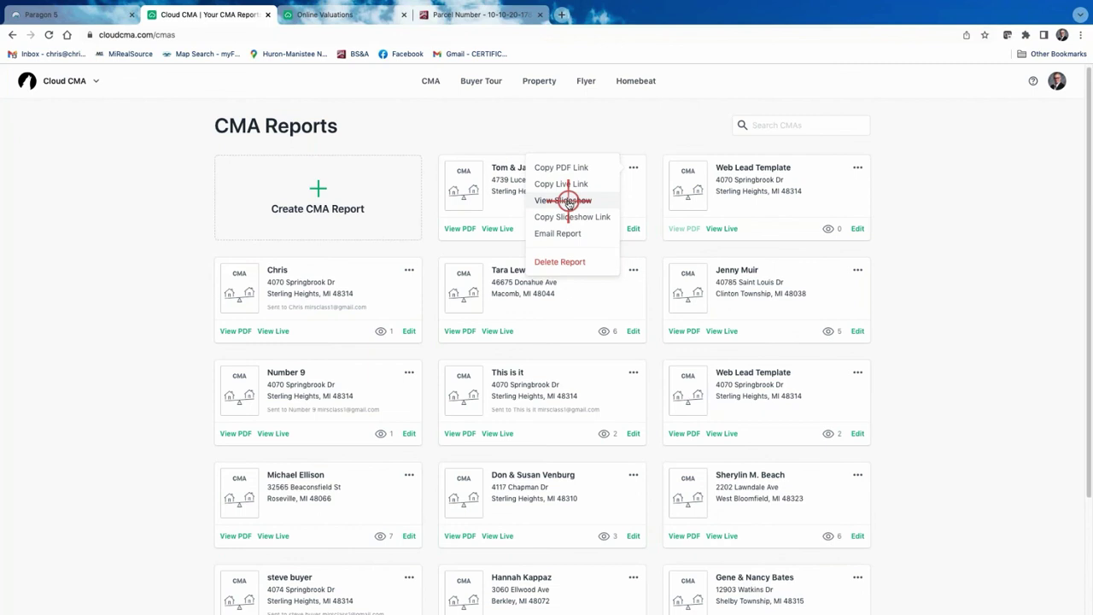
{"action": "left_click", "coordinate": [568, 202]}
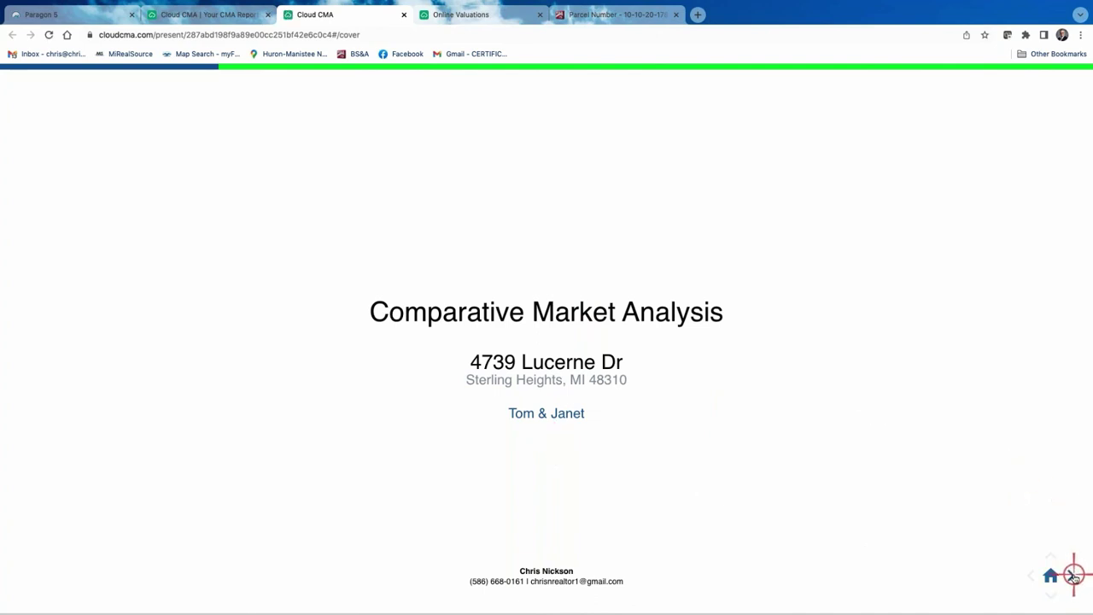
{"action": "left_click", "coordinate": [1071, 576]}
{"action": "left_click", "coordinate": [1073, 577]}
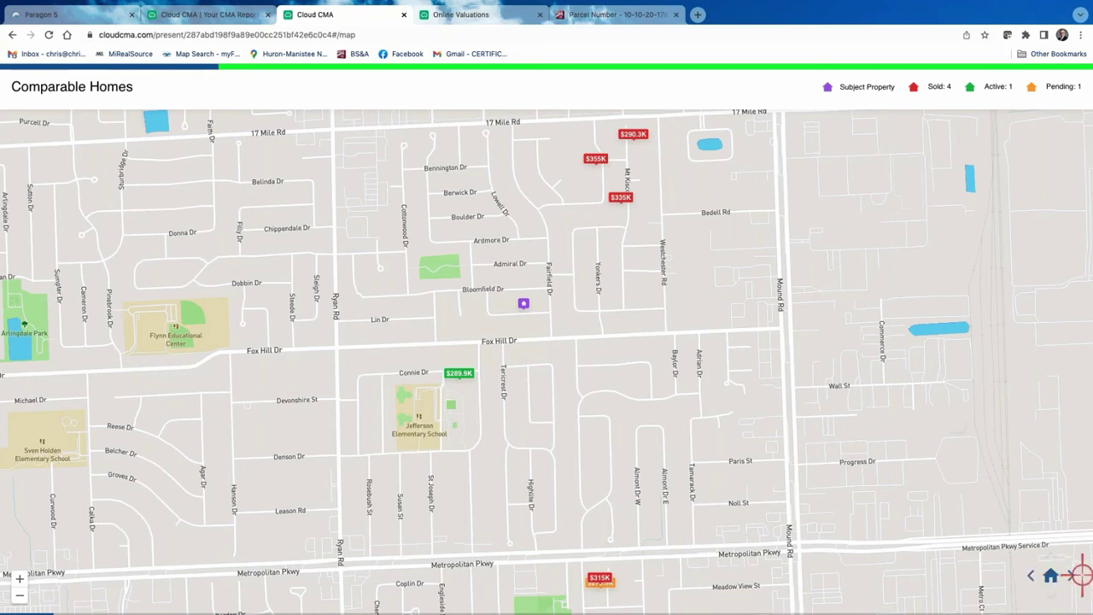
{"action": "left_click", "coordinate": [1072, 574]}
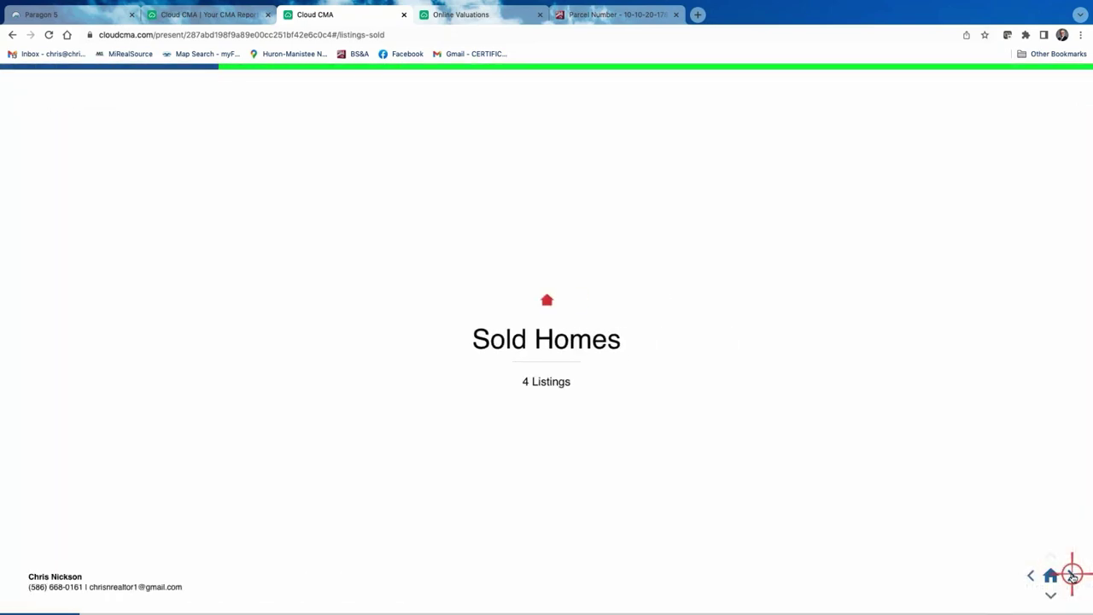
{"action": "left_click", "coordinate": [1072, 575]}
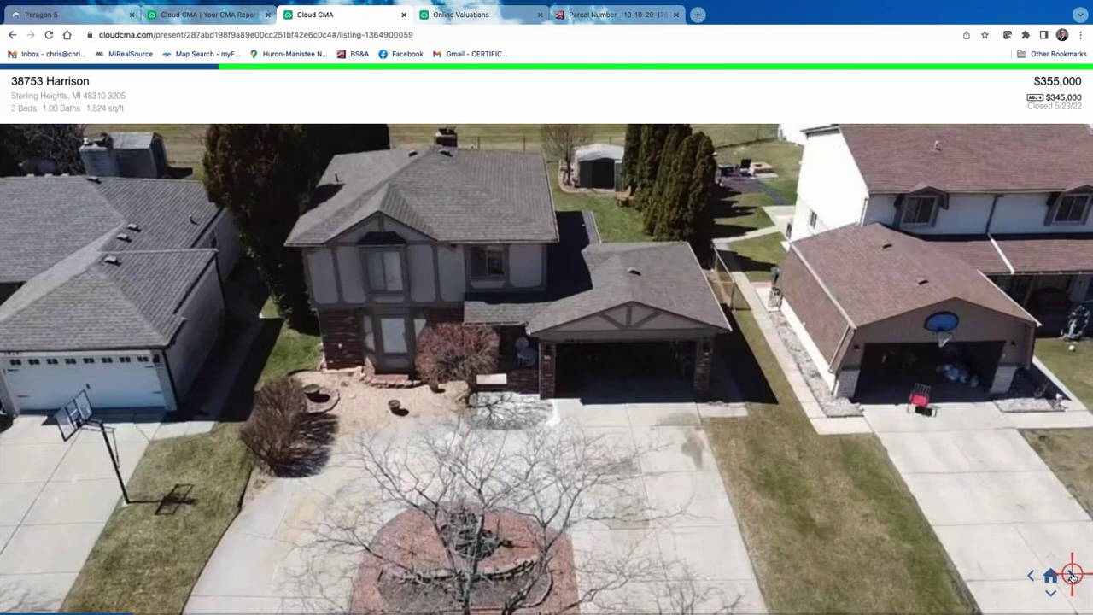
{"action": "left_click", "coordinate": [1072, 576]}
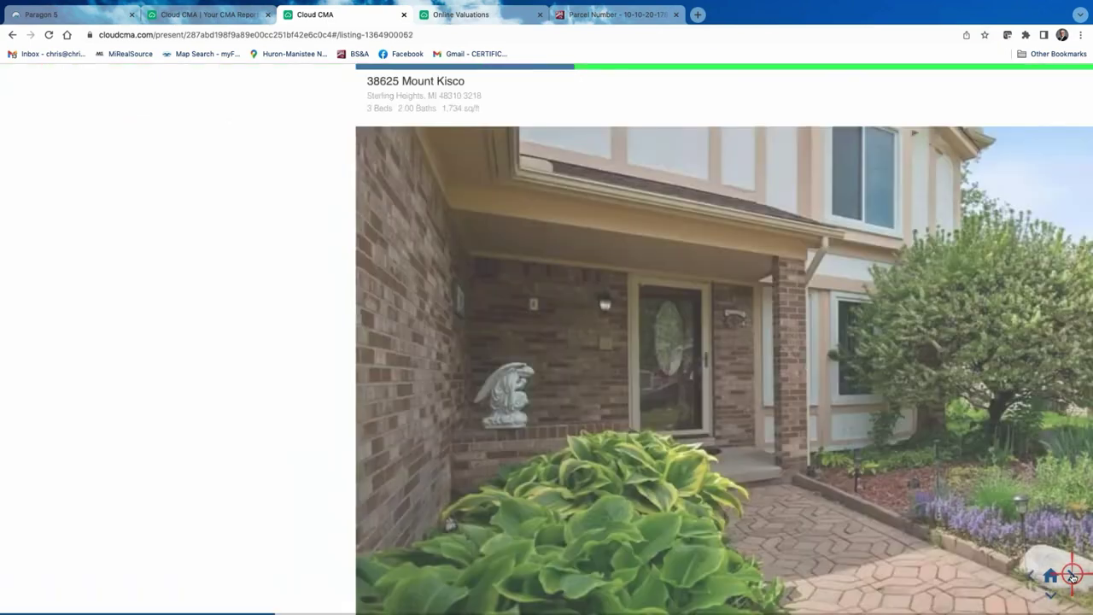
{"action": "left_click", "coordinate": [1072, 576]}
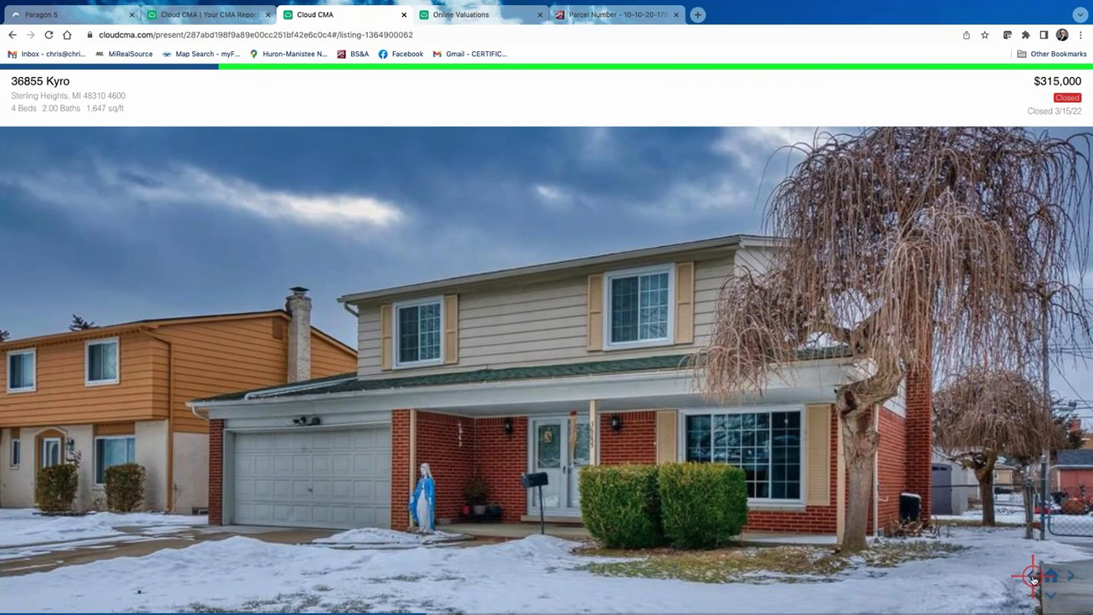
{"action": "left_click", "coordinate": [1033, 578]}
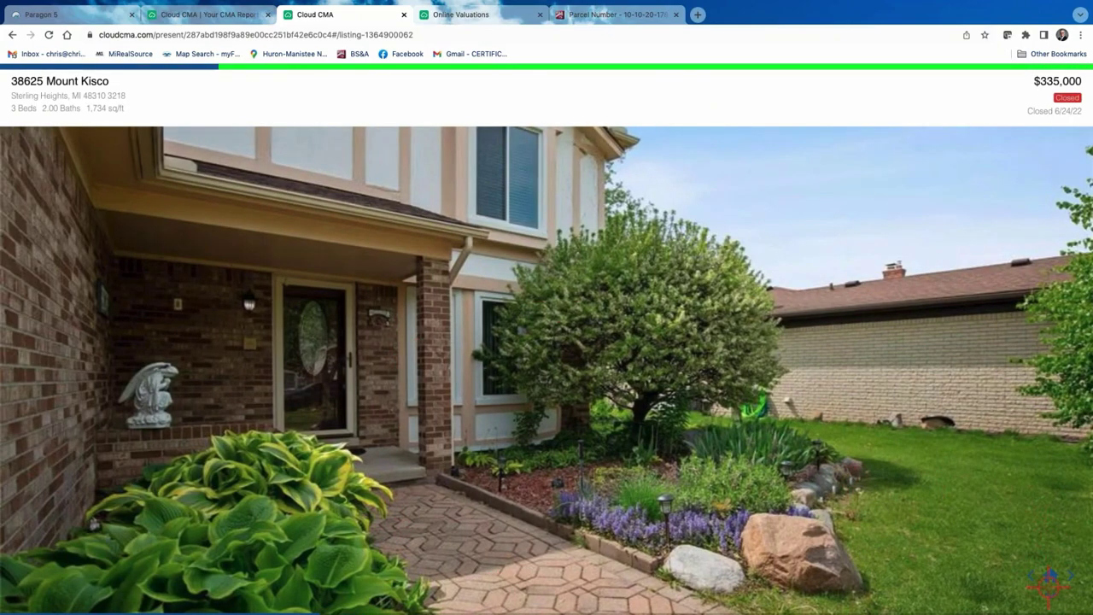
{"action": "left_click", "coordinate": [1072, 577]}
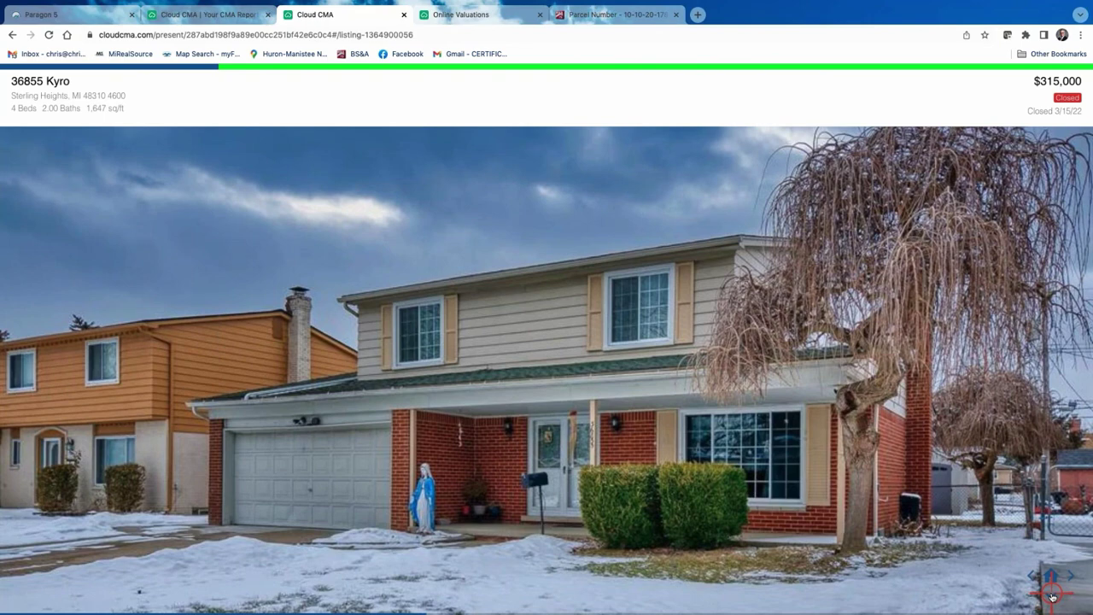
{"action": "left_click", "coordinate": [1052, 596]}
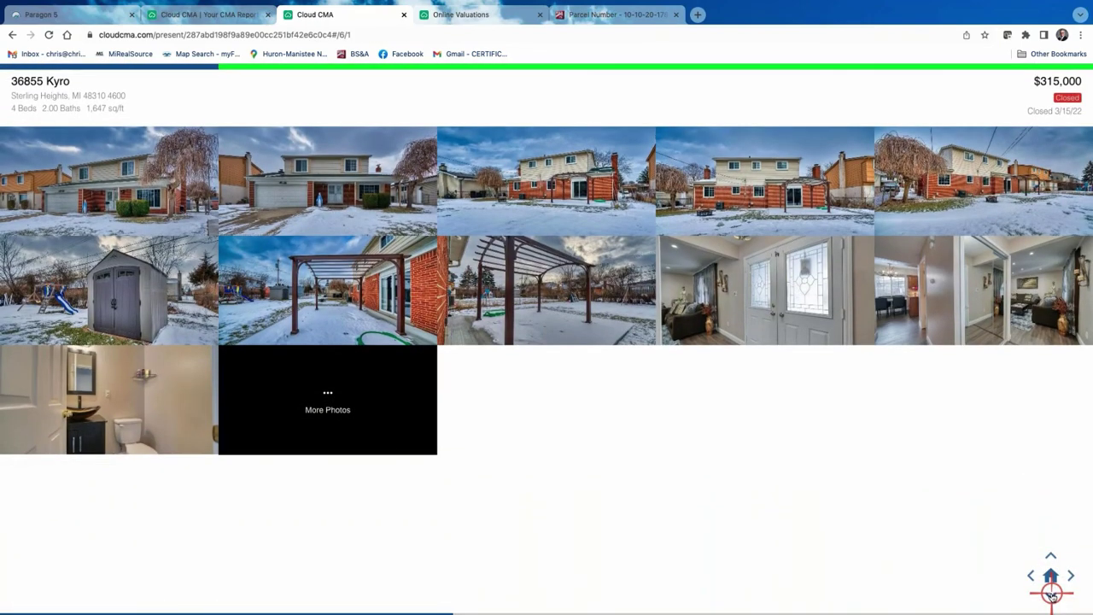
{"action": "left_click", "coordinate": [350, 386]}
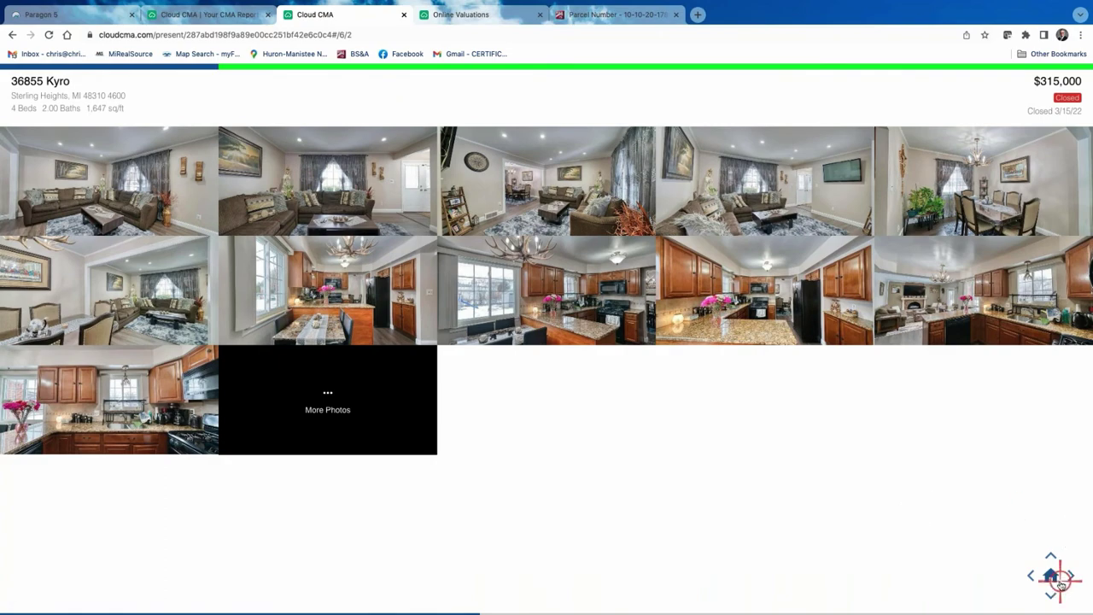
{"action": "left_click", "coordinate": [1050, 553]}
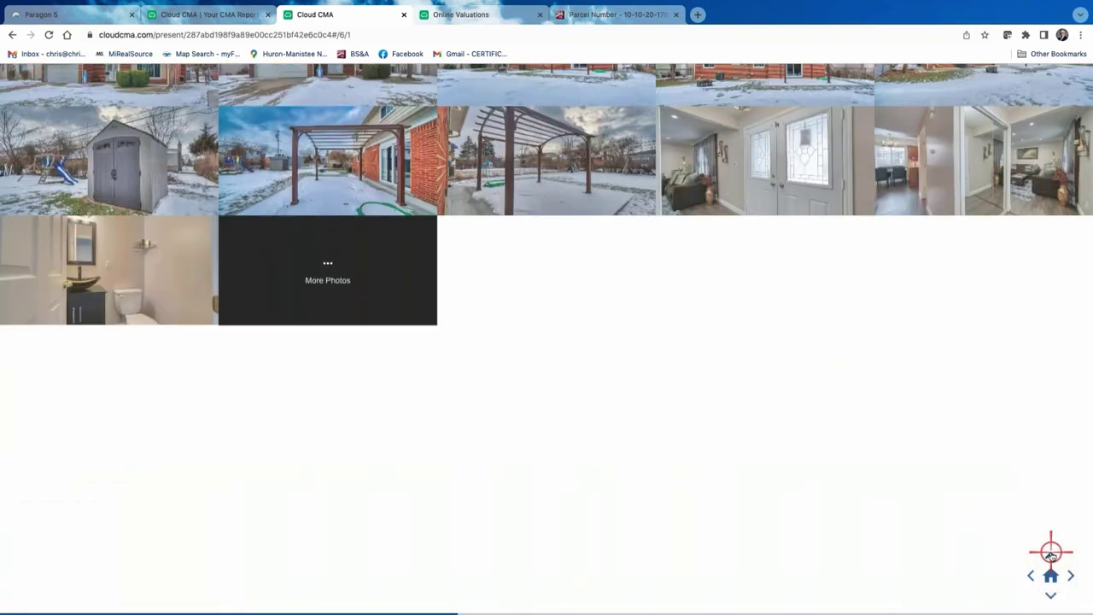
- Continue through Pending, Active, Average, Analysis of Sold Homes and map slides, then return to CMA Reports
{"action": "left_click", "coordinate": [1073, 576]}
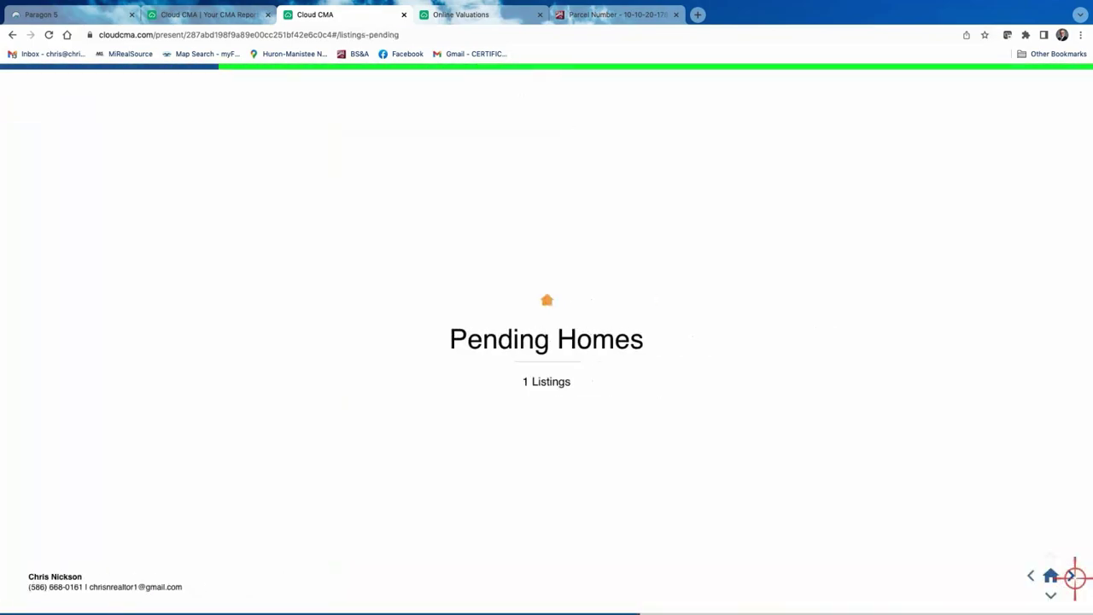
{"action": "left_click", "coordinate": [1072, 576]}
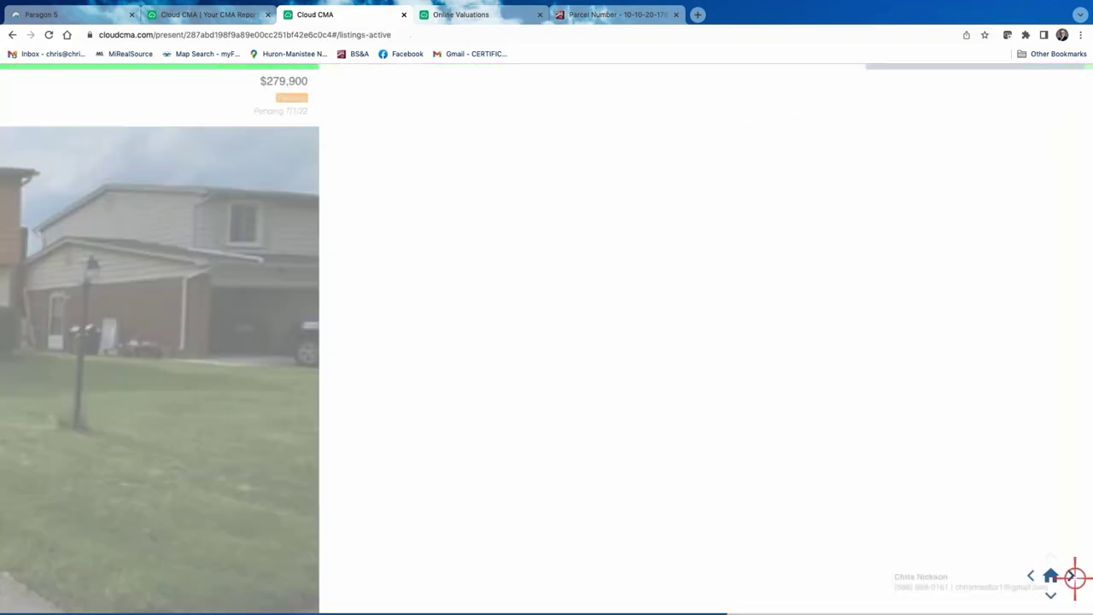
{"action": "left_click", "coordinate": [1072, 577]}
{"action": "left_click", "coordinate": [1072, 576]}
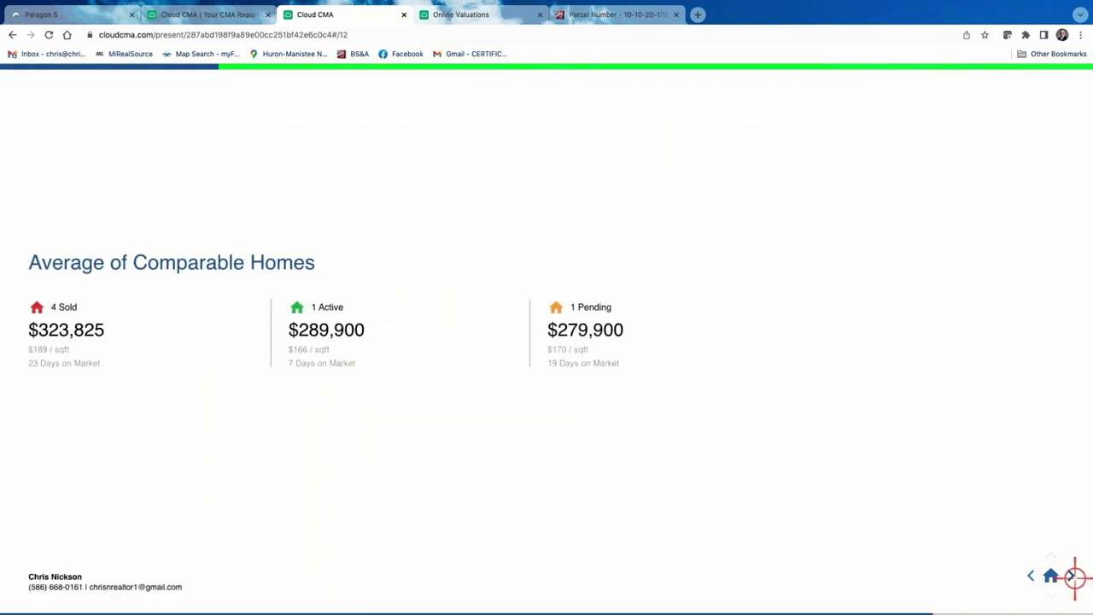
{"action": "left_click", "coordinate": [1072, 577]}
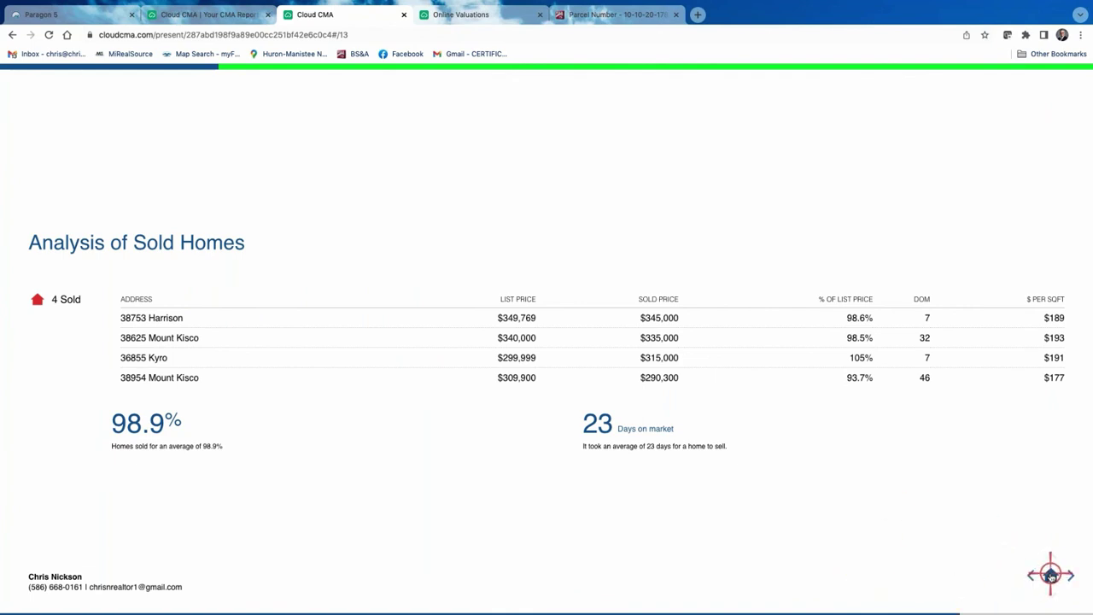
{"action": "left_click", "coordinate": [1050, 575]}
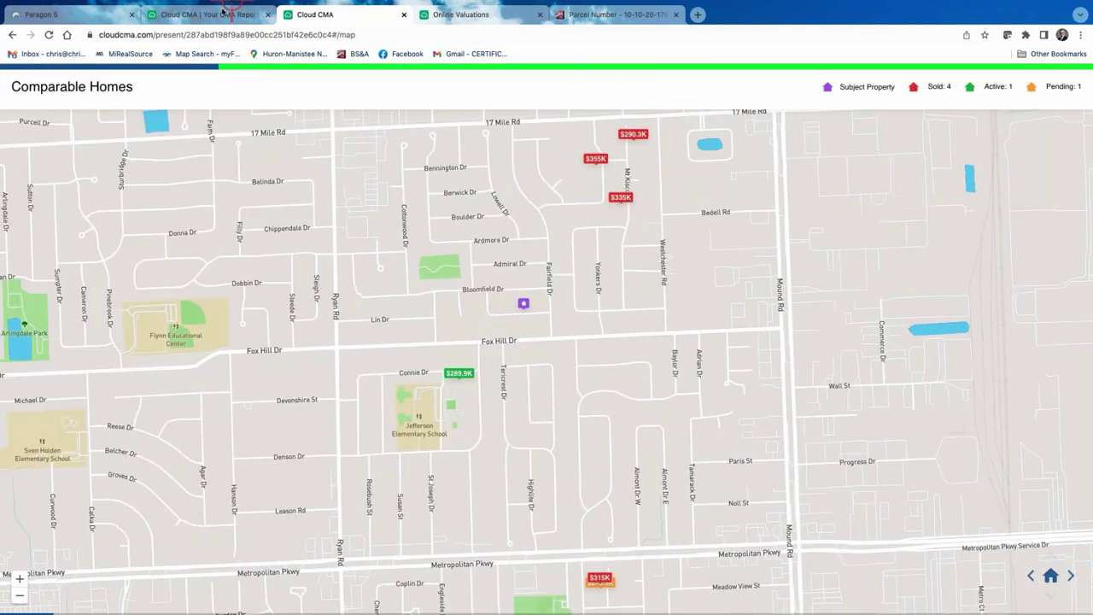
{"action": "left_click", "coordinate": [213, 40]}
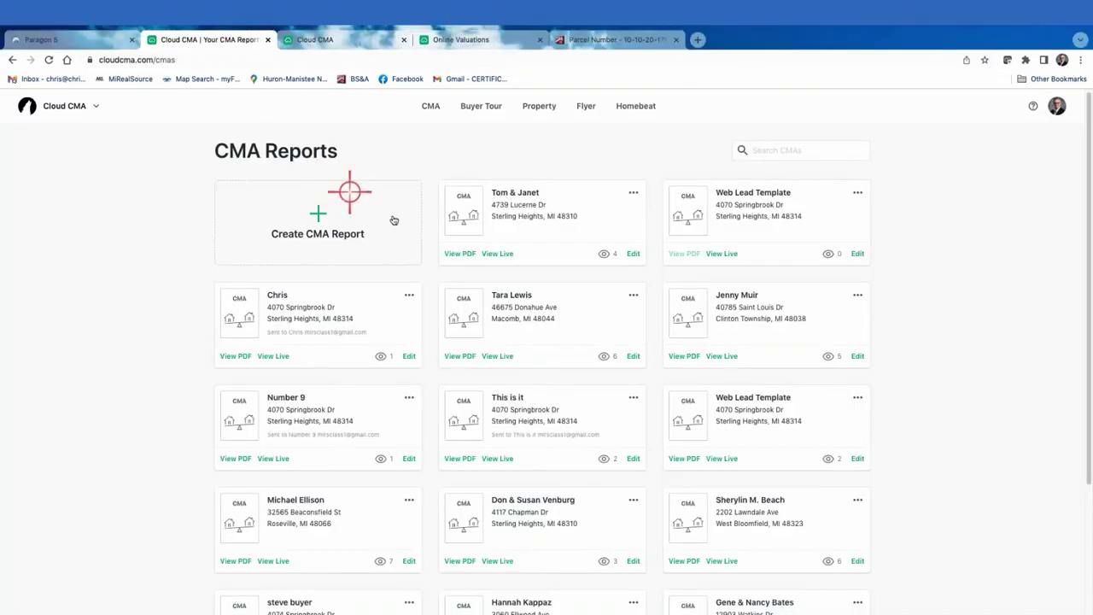
- Open and dismiss the Tom & Janet report's options menu
{"action": "left_click", "coordinate": [633, 168]}
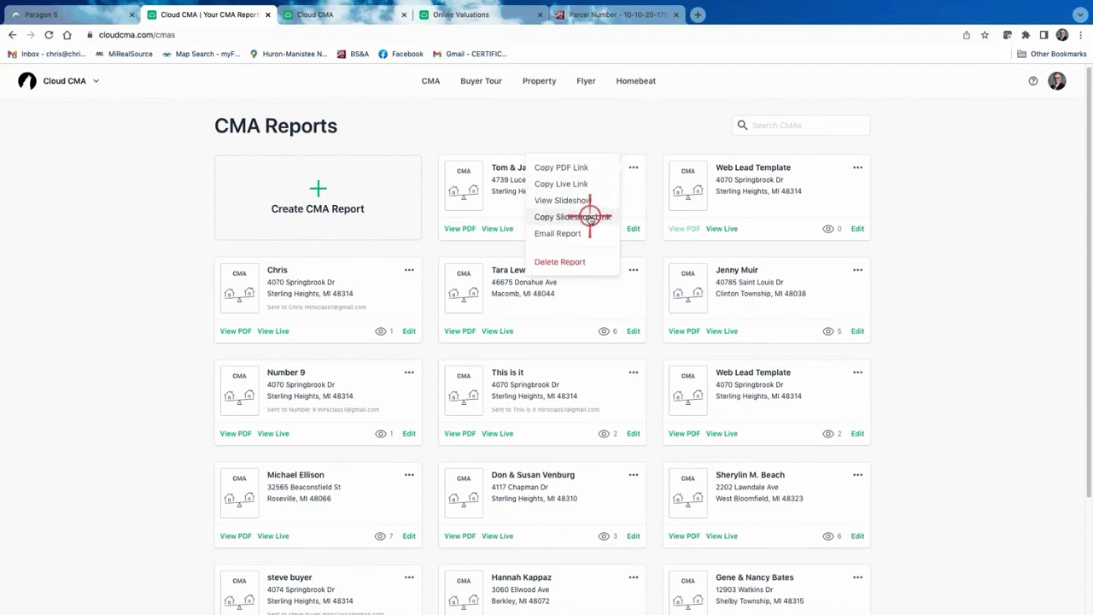
{"action": "left_click", "coordinate": [949, 250]}
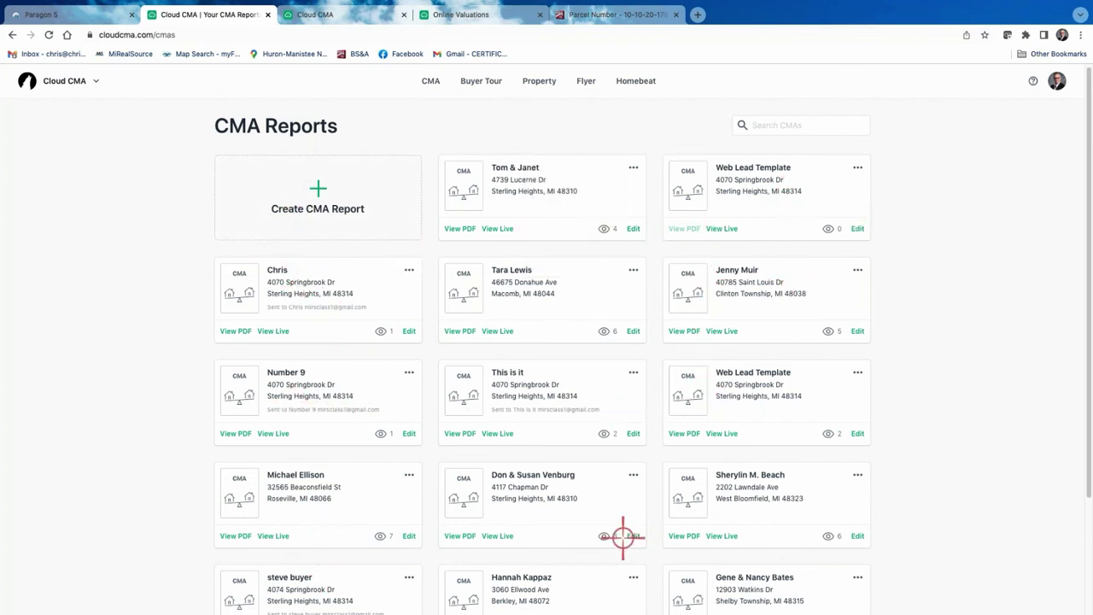
{"action": "scroll", "coordinate": [675, 375], "scroll_direction": "down", "scroll_amount": 3}
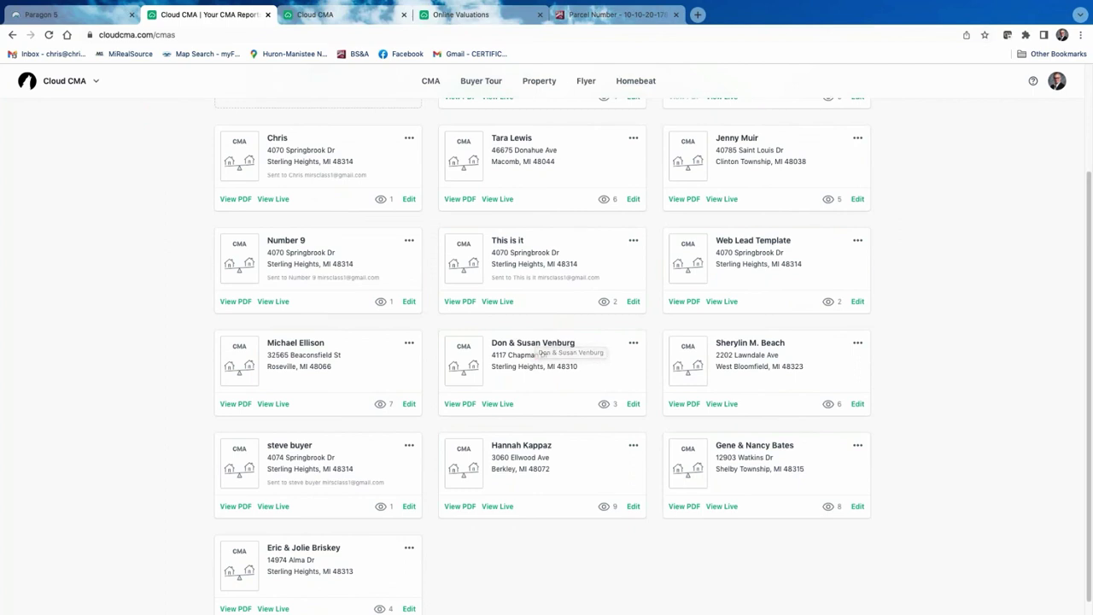
- Close the live presentation and Online Valuations tabs and return to Paragon's listing results
{"action": "left_click", "coordinate": [406, 14]}
{"action": "left_click", "coordinate": [405, 14]}
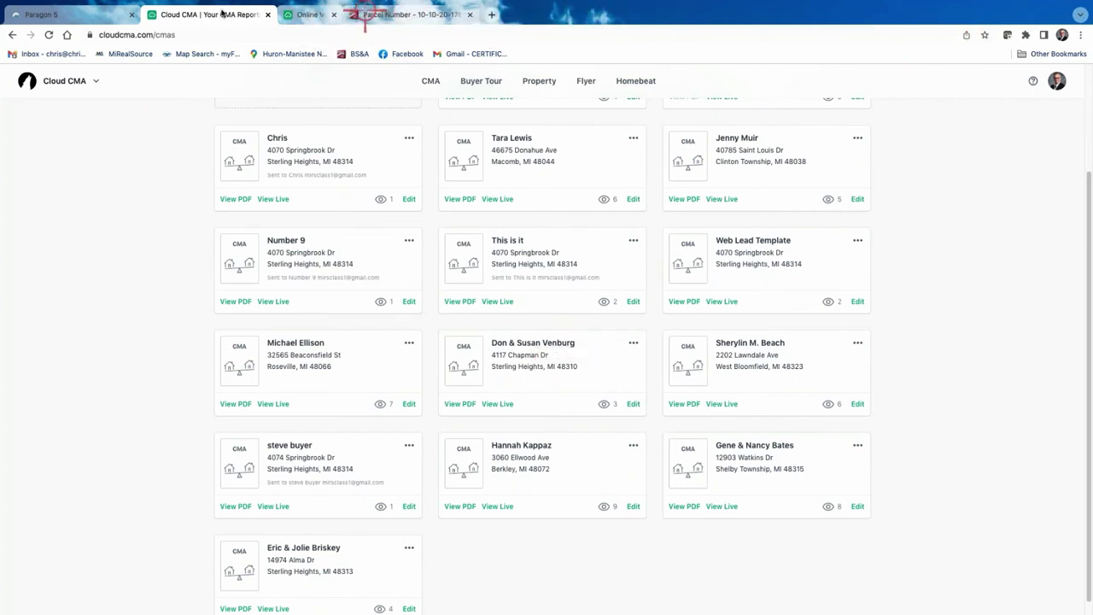
{"action": "left_click", "coordinate": [96, 14]}
{"action": "left_click", "coordinate": [677, 215]}
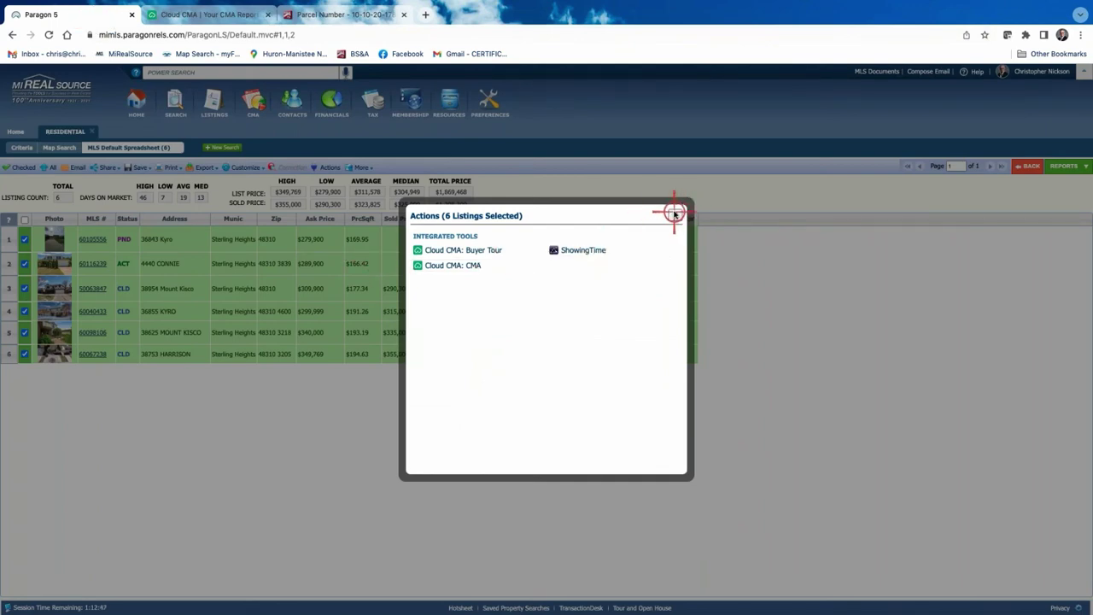
- Load the REPORTS > CMA > CMA Summary report for the six selected listings
{"action": "left_click", "coordinate": [677, 215]}
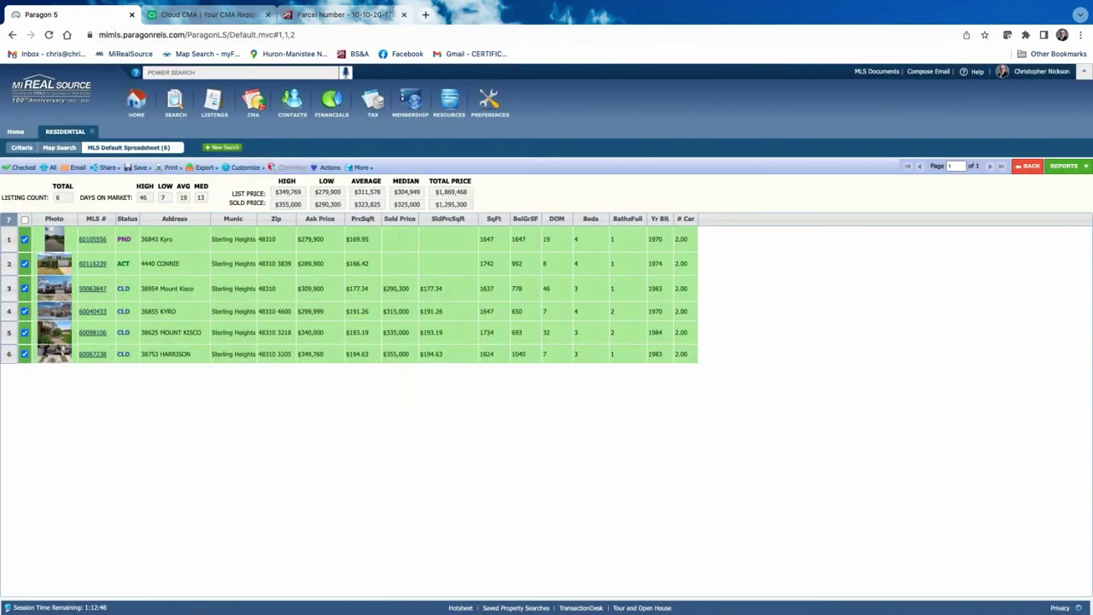
{"action": "left_click", "coordinate": [19, 149]}
{"action": "left_click", "coordinate": [1069, 168]}
{"action": "left_click", "coordinate": [973, 407]}
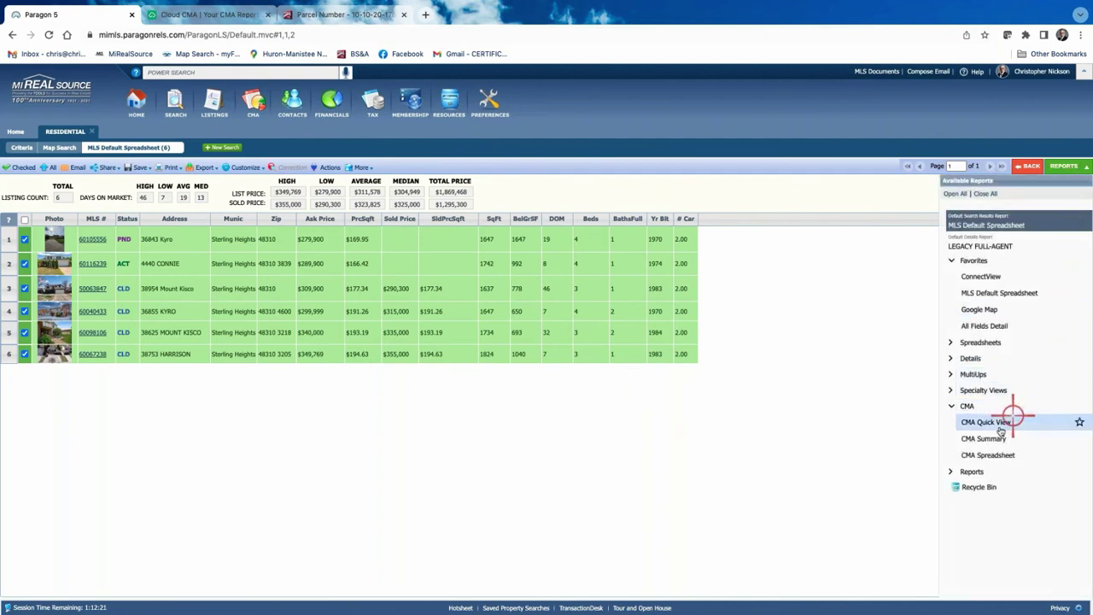
{"action": "left_click", "coordinate": [983, 440]}
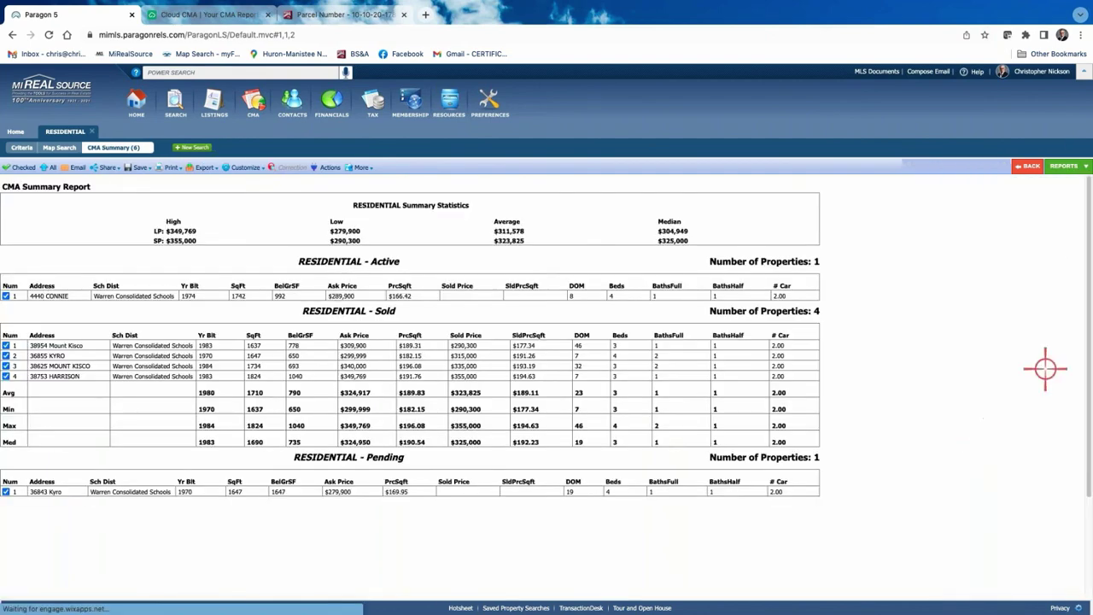
{"action": "left_click", "coordinate": [1064, 168]}
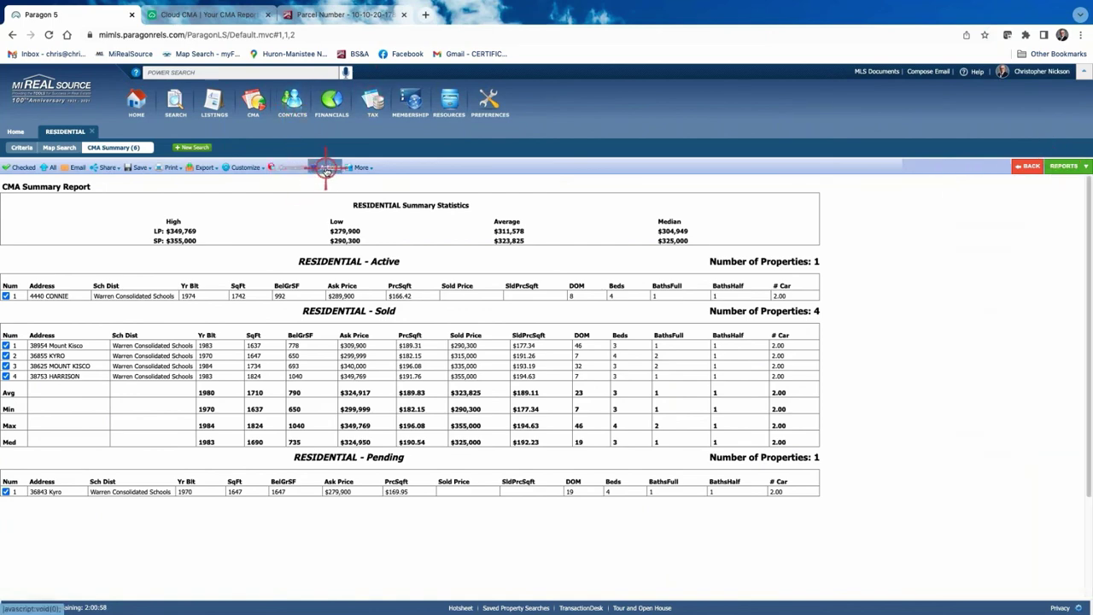
- Go back to the spreadsheet, close the Actions dialog, and open the Home dashboard
{"action": "left_click", "coordinate": [1021, 168]}
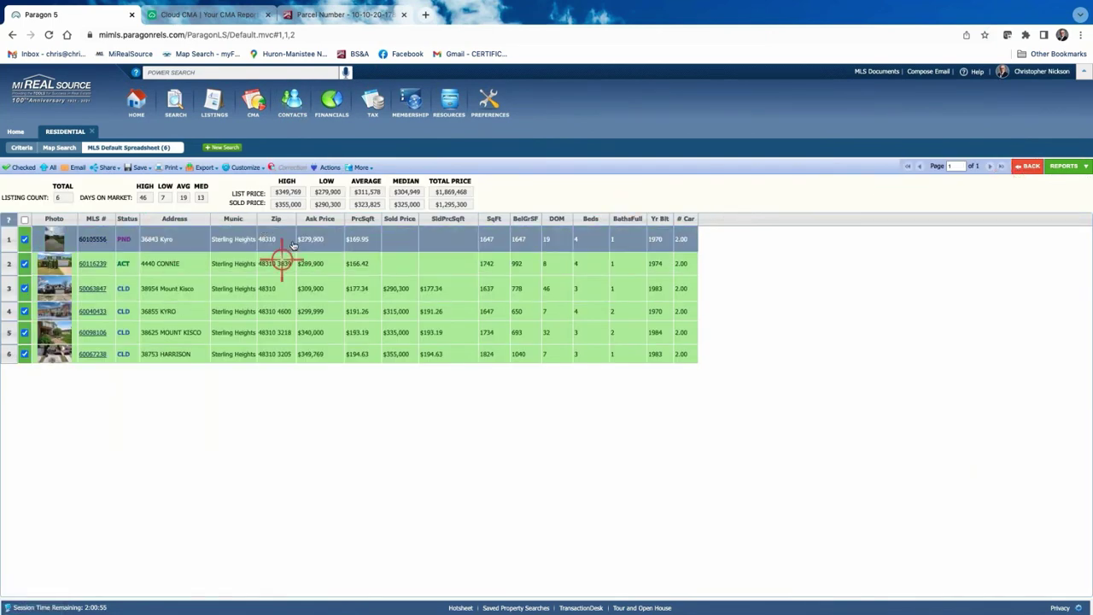
{"action": "left_click", "coordinate": [331, 168]}
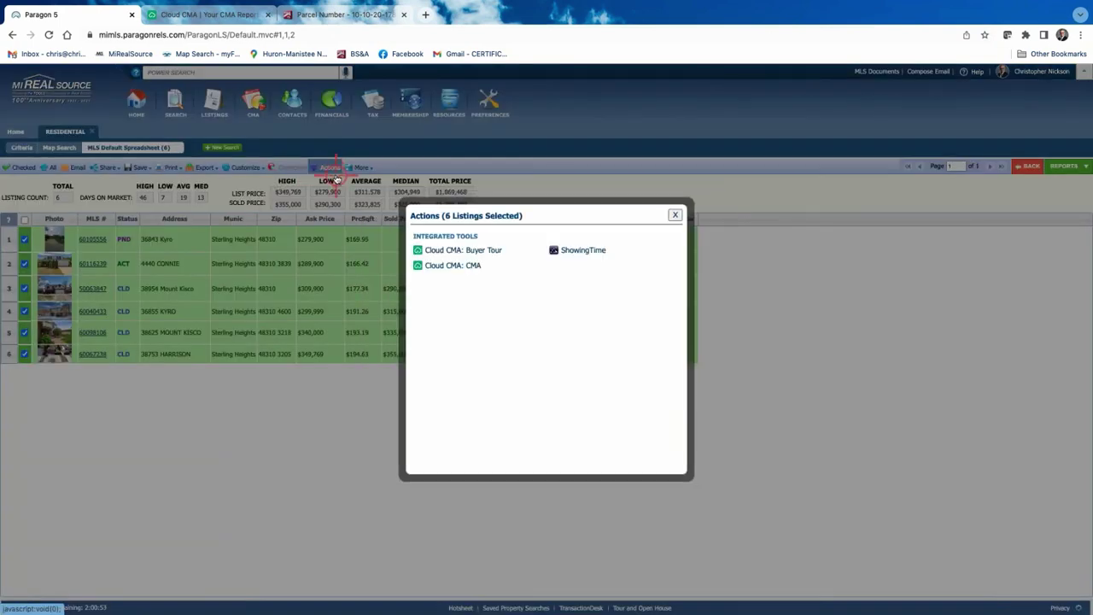
{"action": "left_click", "coordinate": [675, 214]}
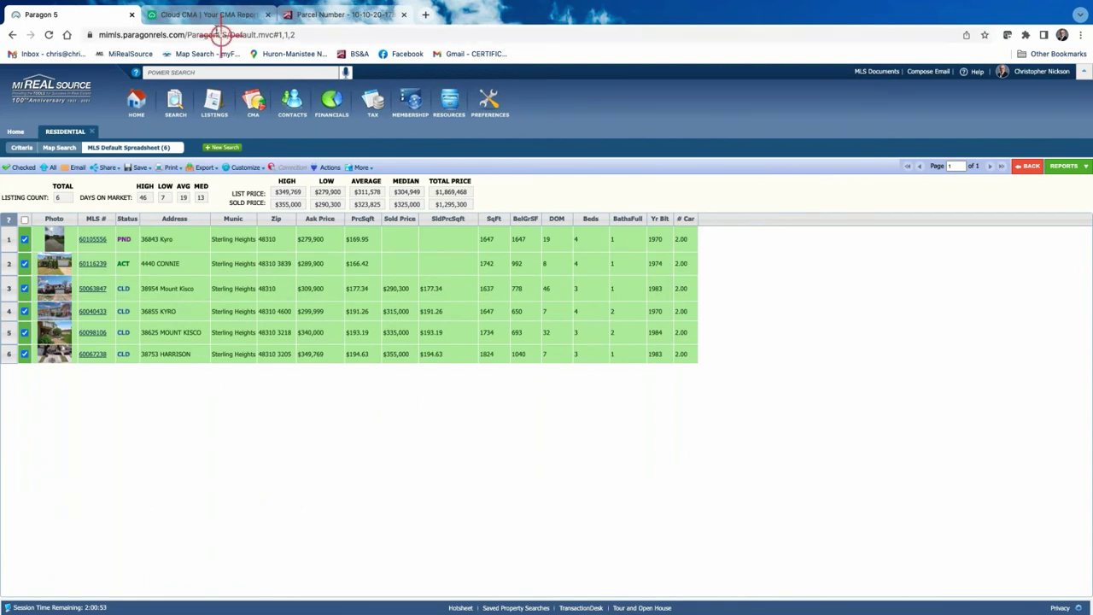
{"action": "left_click", "coordinate": [18, 136]}
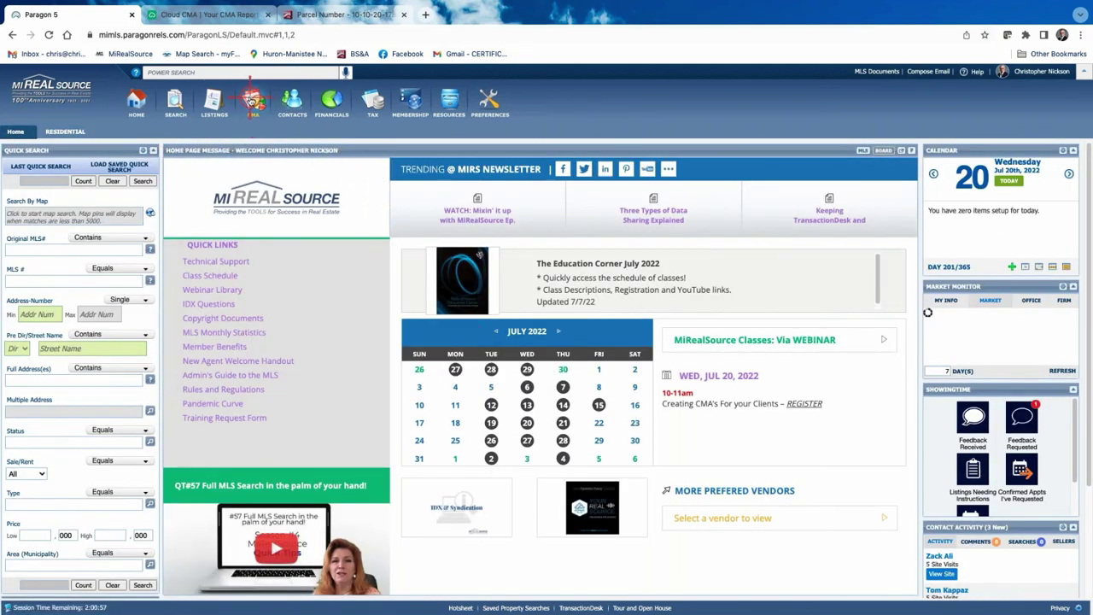
{"action": "mouse_move", "coordinate": [253, 100]}
{"action": "left_click", "coordinate": [257, 173]}
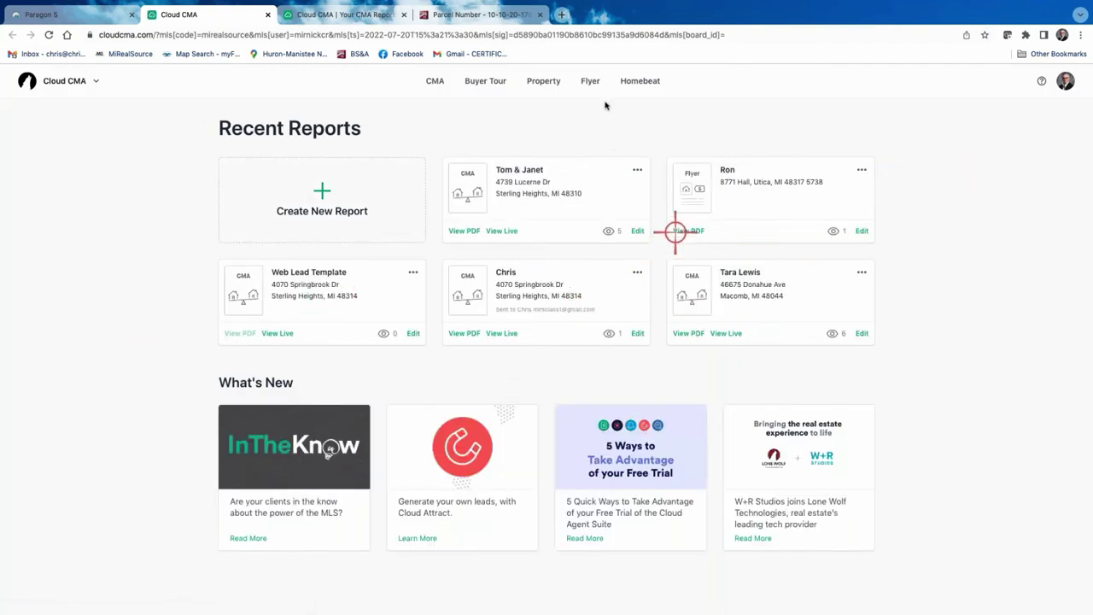
{"action": "left_click", "coordinate": [267, 14]}
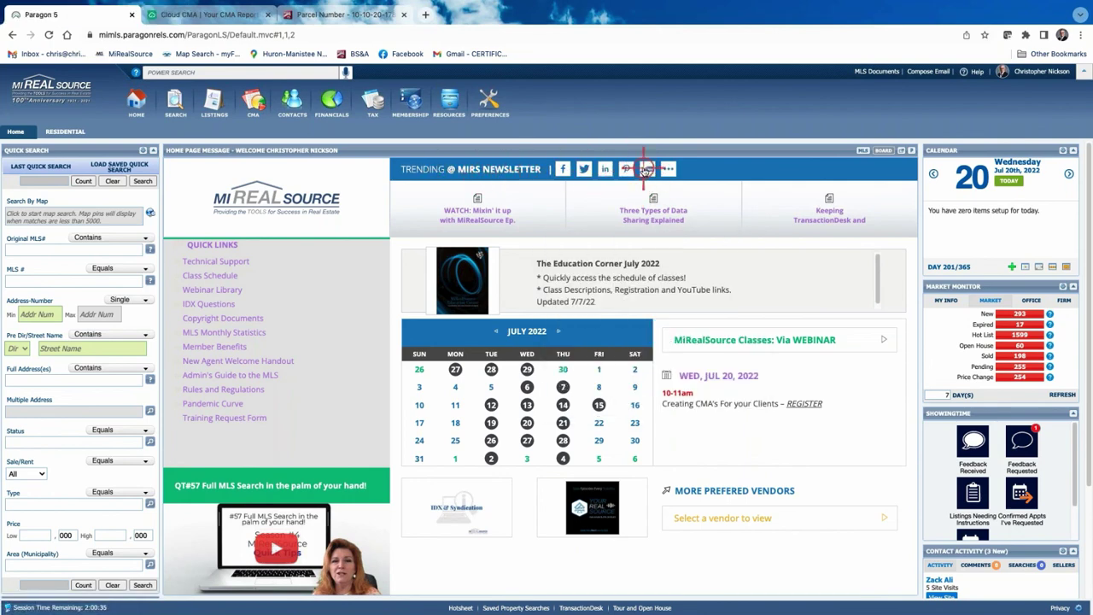
- Browse the MIRealSourceMedia YouTube channel's uploads, then open Paragon's MLS Documents page
{"action": "left_click", "coordinate": [646, 168]}
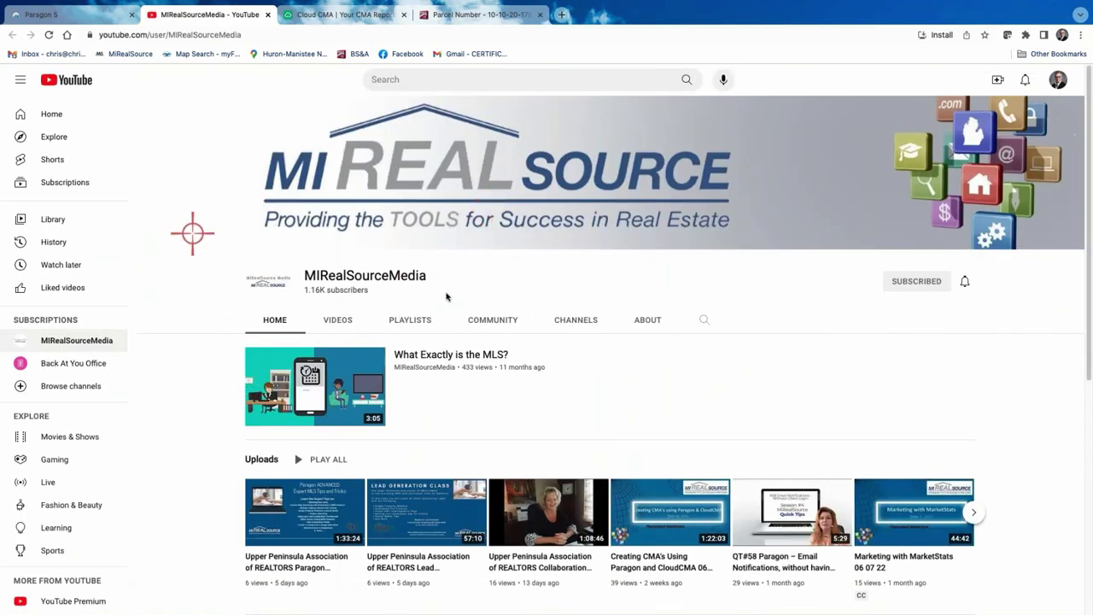
{"action": "scroll", "coordinate": [461, 507], "scroll_direction": "down", "scroll_amount": 1}
{"action": "scroll", "coordinate": [461, 506], "scroll_direction": "down", "scroll_amount": 3}
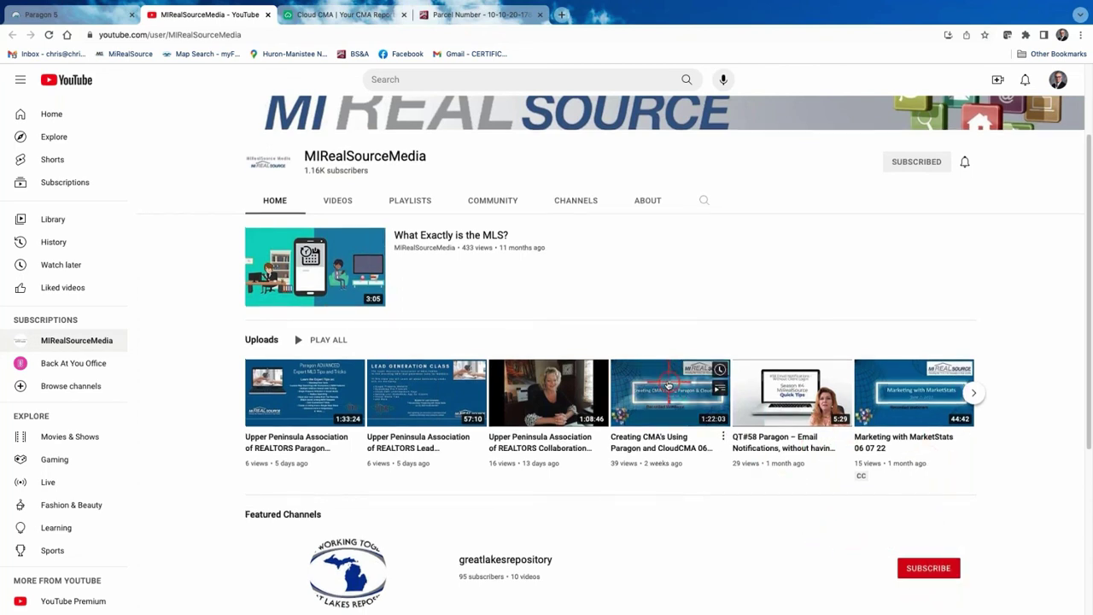
{"action": "scroll", "coordinate": [449, 484], "scroll_direction": "up", "scroll_amount": 1}
{"action": "scroll", "coordinate": [449, 484], "scroll_direction": "down", "scroll_amount": 2}
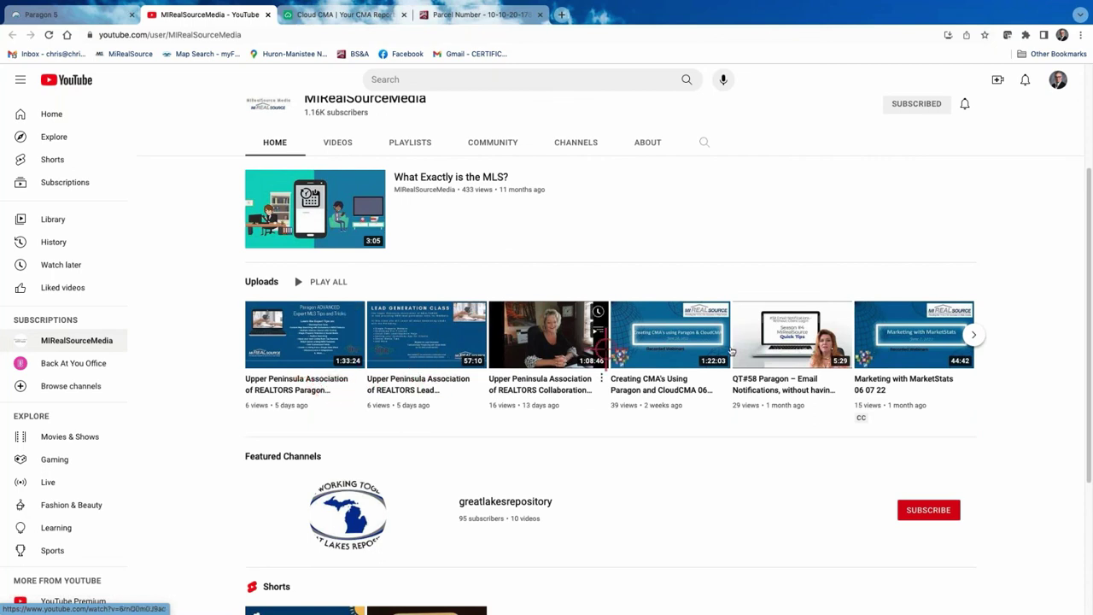
{"action": "scroll", "coordinate": [586, 402], "scroll_direction": "down", "scroll_amount": 2}
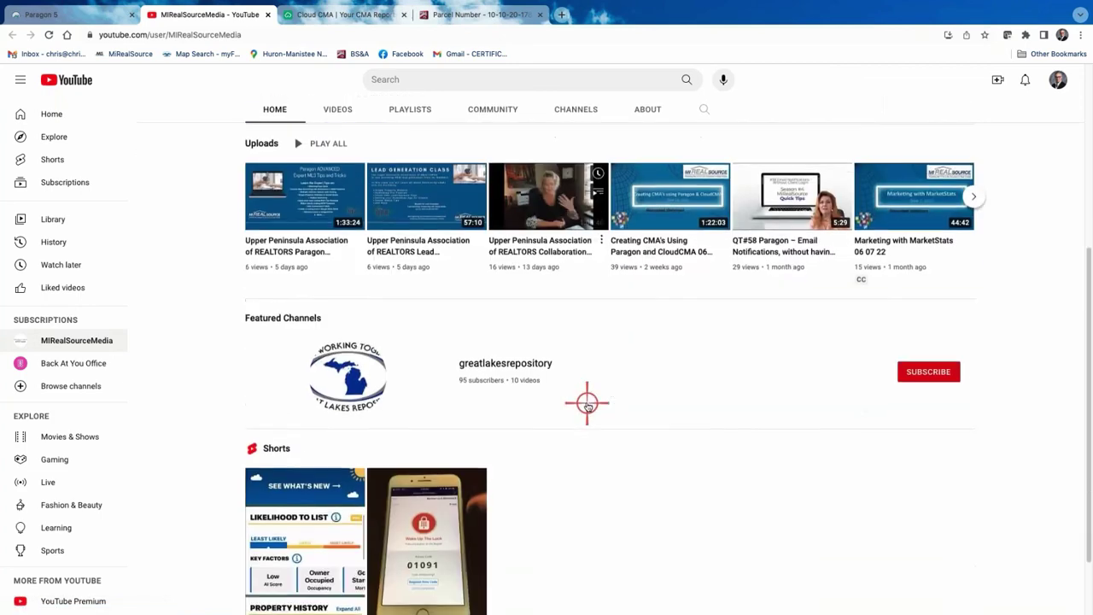
{"action": "scroll", "coordinate": [586, 402], "scroll_direction": "up", "scroll_amount": 4}
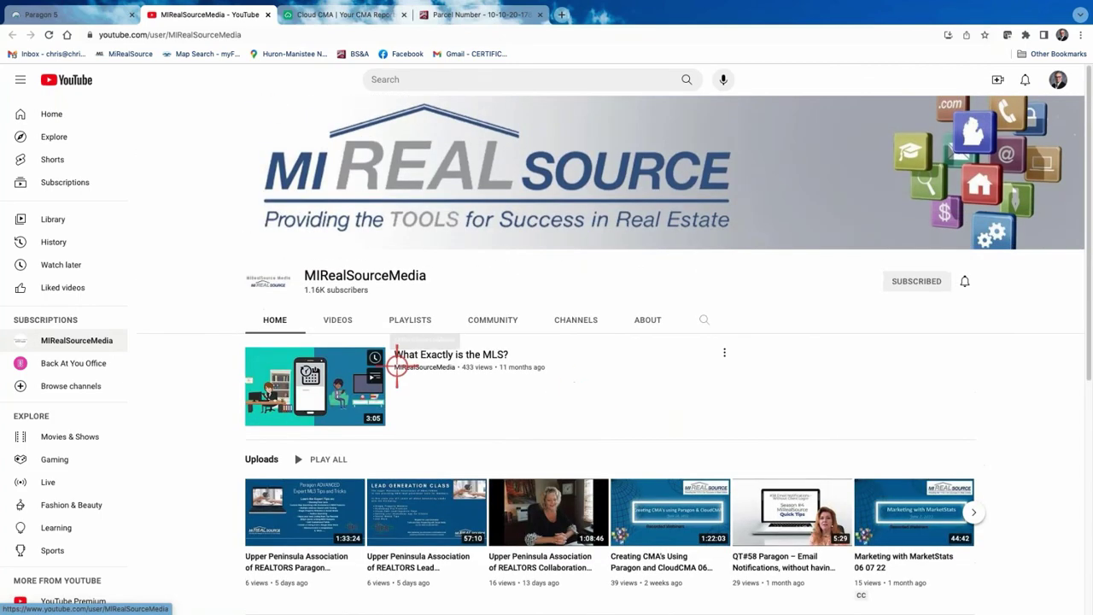
{"action": "left_click", "coordinate": [94, 15]}
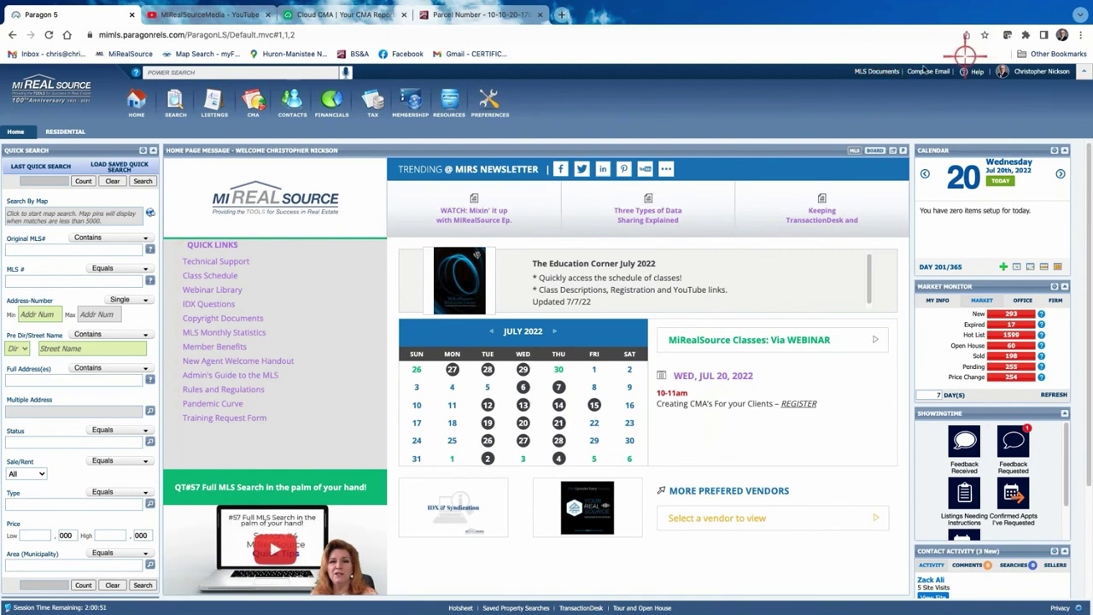
{"action": "left_click", "coordinate": [876, 72]}
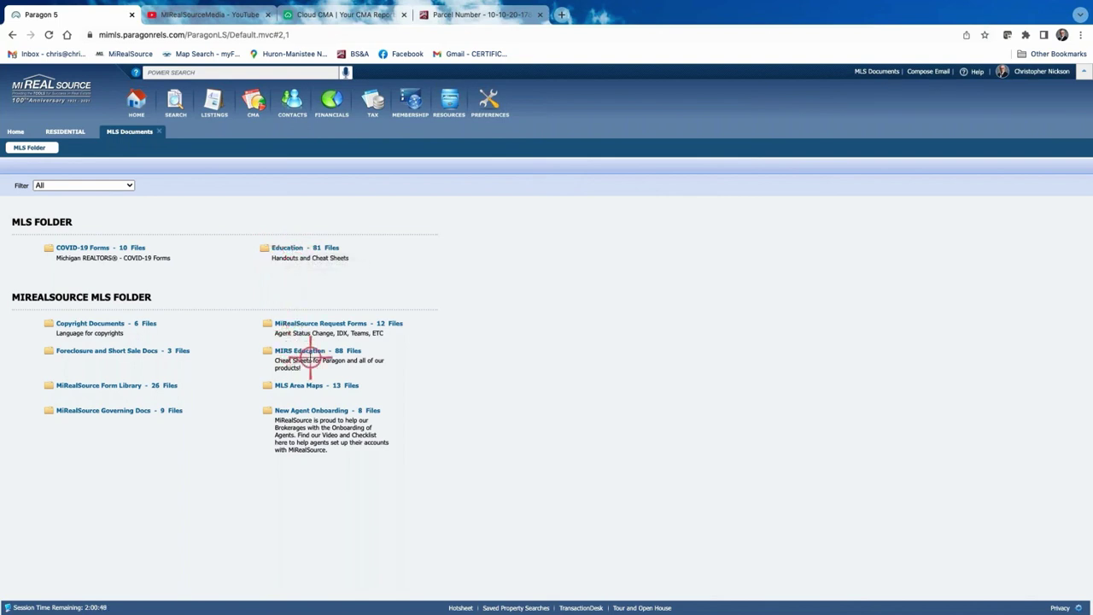
- Open the MIRS Education folder and search its documents for 'Cloud cm'
{"action": "left_click", "coordinate": [309, 352]}
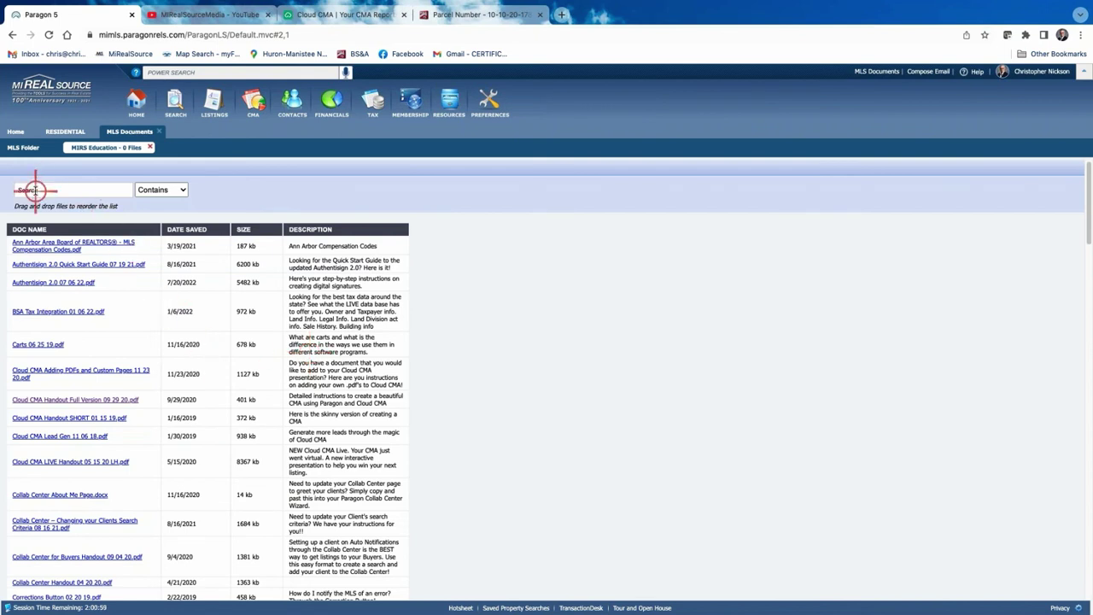
{"action": "left_click", "coordinate": [34, 190]}
{"action": "type", "text": "c"}
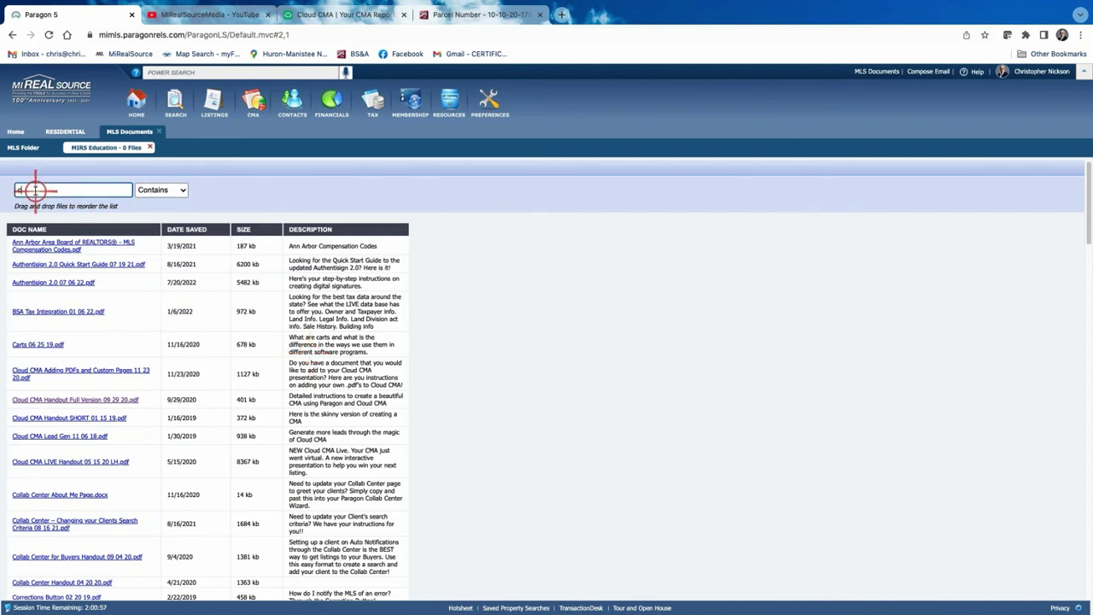
{"action": "type", "text": "ma"}
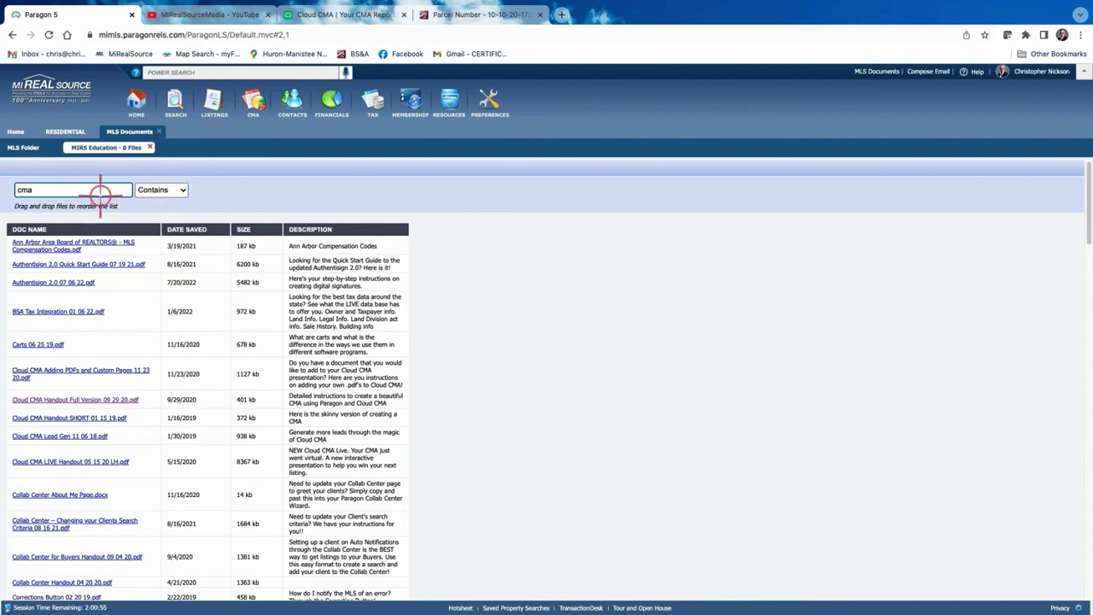
{"action": "left_click", "coordinate": [173, 189]}
{"action": "left_click", "coordinate": [81, 188]}
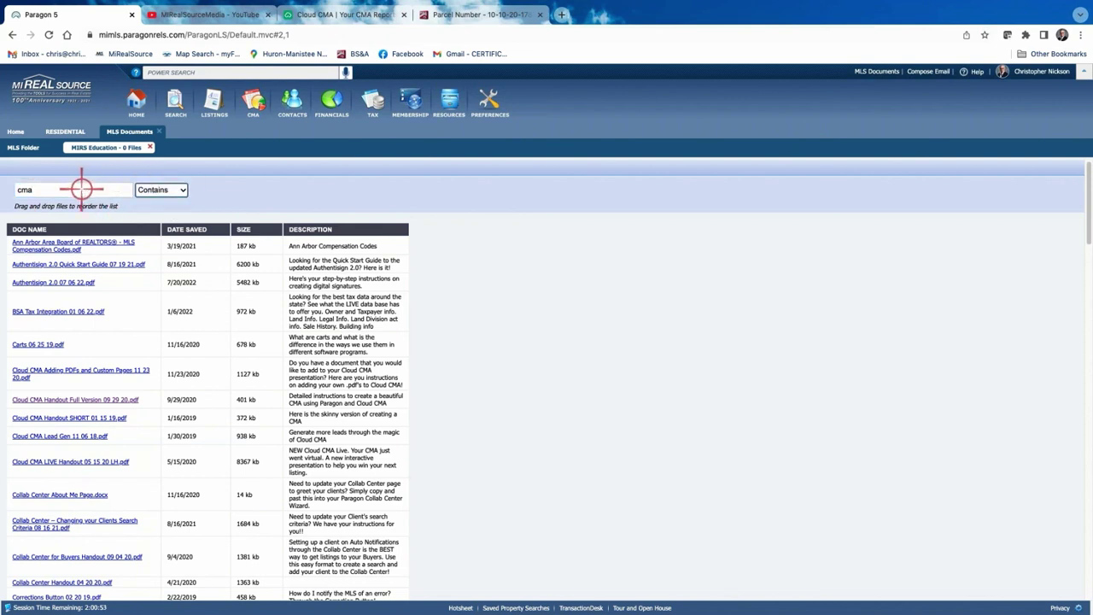
{"action": "left_click", "coordinate": [81, 188]}
{"action": "type", "text": "CL"}
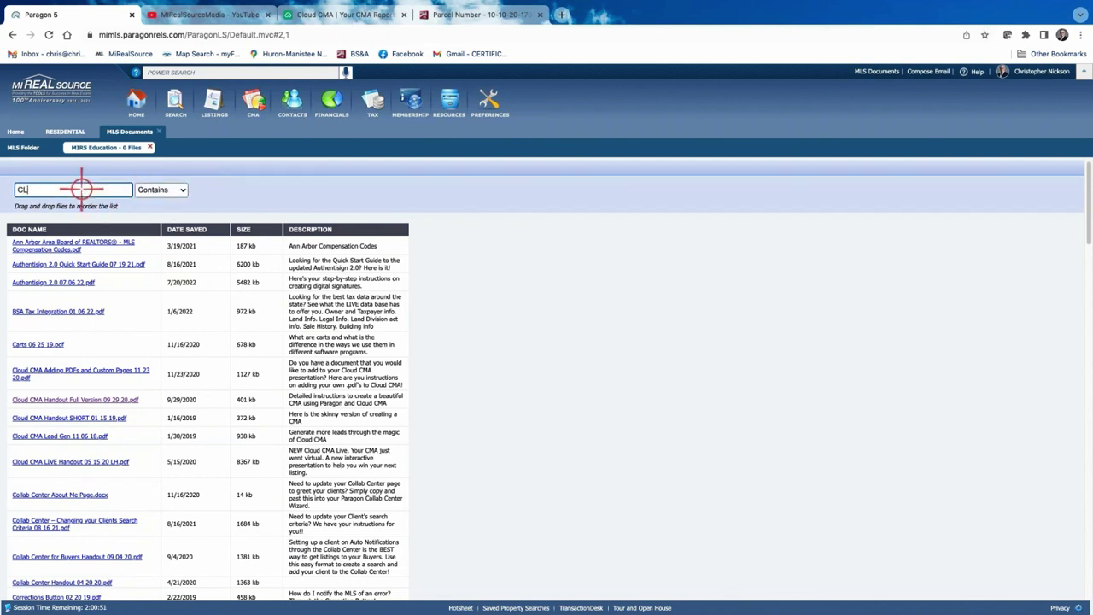
{"action": "type", "text": "oud cma"}
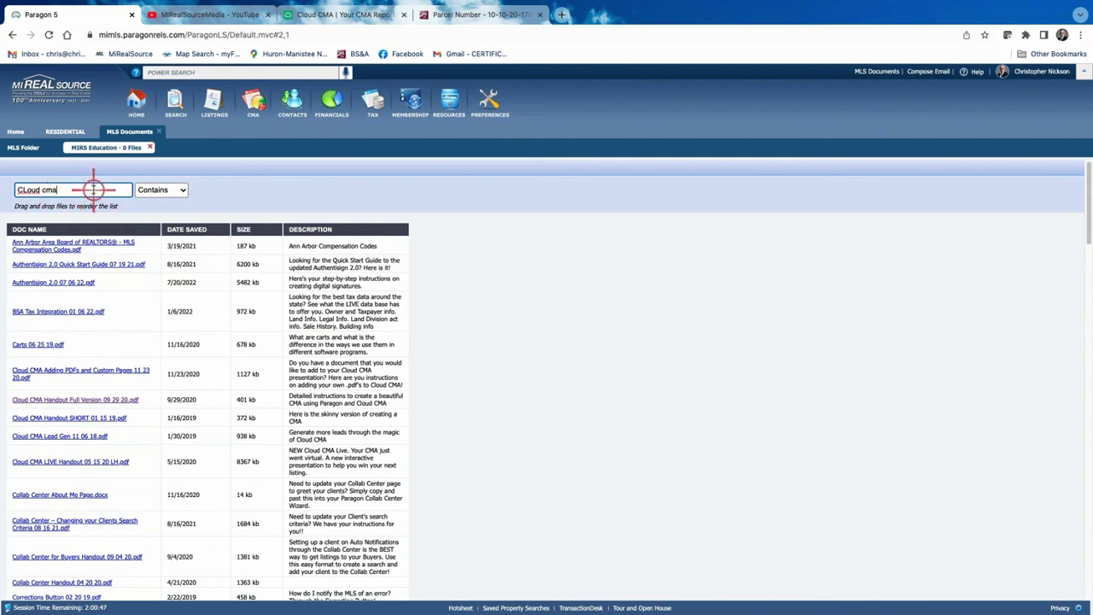
{"action": "key", "text": "Return"}
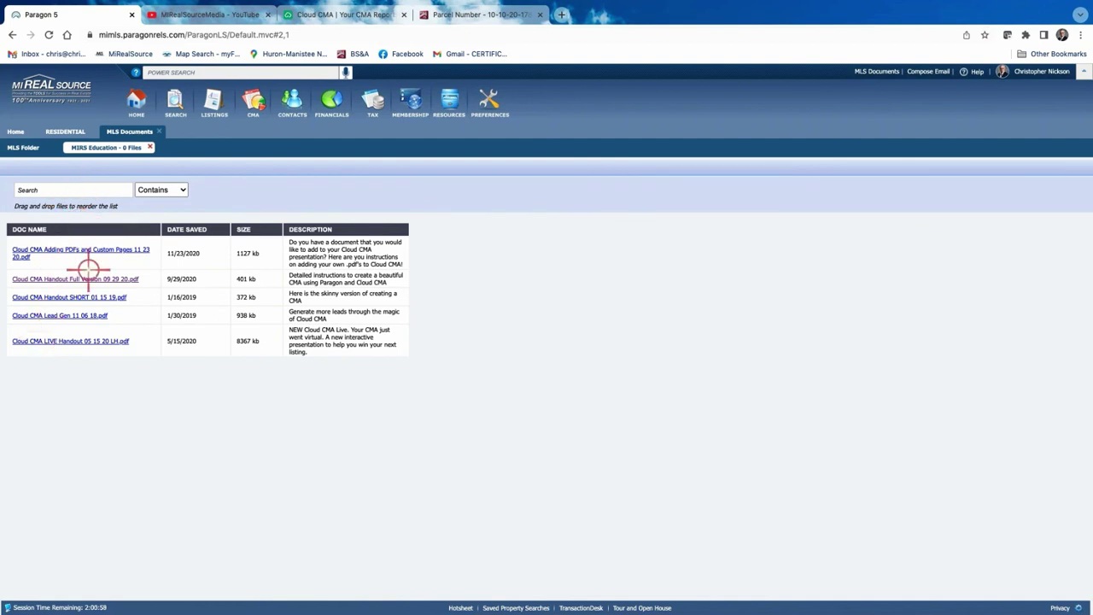
- Return to the unfiltered MIRS Education list and scroll through all its documents
{"action": "left_click", "coordinate": [85, 190]}
{"action": "left_click", "coordinate": [12, 34]}
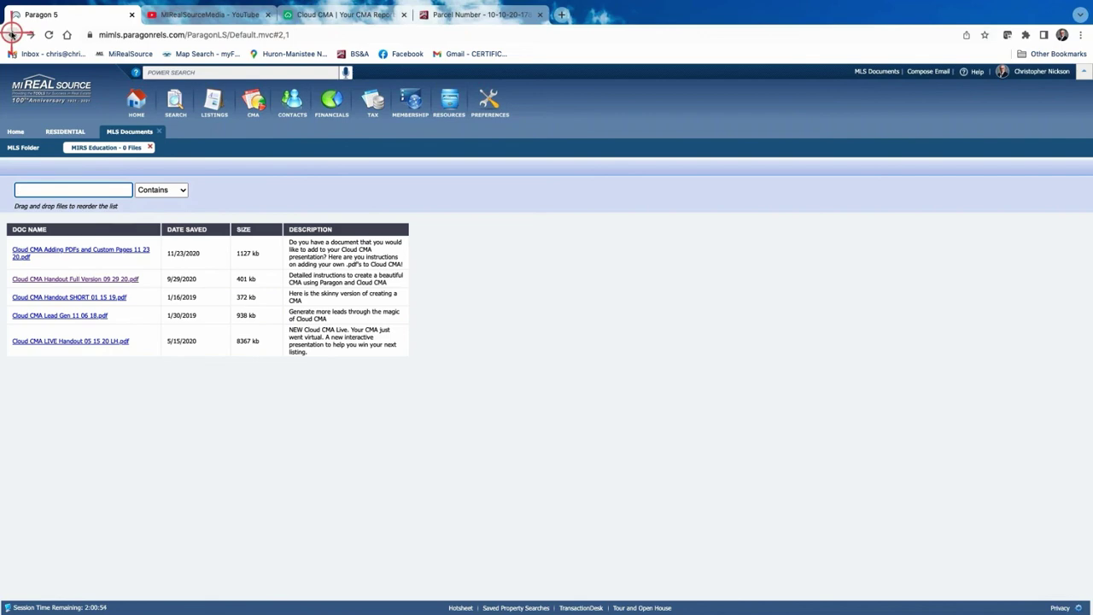
{"action": "scroll", "coordinate": [61, 354], "scroll_direction": "down", "scroll_amount": 5}
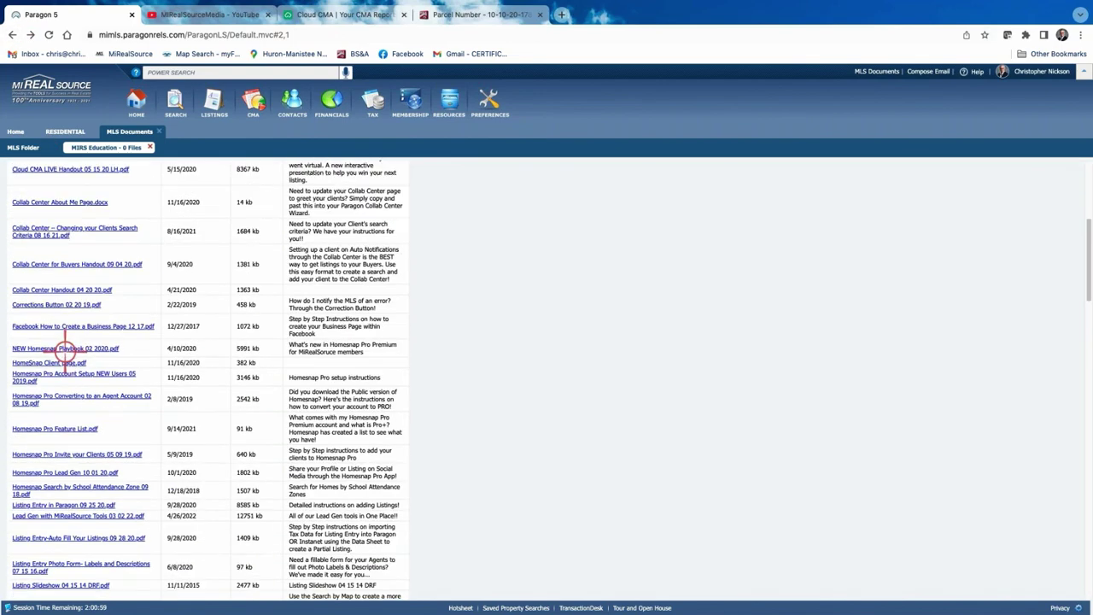
{"action": "scroll", "coordinate": [89, 289], "scroll_direction": "down", "scroll_amount": 3}
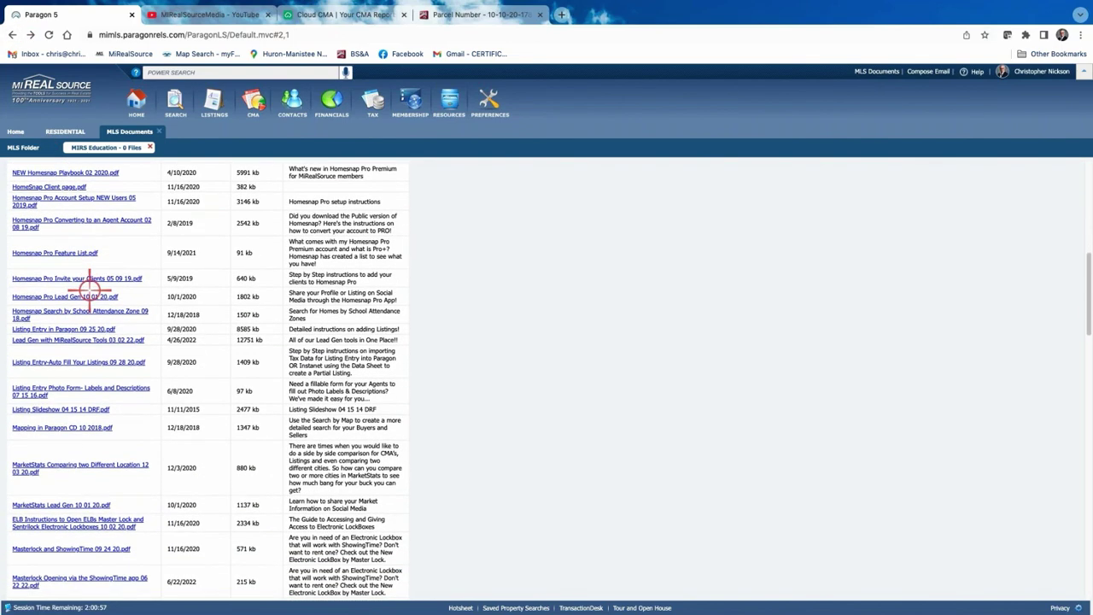
{"action": "scroll", "coordinate": [103, 281], "scroll_direction": "down", "scroll_amount": 12}
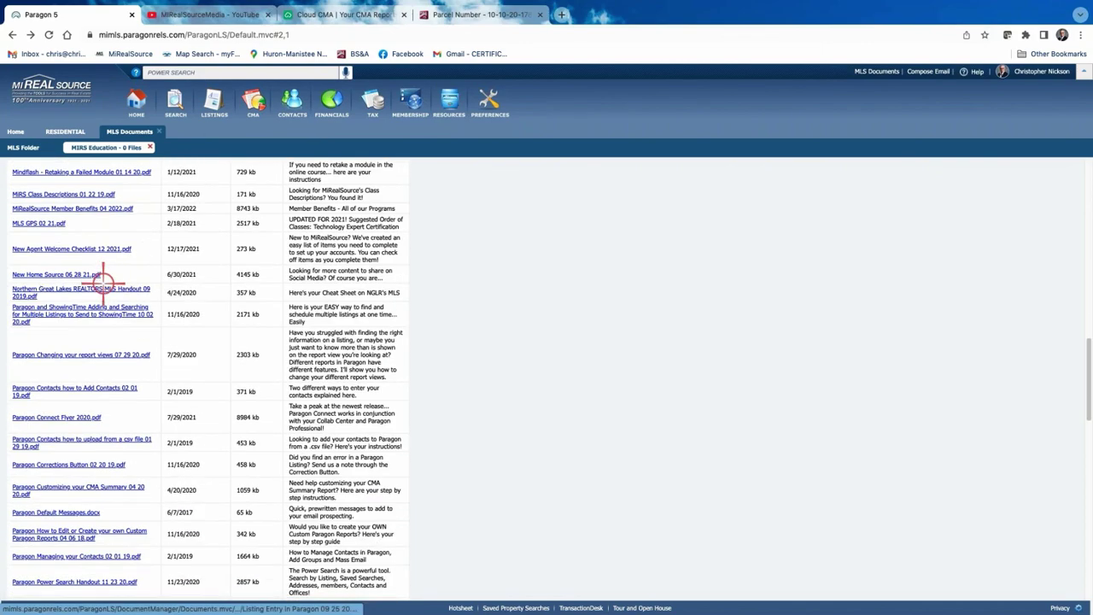
{"action": "scroll", "coordinate": [103, 281], "scroll_direction": "down", "scroll_amount": 15}
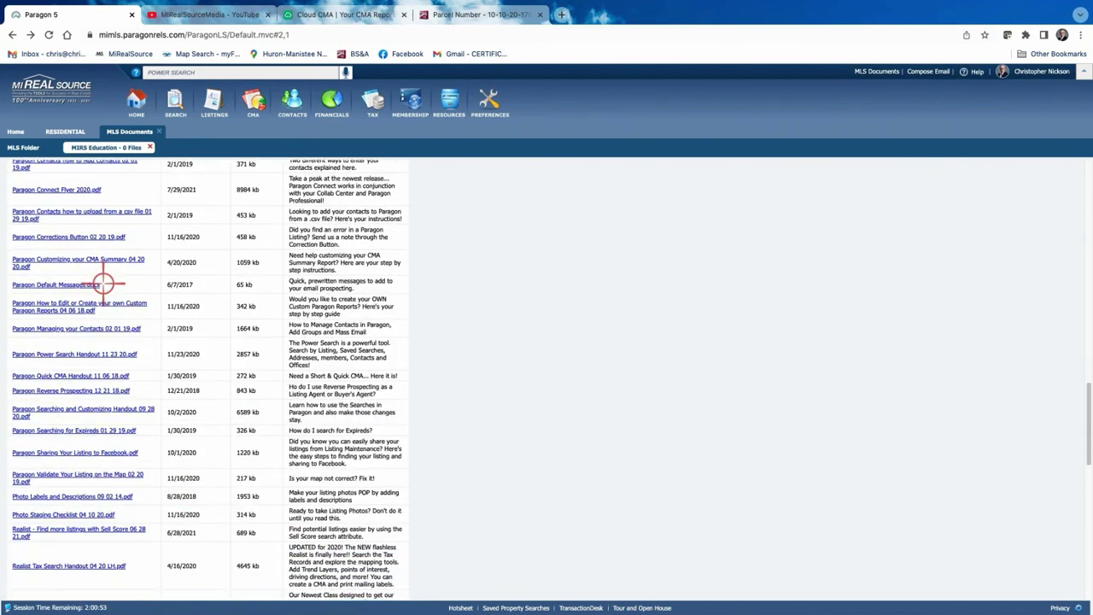
{"action": "scroll", "coordinate": [103, 284], "scroll_direction": "down", "scroll_amount": 4}
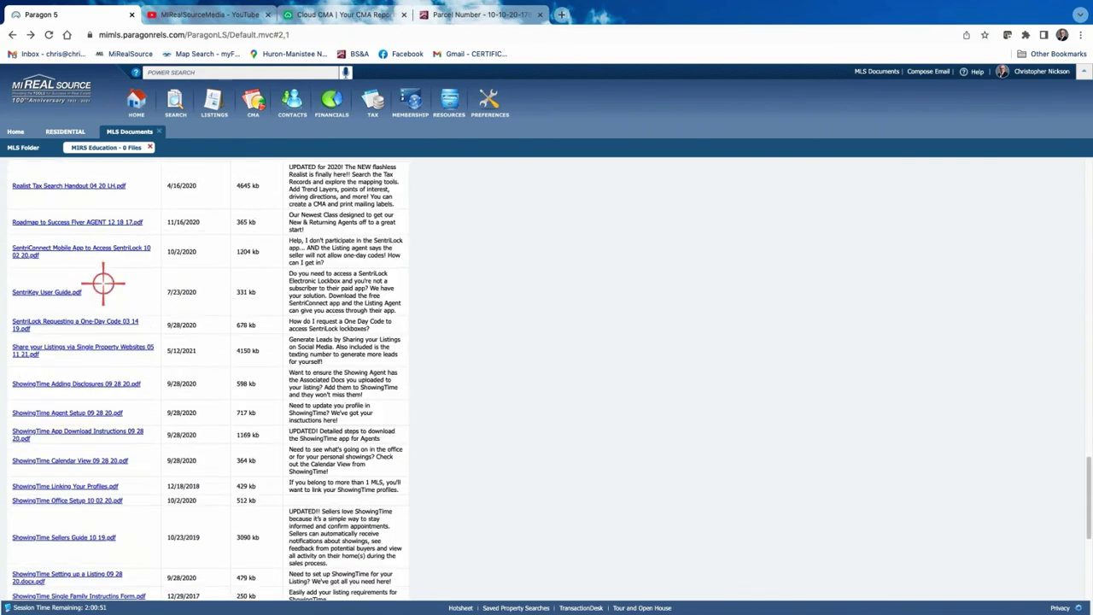
{"action": "scroll", "coordinate": [99, 289], "scroll_direction": "down", "scroll_amount": 6}
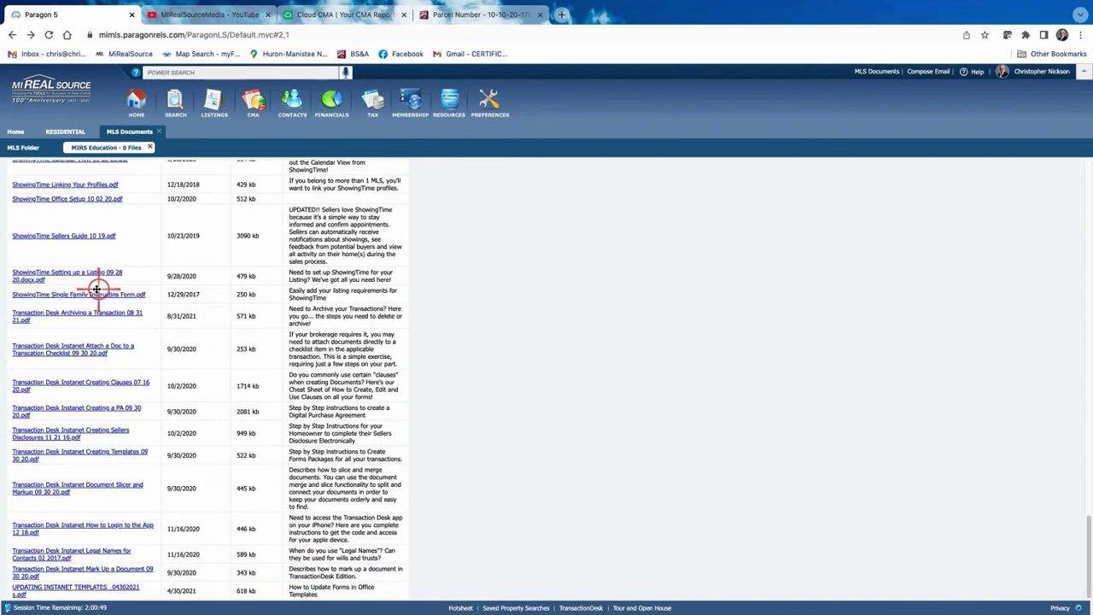
{"action": "scroll", "coordinate": [91, 284], "scroll_direction": "up", "scroll_amount": 15}
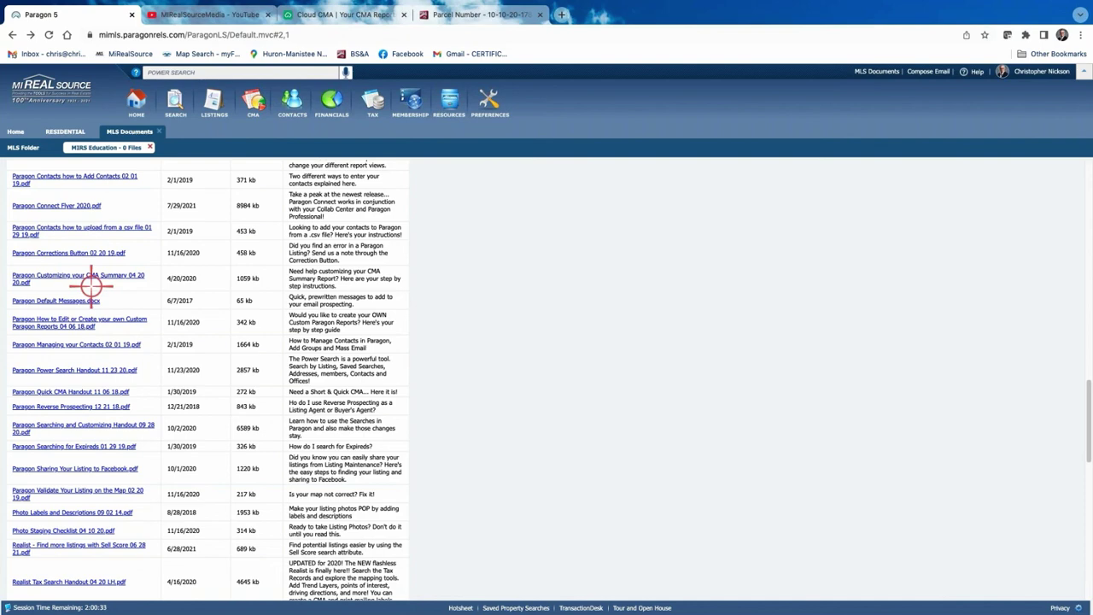
{"action": "scroll", "coordinate": [92, 287], "scroll_direction": "up", "scroll_amount": 5}
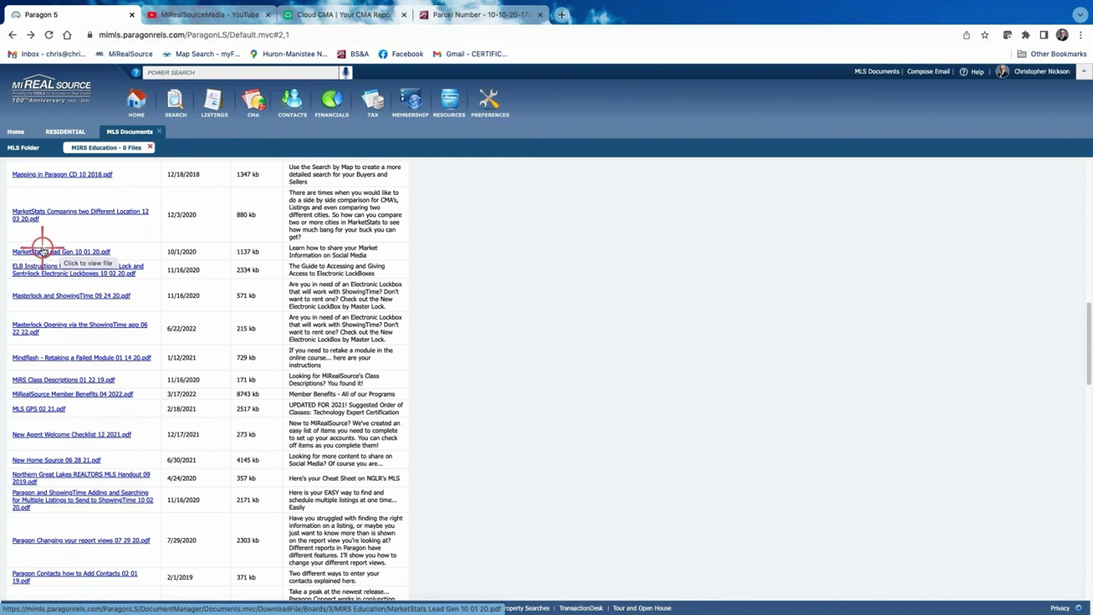
- Read through the MarketStats Lead Gen 10 01 20.pdf handout, then close it
{"action": "left_click", "coordinate": [42, 251]}
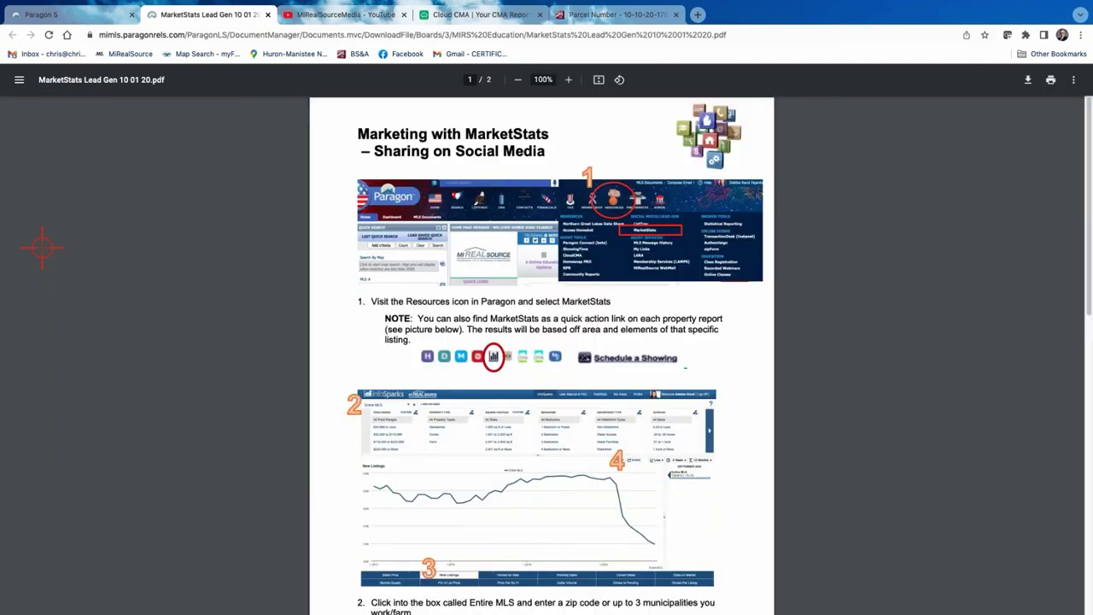
{"action": "scroll", "coordinate": [569, 383], "scroll_direction": "down", "scroll_amount": 10}
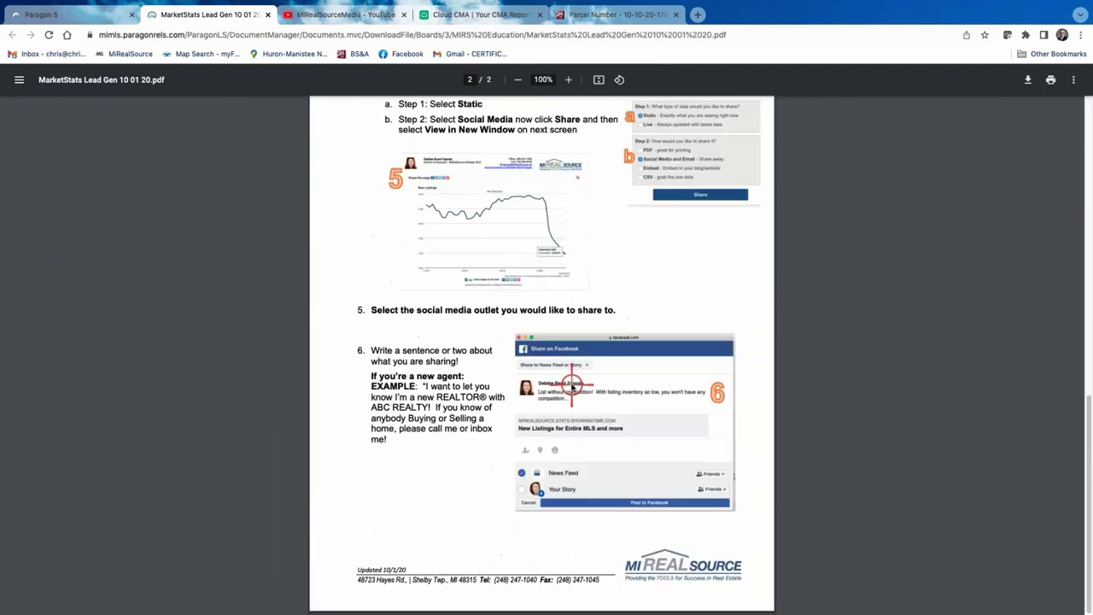
{"action": "scroll", "coordinate": [571, 385], "scroll_direction": "up", "scroll_amount": 10}
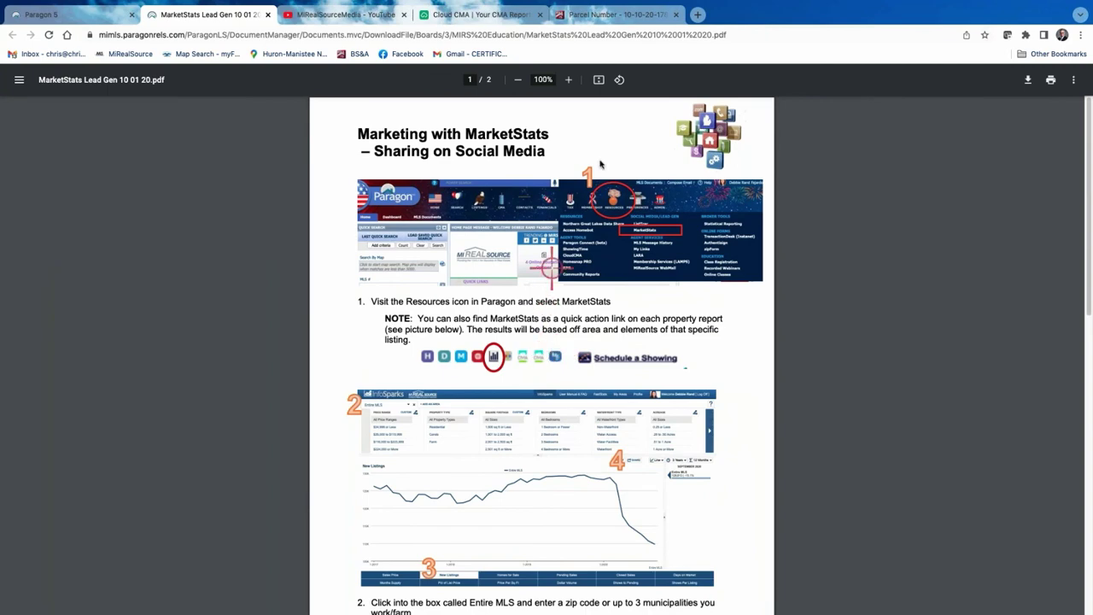
{"action": "scroll", "coordinate": [489, 413], "scroll_direction": "down", "scroll_amount": 5}
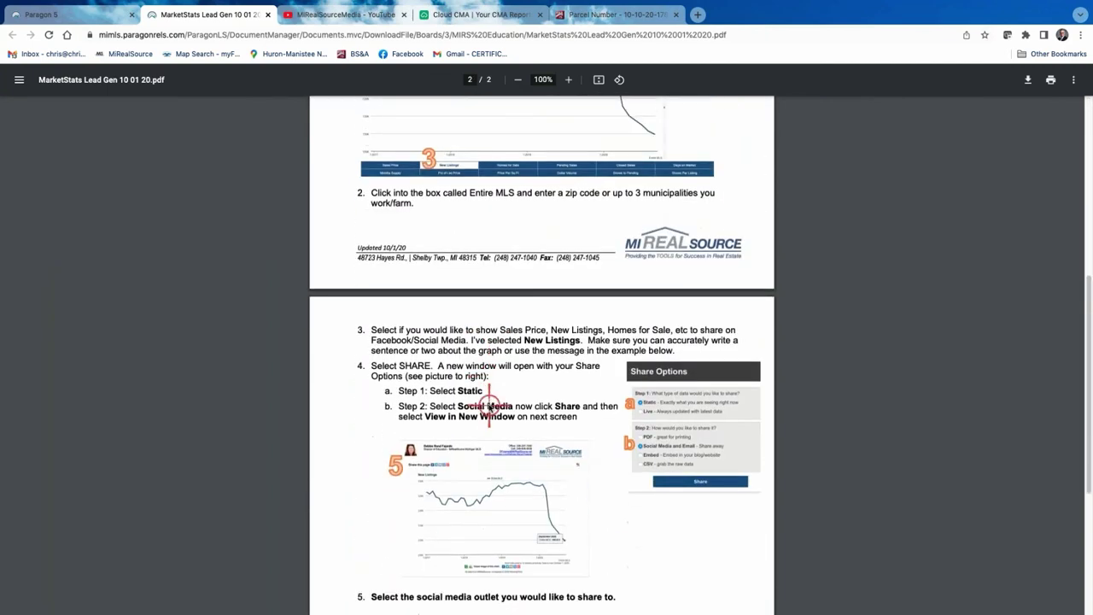
{"action": "scroll", "coordinate": [489, 401], "scroll_direction": "up", "scroll_amount": 5}
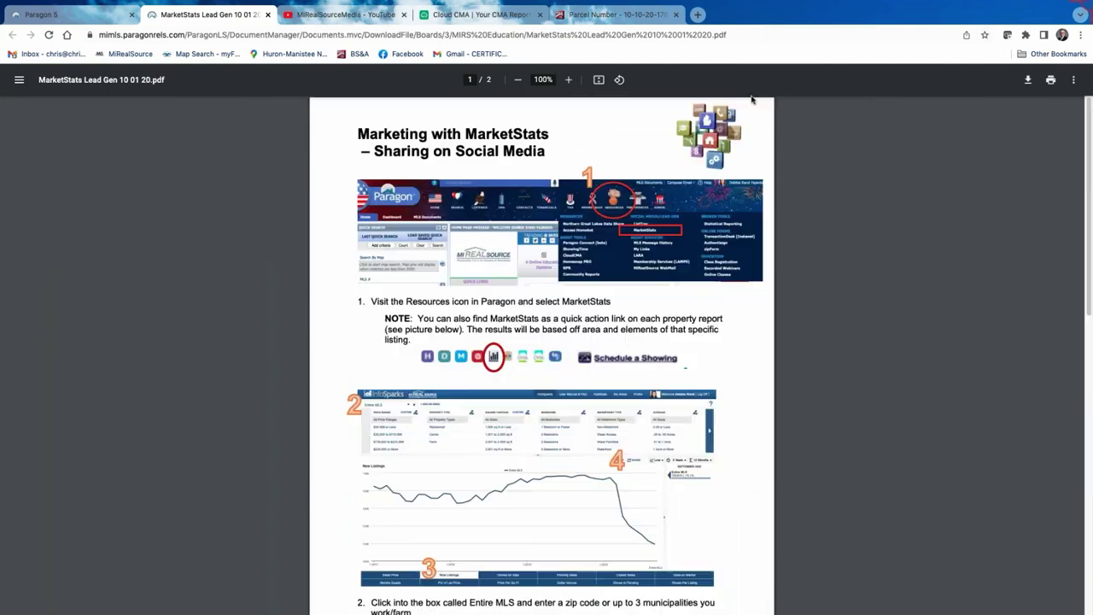
{"action": "left_click", "coordinate": [267, 14]}
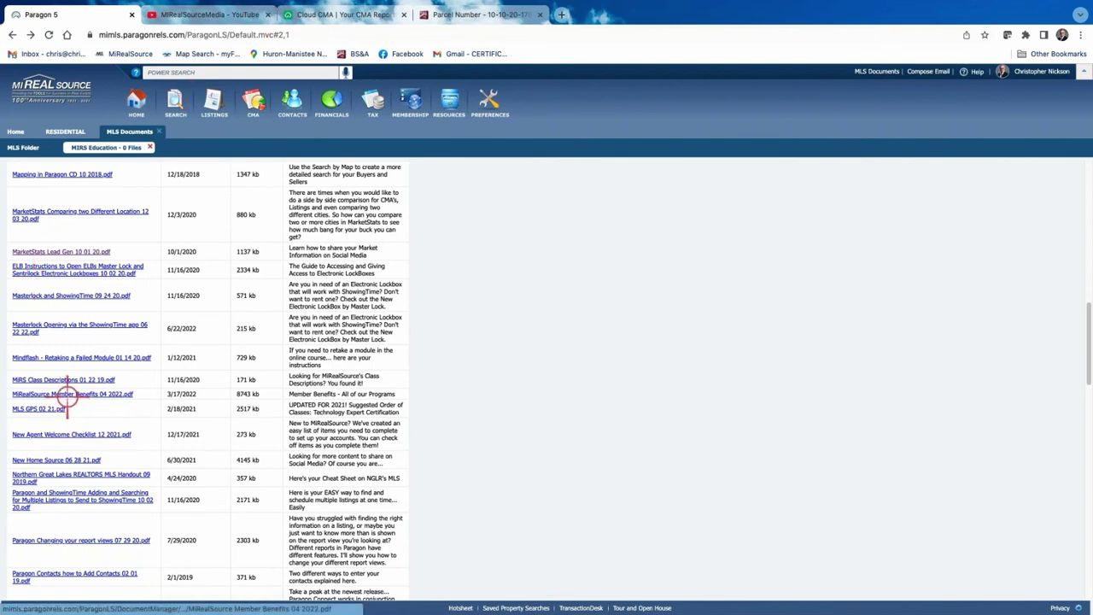
- Return from the MLS Documents list to Paragon's Home dashboard
{"action": "scroll", "coordinate": [67, 397], "scroll_direction": "up", "scroll_amount": 10}
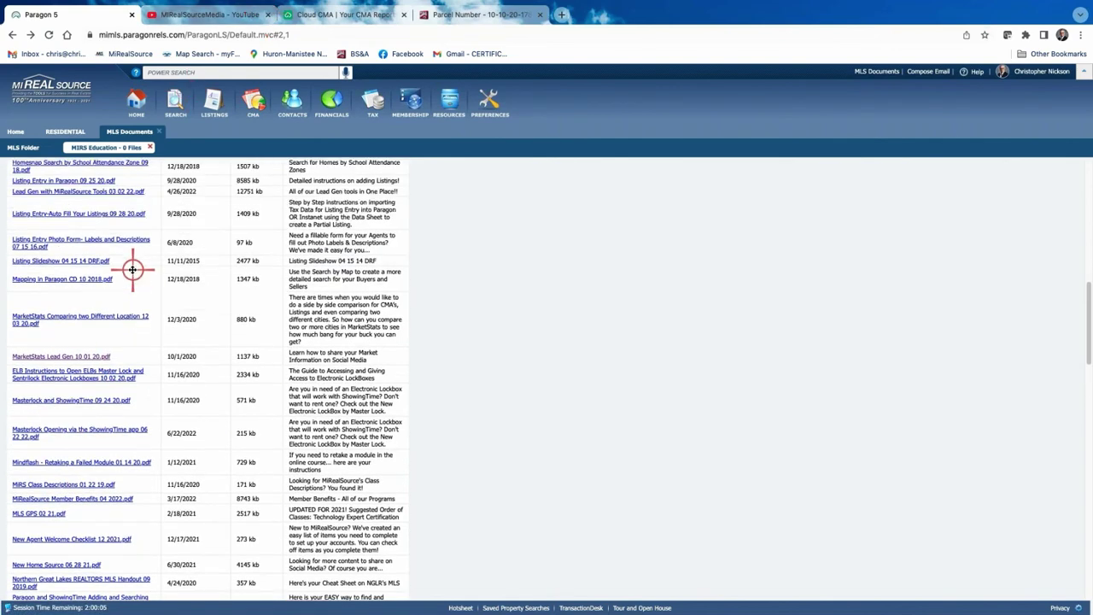
{"action": "scroll", "coordinate": [113, 281], "scroll_direction": "up", "scroll_amount": 3}
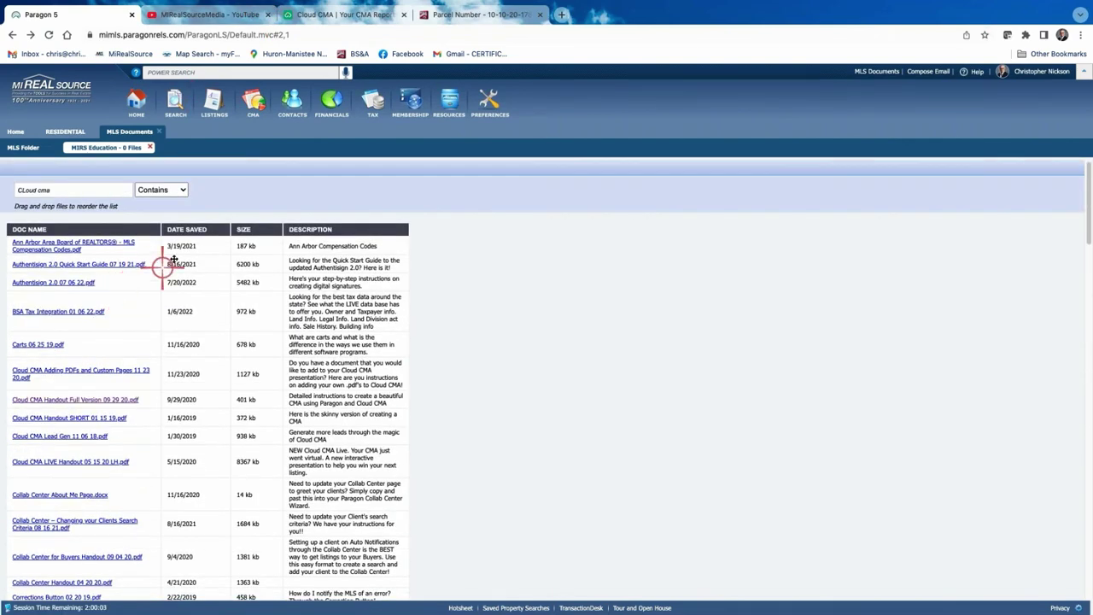
{"action": "left_click", "coordinate": [877, 72]}
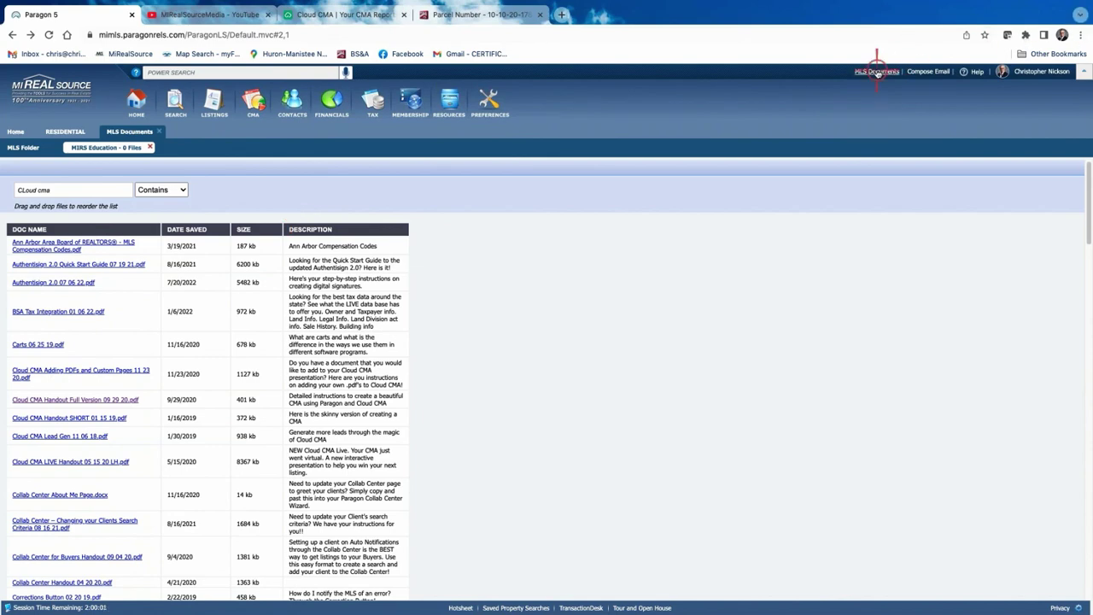
{"action": "left_click", "coordinate": [136, 101]}
{"action": "left_click", "coordinate": [521, 270]}
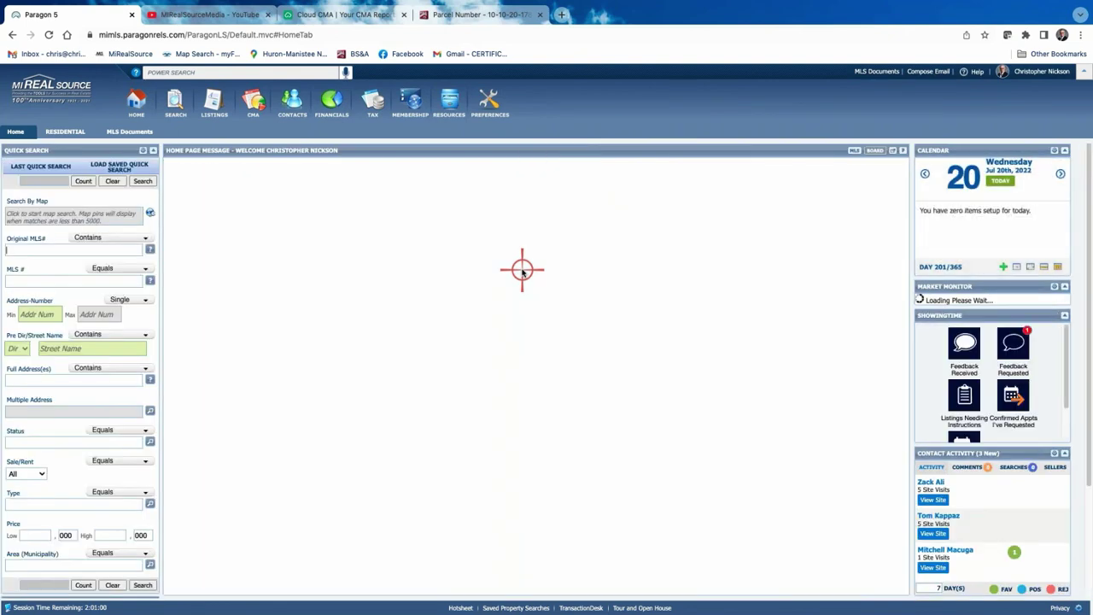
- Visit the Paragon Home header links, then close the MIRealSourceMedia YouTube tab
{"action": "left_click", "coordinate": [642, 277]}
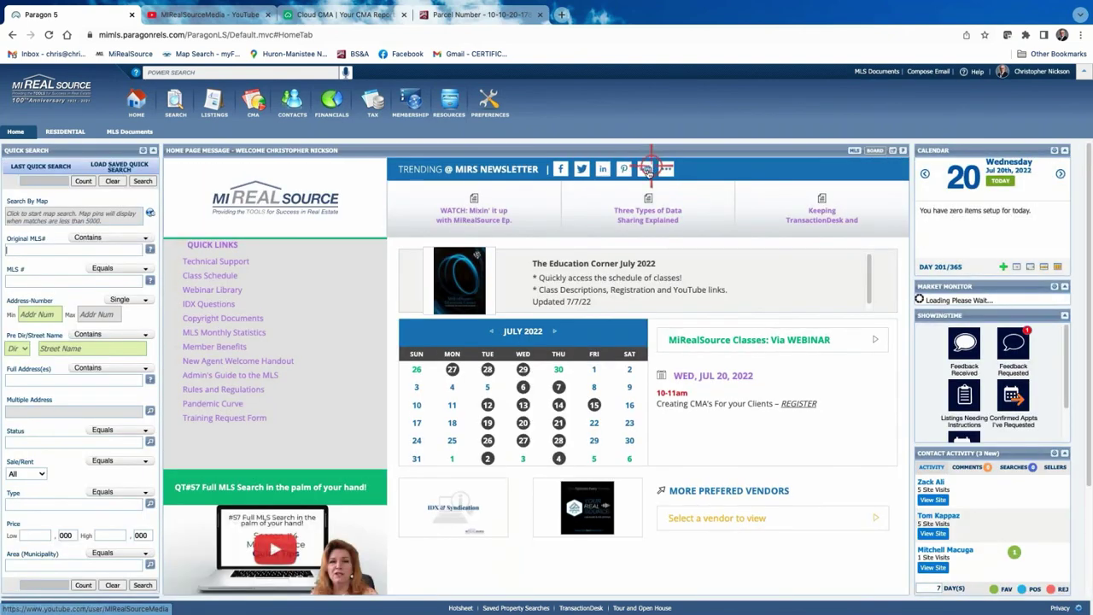
{"action": "left_click", "coordinate": [909, 115]}
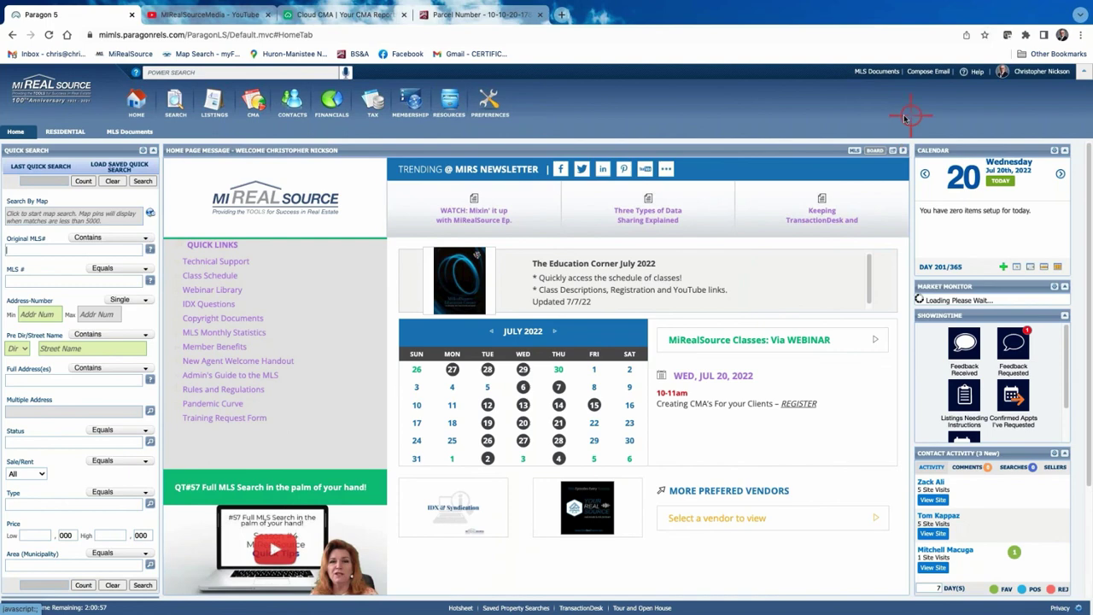
{"action": "left_click", "coordinate": [869, 72]}
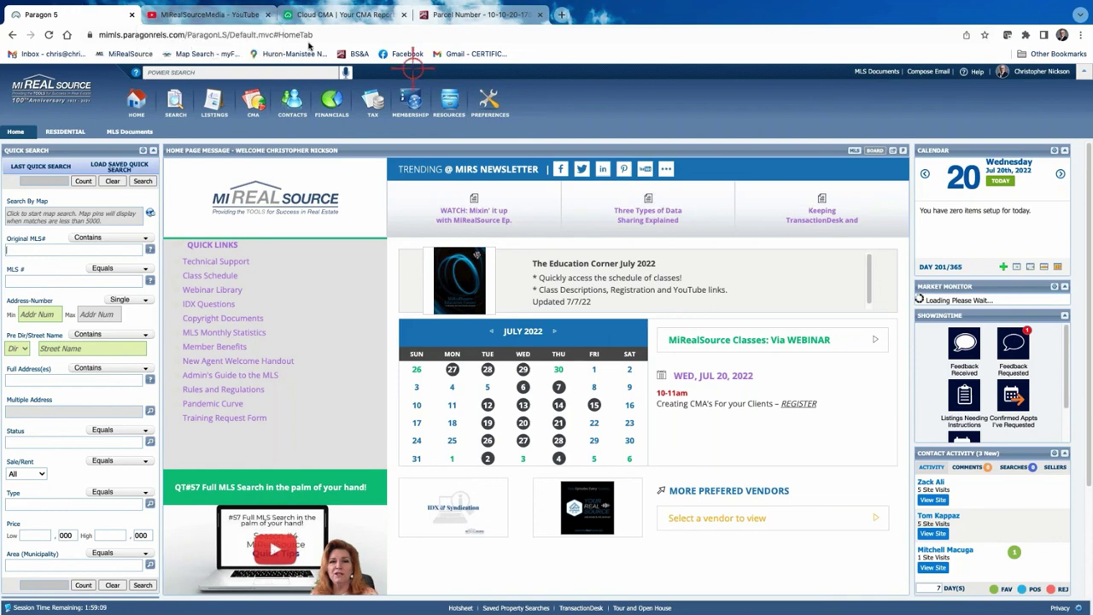
{"action": "left_click", "coordinate": [267, 16]}
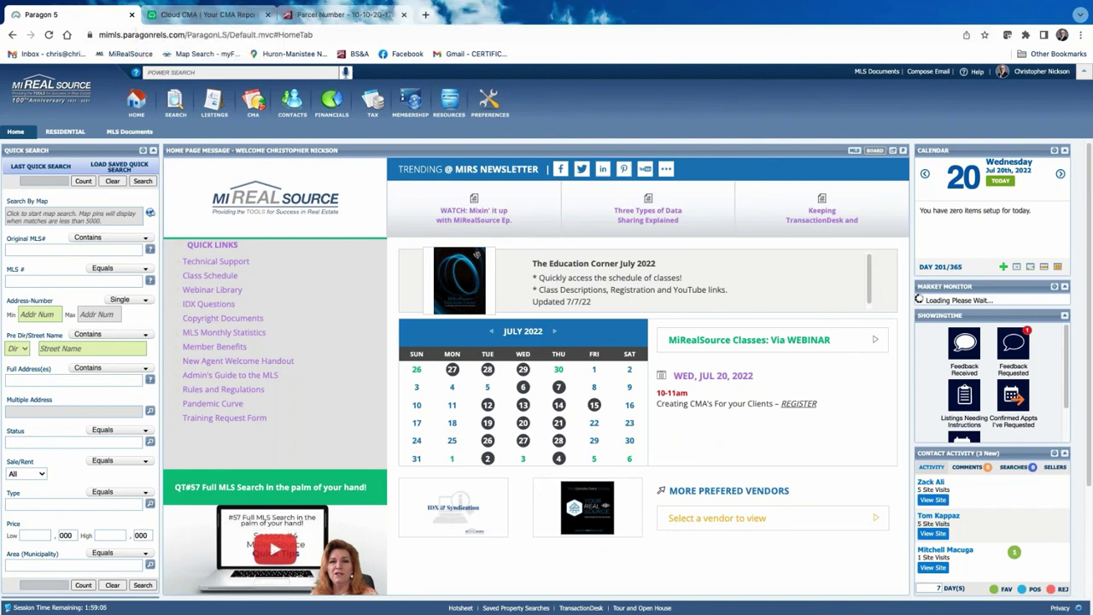